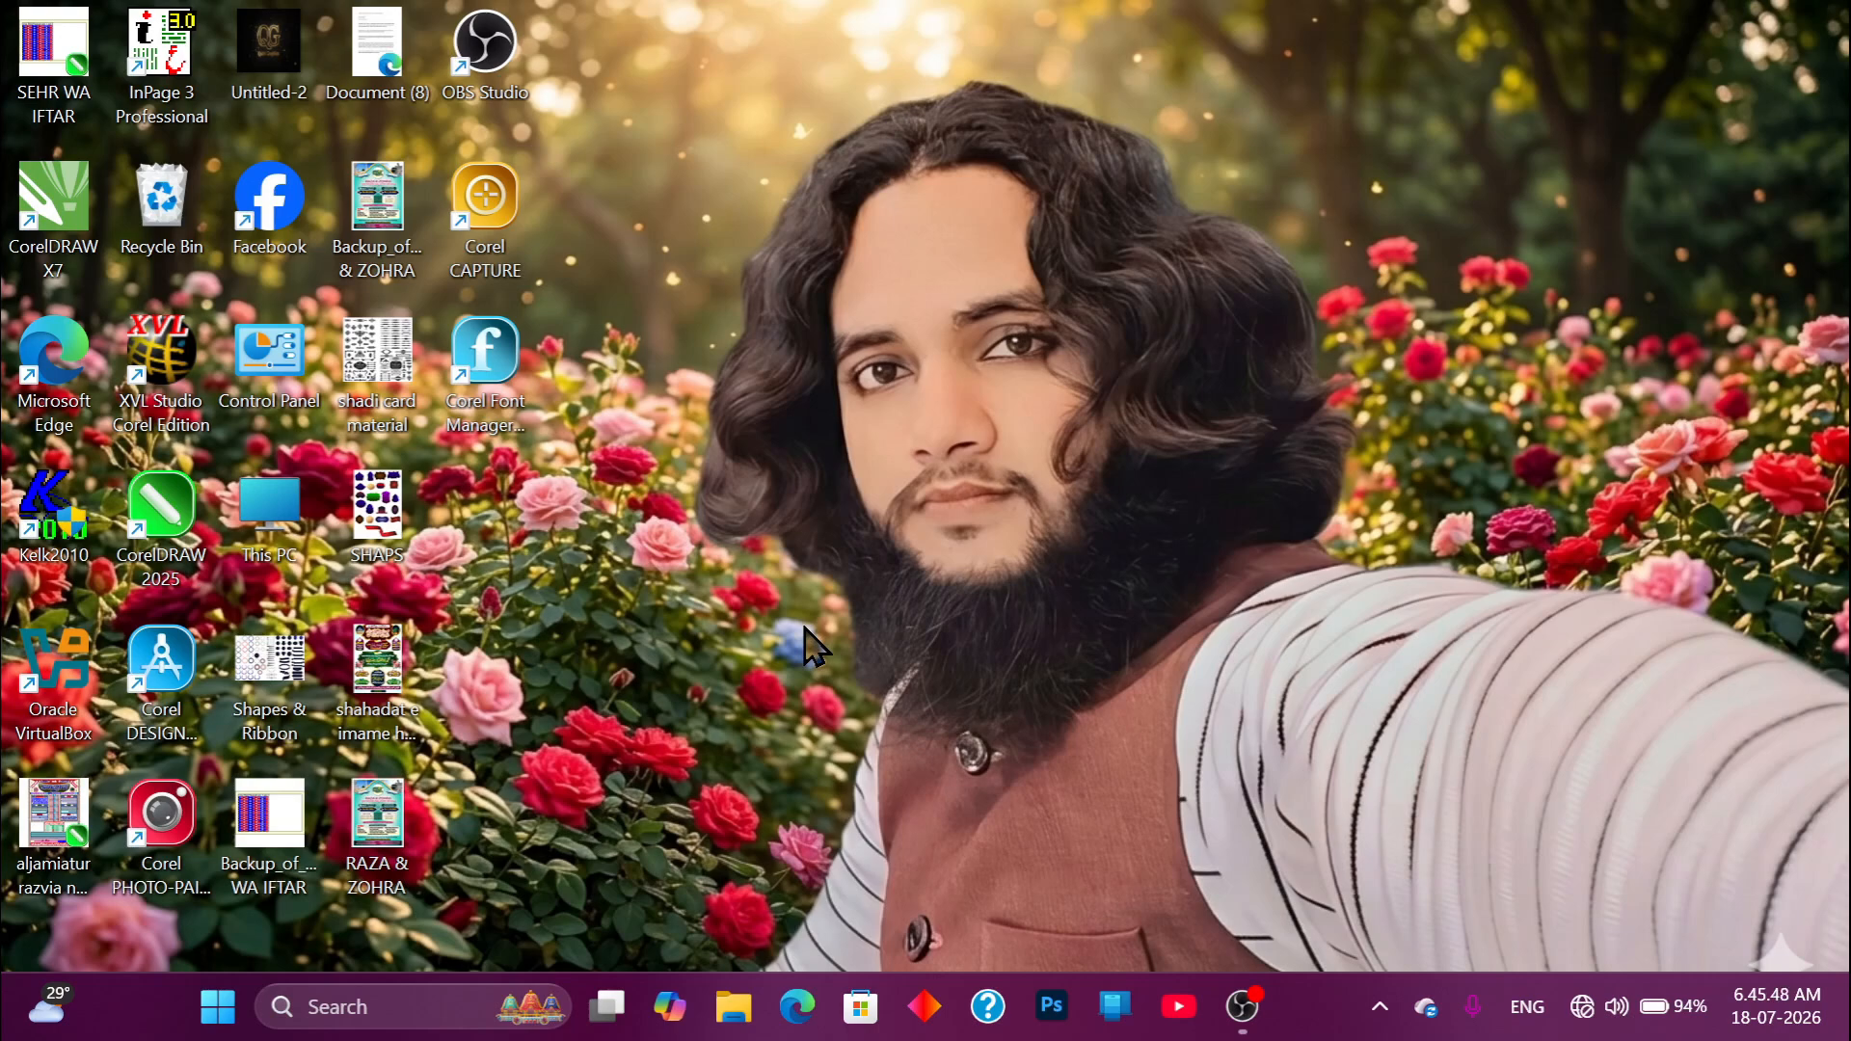
# Step: Open CorelDRAW 2025 and create a new CMYK document with an 8.268 × 11.693 inch page at 300 dpi
pyautogui.doubleClick(164, 521)
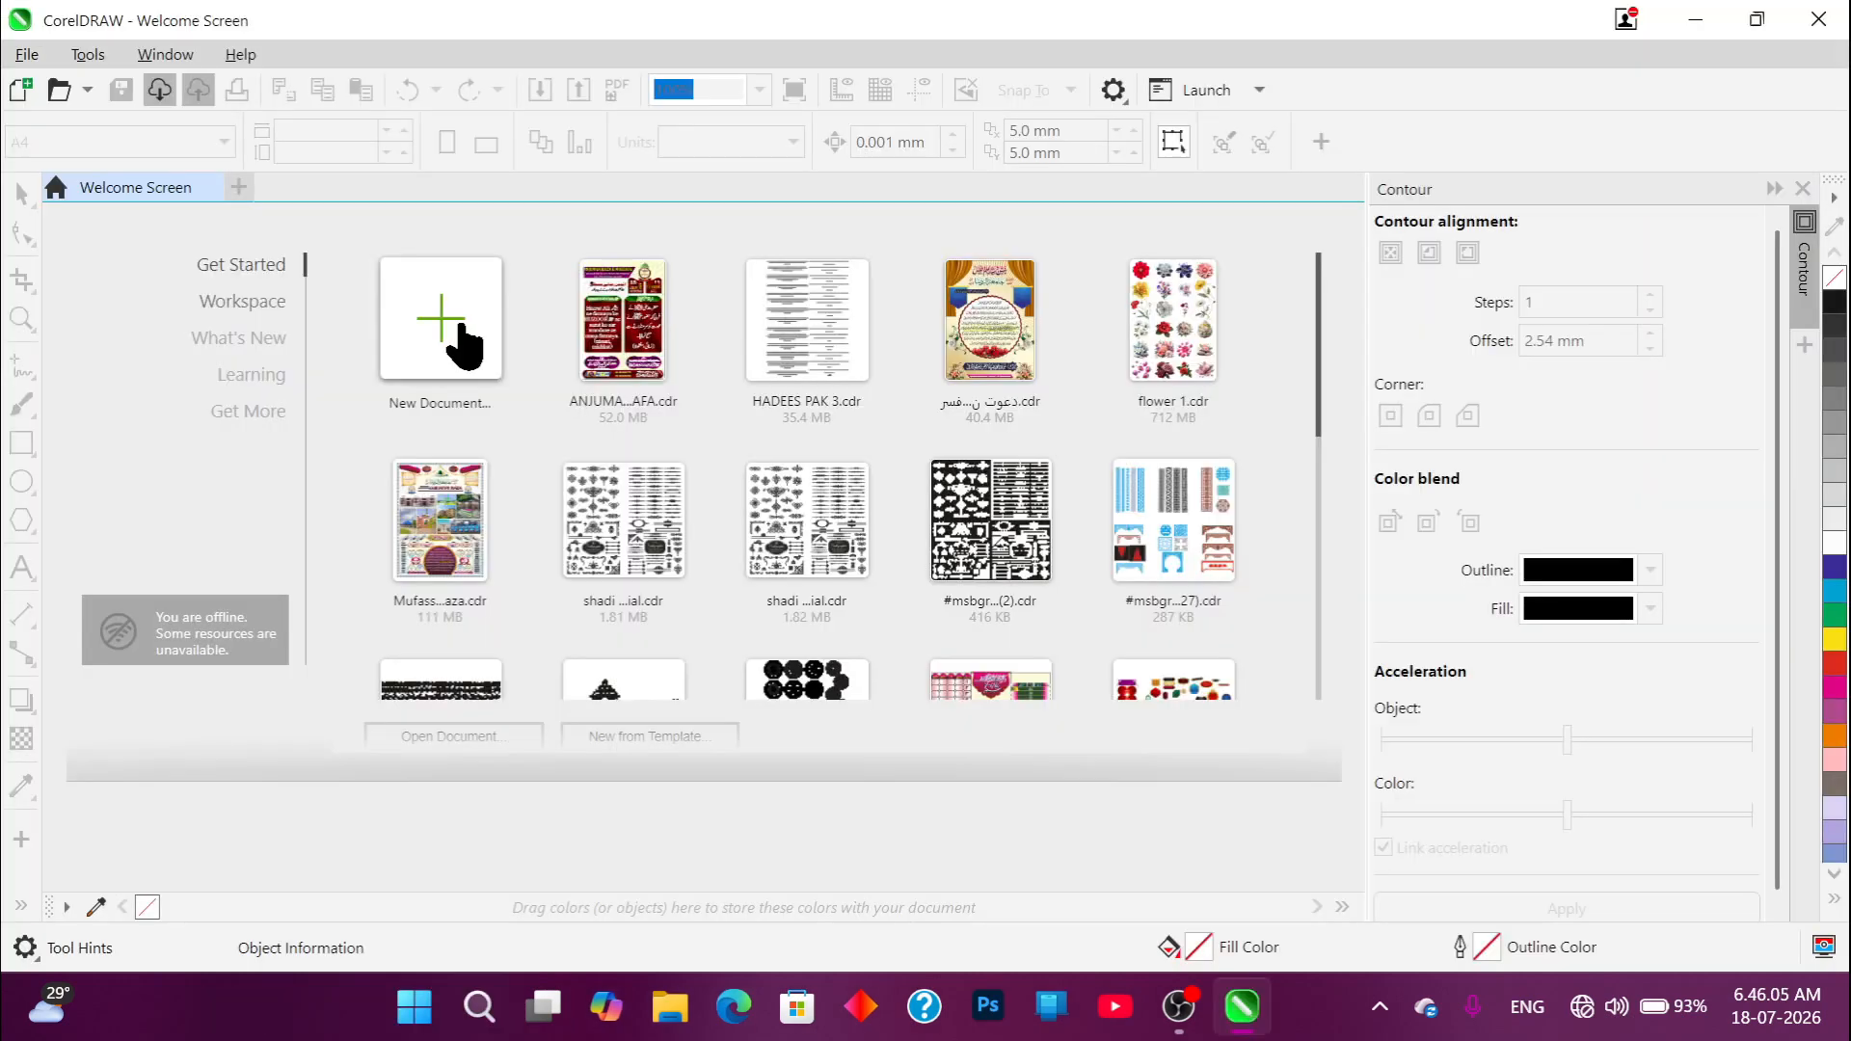
pyautogui.click(463, 332)
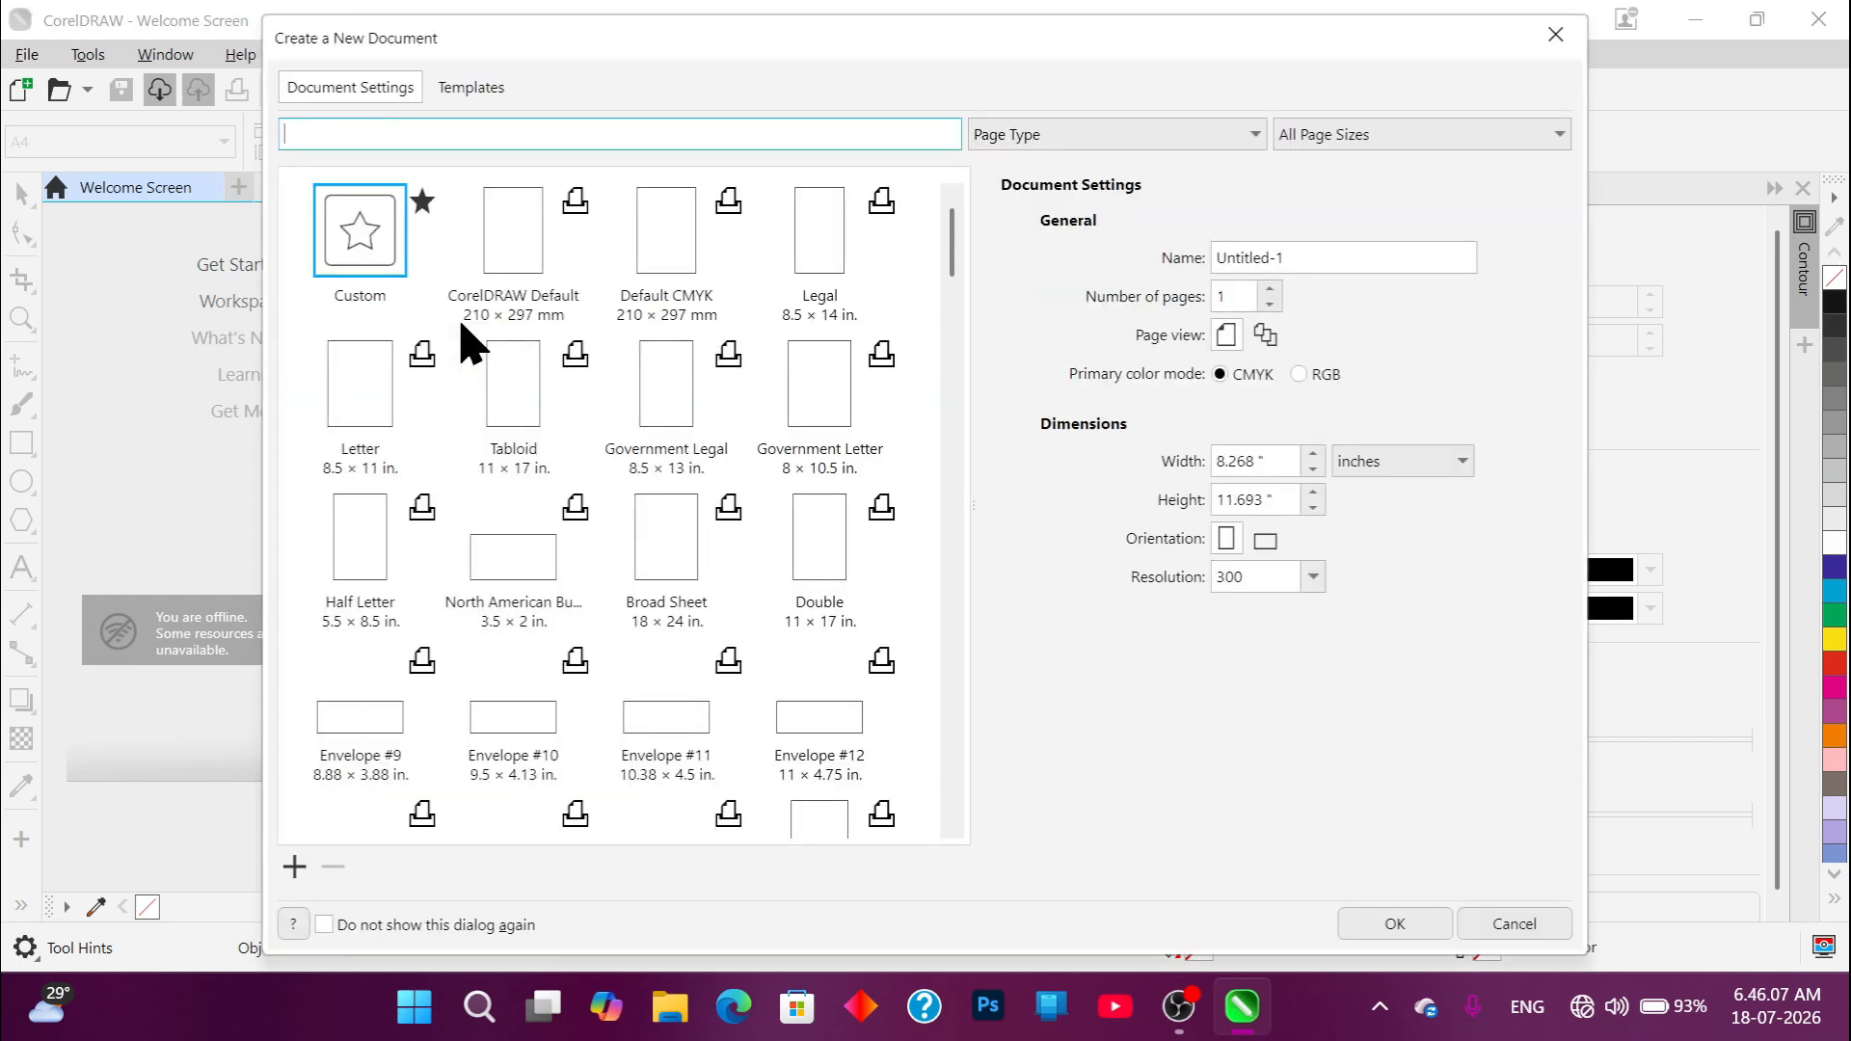
pyautogui.click(1393, 926)
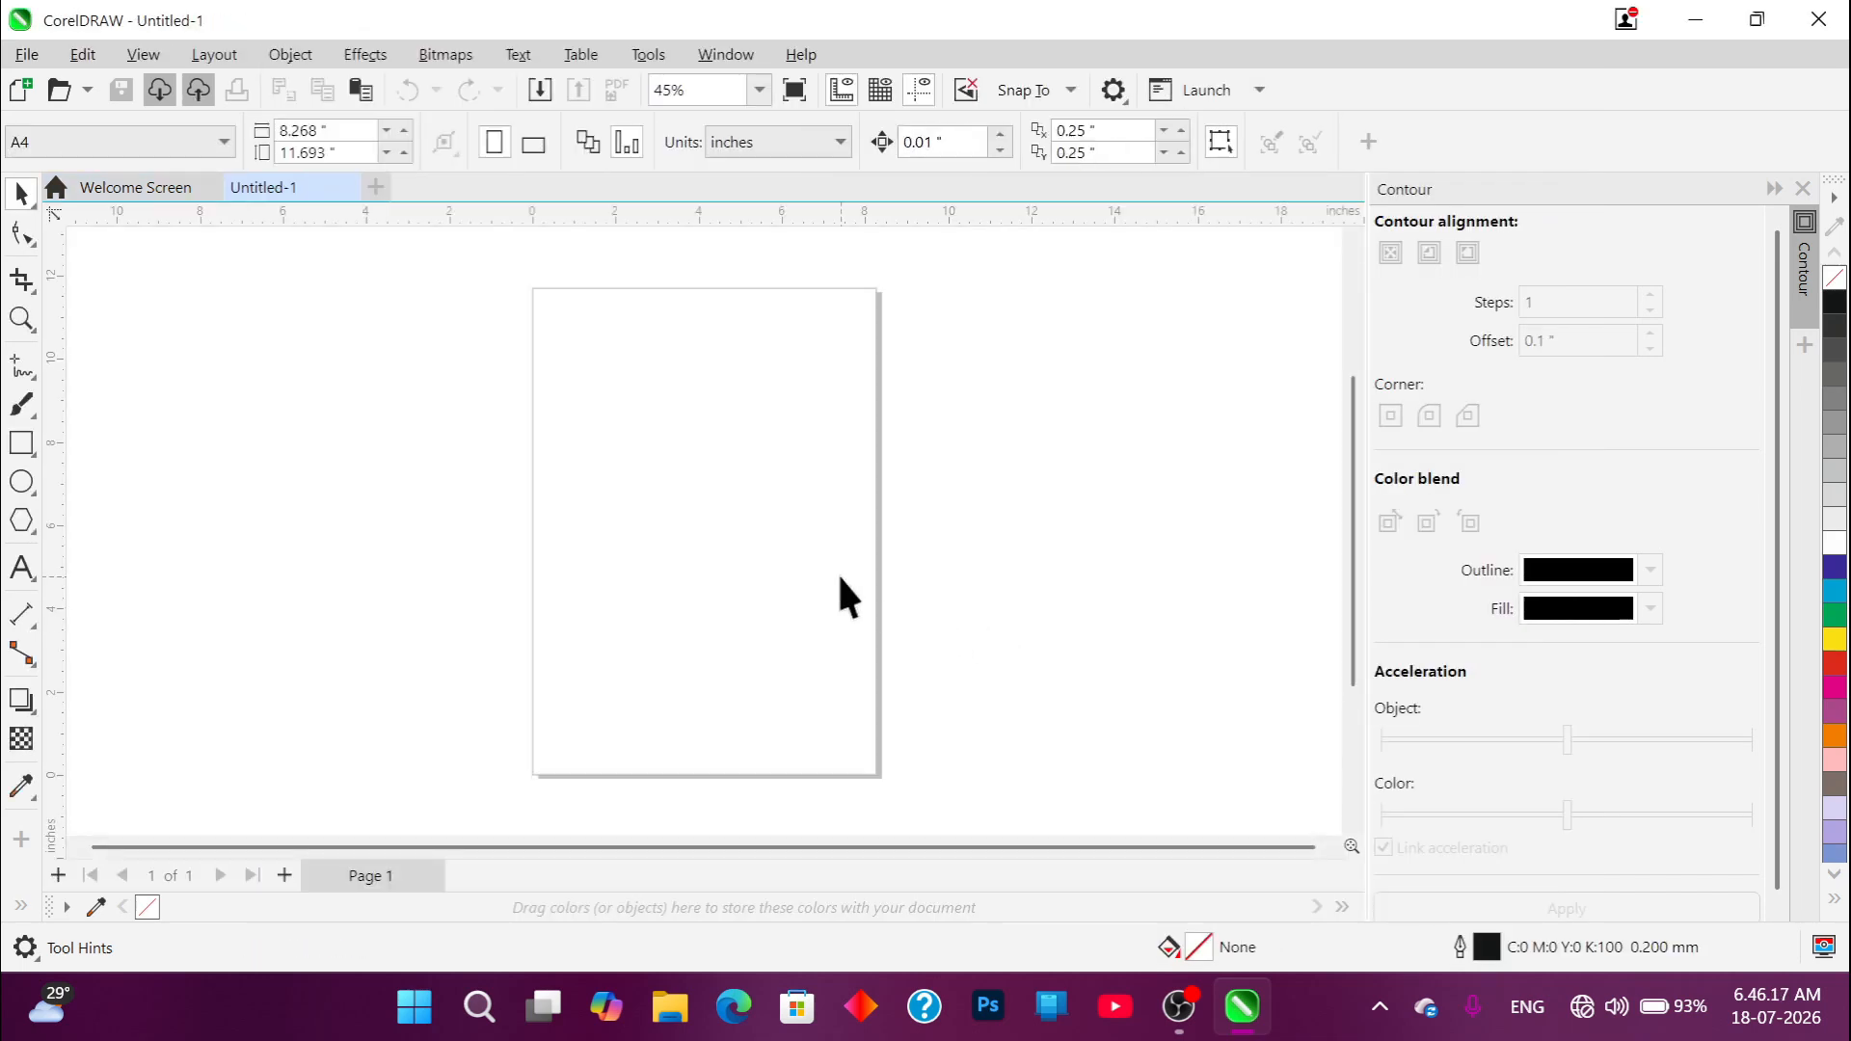
pyautogui.scroll(-2, 658, 616)
pyautogui.scroll(2, 640, 426)
pyautogui.scroll(-1, 640, 427)
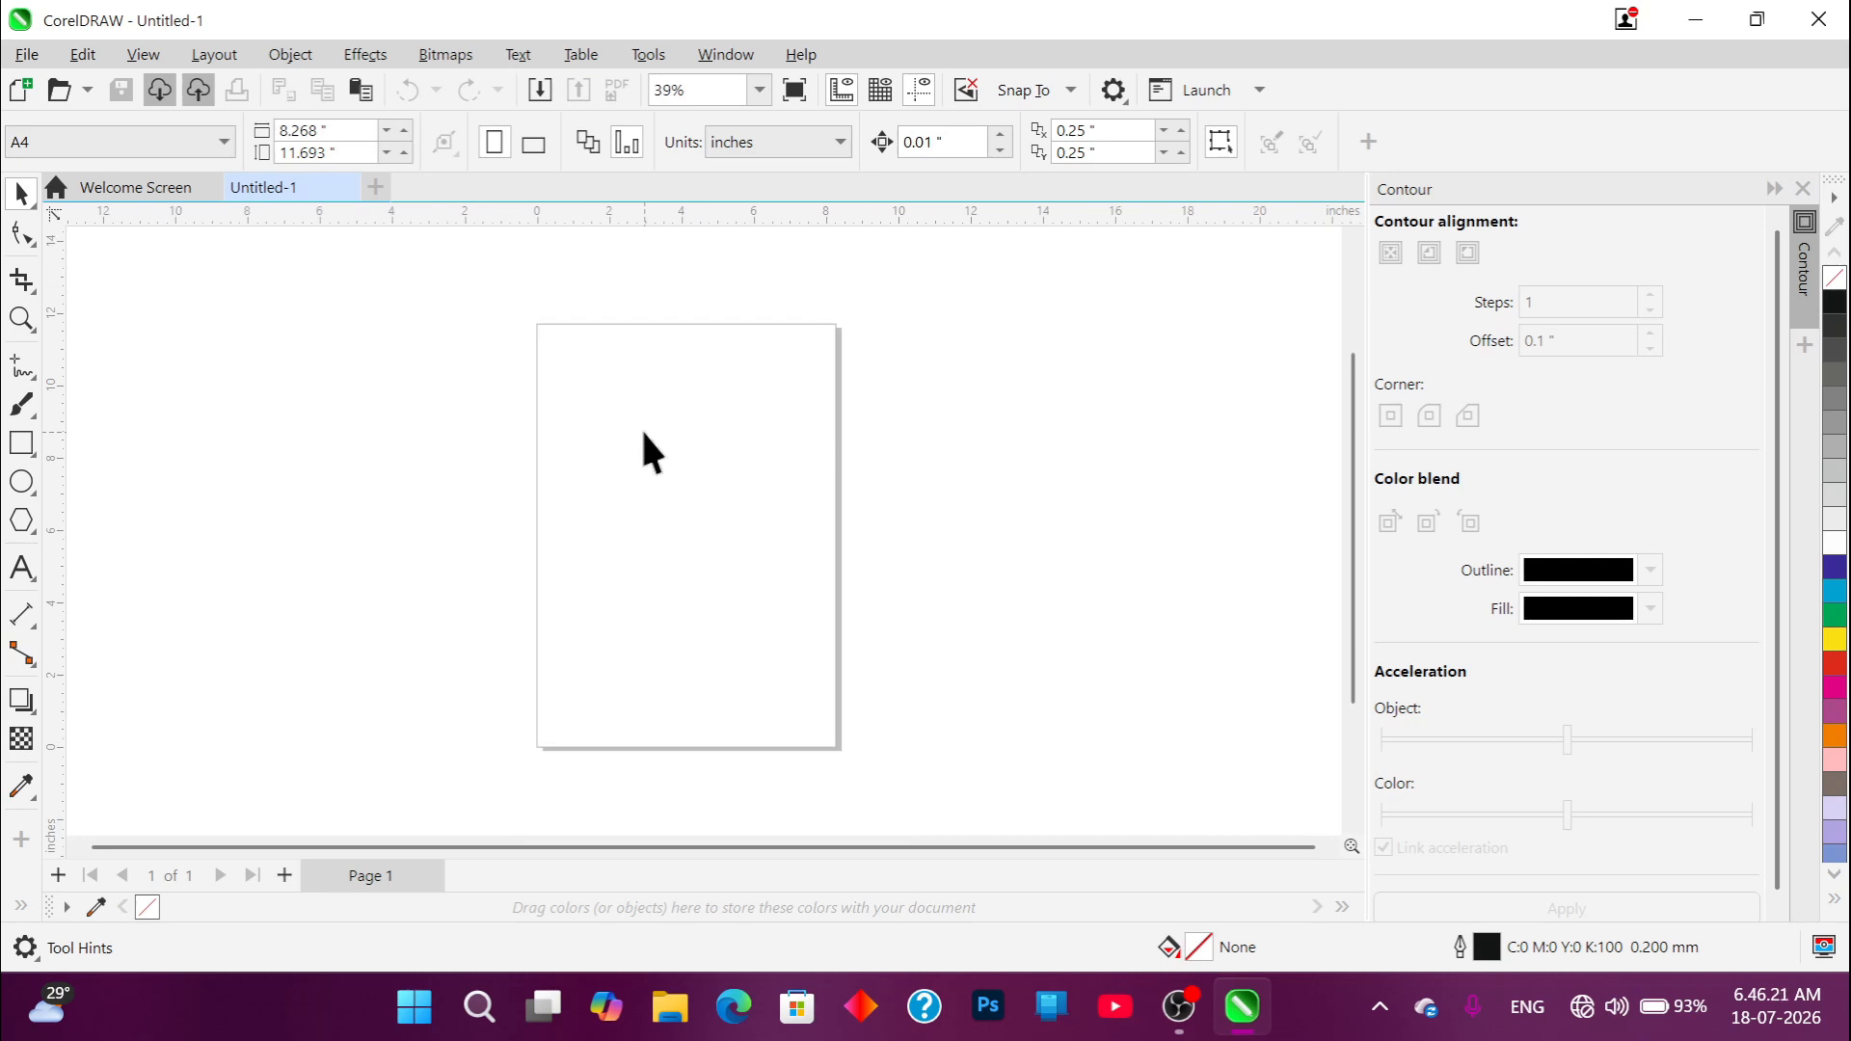
pyautogui.scroll(3, 663, 588)
pyautogui.scroll(-4, 652, 648)
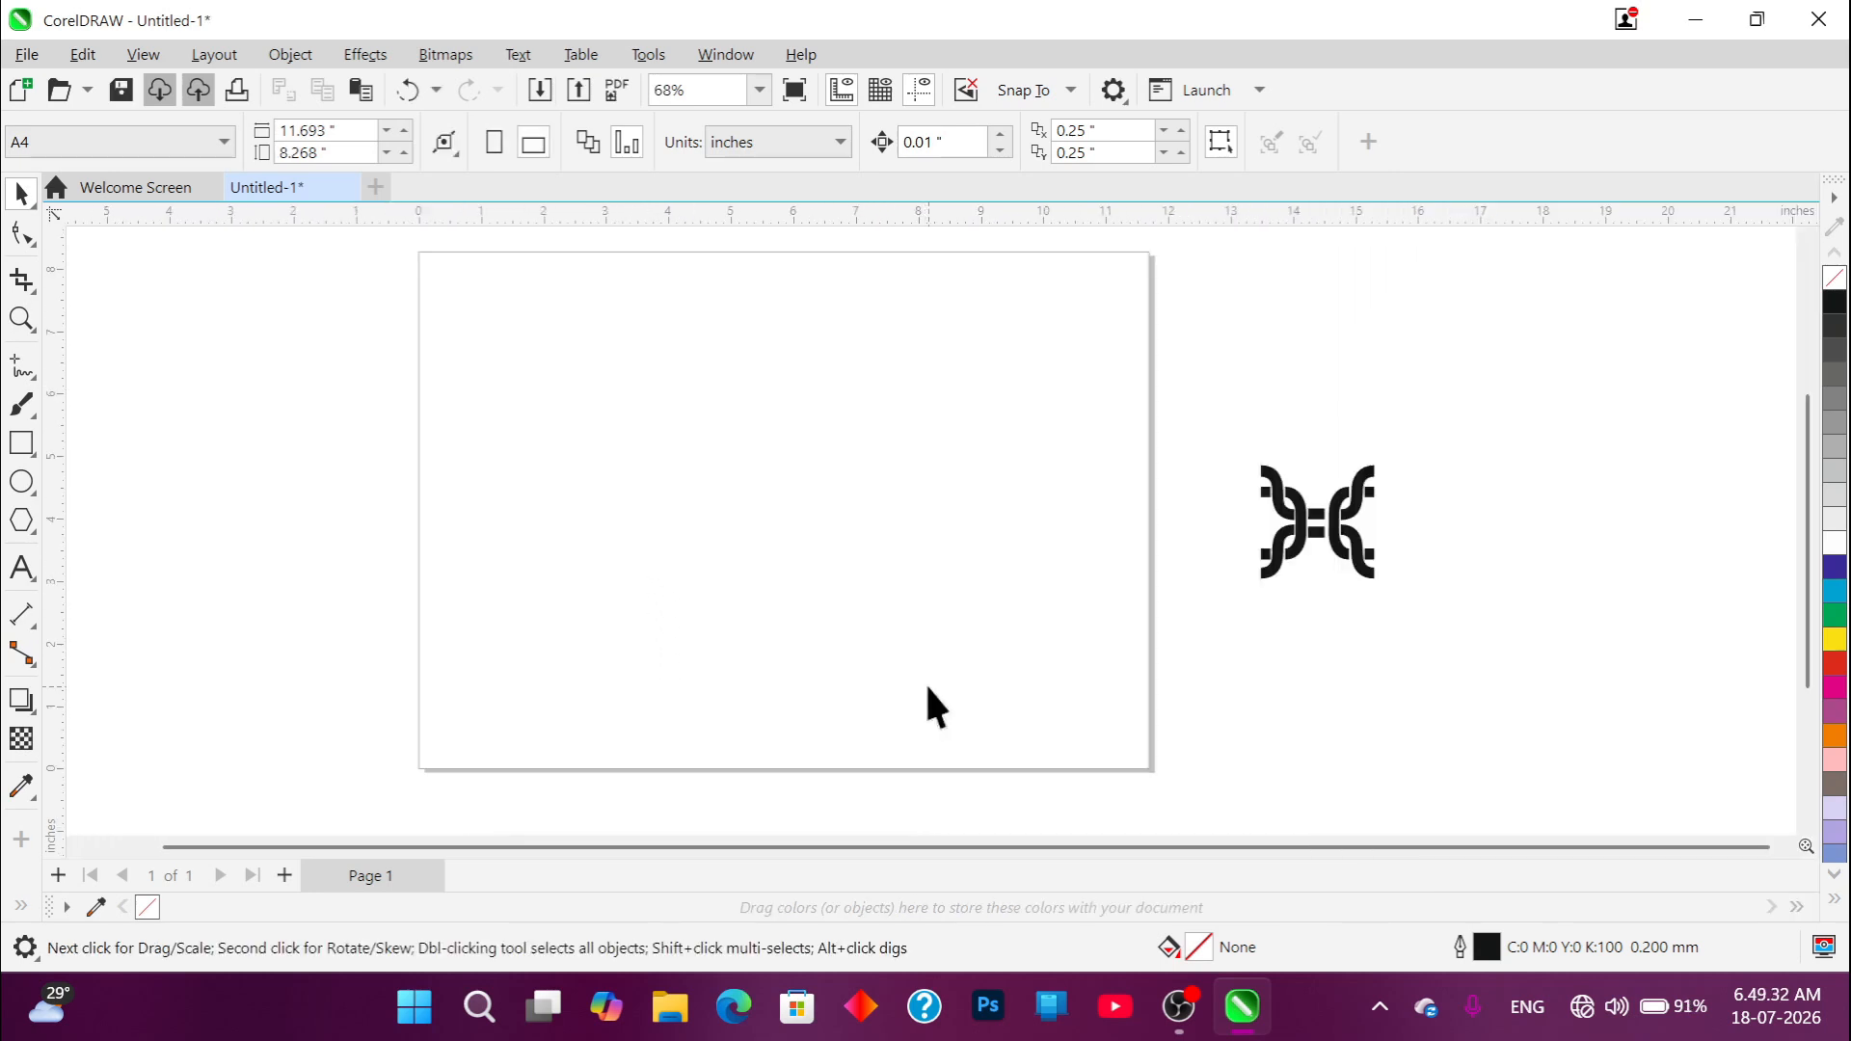
# Step: Examine the black interlaced chain motif placed beside the landscape A4 page, up close and in relation to the page
pyautogui.scroll(-2, 925, 702)
pyautogui.scroll(3, 786, 492)
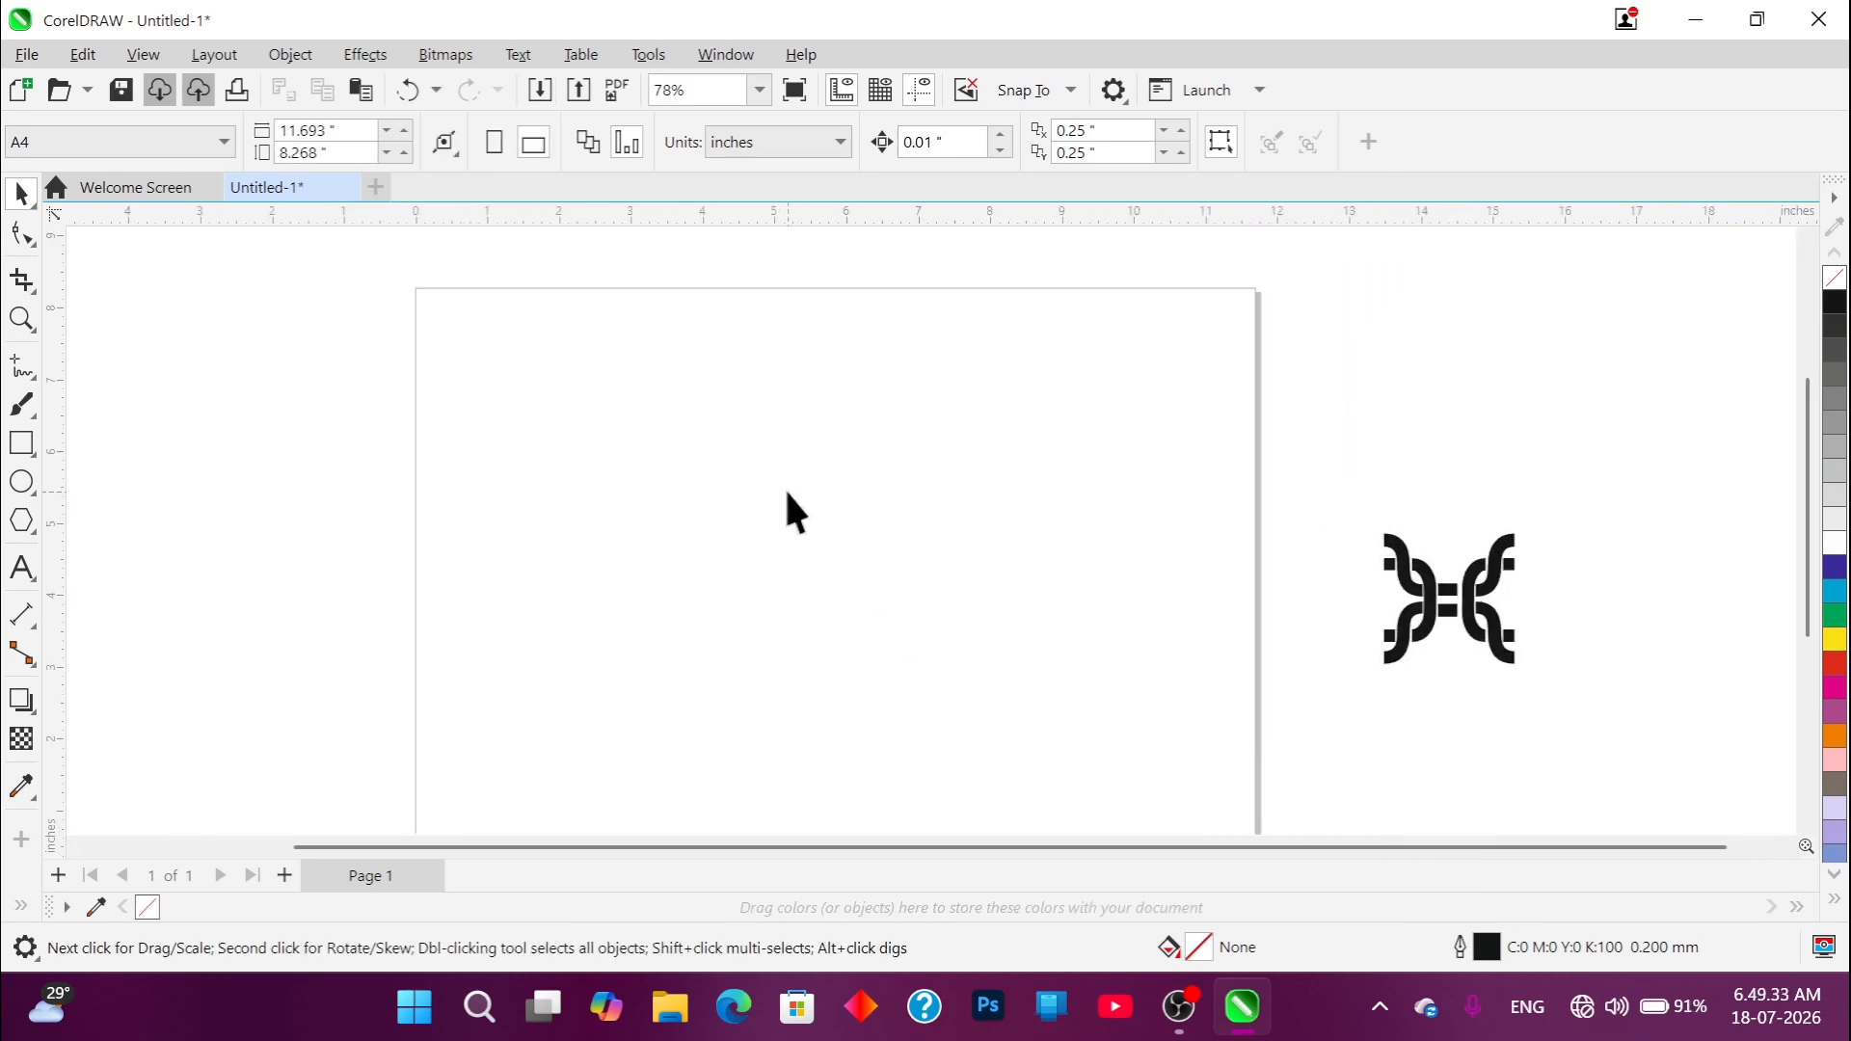
pyautogui.scroll(-1, 723, 429)
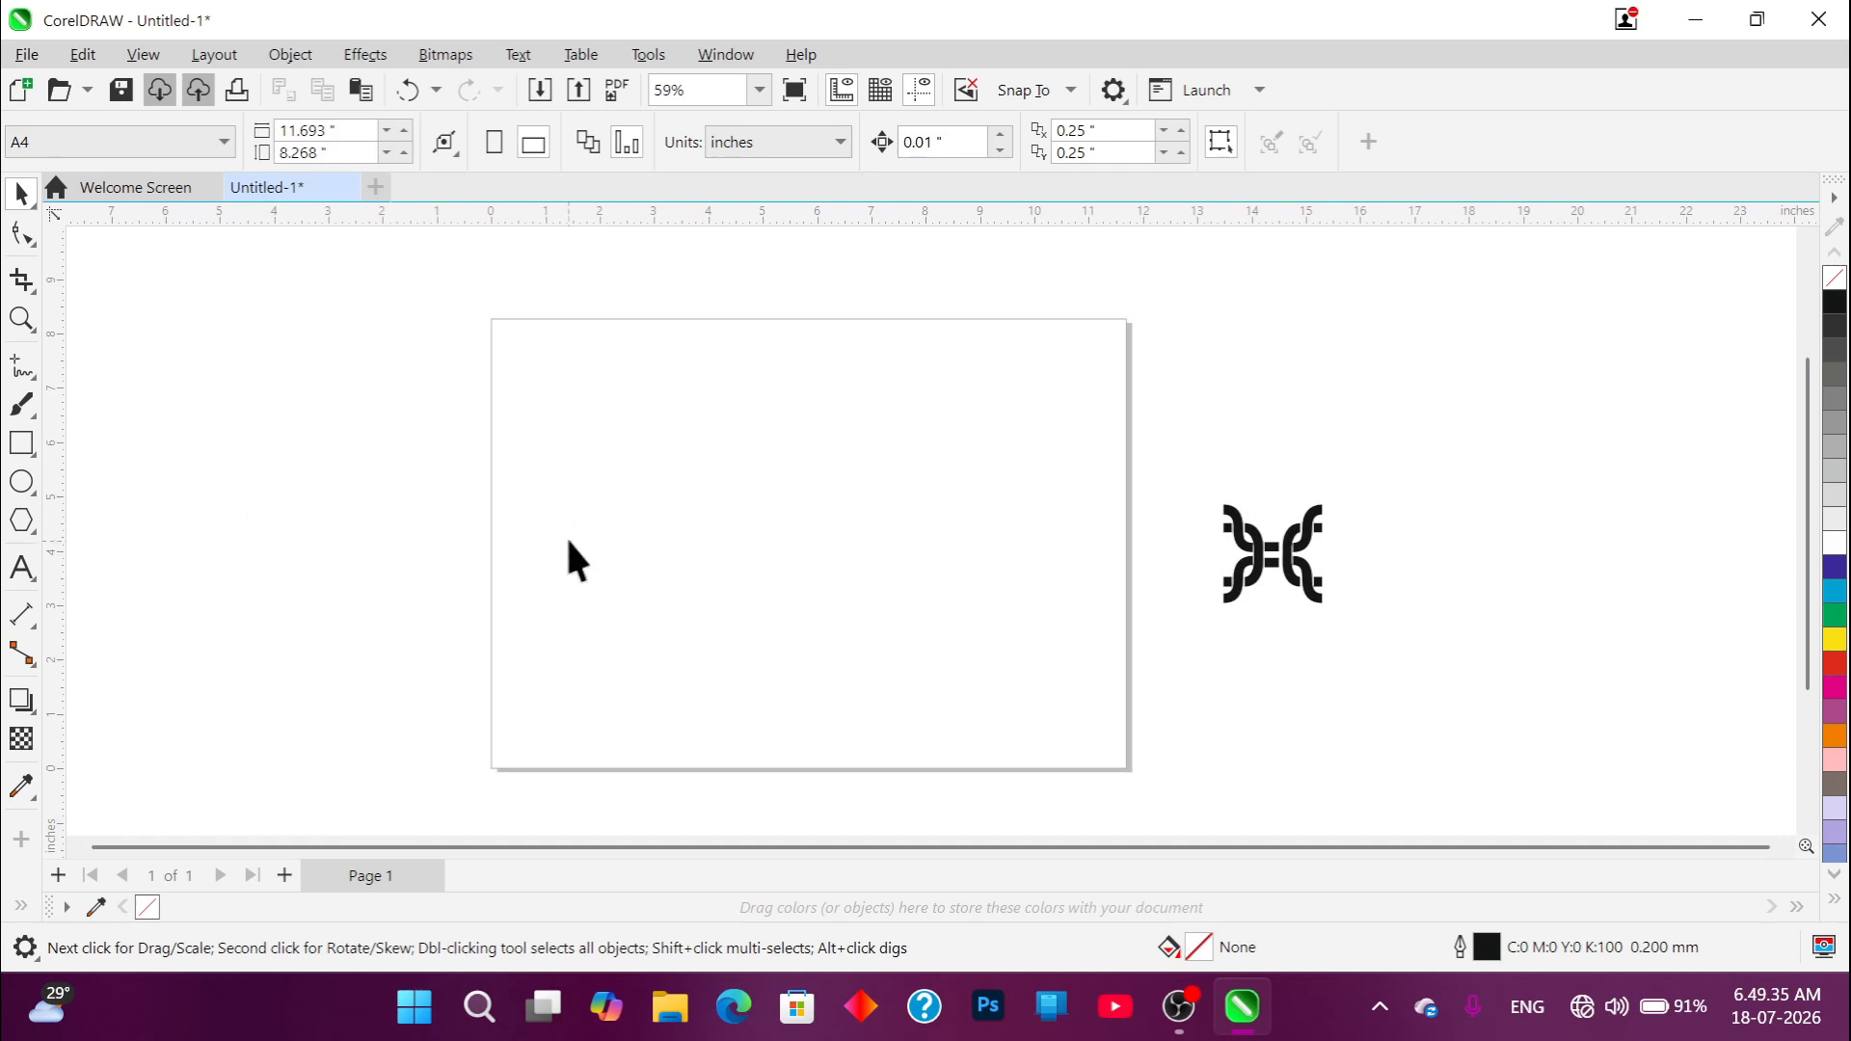
pyautogui.scroll(3, 1379, 549)
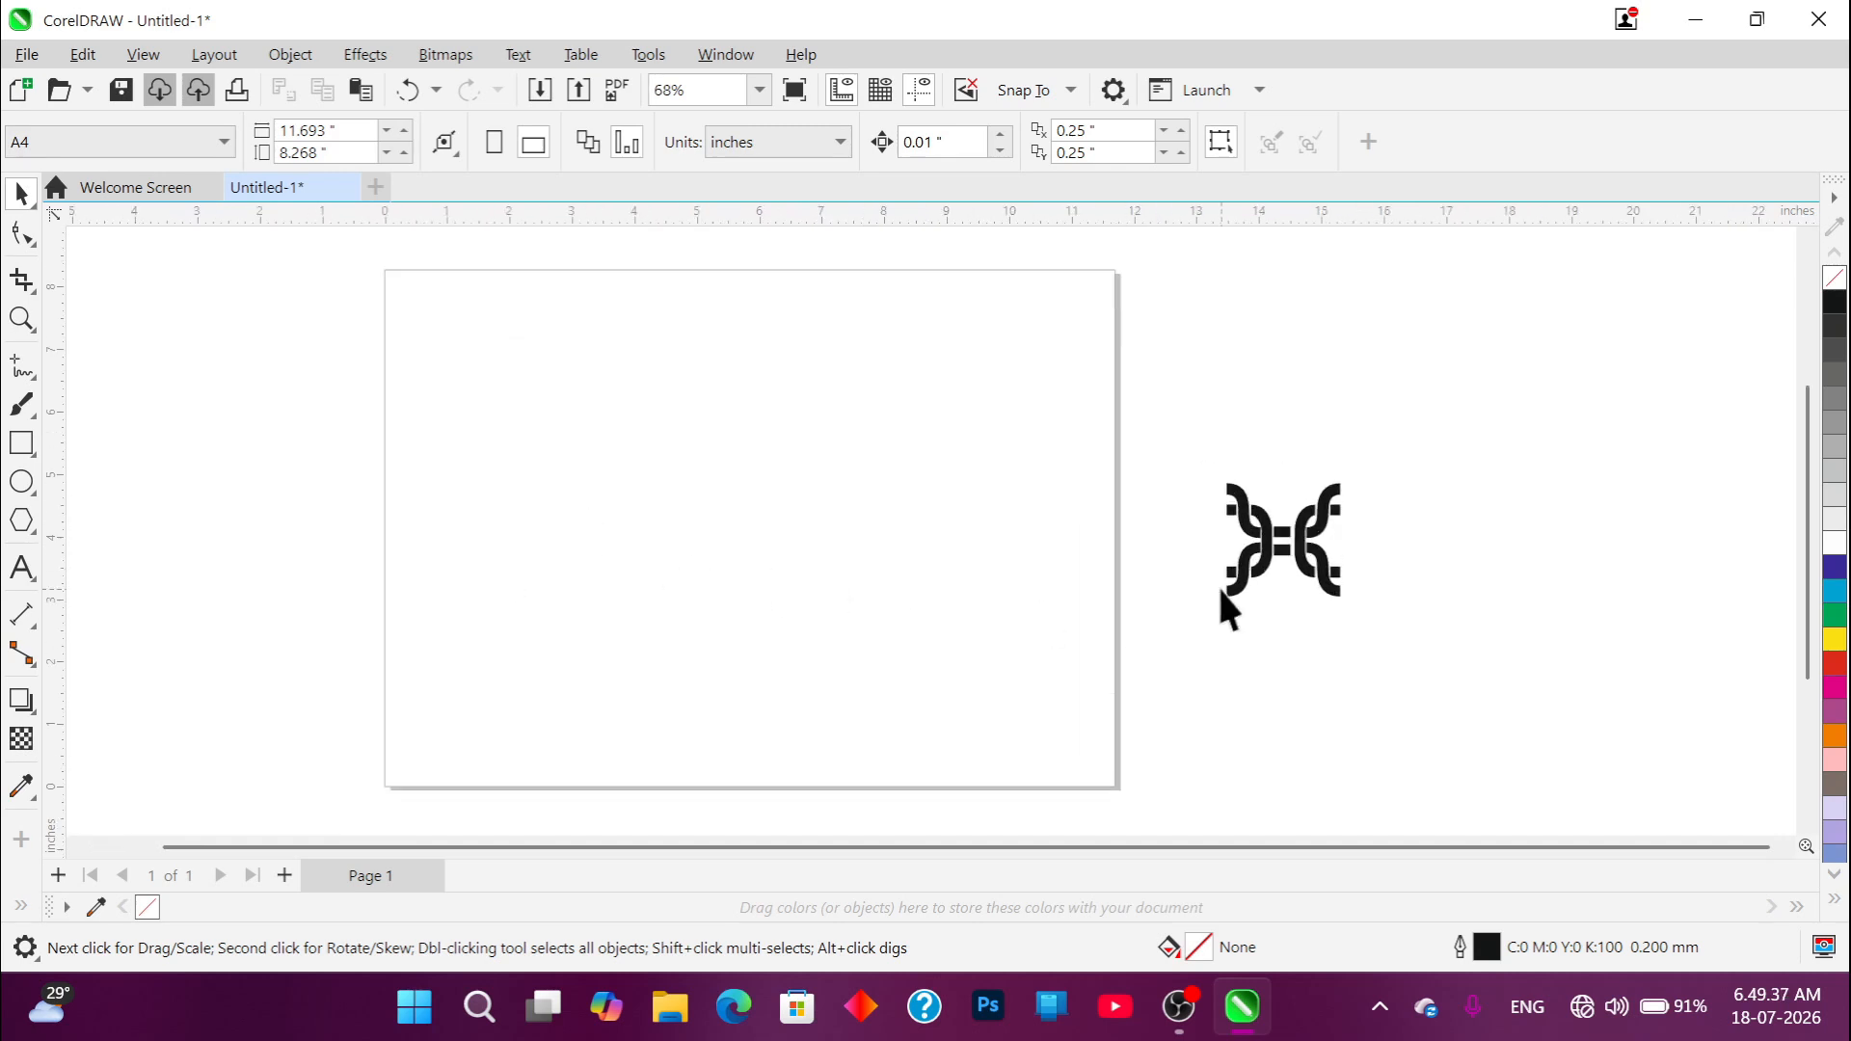
pyautogui.scroll(4, 1268, 564)
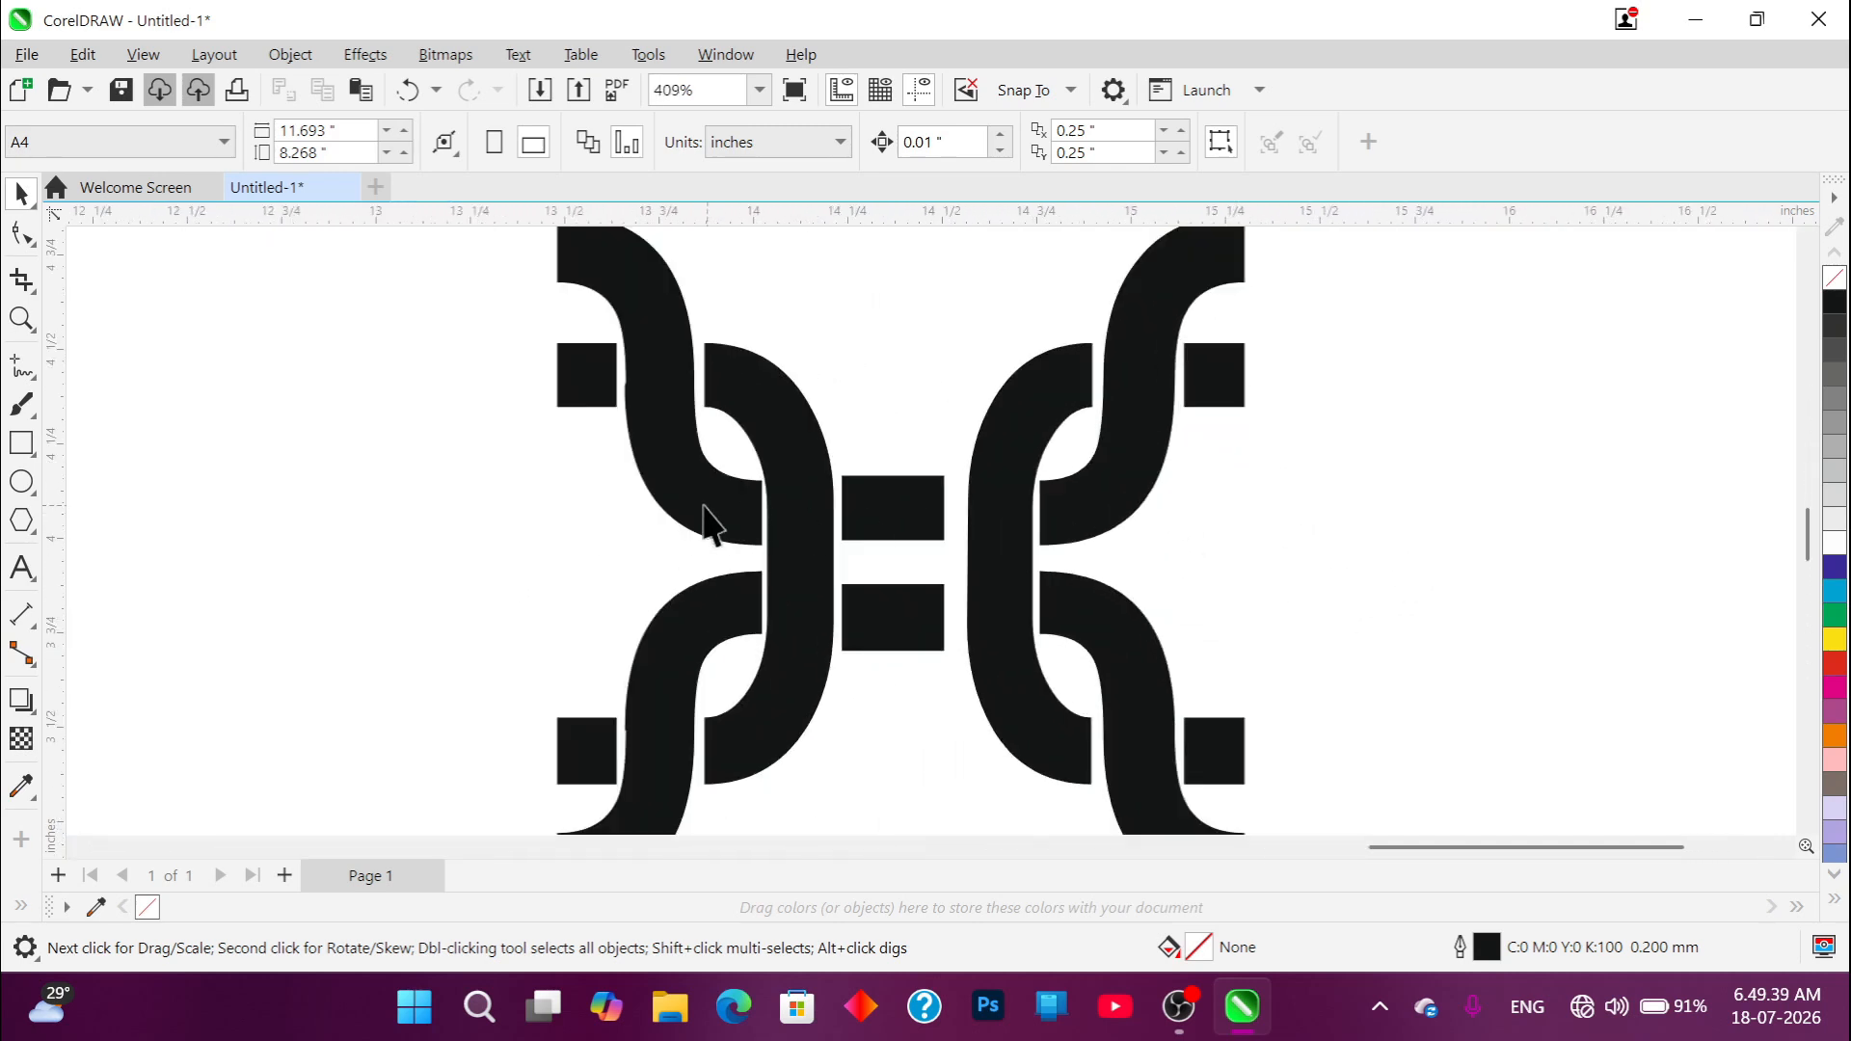
pyautogui.scroll(-2, 762, 530)
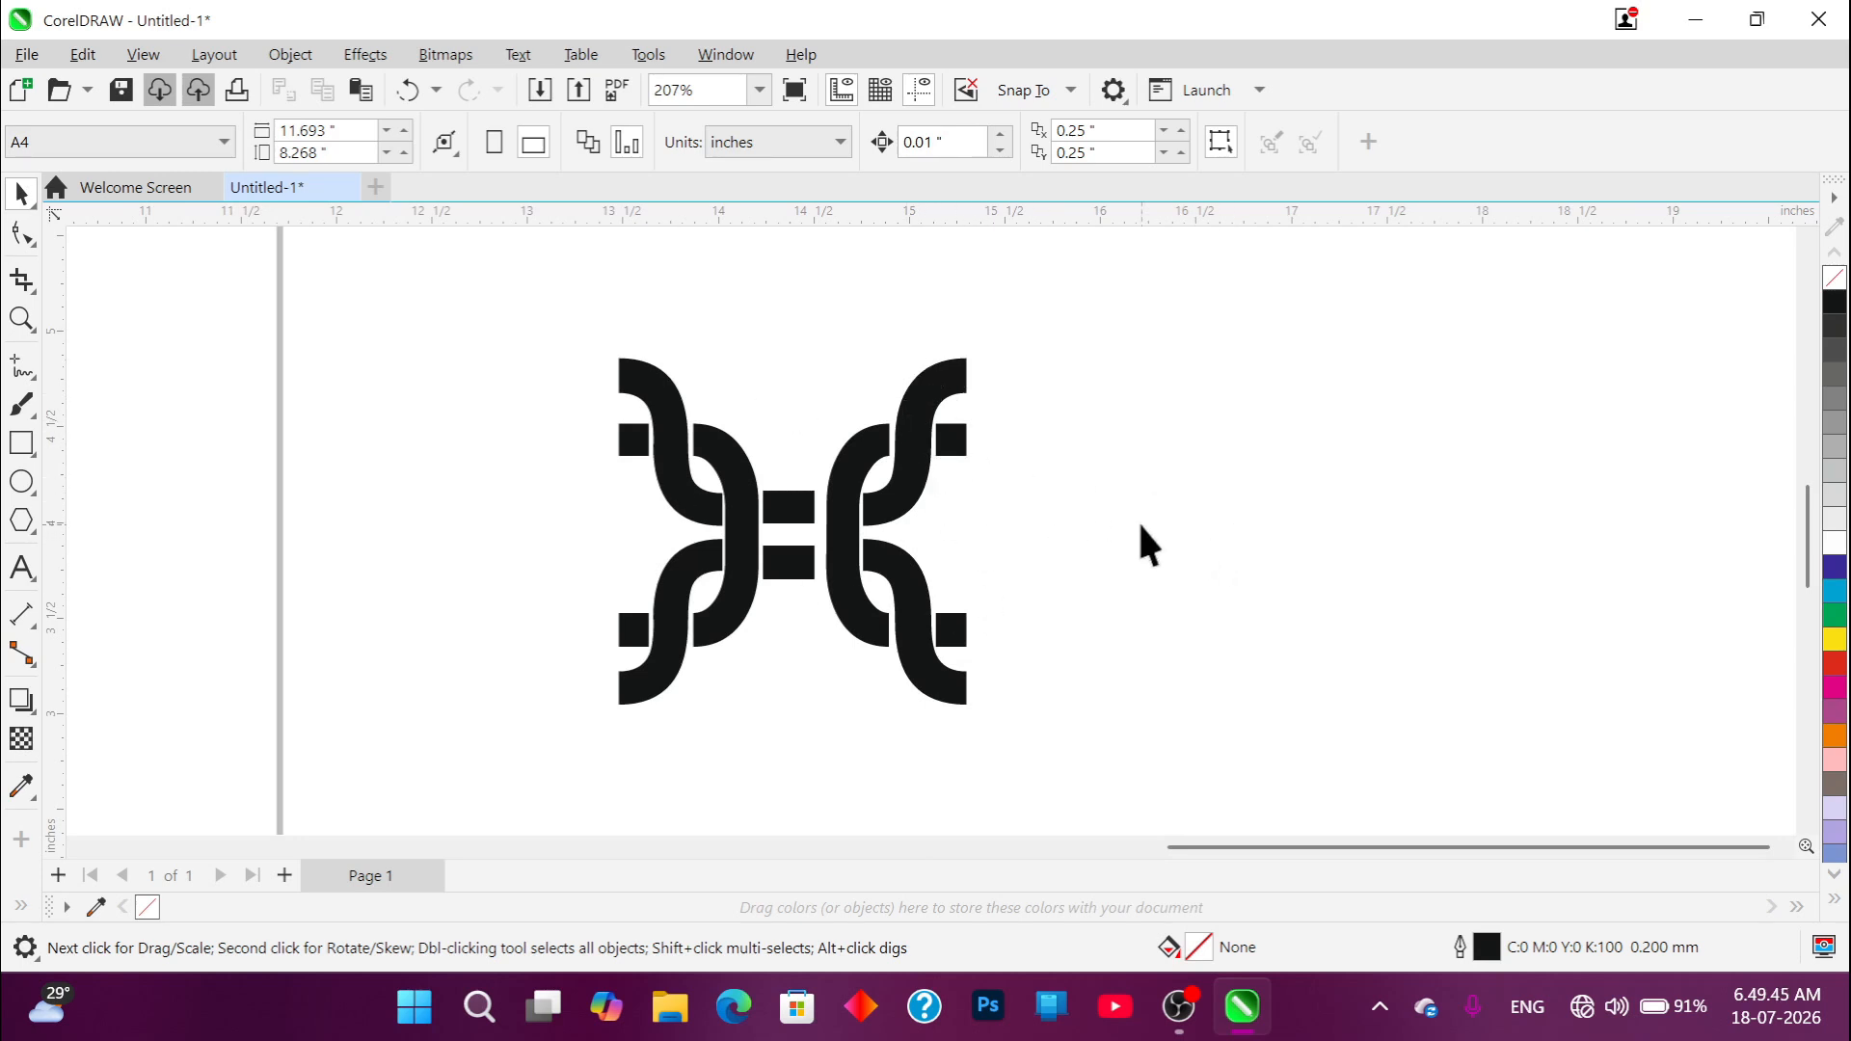
pyautogui.scroll(-3, 1148, 540)
pyautogui.scroll(-2, 1148, 611)
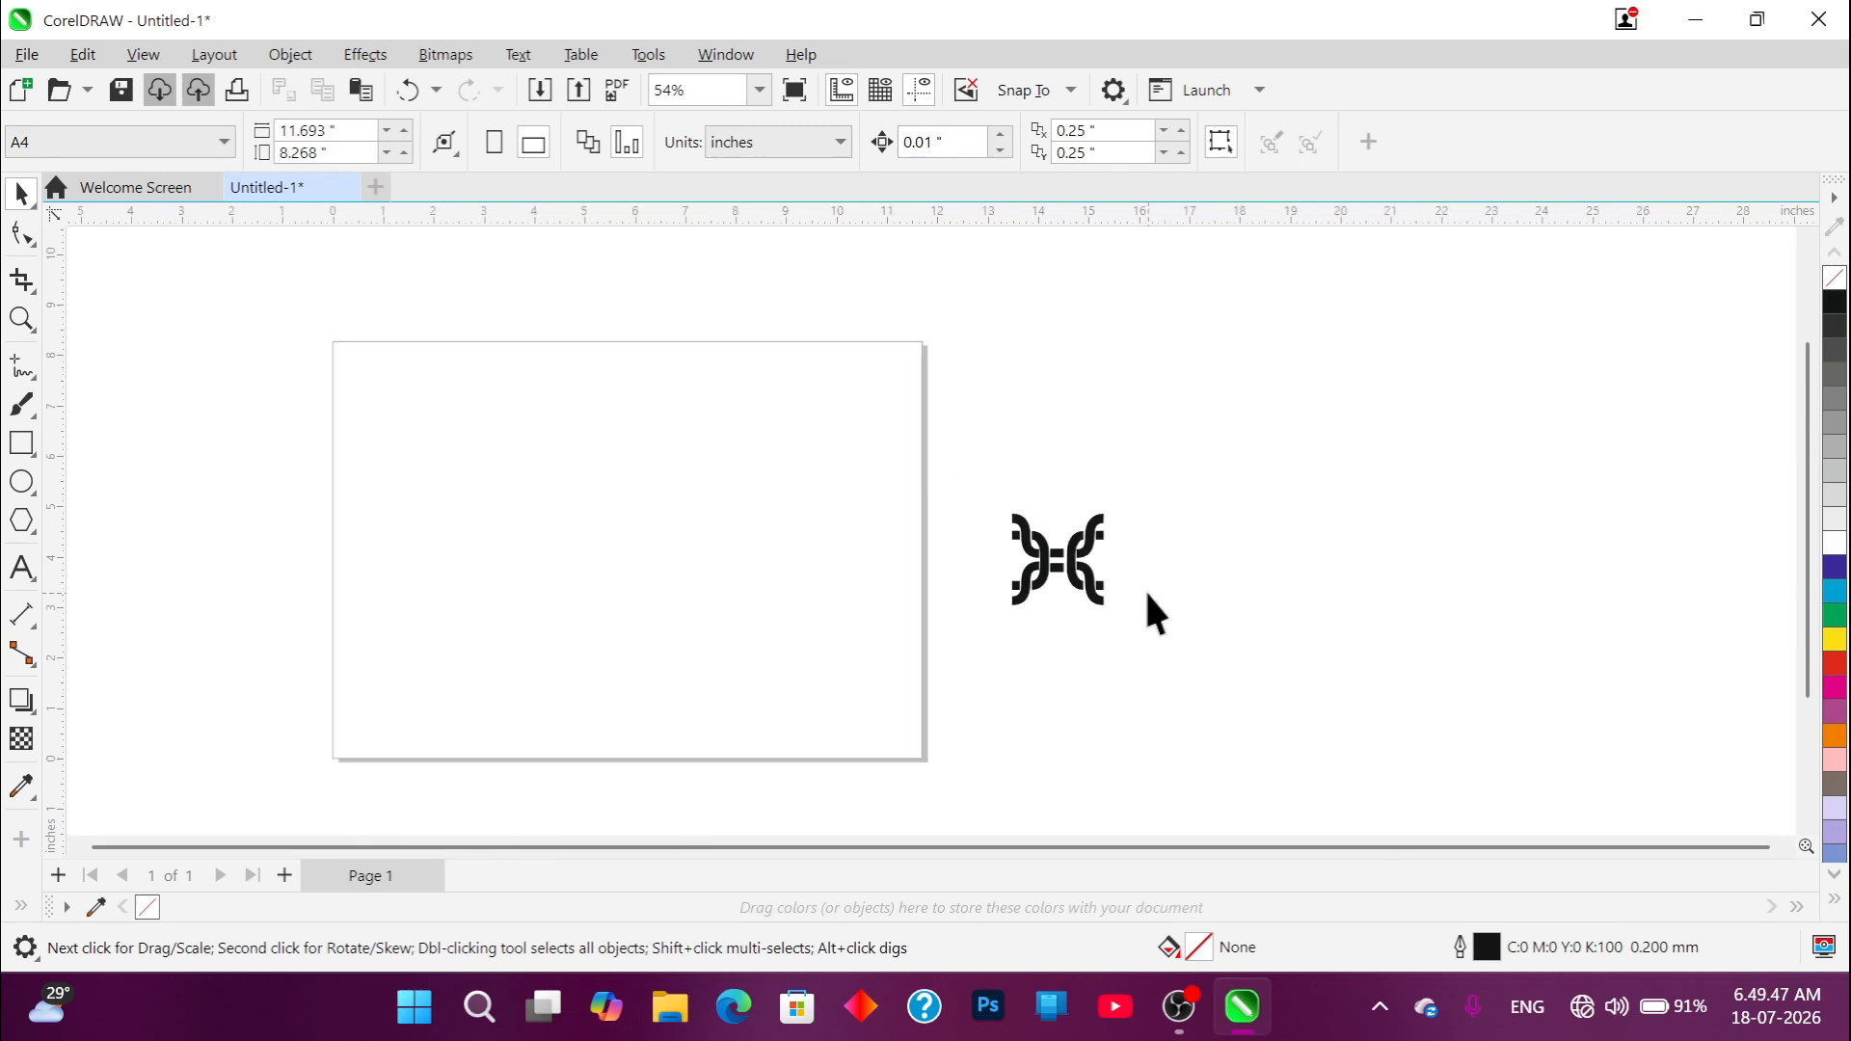
pyautogui.scroll(-1, 1147, 590)
pyautogui.scroll(1, 569, 540)
pyautogui.scroll(2, 598, 592)
pyautogui.scroll(-1, 651, 521)
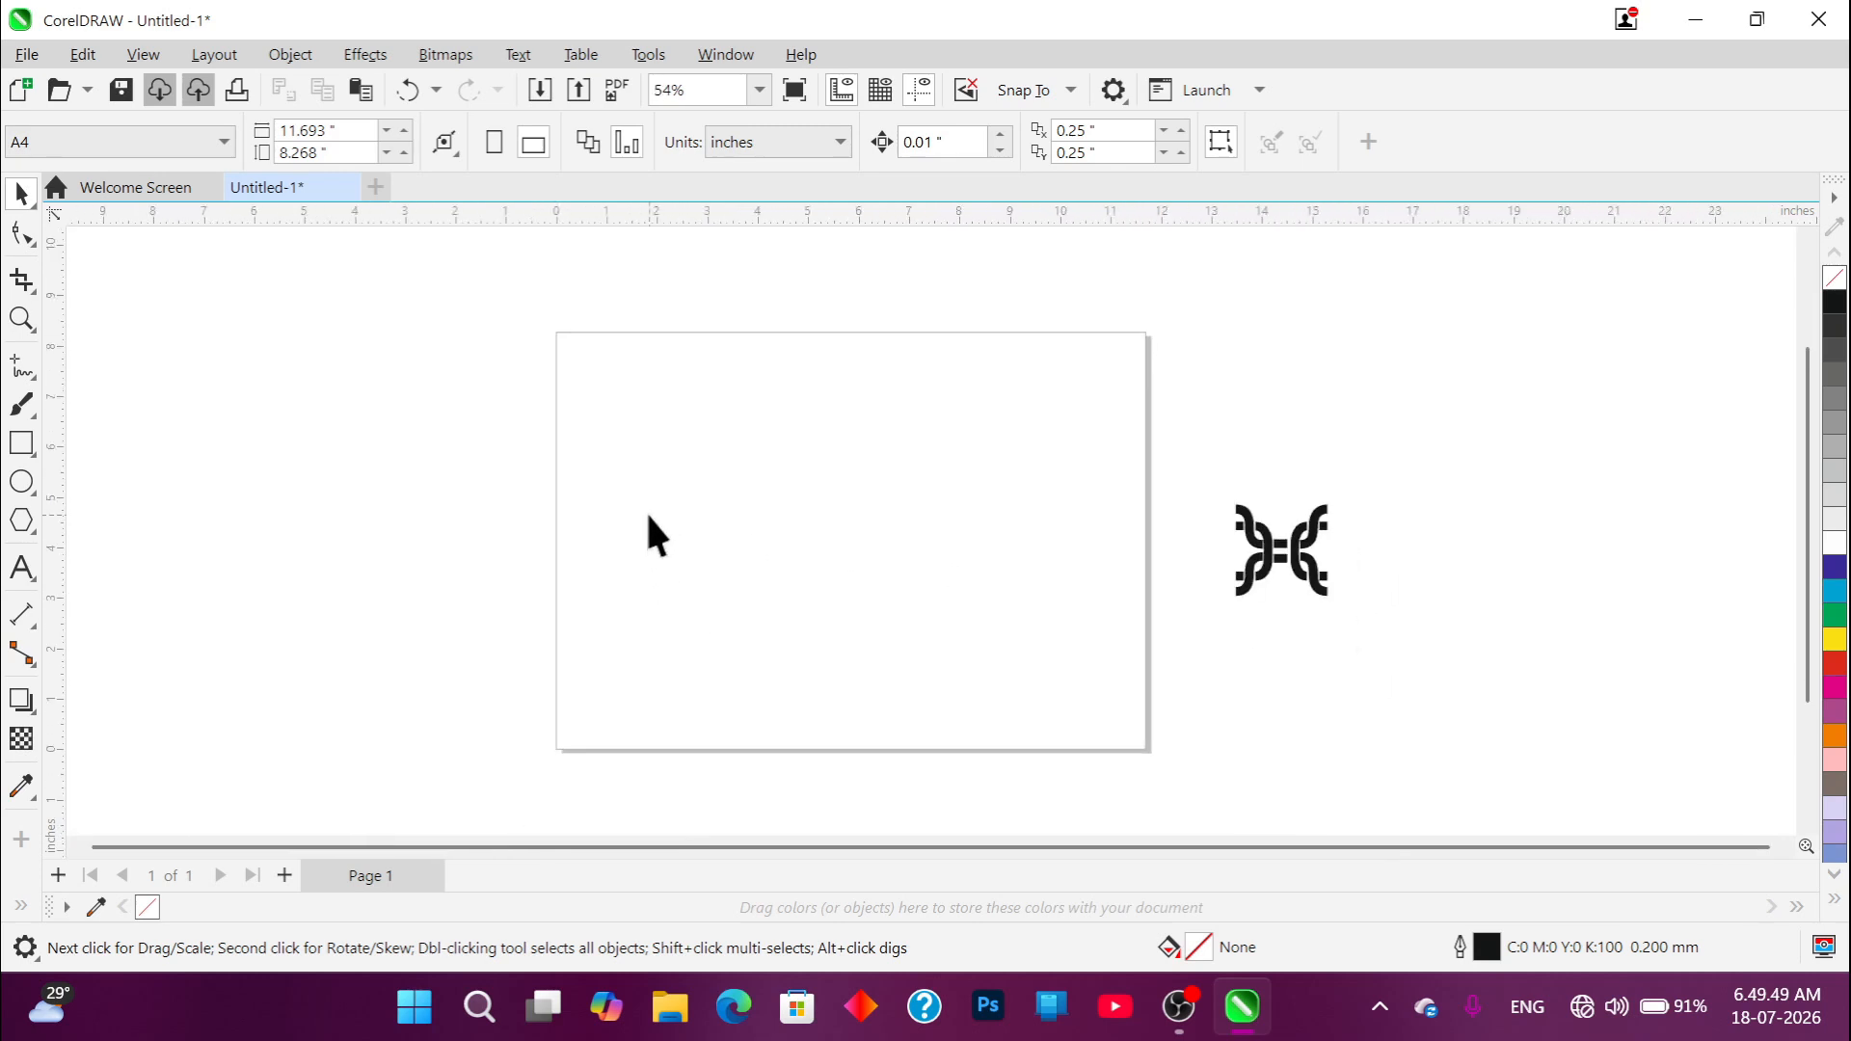
# Step: Create a rectangle frame matching the full landscape page, 11.693 × 8.268 inches, and return to the Pick tool
pyautogui.scroll(1, 645, 511)
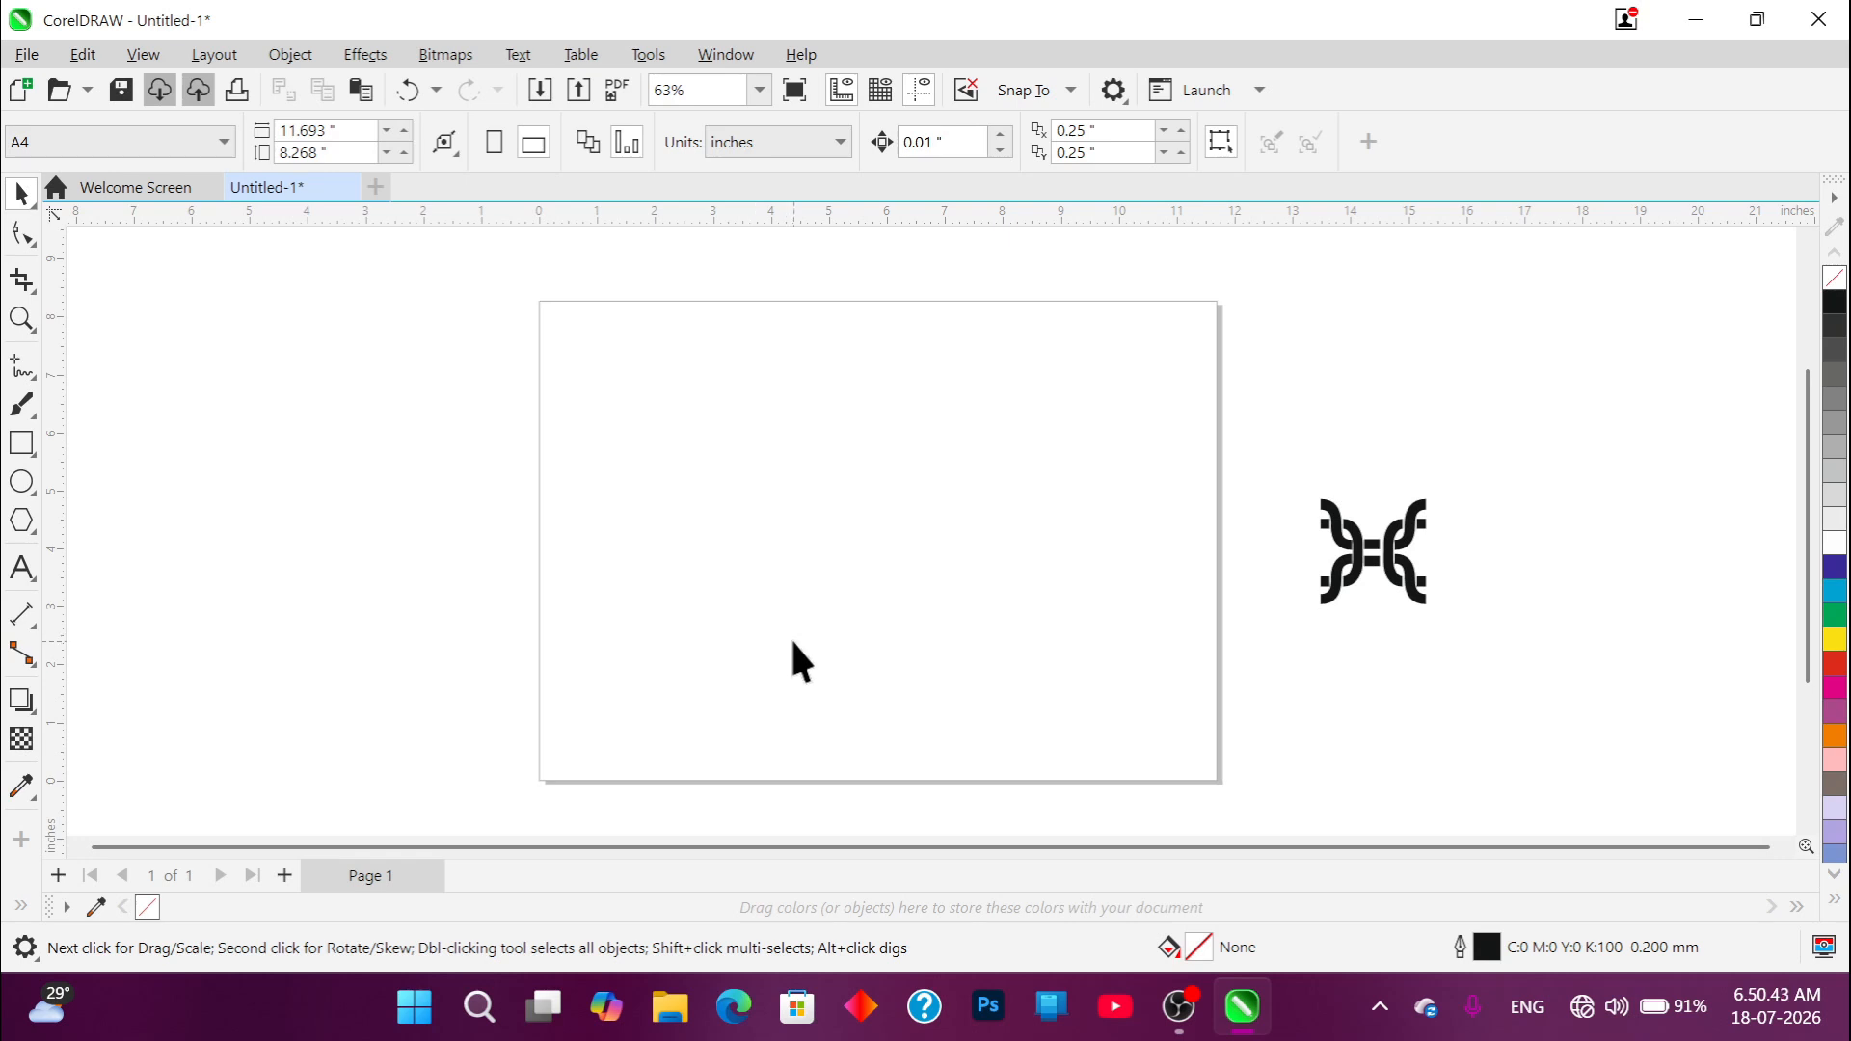
pyautogui.scroll(-2, 330, 559)
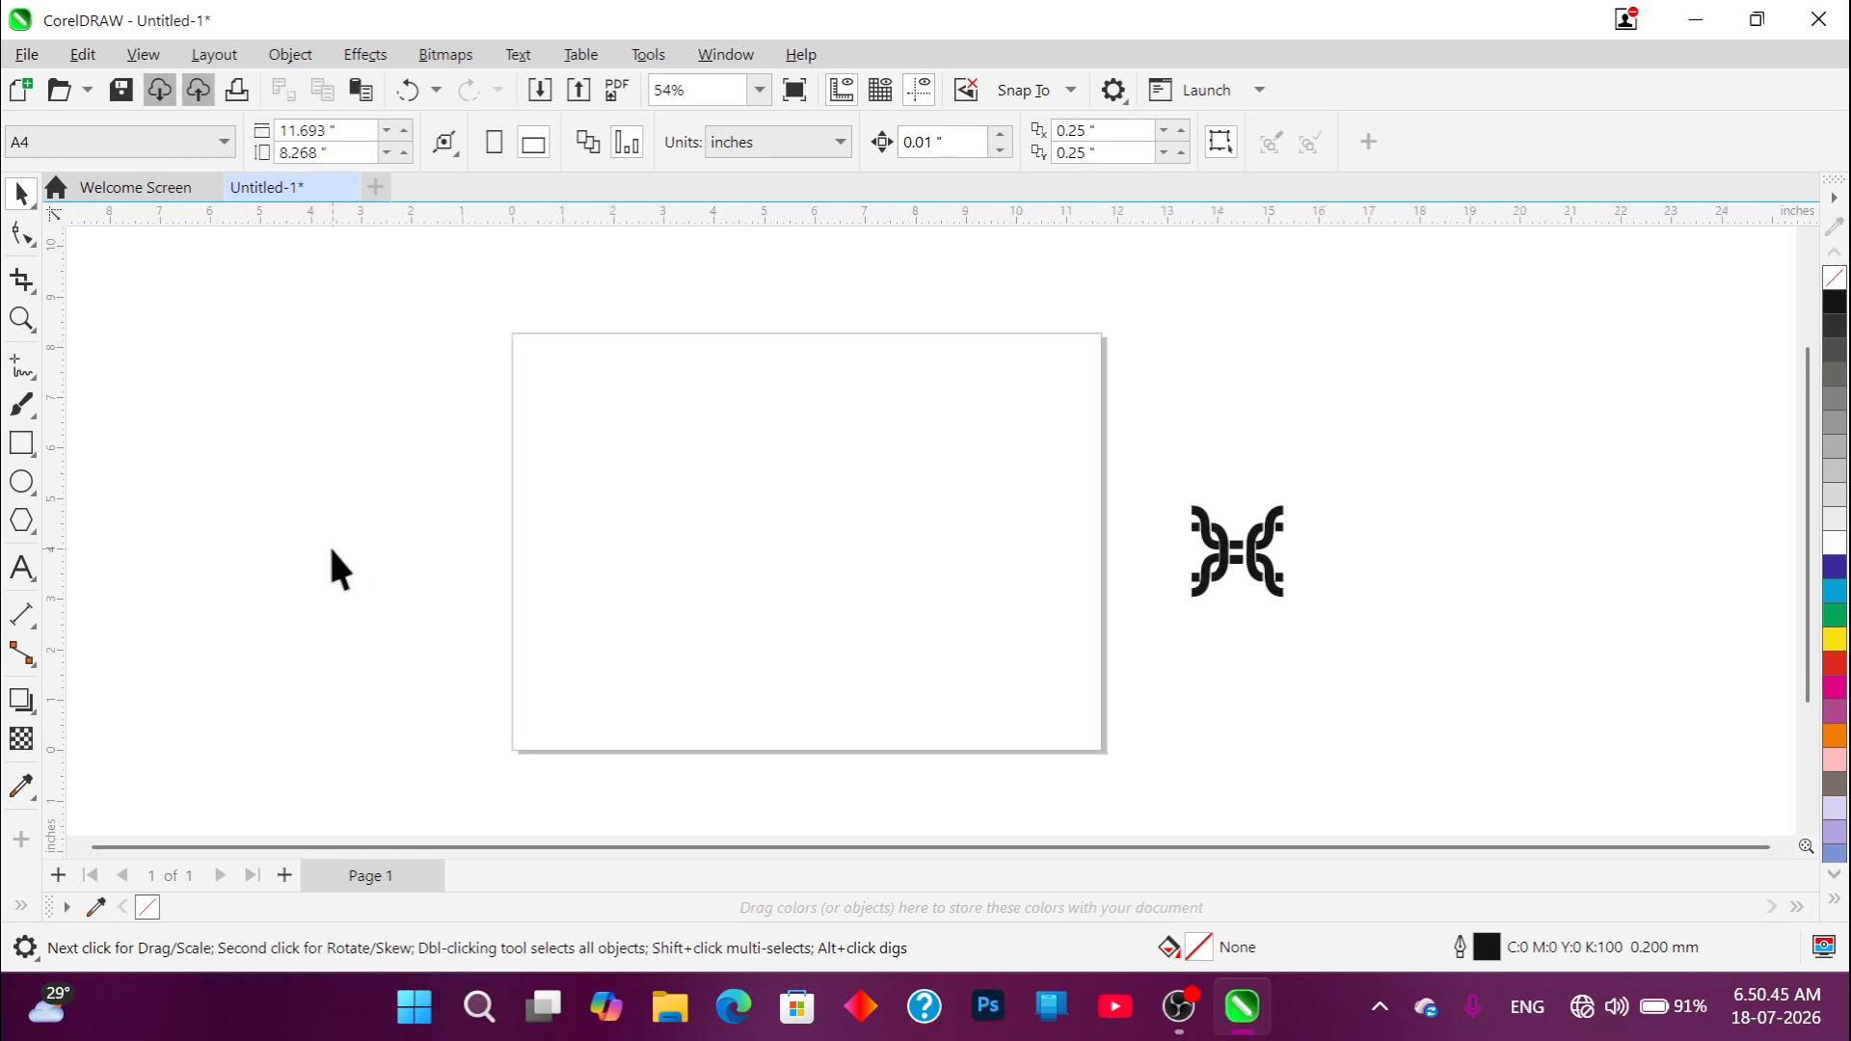
pyautogui.scroll(1, 699, 559)
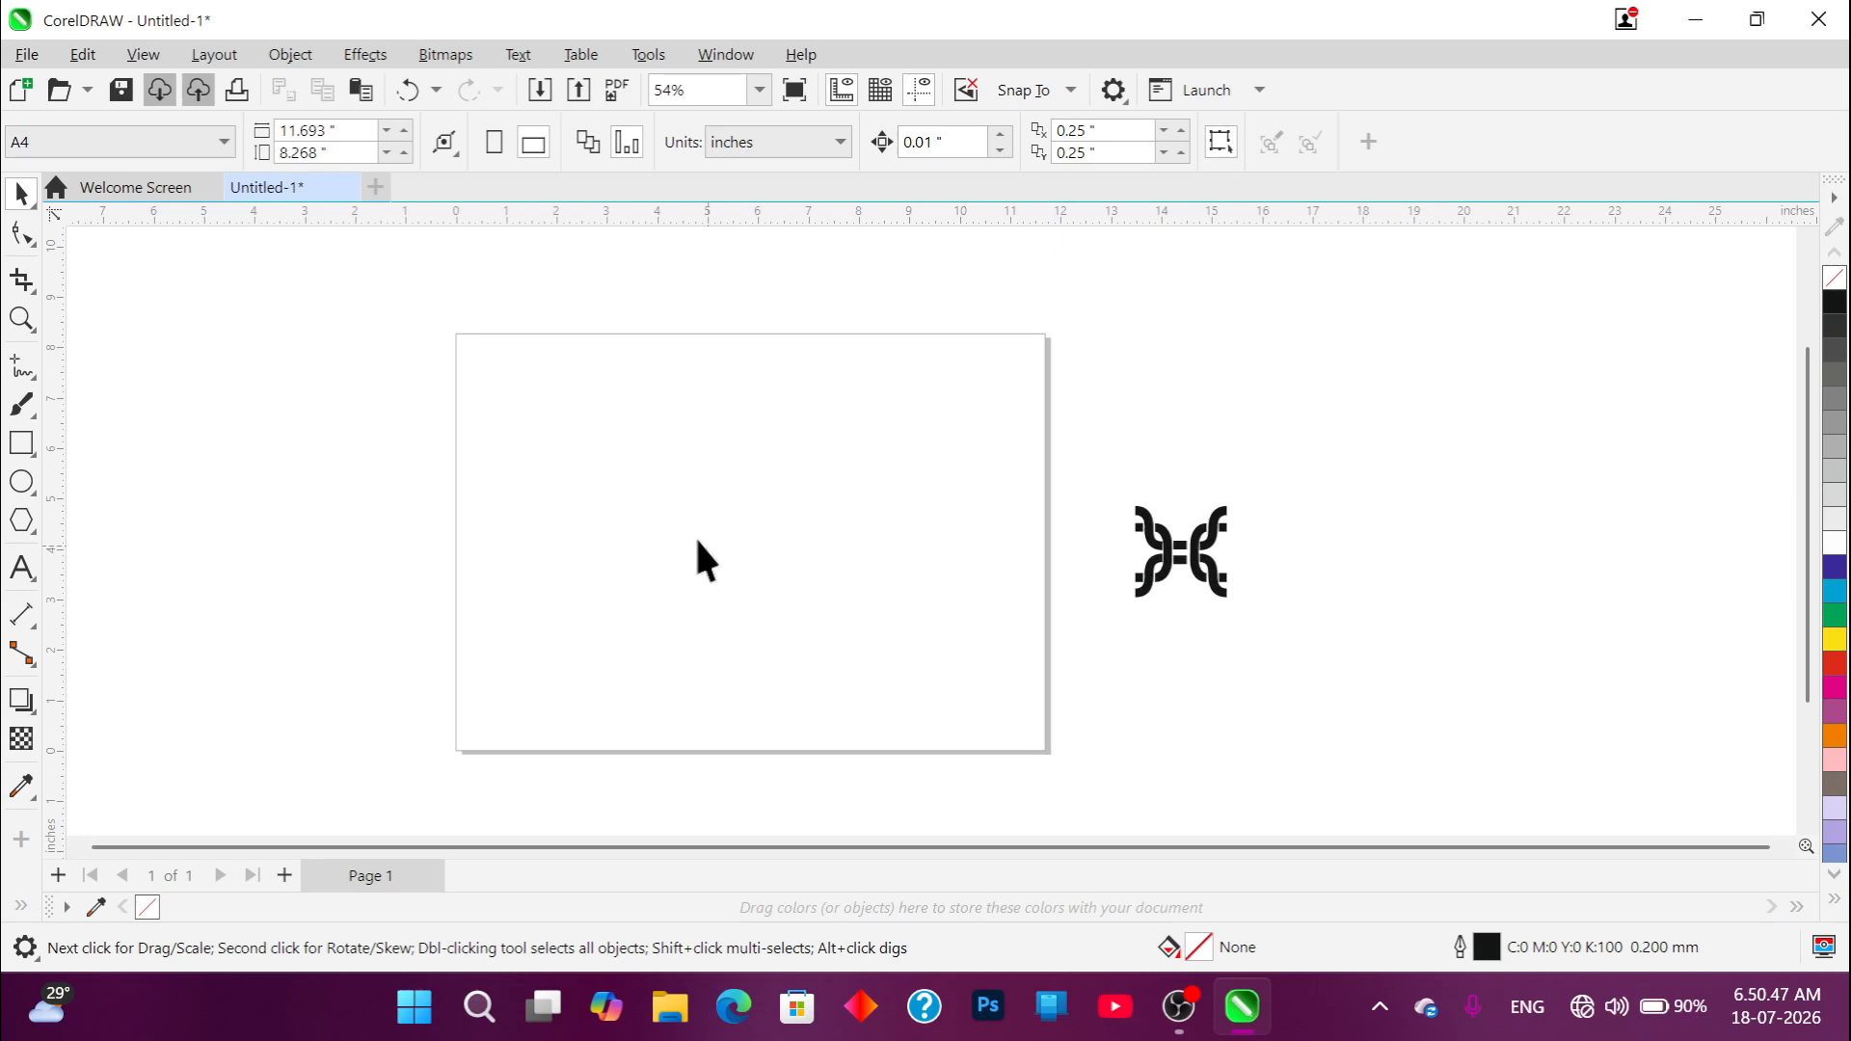
pyautogui.scroll(1, 509, 503)
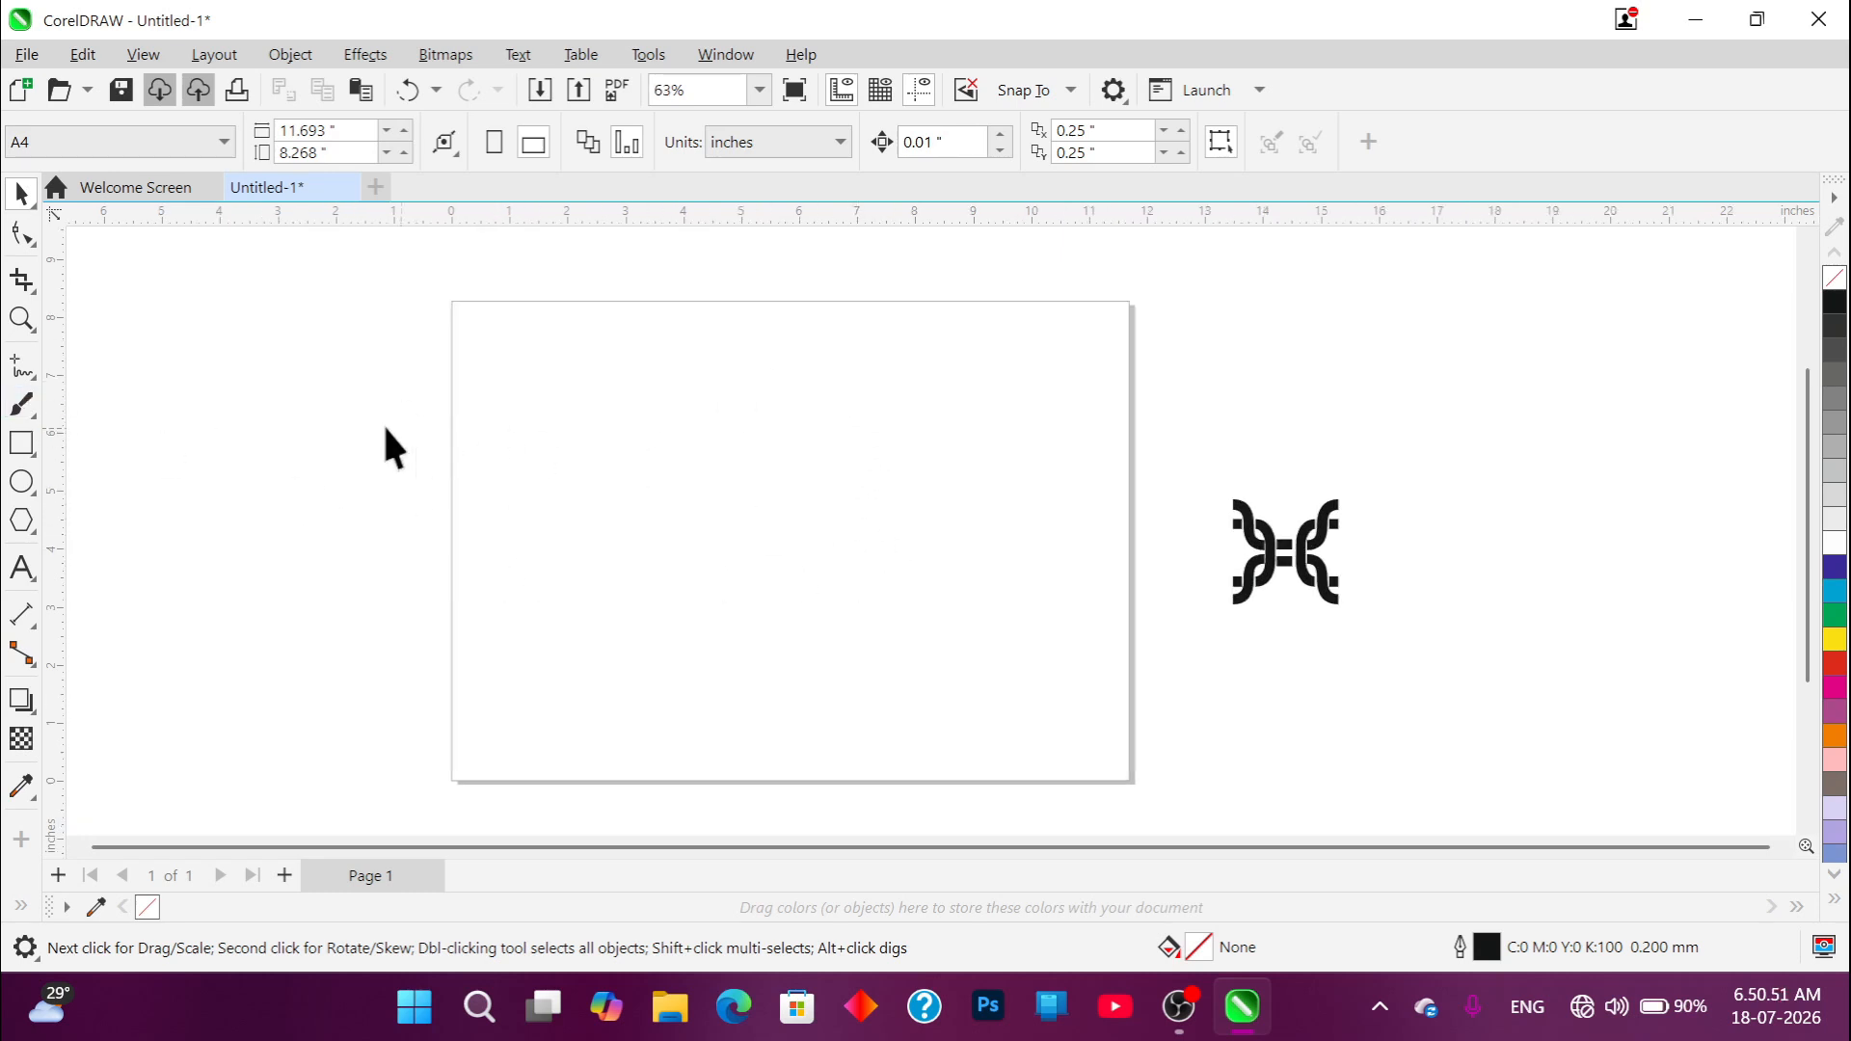
pyautogui.doubleClick(23, 445)
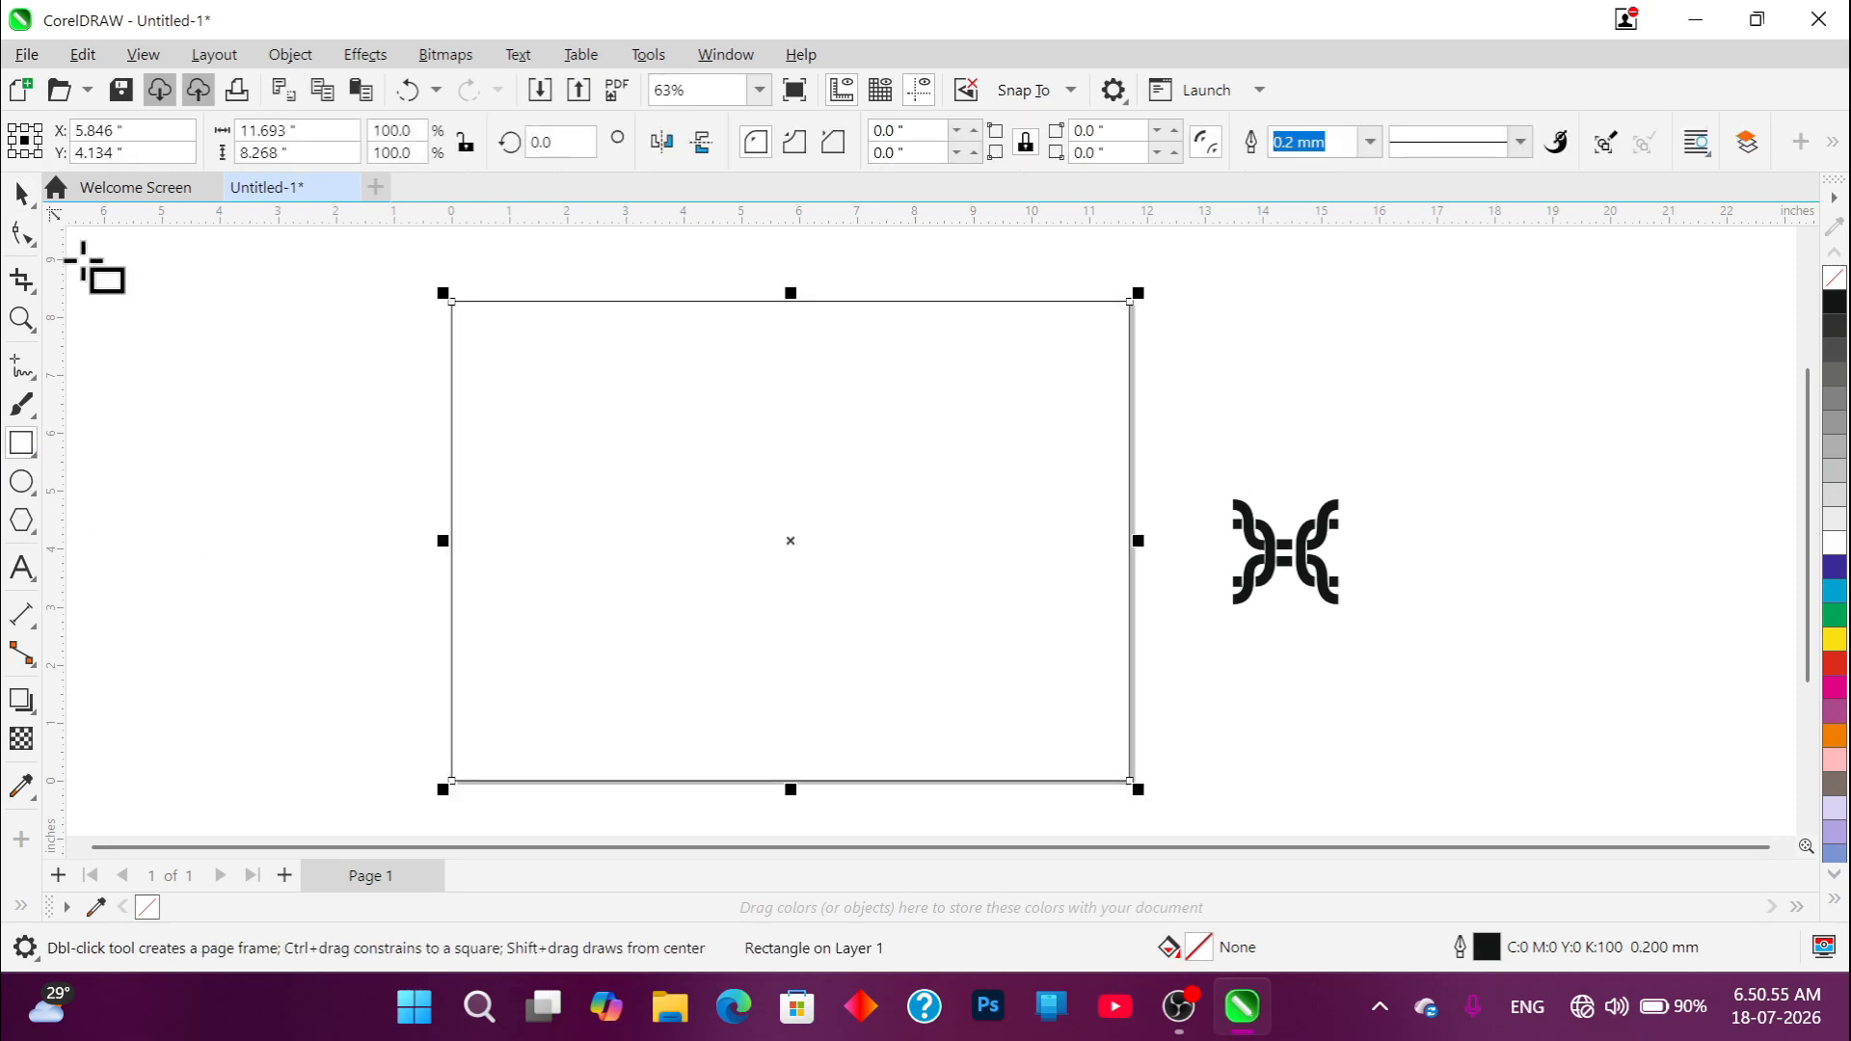
pyautogui.click(22, 195)
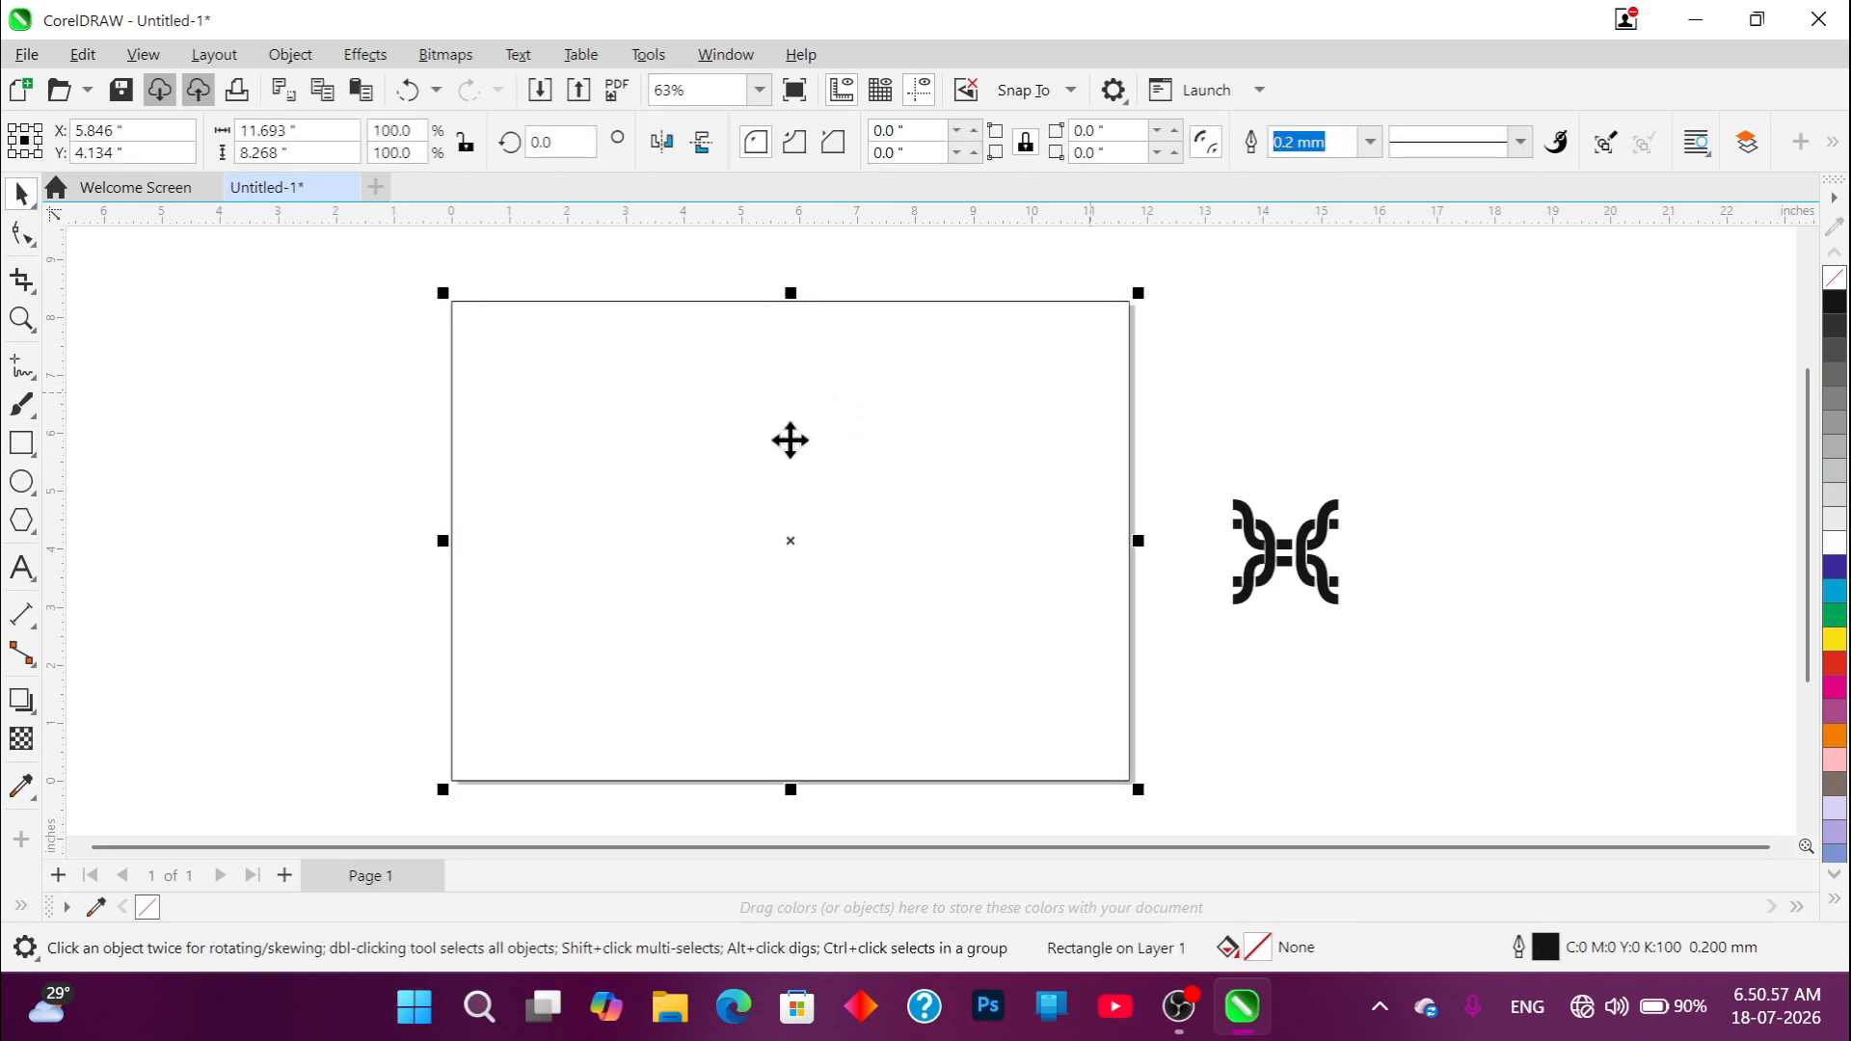
pyautogui.scroll(1, 688, 607)
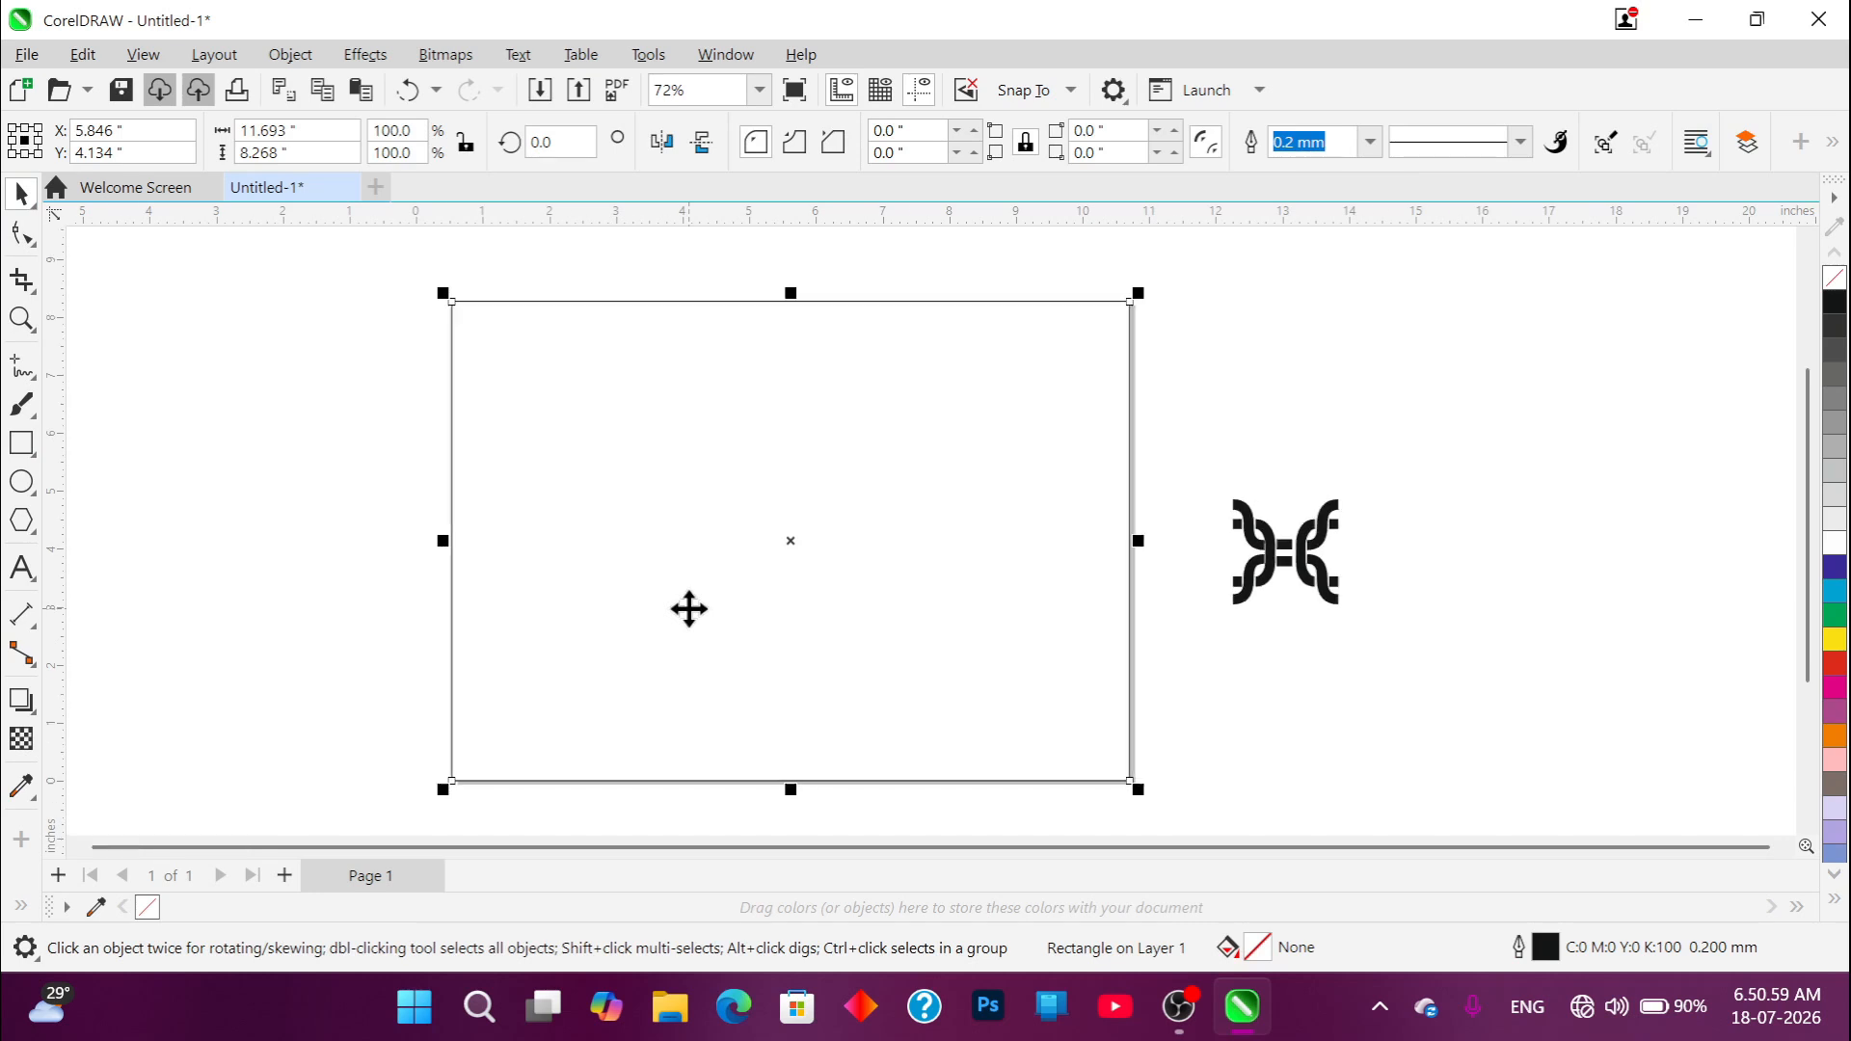
pyautogui.scroll(-2, 769, 712)
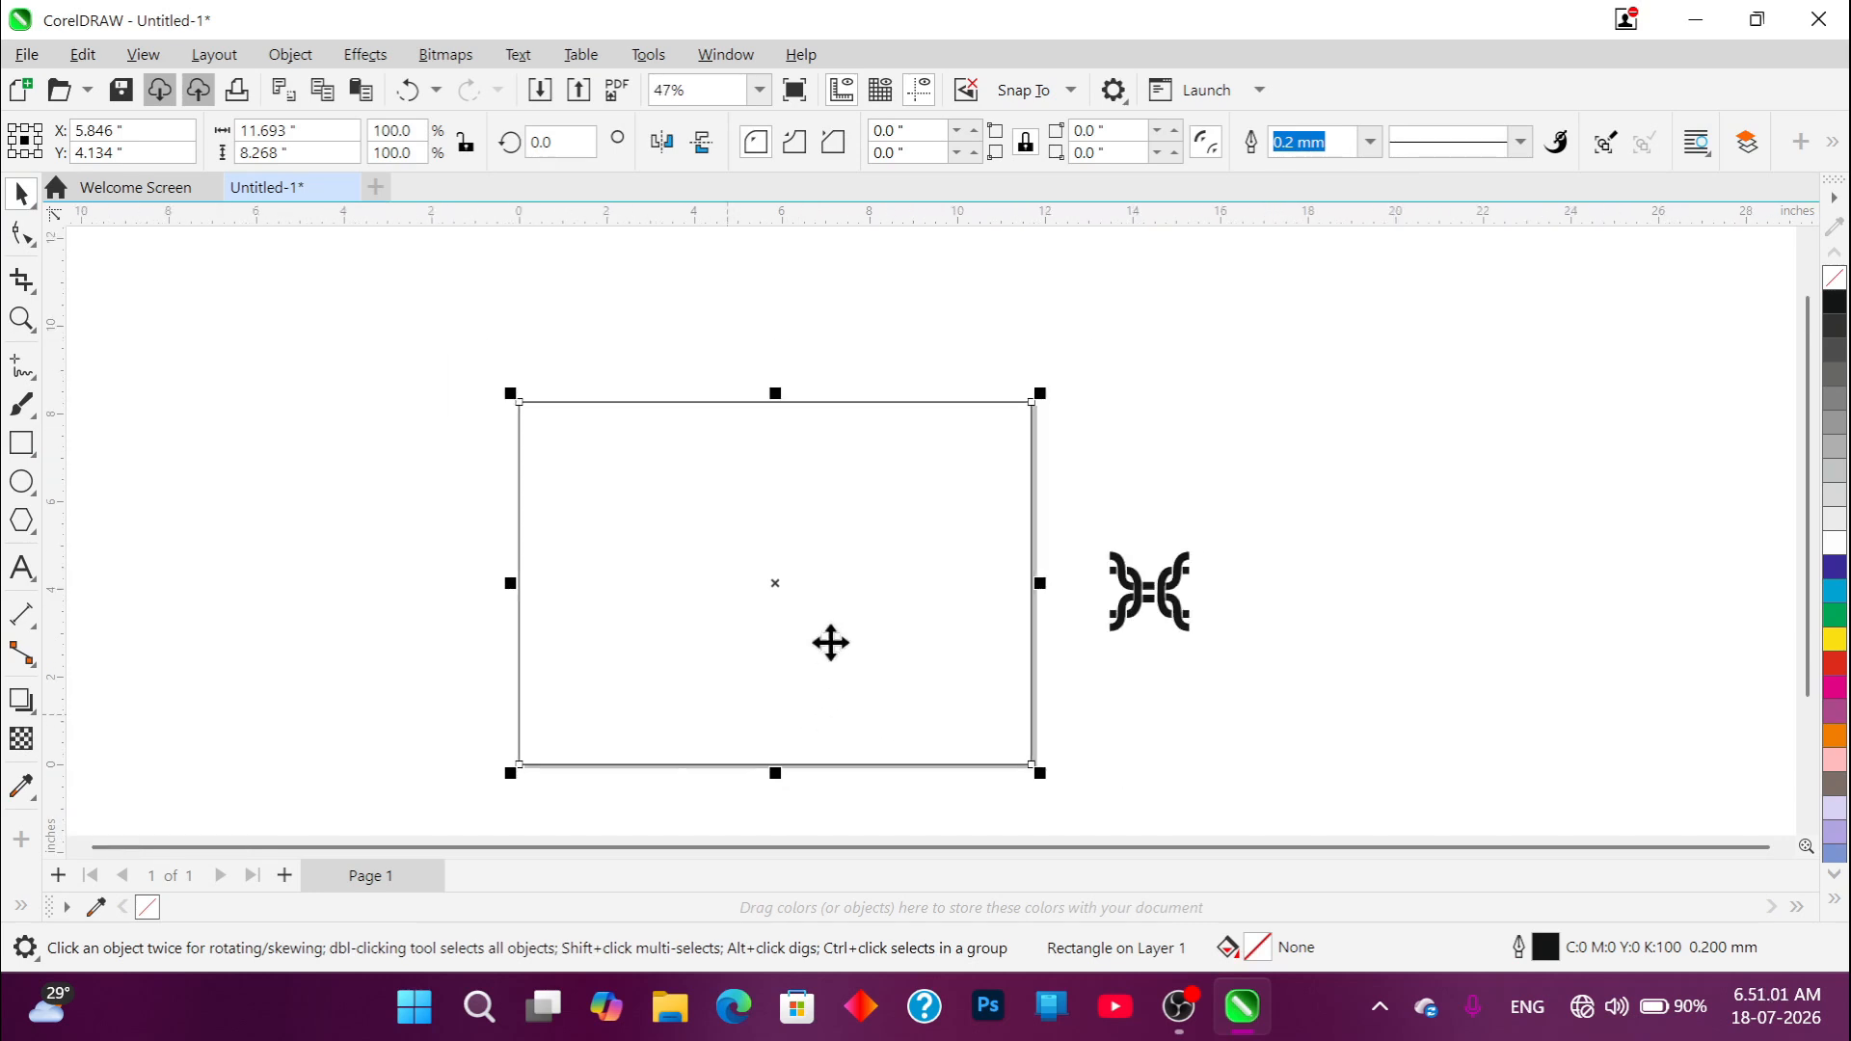
pyautogui.scroll(1, 884, 578)
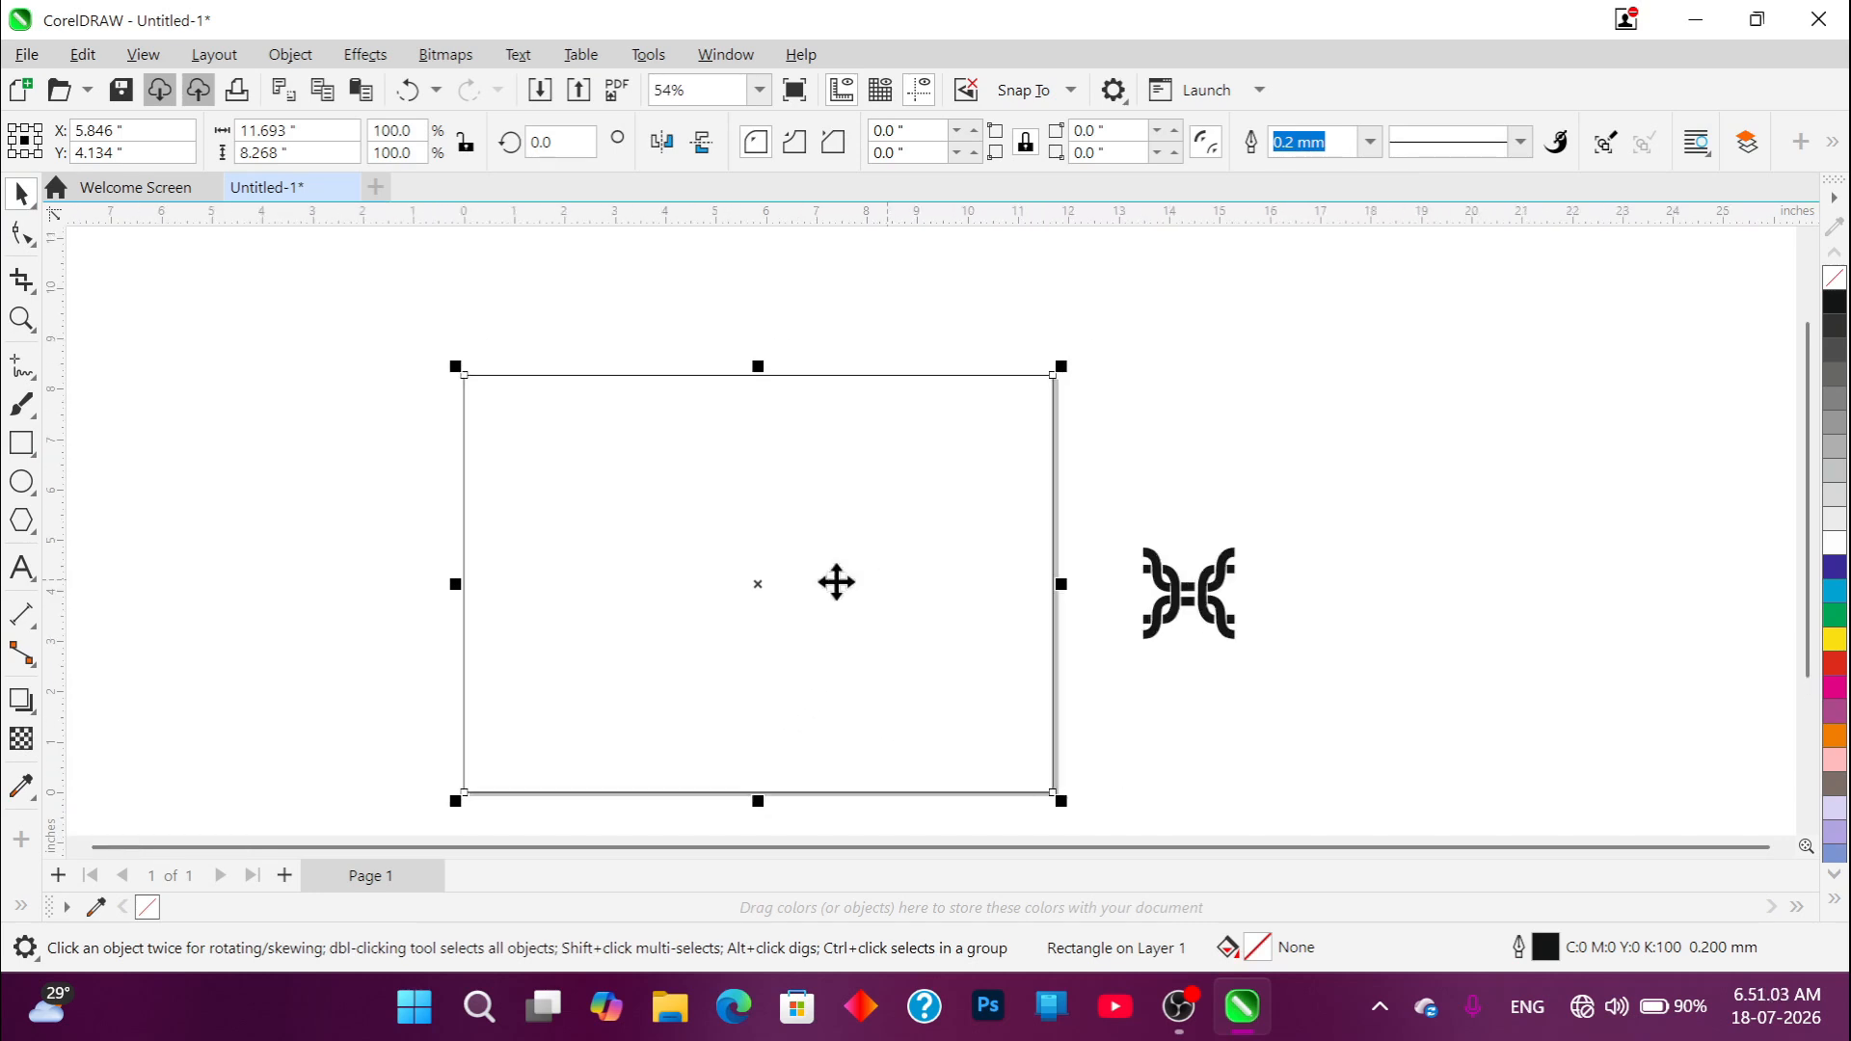
pyautogui.scroll(-2, 743, 524)
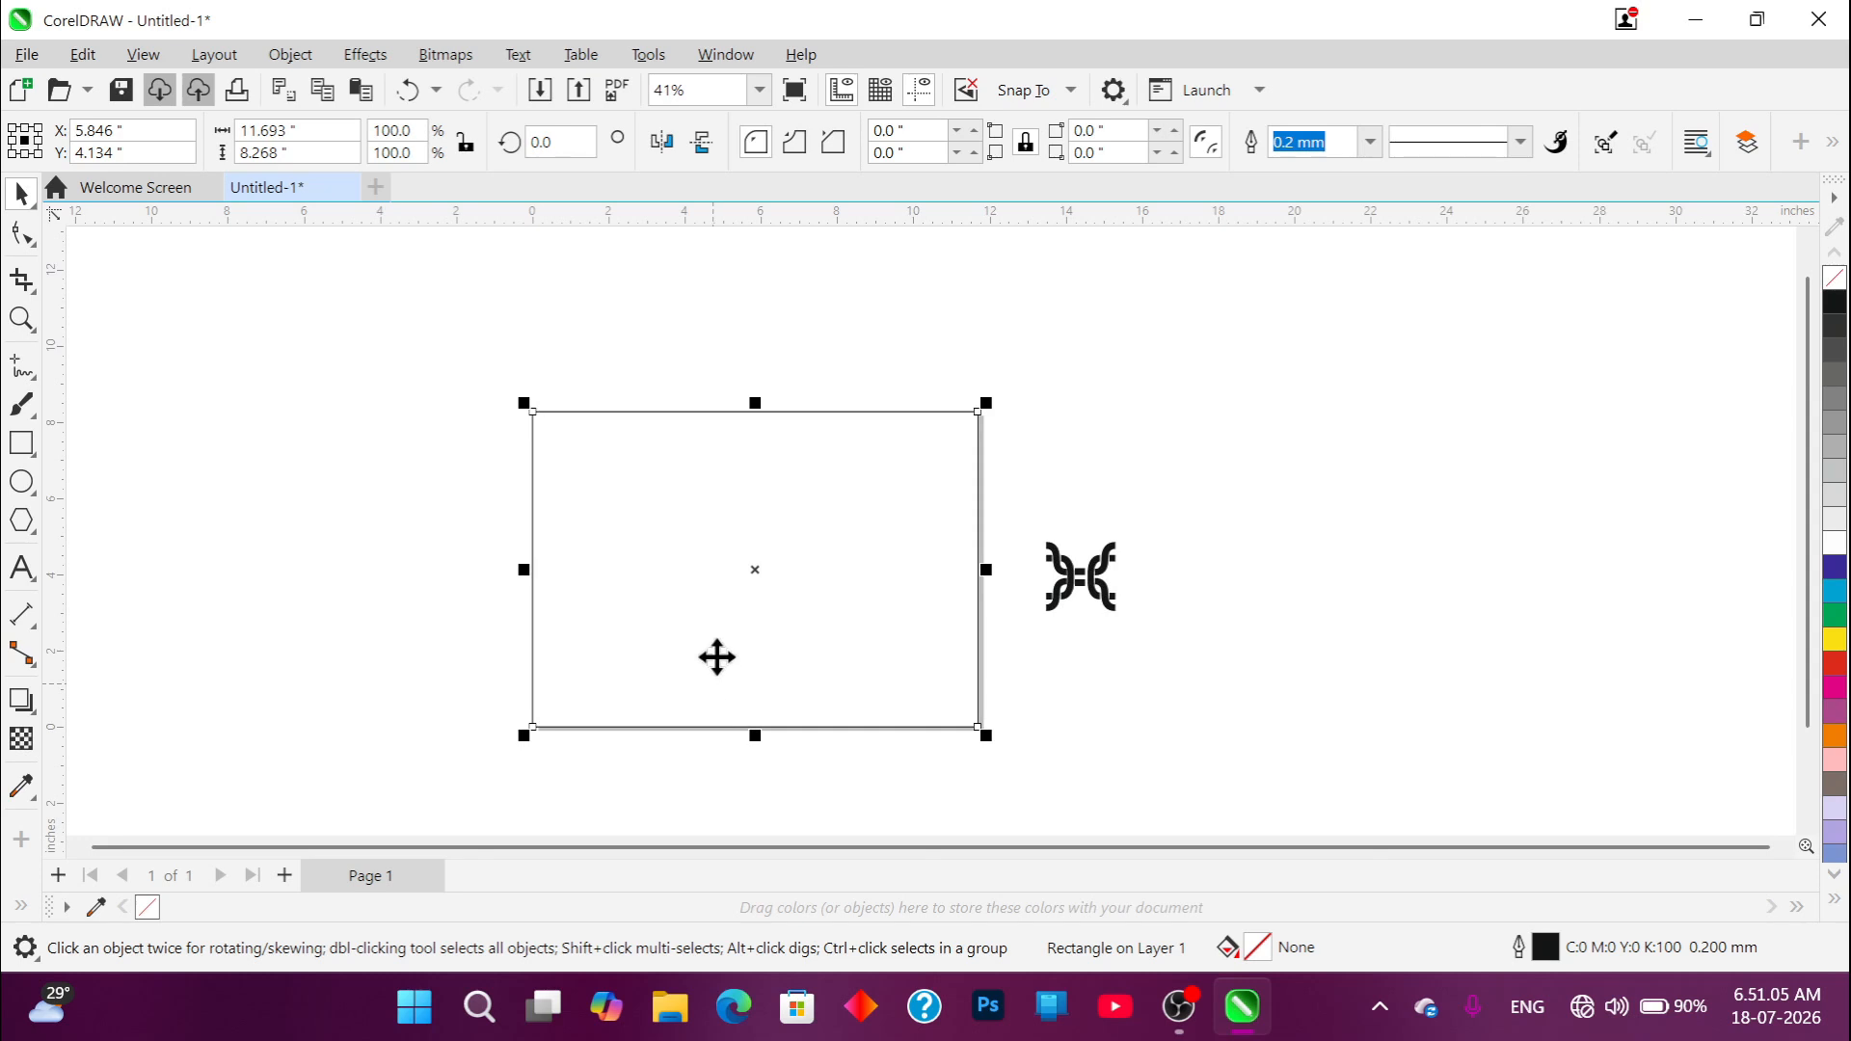
pyautogui.scroll(1, 724, 485)
pyautogui.scroll(2, 556, 355)
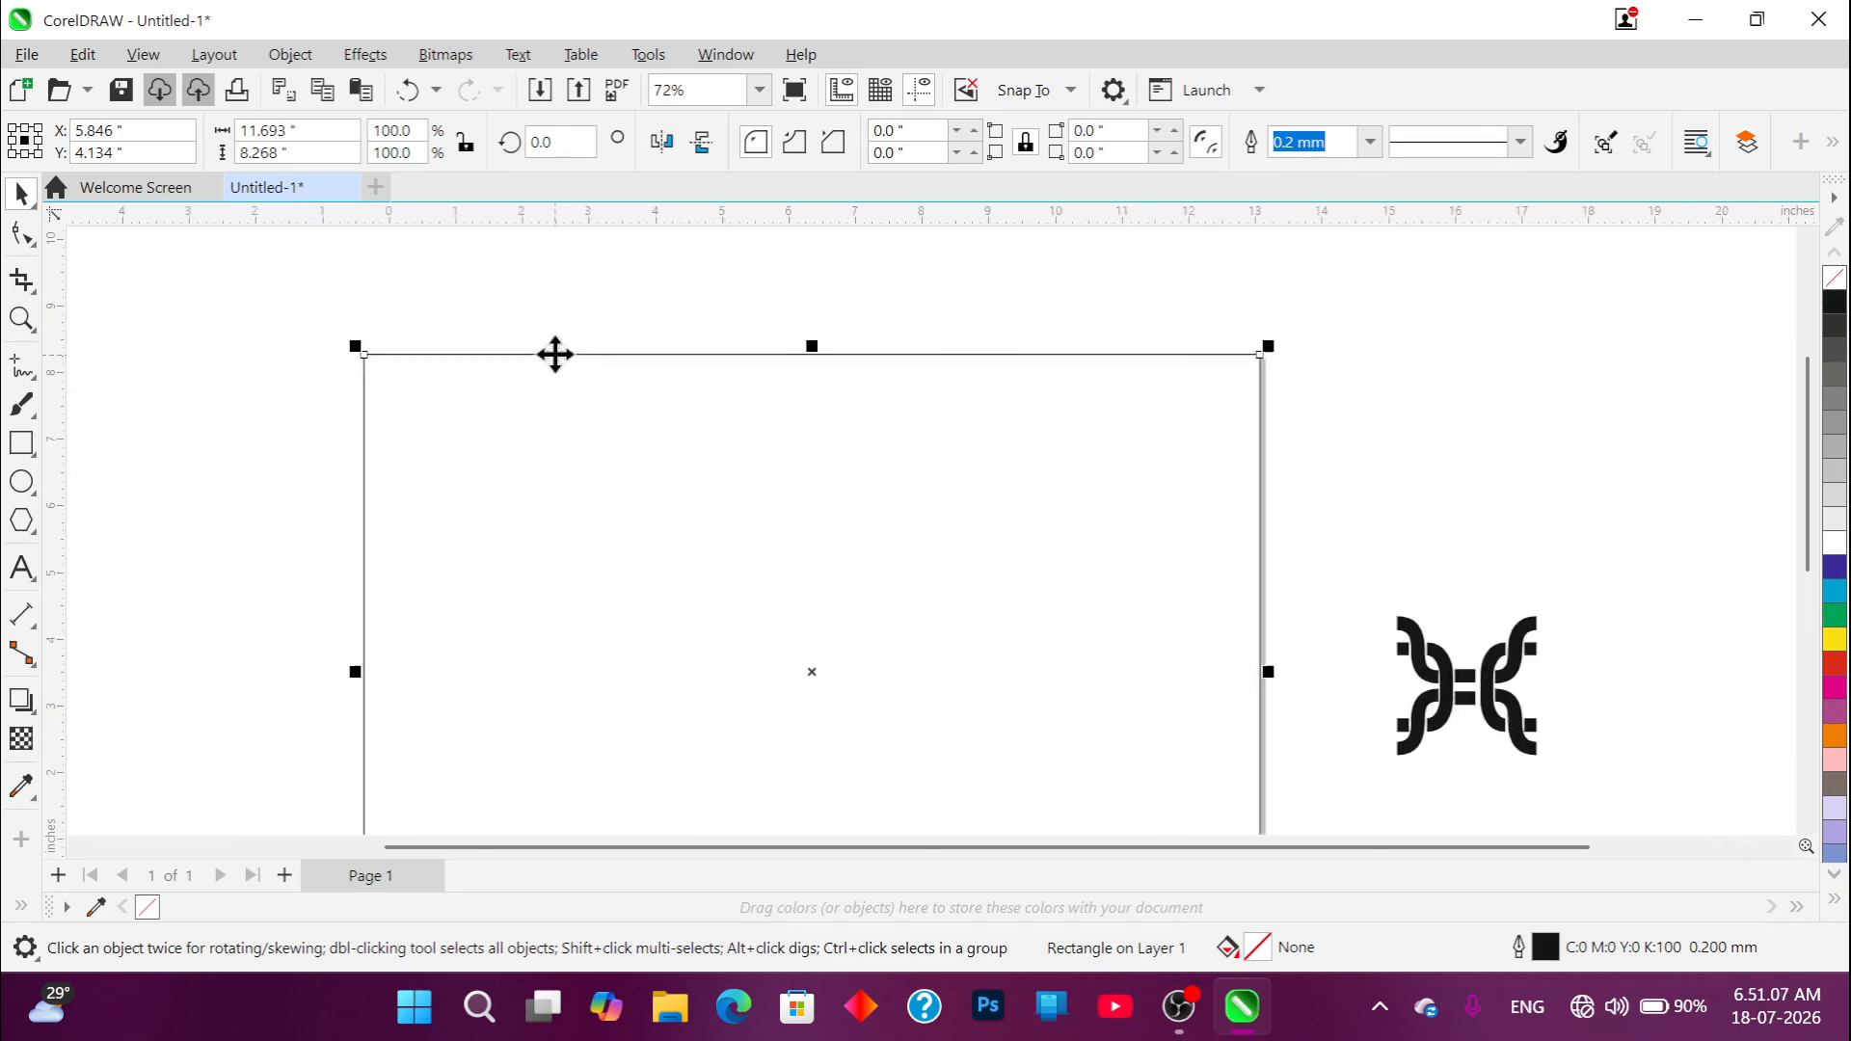
pyautogui.scroll(5, 555, 354)
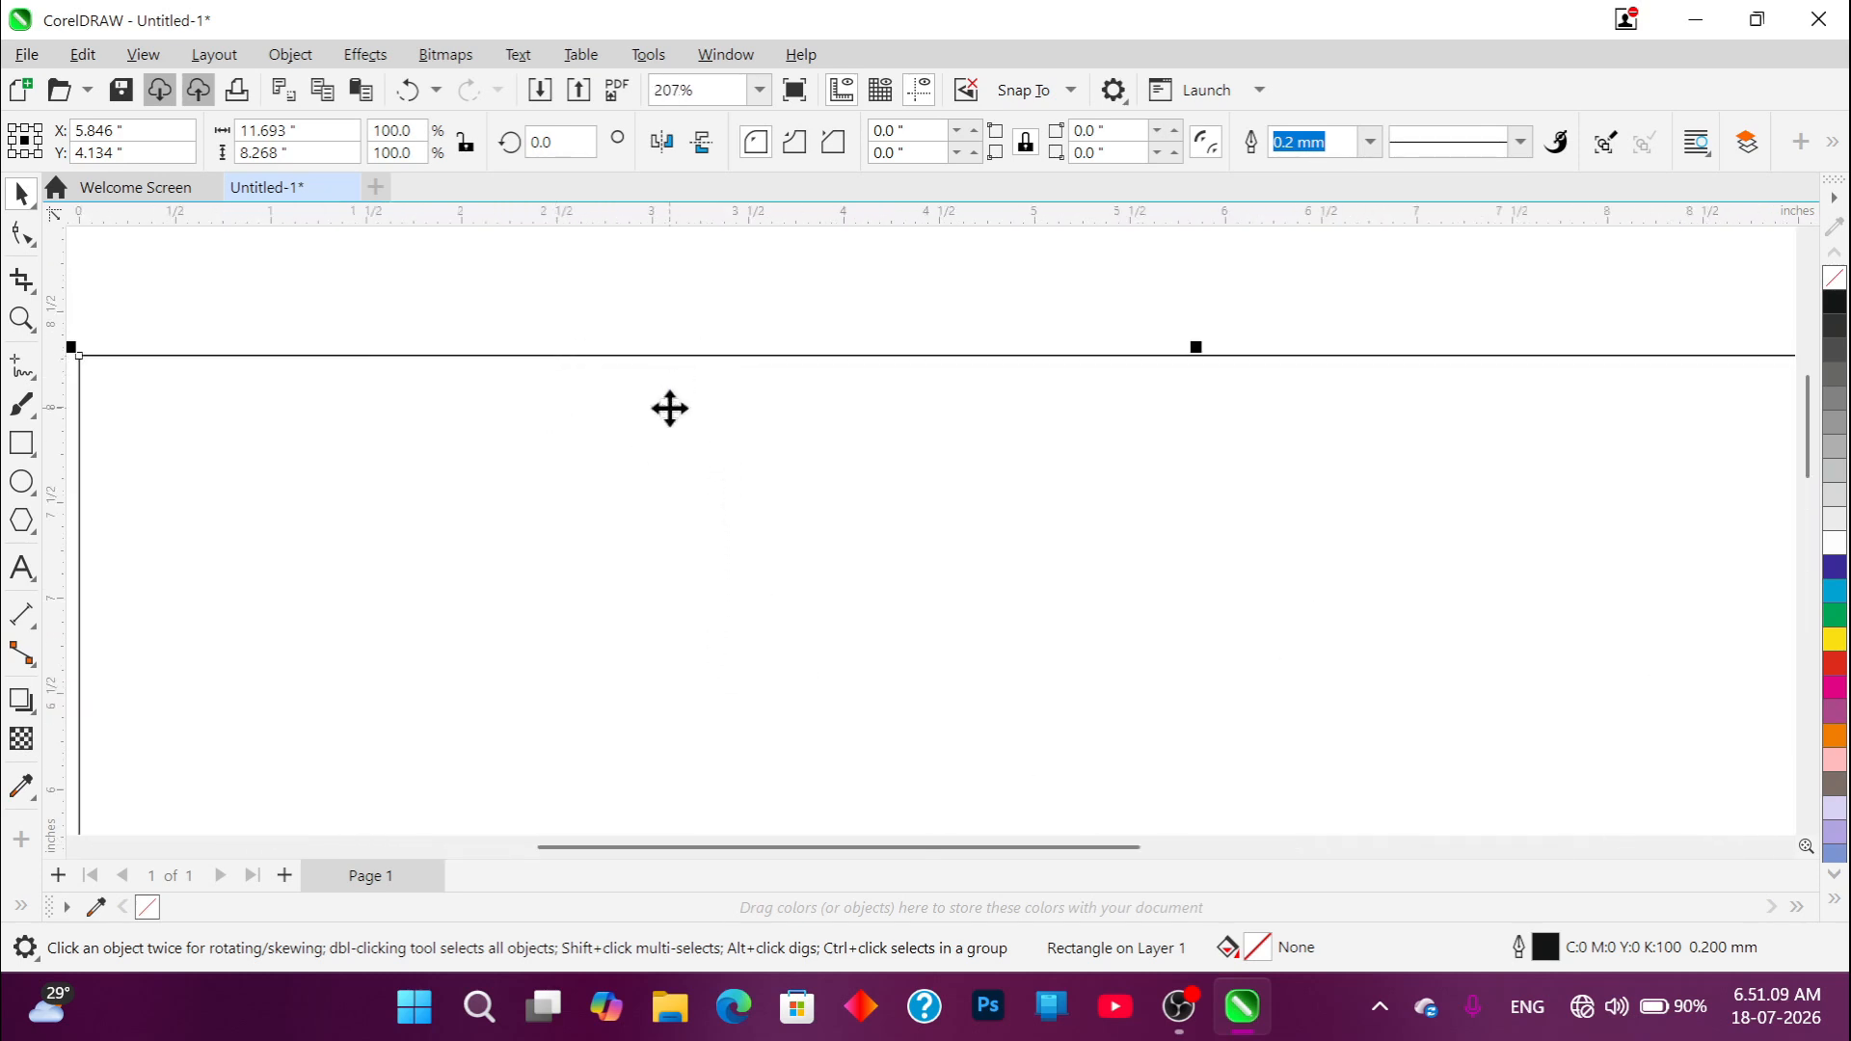
pyautogui.scroll(-8, 670, 407)
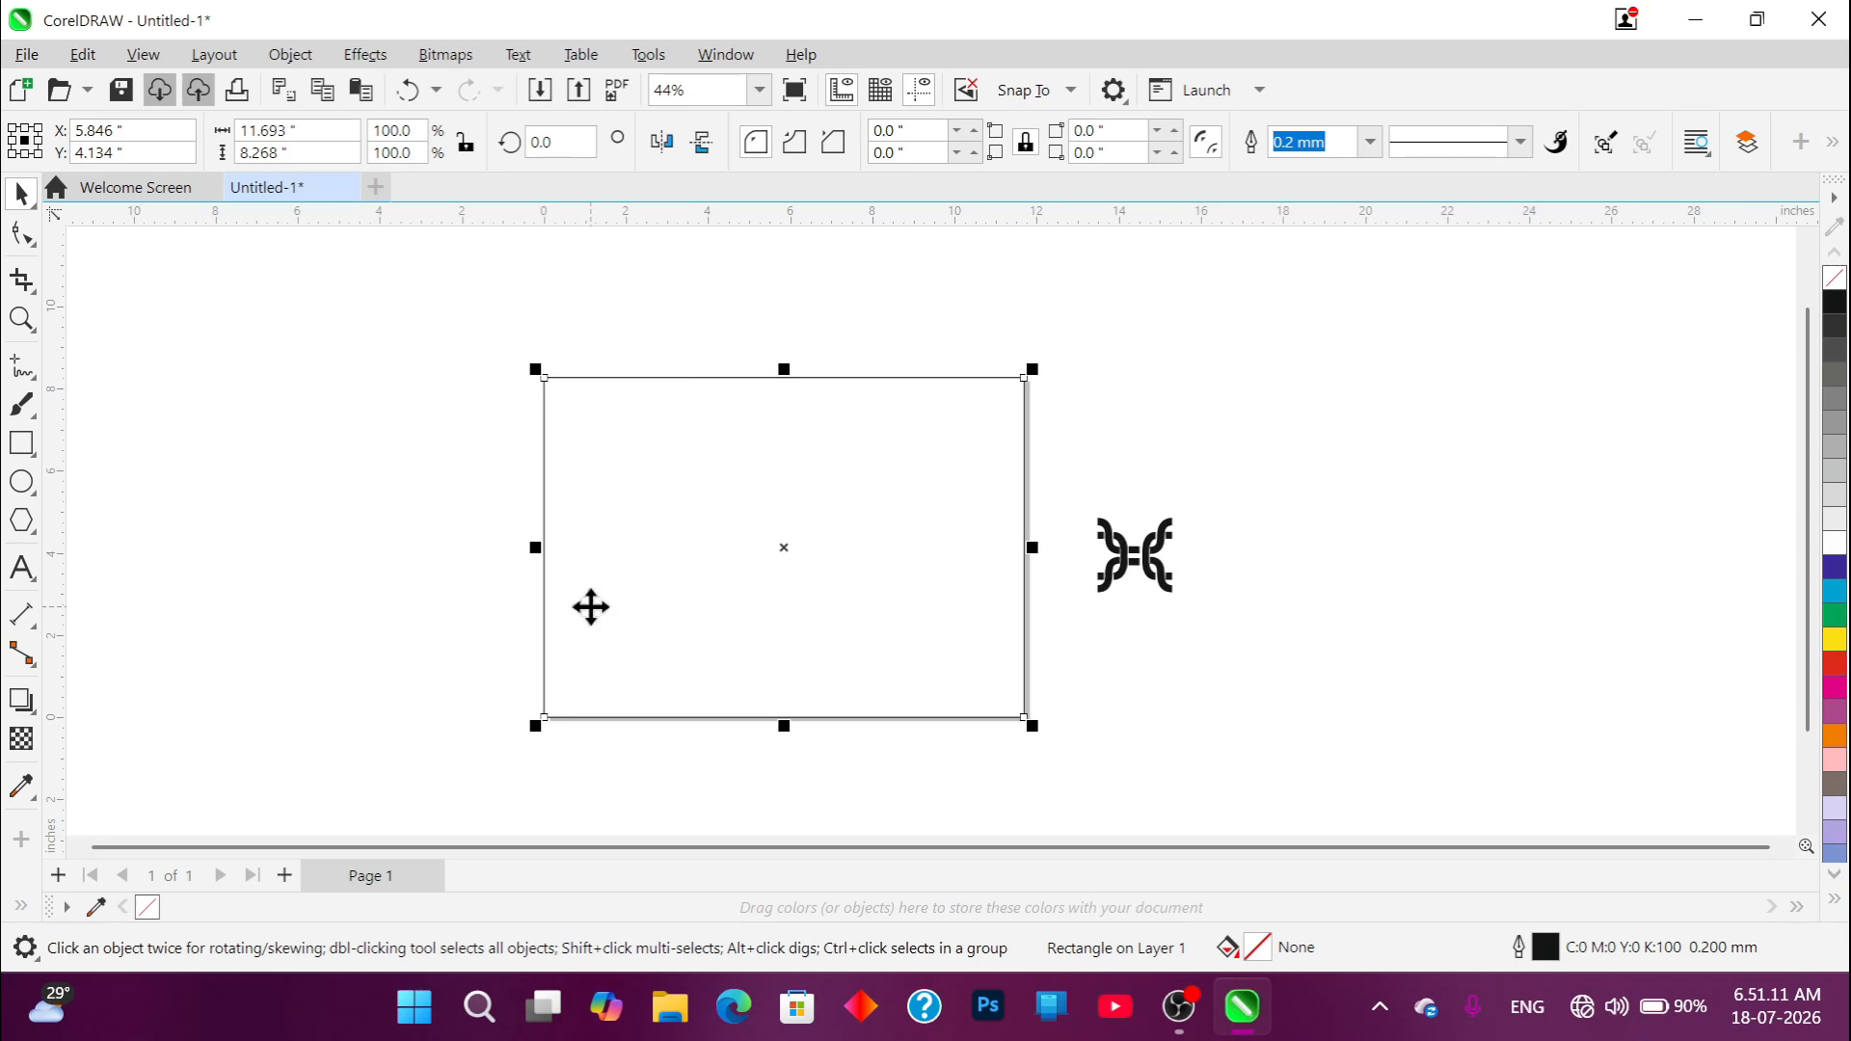
pyautogui.scroll(1, 739, 557)
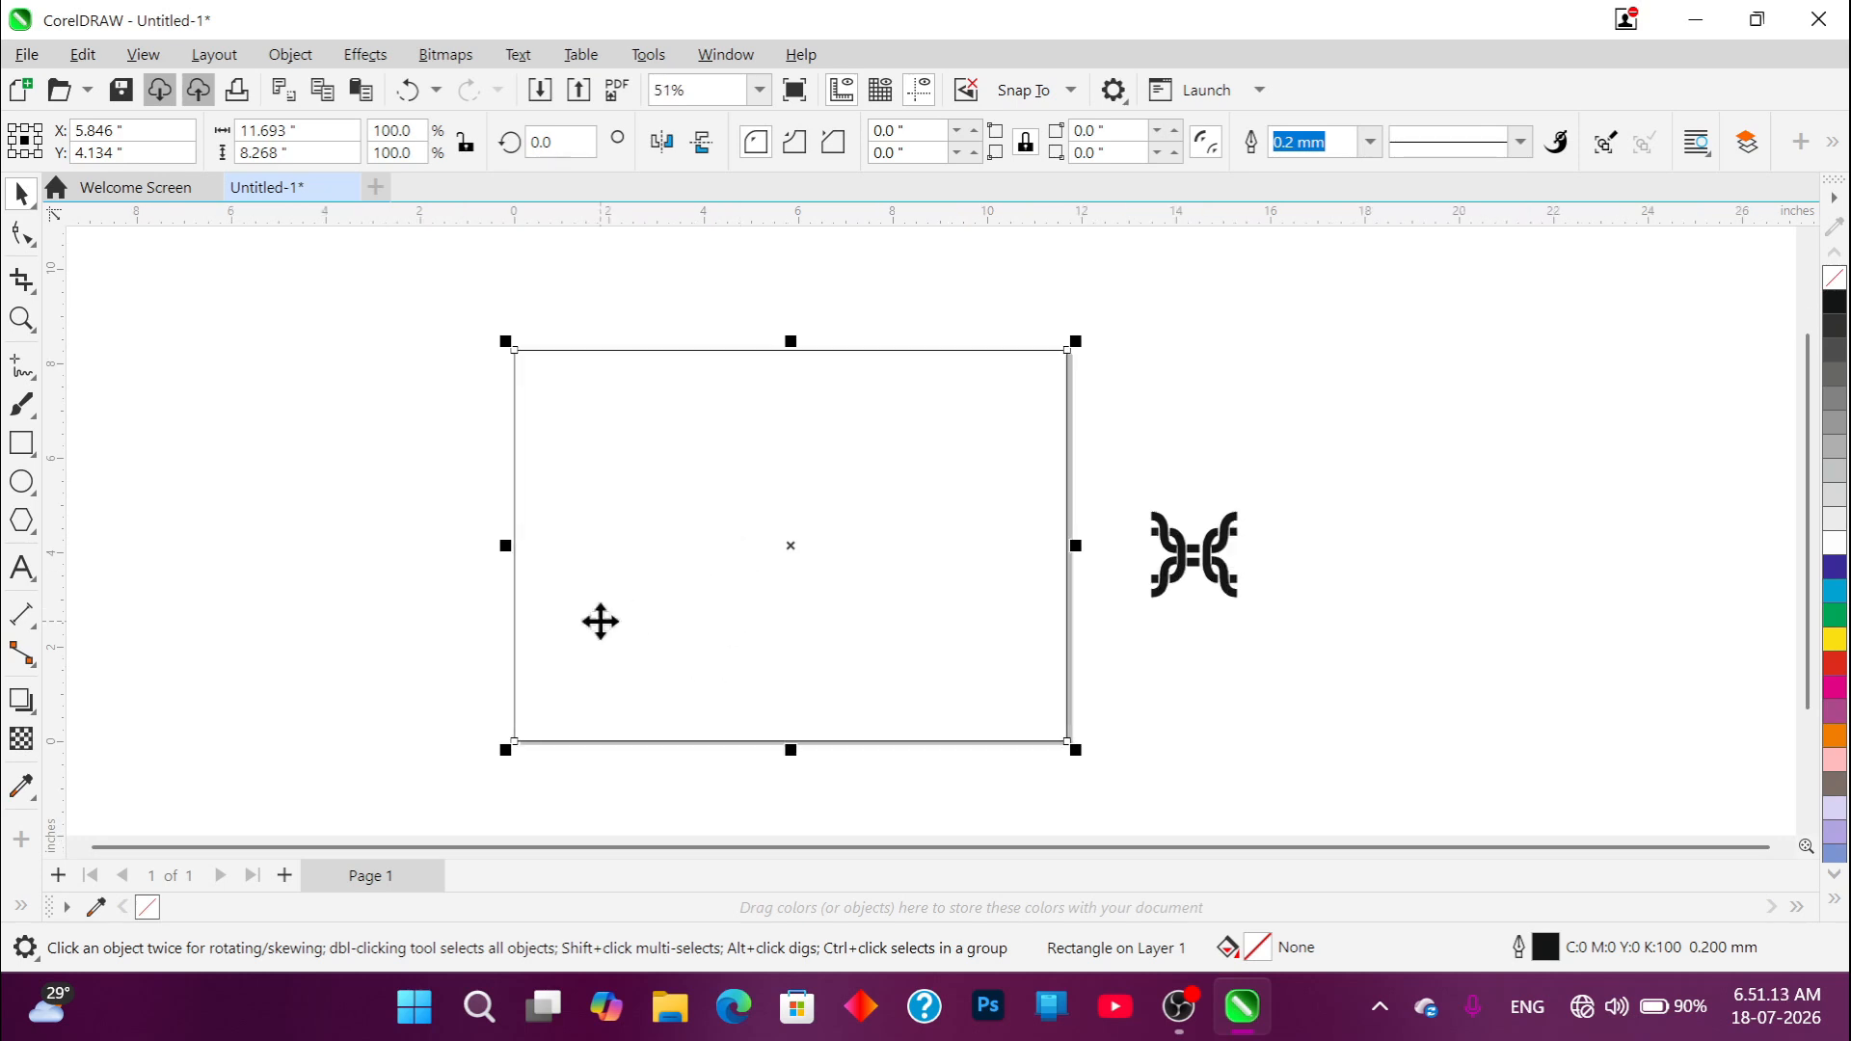
pyautogui.scroll(-2, 601, 622)
pyautogui.scroll(4, 695, 665)
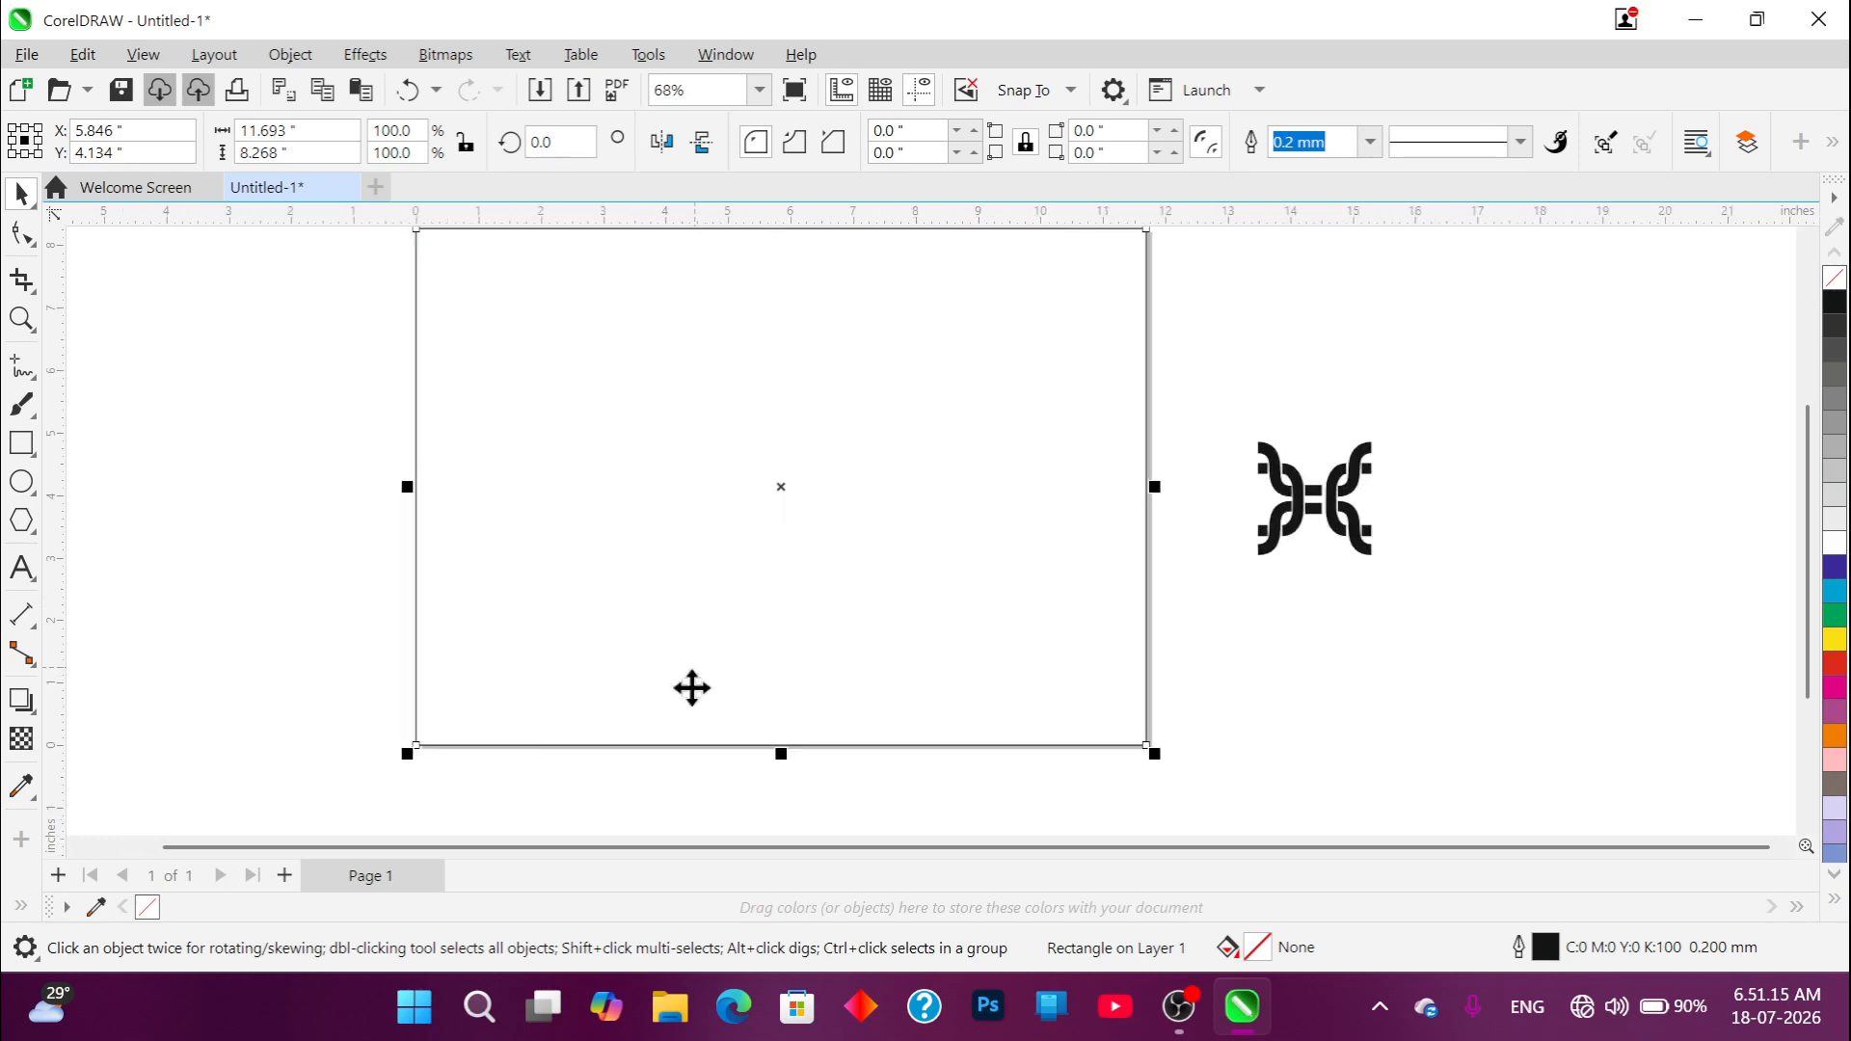
pyautogui.scroll(-1, 682, 759)
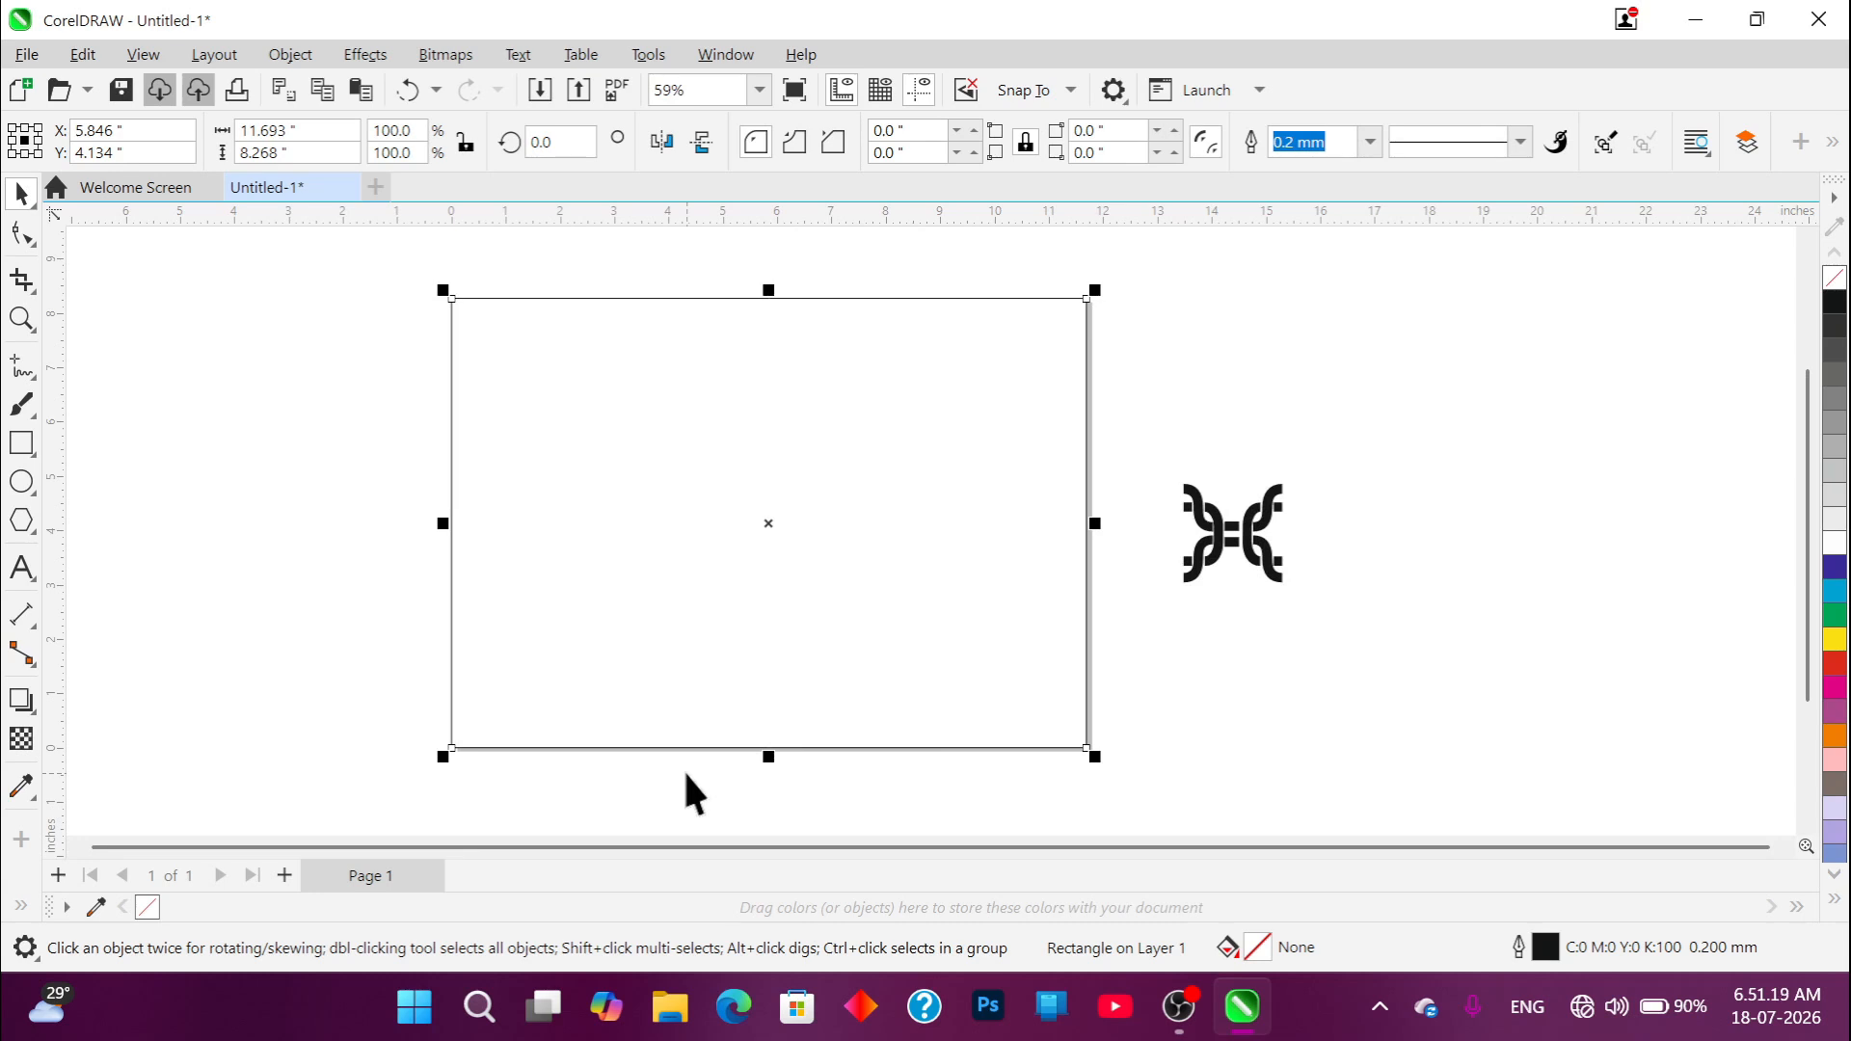
# Step: Open the Contour settings for the page-sized rectangle
pyautogui.hotkey('ctrl', 'f9')
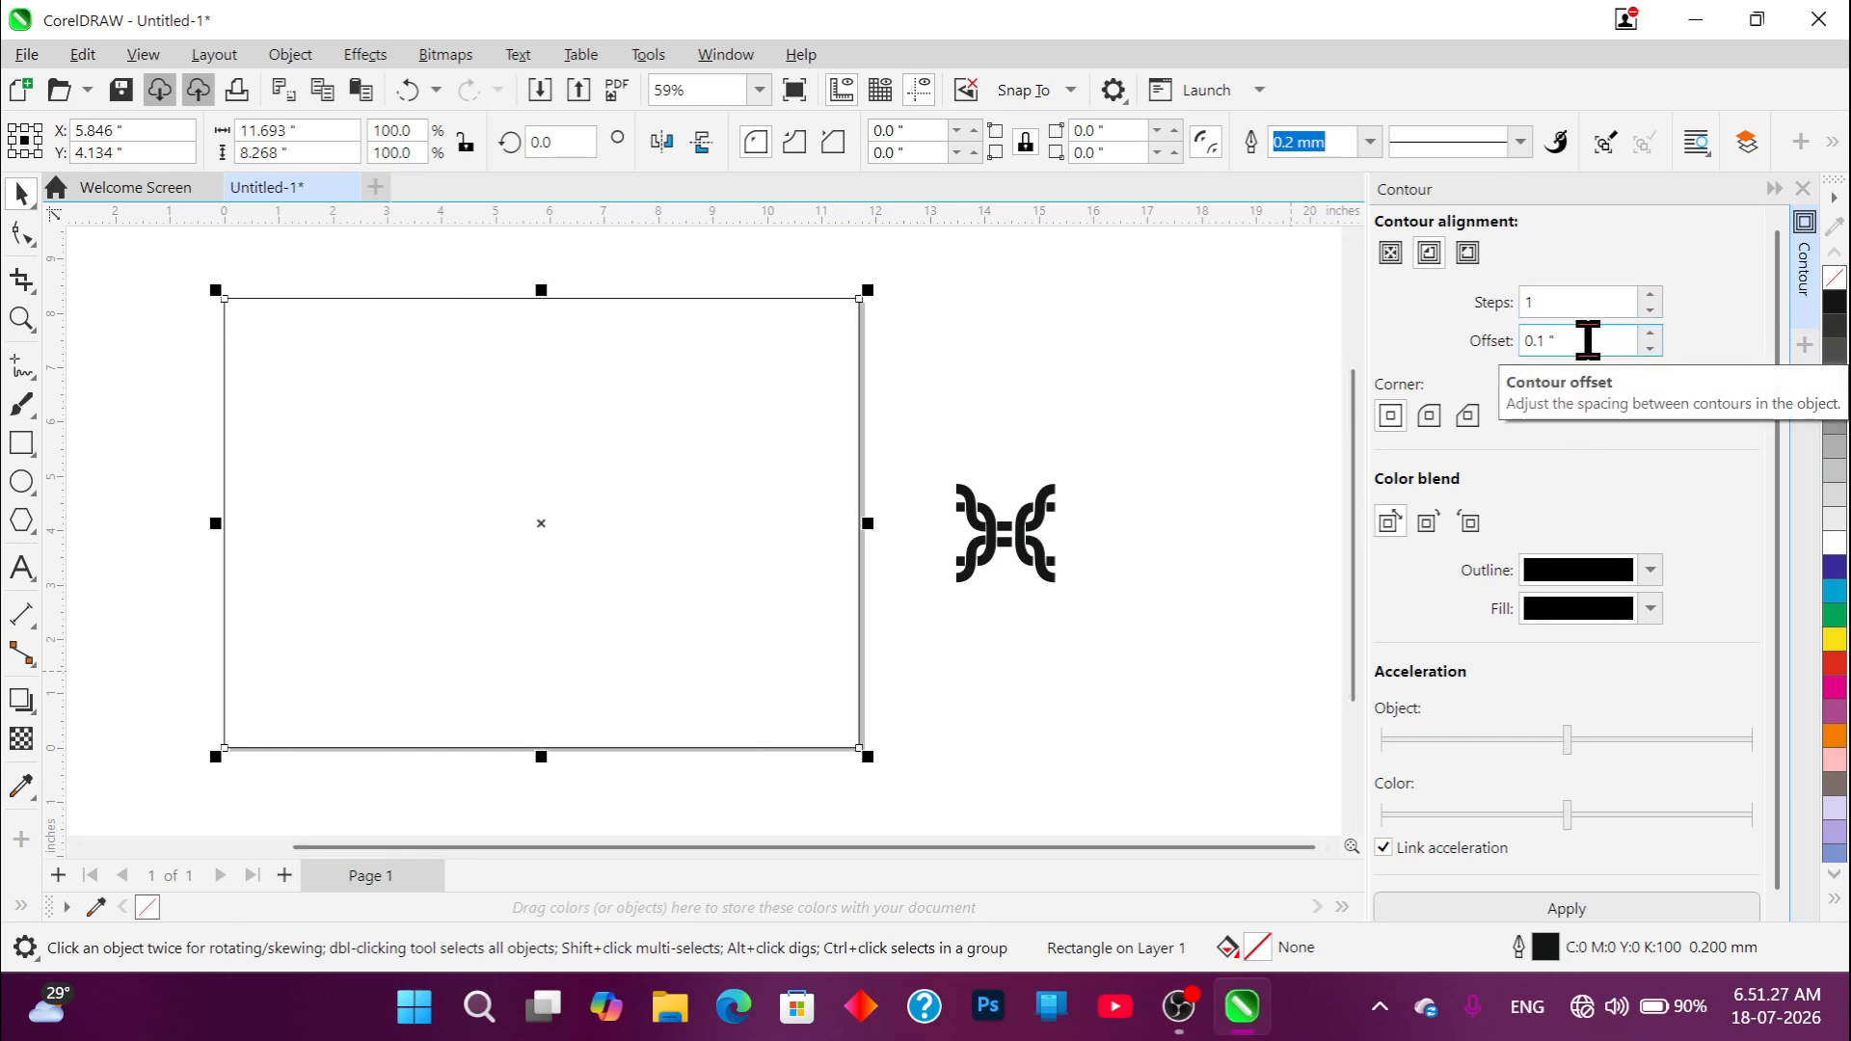
pyautogui.click(1587, 341)
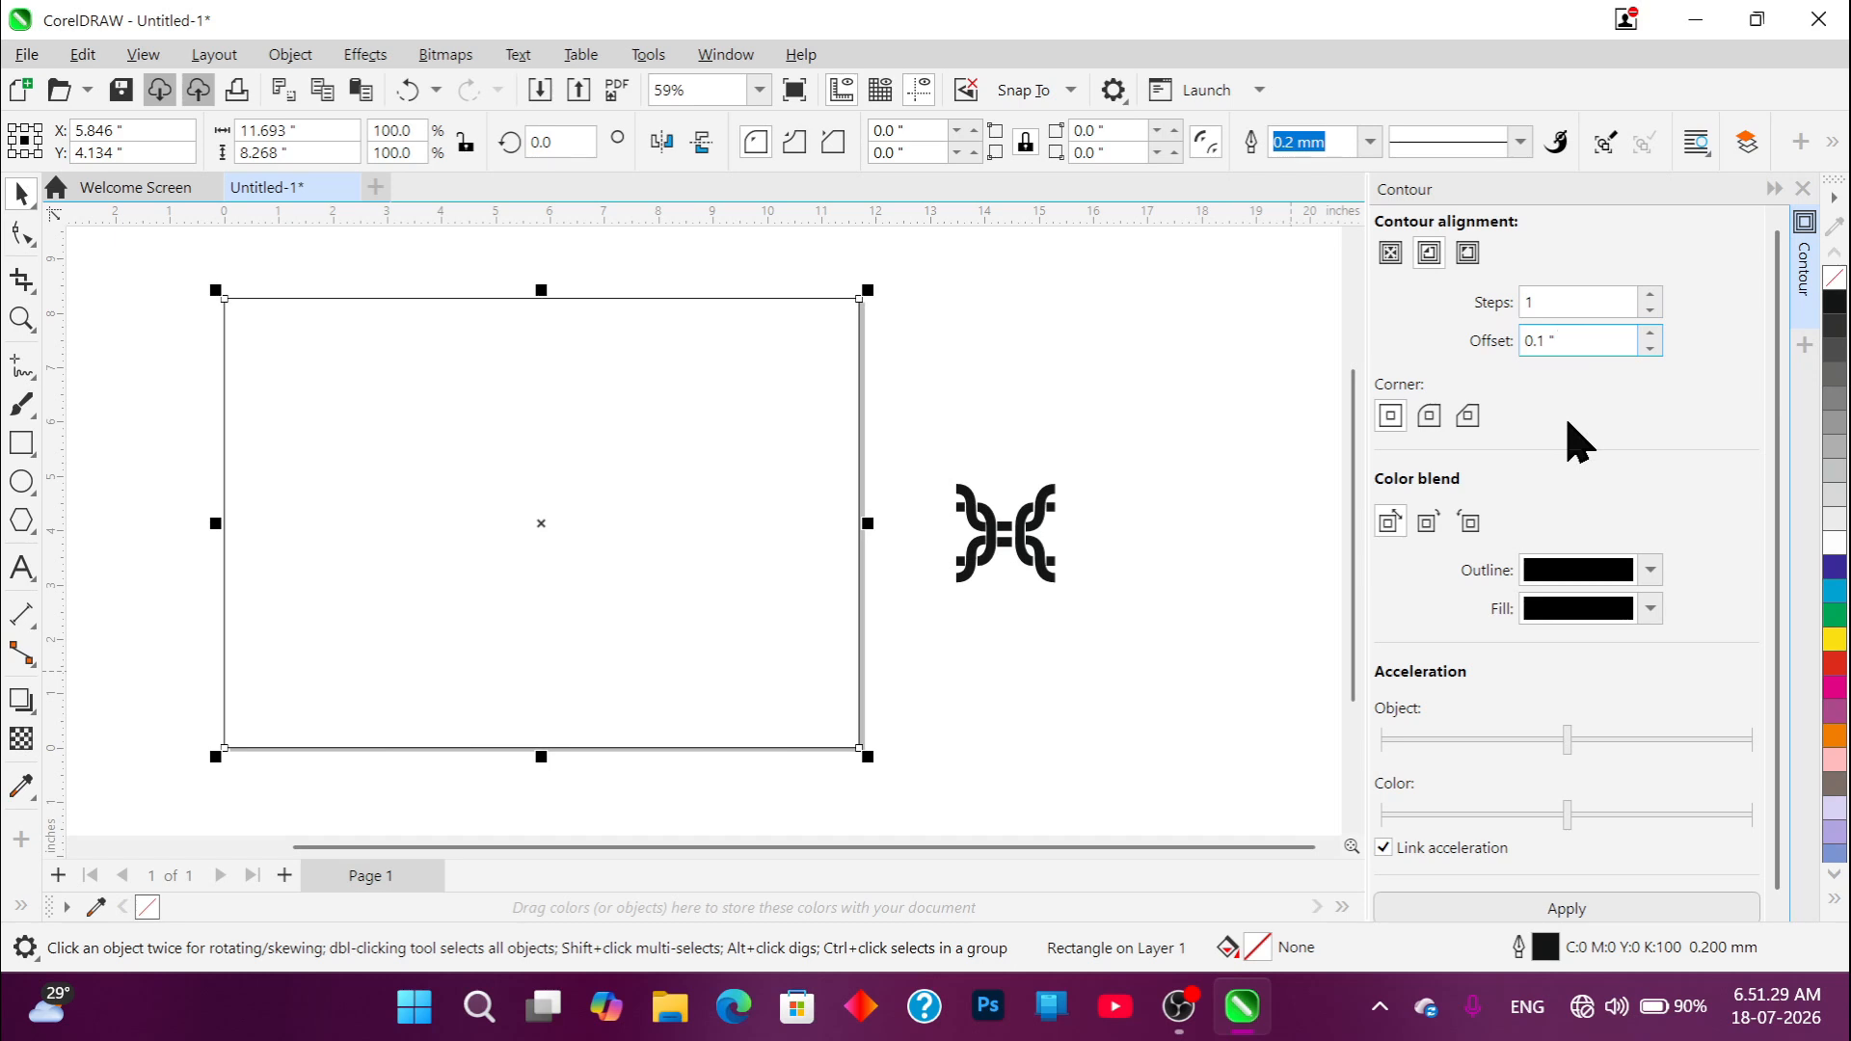
pyautogui.press('BackSpace')
pyautogui.press('BackSpace')
pyautogui.press('BackSpace')
pyautogui.press('BackSpace')
pyautogui.press('BackSpace')
pyautogui.click(985, 366)
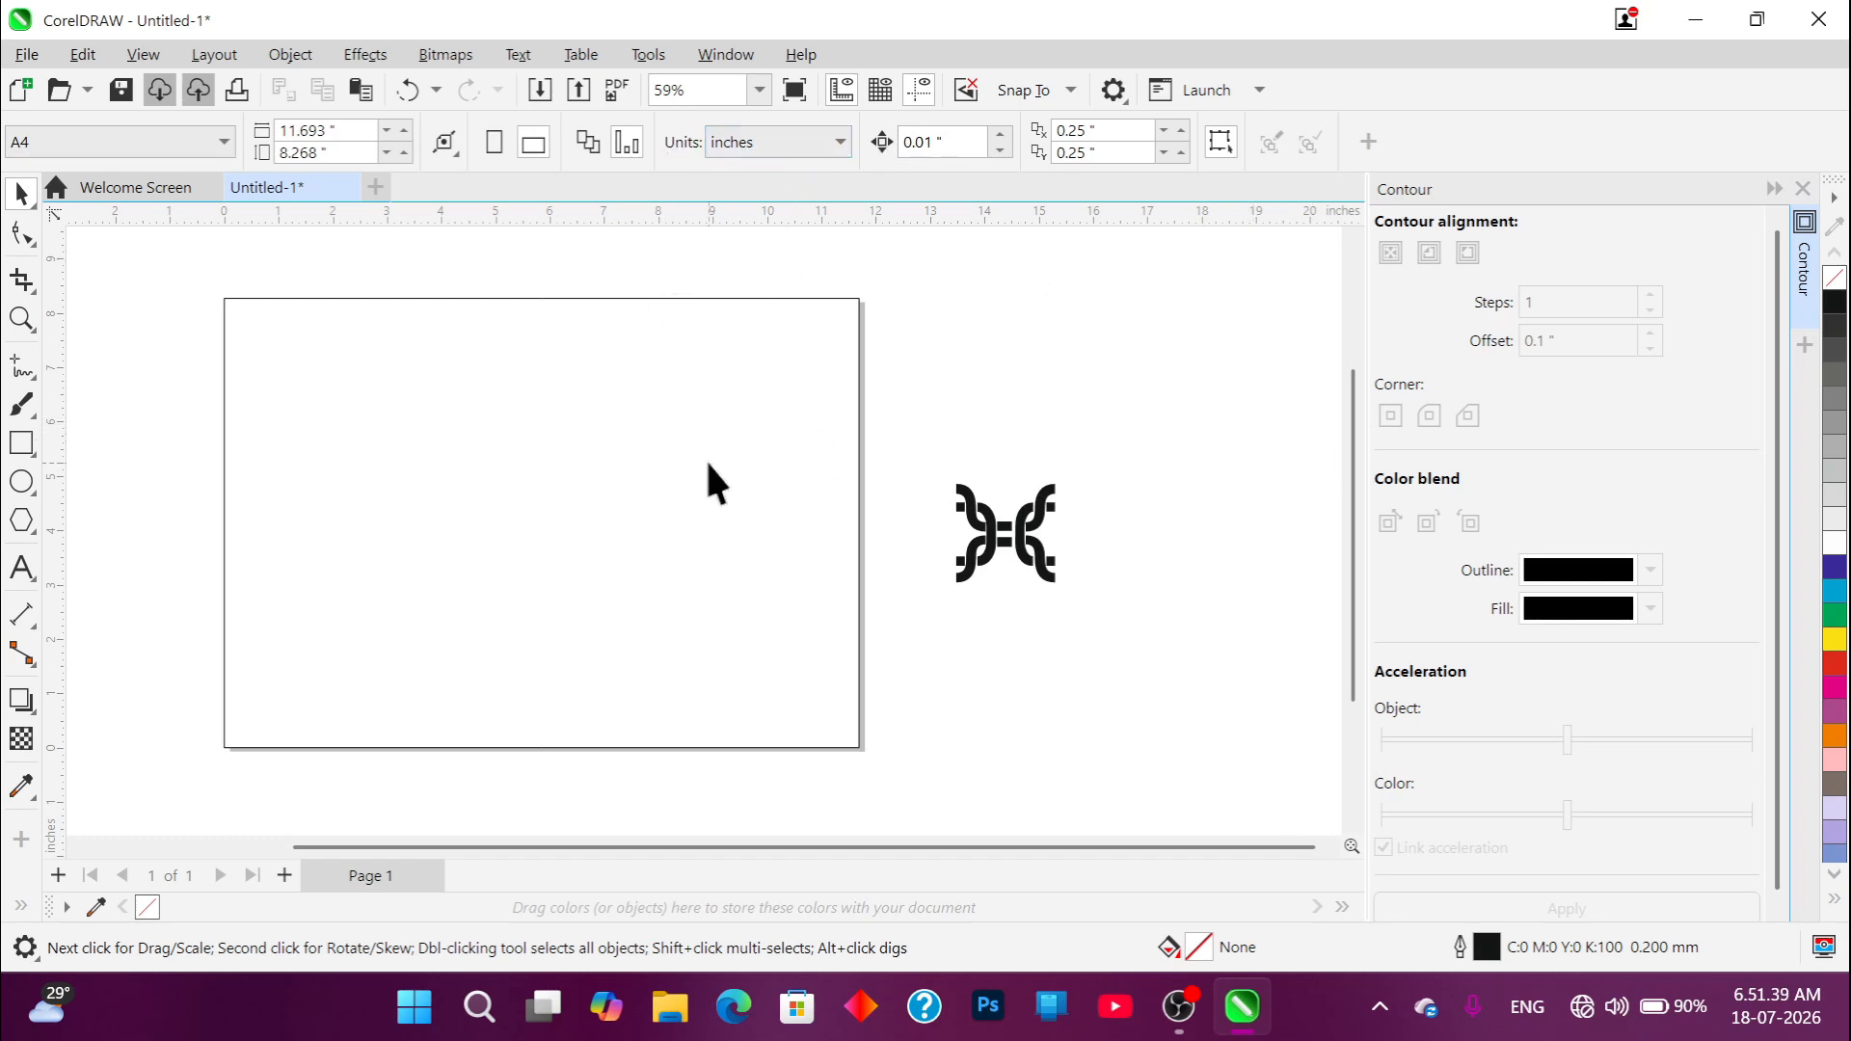
# Step: Select the page-sized rectangle and apply a one-step contour with an offset of 0.5 inch
pyautogui.click(598, 483)
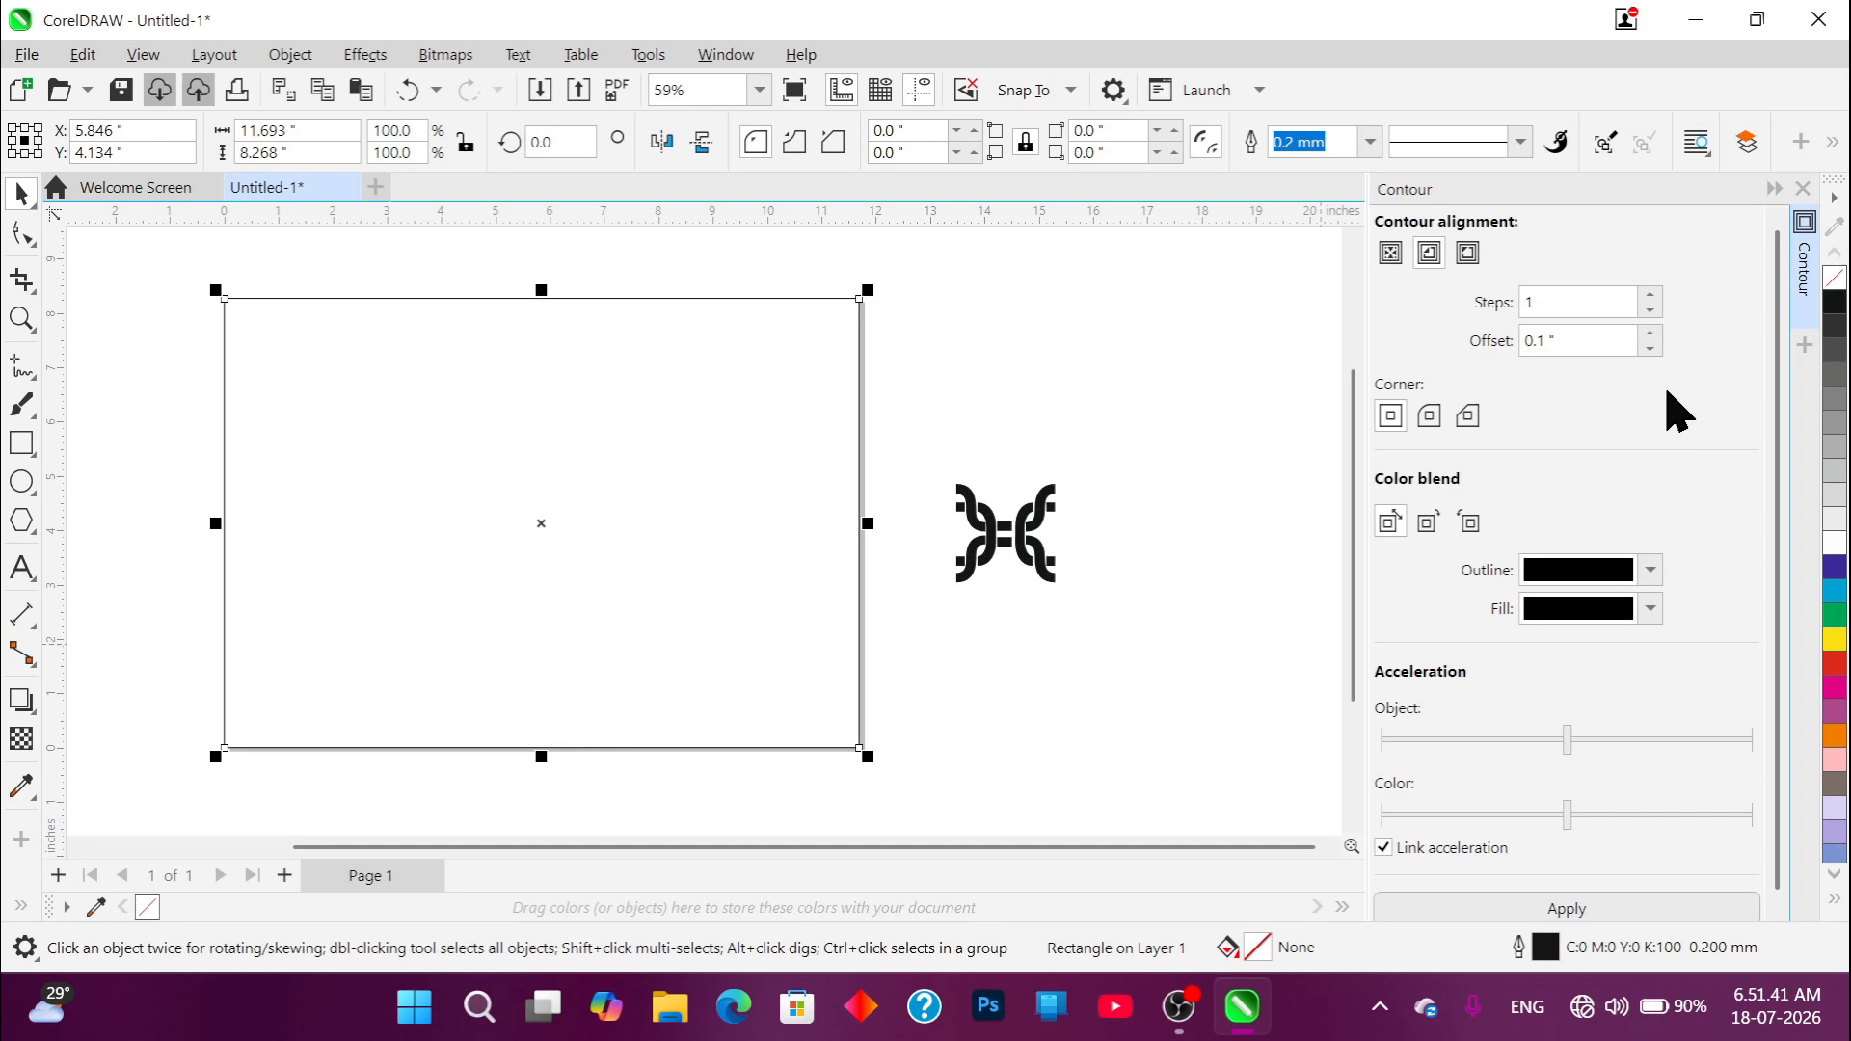
pyautogui.click(1598, 340)
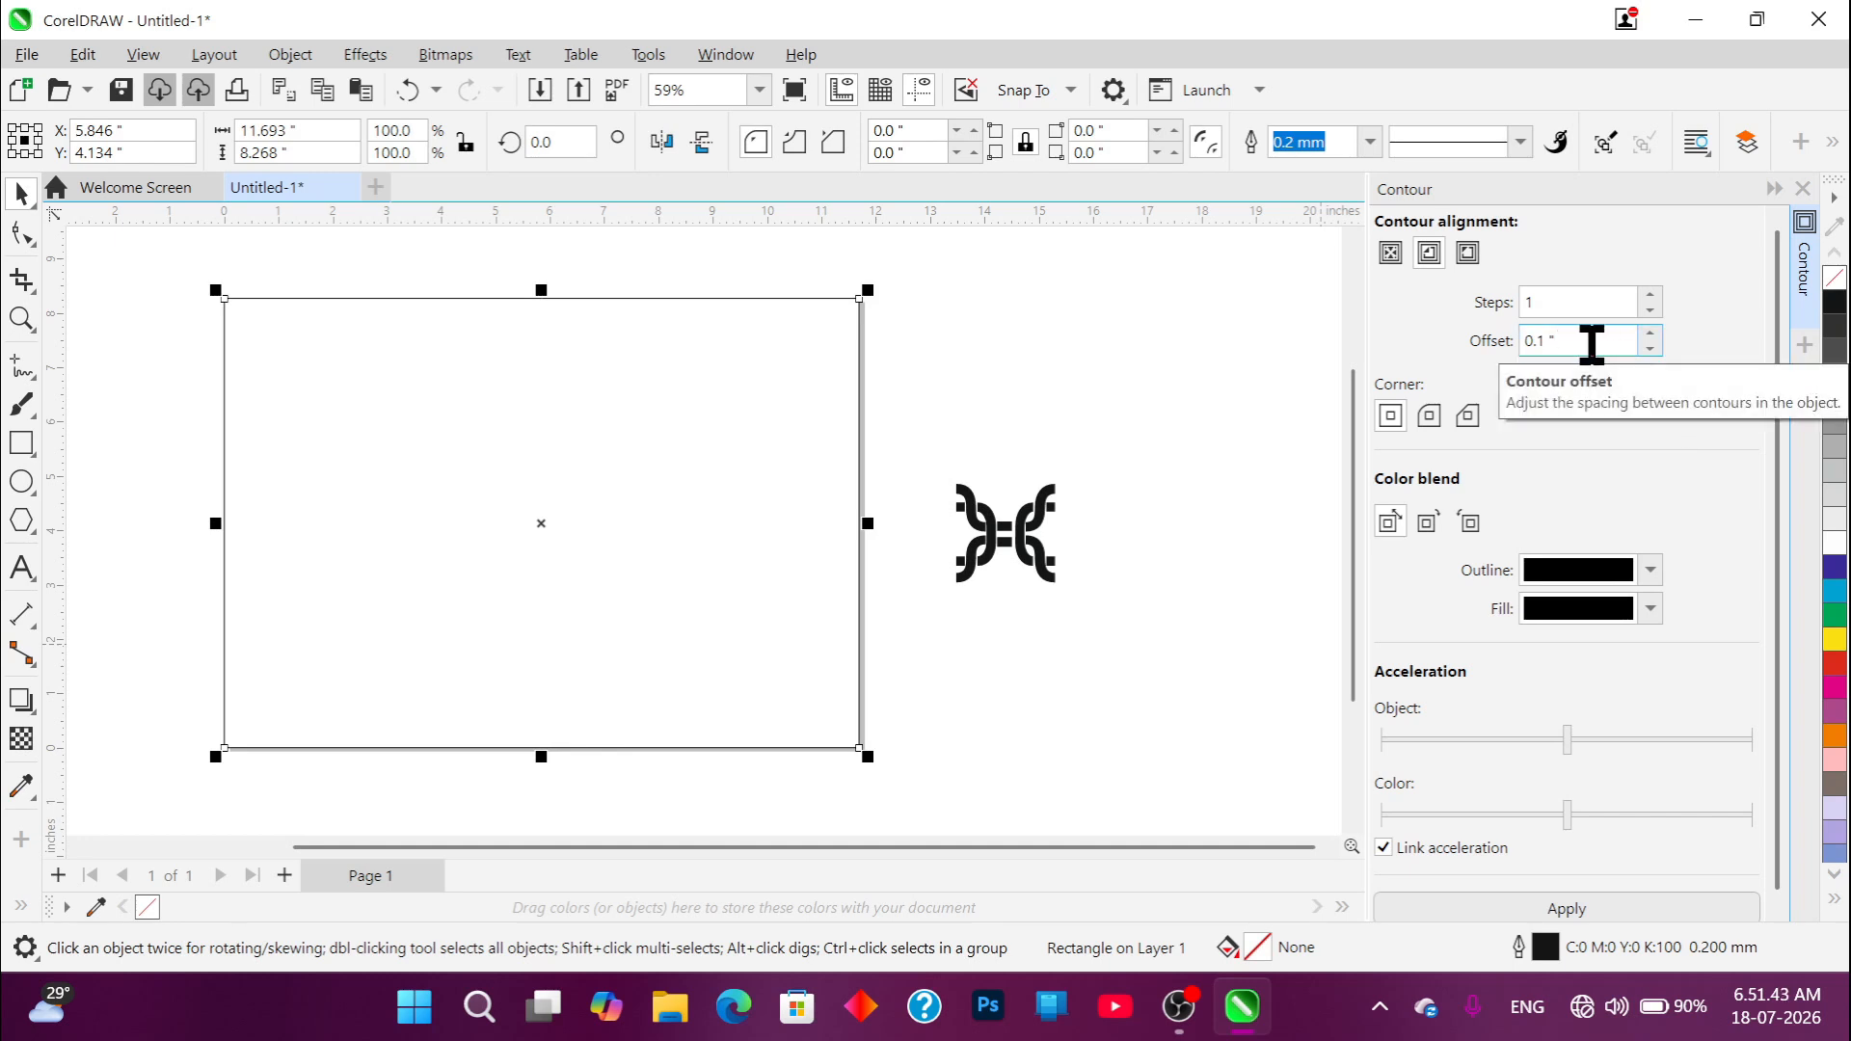
pyautogui.press('BackSpace')
pyautogui.press('BackSpace')
pyautogui.press('BackSpace')
pyautogui.press('BackSpace')
pyautogui.press('BackSpace')
pyautogui.write('.5')
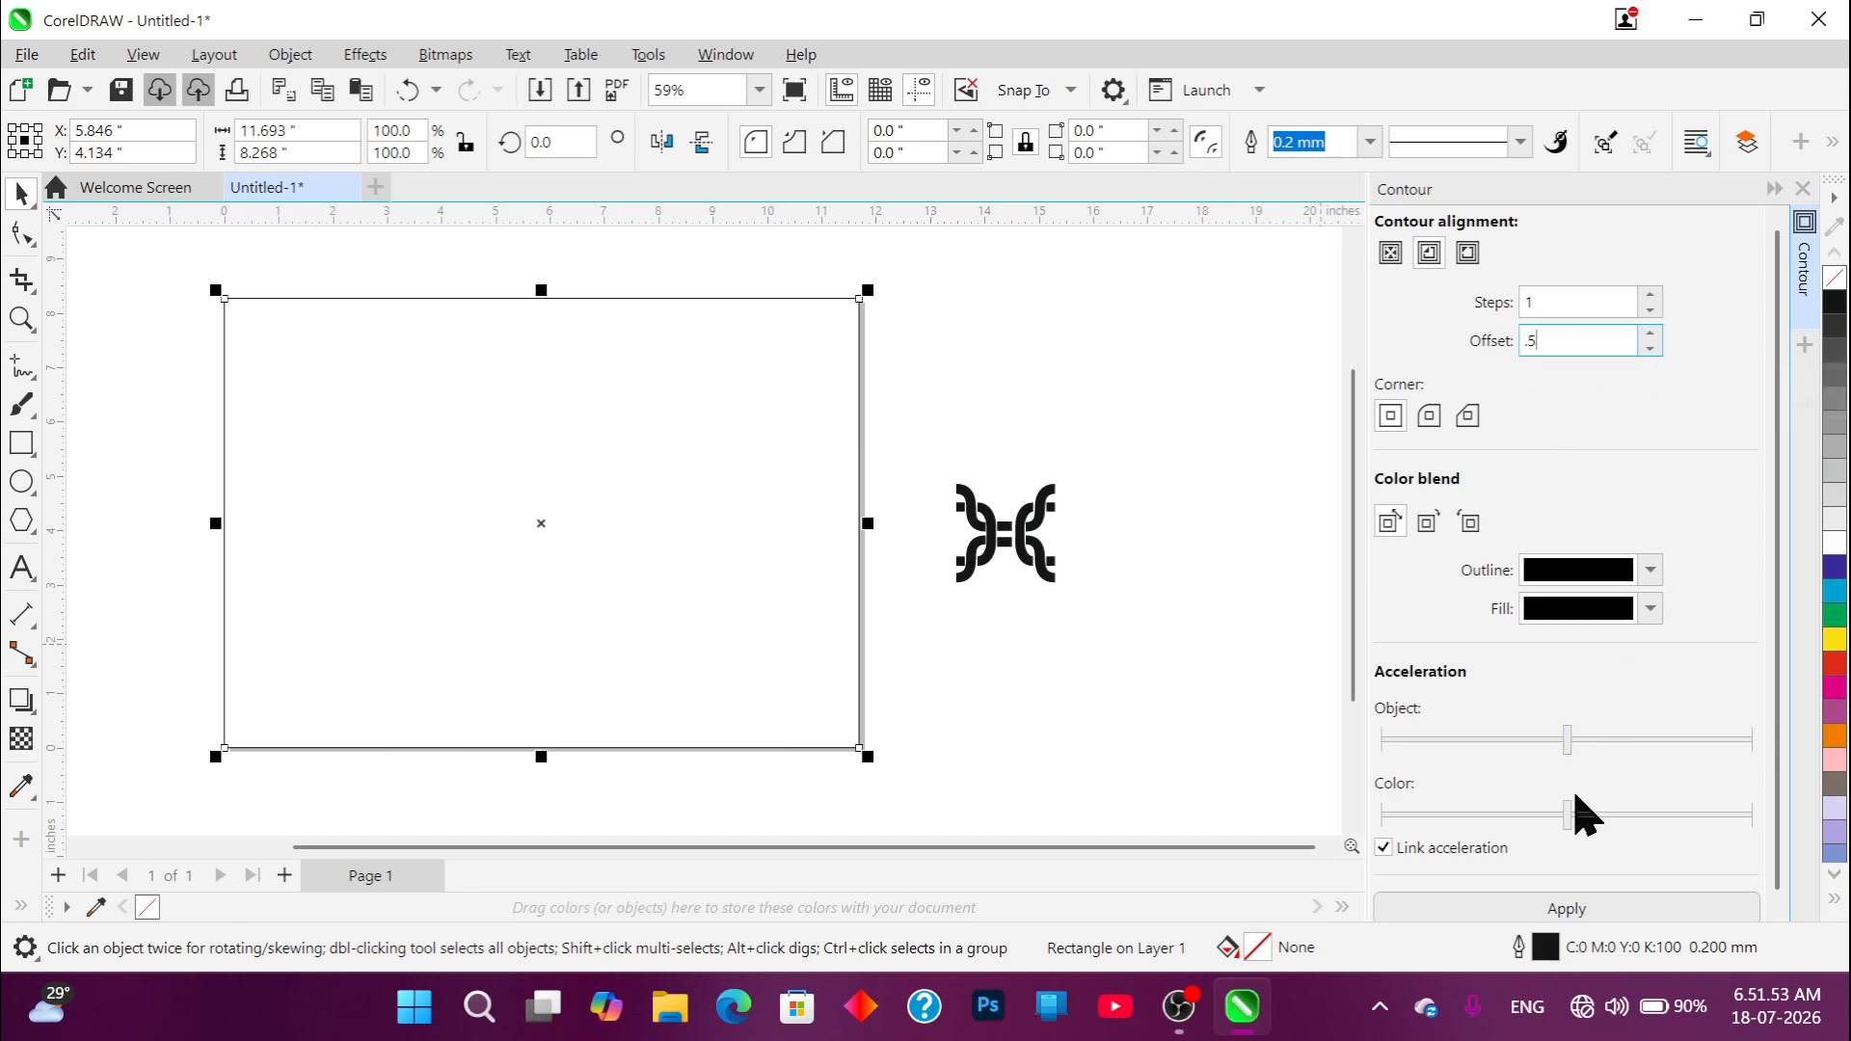
pyautogui.click(1499, 907)
pyautogui.click(1500, 908)
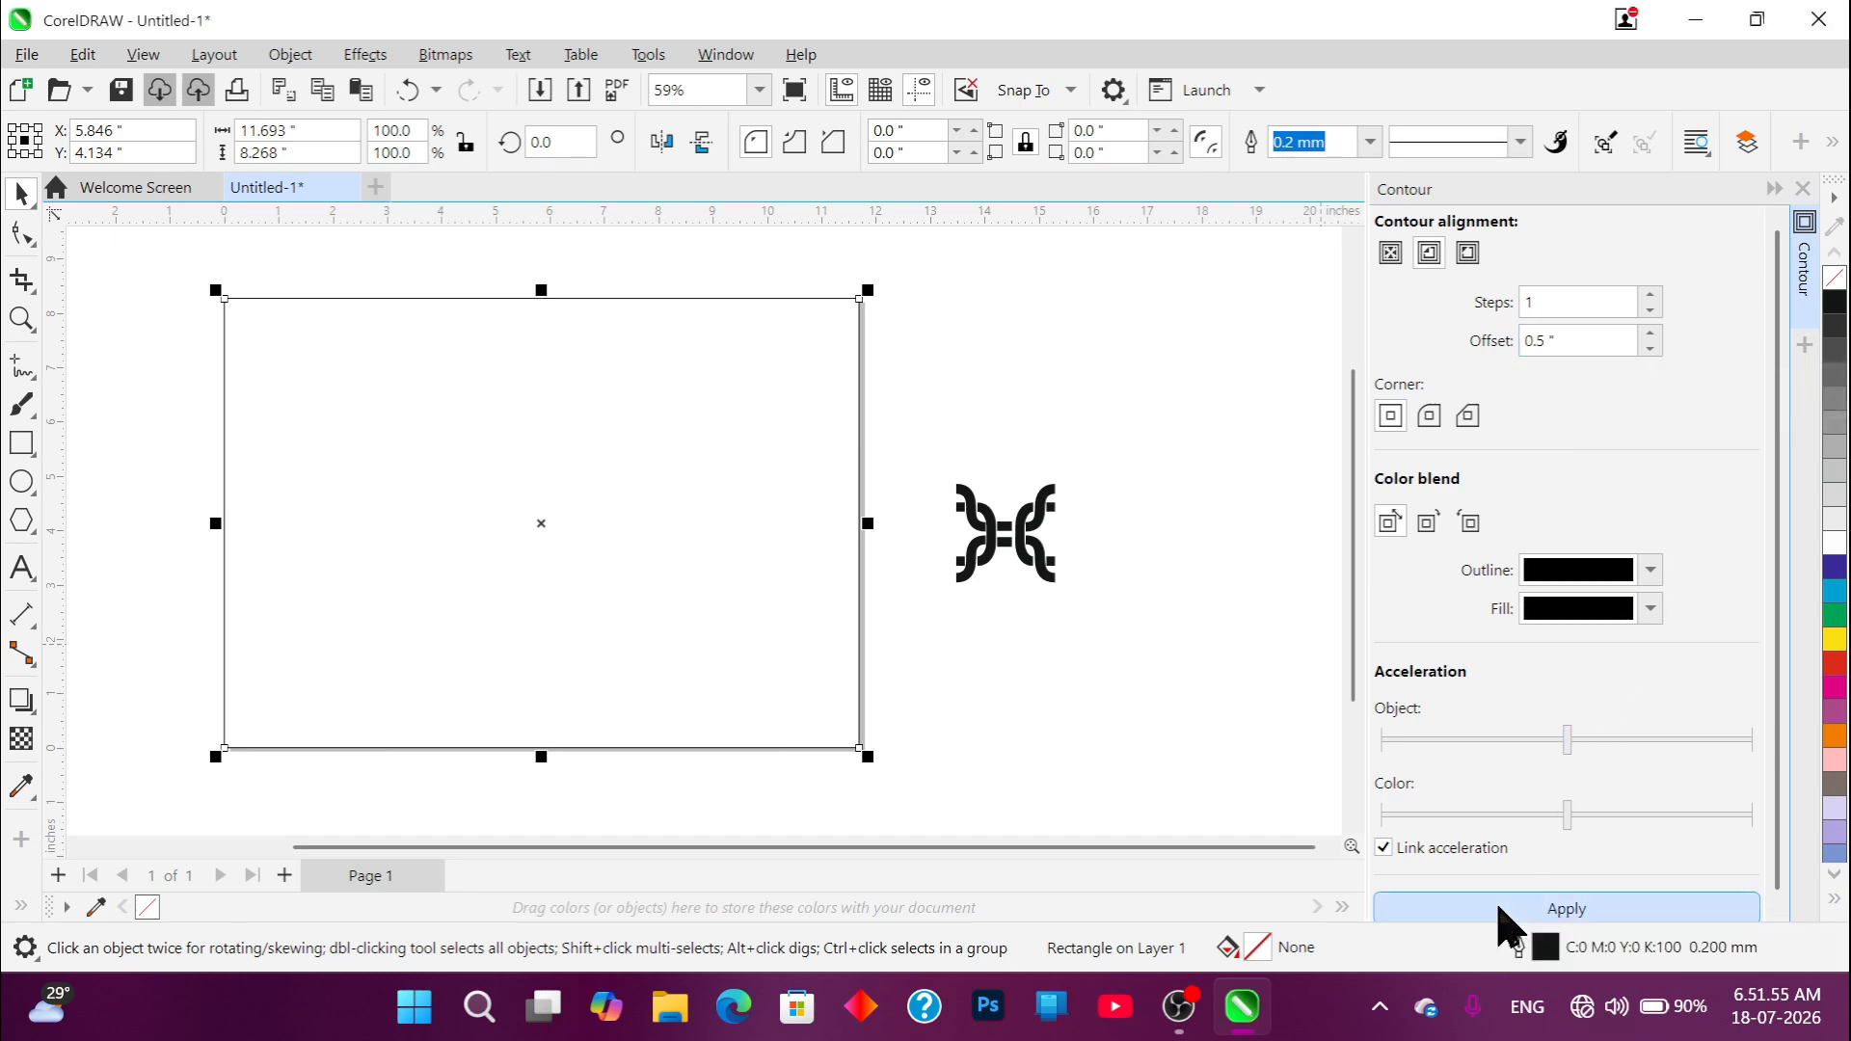
# Step: Break the contour apart from the page-sized rectangle so both become separate rectangles, and clear the selection
pyautogui.scroll(-3, 1128, 575)
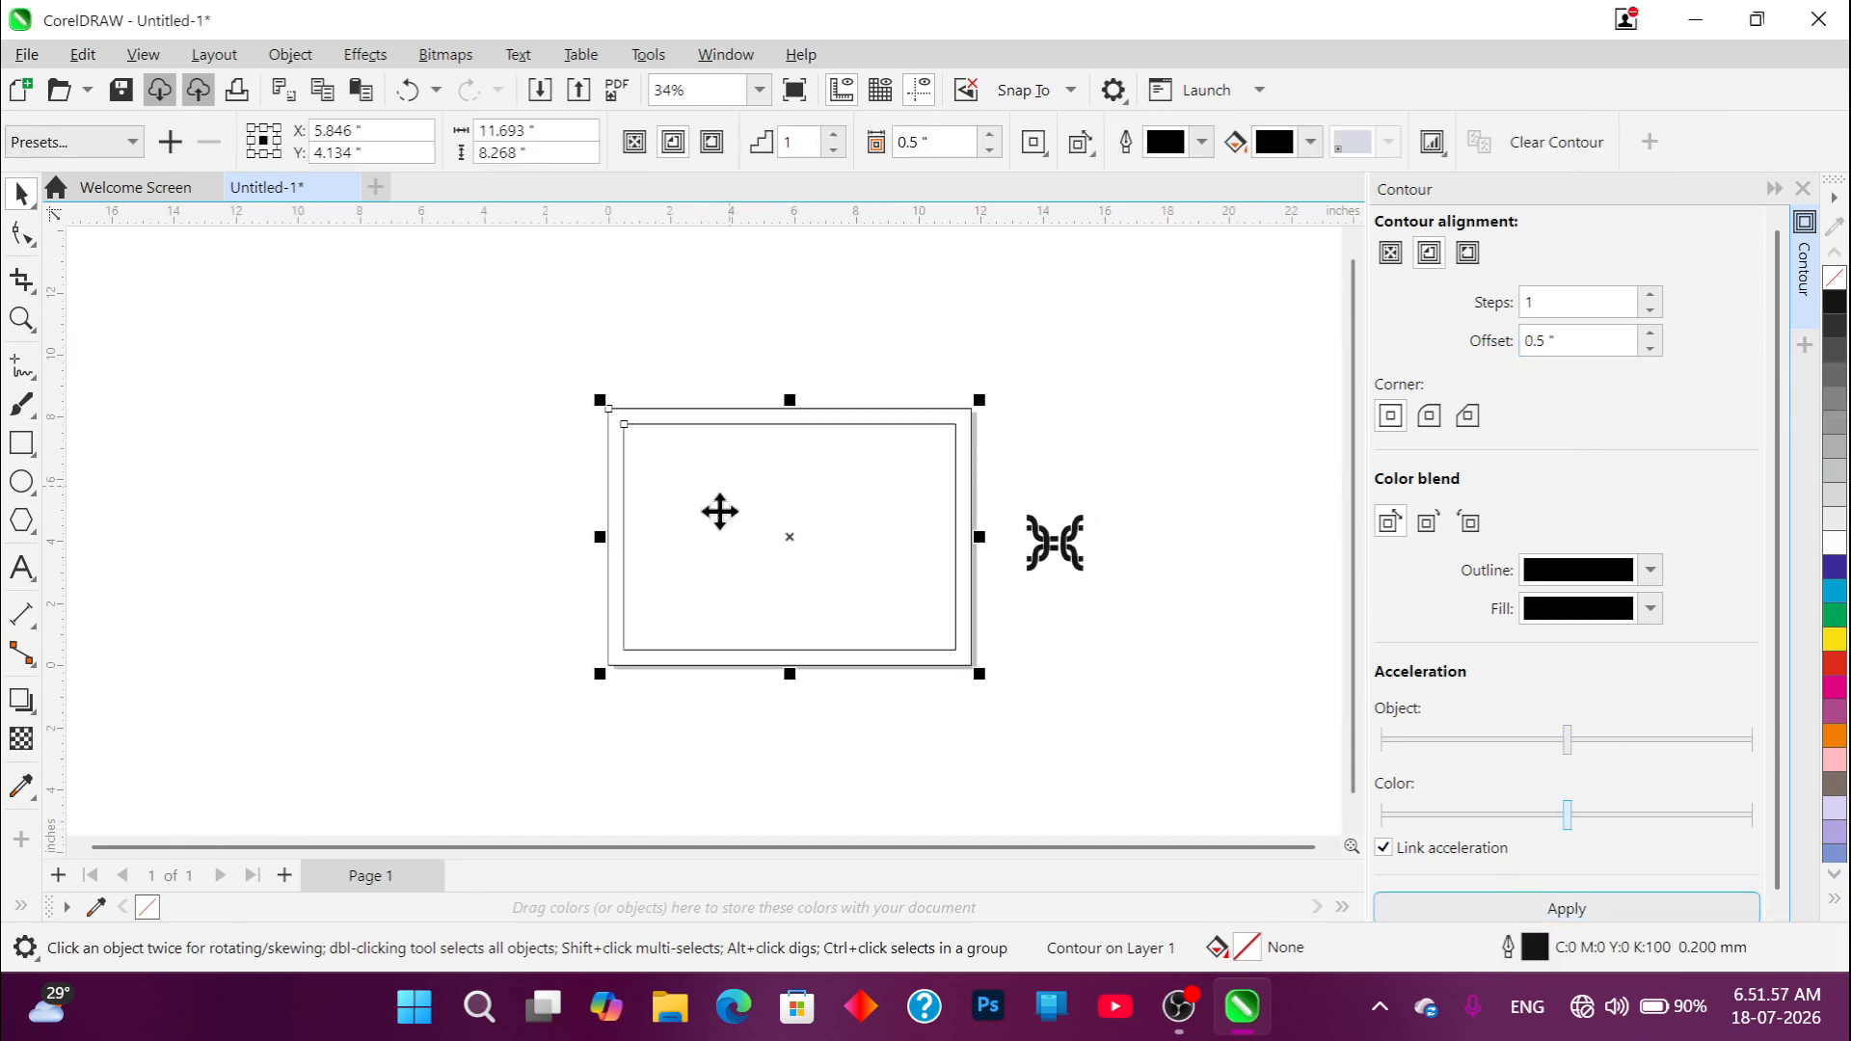
pyautogui.scroll(3, 719, 512)
pyautogui.scroll(3, 630, 354)
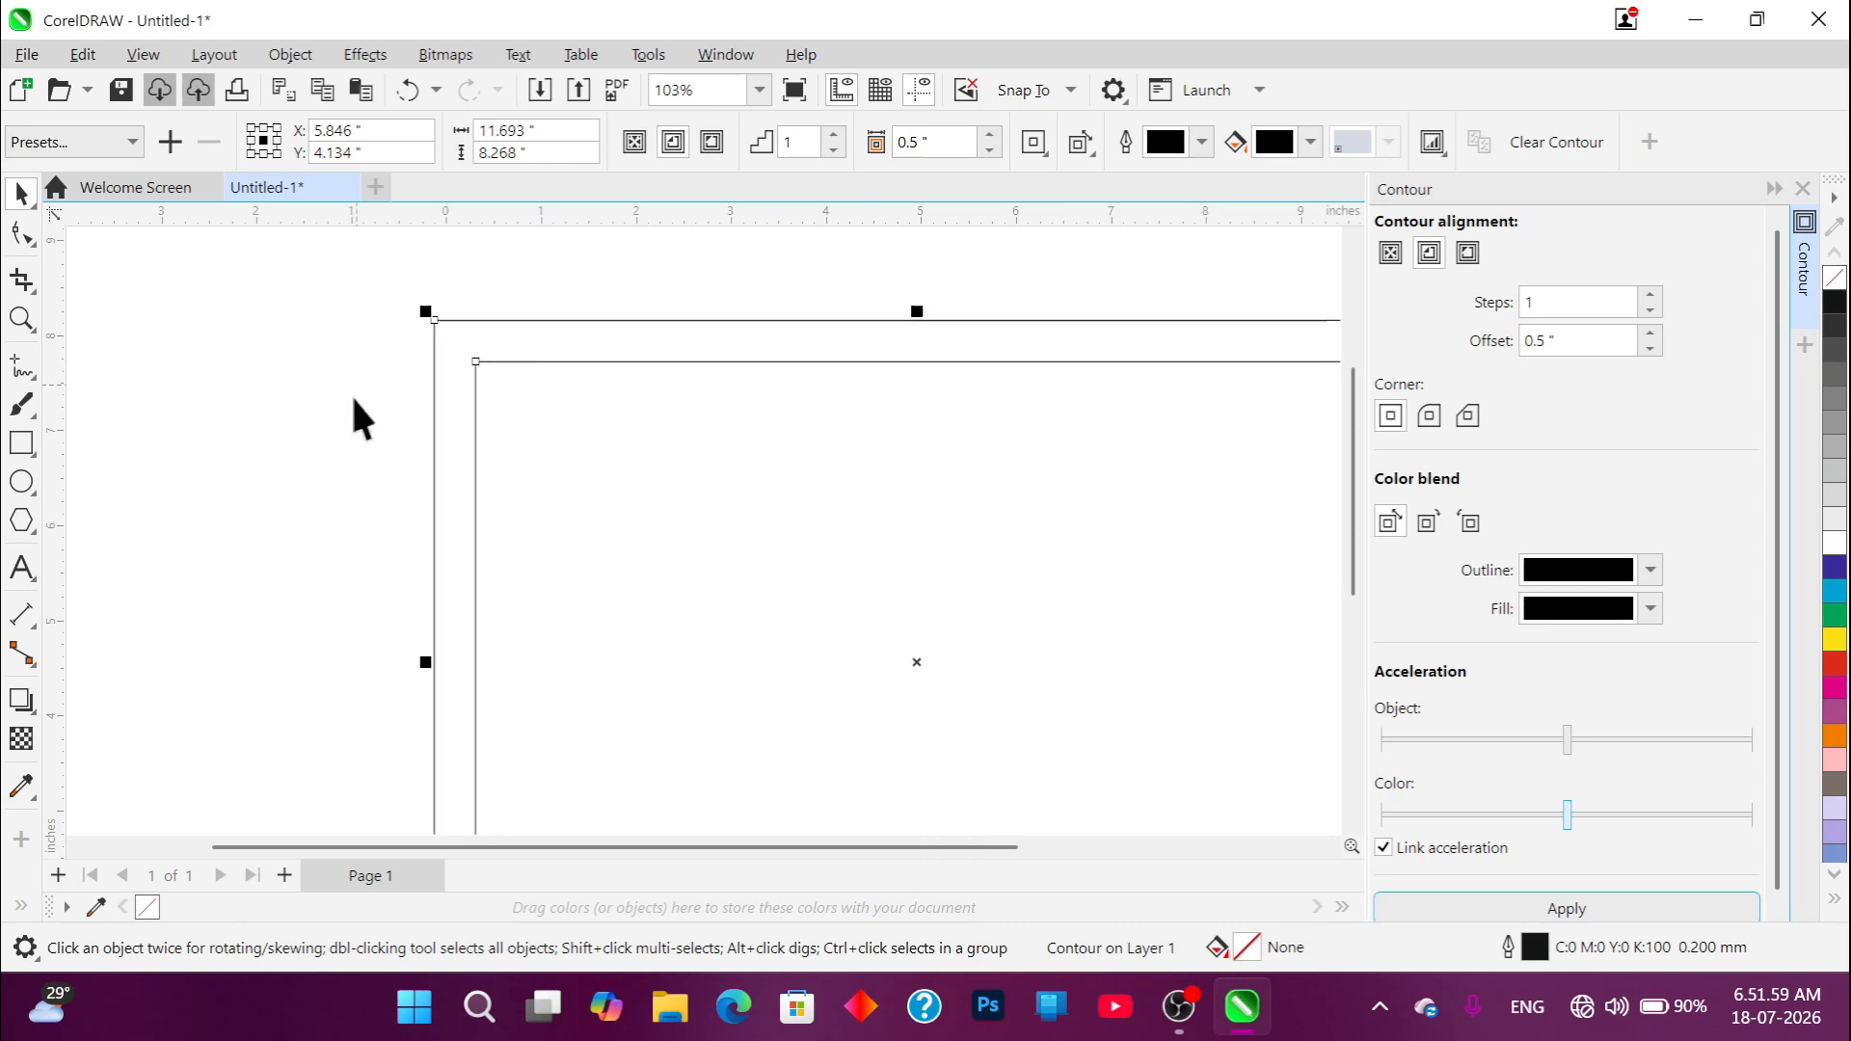
pyautogui.scroll(-4, 608, 363)
pyautogui.scroll(3, 673, 448)
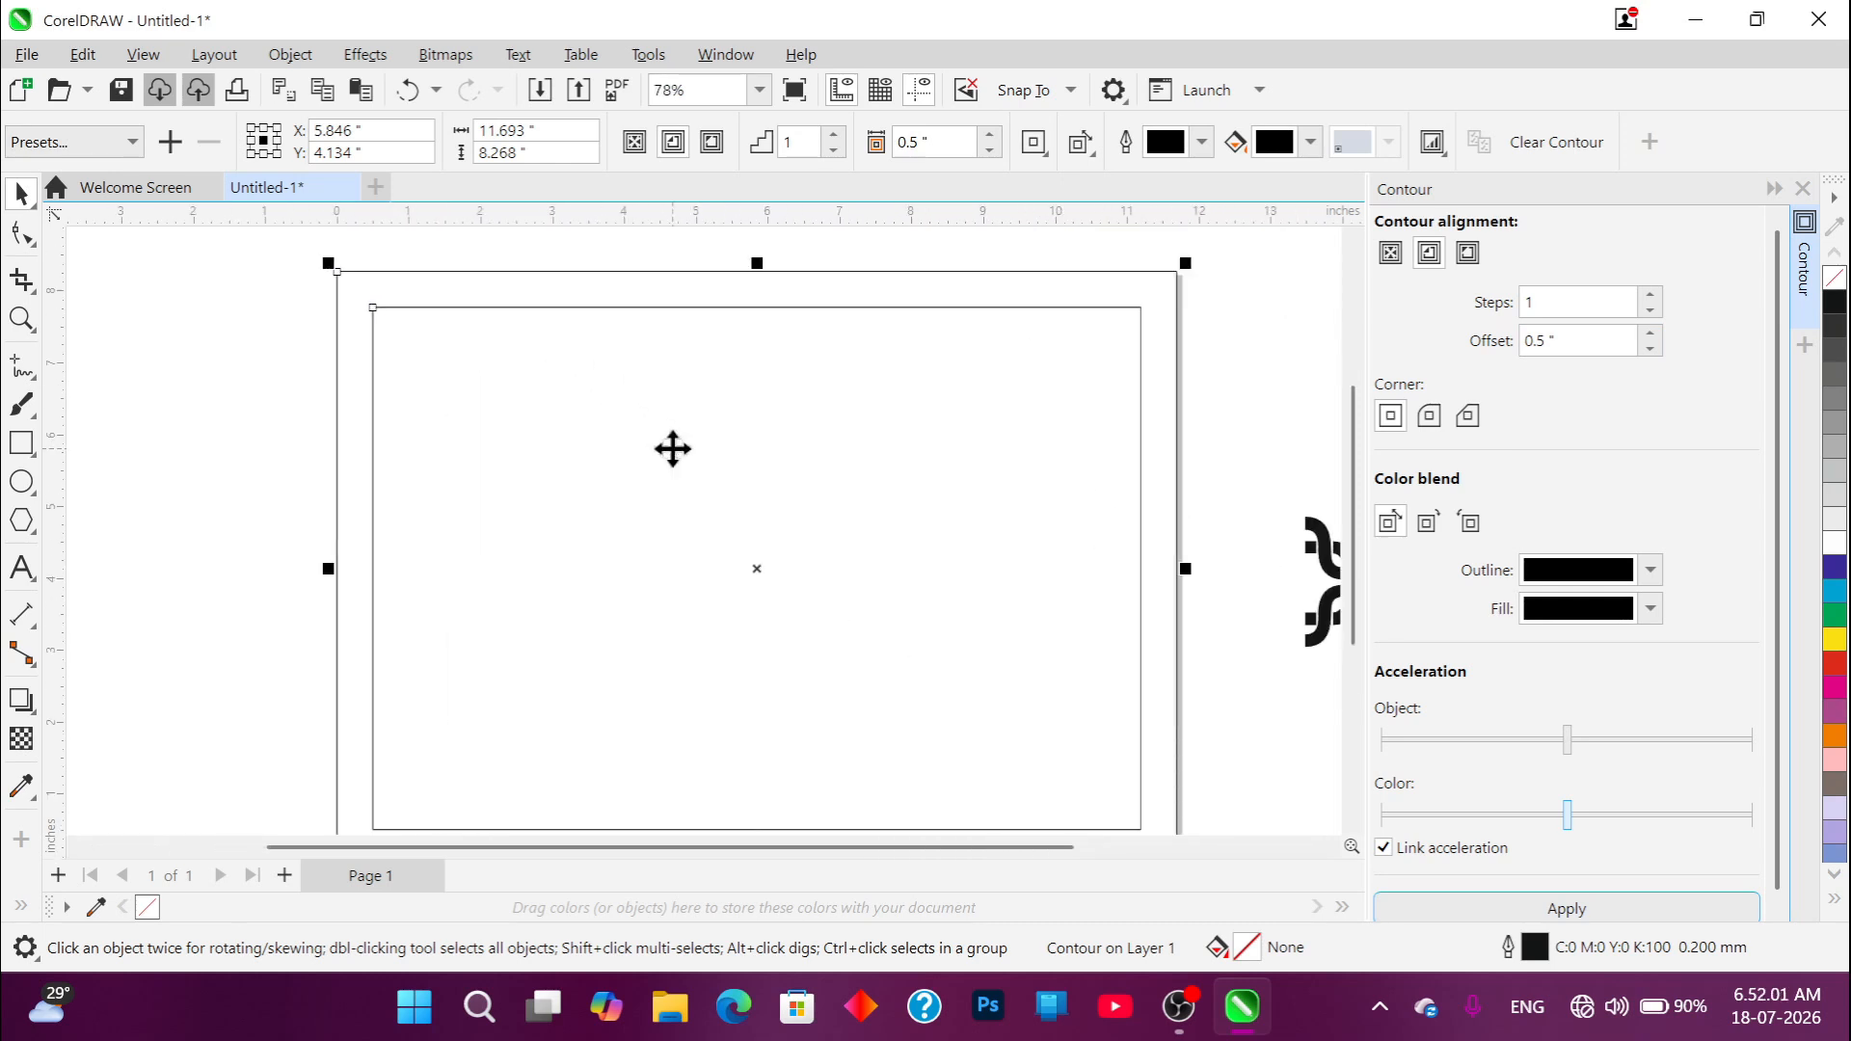
pyautogui.scroll(-2, 858, 451)
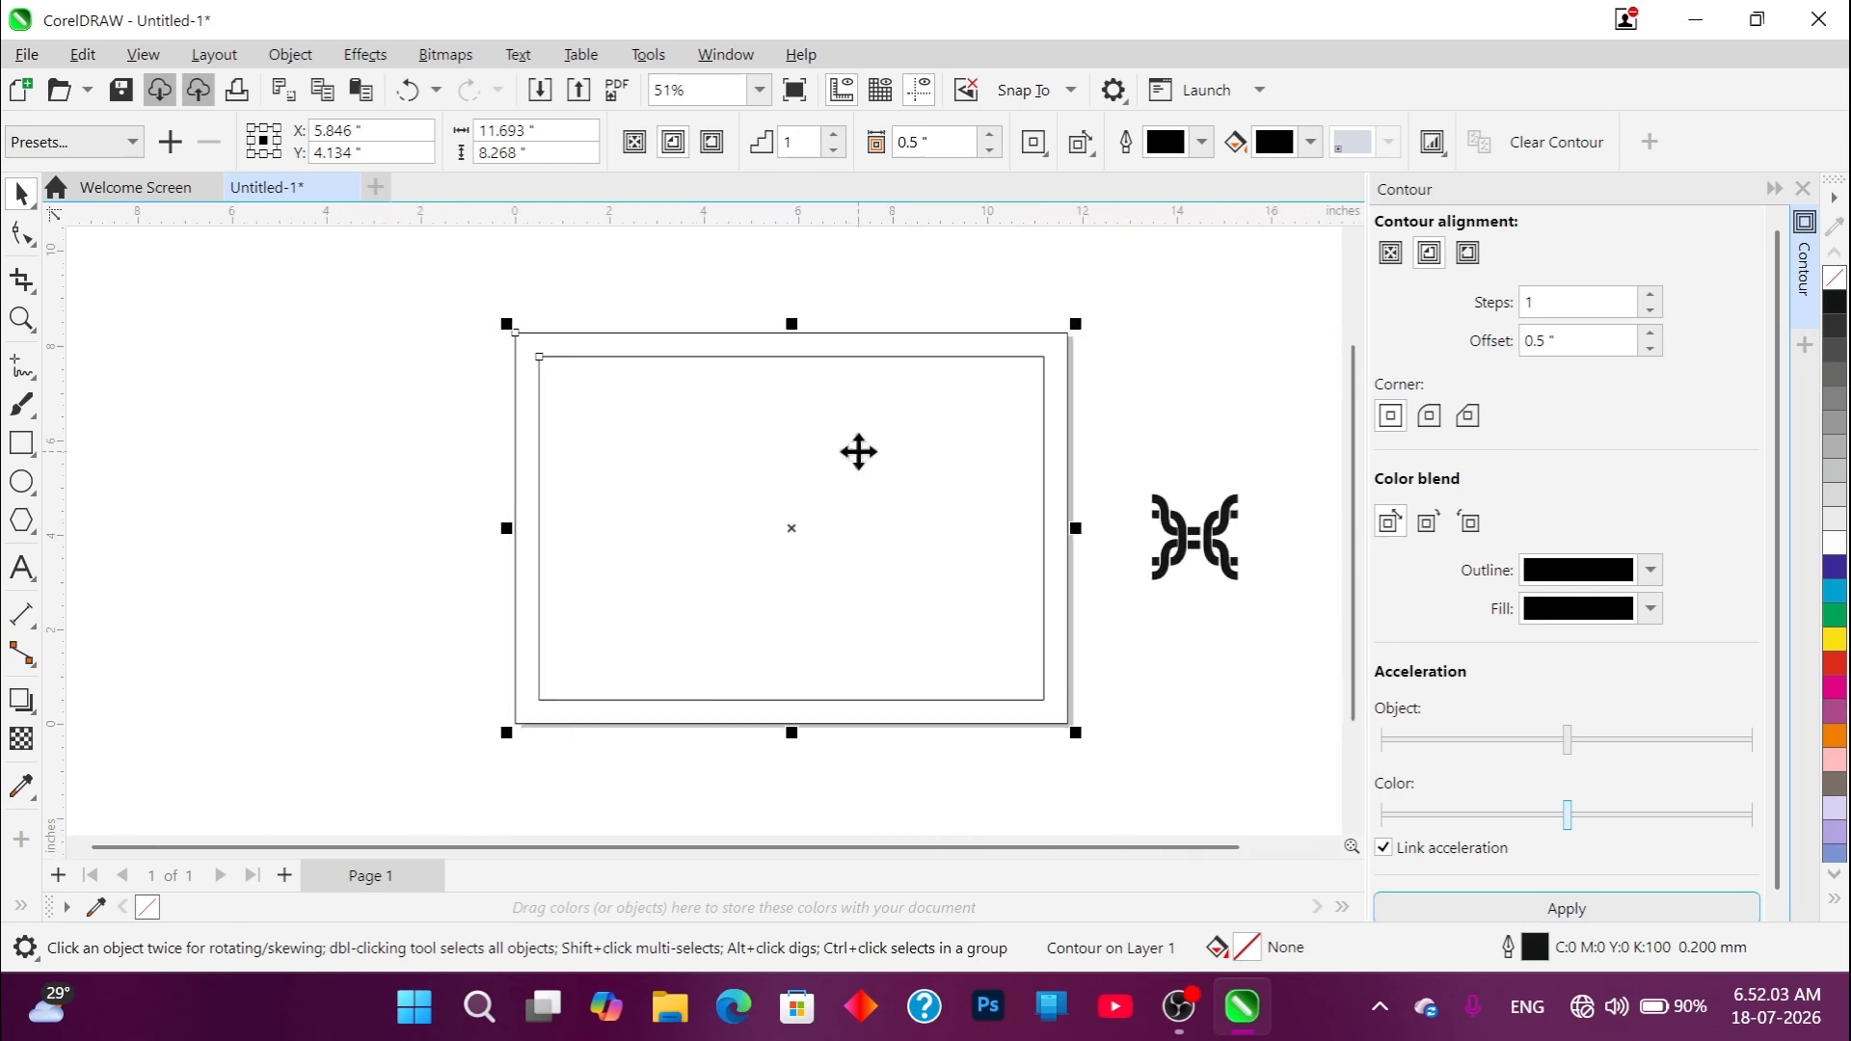
pyautogui.scroll(1, 640, 426)
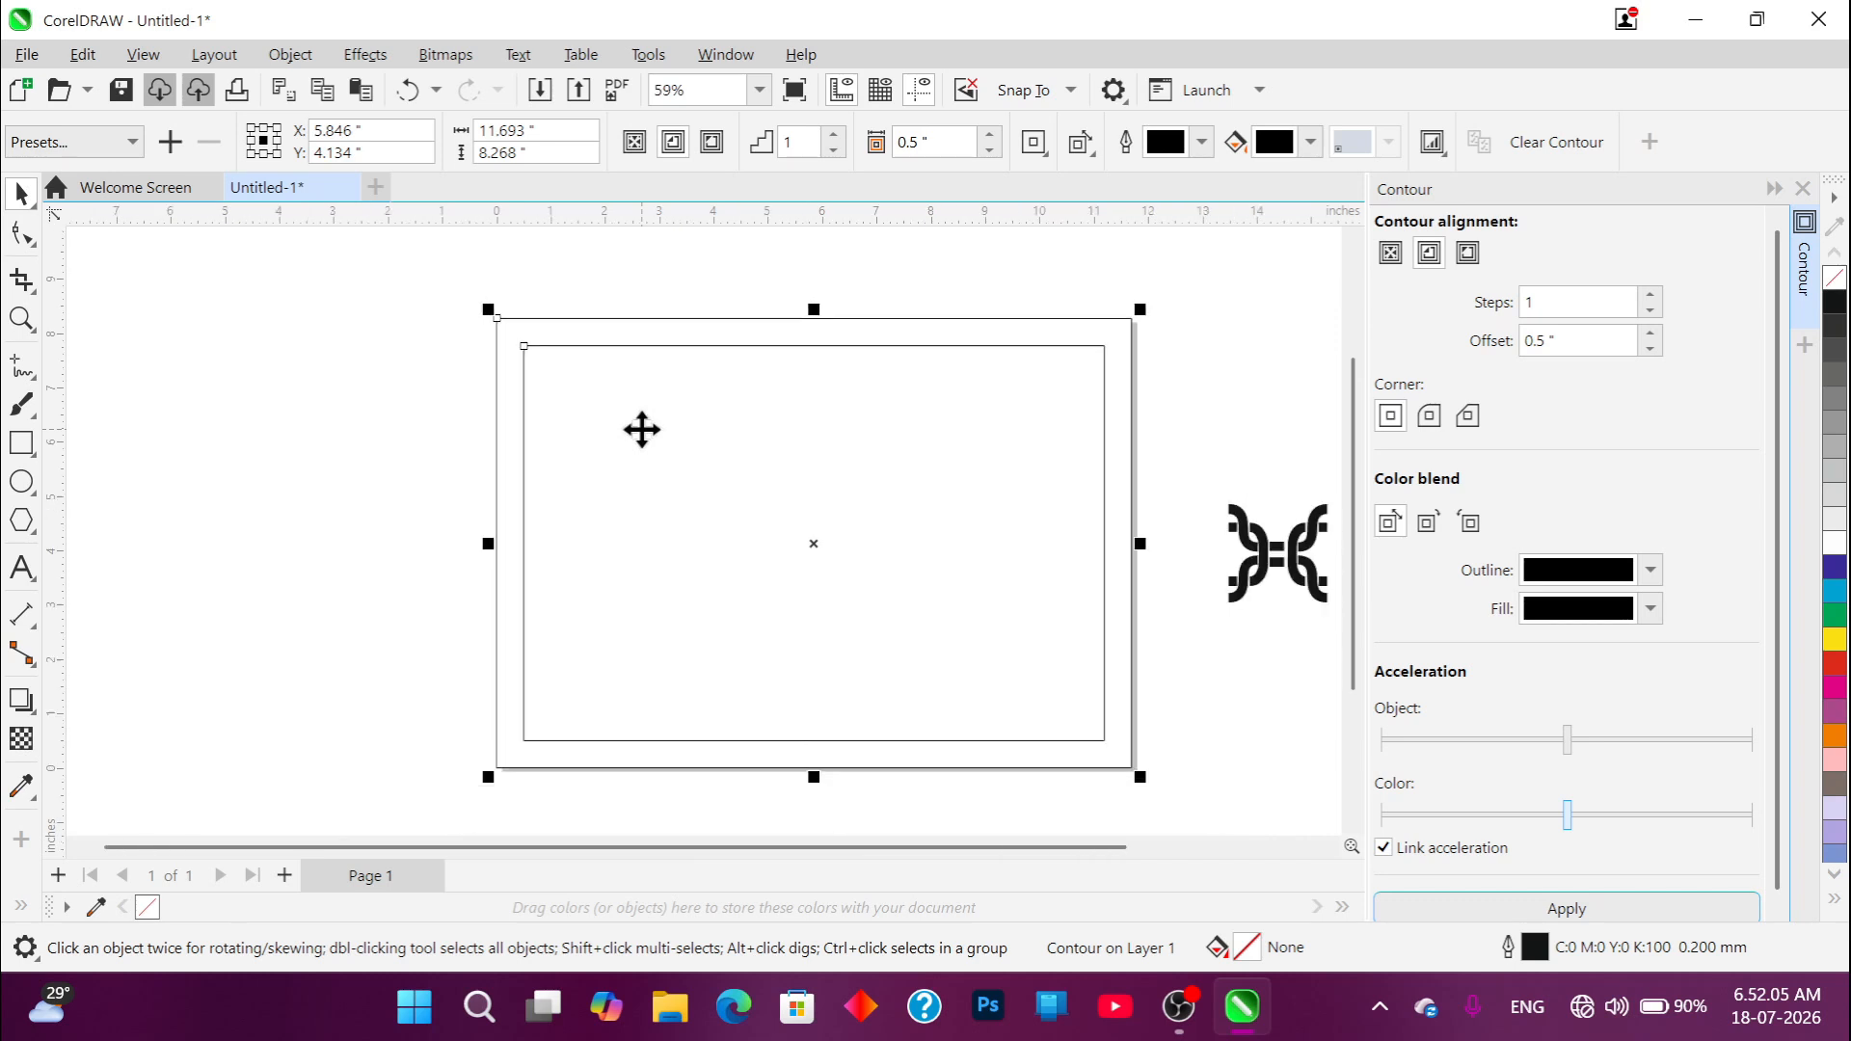
pyautogui.hotkey('ctrl', 'k')
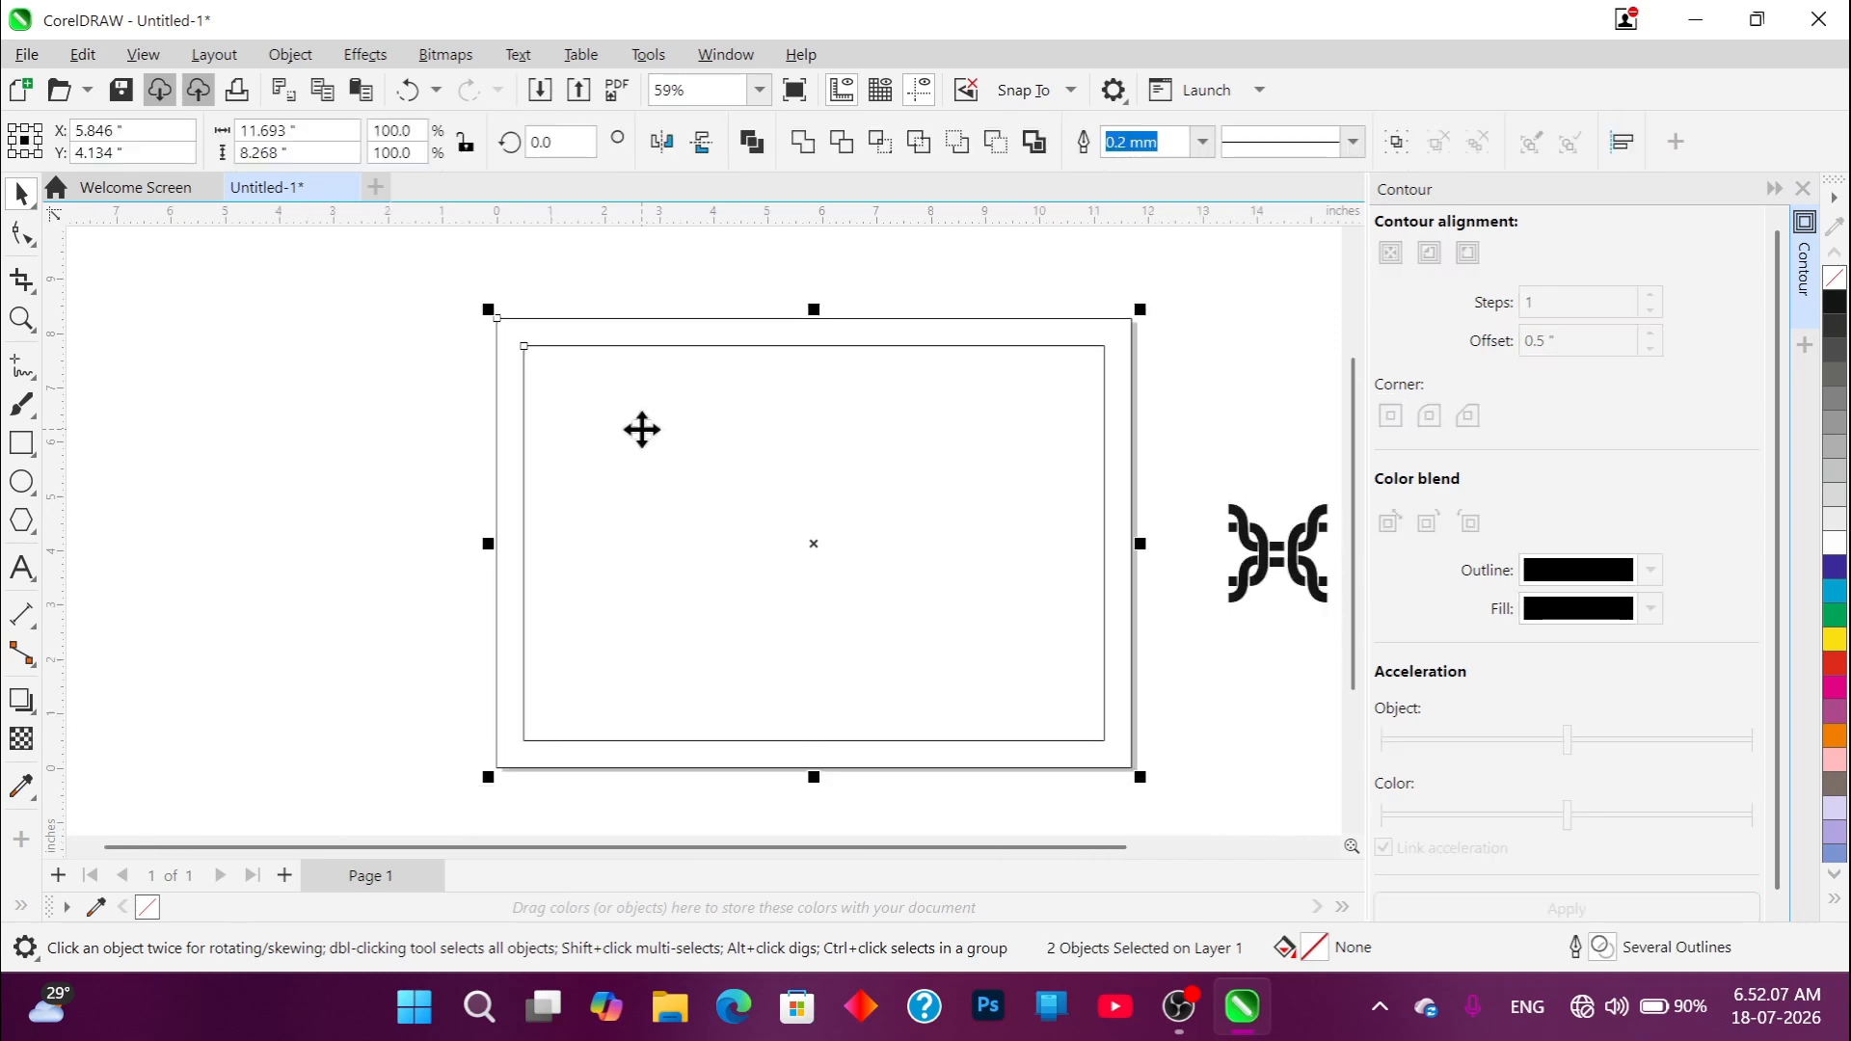
pyautogui.click(355, 419)
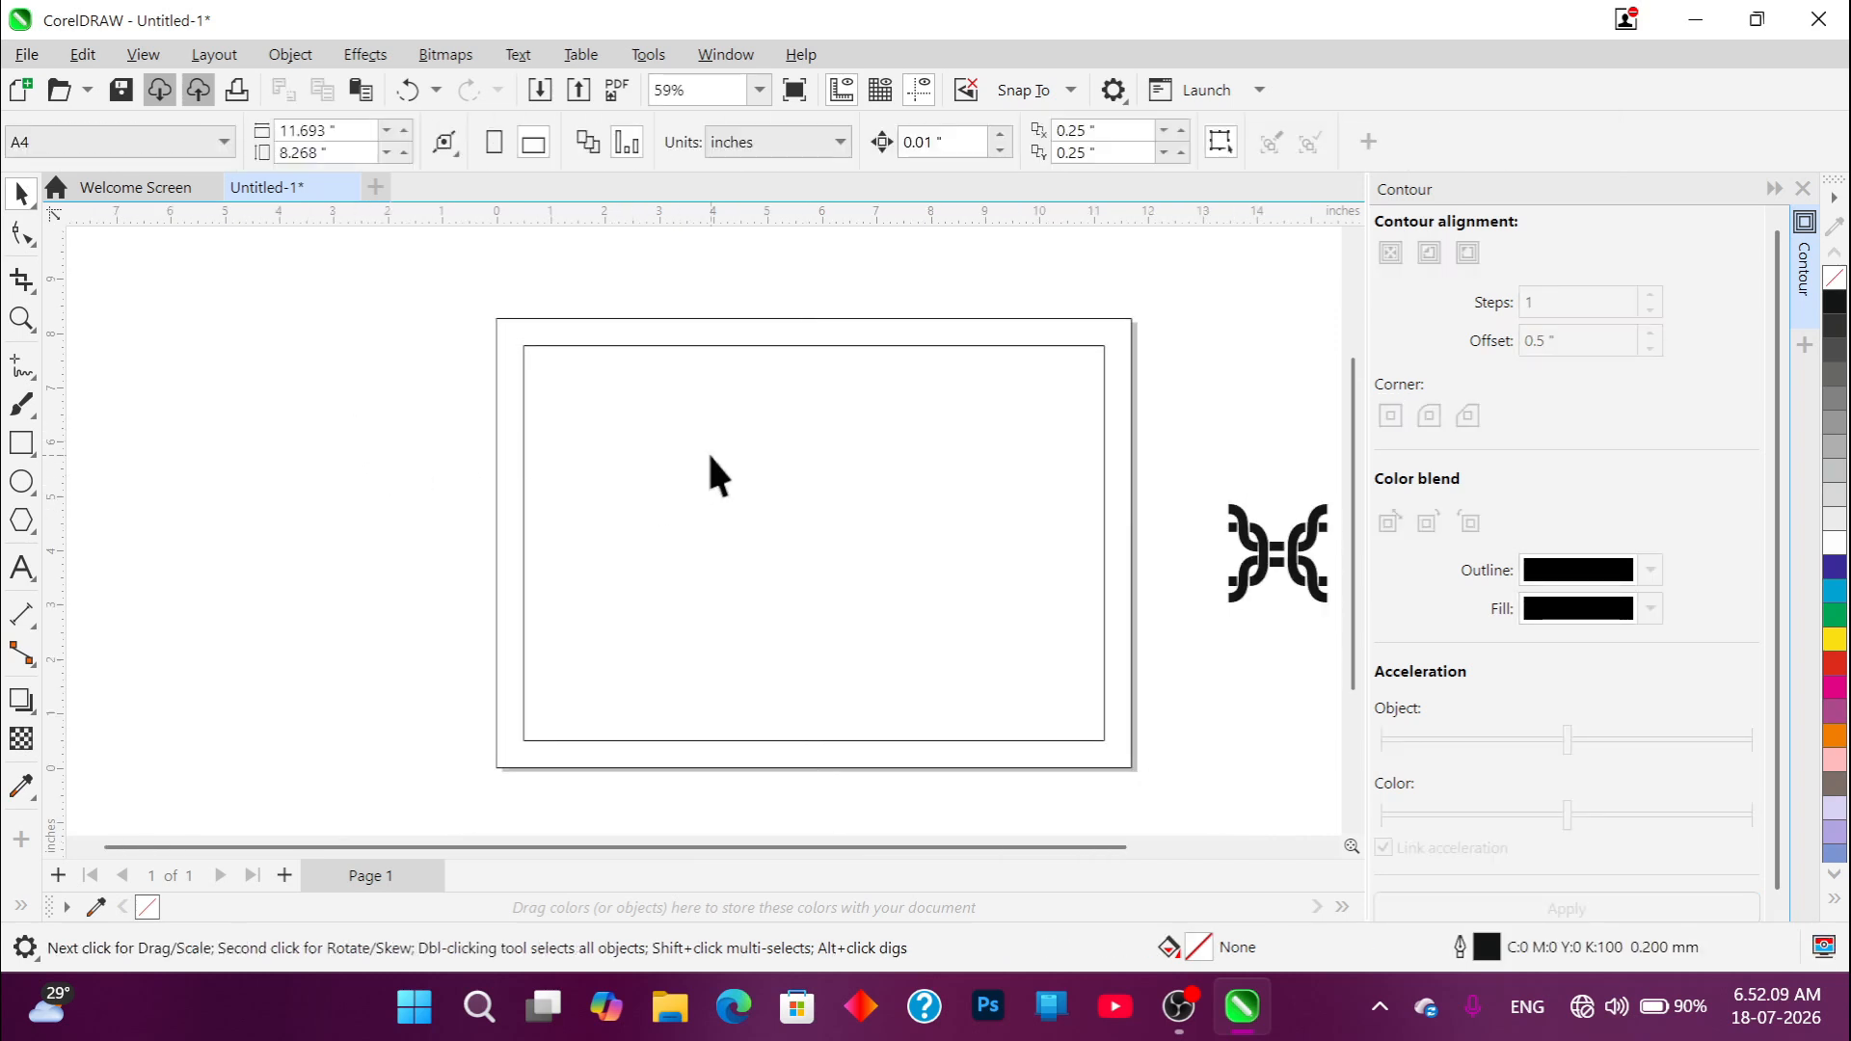
# Step: Test that the inner rectangle is independent by moving it off the outer frame, and undo the move
pyautogui.doubleClick(710, 461)
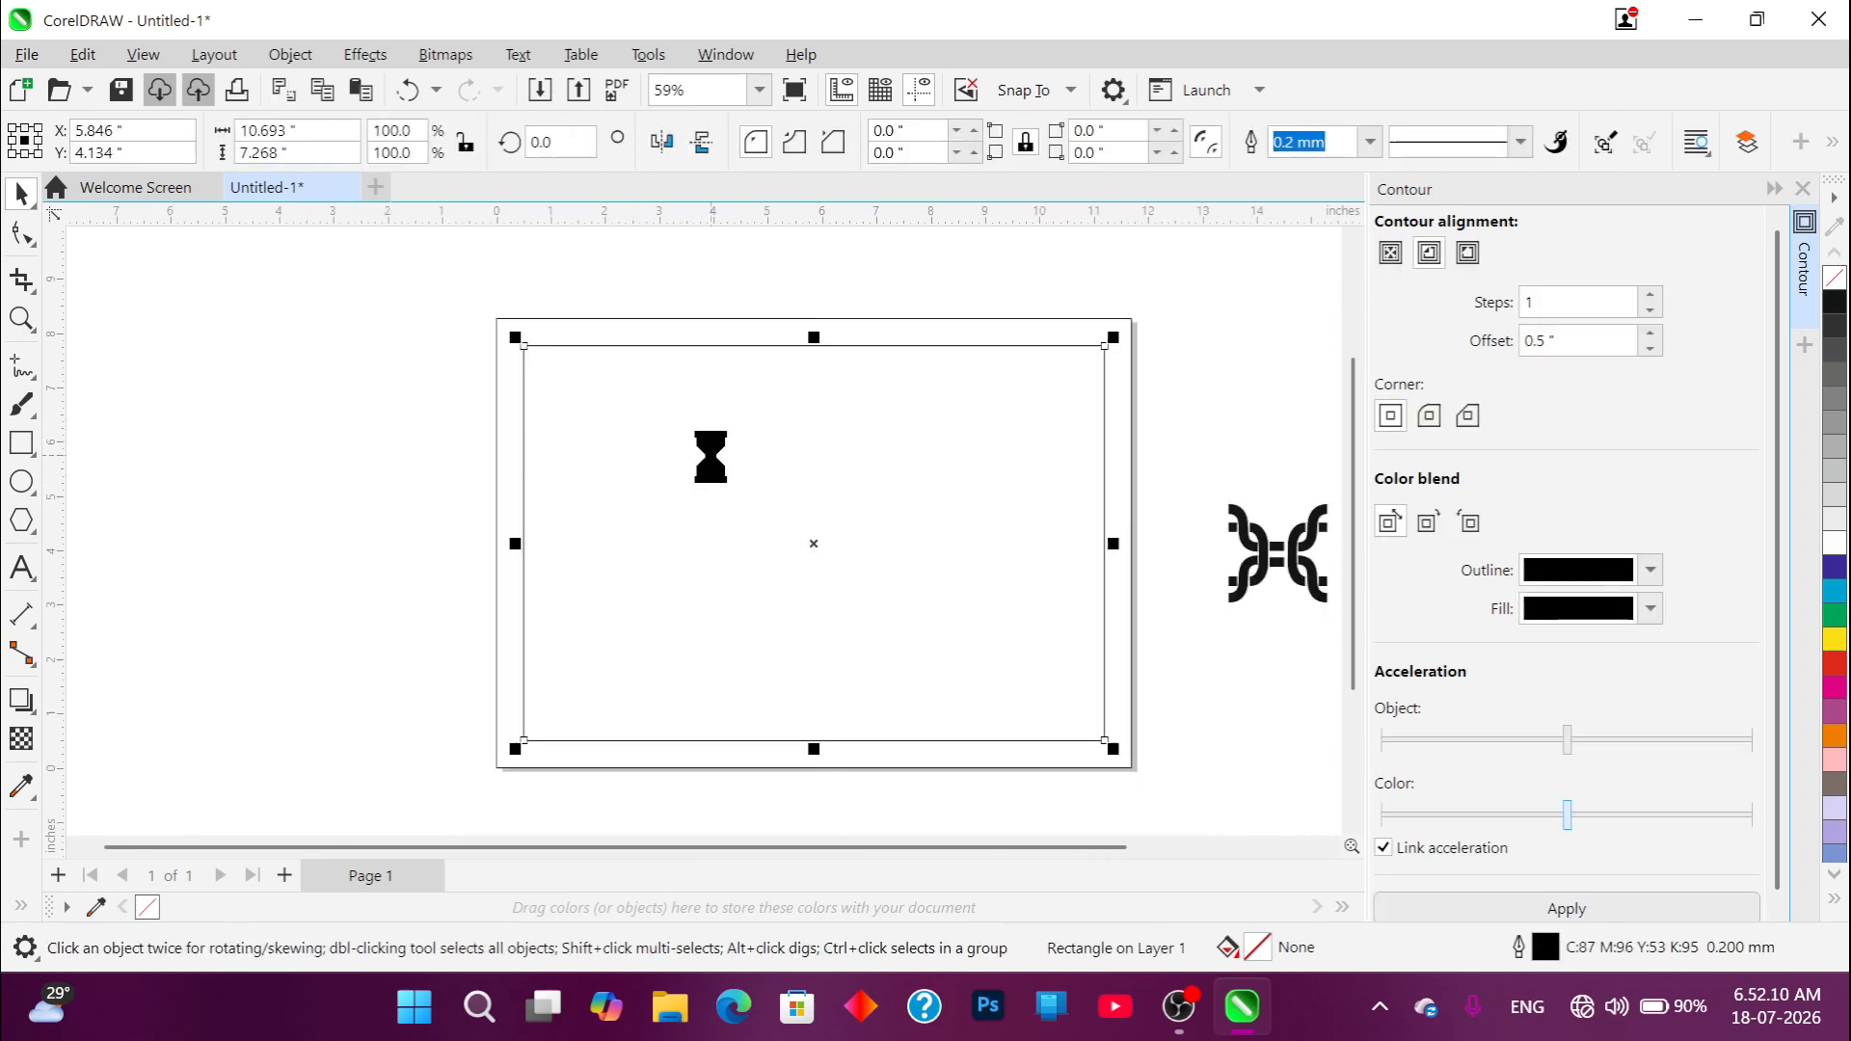
pyautogui.click(87, 253)
pyautogui.moveTo(702, 442); pyautogui.dragTo(587, 625)
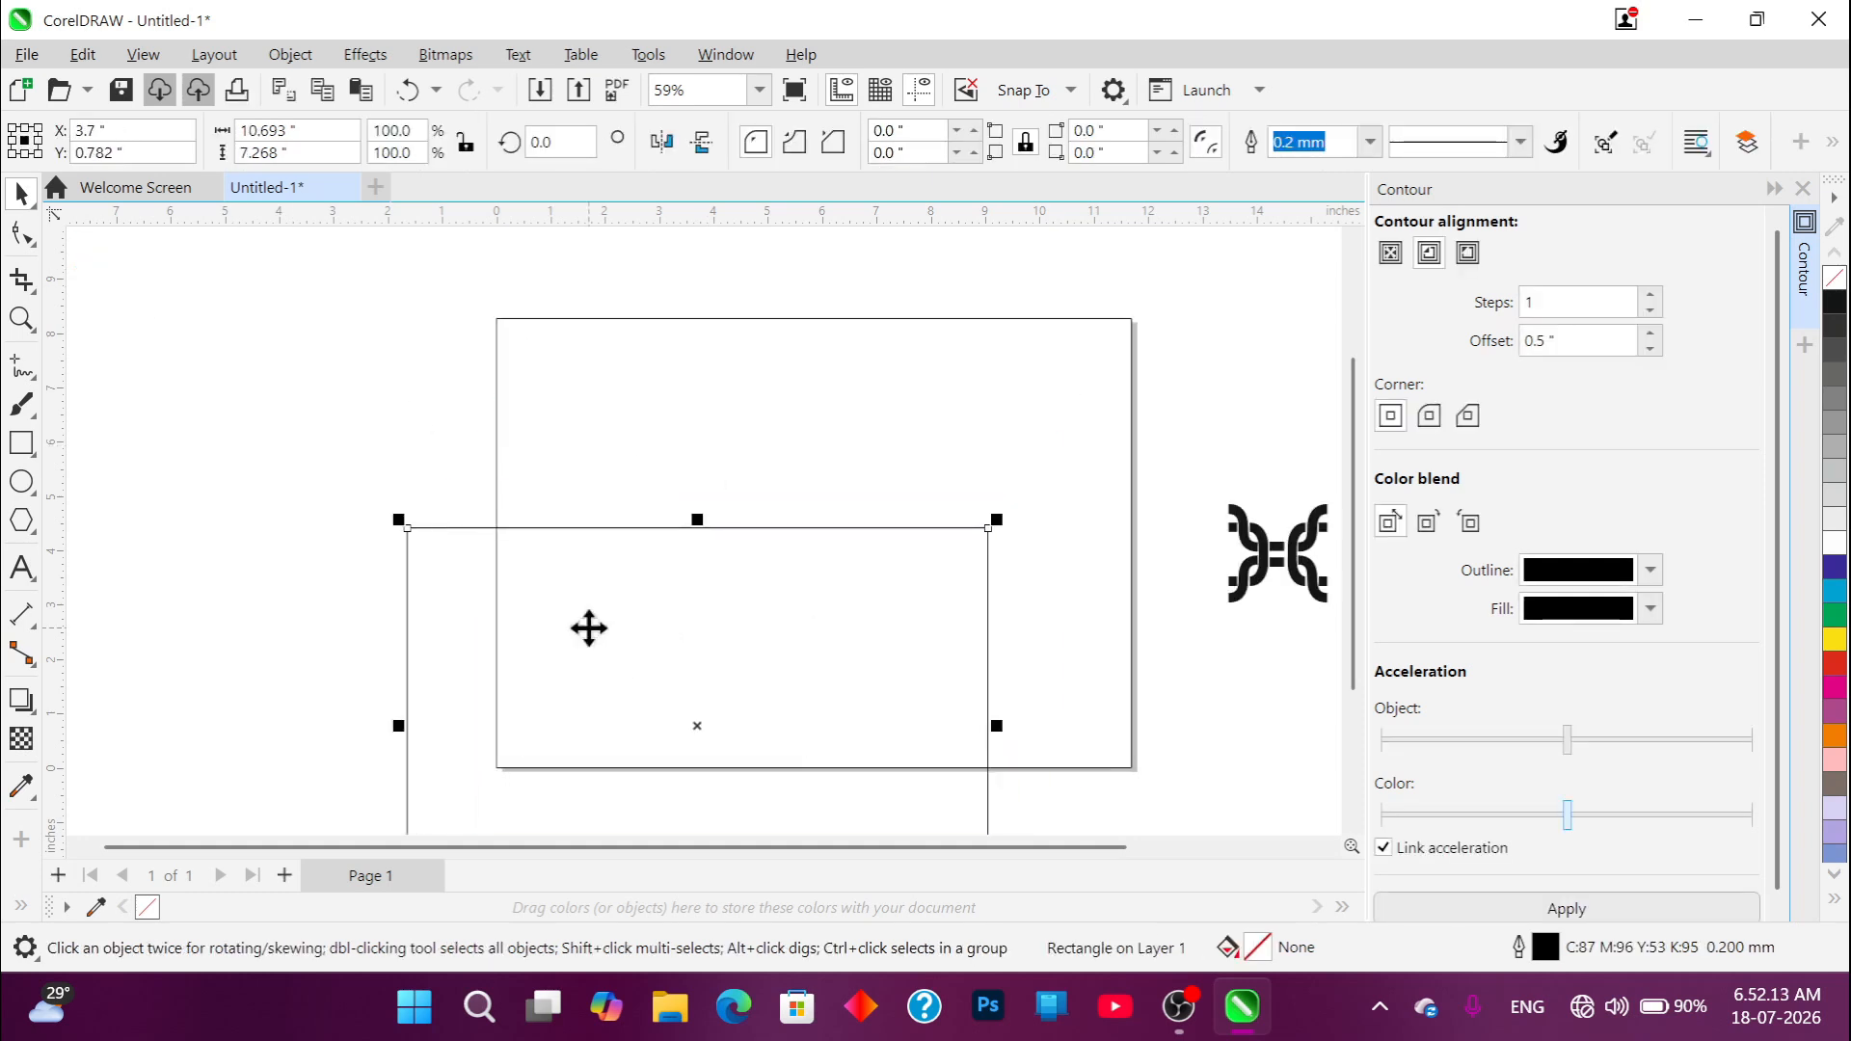
pyautogui.hotkey('ctrl', 'z')
pyautogui.click(225, 448)
# Step: Move the chain motif onto the page near the frame's upper-left corner and convert it to curves
pyautogui.scroll(-4, 253, 555)
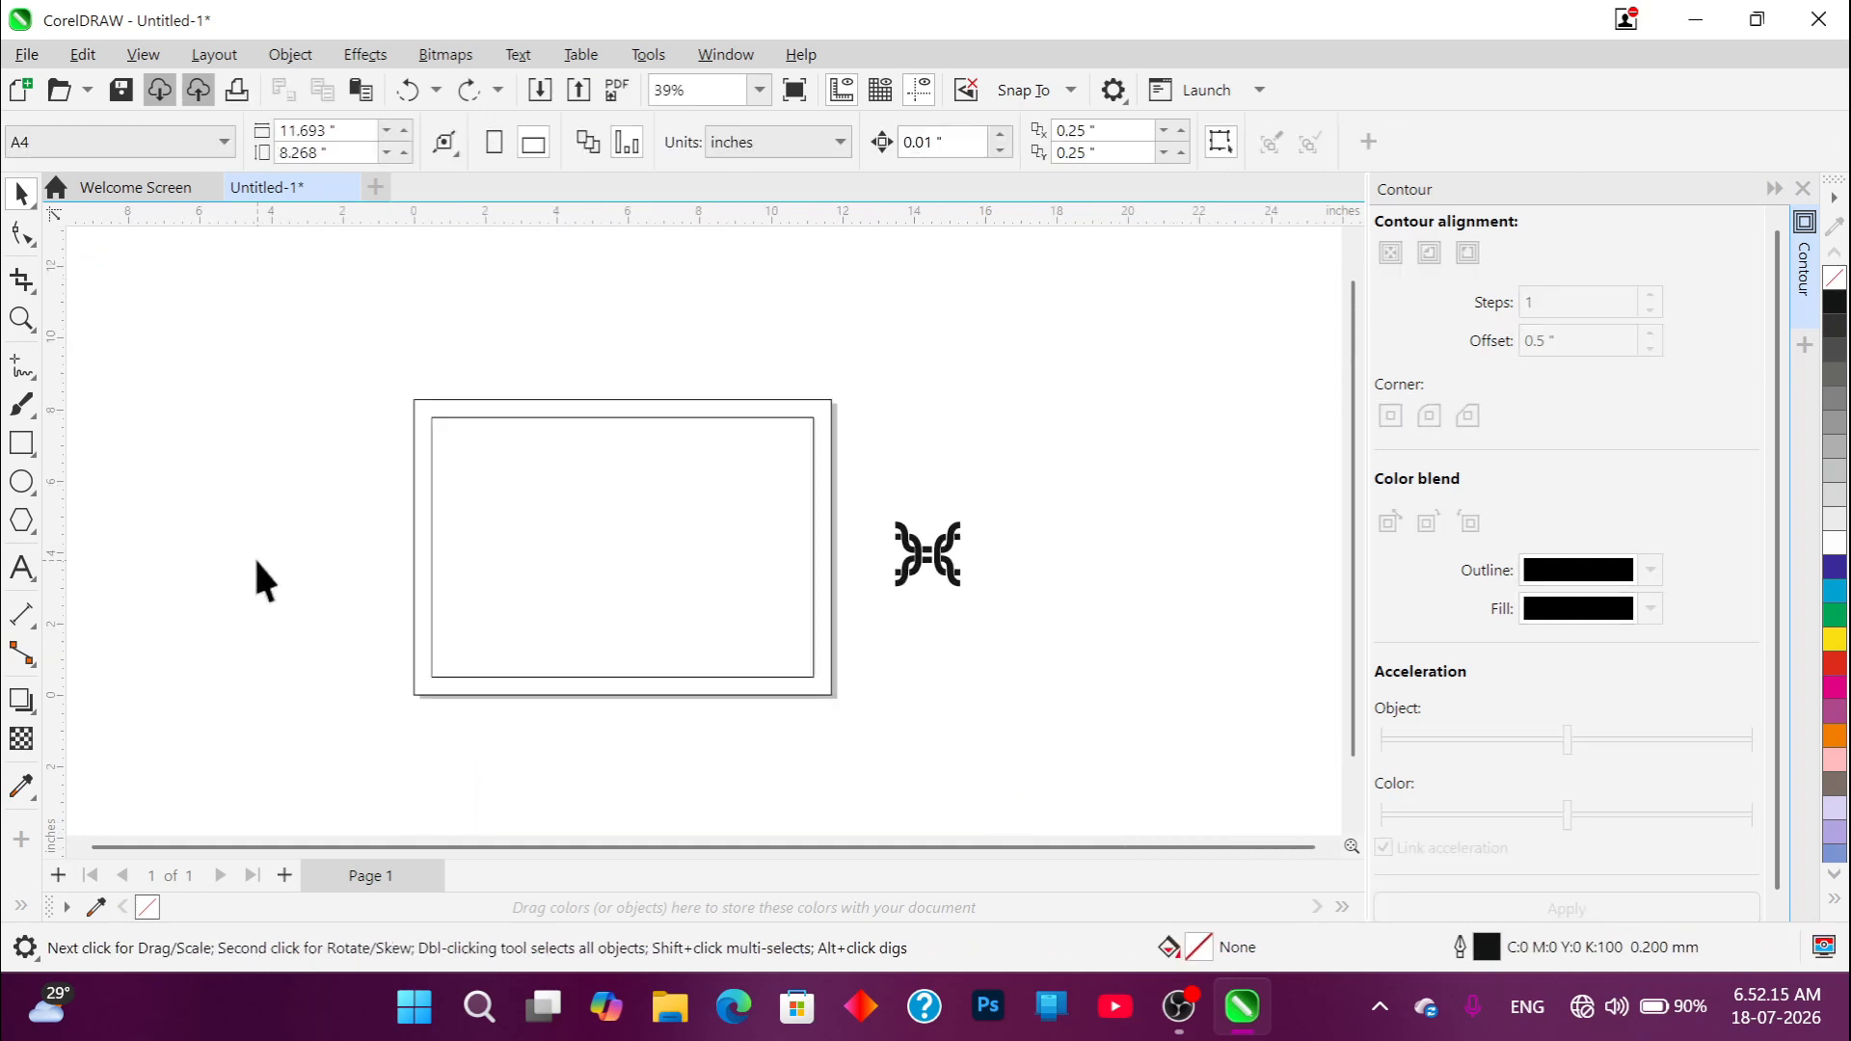
pyautogui.scroll(3, 353, 397)
pyautogui.click(1094, 648)
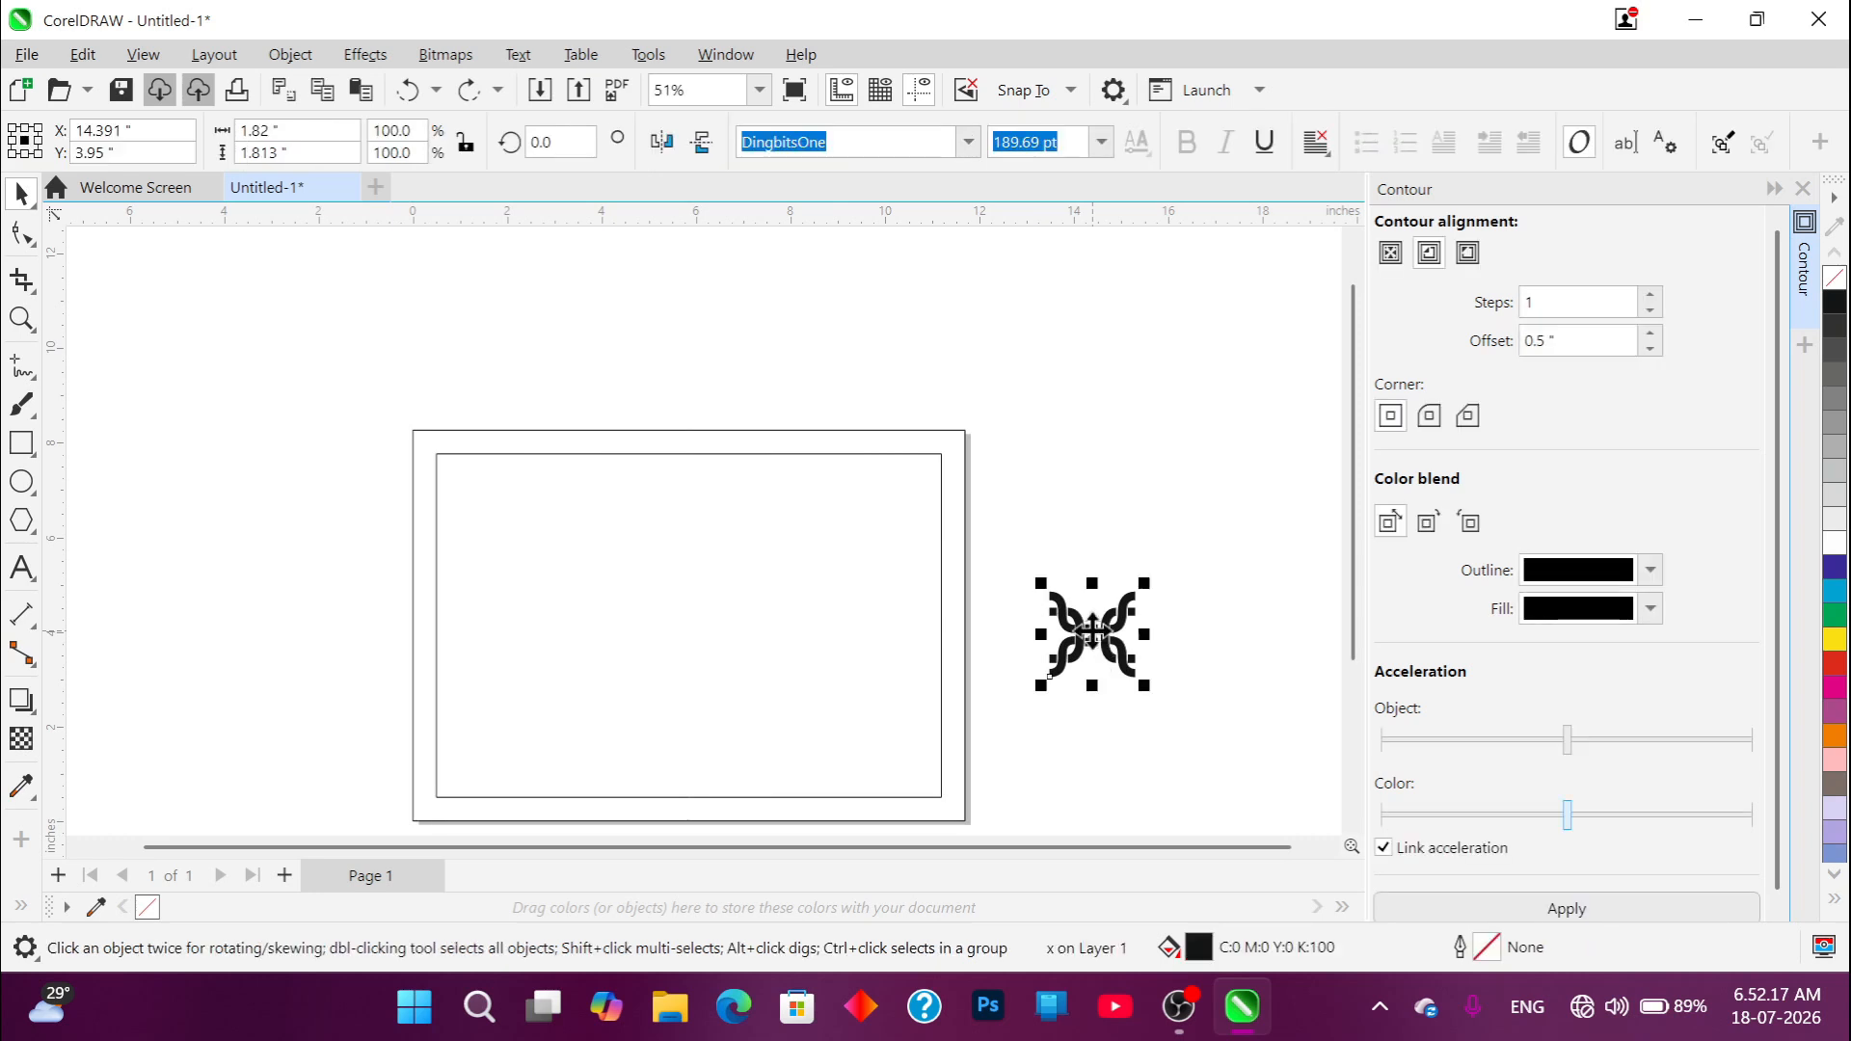
pyautogui.moveTo(1094, 648); pyautogui.dragTo(487, 502)
pyautogui.scroll(3, 487, 501)
pyautogui.scroll(4, 486, 471)
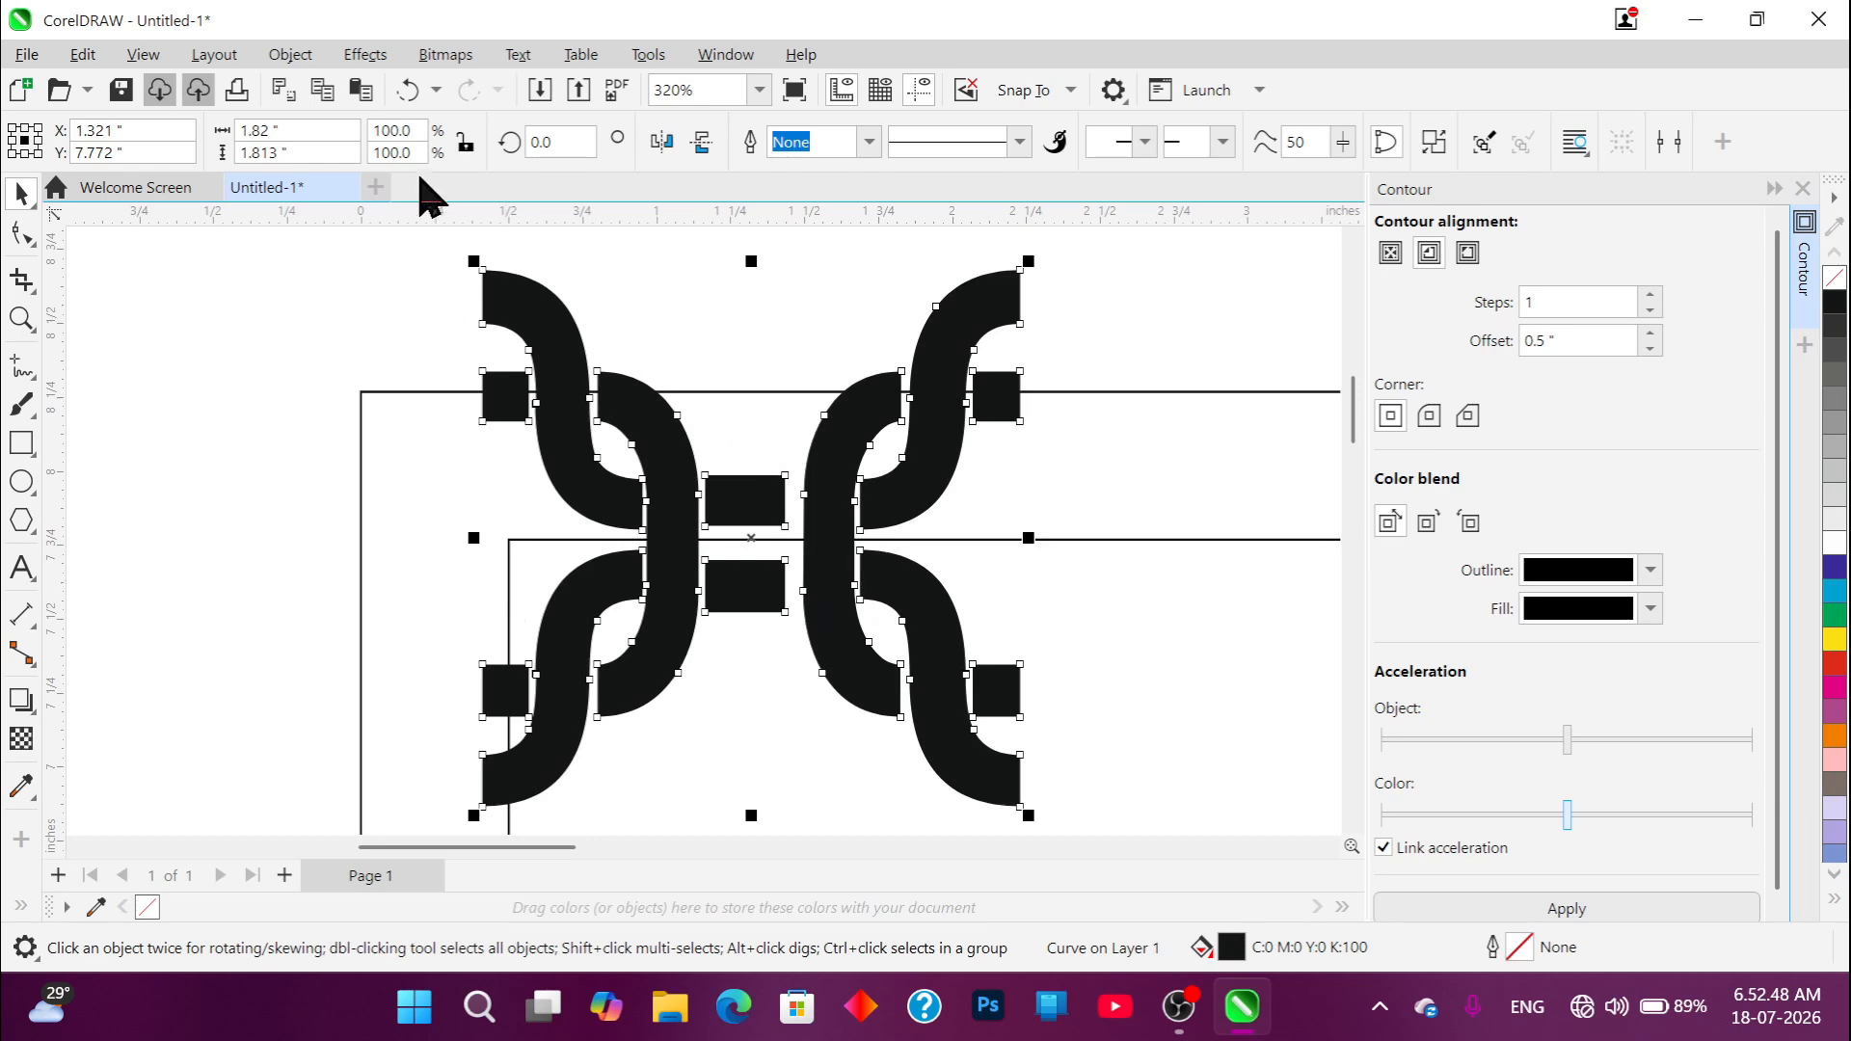
# Step: Lock the chain motif's proportions and set its height to 0.5 inch
pyautogui.click(466, 145)
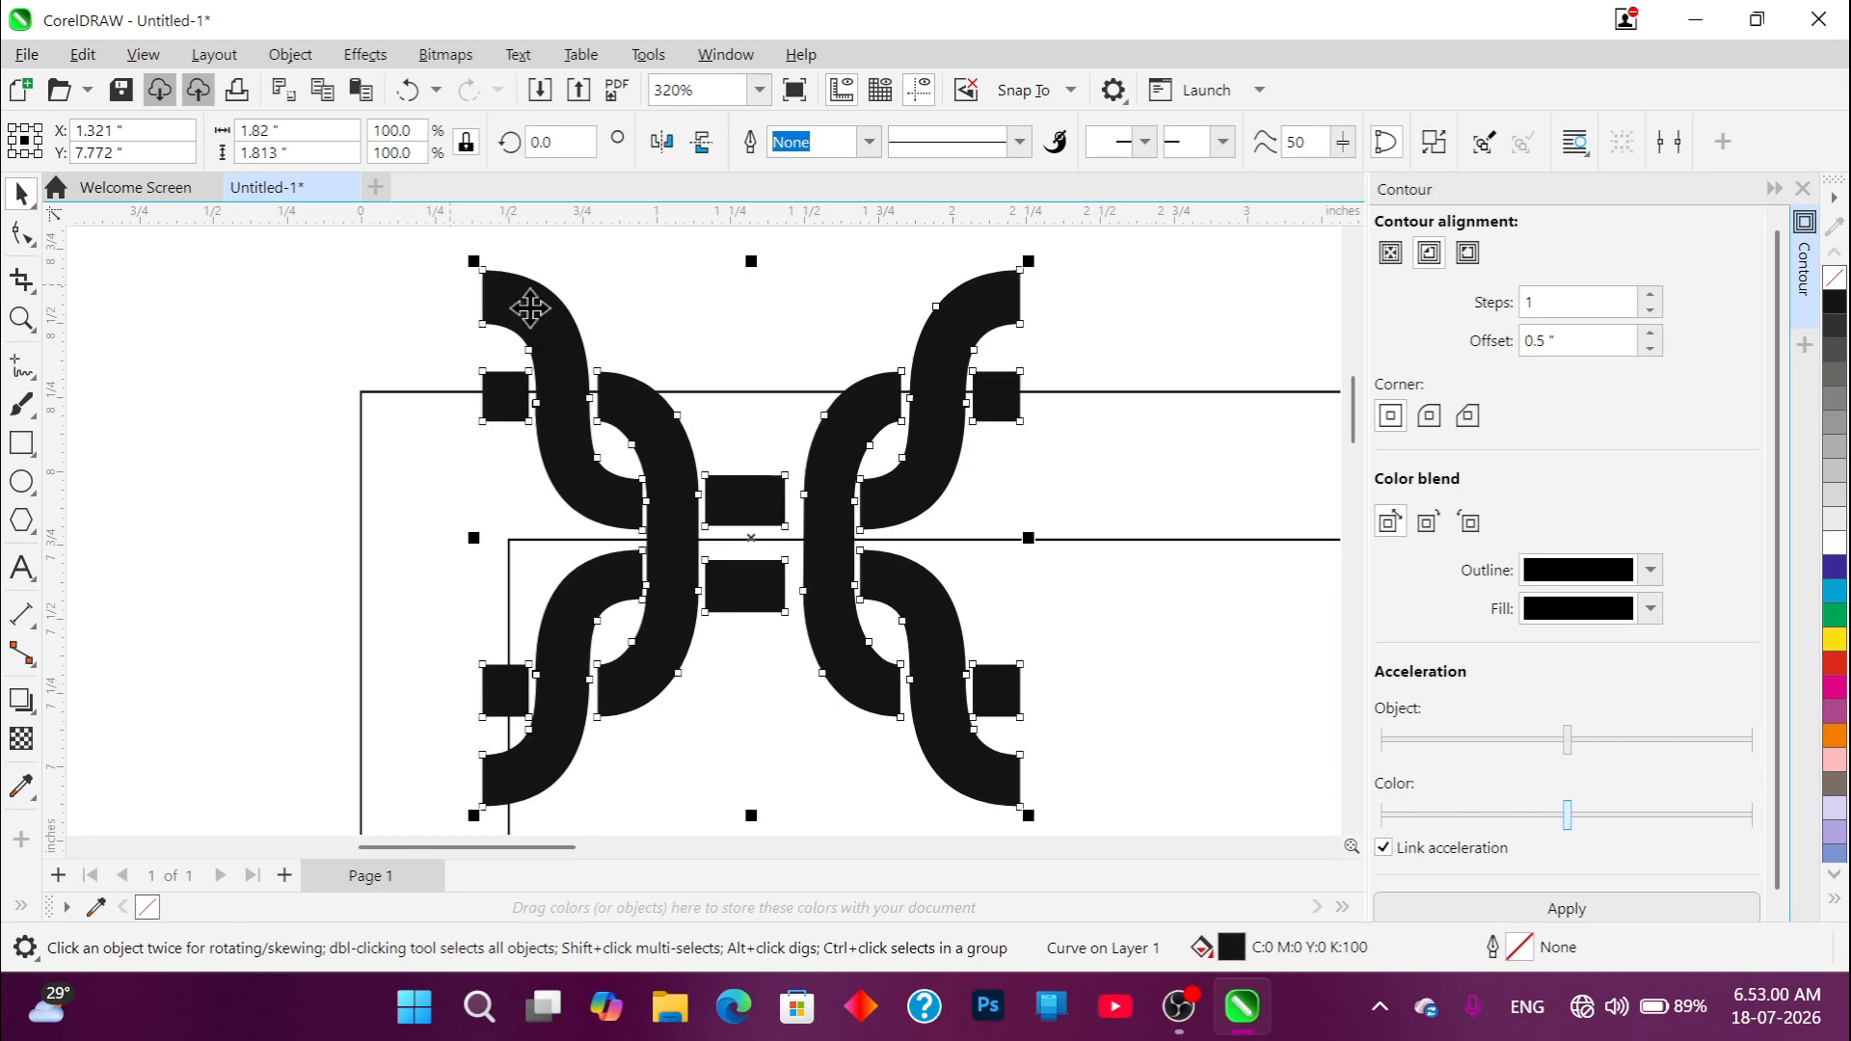
pyautogui.scroll(-1, 530, 307)
pyautogui.scroll(1, 573, 359)
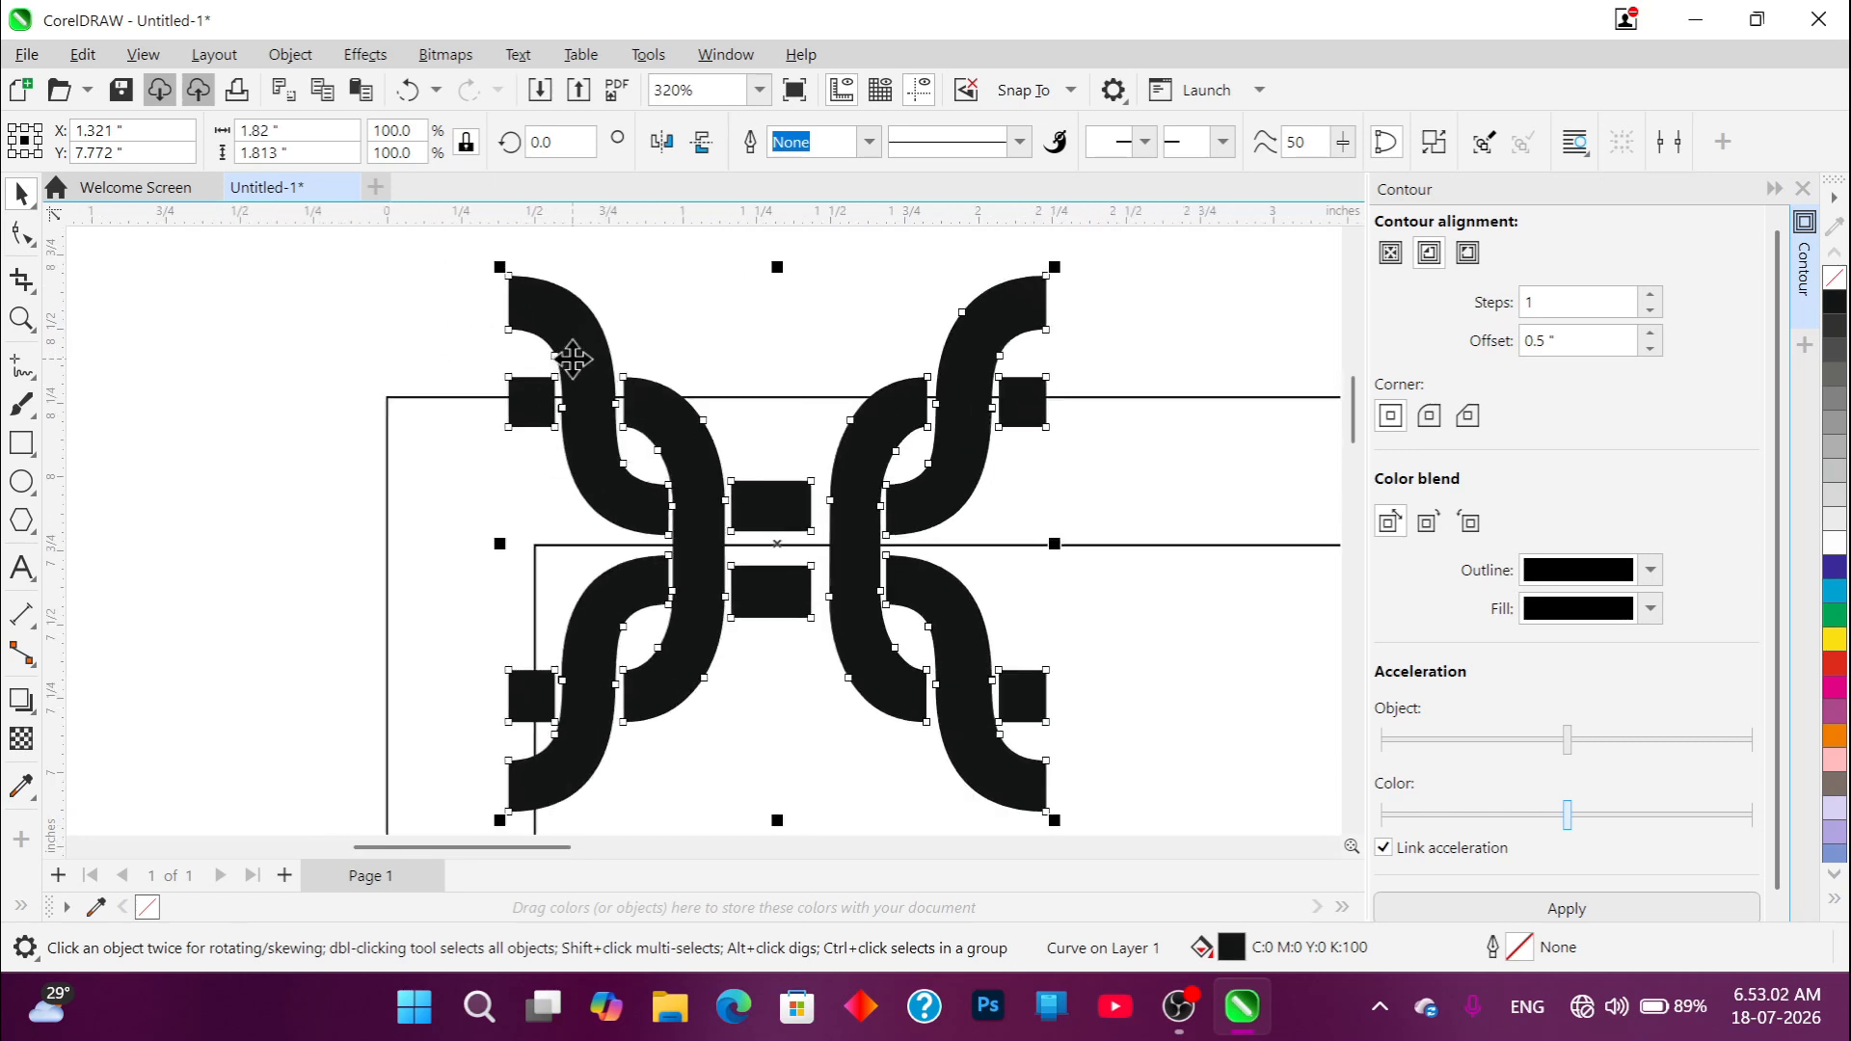
pyautogui.scroll(-2, 461, 549)
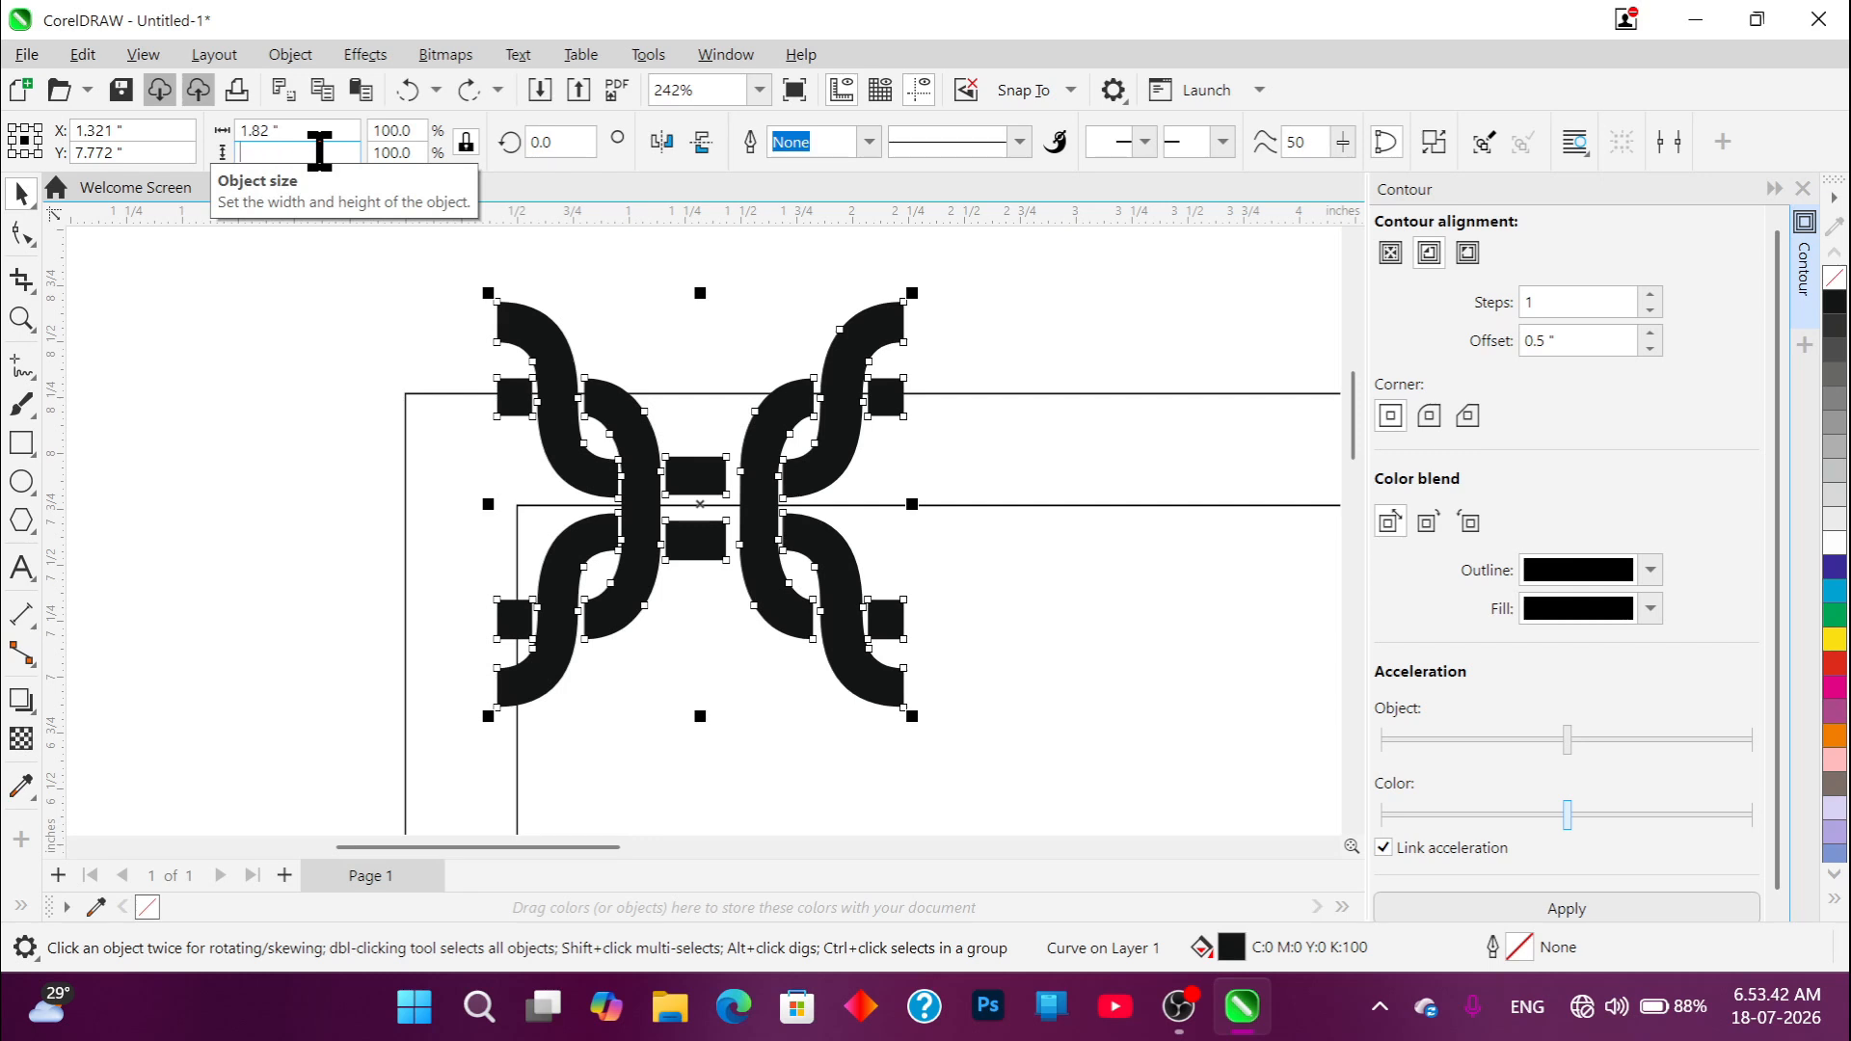
pyautogui.write('.5')
pyautogui.press('Return')
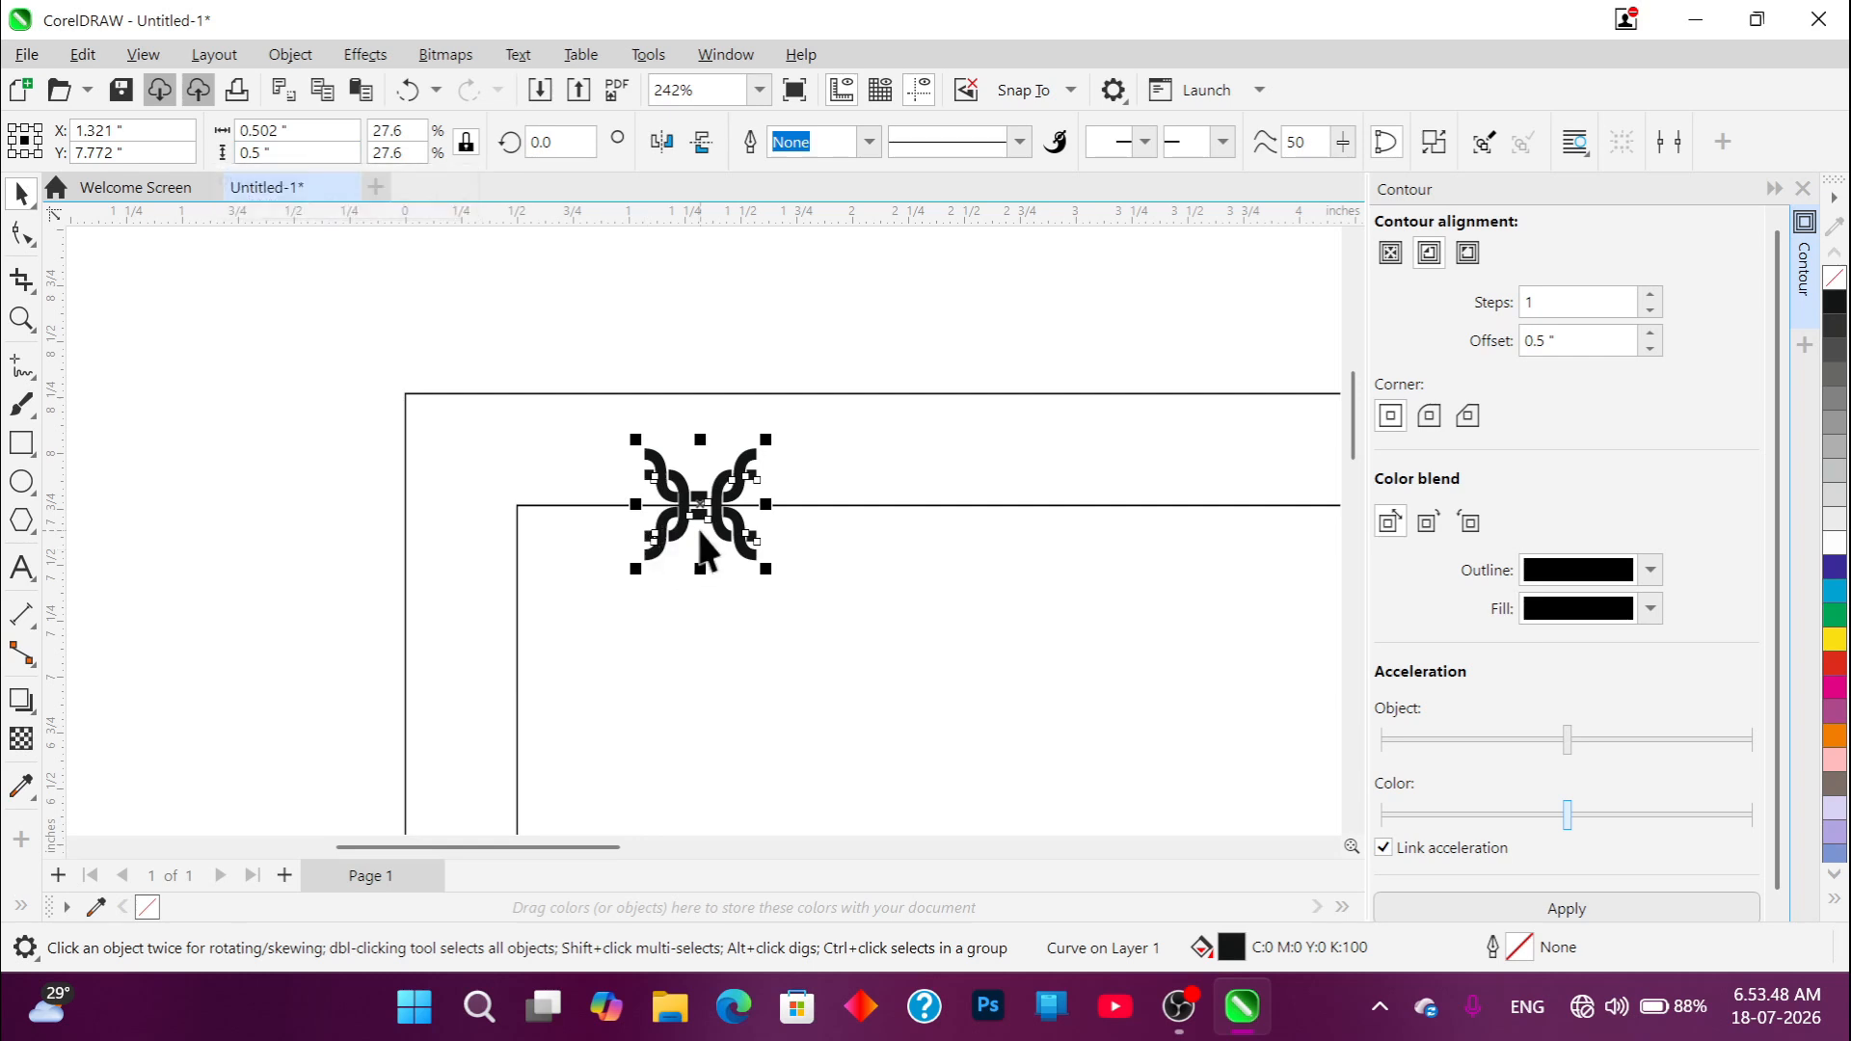
# Step: Move the chain motif up so it fits between the outer and inner frame lines of the top border
pyautogui.moveTo(692, 497); pyautogui.dragTo(724, 445)
pyautogui.scroll(2, 653, 421)
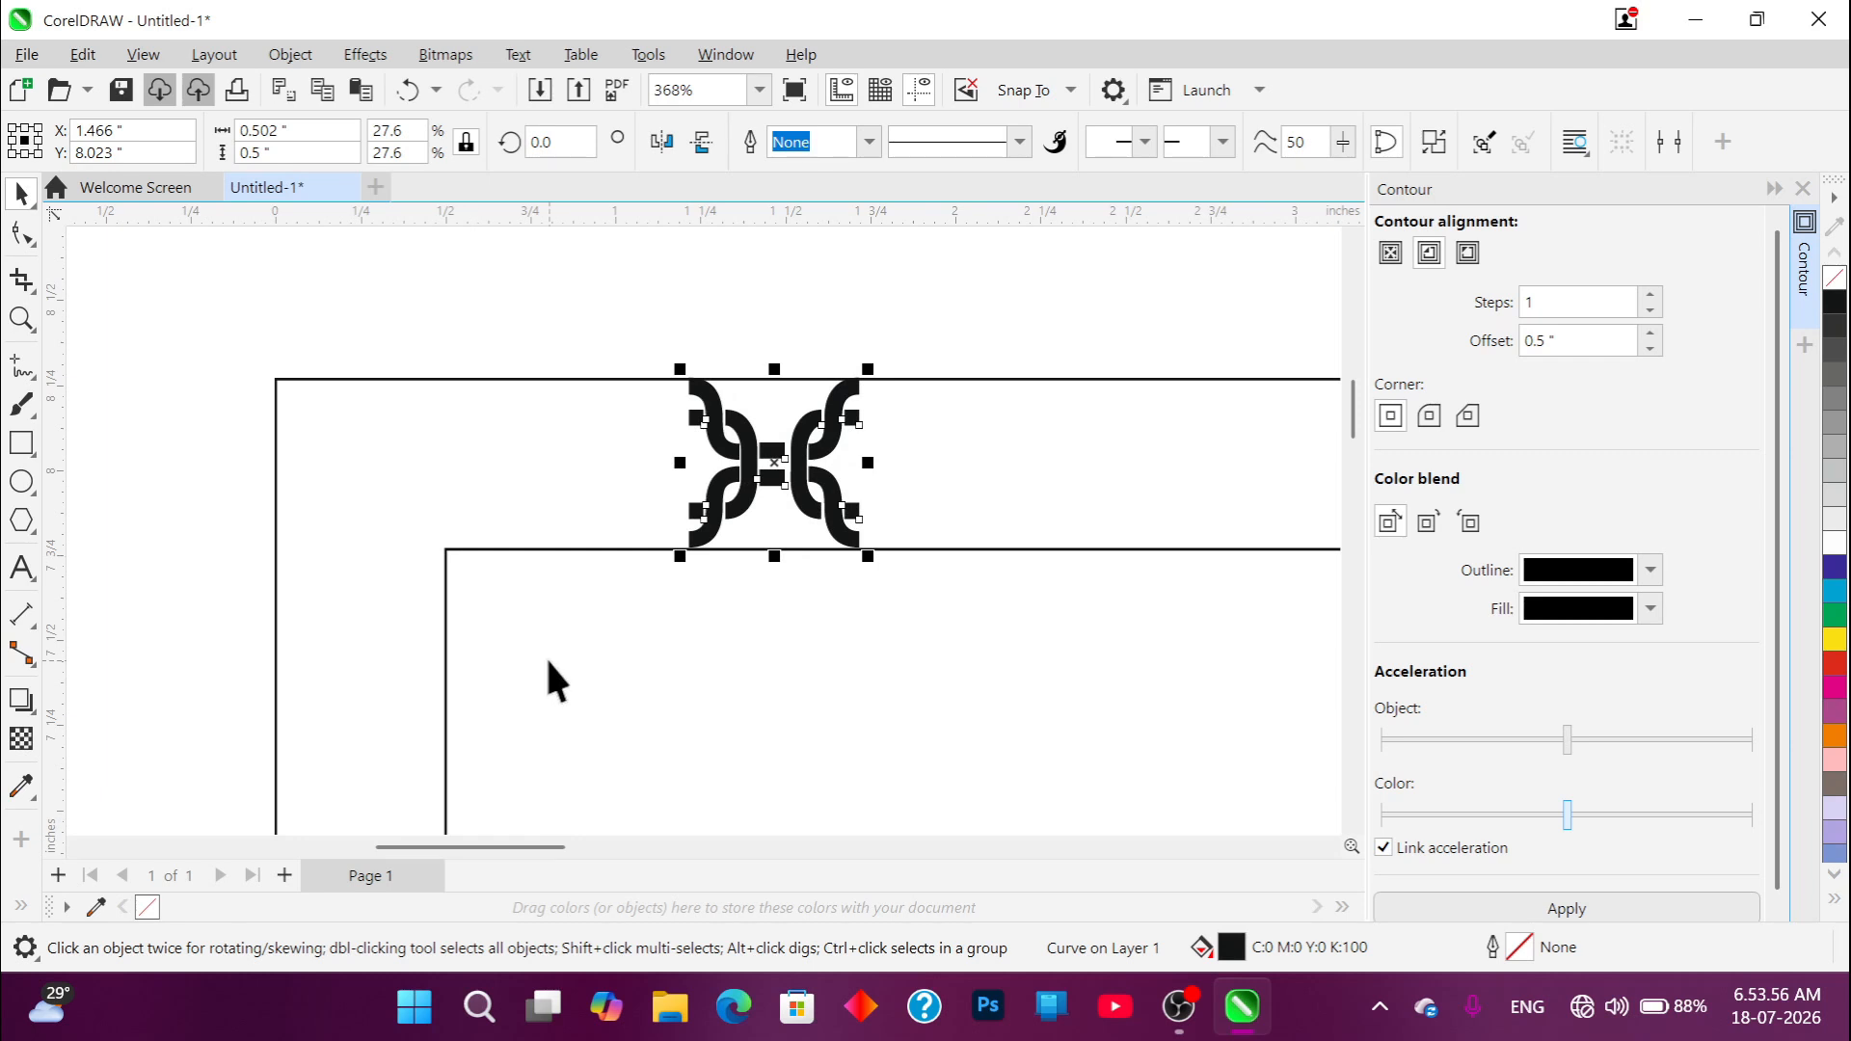
pyautogui.scroll(1, 810, 445)
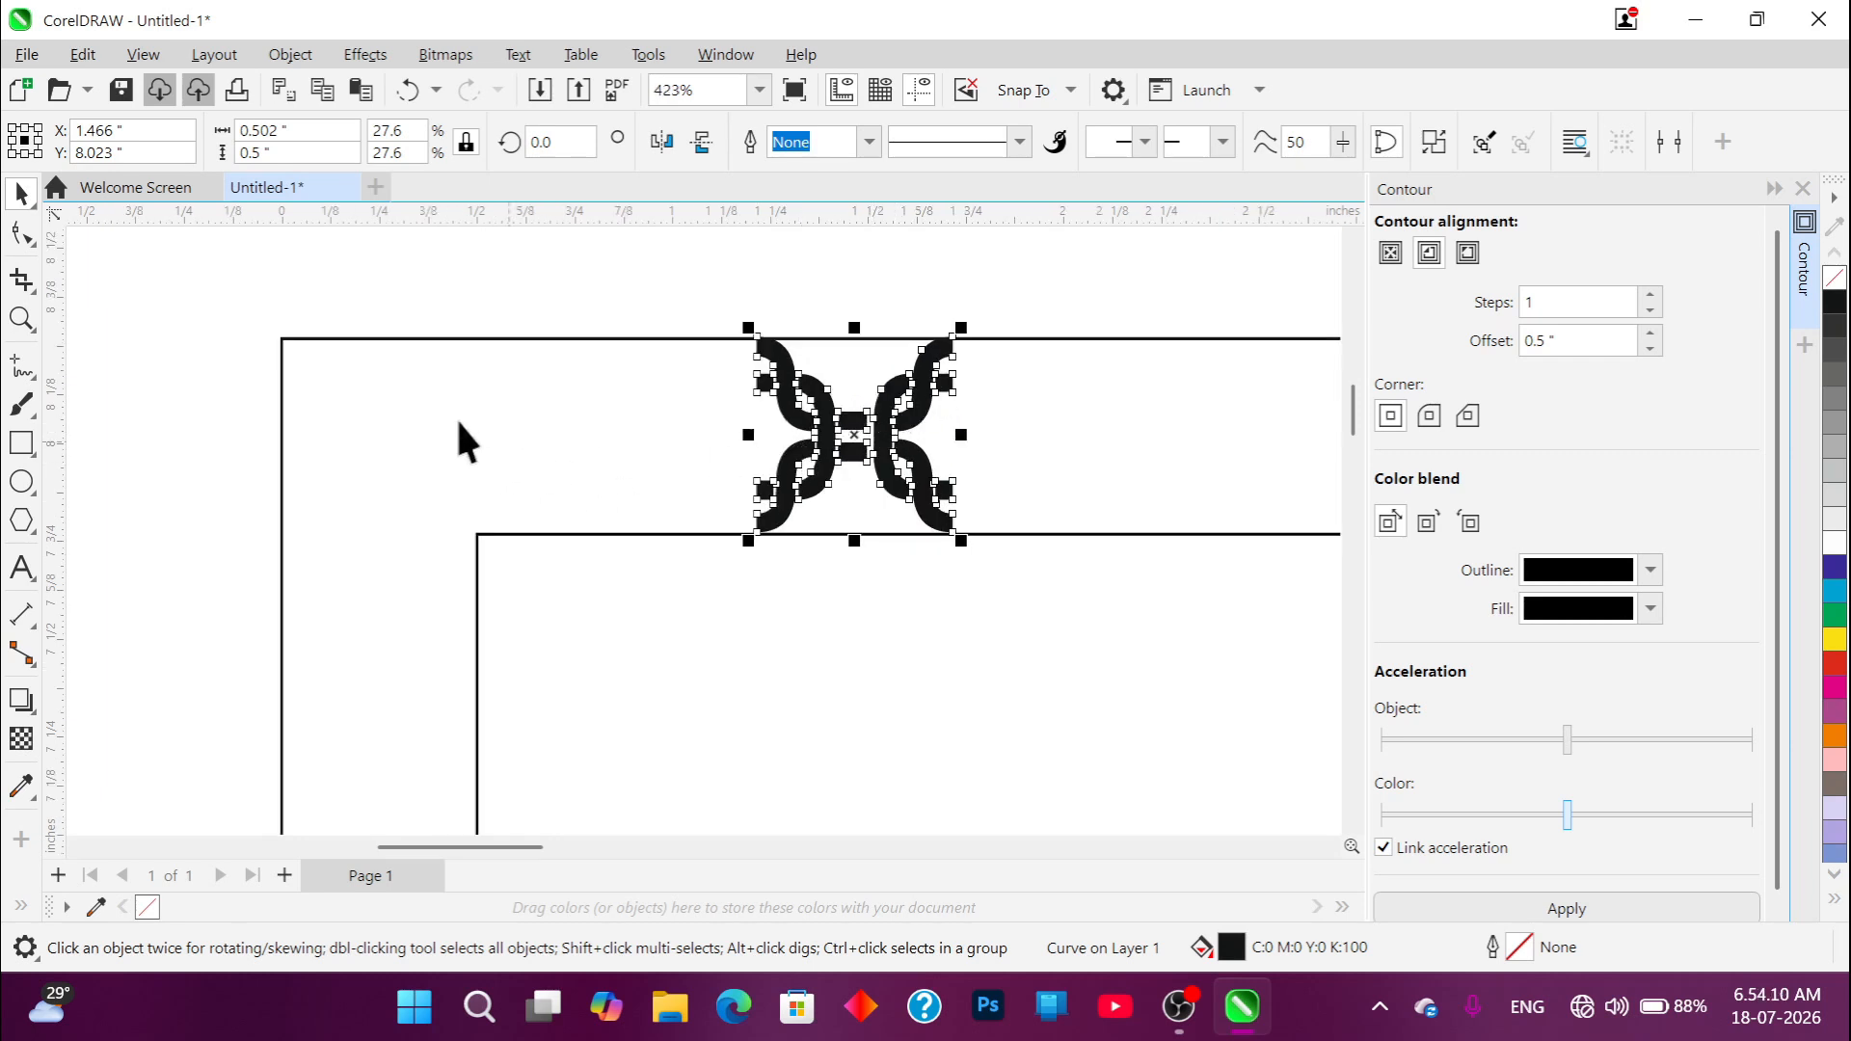
# Step: Align the chain motif to the left and top edges of the outer rectangle, filling the border's upper-left corner
pyautogui.scroll(-4, 400, 451)
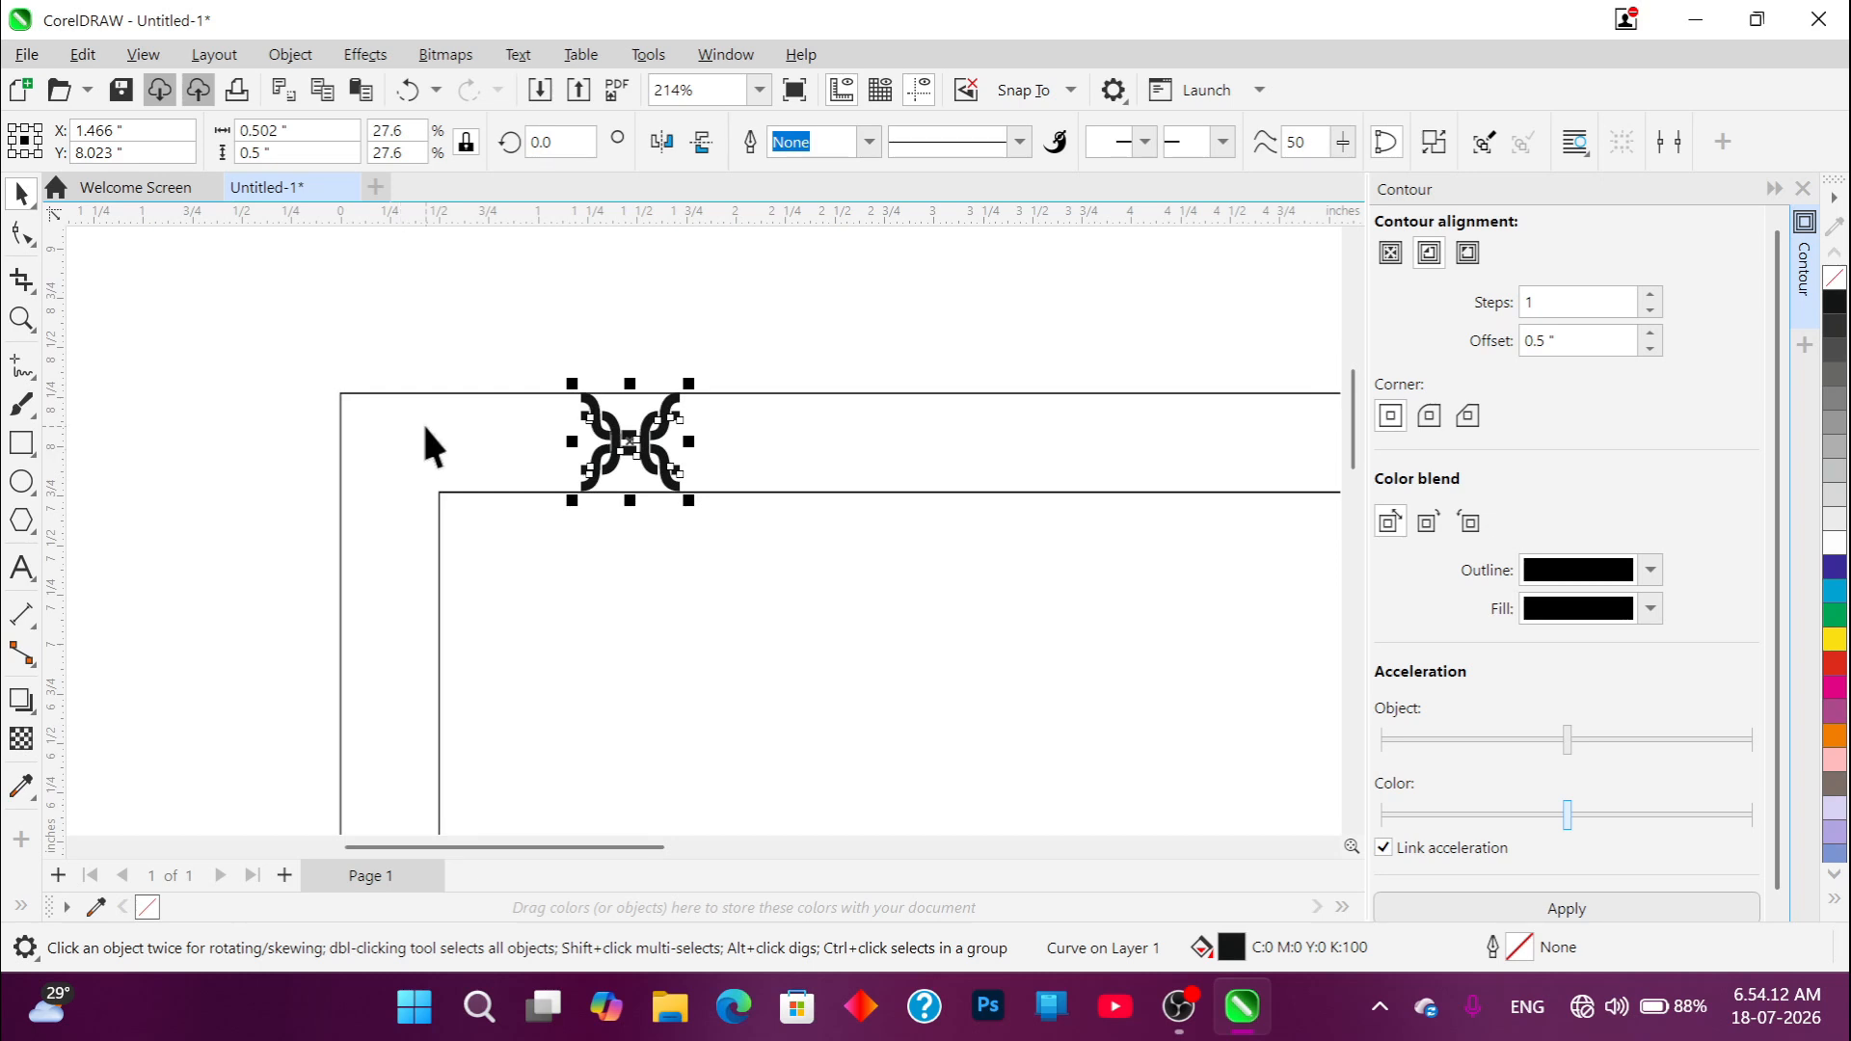
pyautogui.keyDown('shift'); pyautogui.click(426, 427); pyautogui.keyUp('shift')
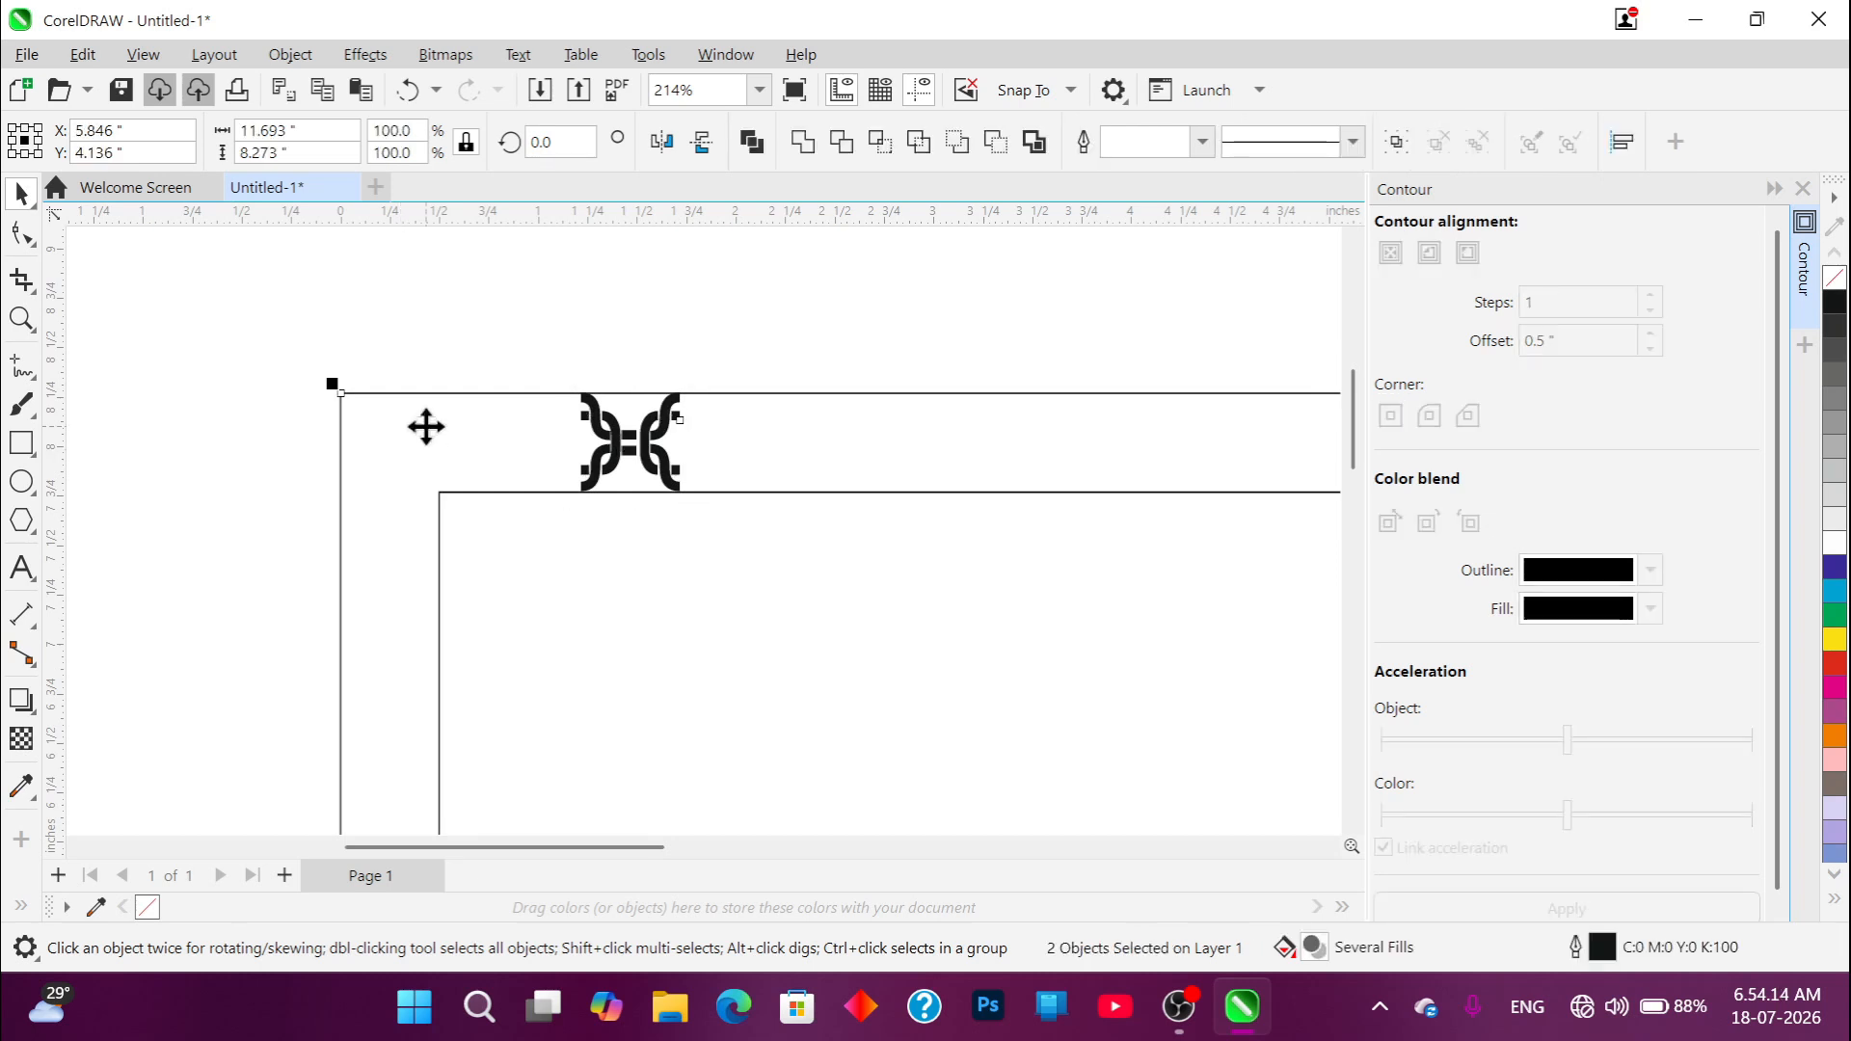
pyautogui.scroll(-1, 426, 427)
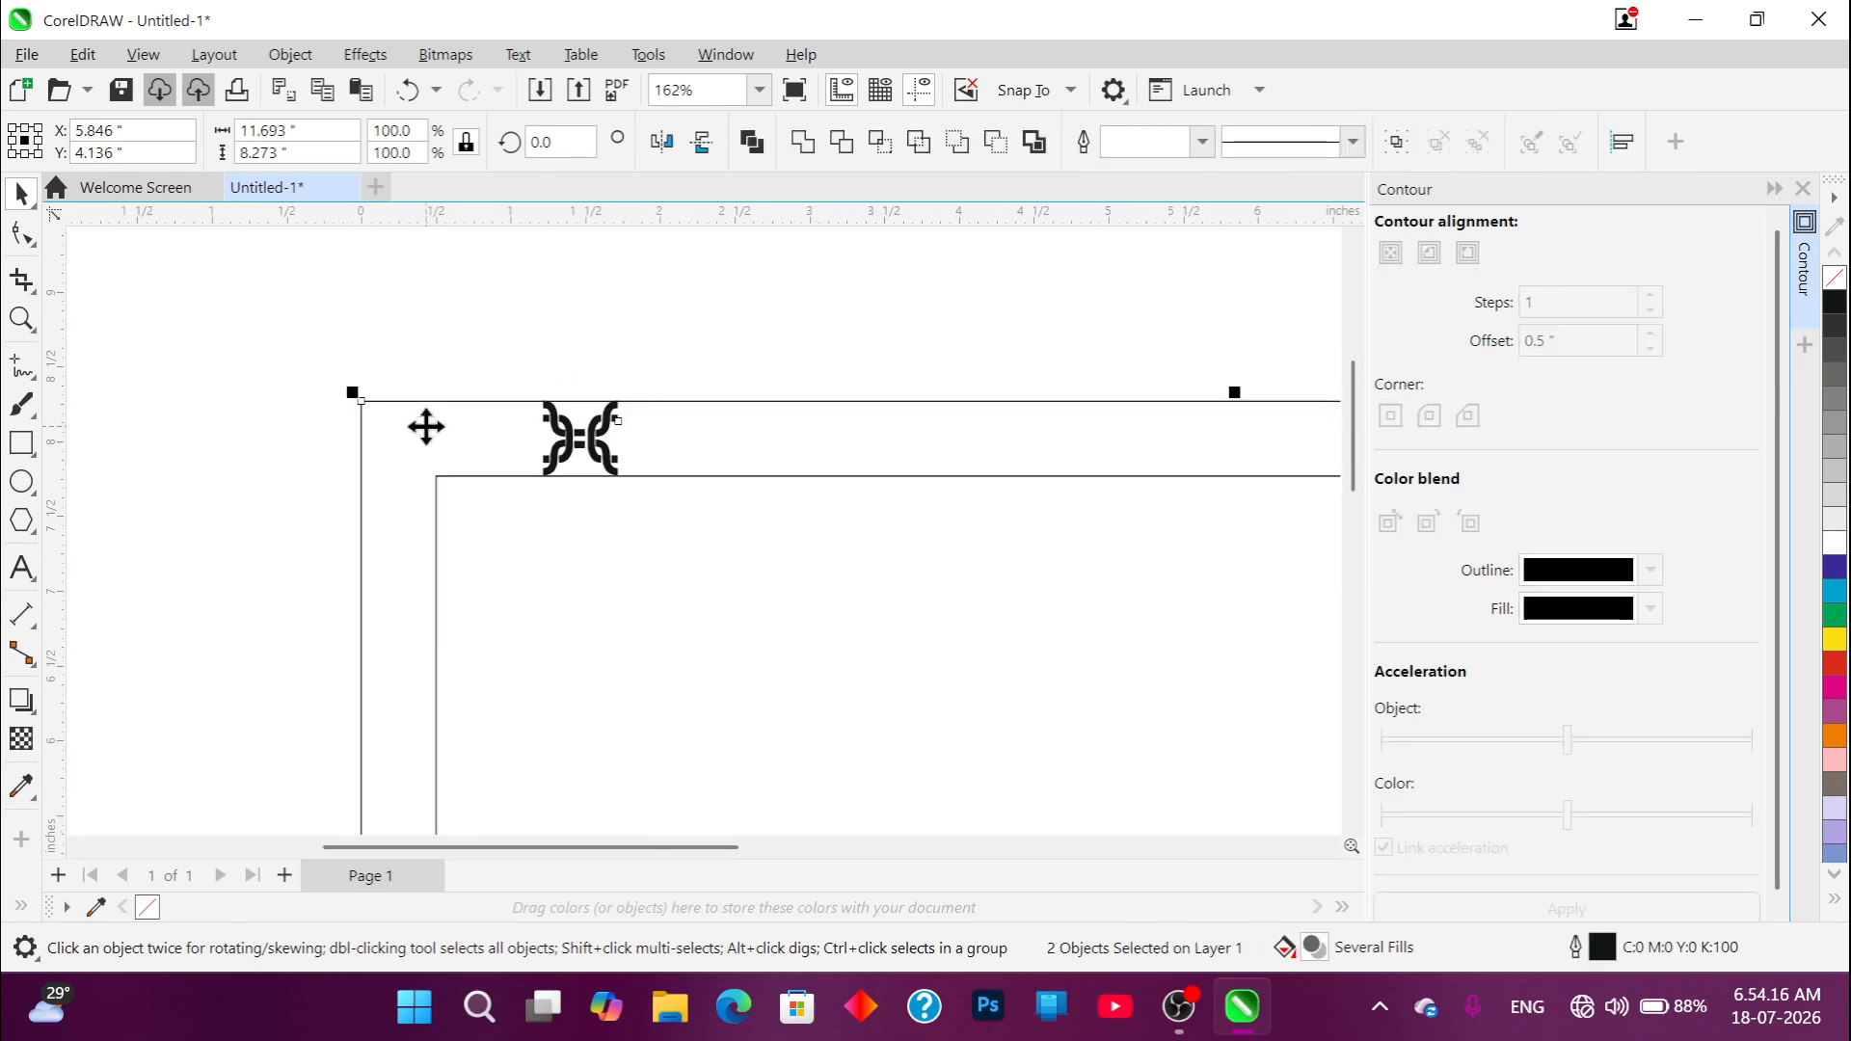
pyautogui.press('l')
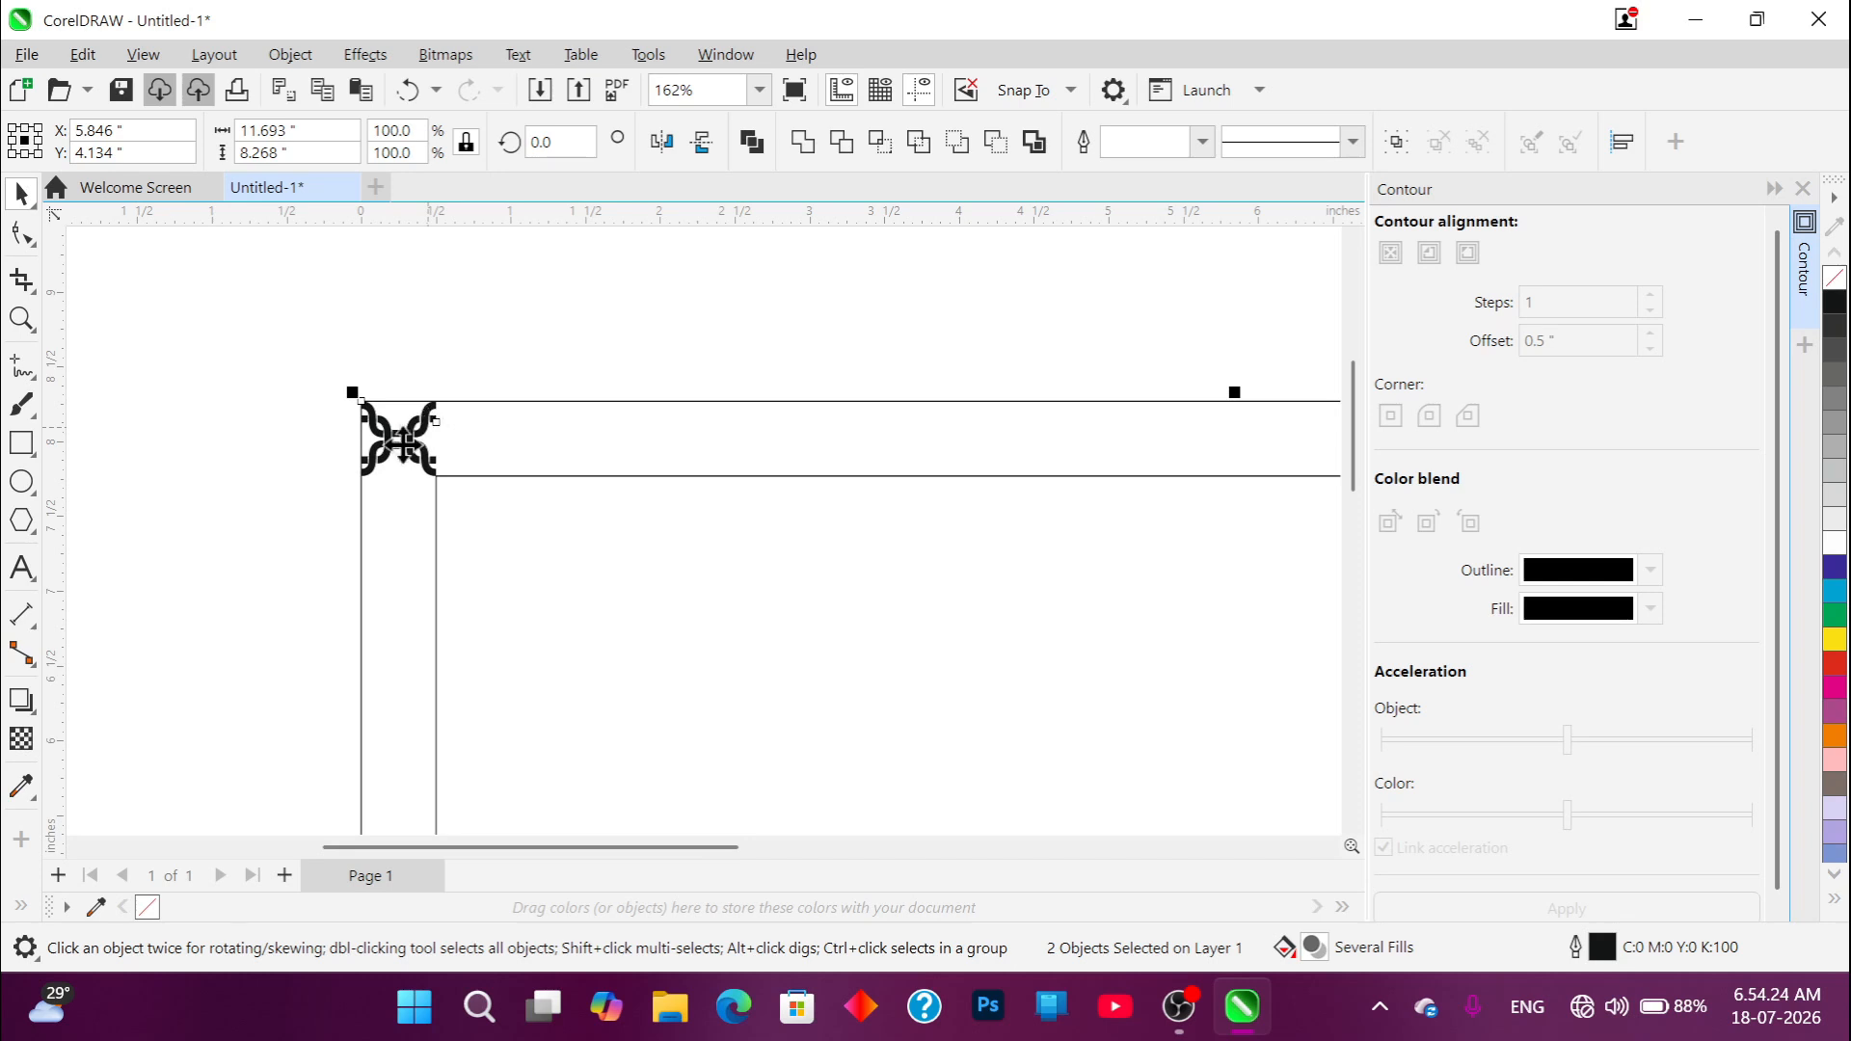
pyautogui.click(307, 455)
pyautogui.scroll(8, 408, 431)
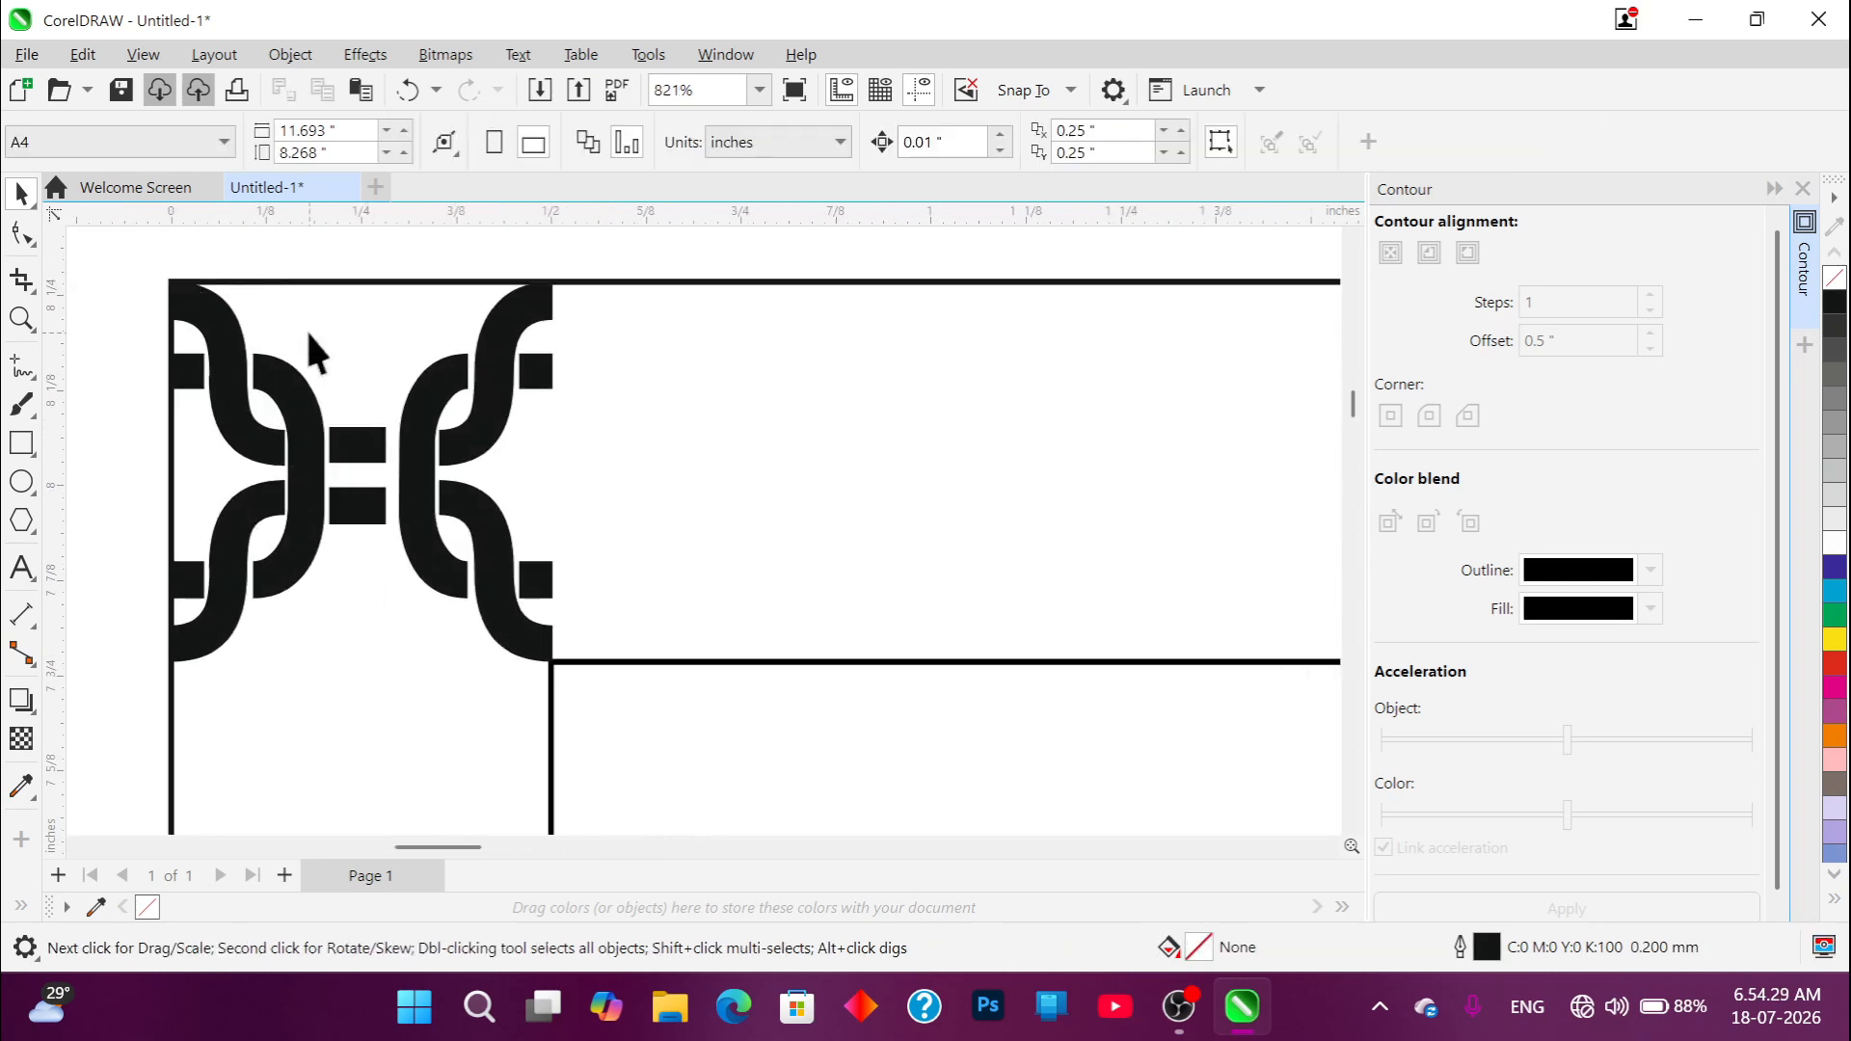
pyautogui.scroll(-6, 386, 501)
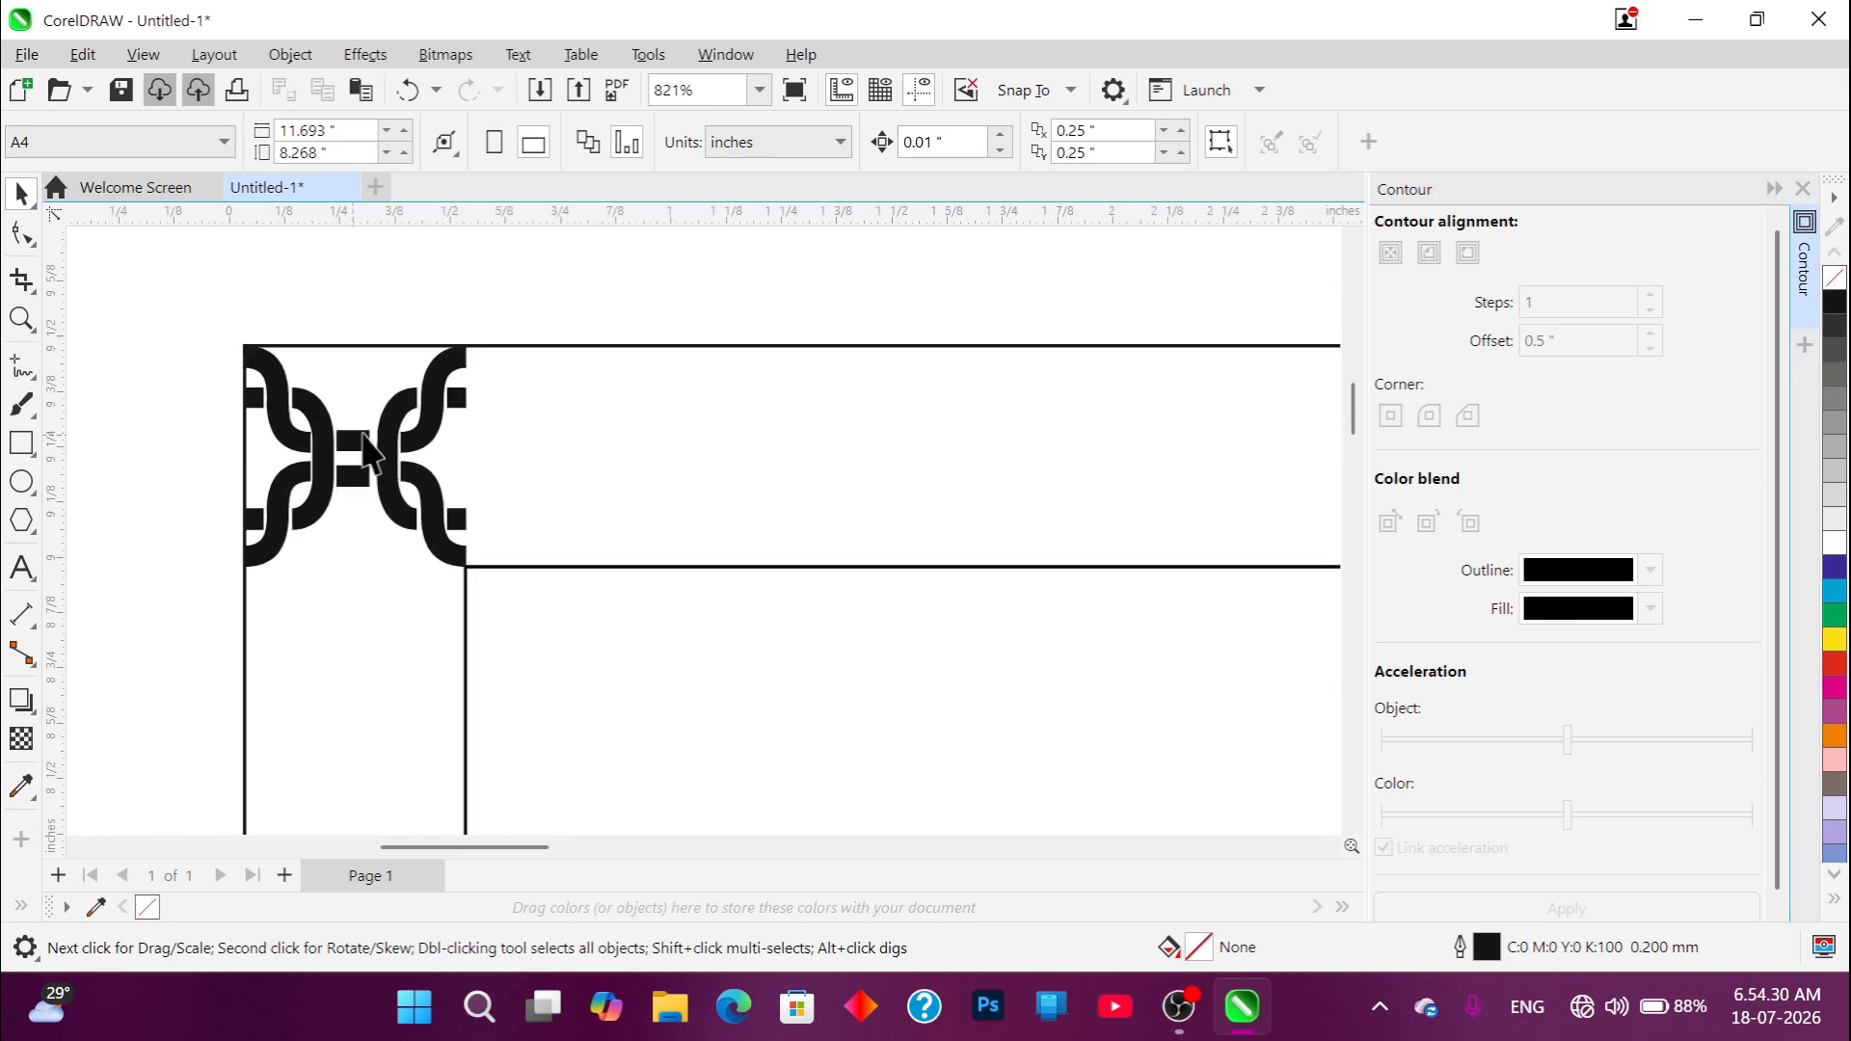
pyautogui.scroll(-7, 311, 395)
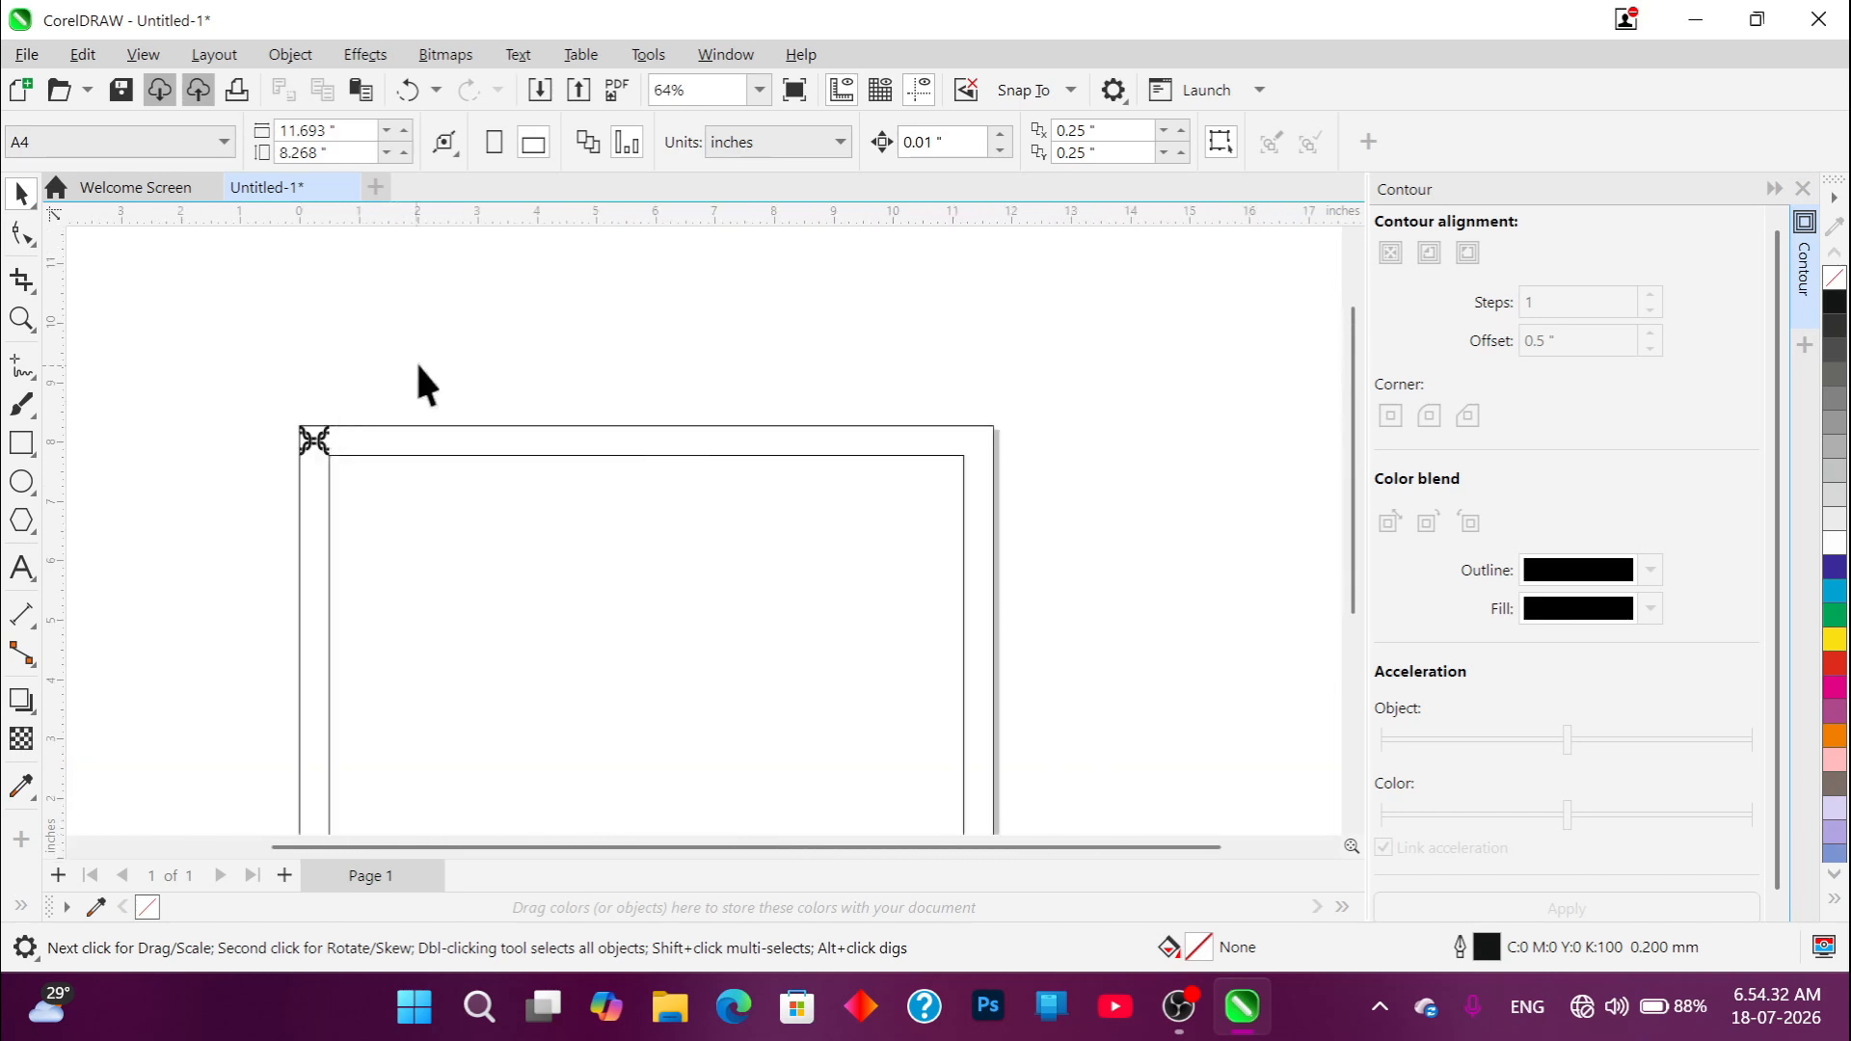
# Step: Add one vertical and one horizontal guideline, and centre both on the page
pyautogui.scroll(2, 452, 499)
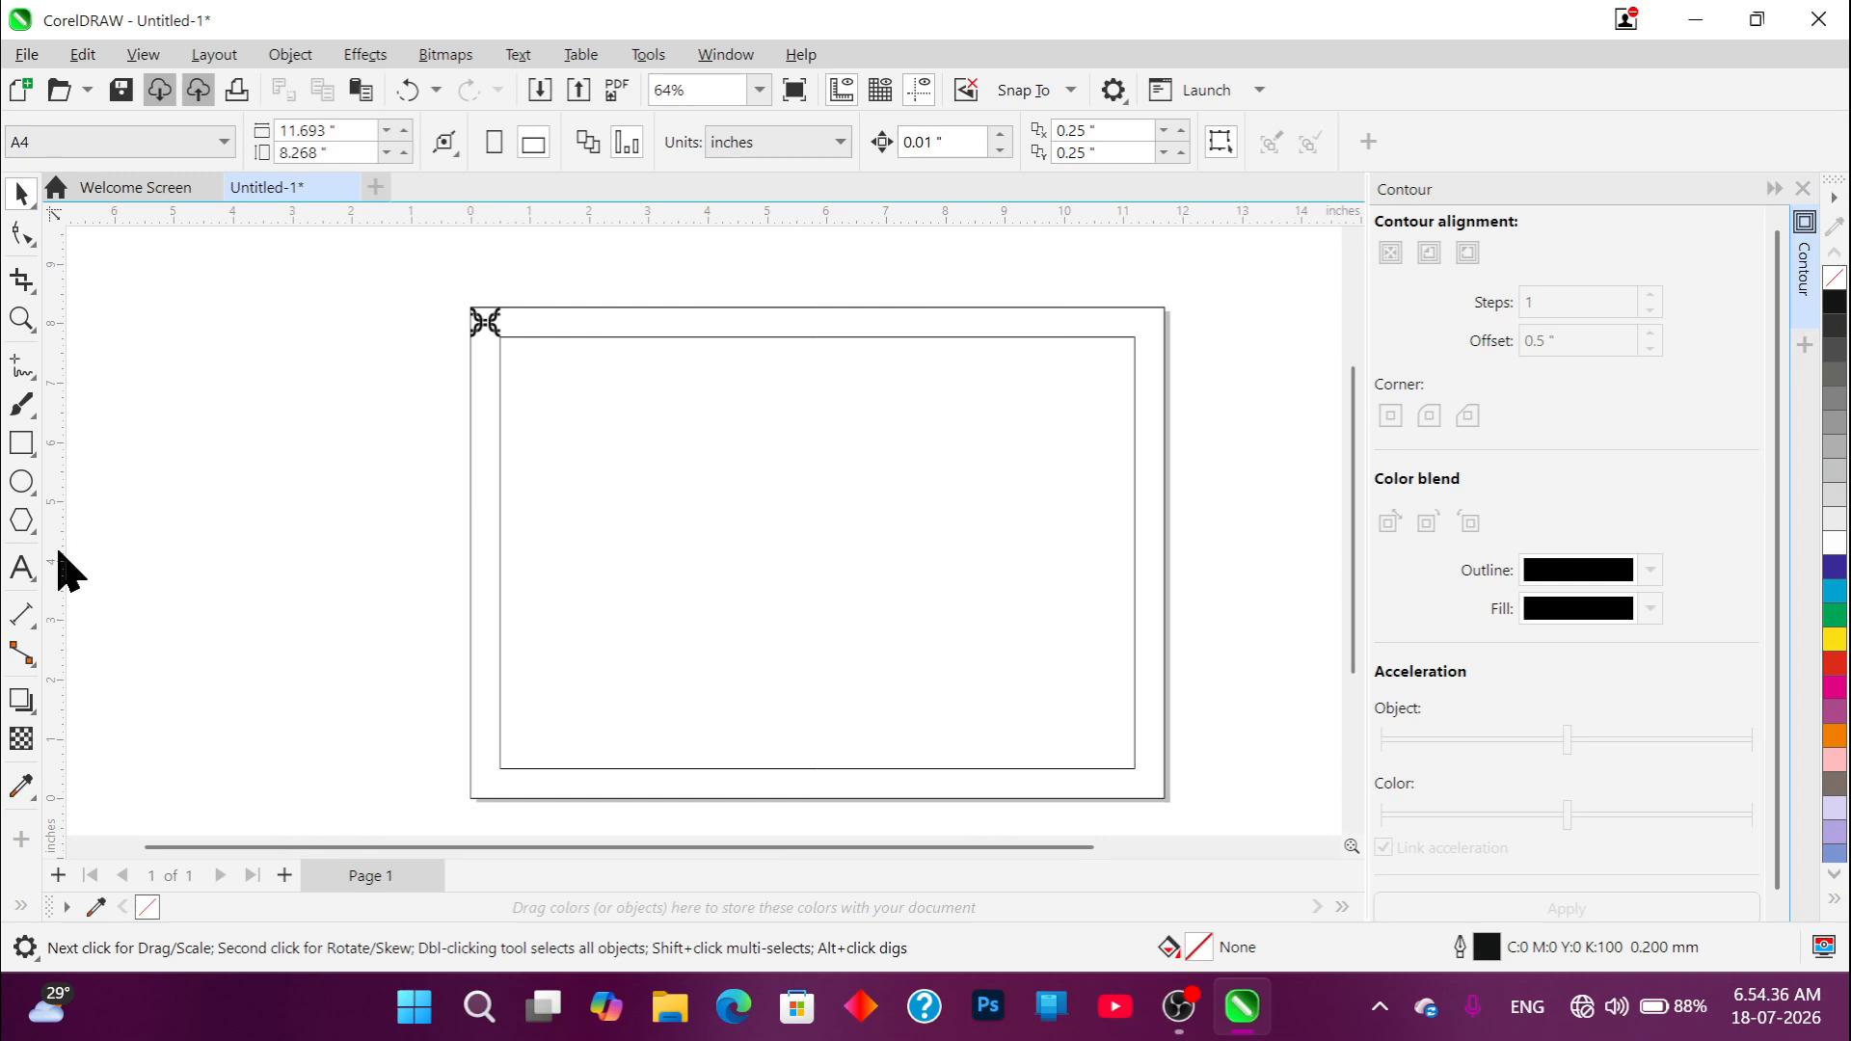
pyautogui.moveTo(55, 552); pyautogui.dragTo(335, 569)
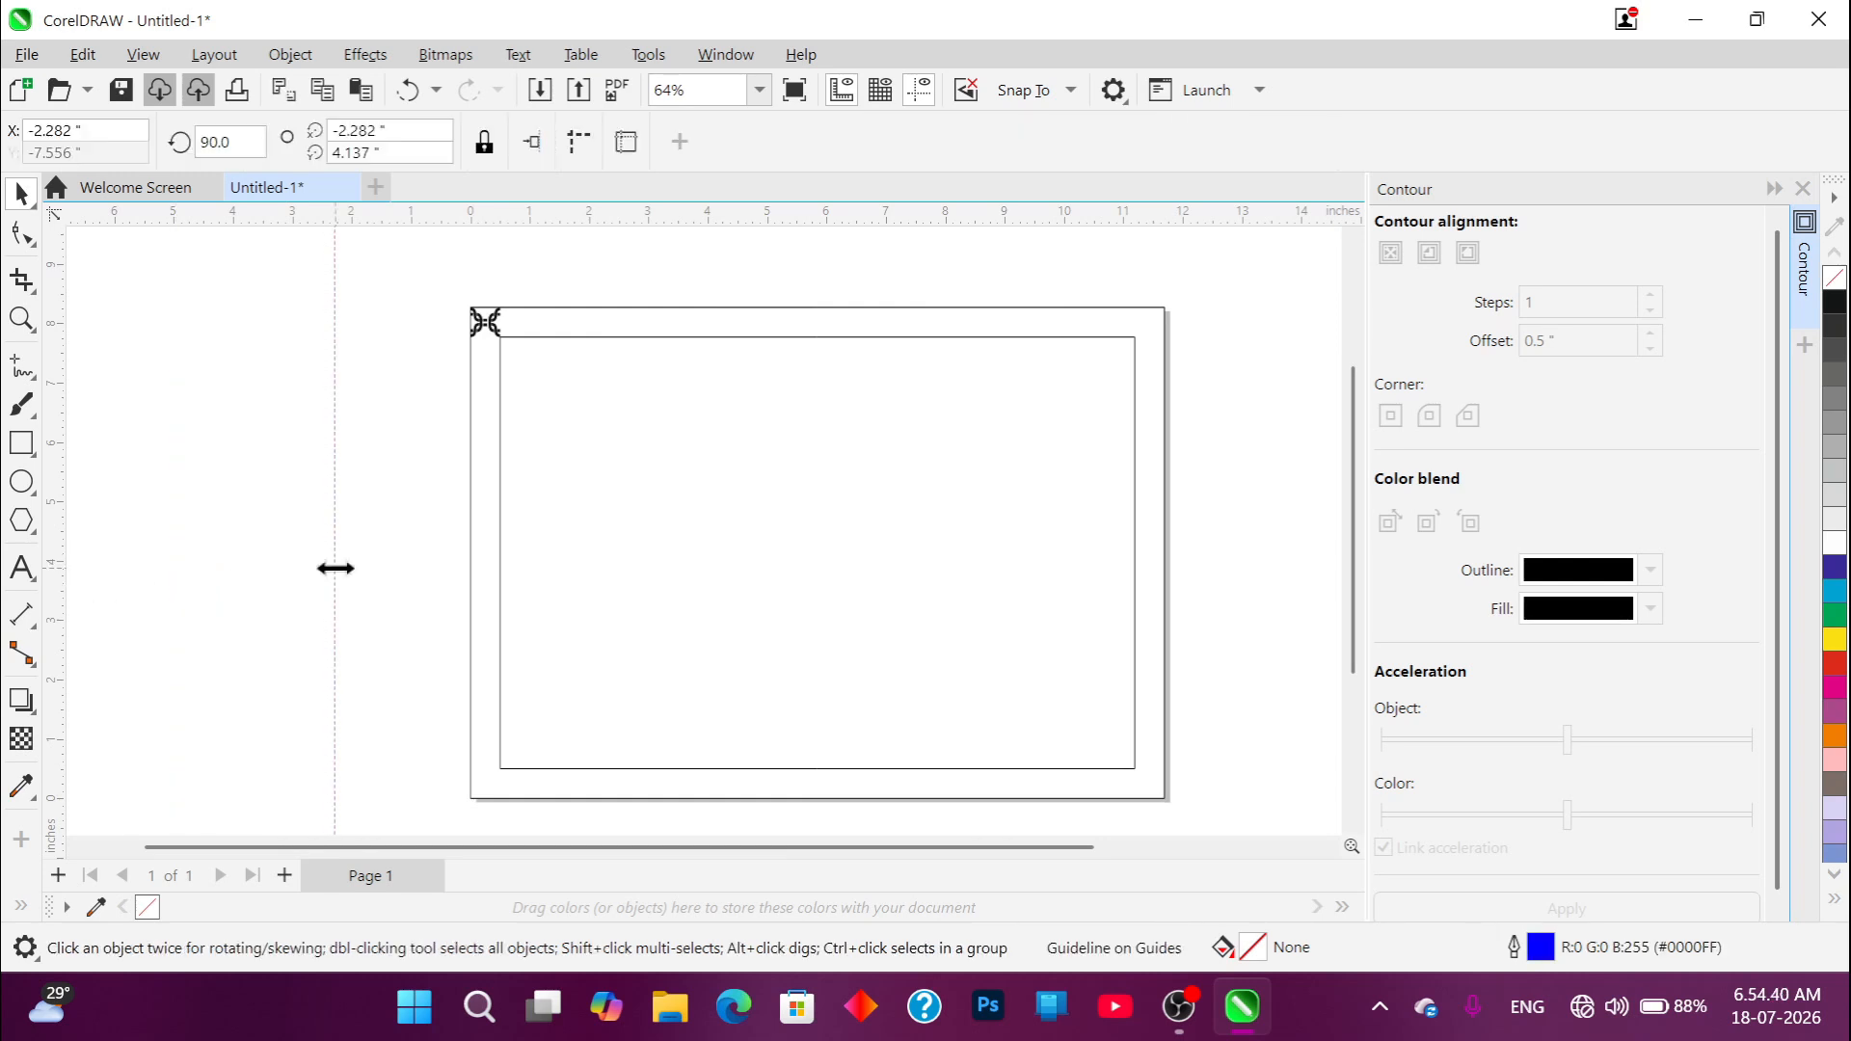
pyautogui.press('p')
pyautogui.scroll(-1, 266, 637)
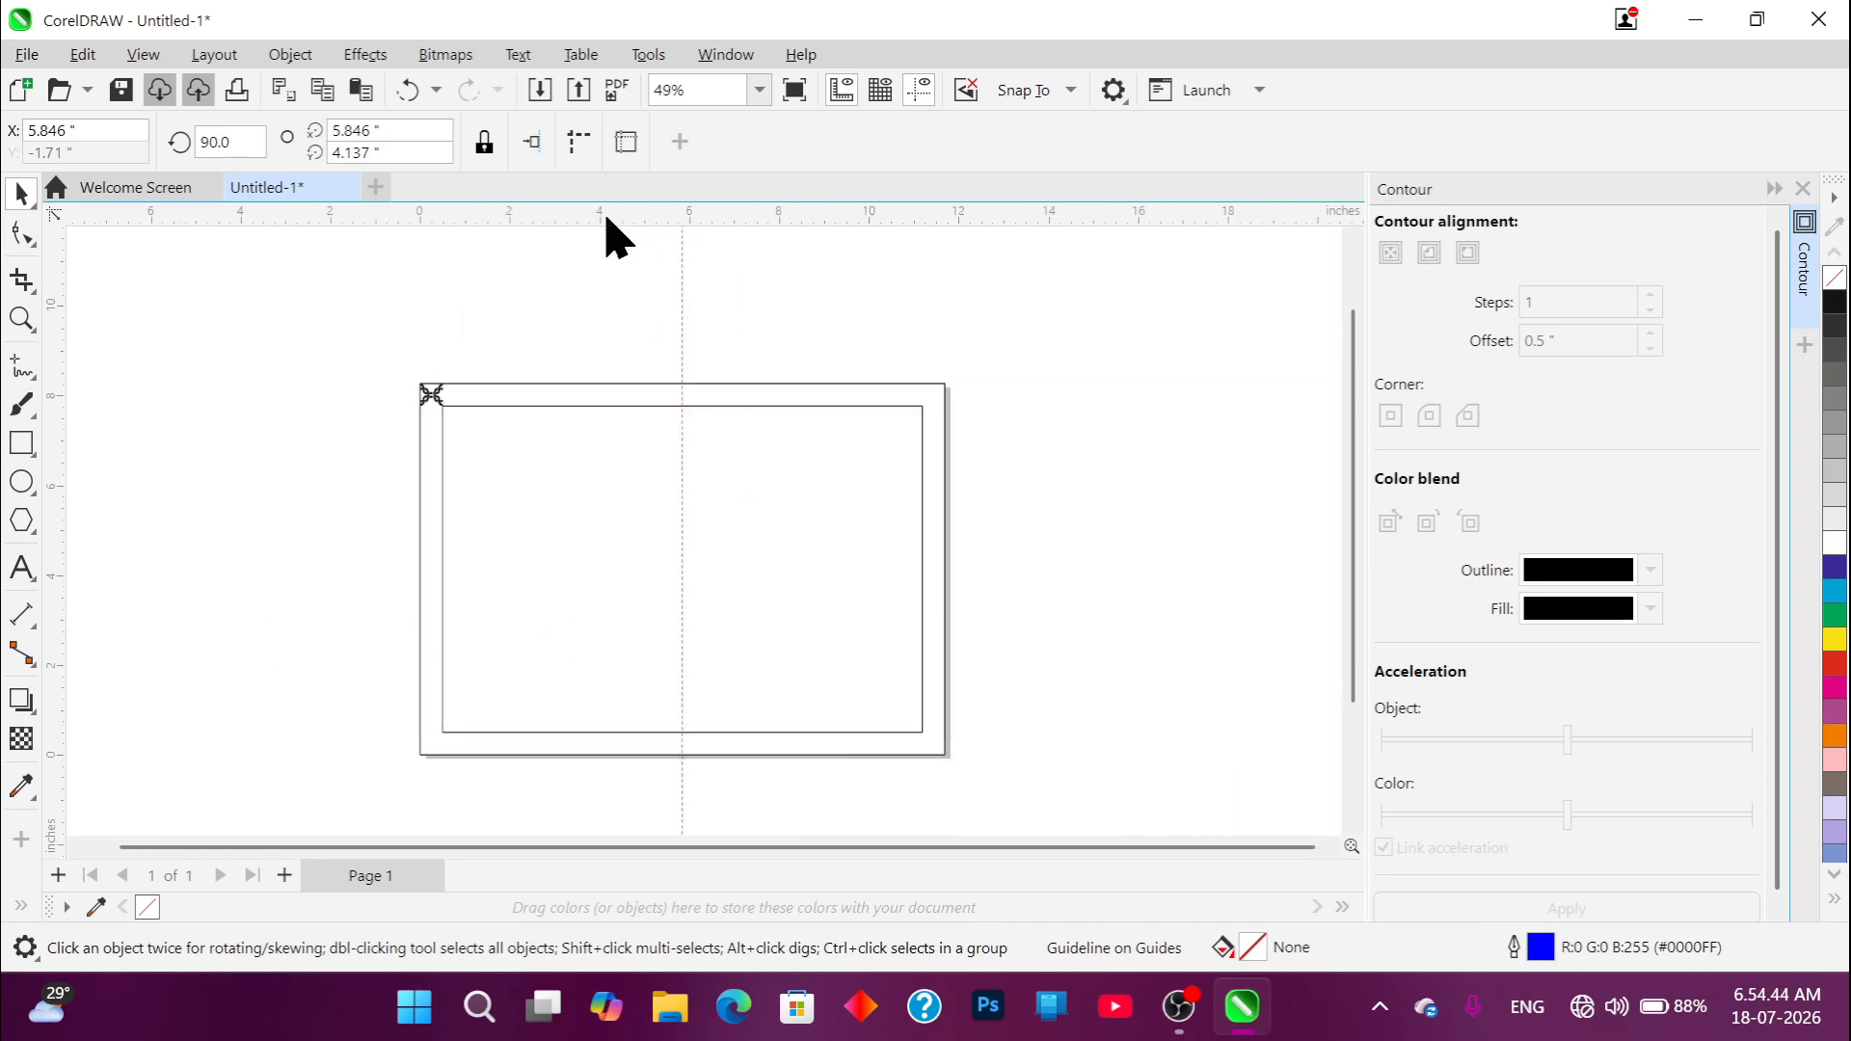
pyautogui.moveTo(606, 224); pyautogui.dragTo(594, 314)
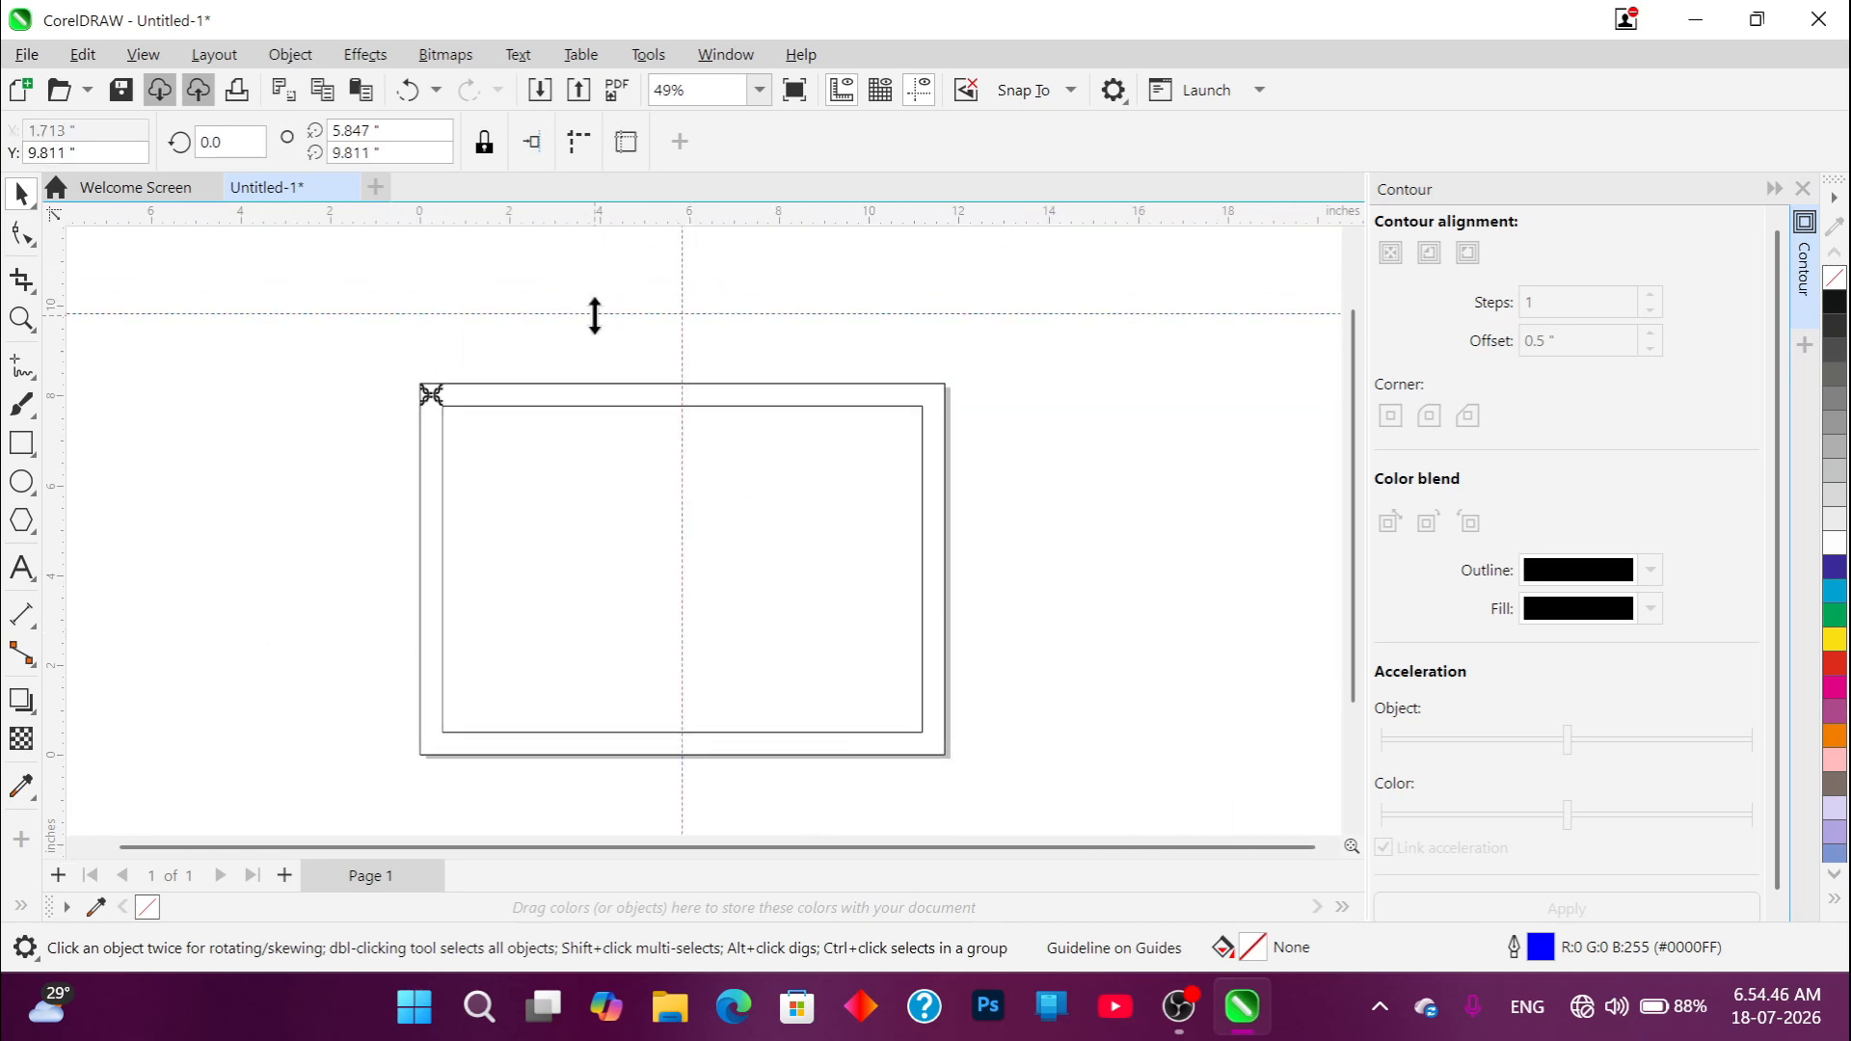
pyautogui.press('Escape')
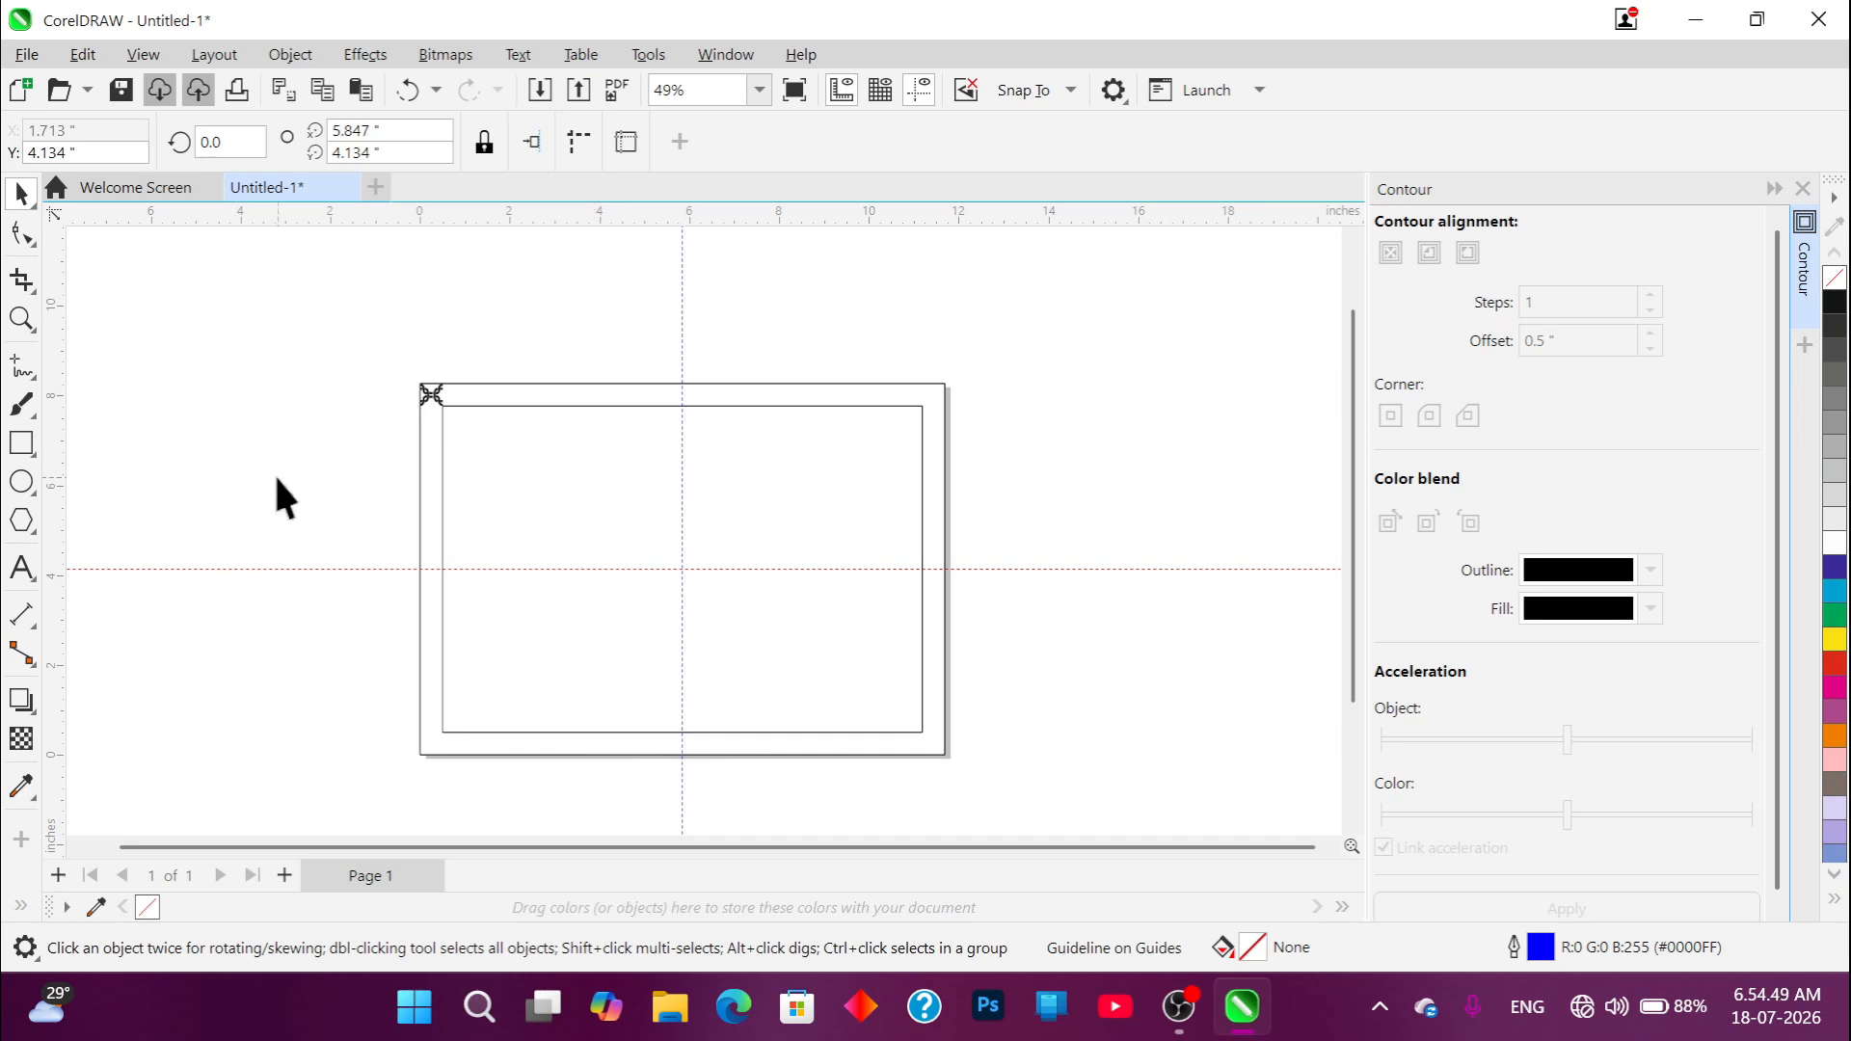
pyautogui.click(276, 469)
# Step: Create a horizontally mirrored copy of the corner chain motif directly adjoining its right side
pyautogui.scroll(2, 494, 390)
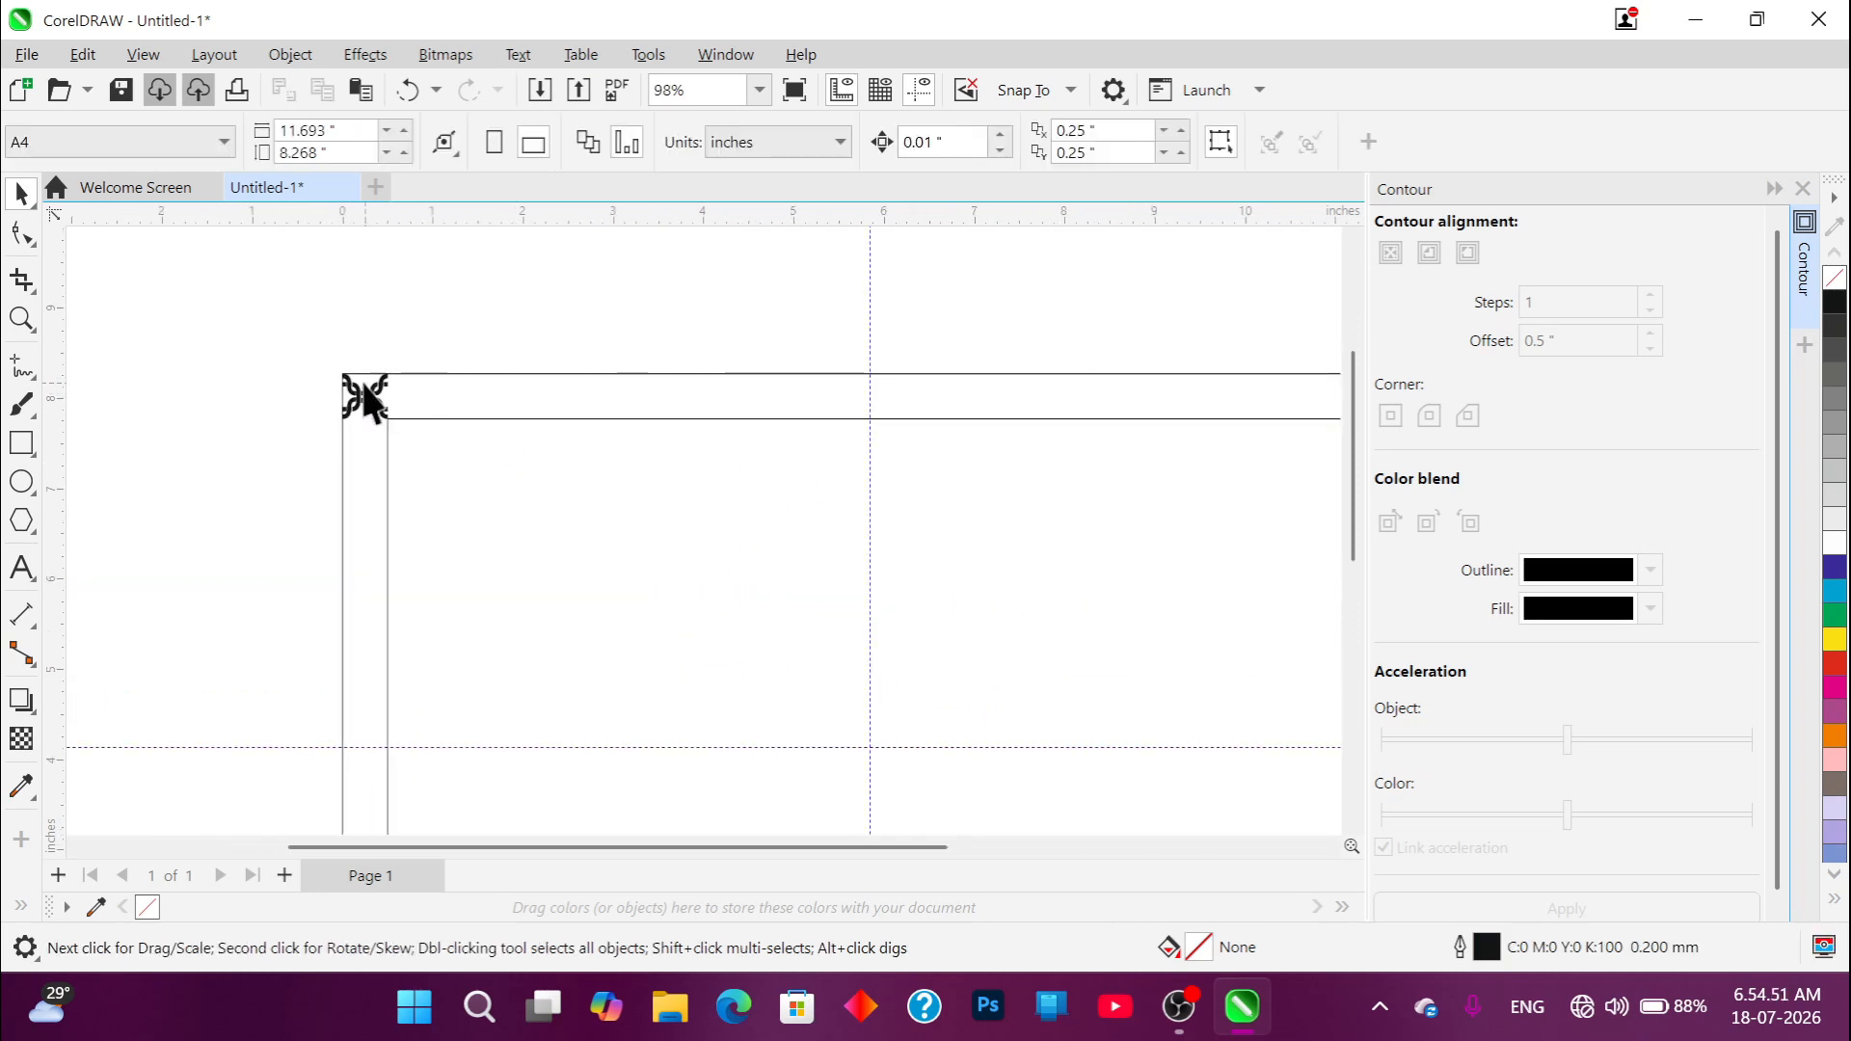
pyautogui.scroll(3, 364, 391)
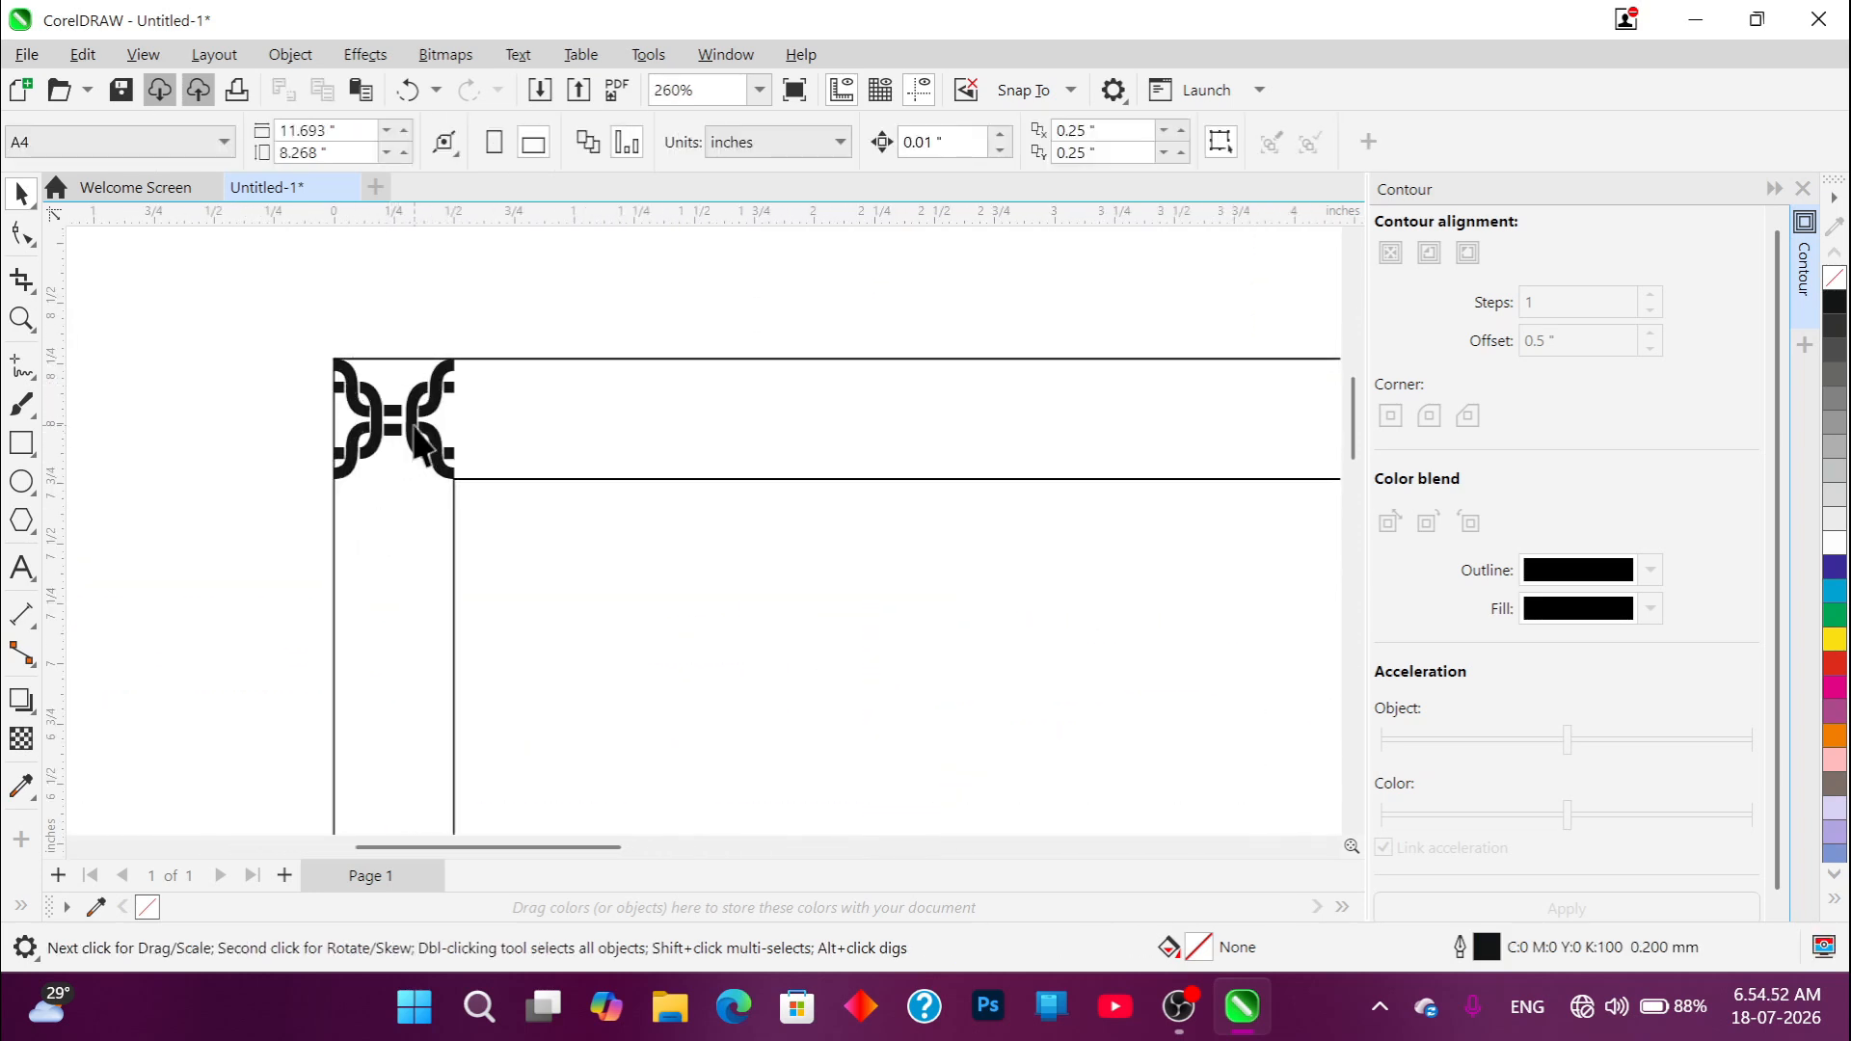
pyautogui.click(417, 447)
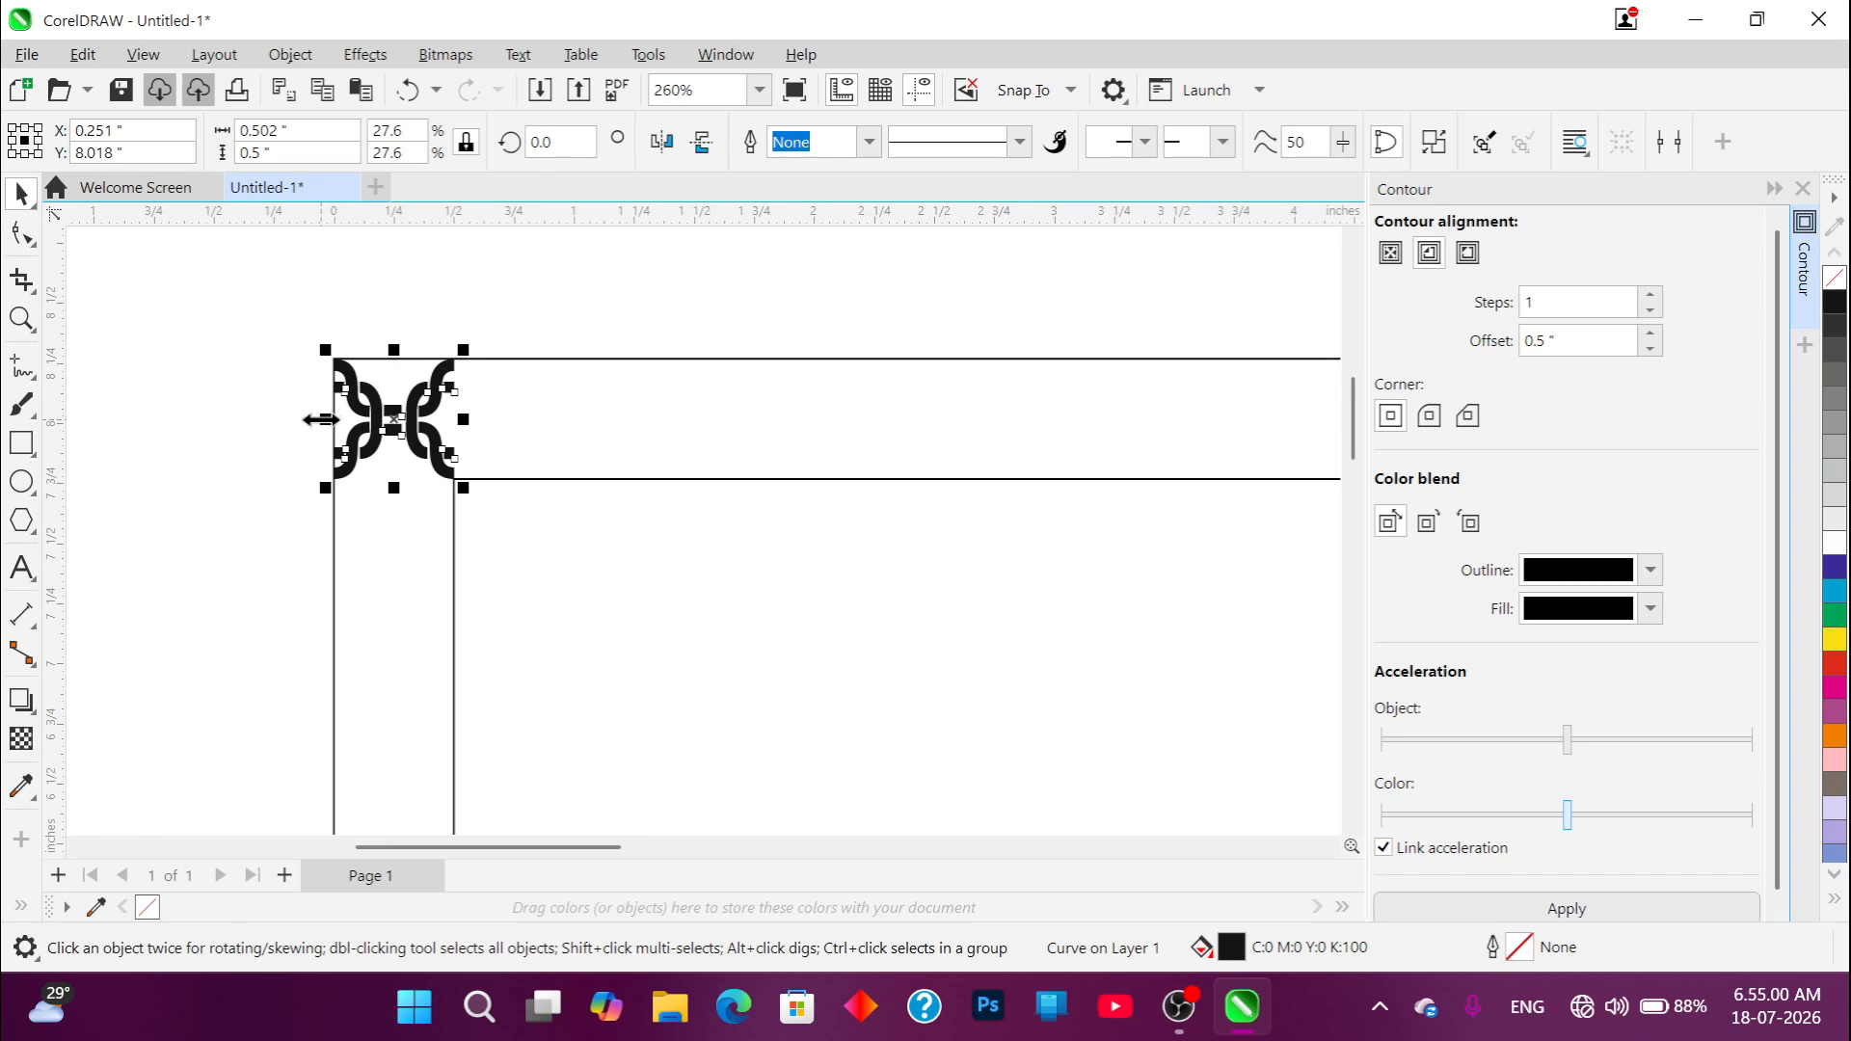
pyautogui.moveTo(319, 419); pyautogui.dragTo(511, 413)
pyautogui.rightClick(511, 412)
pyautogui.scroll(-2, 141, 441)
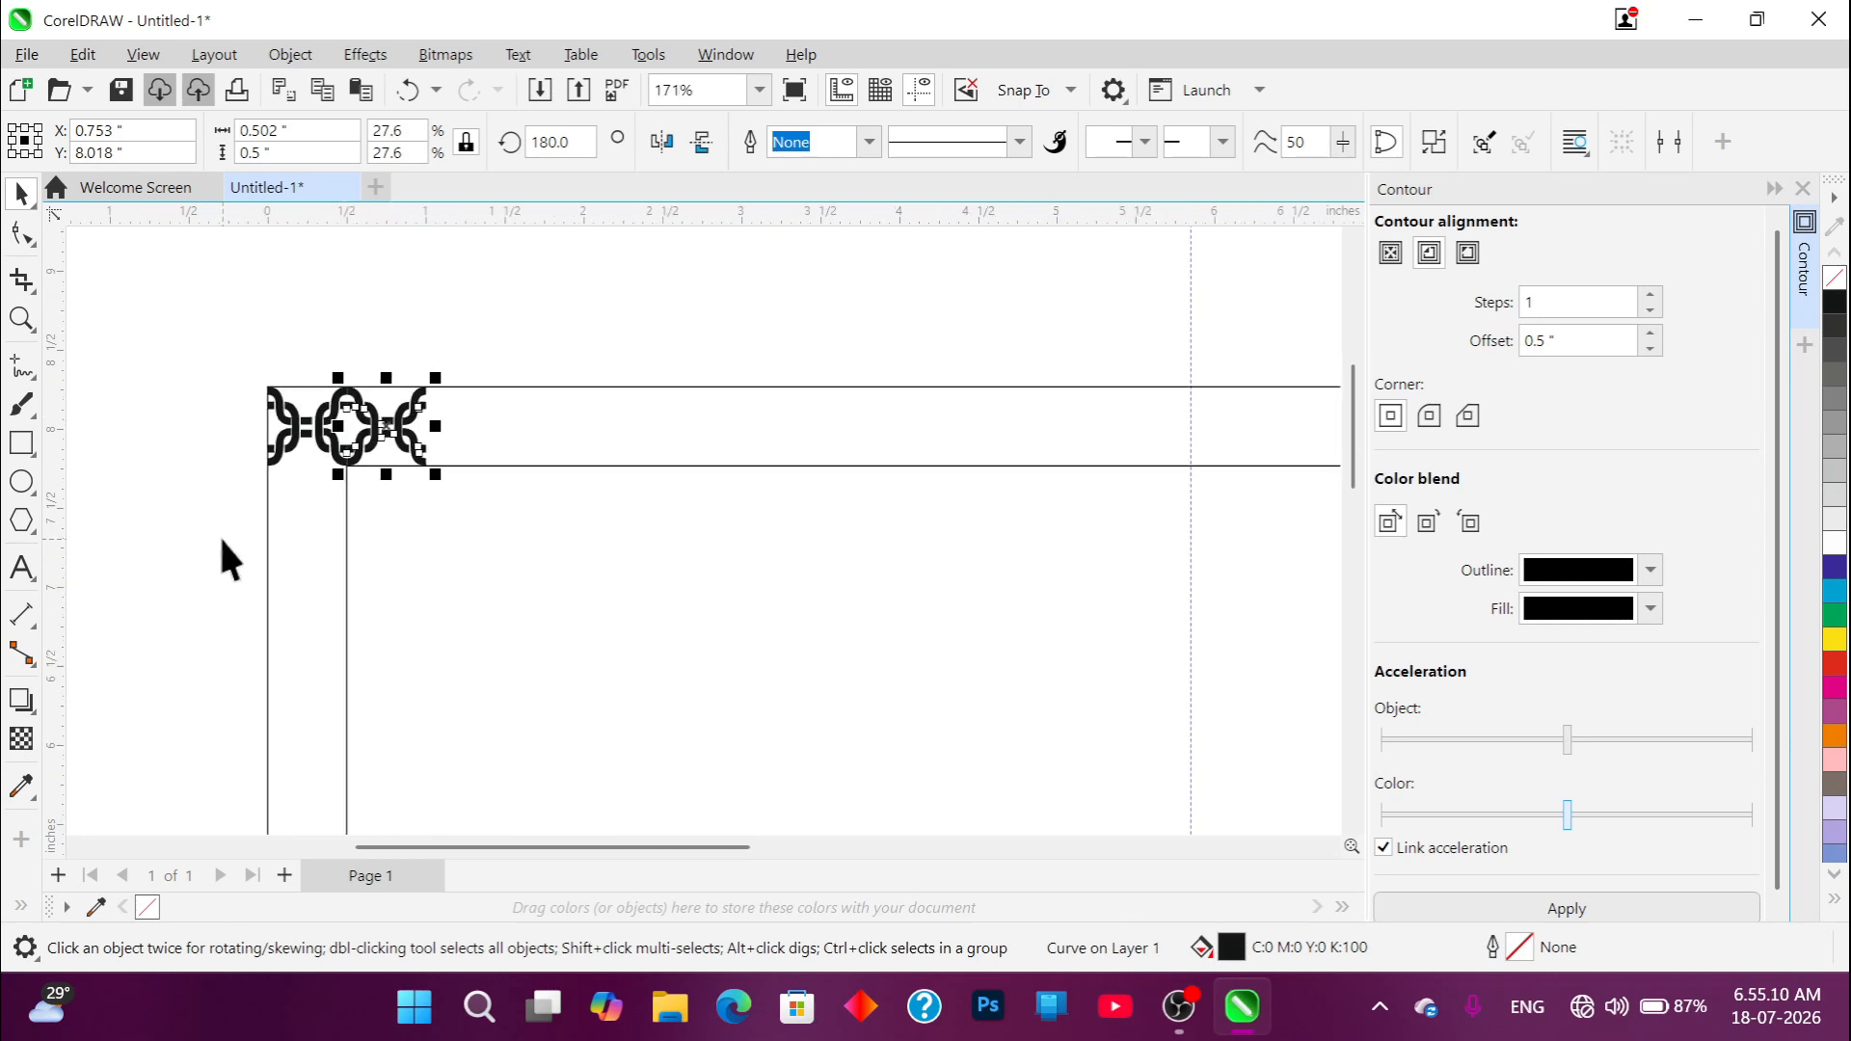
# Step: Repeat the mirrored duplication nine times to extend the chain along the top border towards the vertical guideline
pyautogui.hotkey('ctrl', 'r')
pyautogui.hotkey('ctrl', 'r')
pyautogui.hotkey('ctrl', 'r')
pyautogui.hotkey('ctrl', 'r')
pyautogui.hotkey('ctrl', 'r')
pyautogui.hotkey('ctrl', 'r')
pyautogui.hotkey('ctrl', 'r')
pyautogui.hotkey('ctrl', 'r')
pyautogui.hotkey('ctrl', 'r')
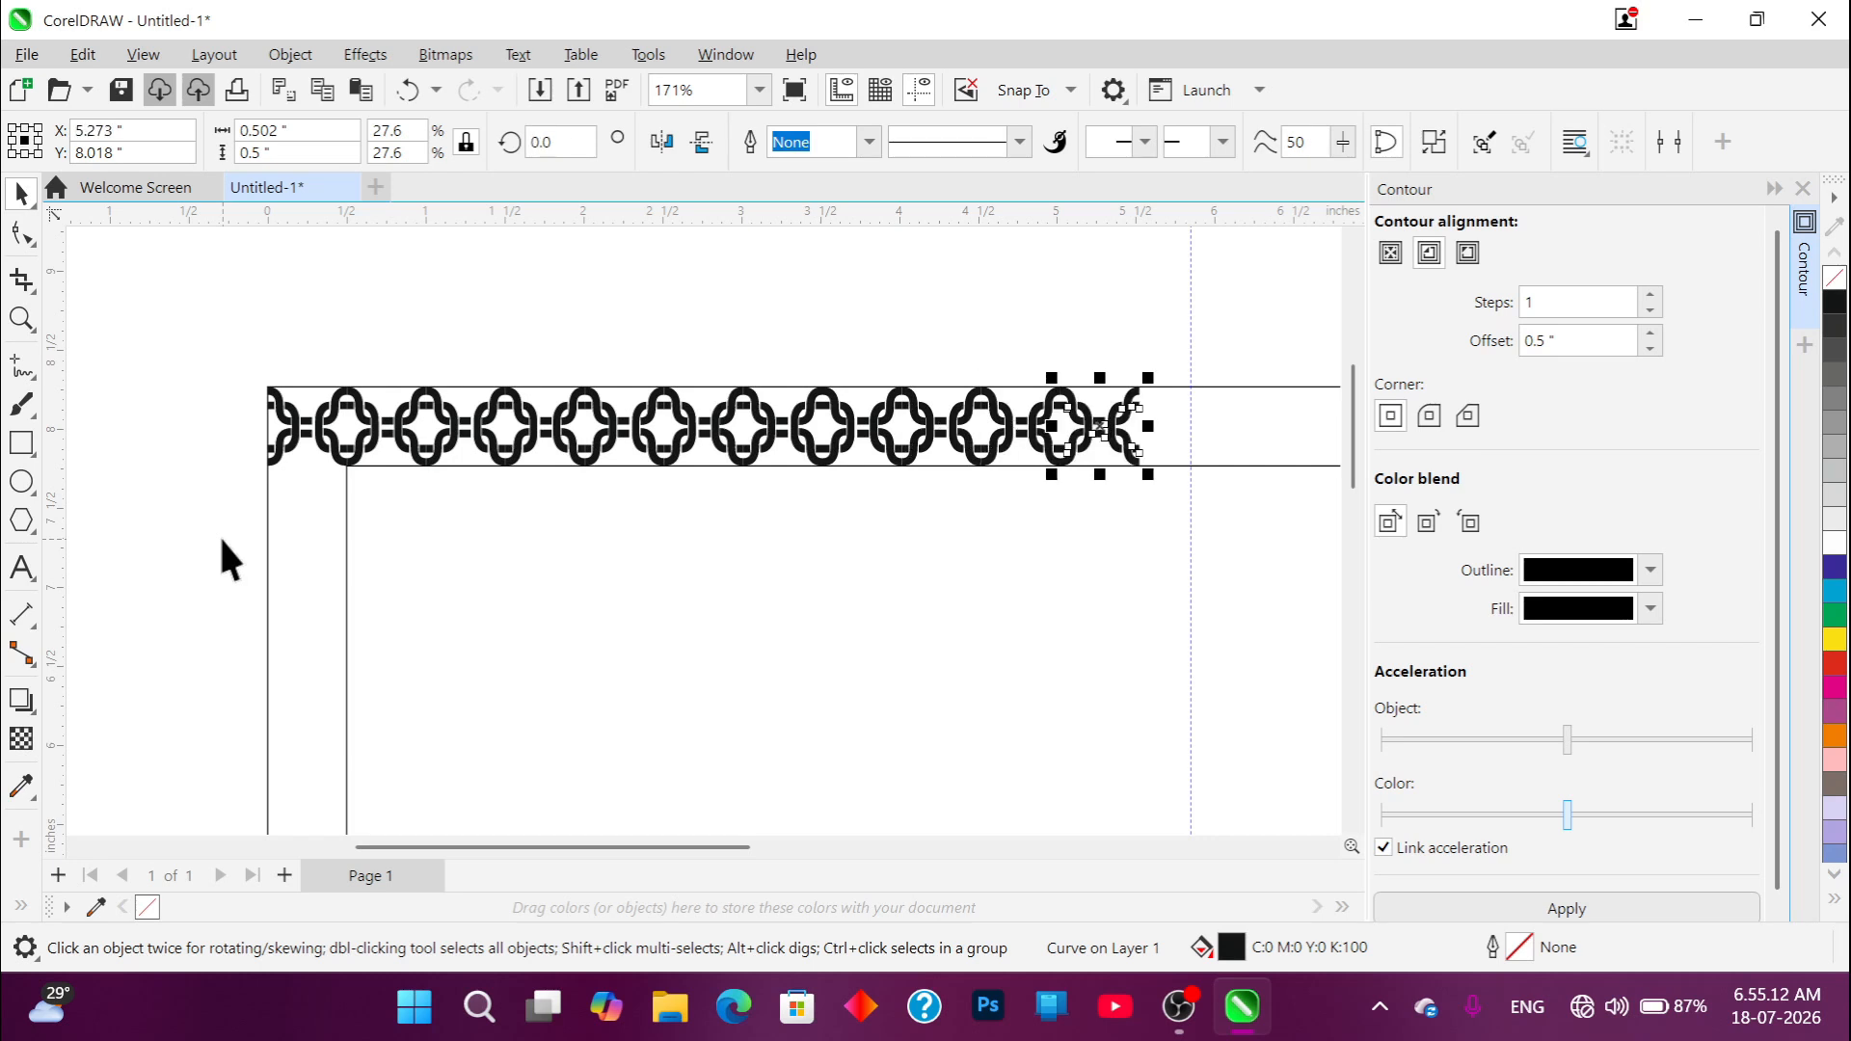
# Step: Add one more mirrored copy to the right end of the top chain so it extends past the vertical guideline
pyautogui.hotkey('ctrl', 'r')
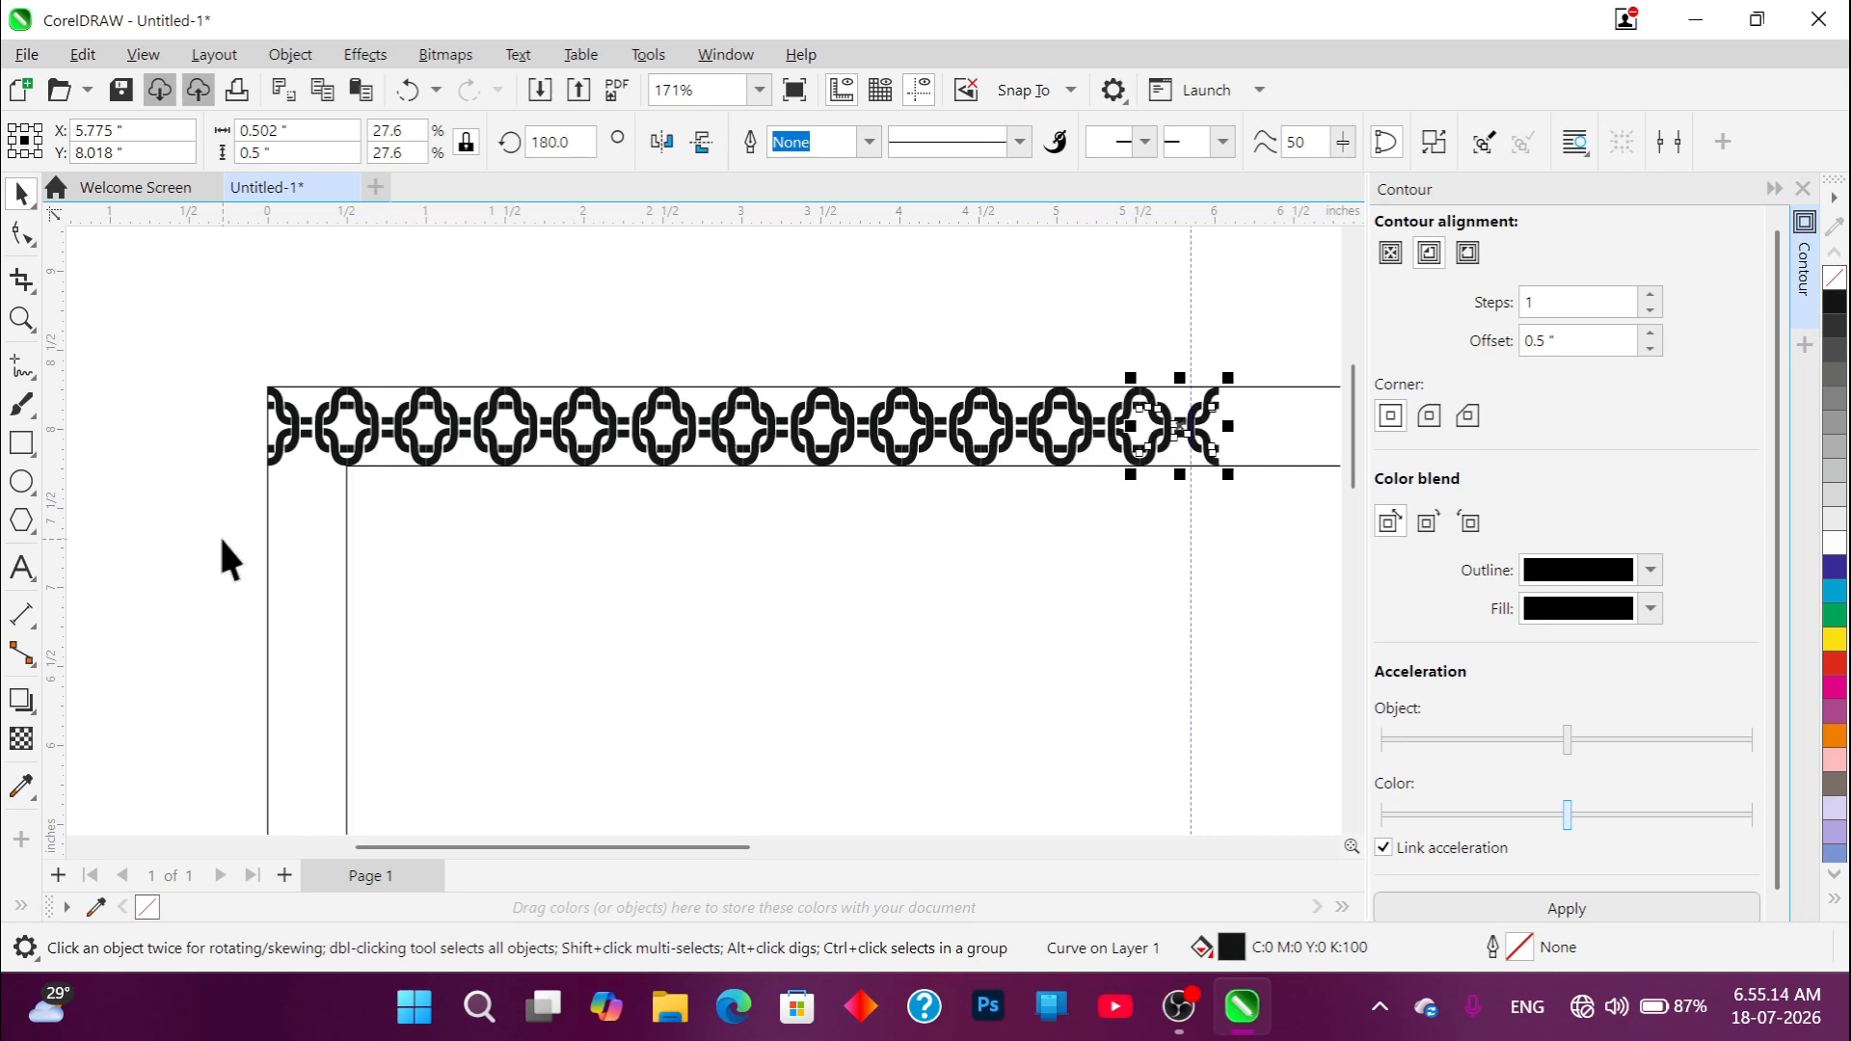
pyautogui.scroll(-2, 434, 448)
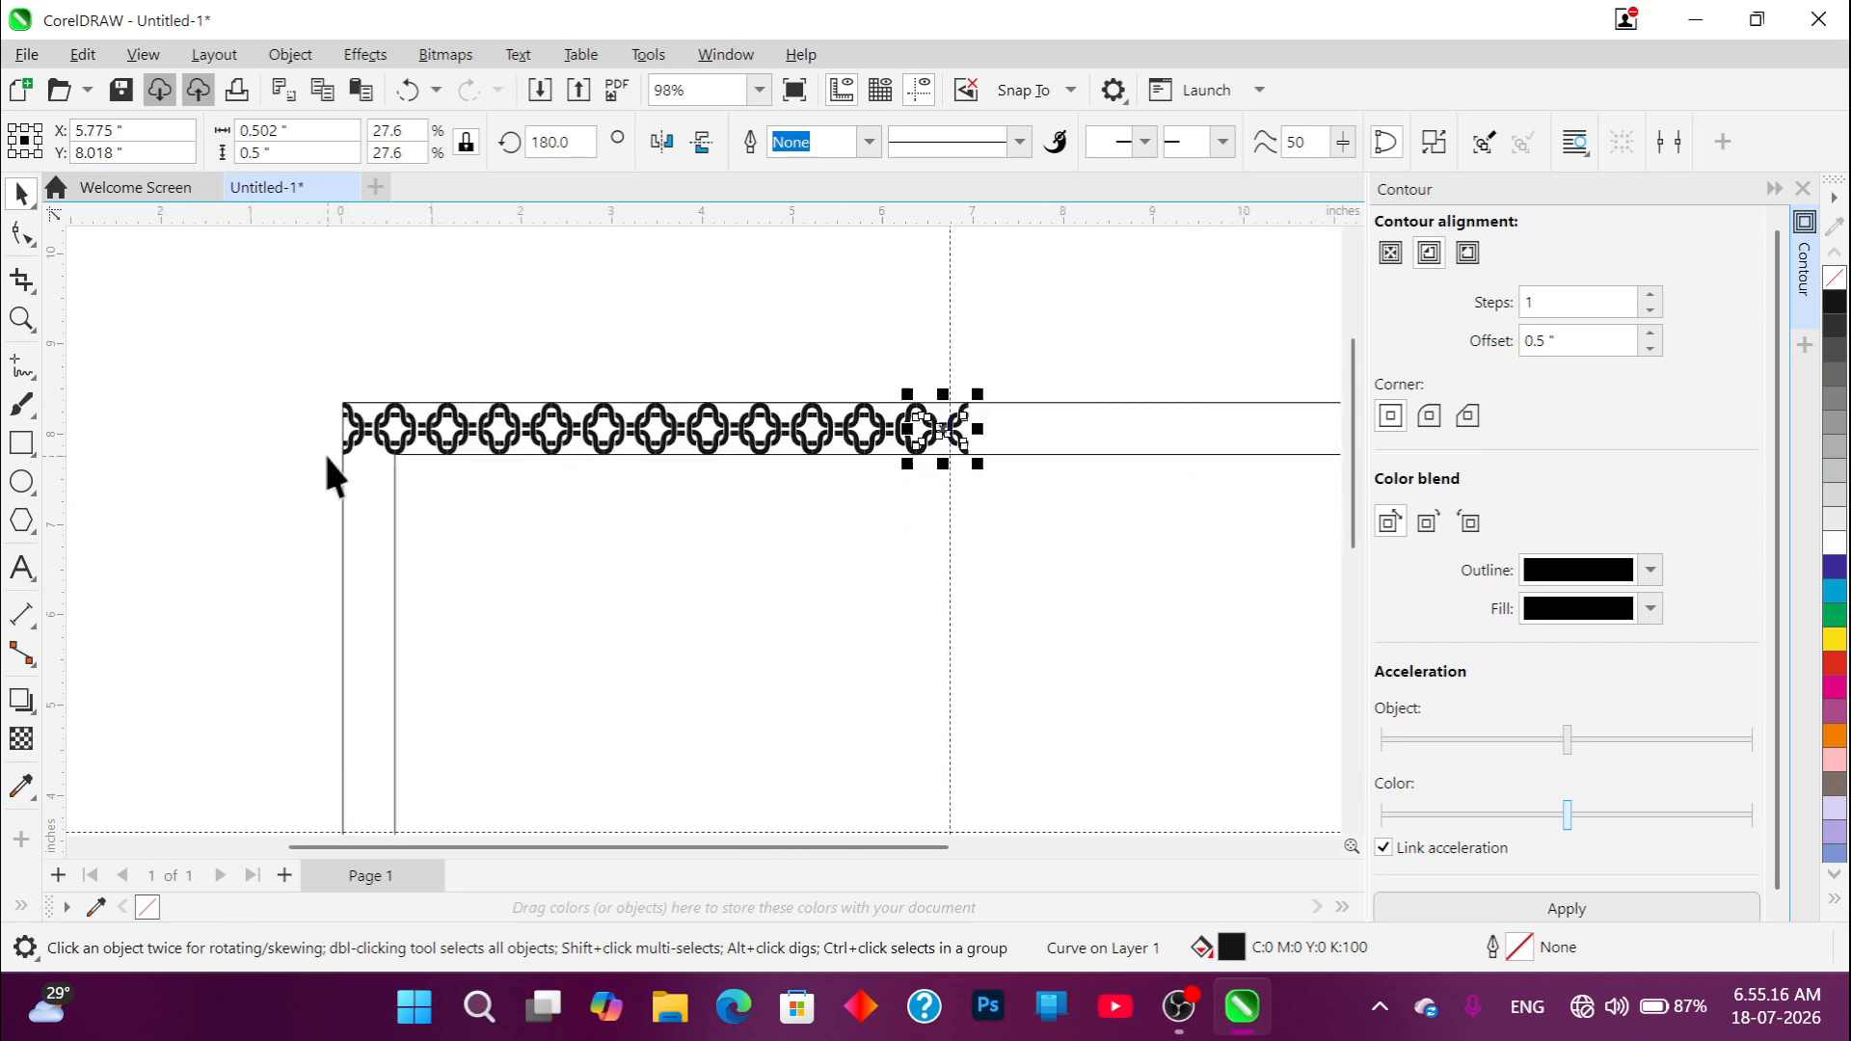
pyautogui.scroll(2, 328, 457)
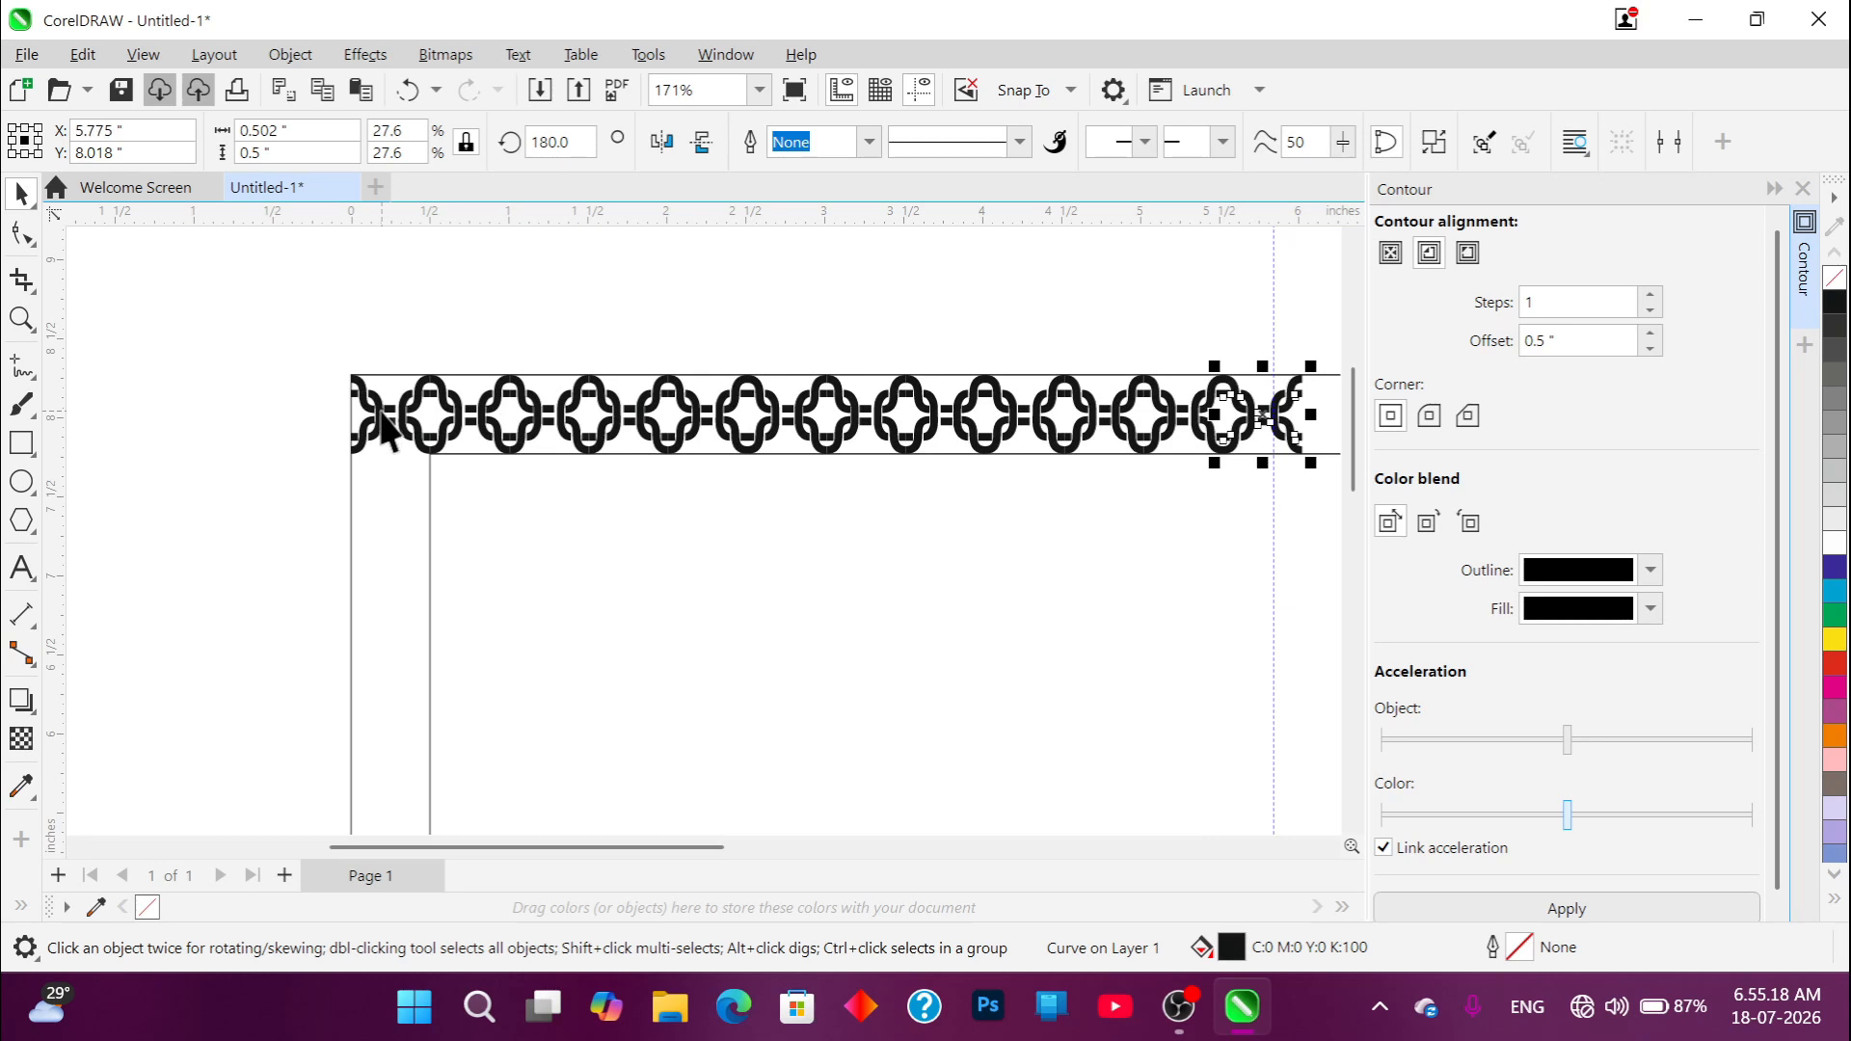
# Step: Duplicate the corner chain motif in place and rotate the copy 90 degrees
pyautogui.click(383, 424)
pyautogui.scroll(4, 378, 417)
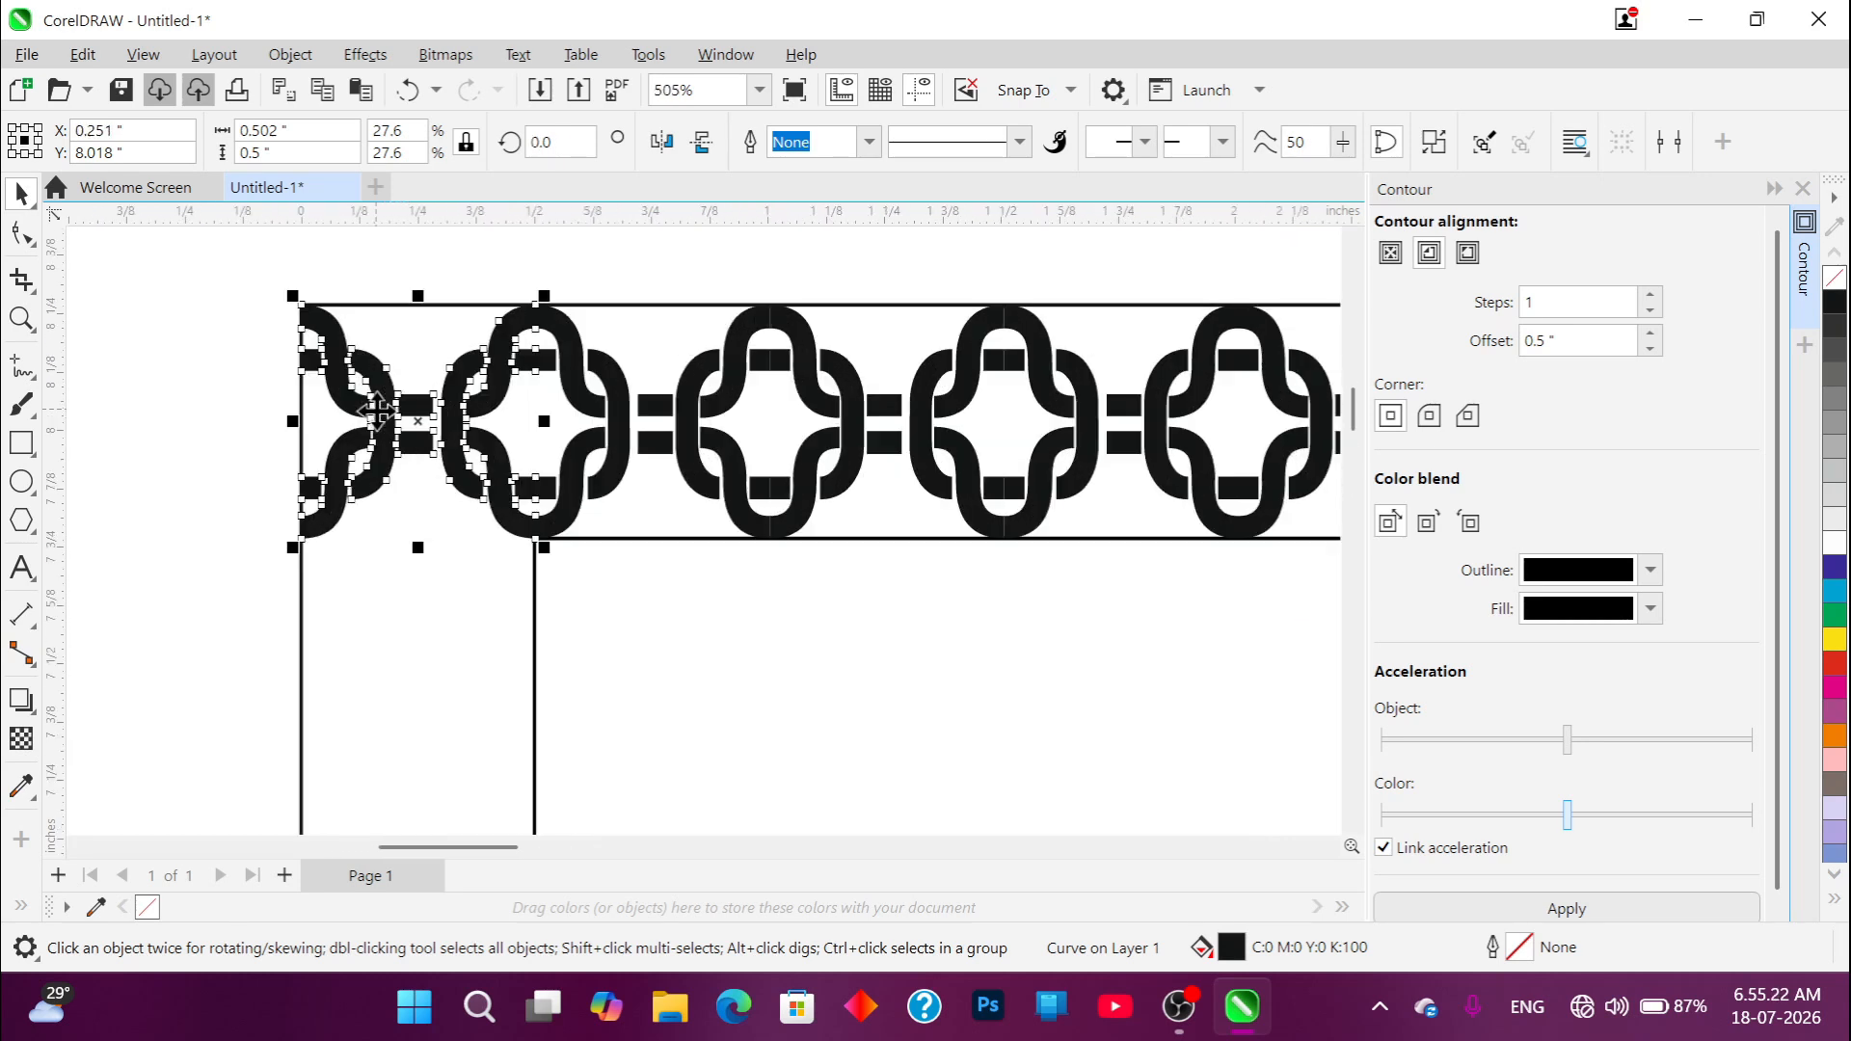
pyautogui.scroll(-2, 382, 548)
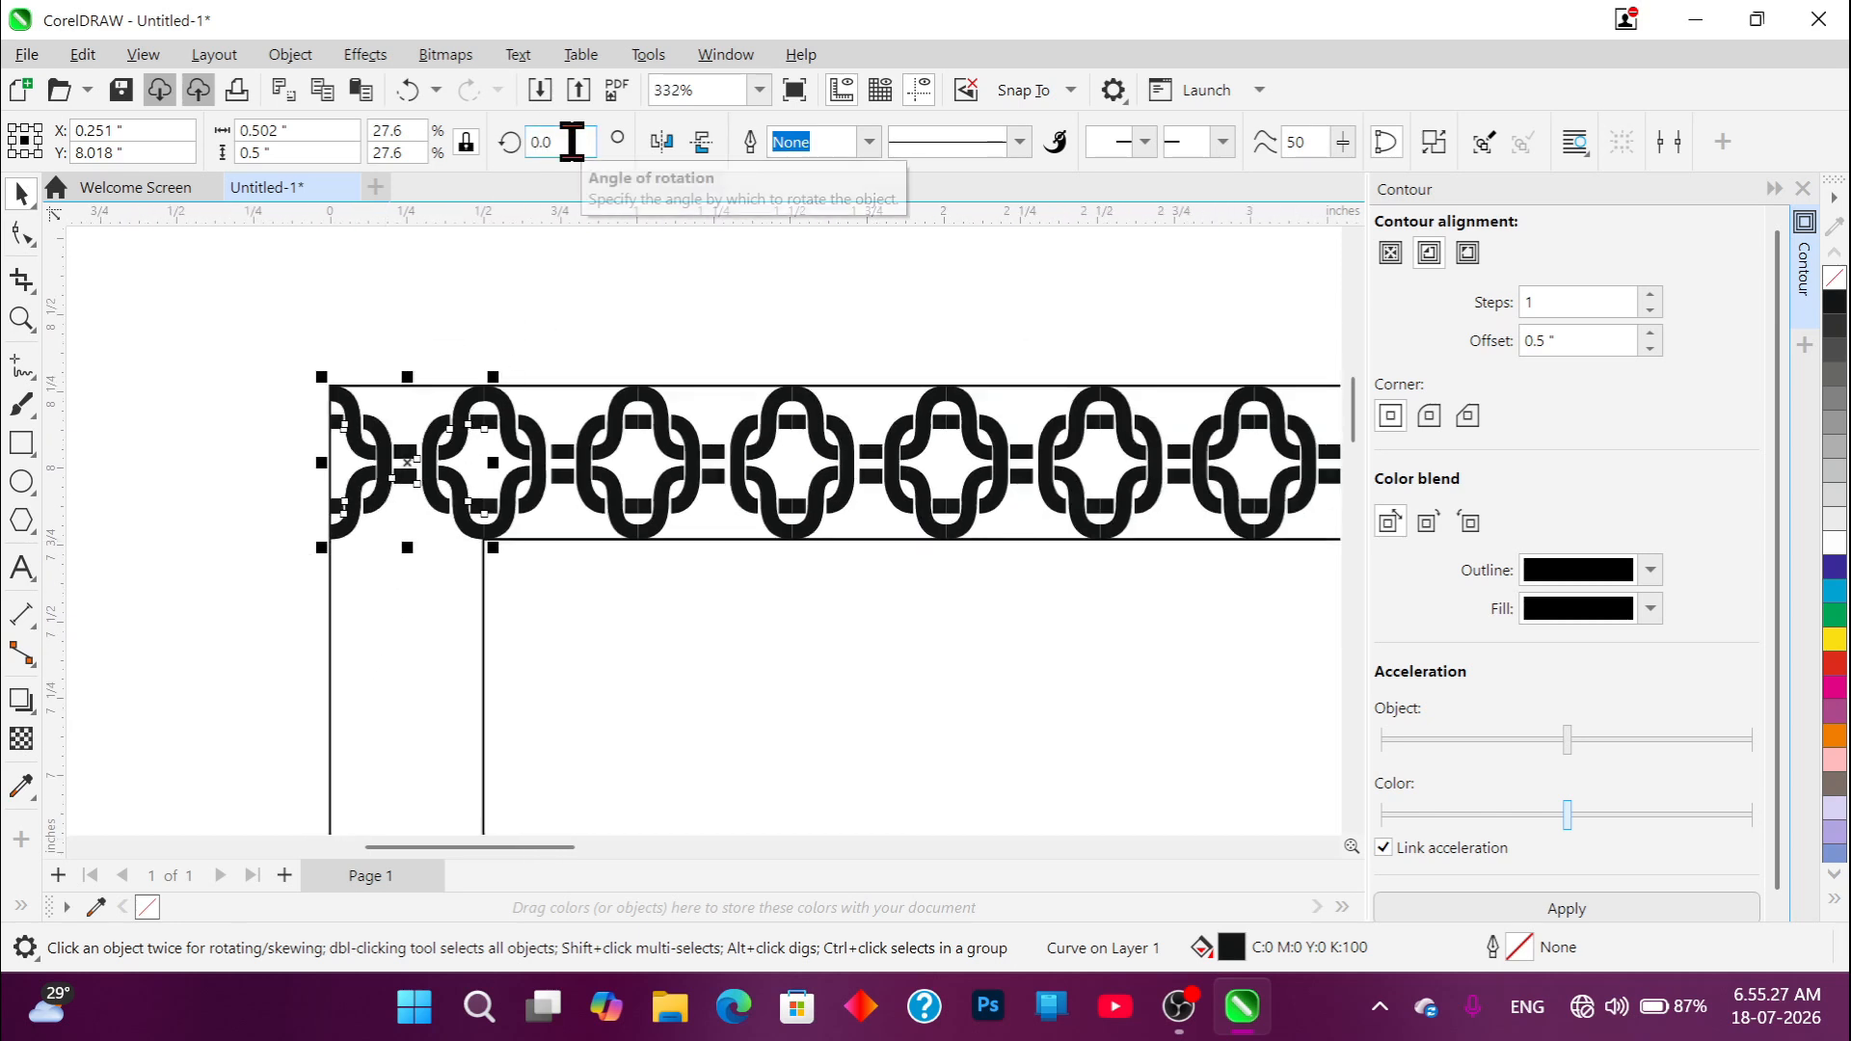
pyautogui.click(571, 141)
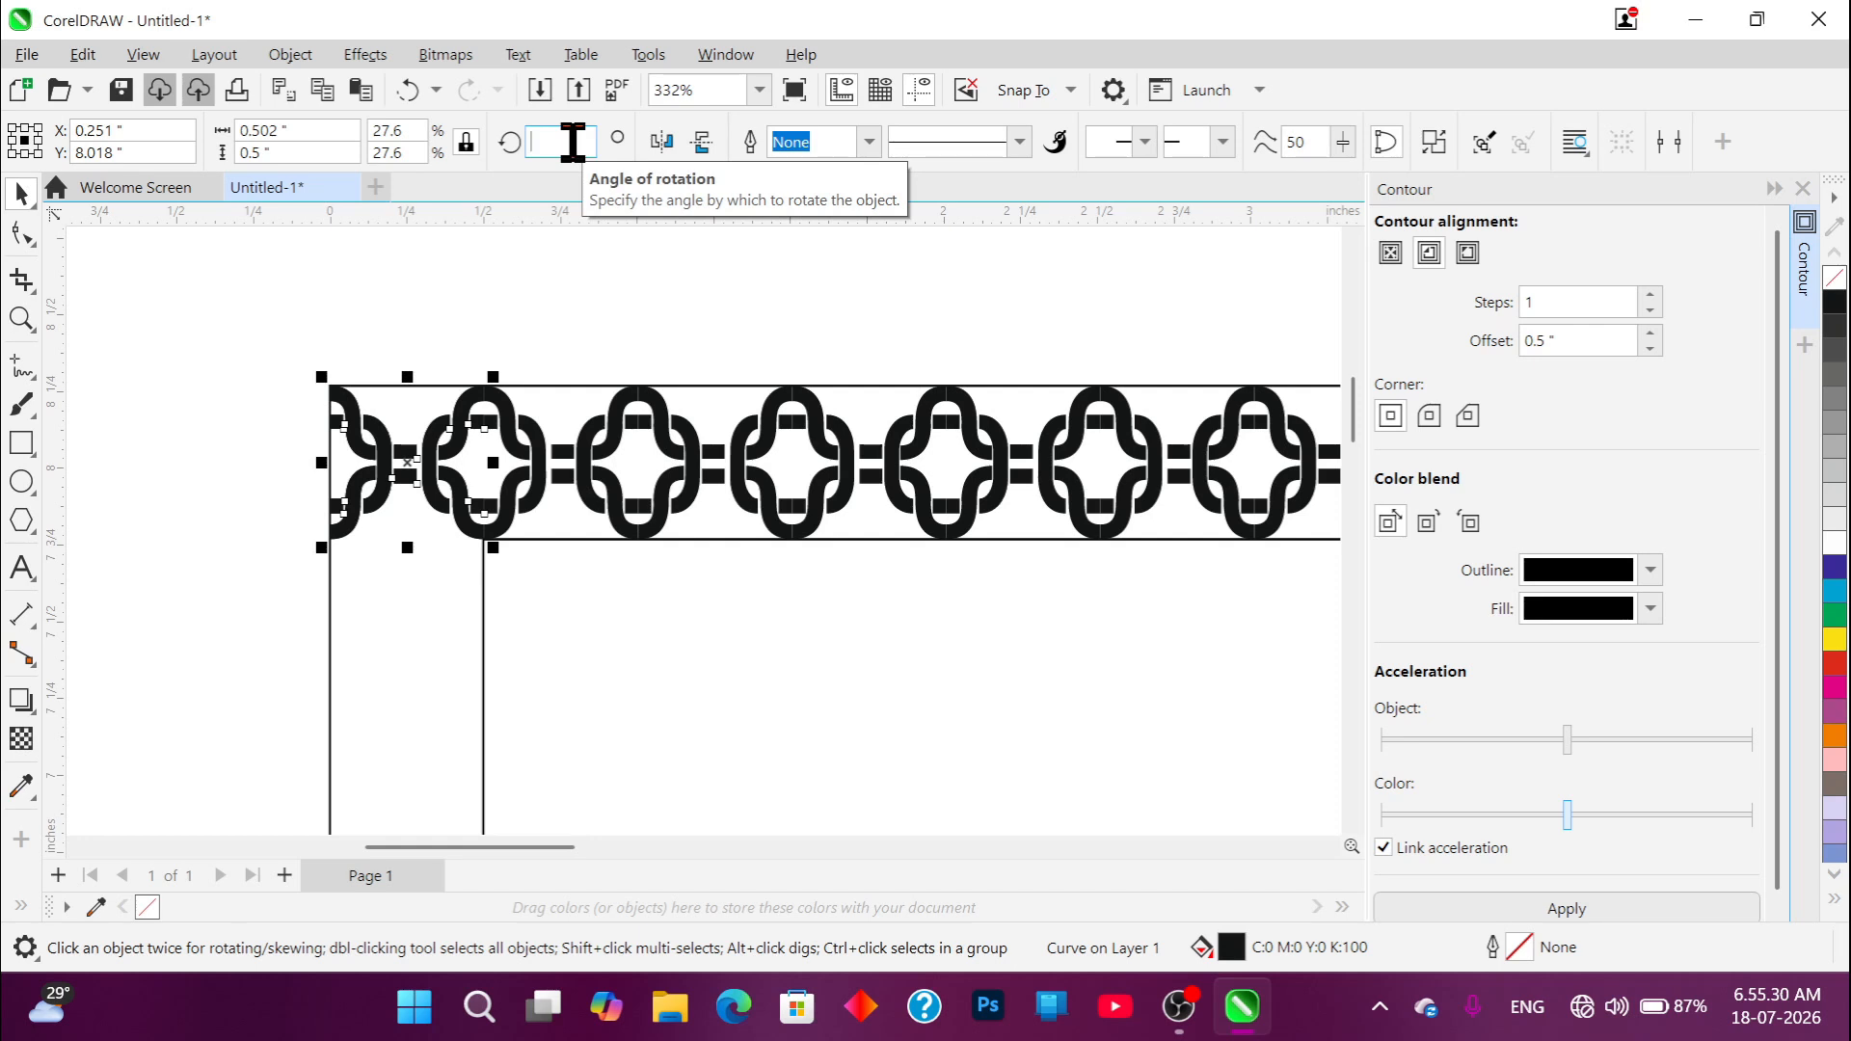
pyautogui.write('90')
pyautogui.press('Return')
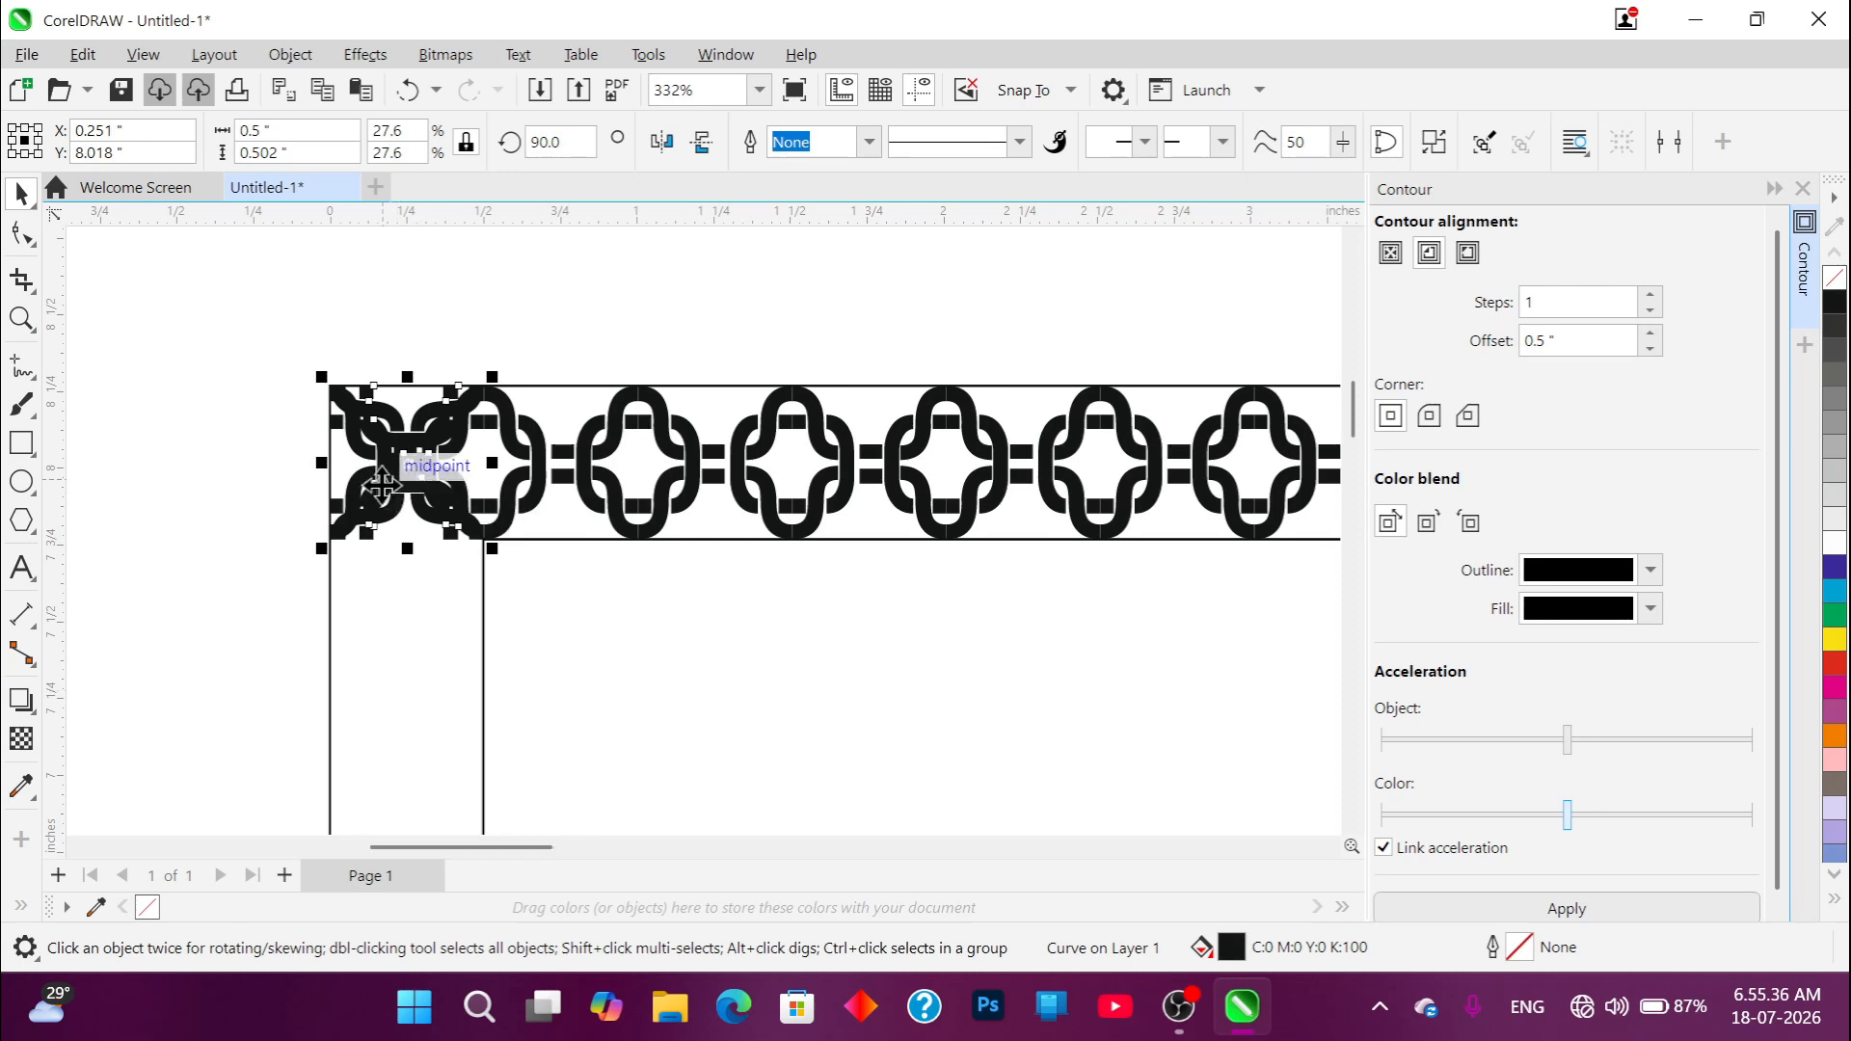
pyautogui.scroll(2, 381, 485)
pyautogui.scroll(-1, 382, 485)
pyautogui.scroll(2, 376, 496)
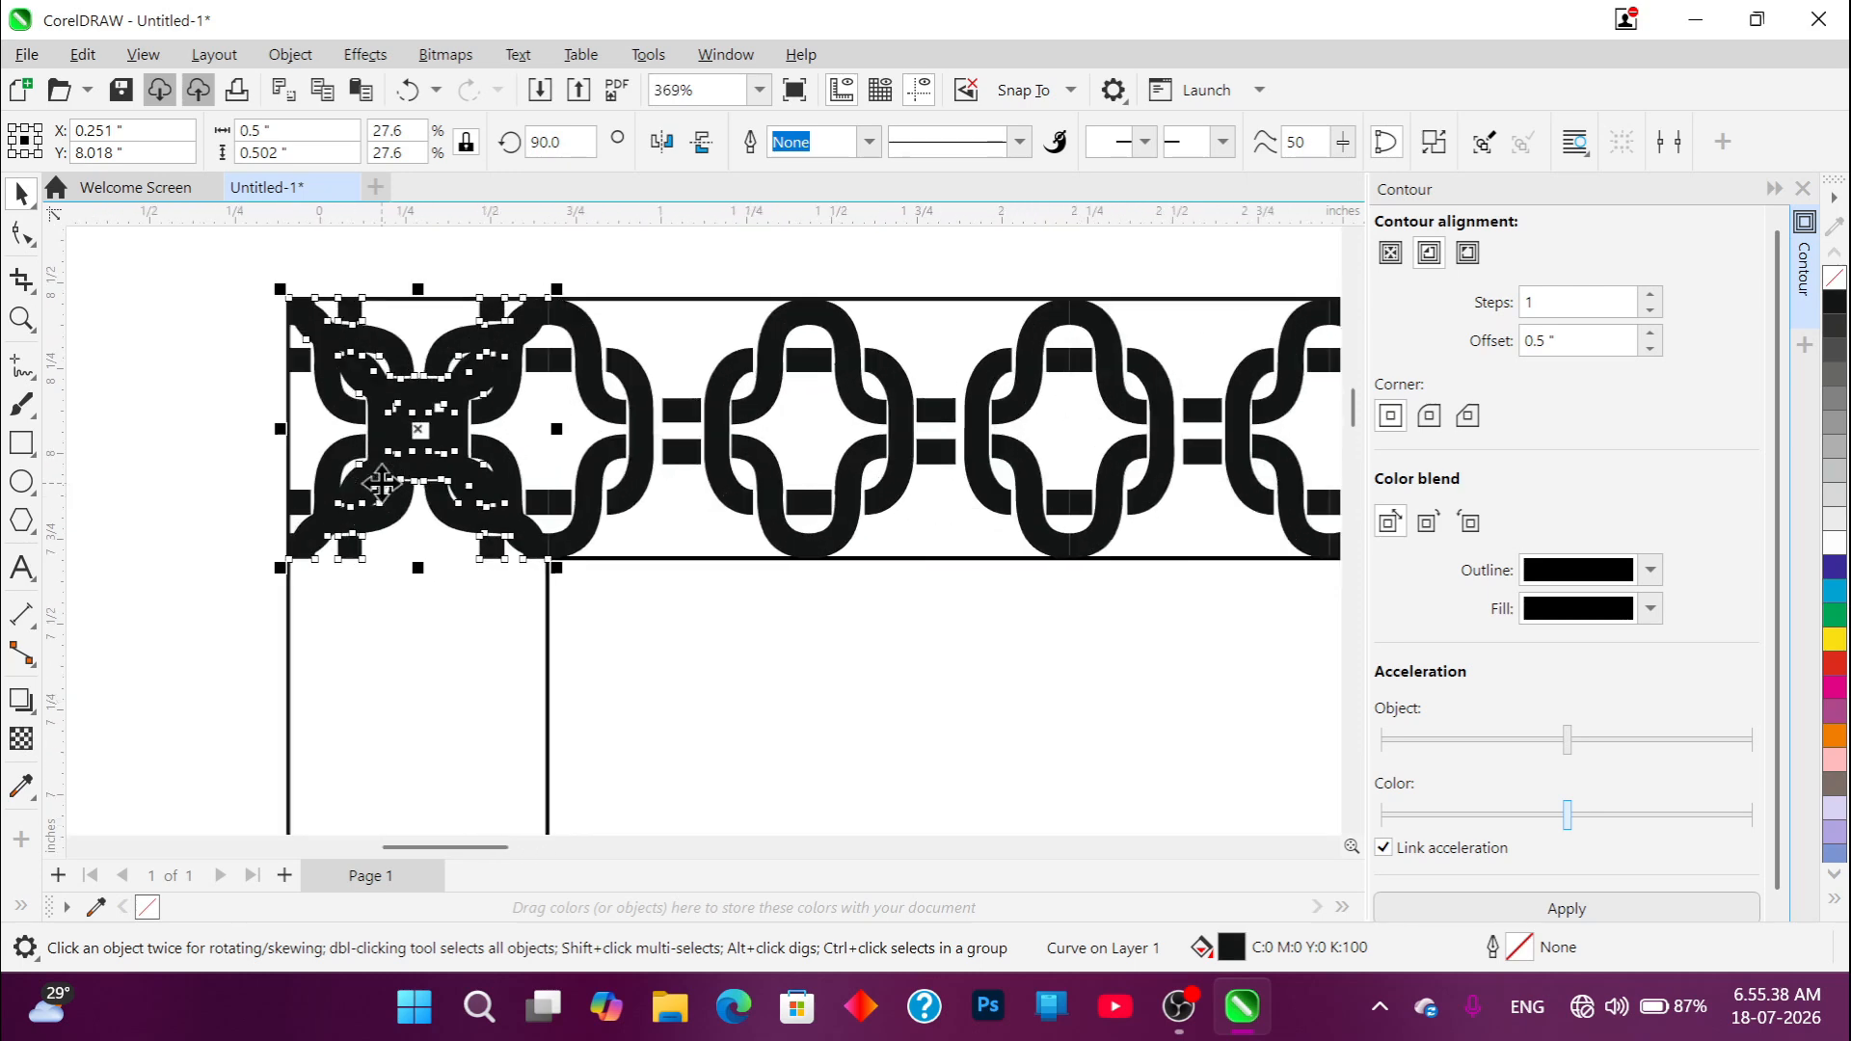
pyautogui.scroll(-2, 362, 525)
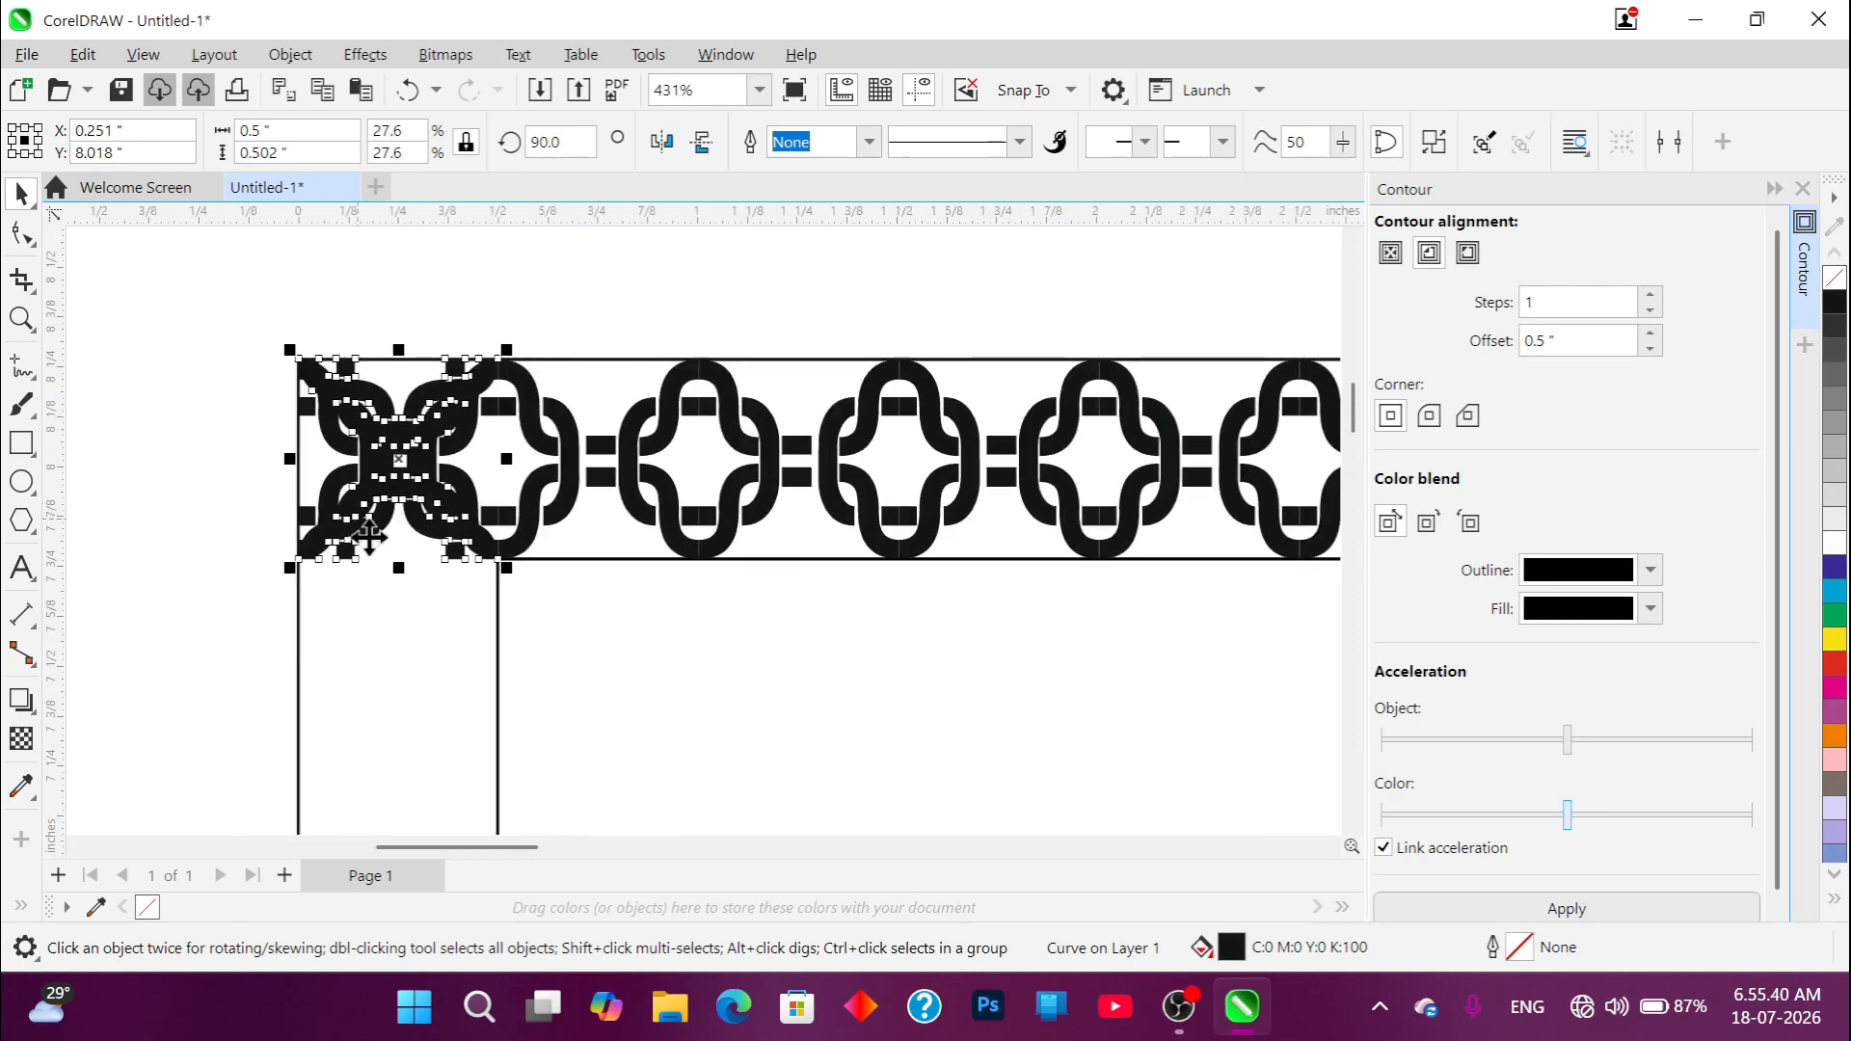
# Step: Align the rotated corner motif to the left and top edges of the outer rectangle
pyautogui.keyDown('shift'); pyautogui.click(389, 640); pyautogui.keyUp('shift')
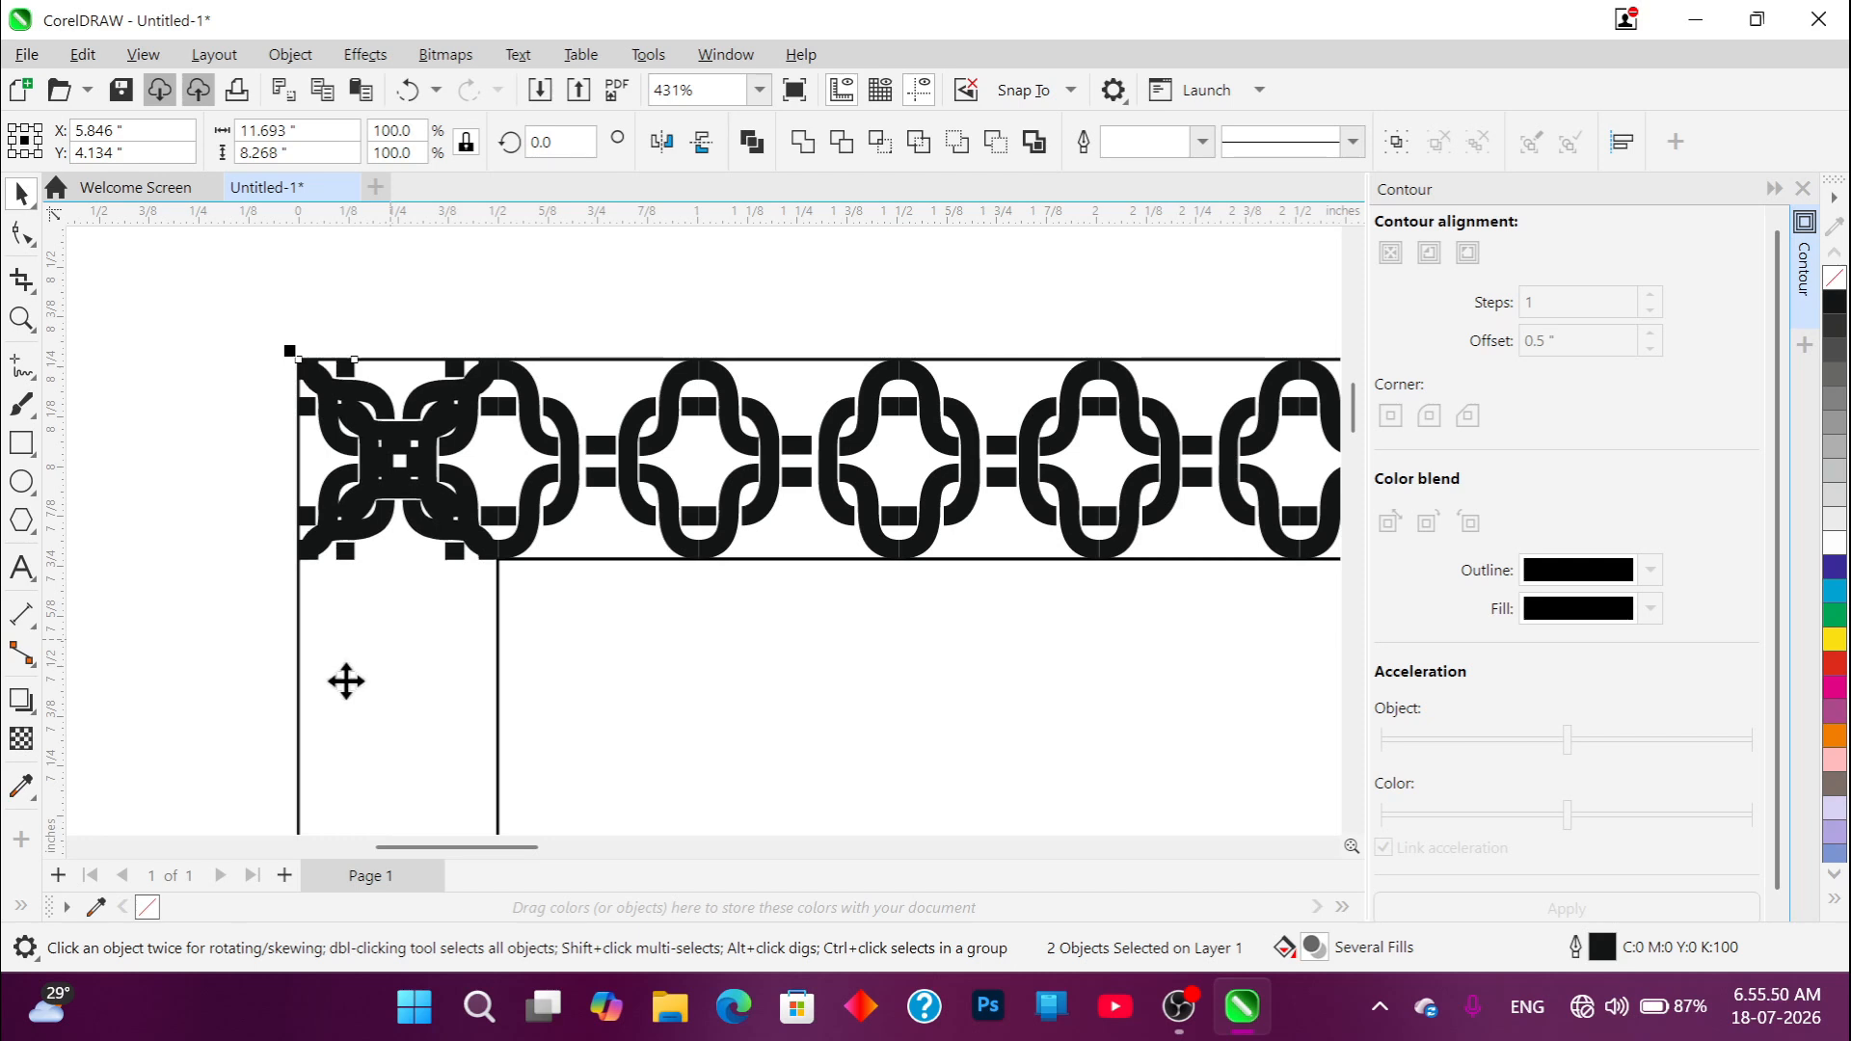
pyautogui.click(156, 524)
pyautogui.scroll(3, 299, 473)
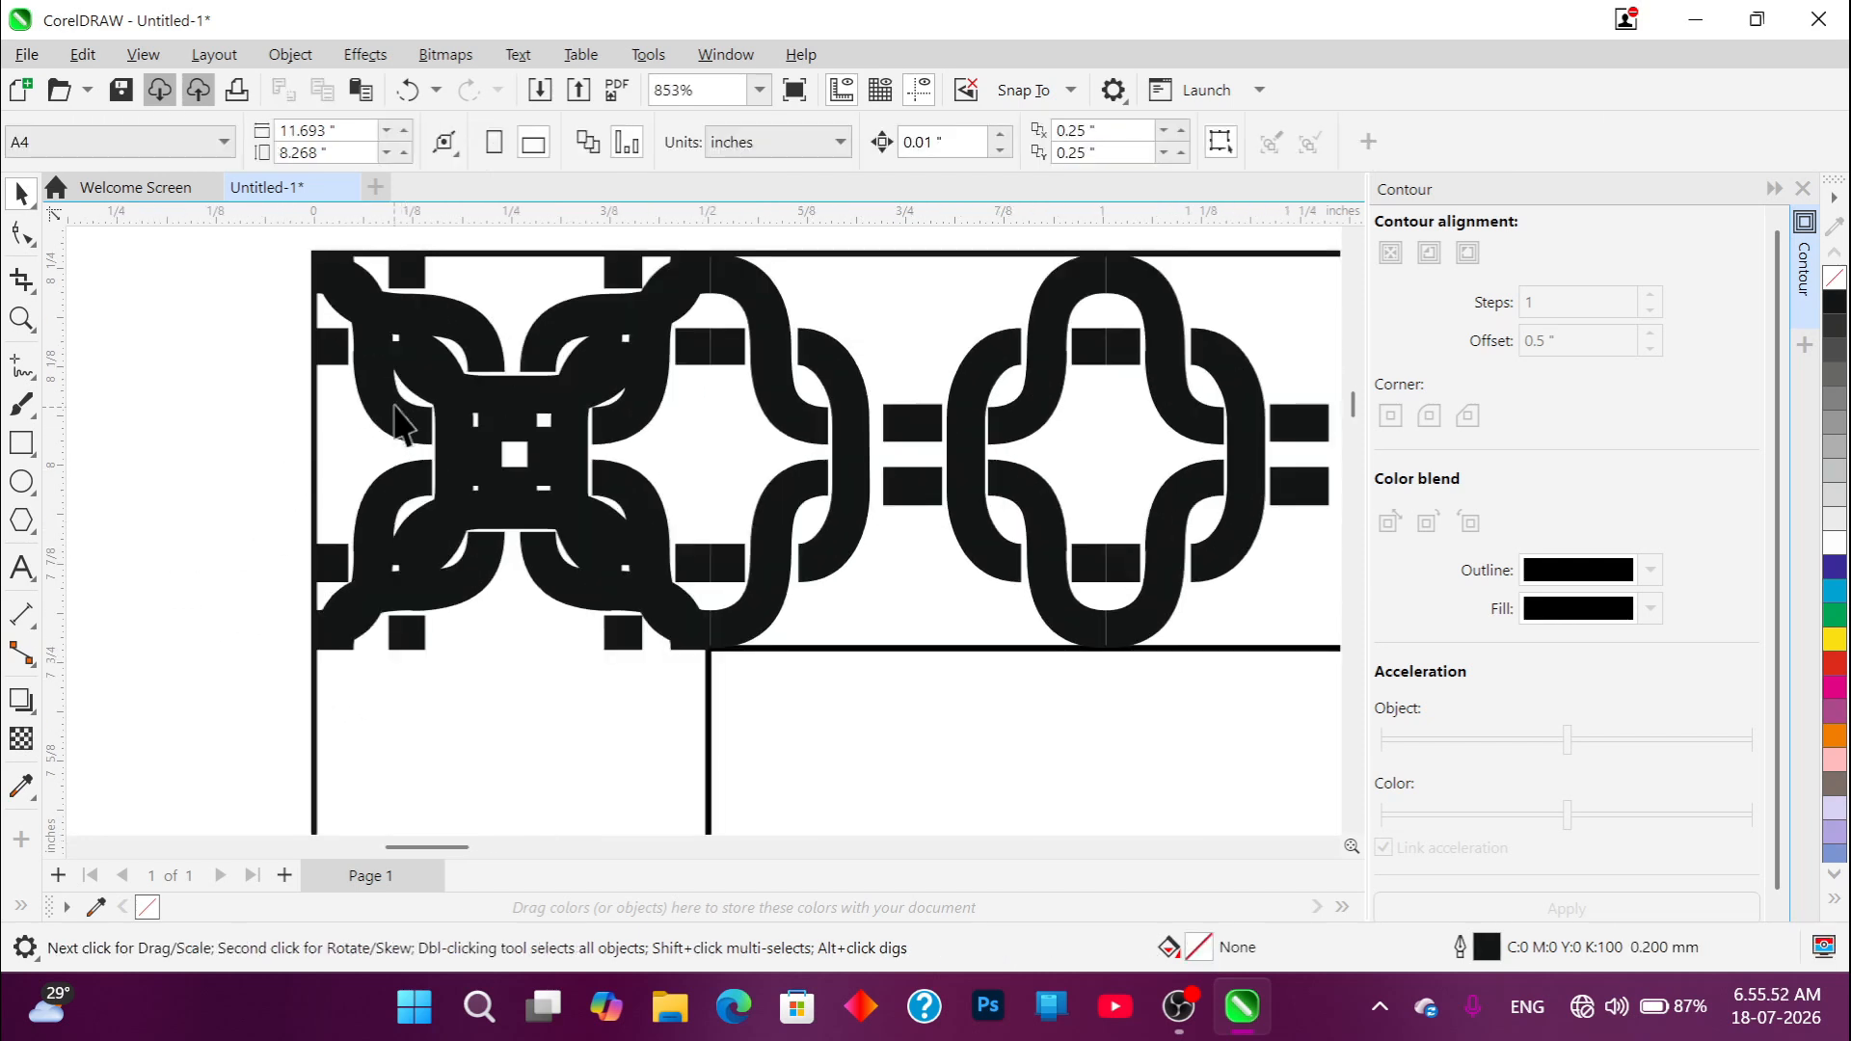
pyautogui.scroll(-3, 521, 597)
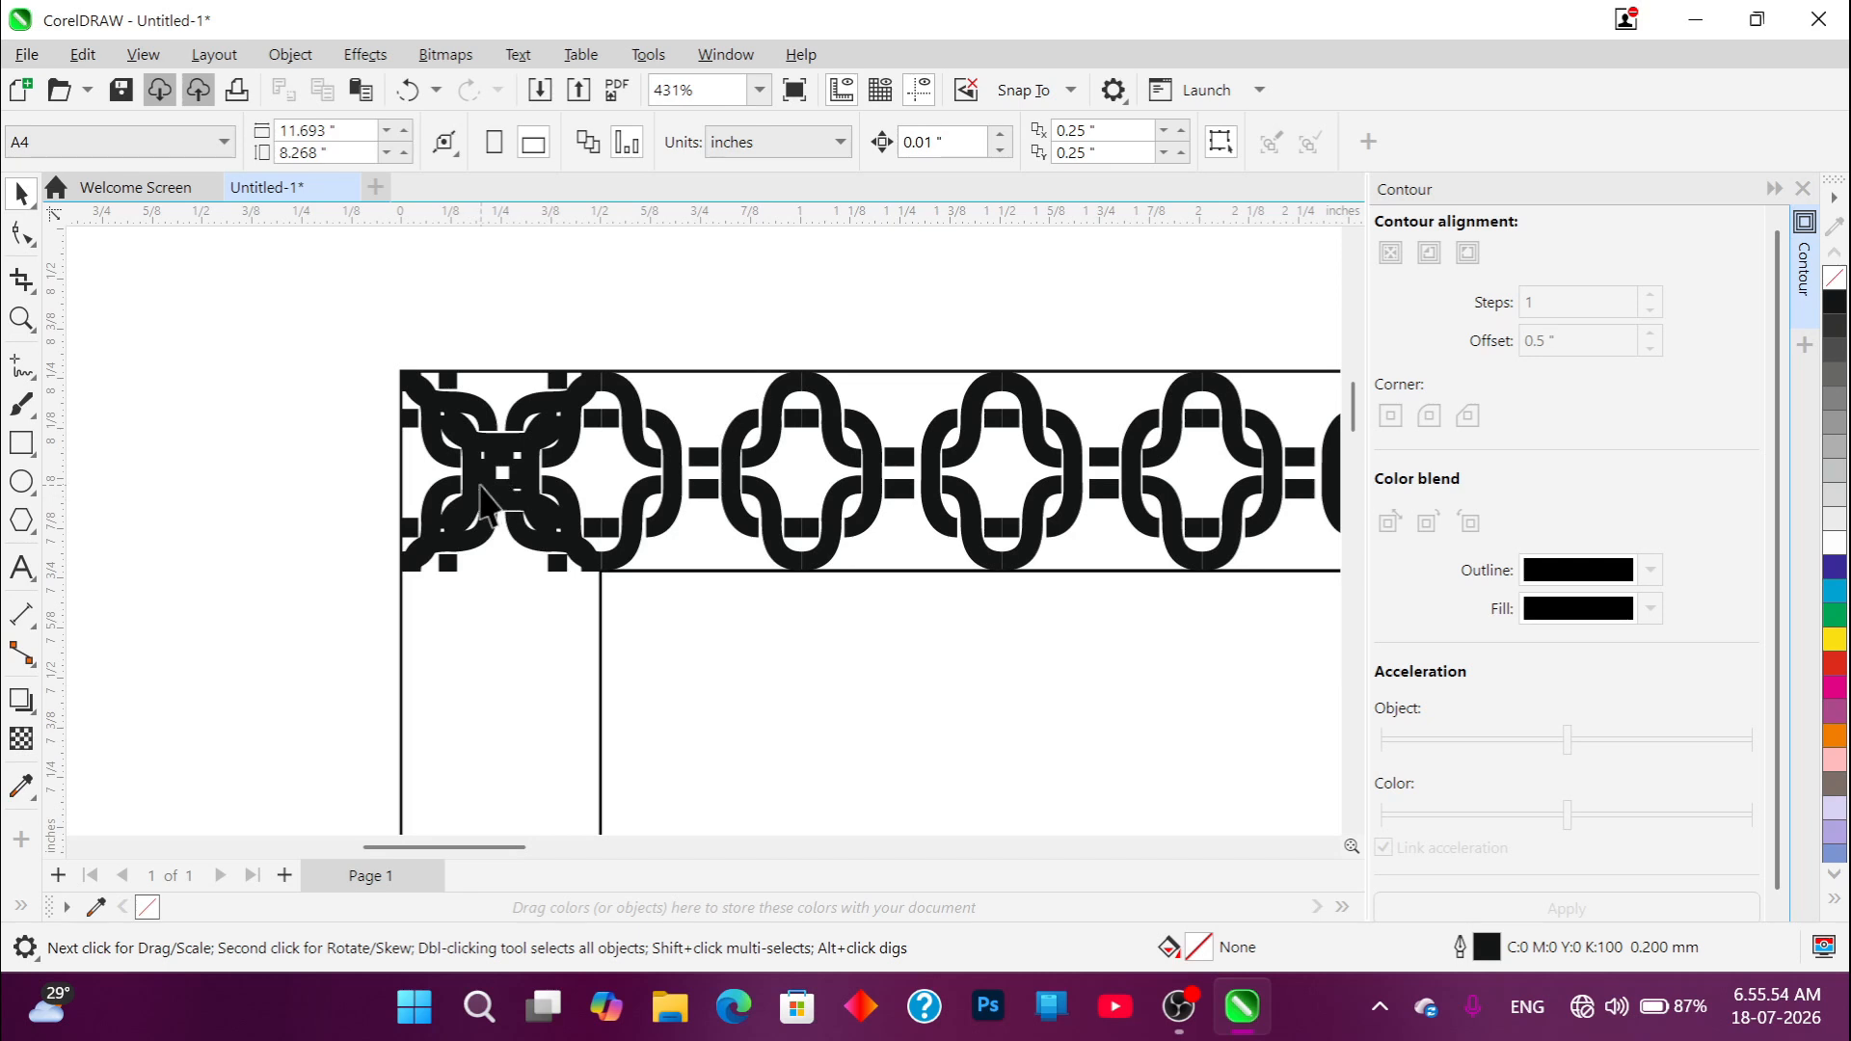
# Step: Create a vertically mirrored copy of the rotated corner motif directly adjoining its lower edge
pyautogui.click(477, 501)
pyautogui.scroll(-2, 454, 397)
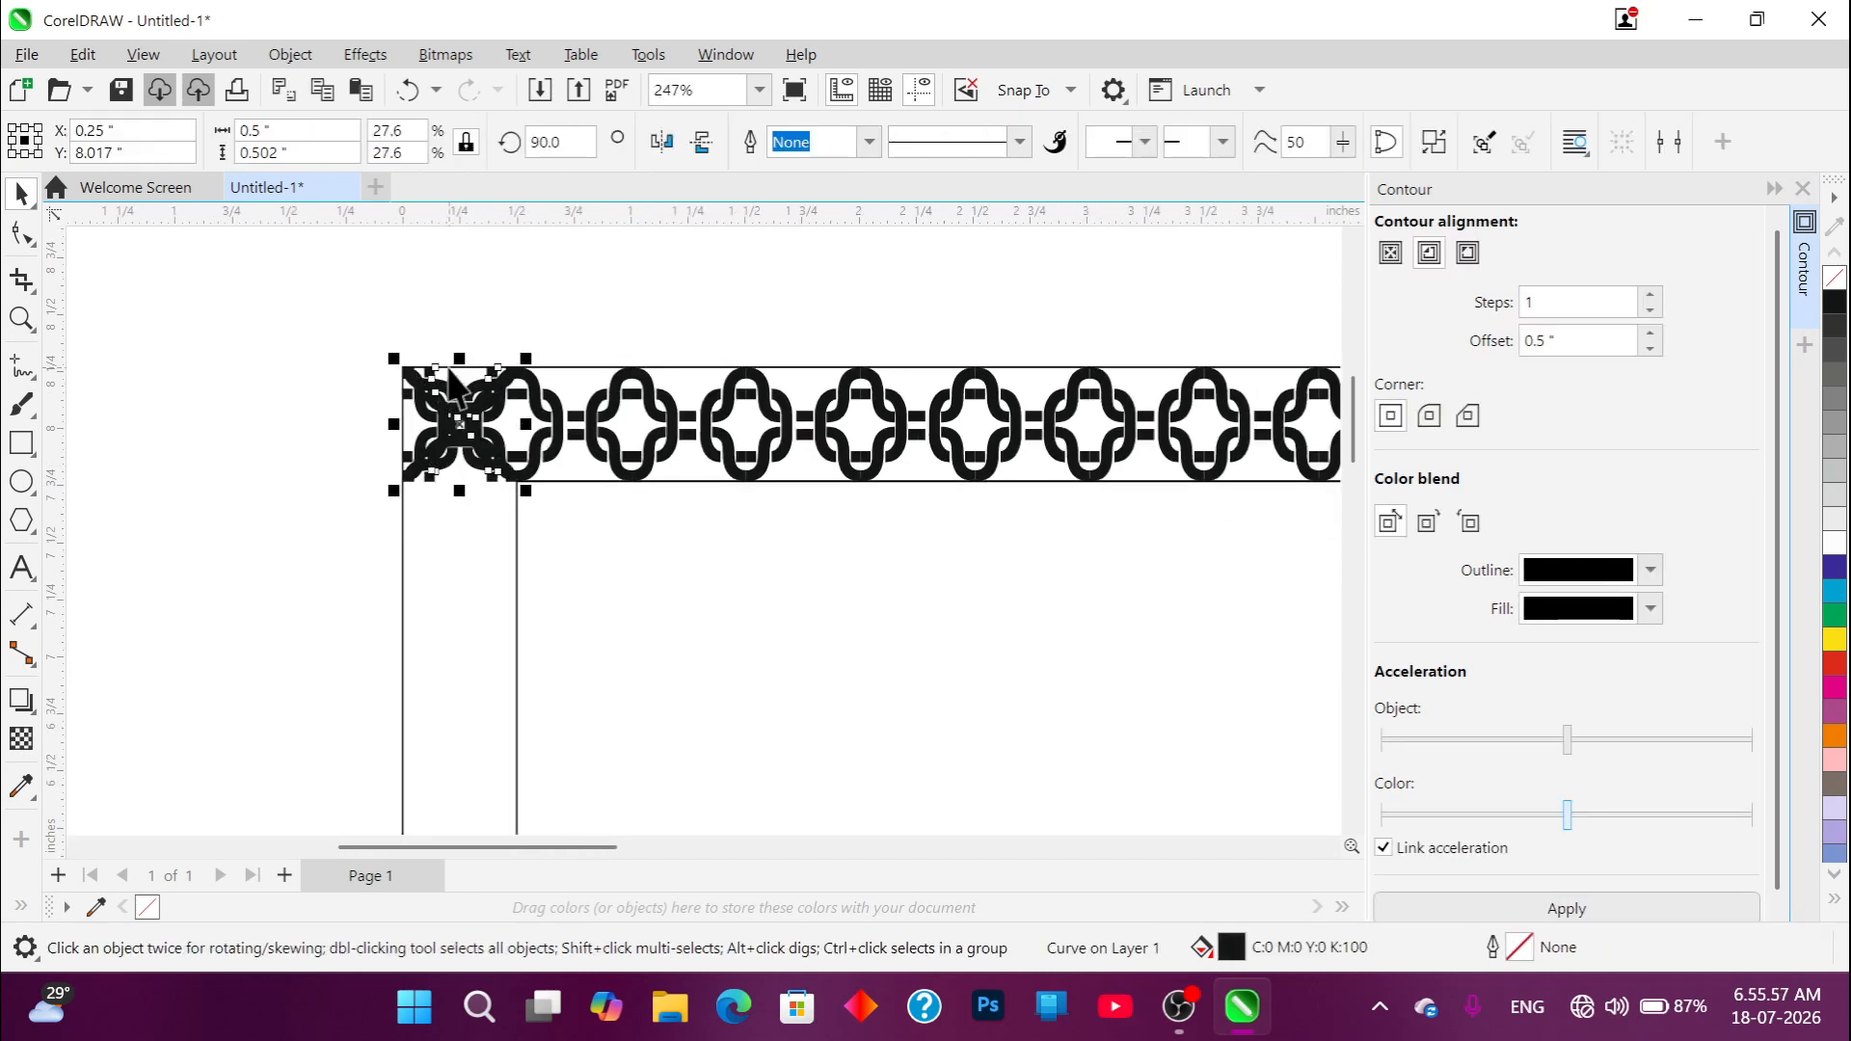
pyautogui.moveTo(463, 357); pyautogui.dragTo(466, 504)
pyautogui.scroll(-3, 424, 384)
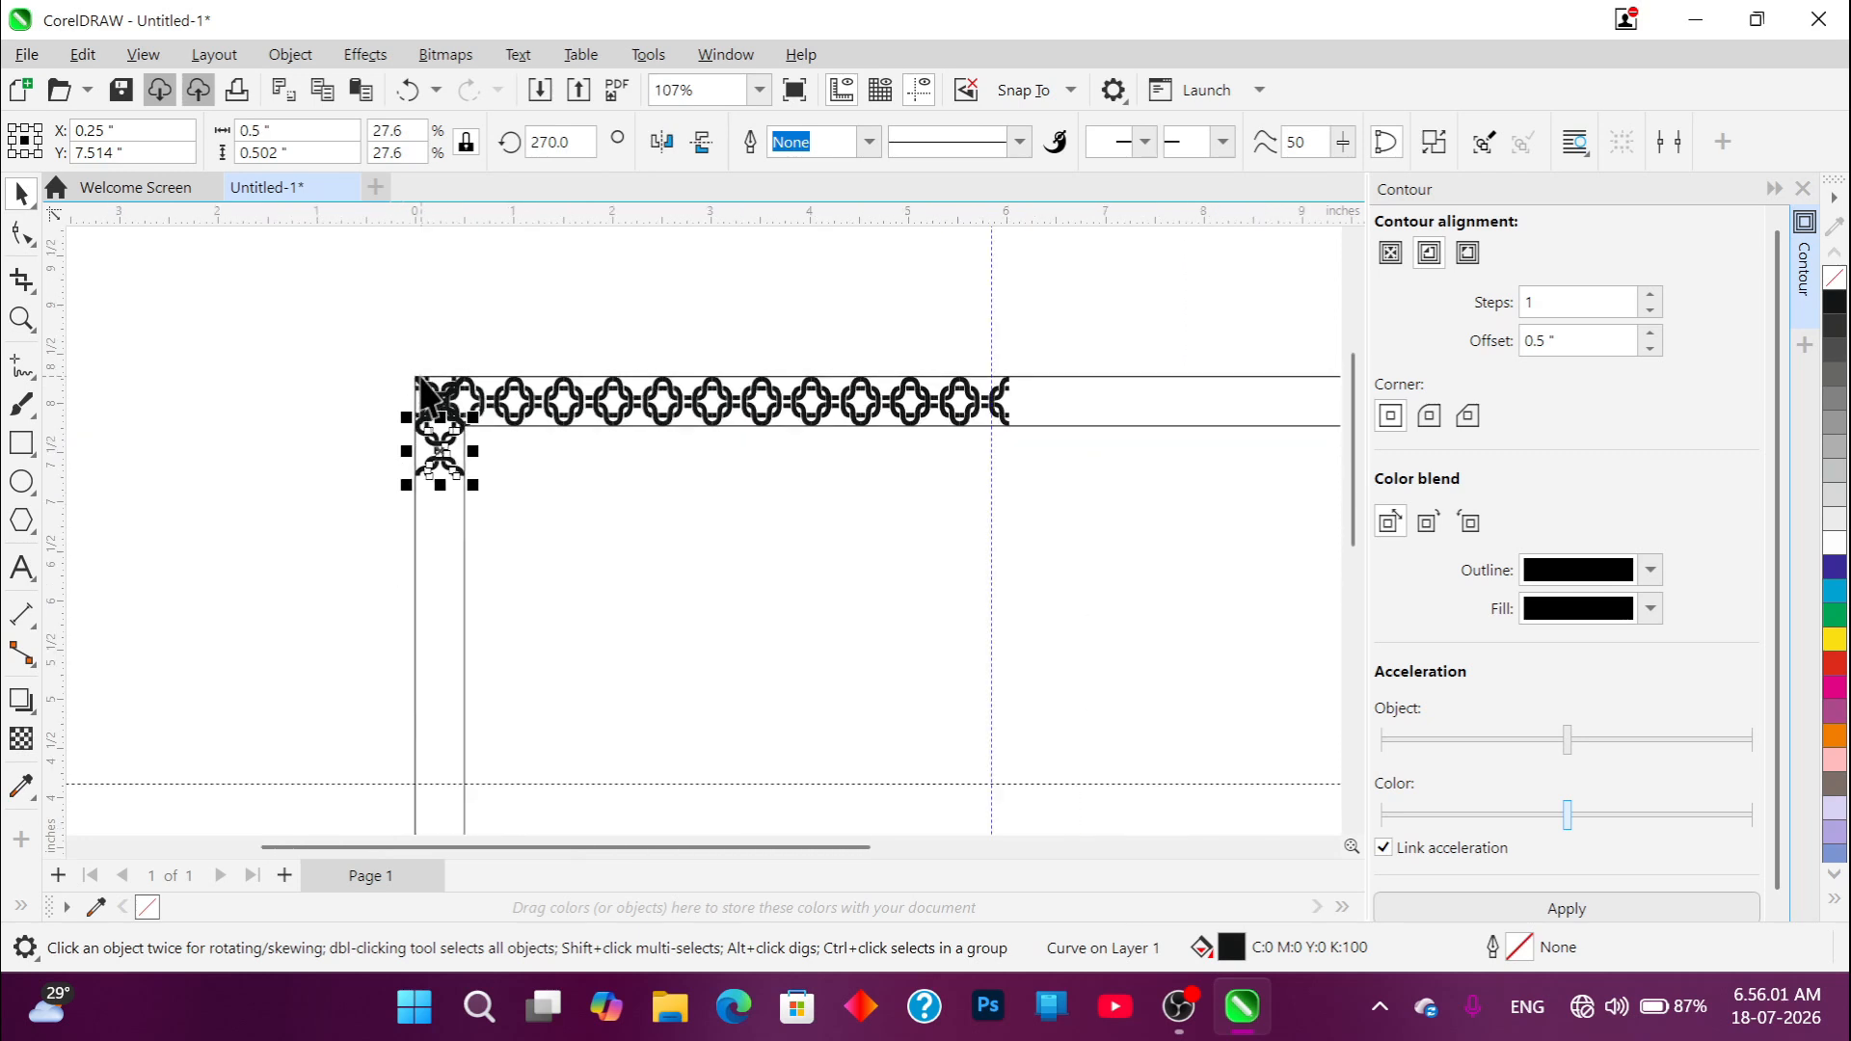
# Step: Repeat the mirrored duplication down the left border, keeping seven further copies so the chain ends just past the horizontal guideline
pyautogui.hotkey('ctrl', 'r')
pyautogui.hotkey('ctrl', 'r')
pyautogui.hotkey('ctrl', 'r')
pyautogui.hotkey('ctrl', 'r')
pyautogui.hotkey('ctrl', 'r')
pyautogui.hotkey('ctrl', 'r')
pyautogui.hotkey('ctrl', 'r')
pyautogui.hotkey('ctrl', 'r')
pyautogui.hotkey('ctrl', 'r')
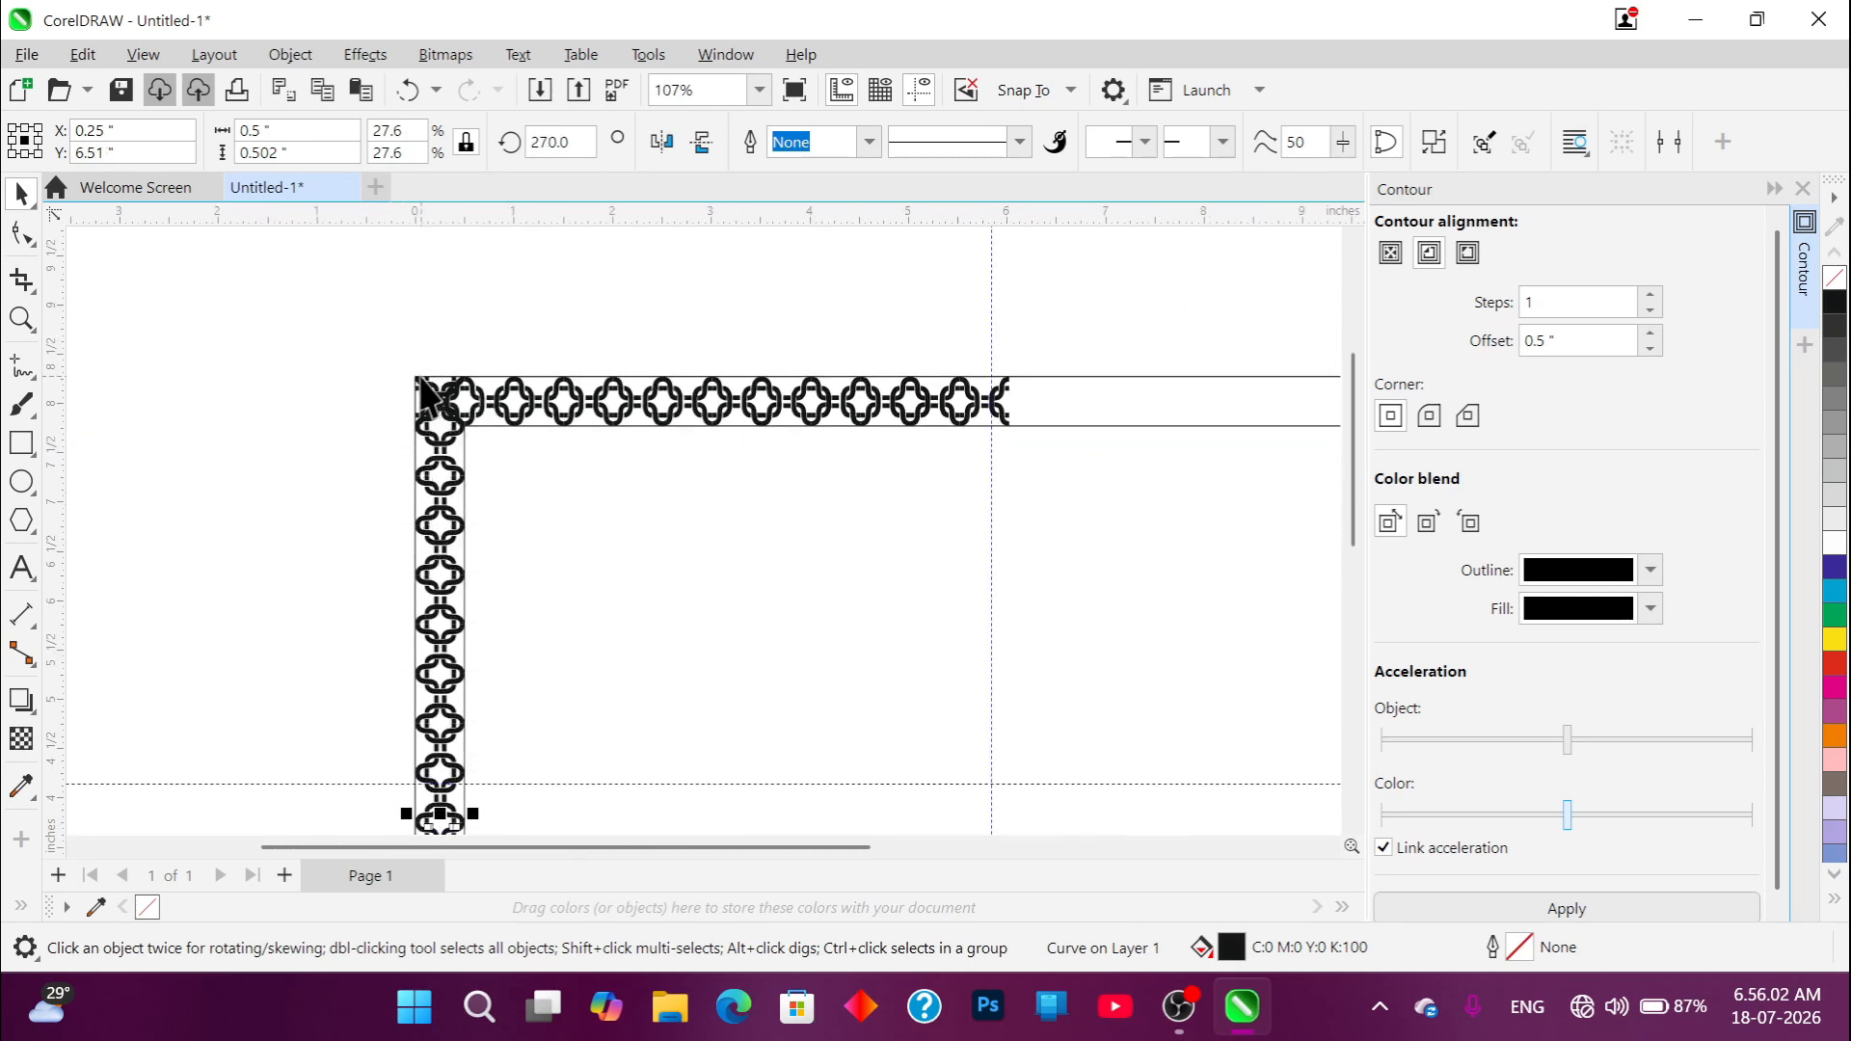
pyautogui.scroll(-2, 494, 422)
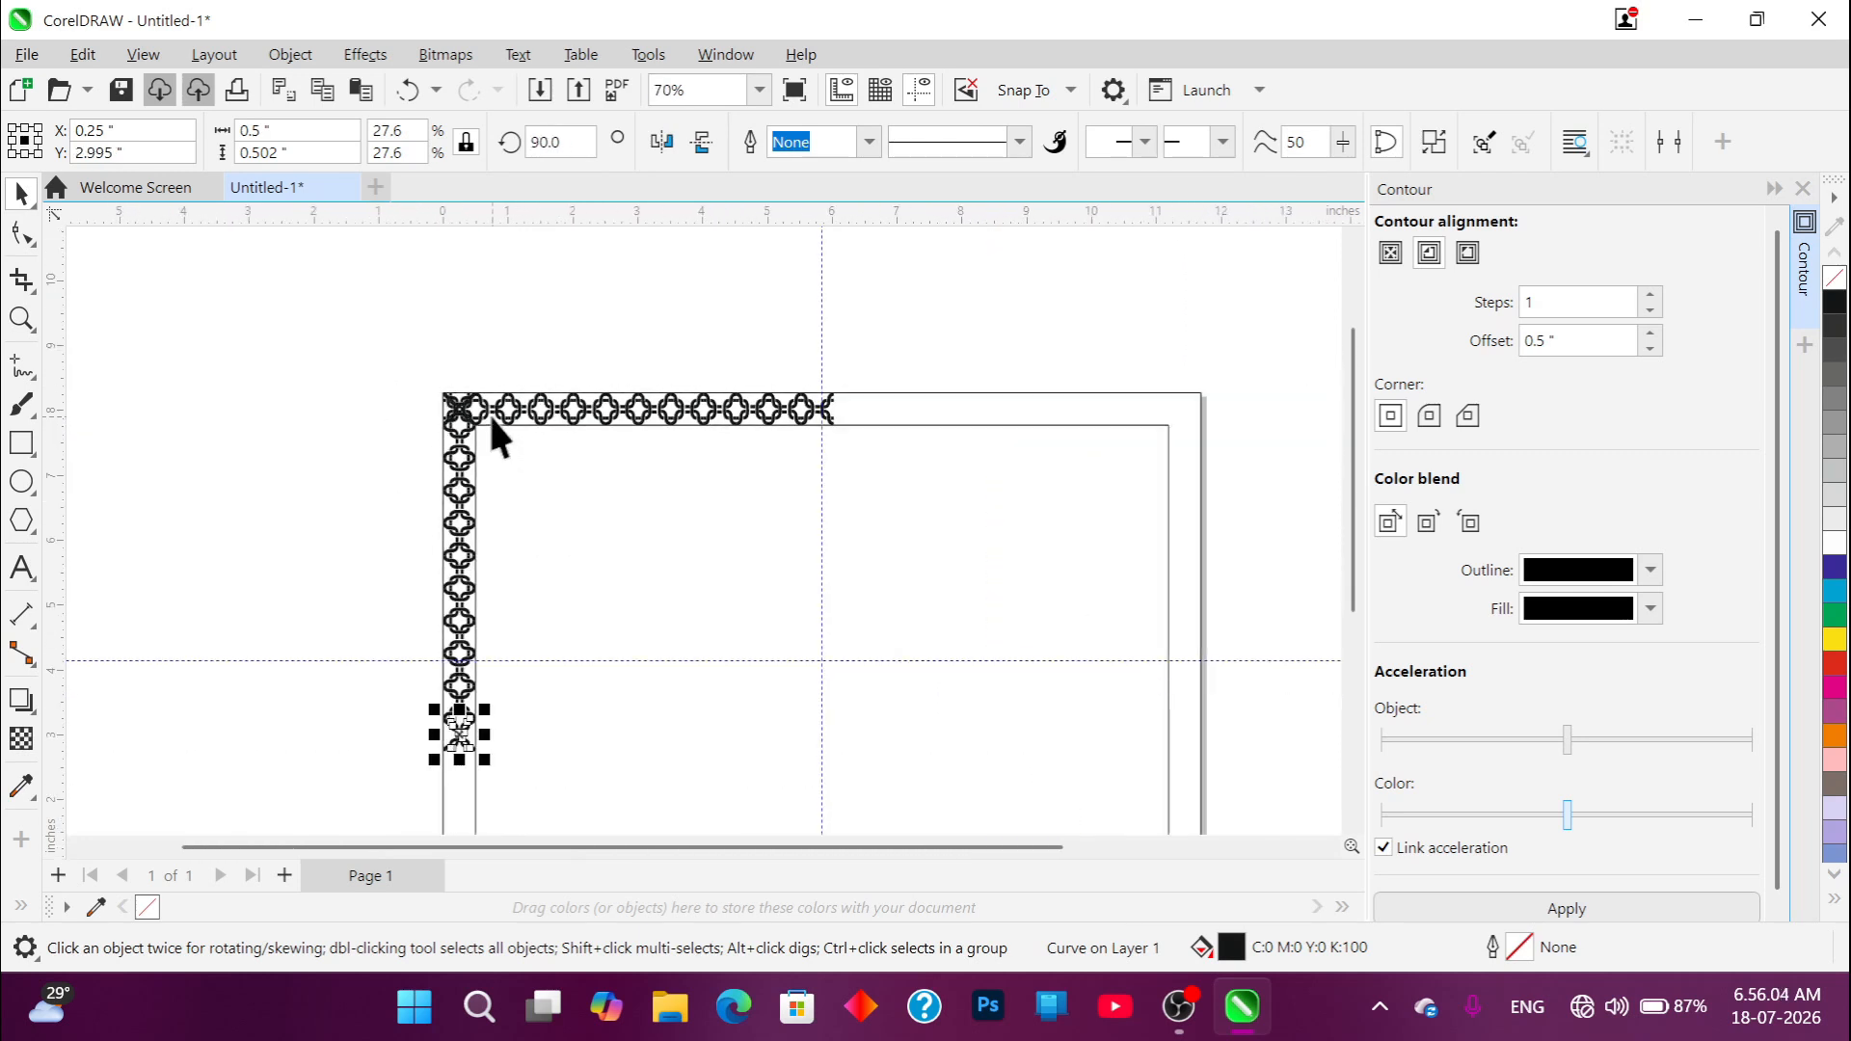
pyautogui.hotkey('ctrl', 'z')
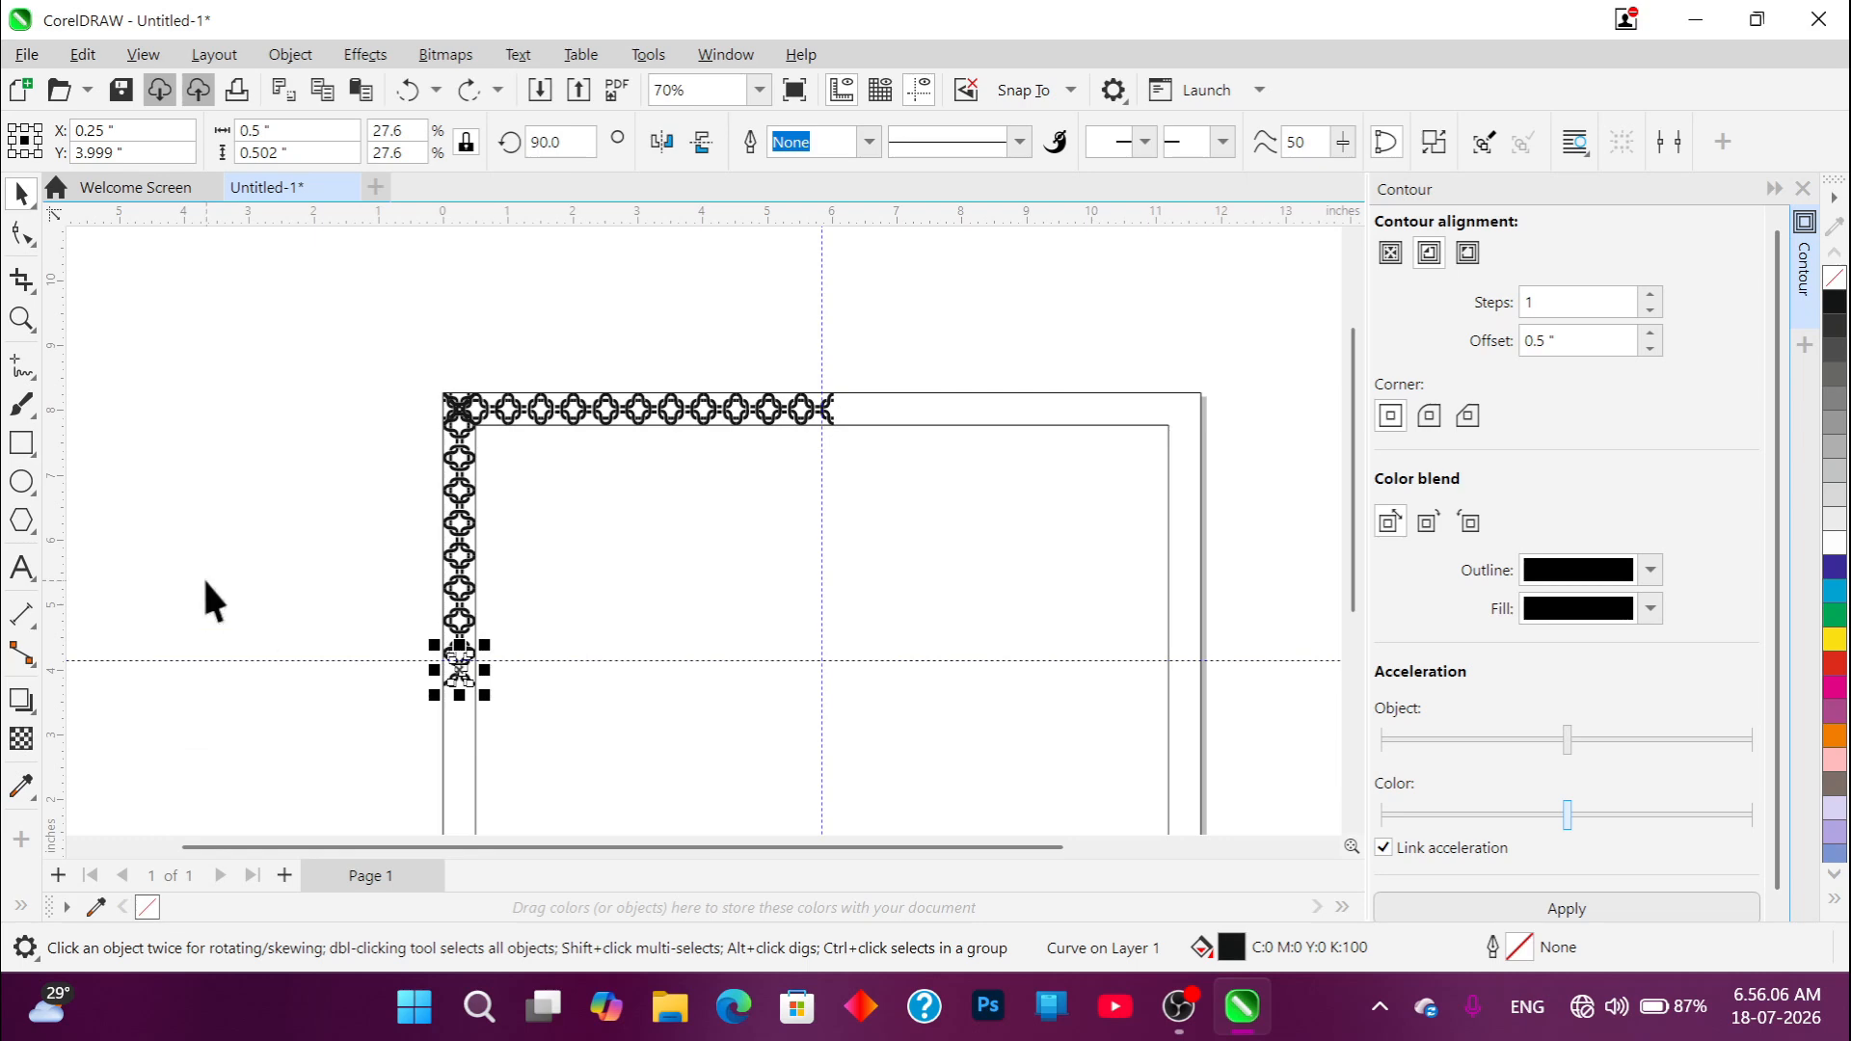
# Step: Examine how the ends of the top and left chains line up with the centre guidelines
pyautogui.click(207, 598)
pyautogui.scroll(2, 837, 415)
pyautogui.scroll(5, 839, 407)
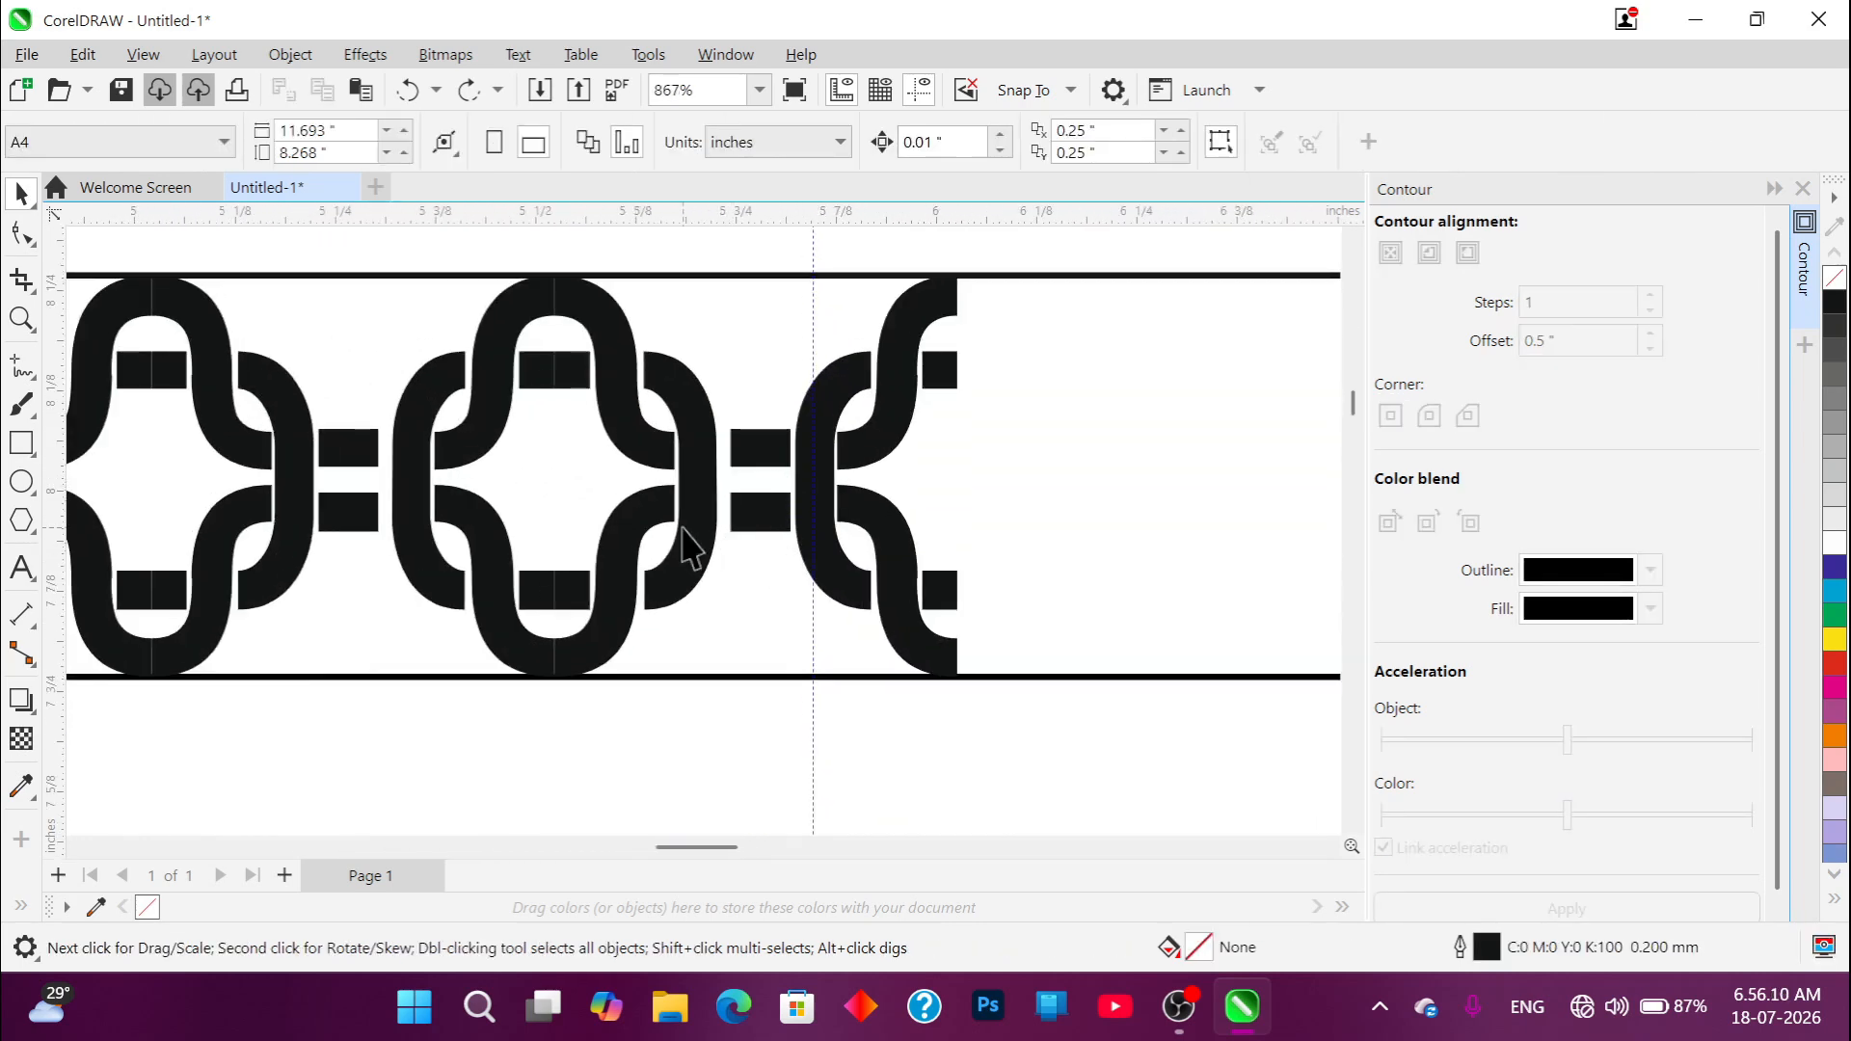
pyautogui.scroll(-3, 704, 530)
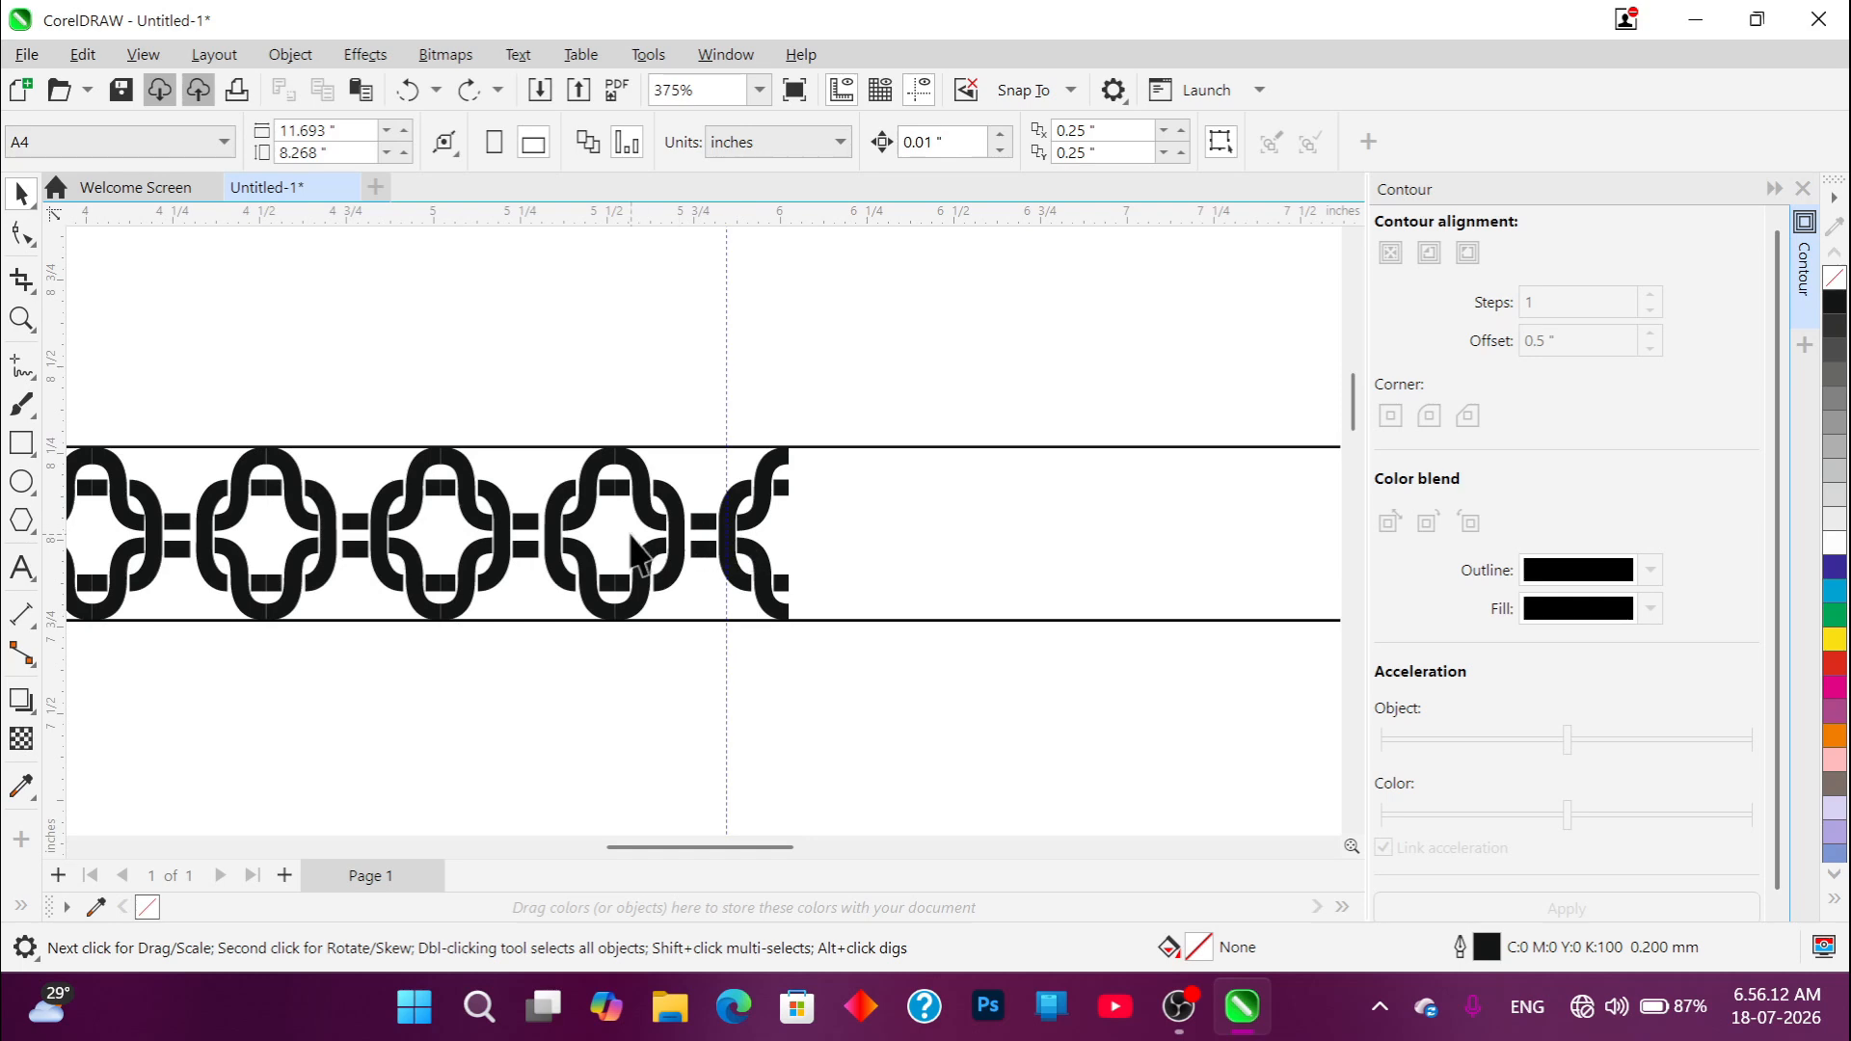
pyautogui.scroll(-4, 858, 539)
pyautogui.scroll(-2, 467, 393)
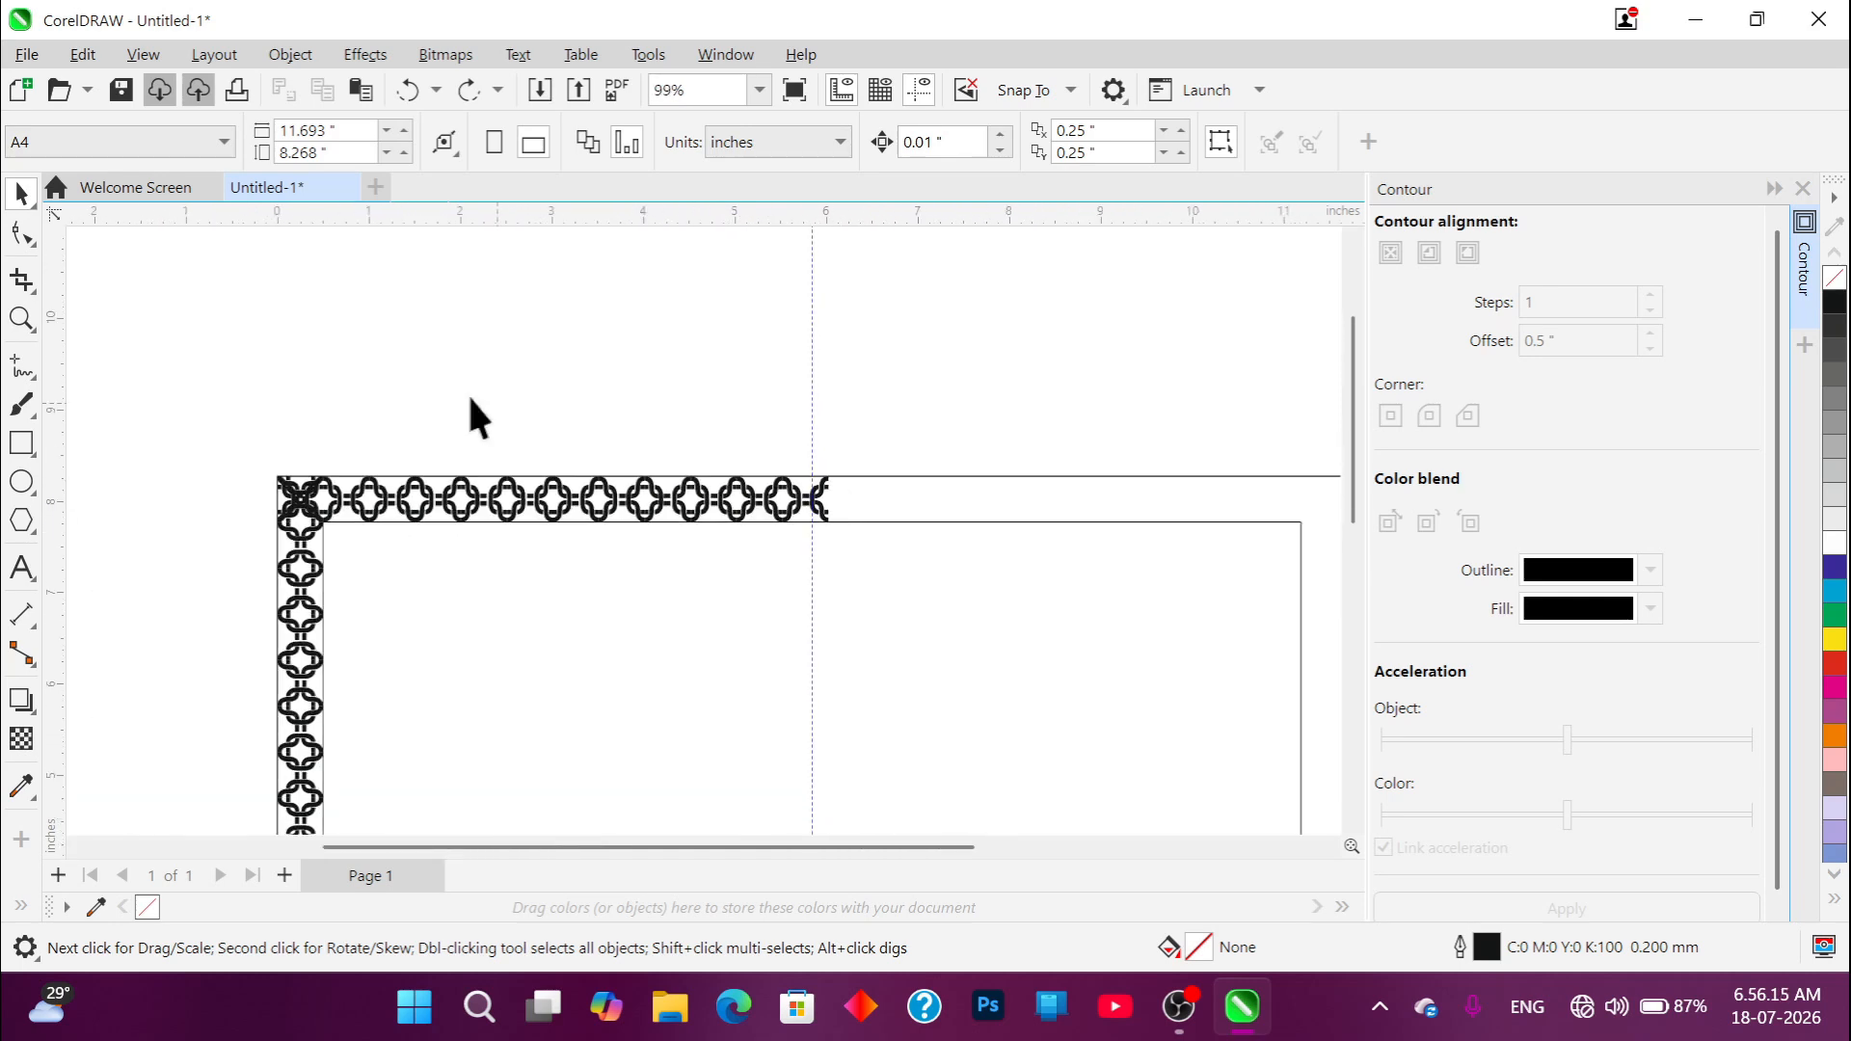
pyautogui.scroll(7, 241, 665)
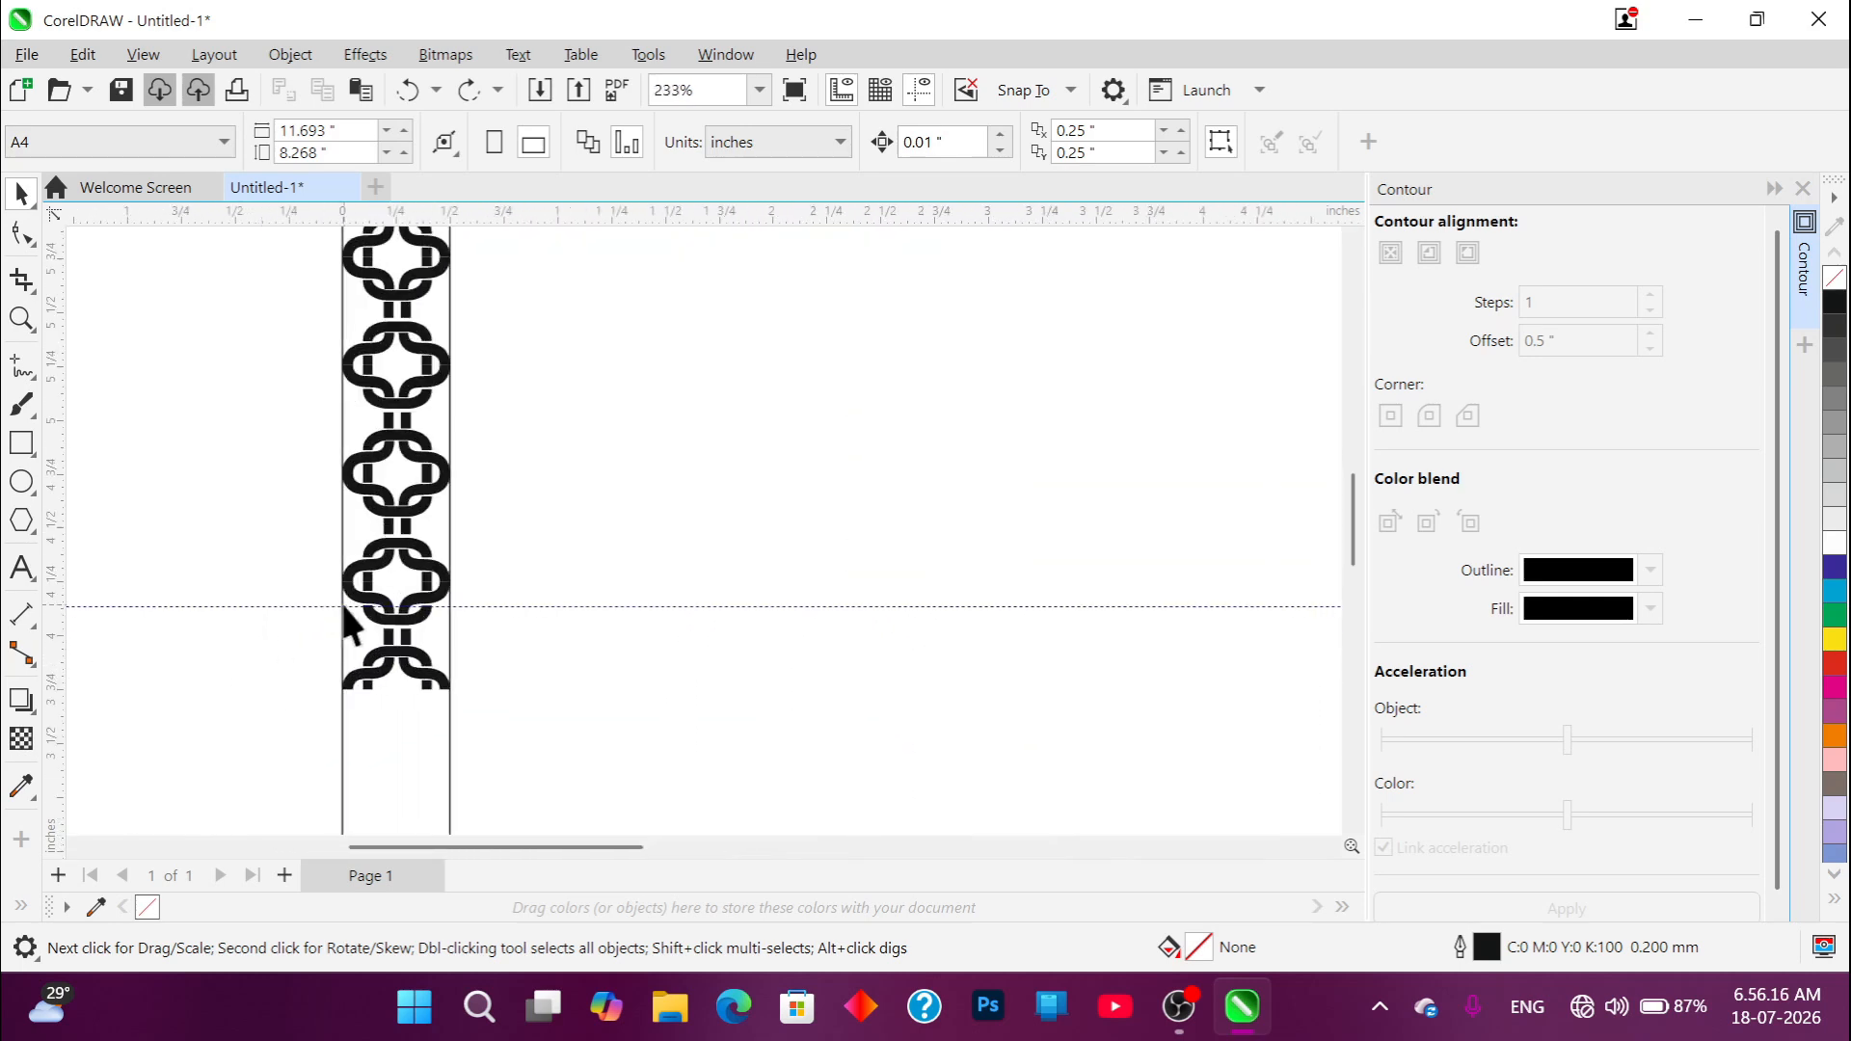
pyautogui.scroll(-6, 465, 645)
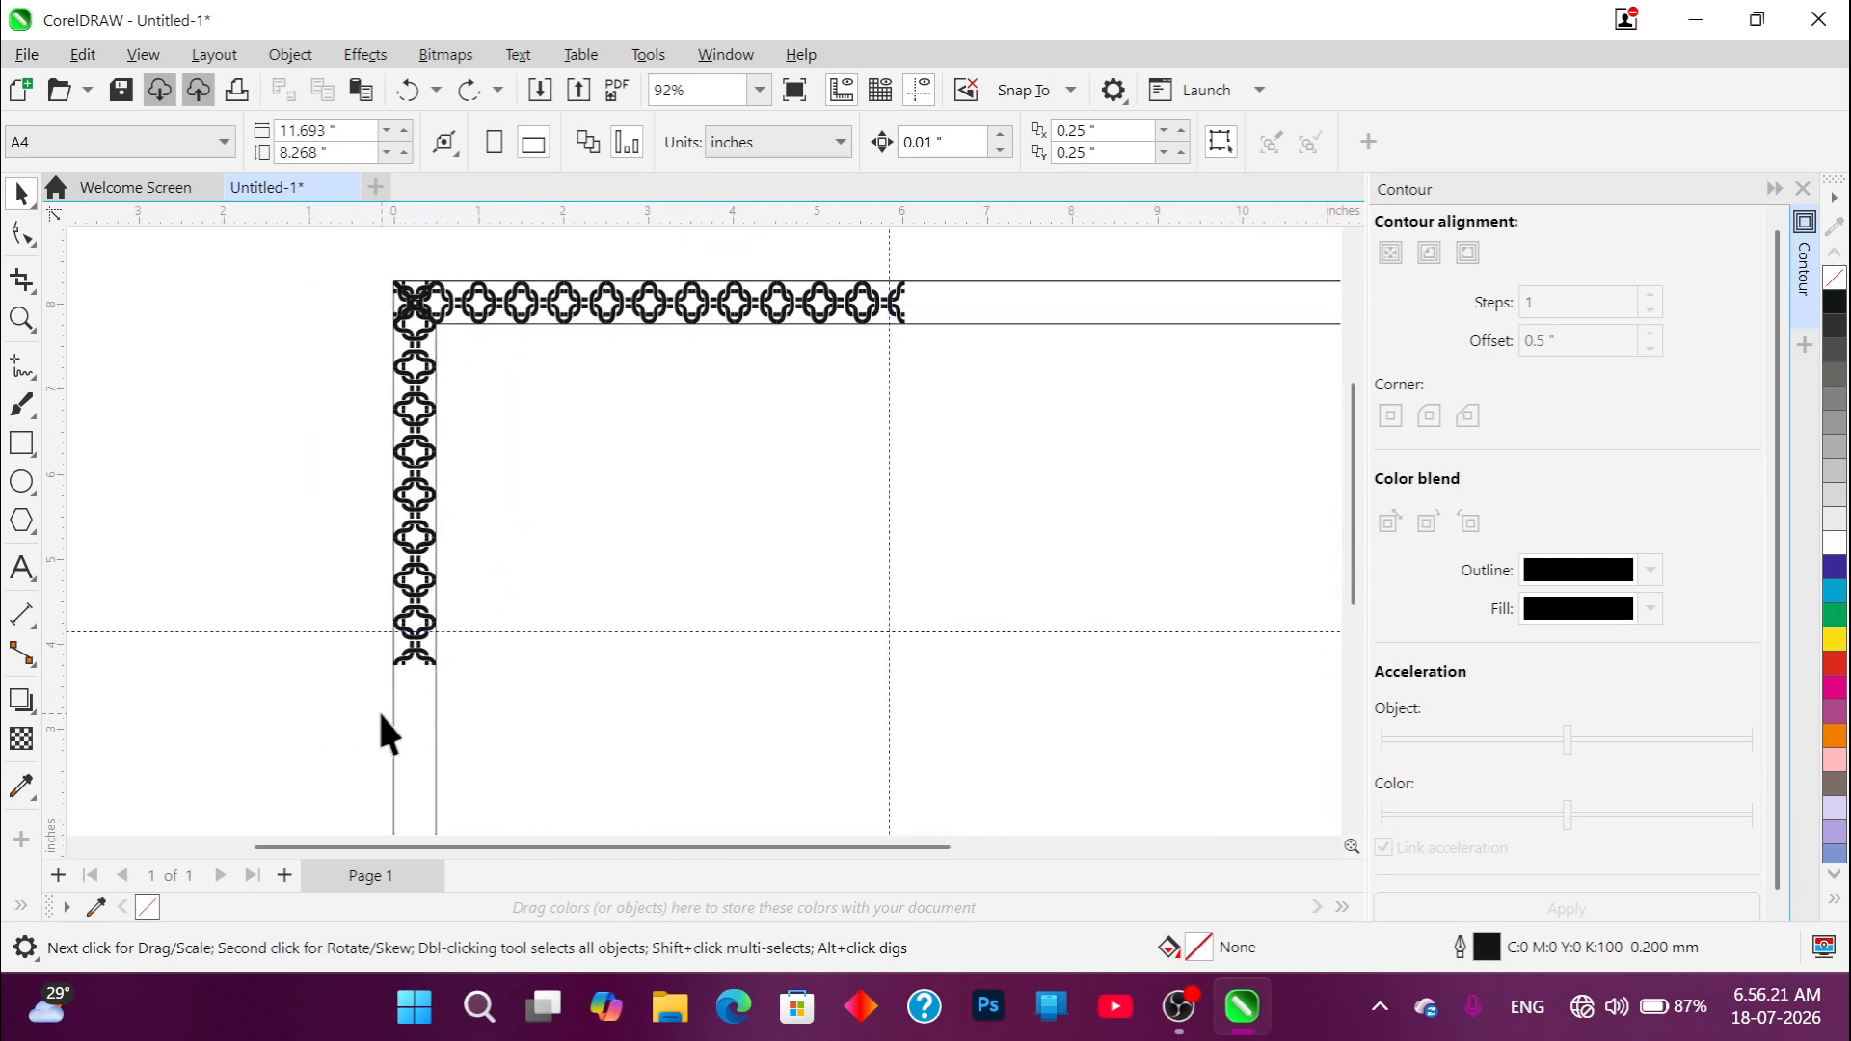
pyautogui.scroll(-2, 401, 685)
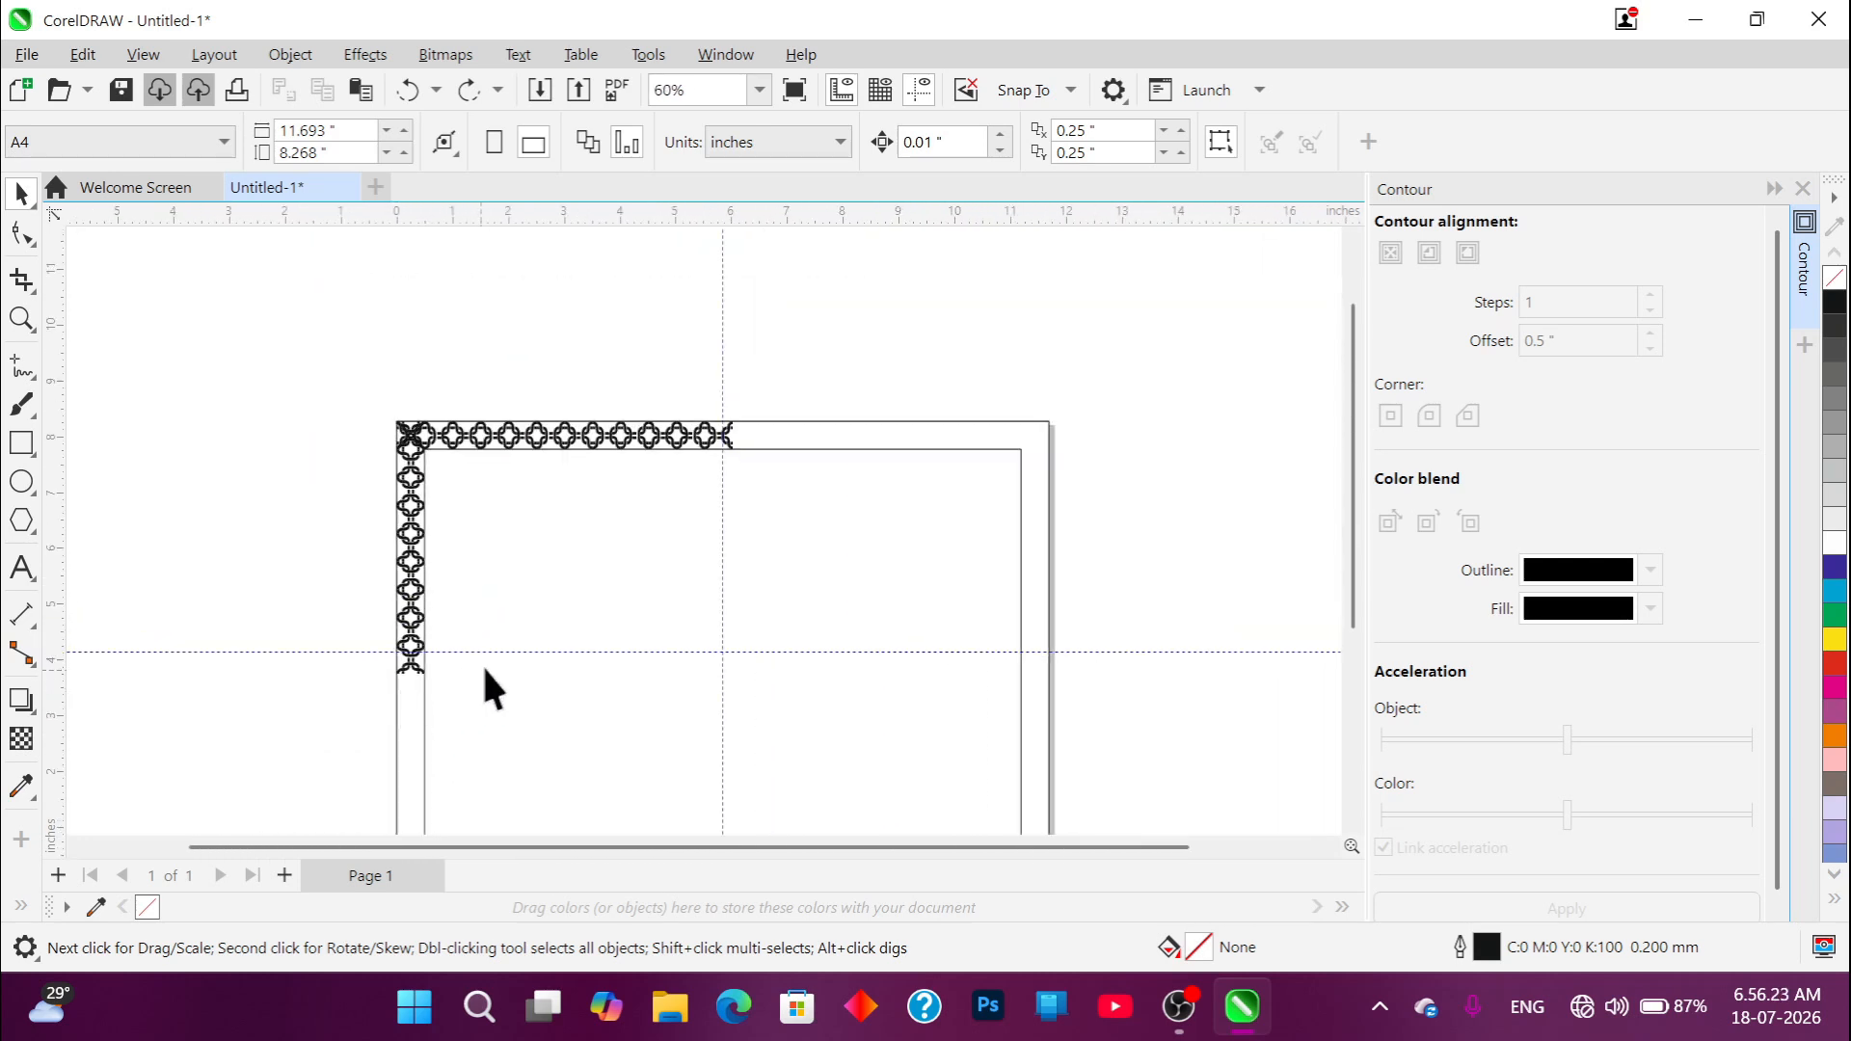
# Step: Enable snapping to guidelines alongside the existing snapping to objects
pyautogui.scroll(4, 737, 421)
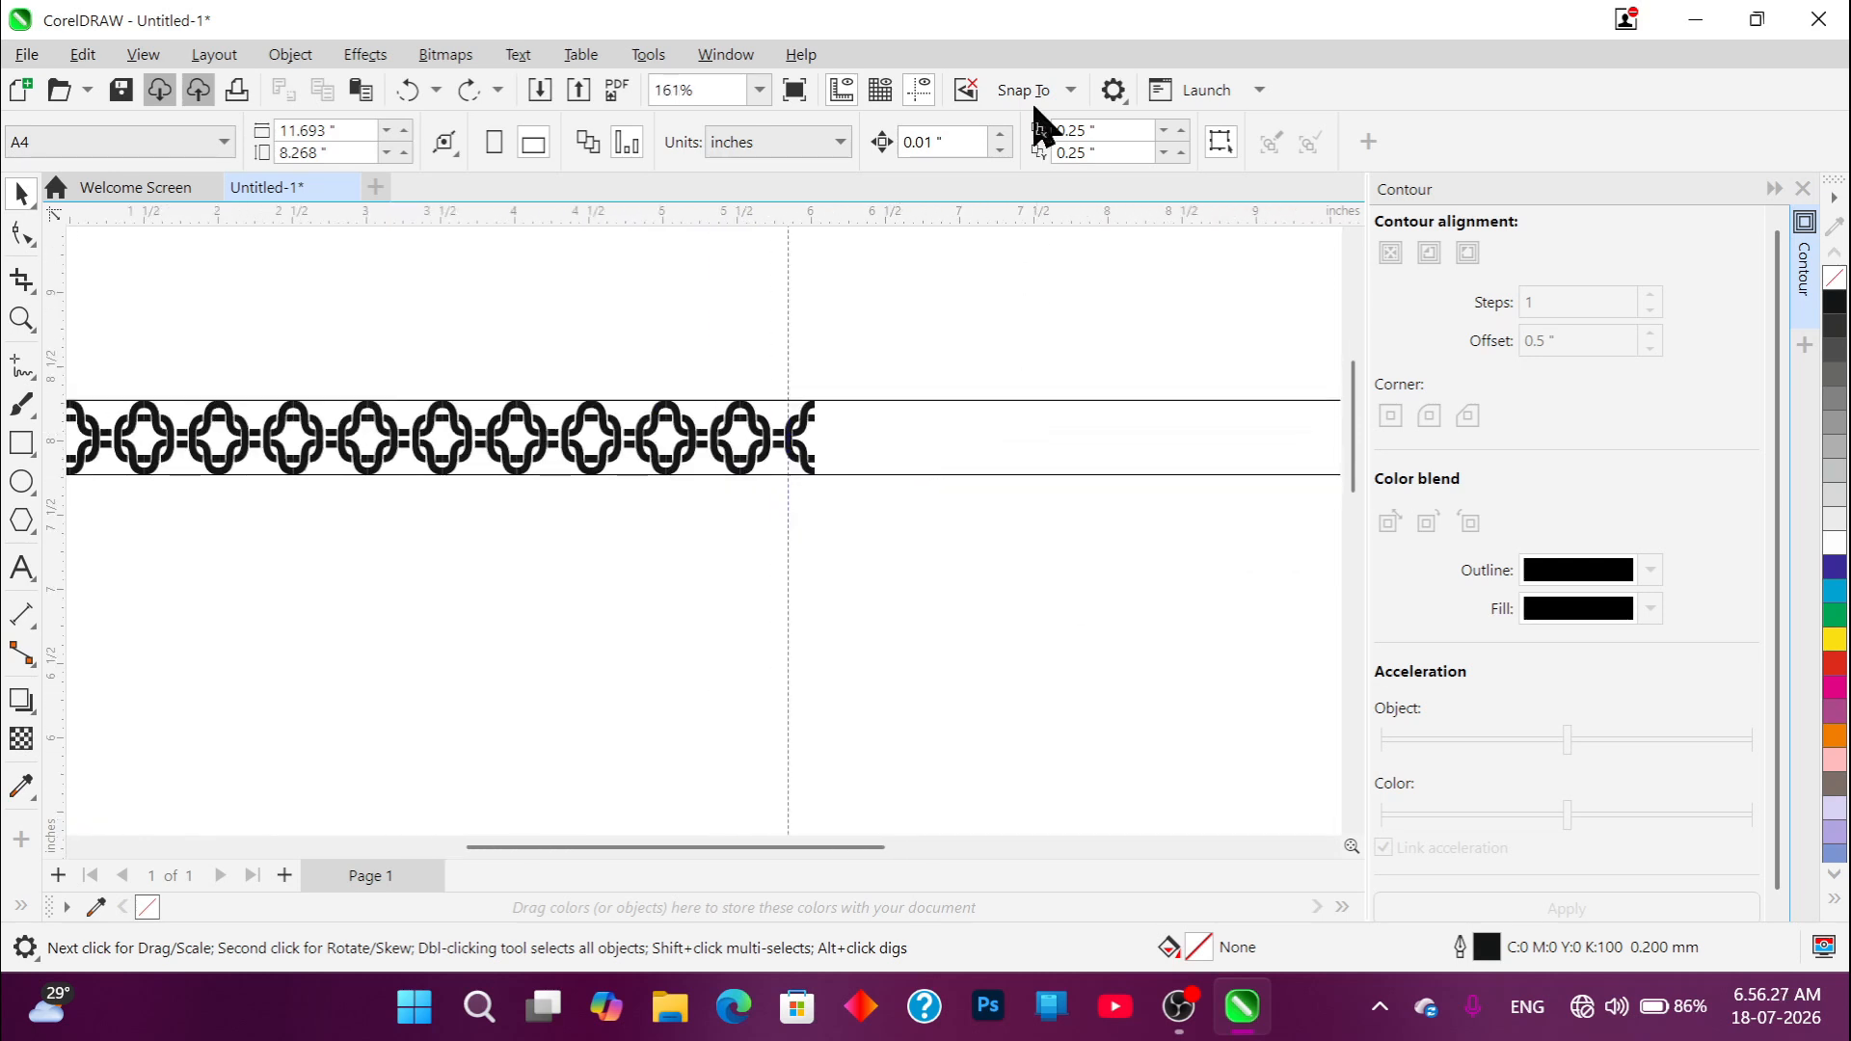
pyautogui.click(1071, 91)
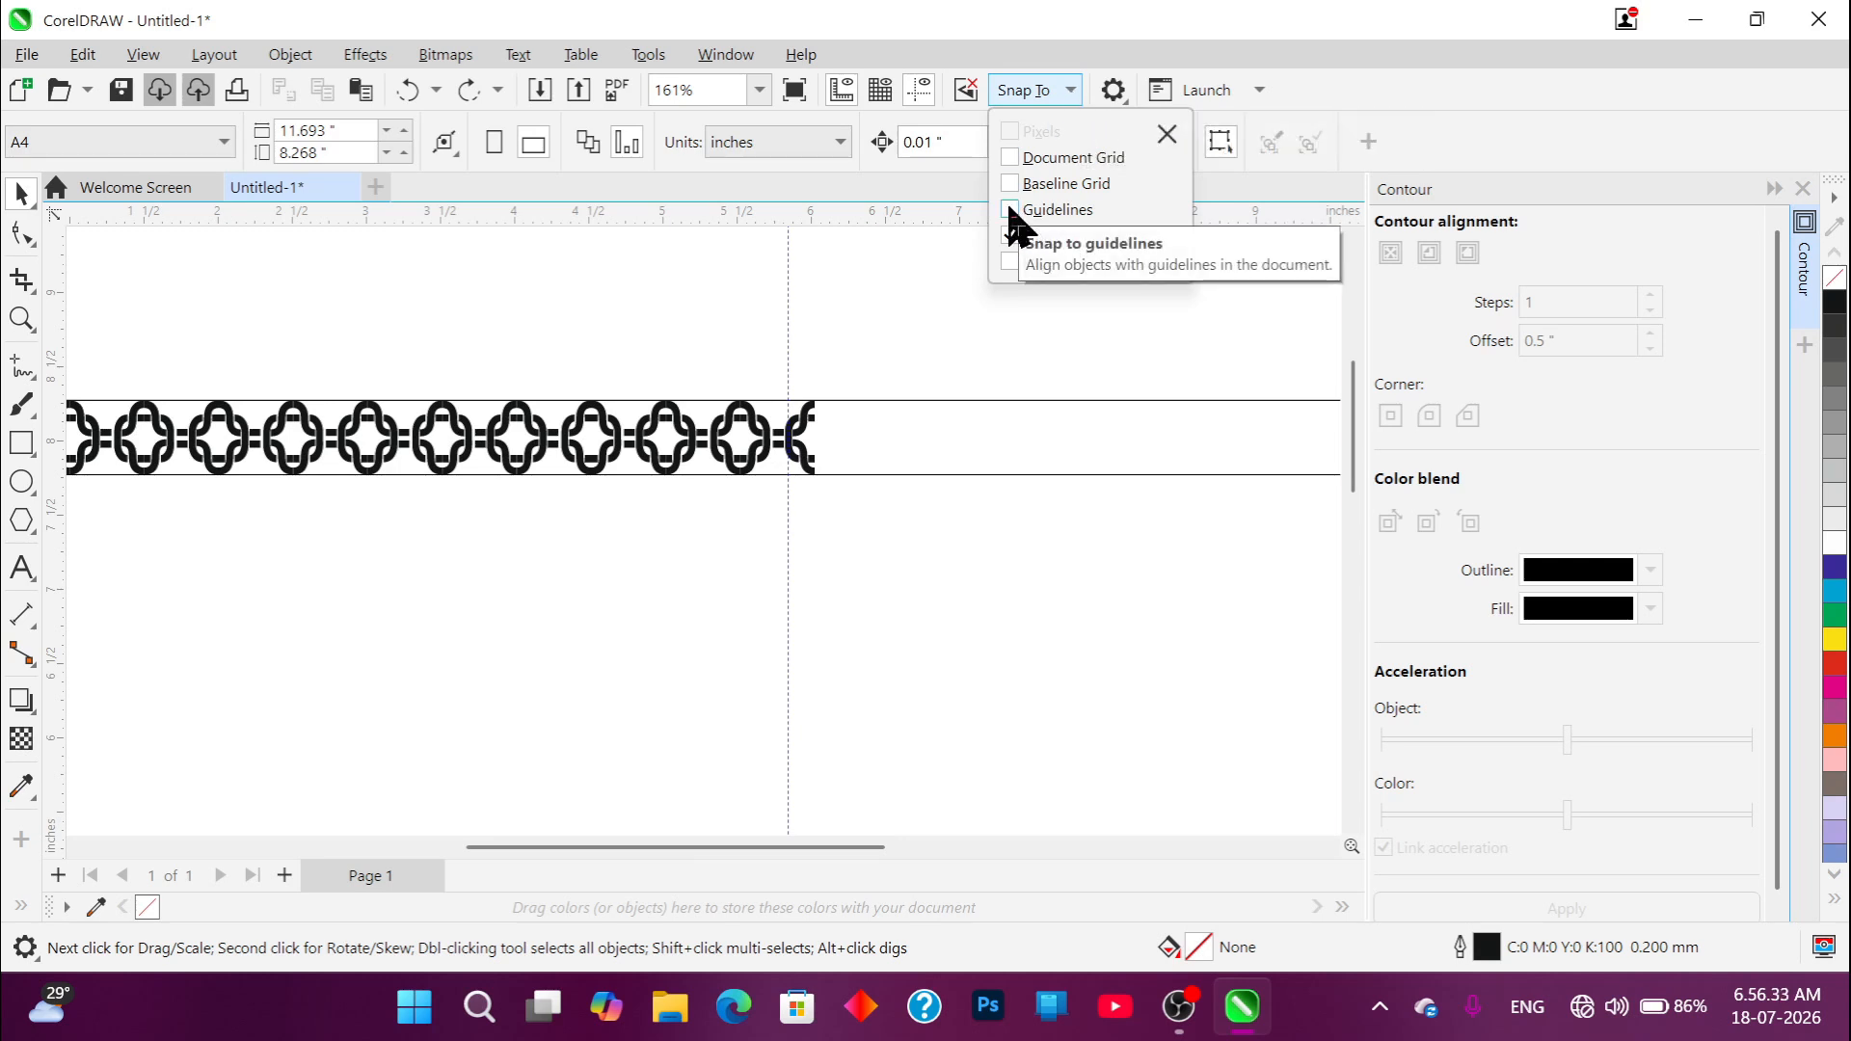
pyautogui.click(1009, 209)
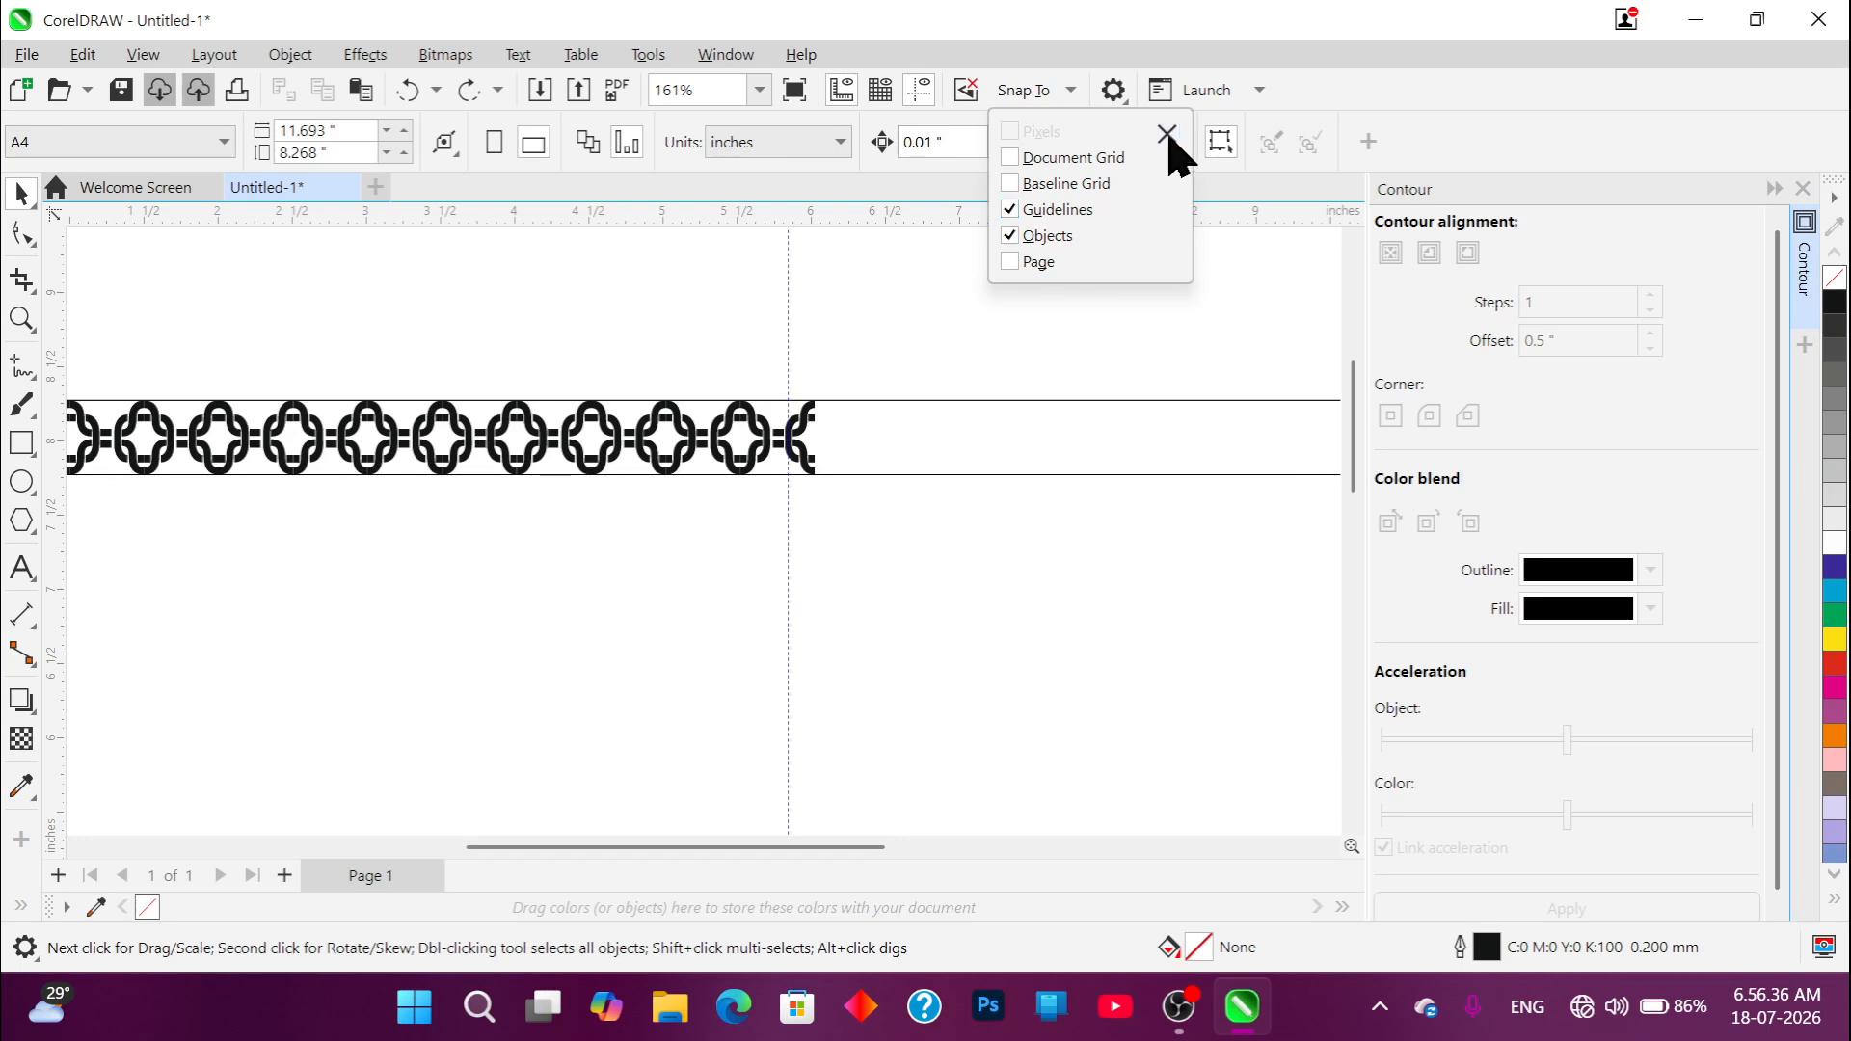
pyautogui.click(1167, 135)
# Step: Compress the eleven top-border motifs, excluding the corner ones, to about 5.344 inches wide so their right end snaps to the vertical guideline
pyautogui.scroll(-2, 963, 399)
pyautogui.scroll(4, 516, 413)
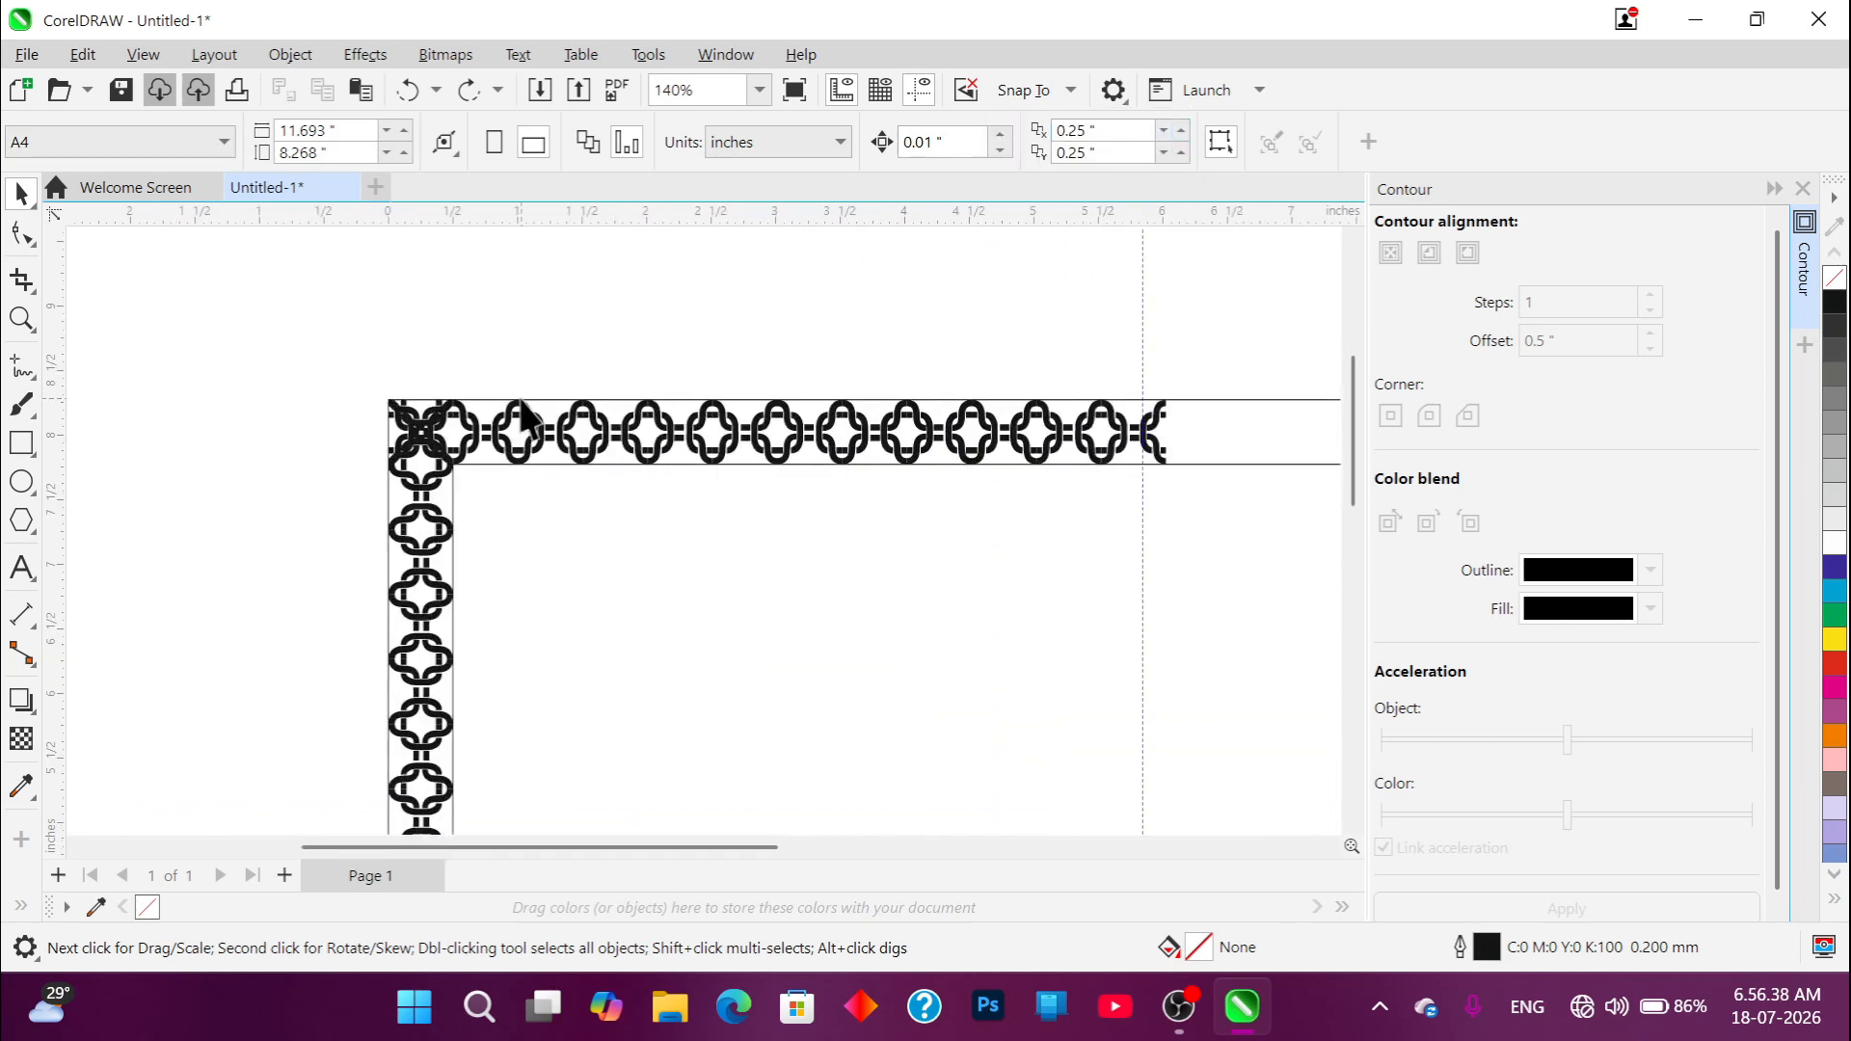
pyautogui.scroll(-2, 227, 380)
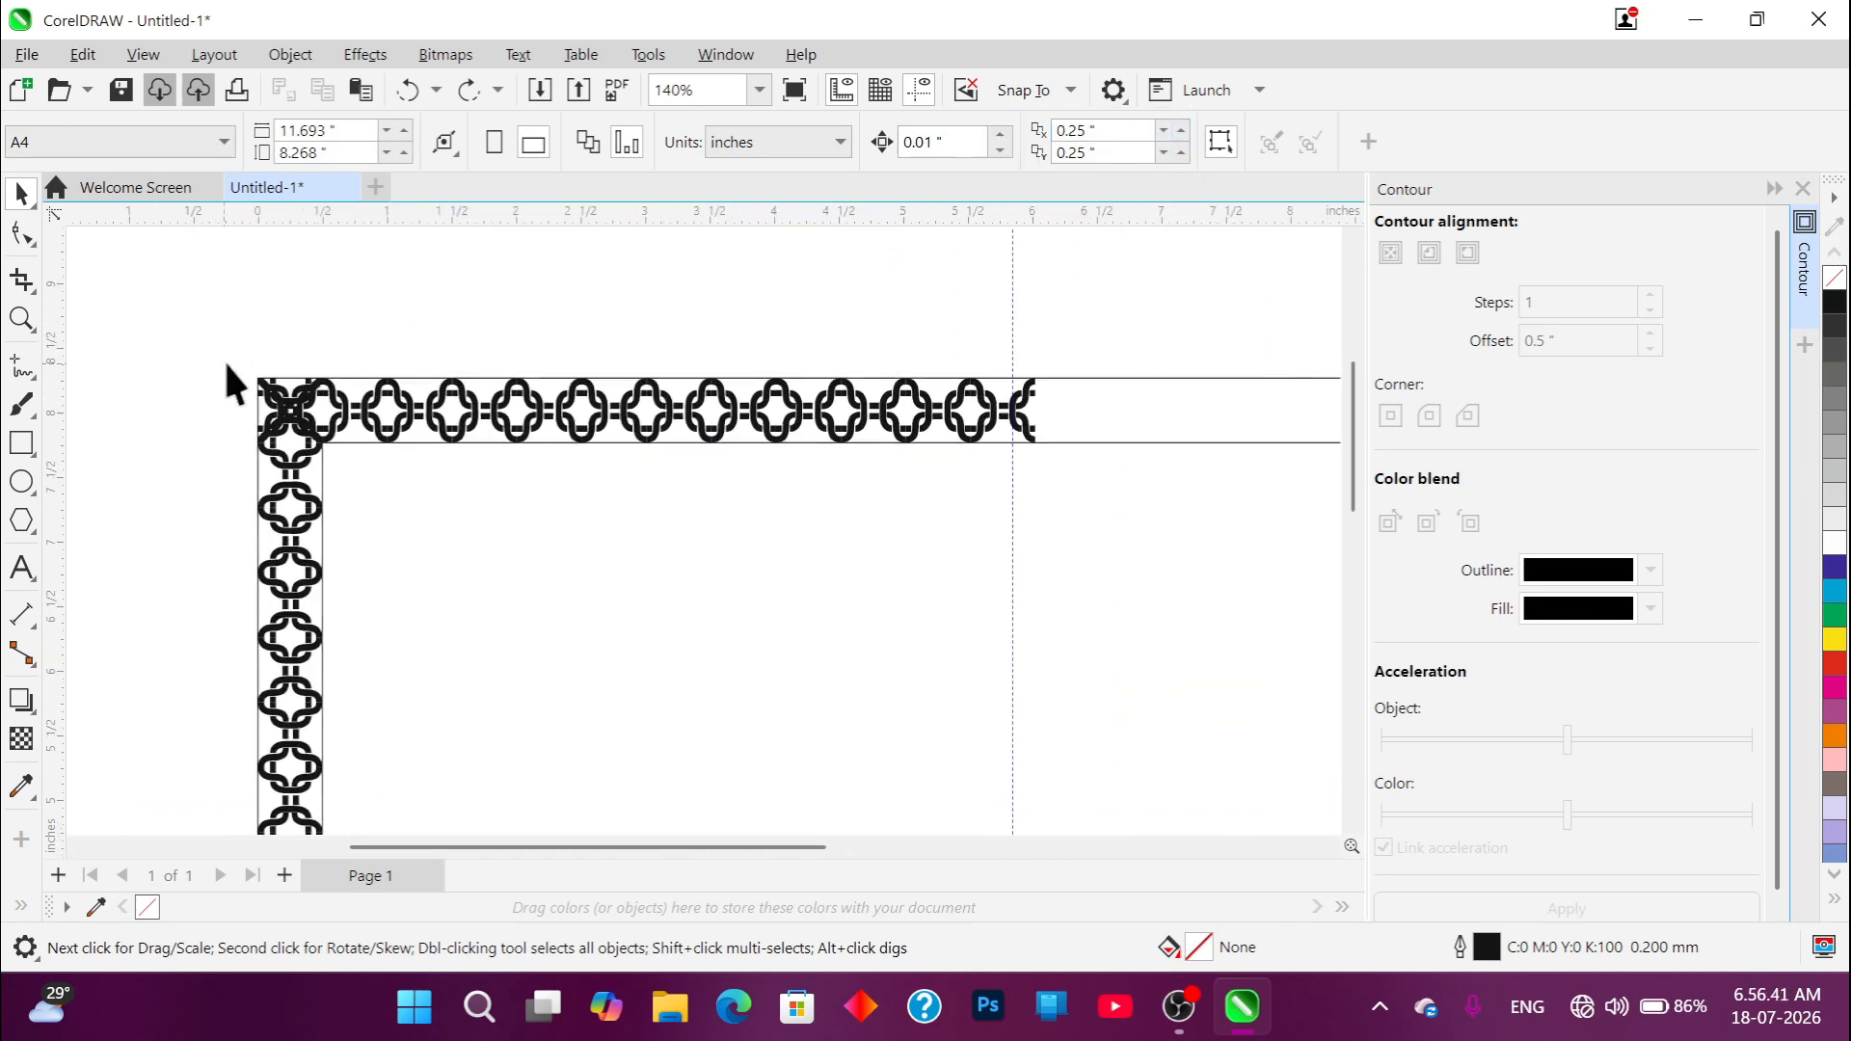
pyautogui.scroll(3, 322, 372)
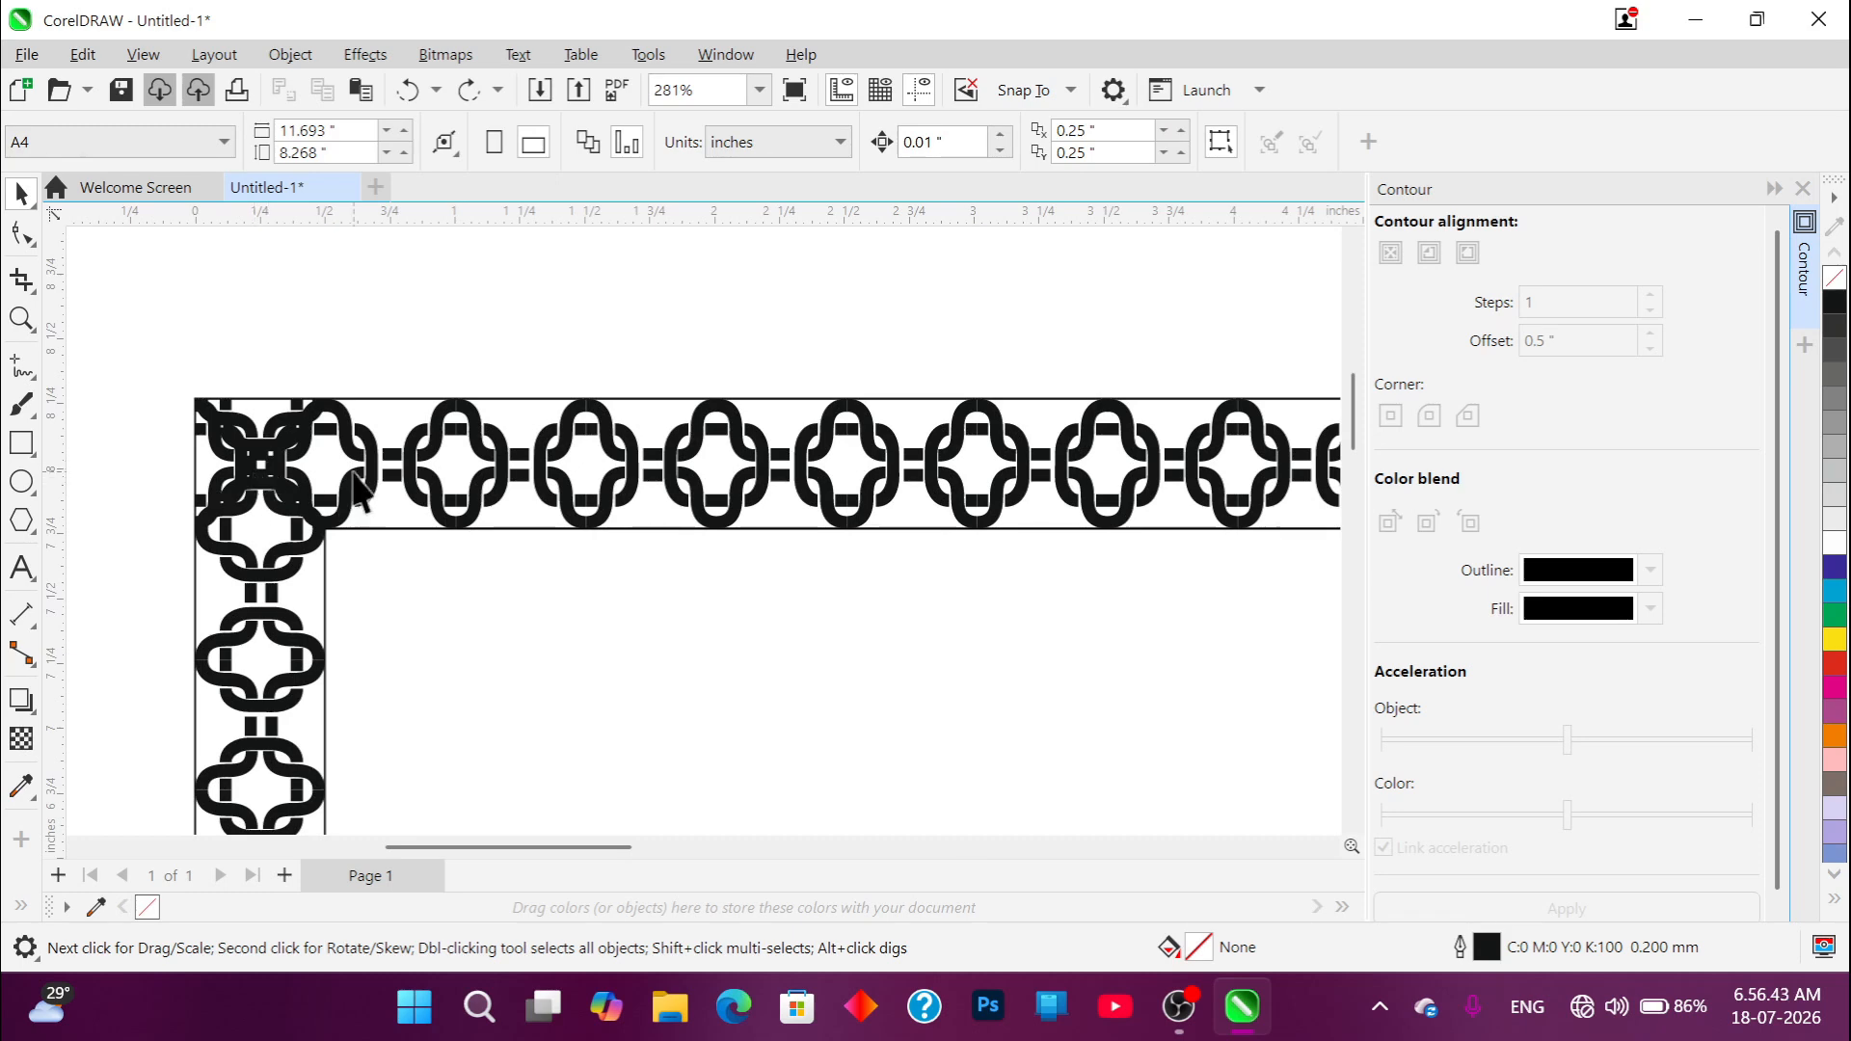
pyautogui.scroll(-1, 335, 379)
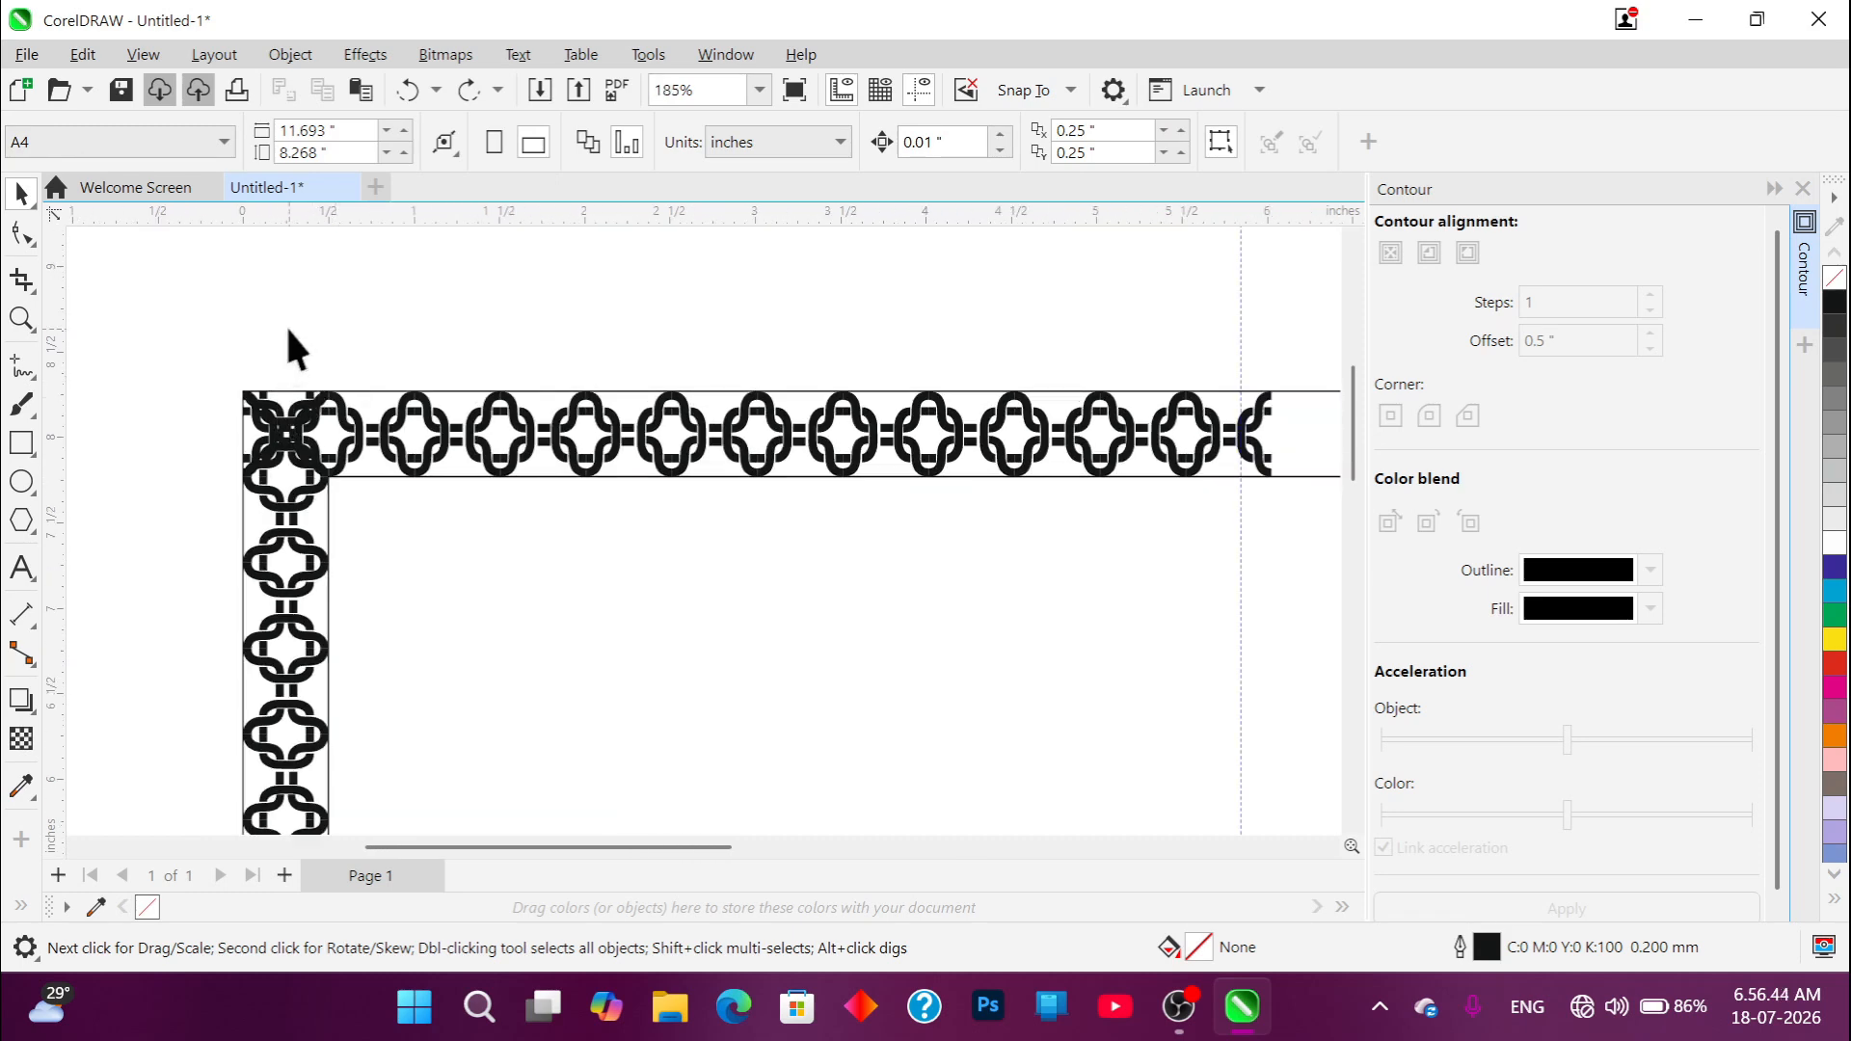
pyautogui.moveTo(288, 331); pyautogui.dragTo(742, 481)
pyautogui.moveTo(1287, 513); pyautogui.dragTo(1288, 509)
pyautogui.scroll(-1, 536, 482)
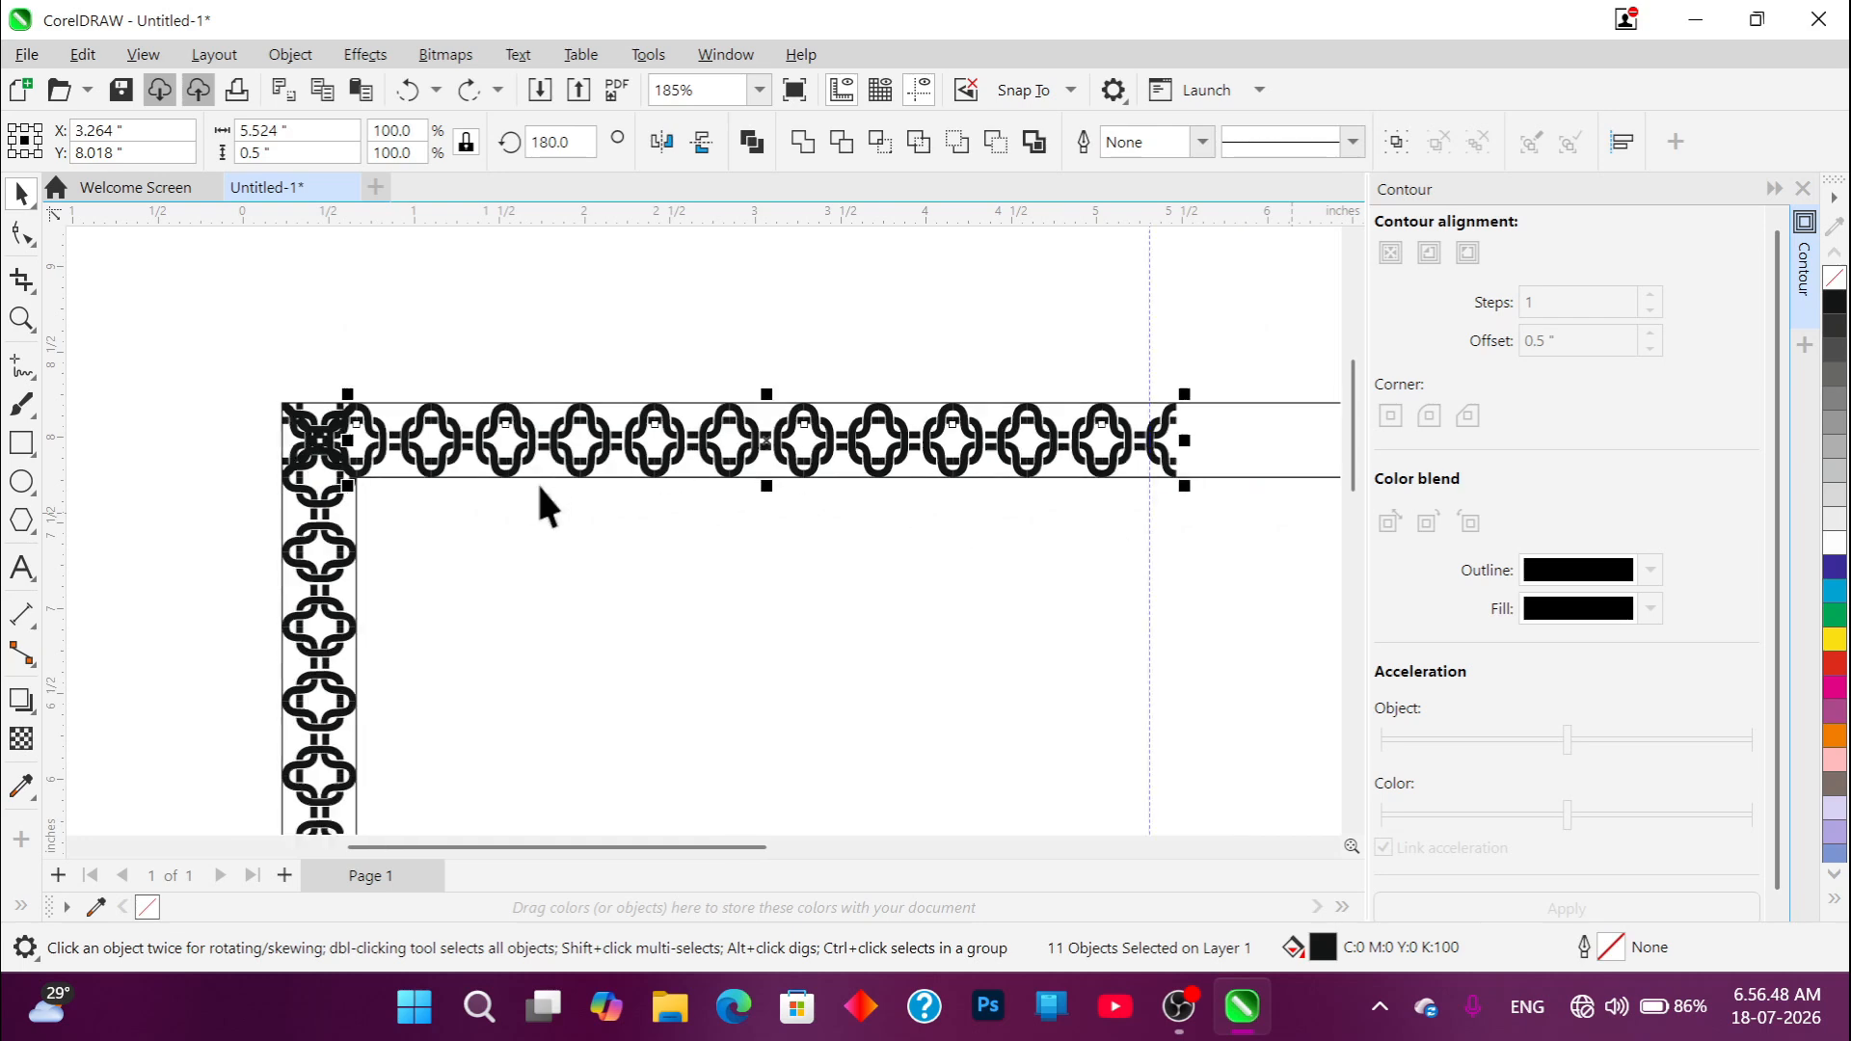
pyautogui.scroll(-1, 538, 486)
pyautogui.scroll(1, 1046, 461)
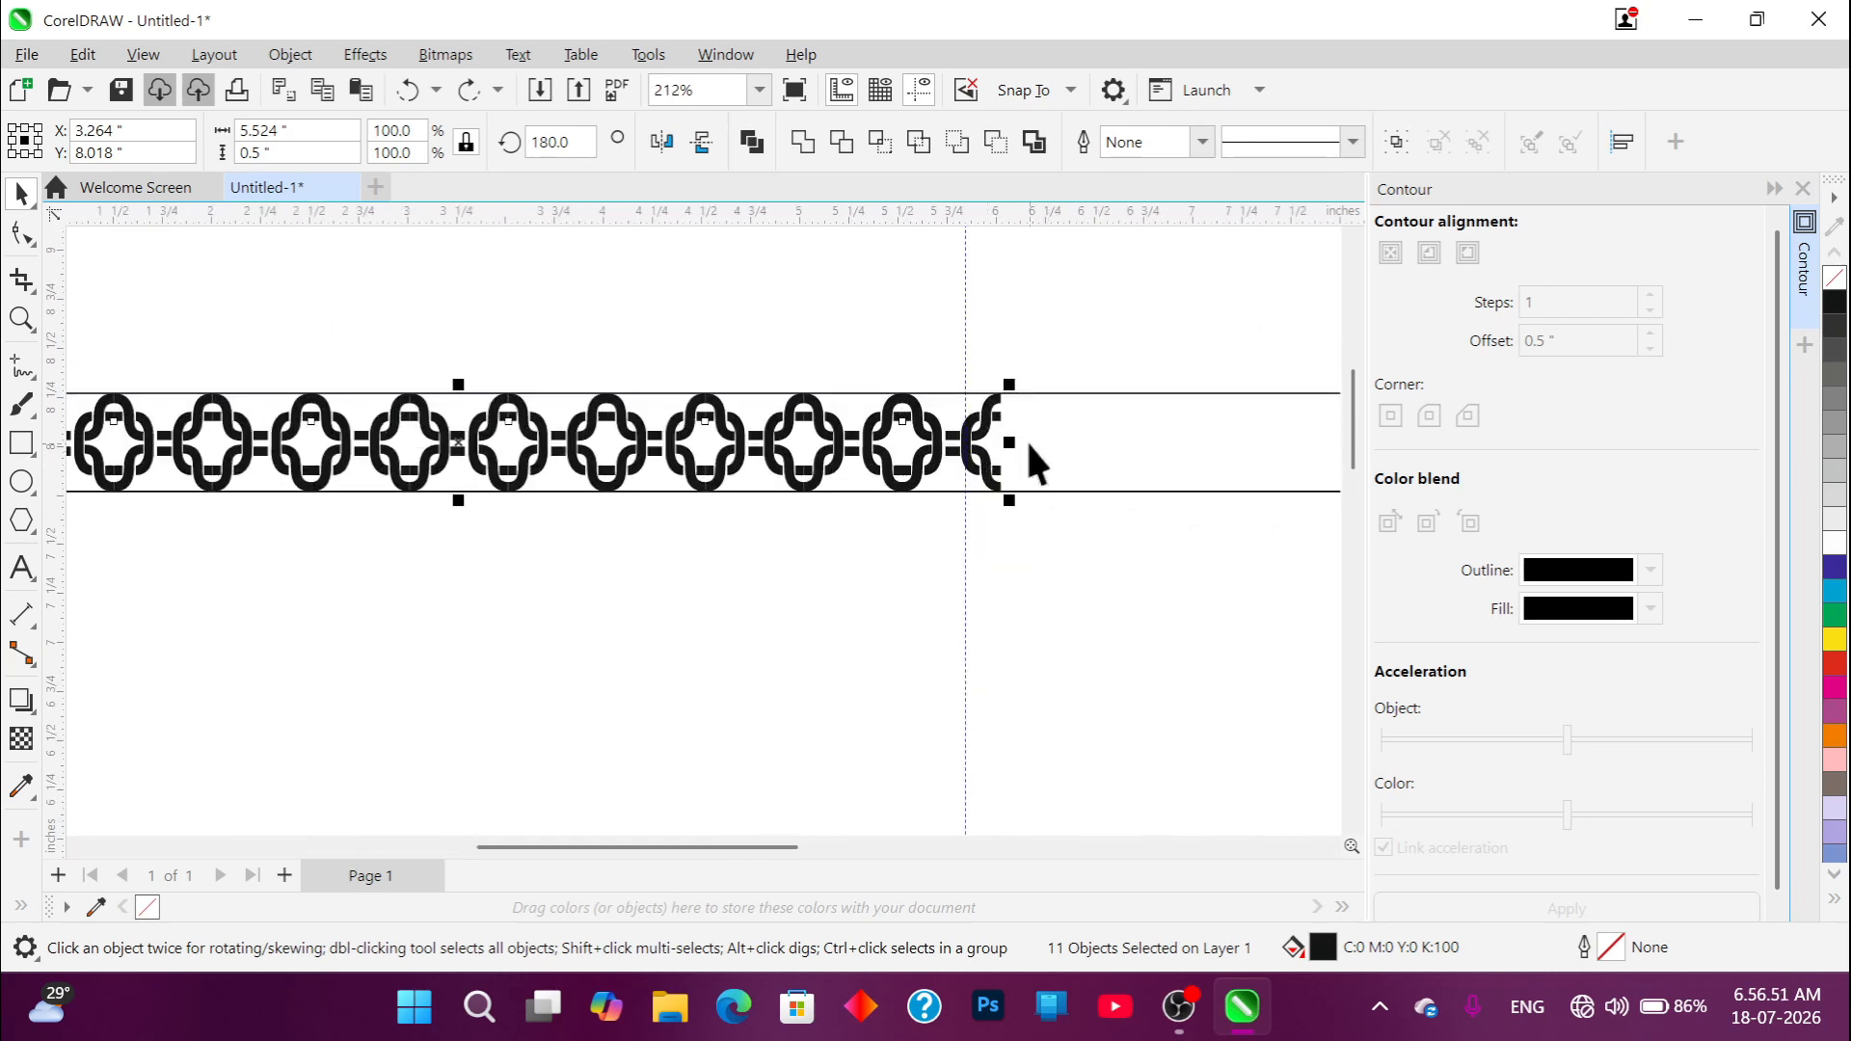
pyautogui.scroll(2, 1028, 445)
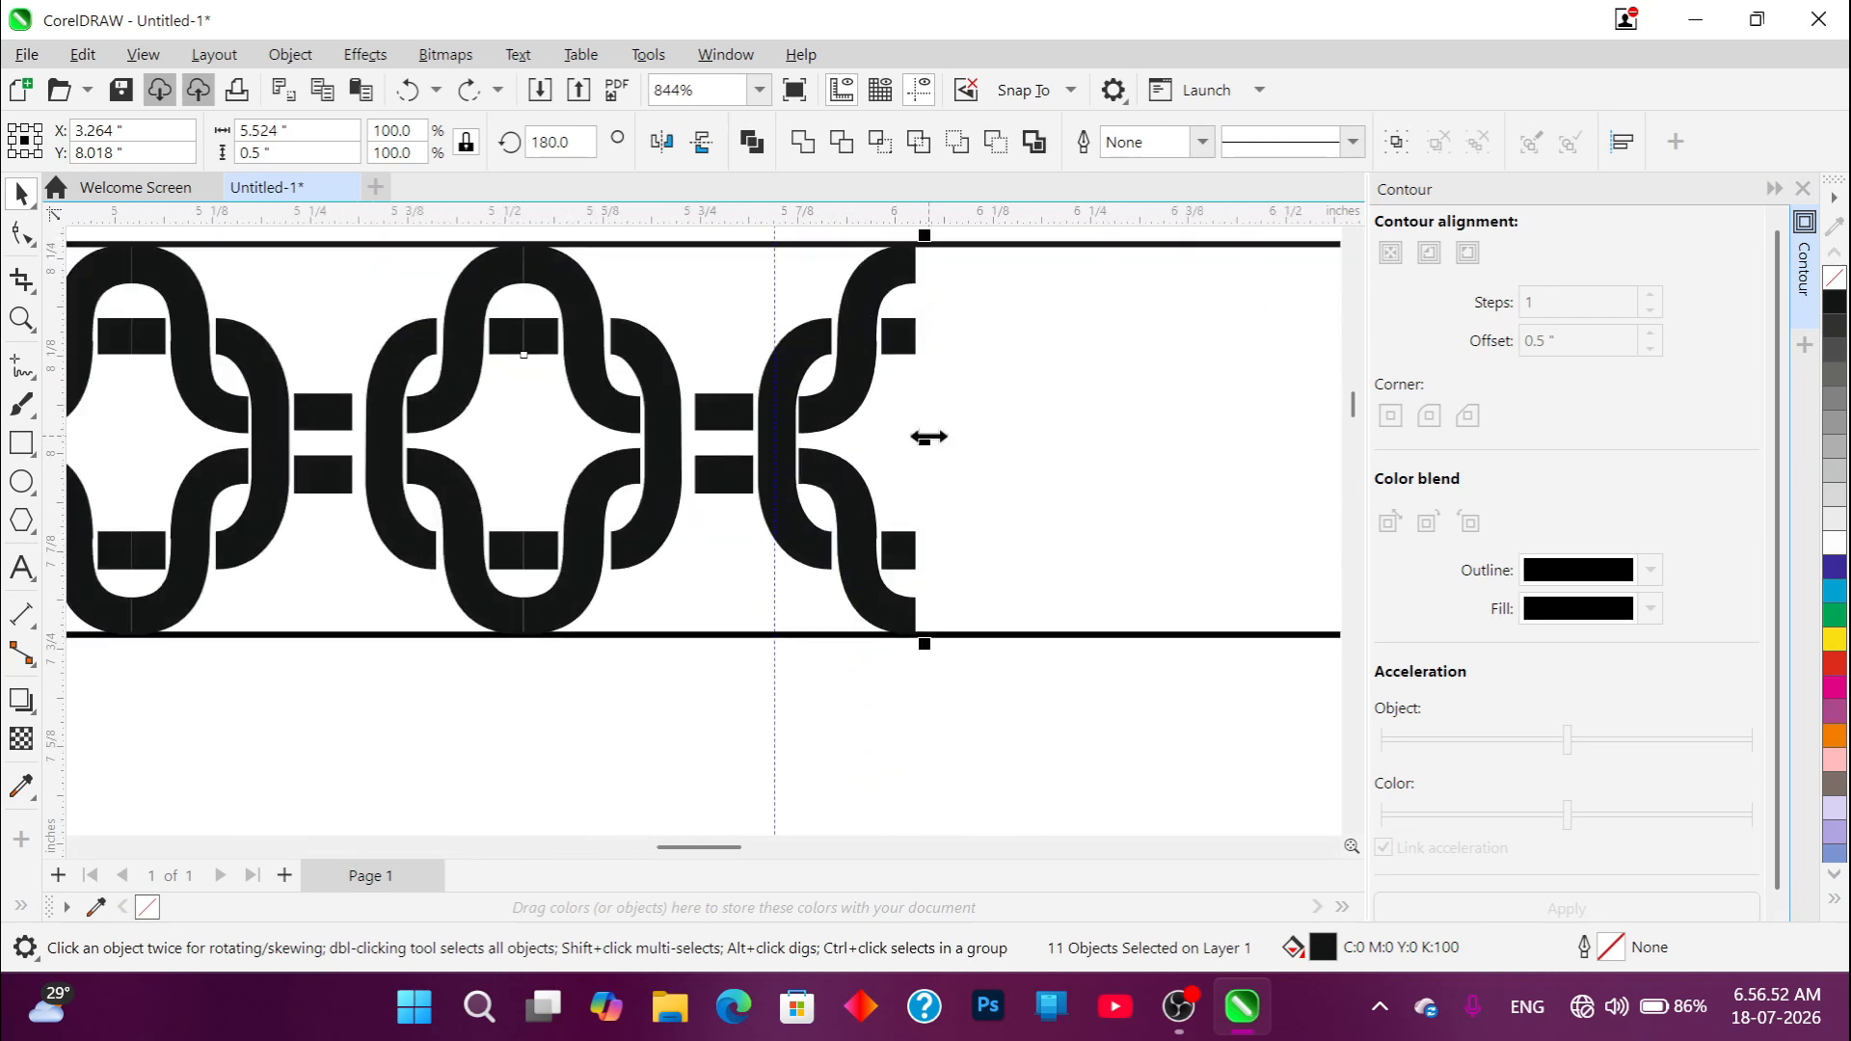
pyautogui.moveTo(929, 437); pyautogui.dragTo(785, 442)
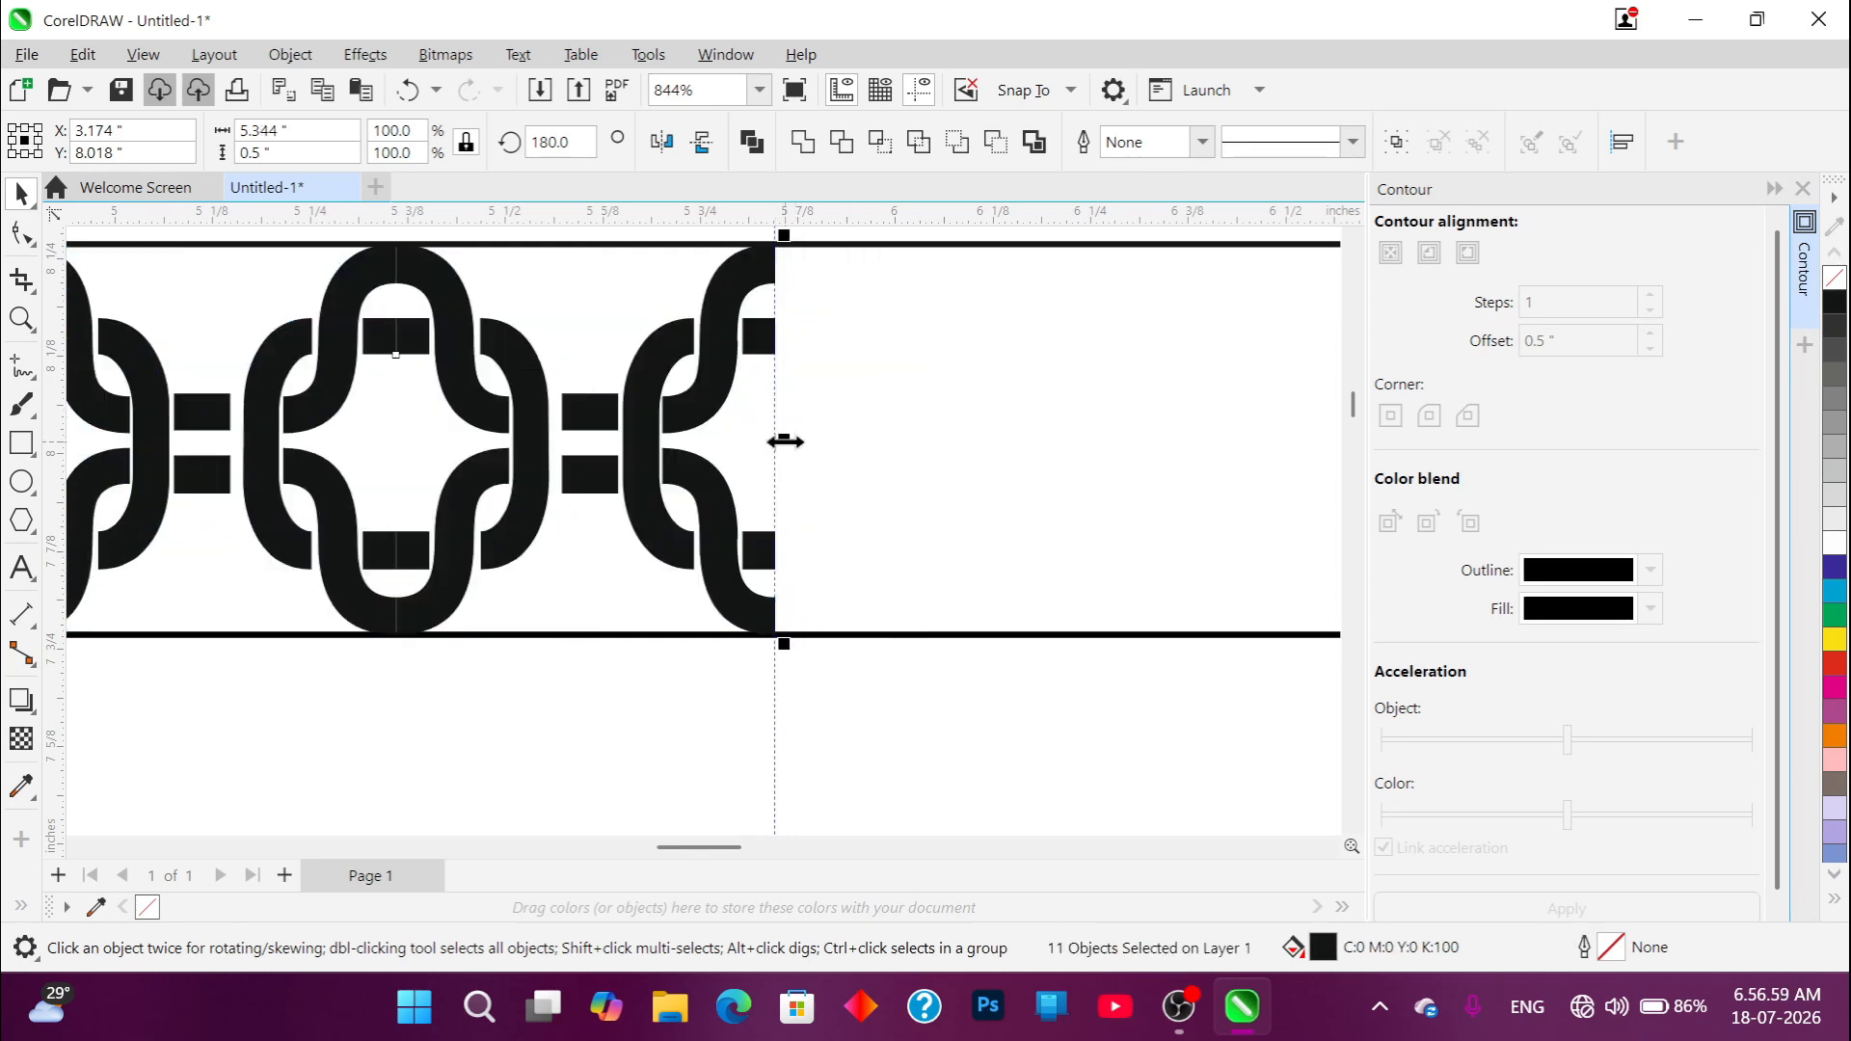
pyautogui.scroll(-2, 897, 516)
pyautogui.scroll(-4, 958, 331)
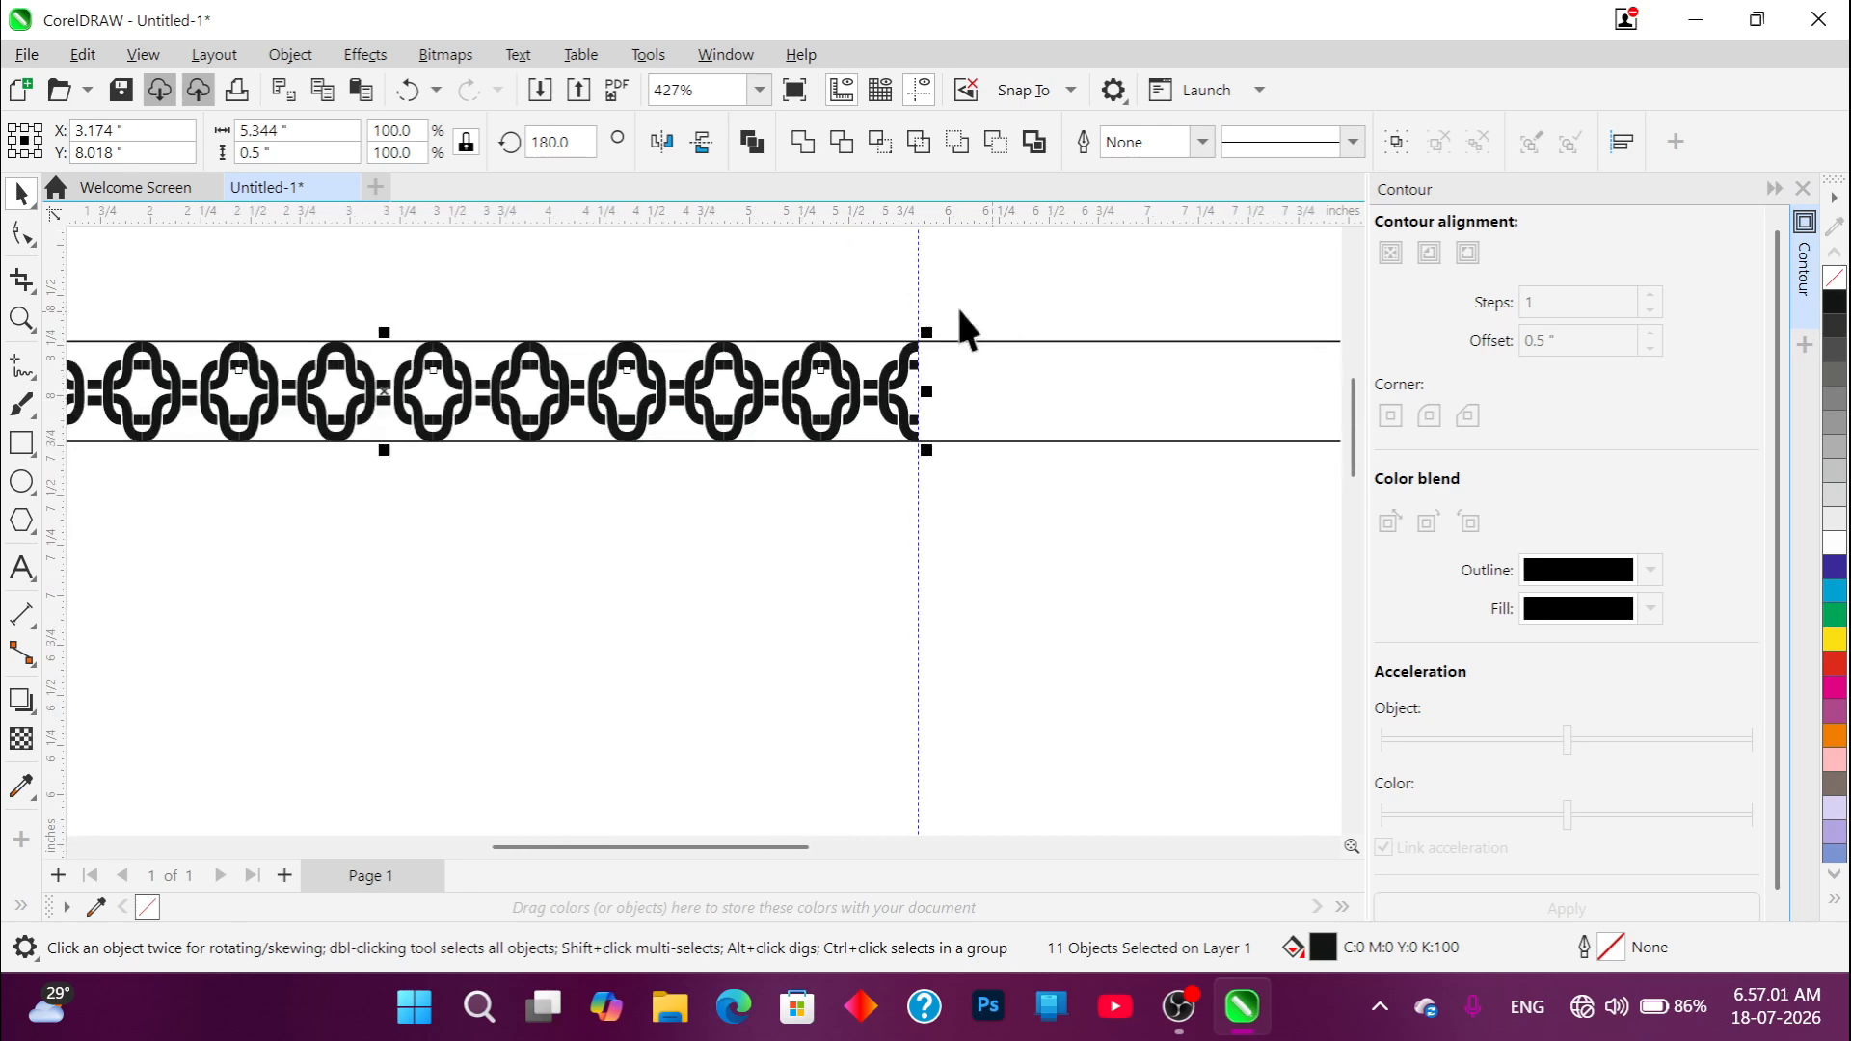
# Step: Compress the eight left-border motifs below the corner motif vertically to about 3.619 inches tall, bringing their lower end near the horizontal guideline
pyautogui.scroll(1, 347, 535)
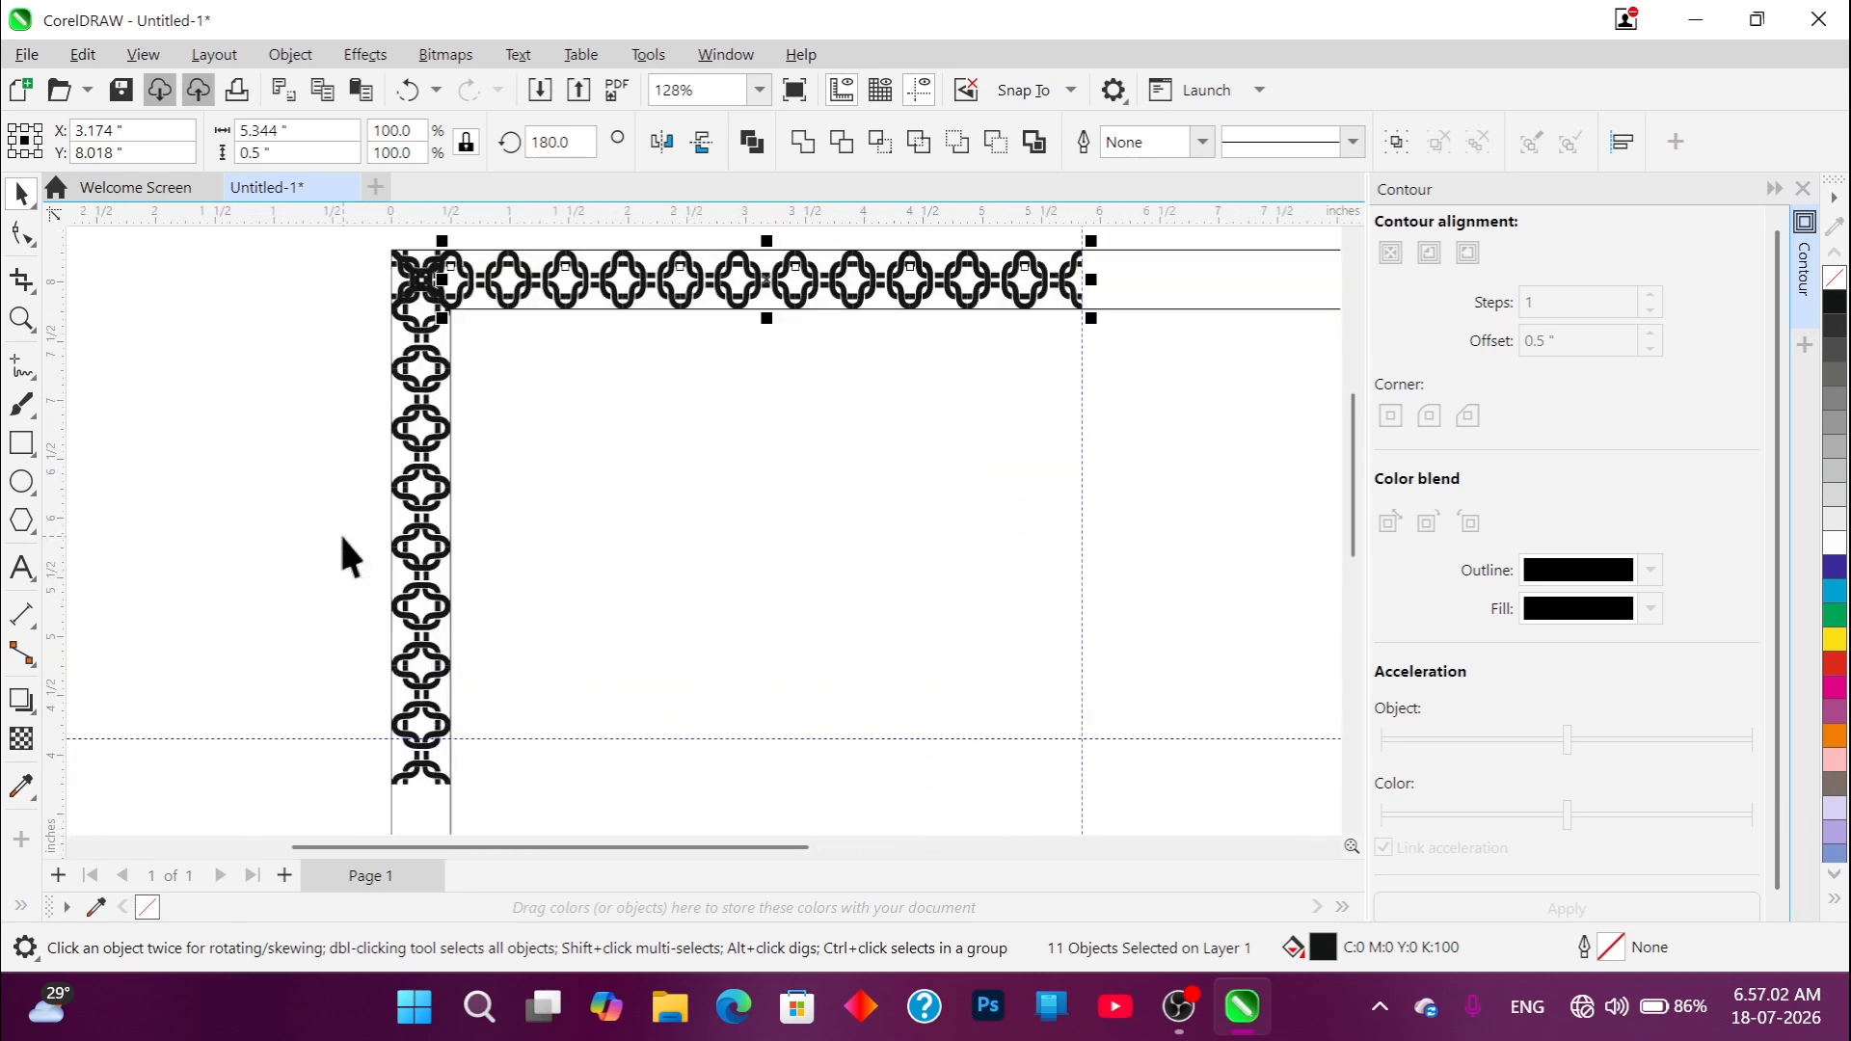
pyautogui.click(328, 302)
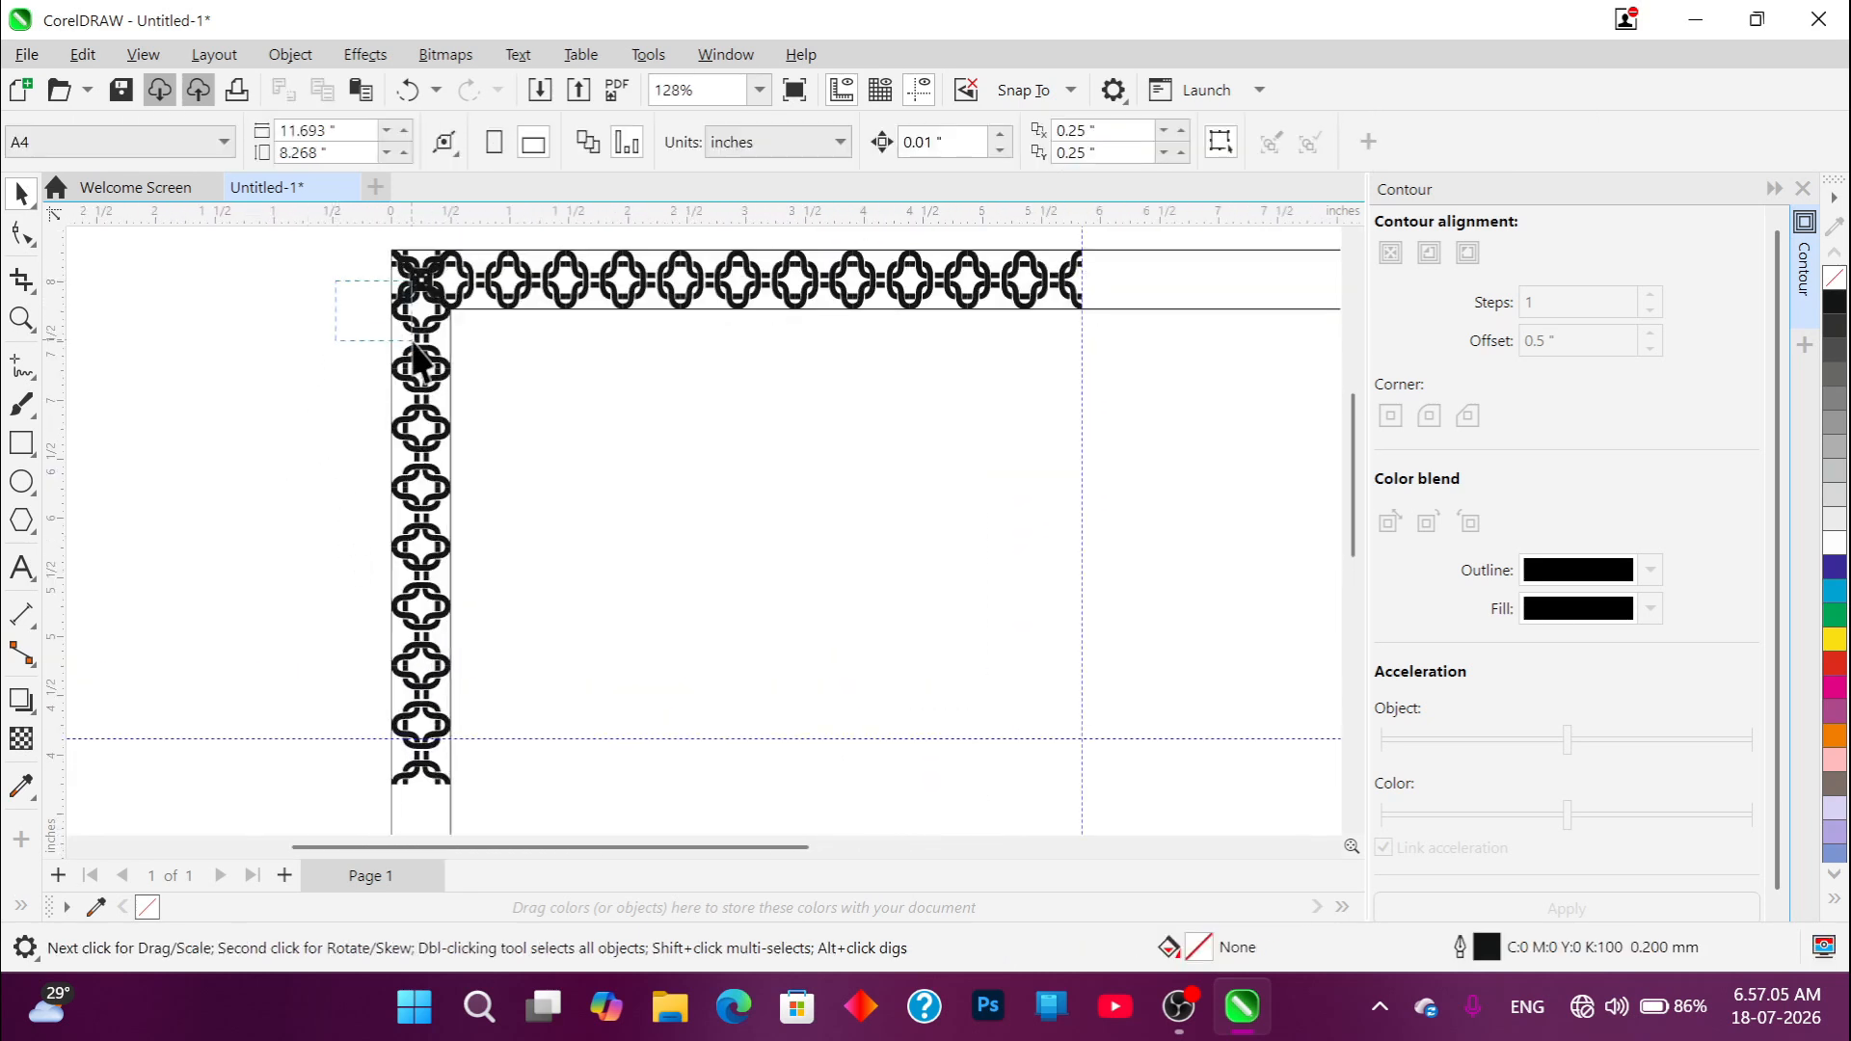
pyautogui.moveTo(423, 352); pyautogui.dragTo(438, 386)
pyautogui.moveTo(538, 790); pyautogui.dragTo(542, 796)
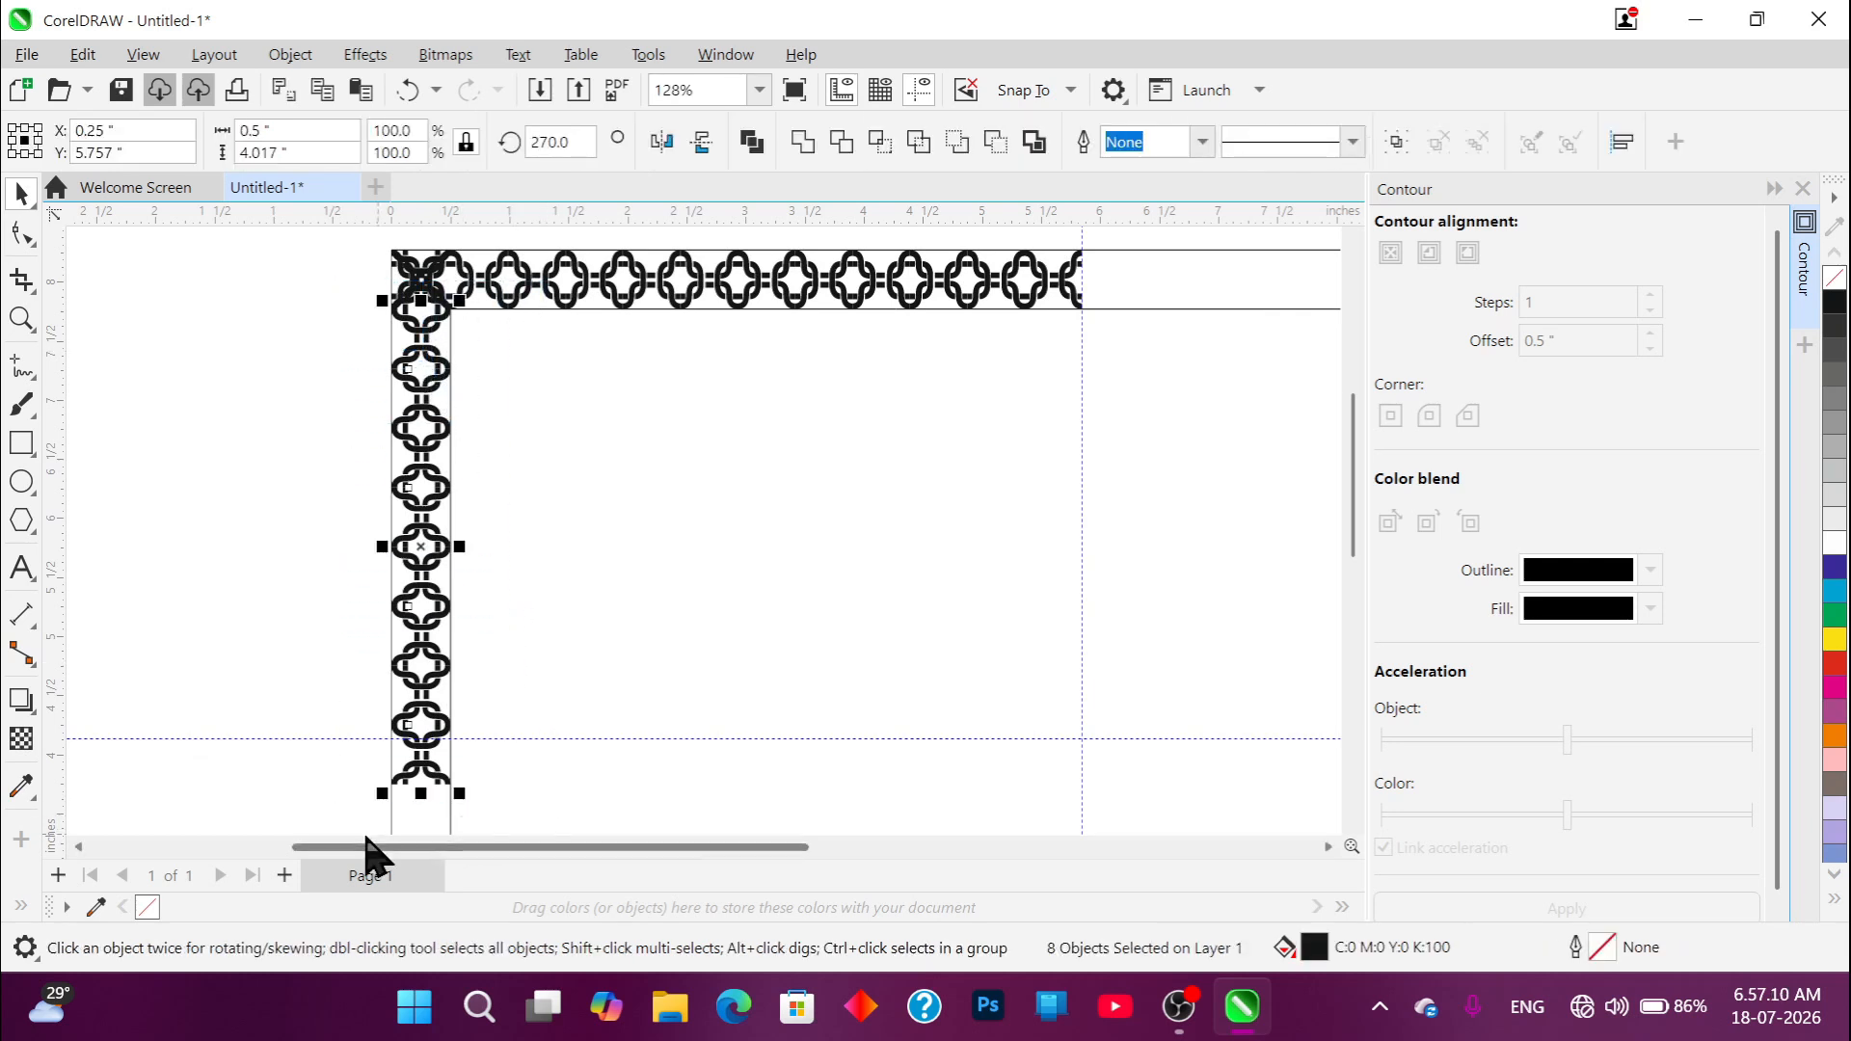
pyautogui.scroll(2, 384, 811)
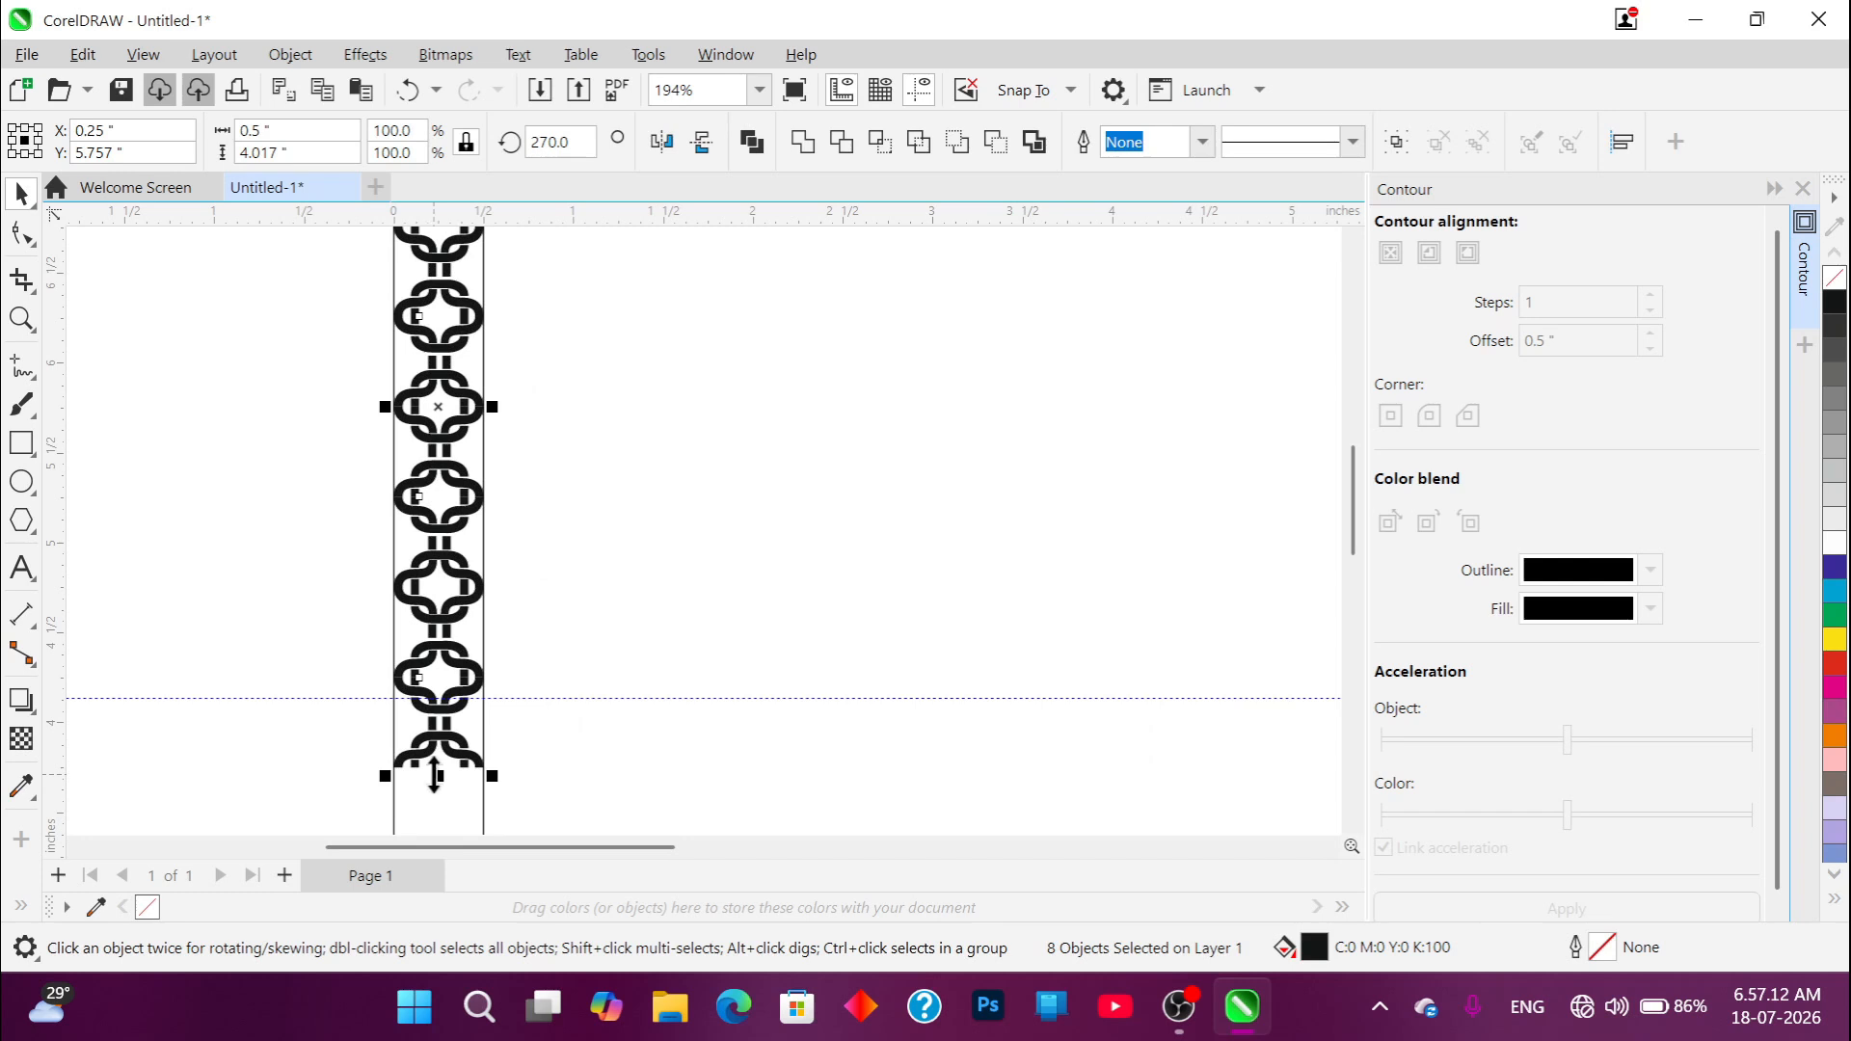
pyautogui.moveTo(438, 776); pyautogui.dragTo(454, 700)
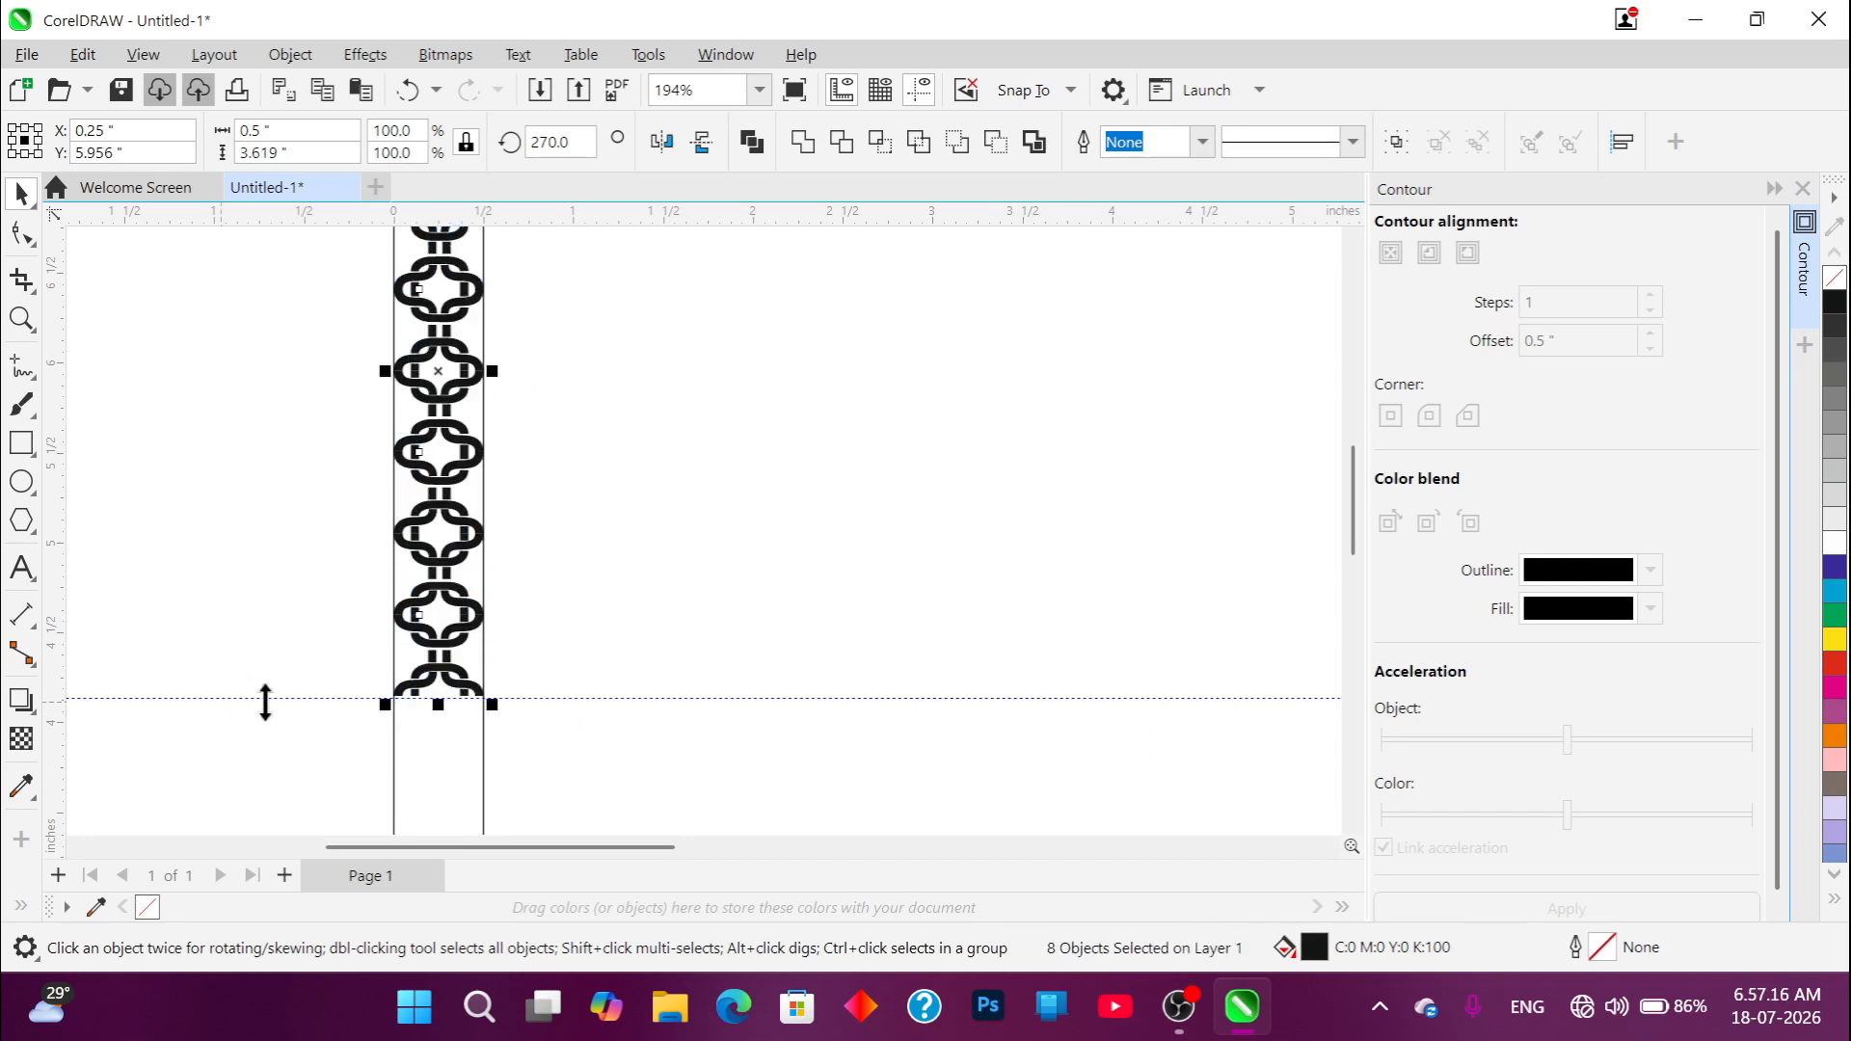
# Step: Extend the left chain's lower end to meet the horizontal guideline exactly, making the eight motifs about 3.632 inches tall
pyautogui.scroll(6, 394, 709)
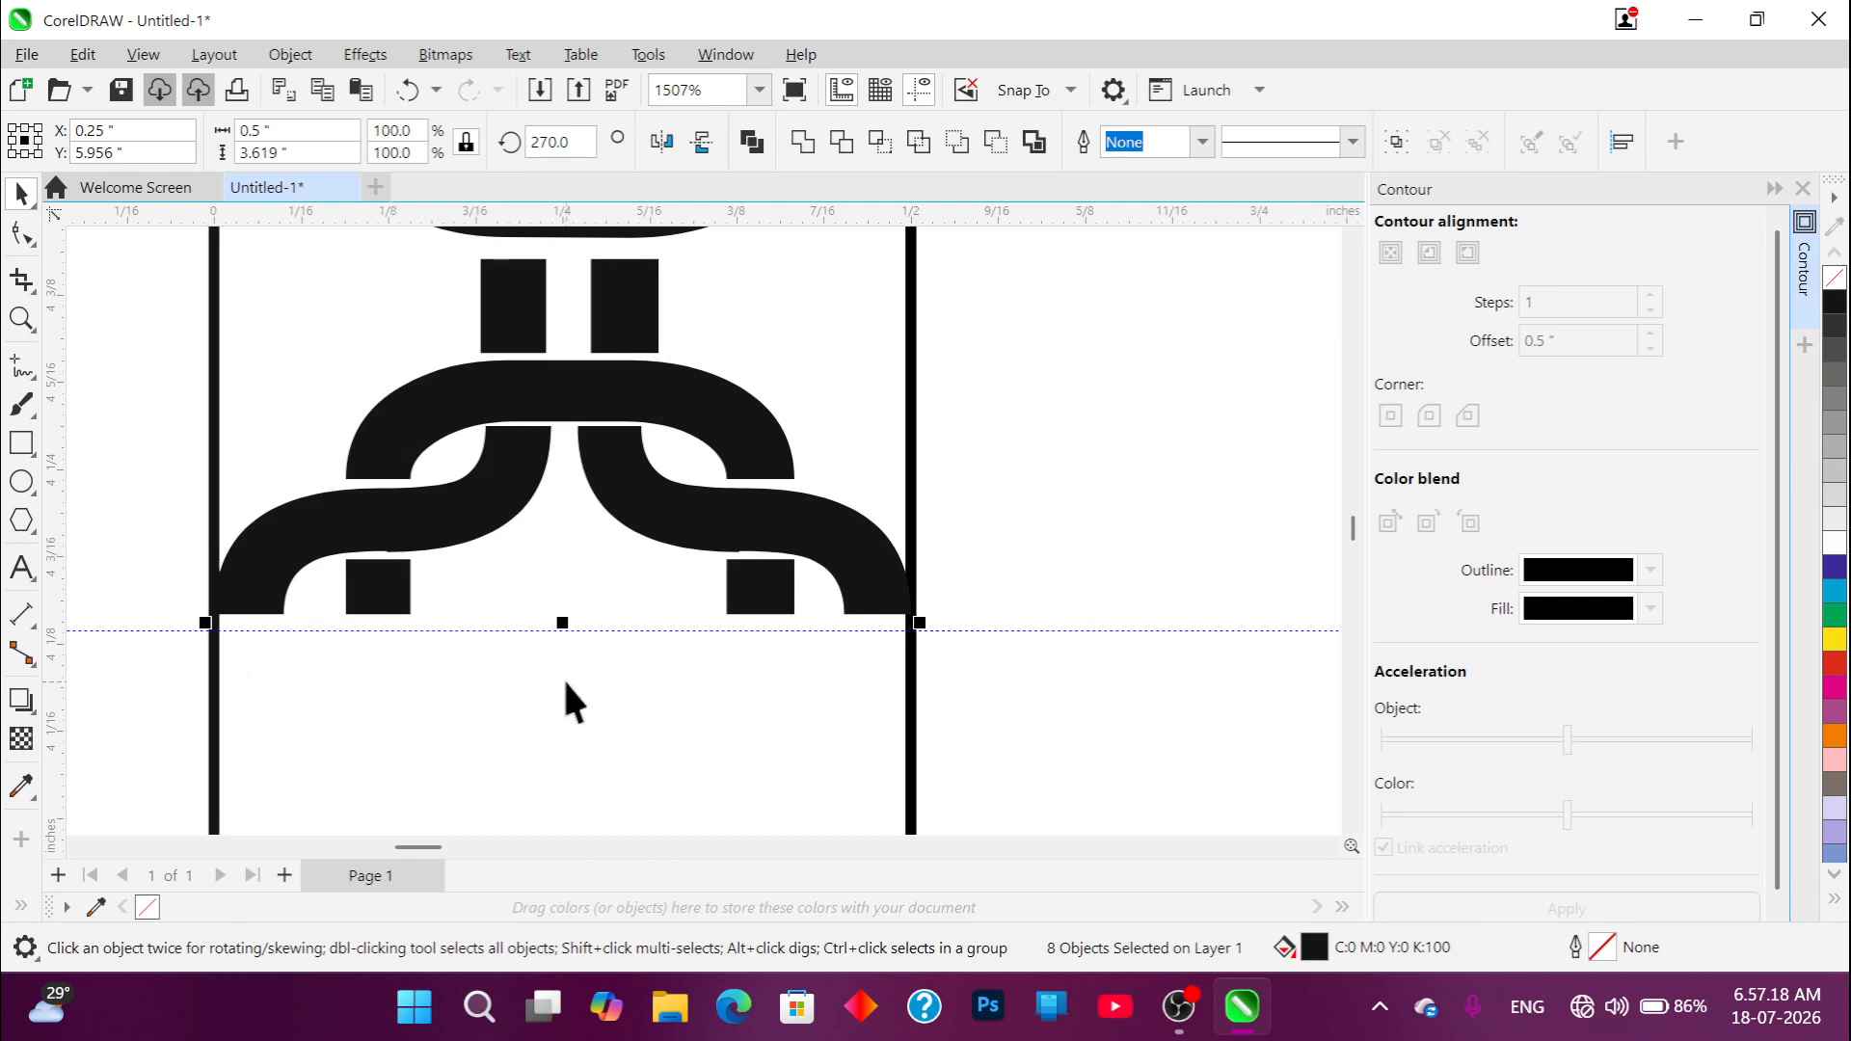
pyautogui.moveTo(560, 622); pyautogui.dragTo(559, 641)
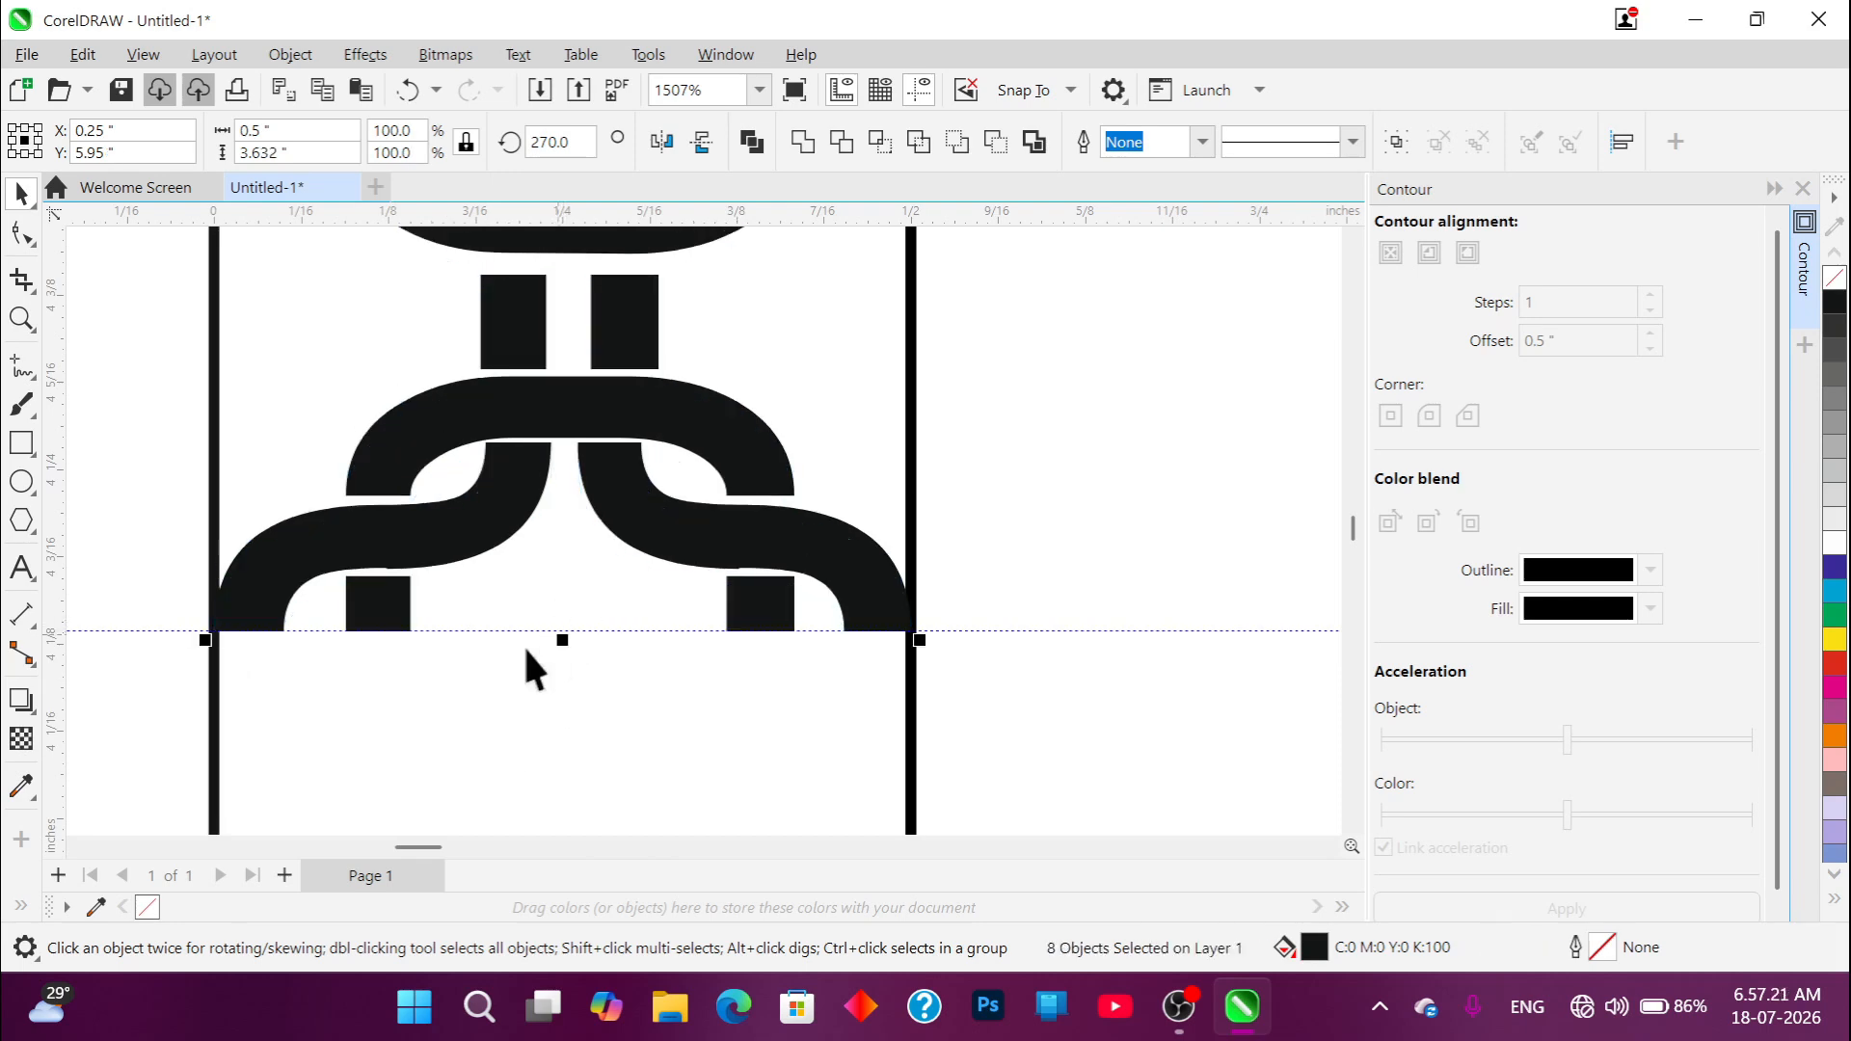
pyautogui.scroll(-2, 521, 666)
pyautogui.scroll(-9, 513, 678)
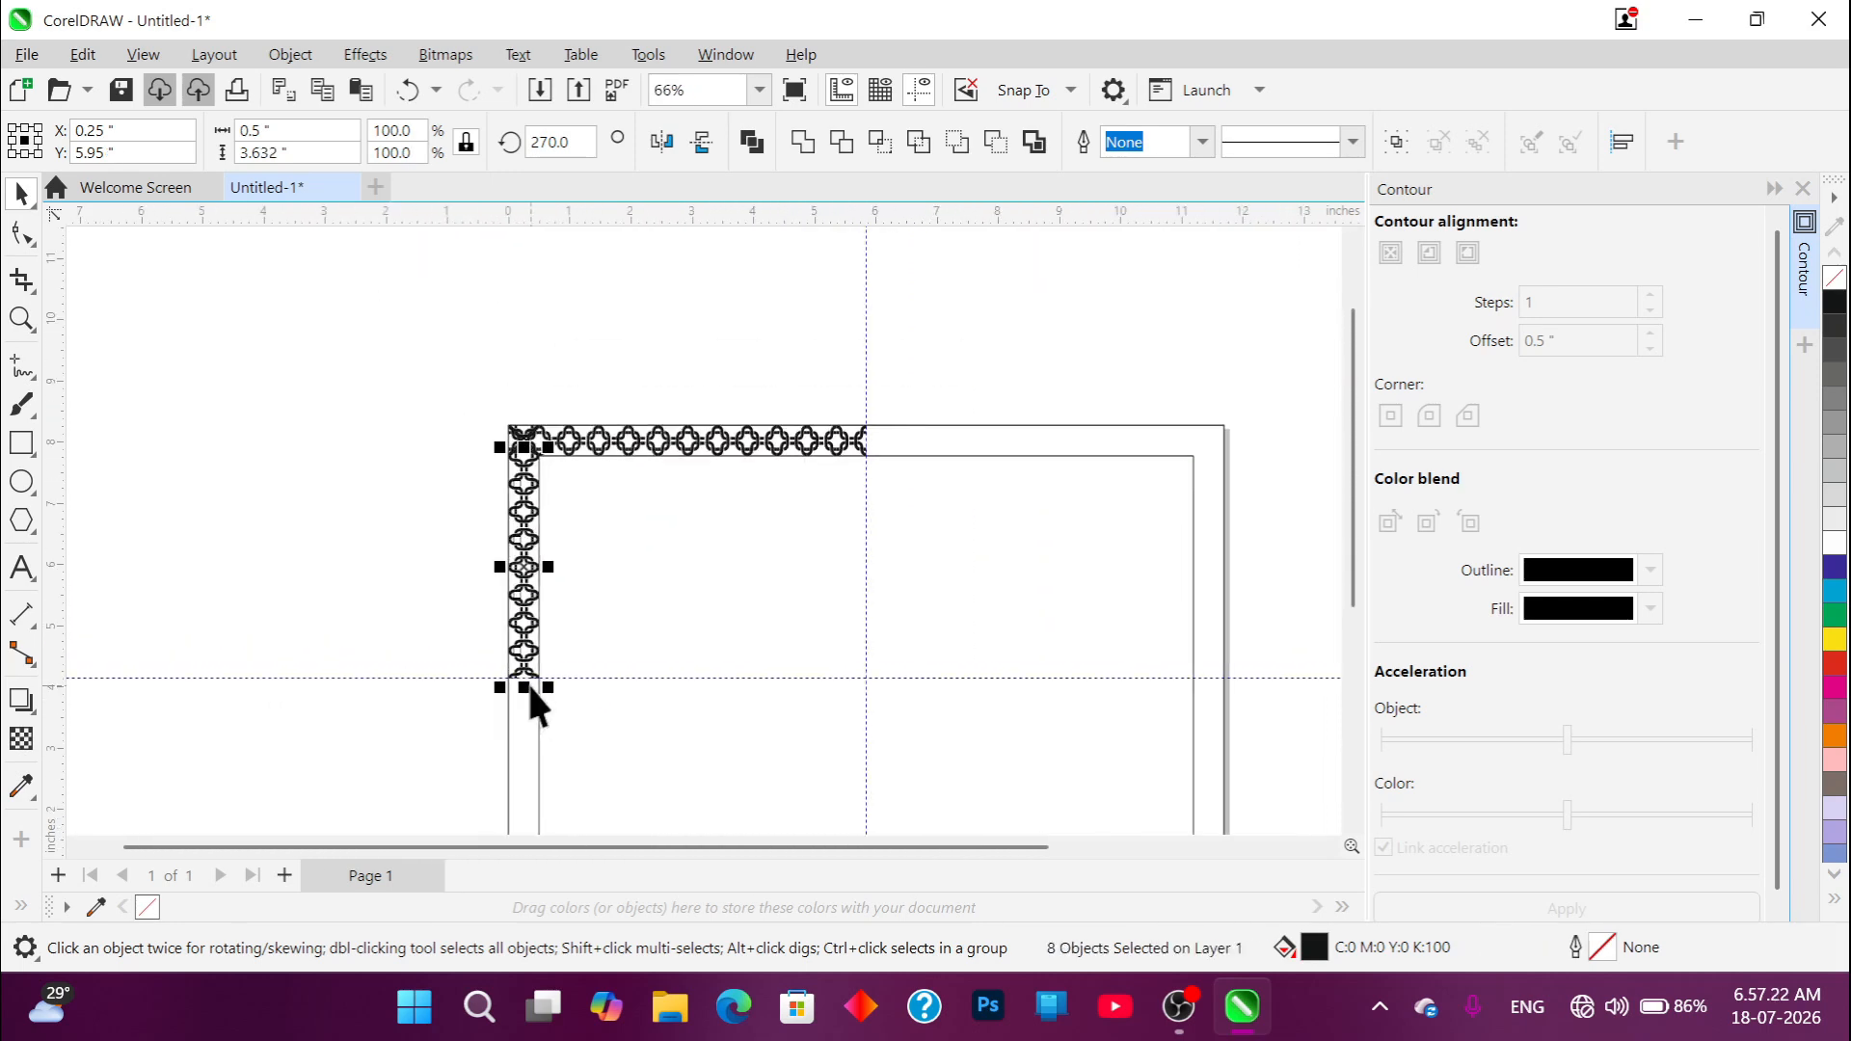
pyautogui.click(410, 459)
# Step: Draw a rectangle over the overlapping corner motifs at the page's upper left and size it to 0.5 by 0.5 inches
pyautogui.scroll(6, 517, 440)
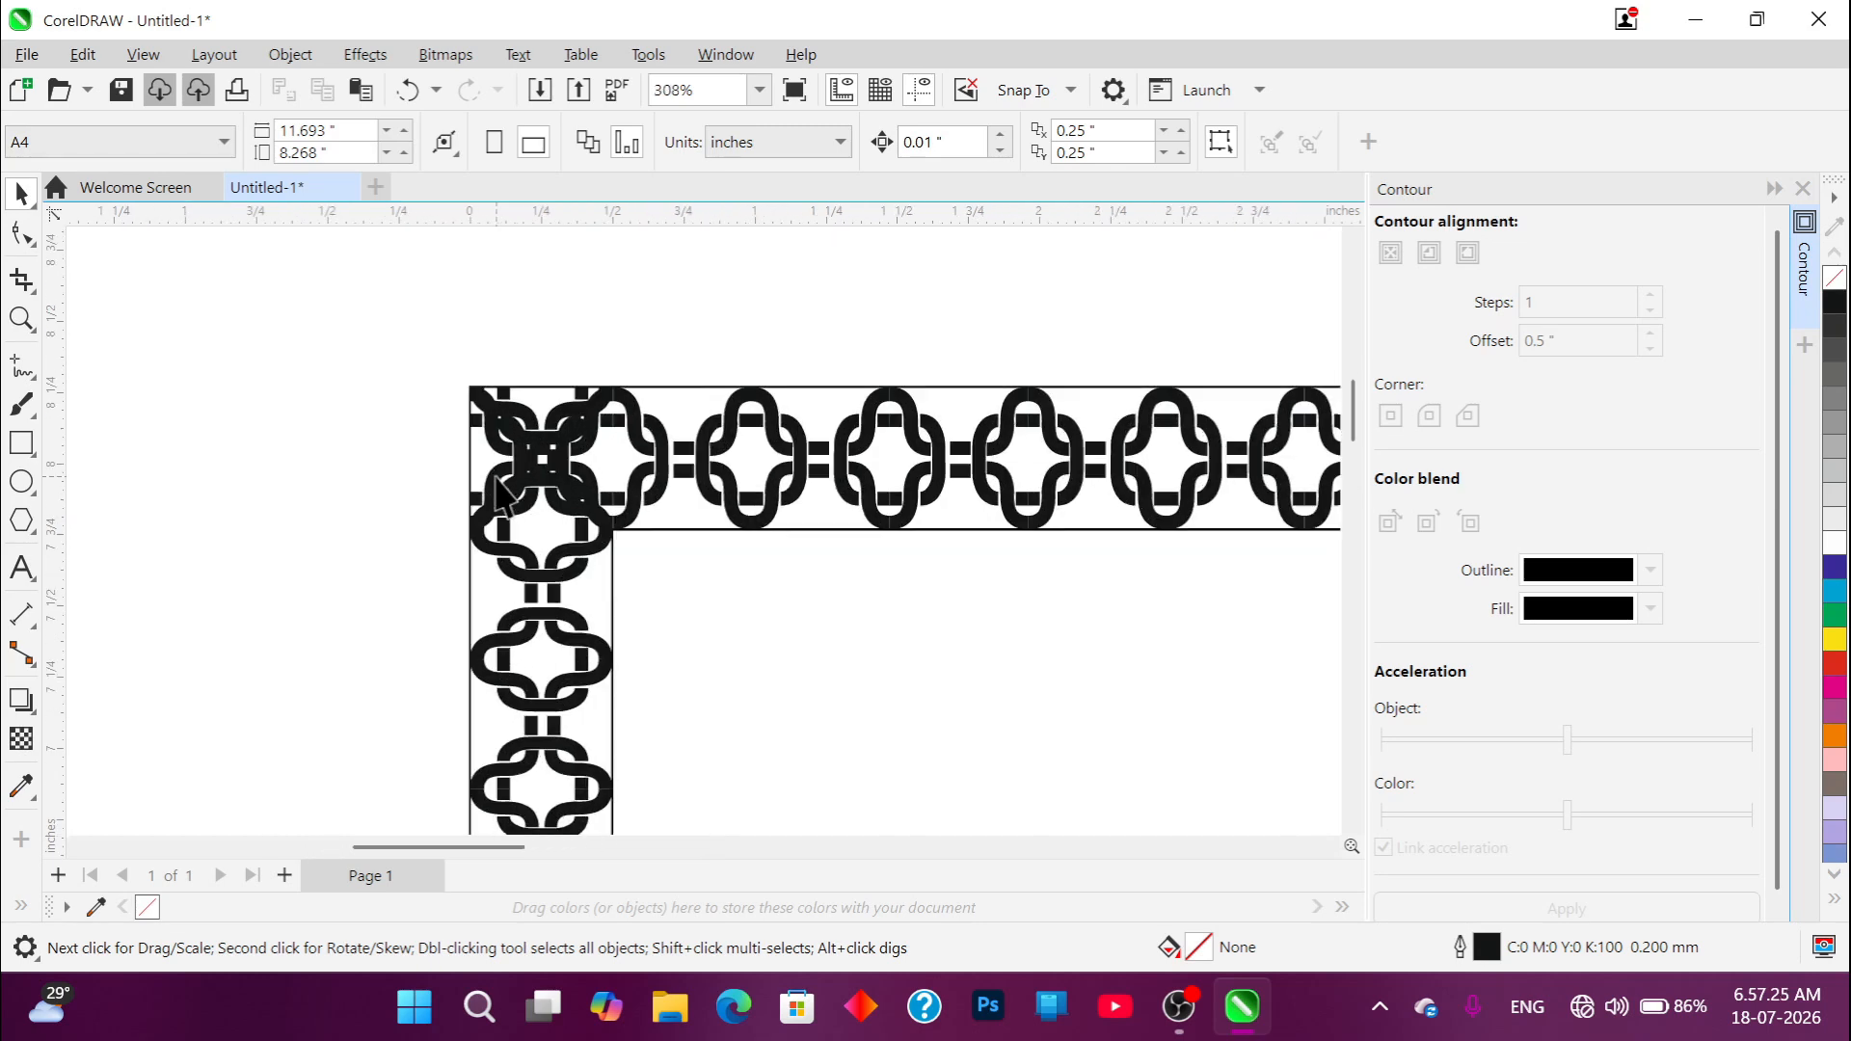
pyautogui.scroll(1, 289, 482)
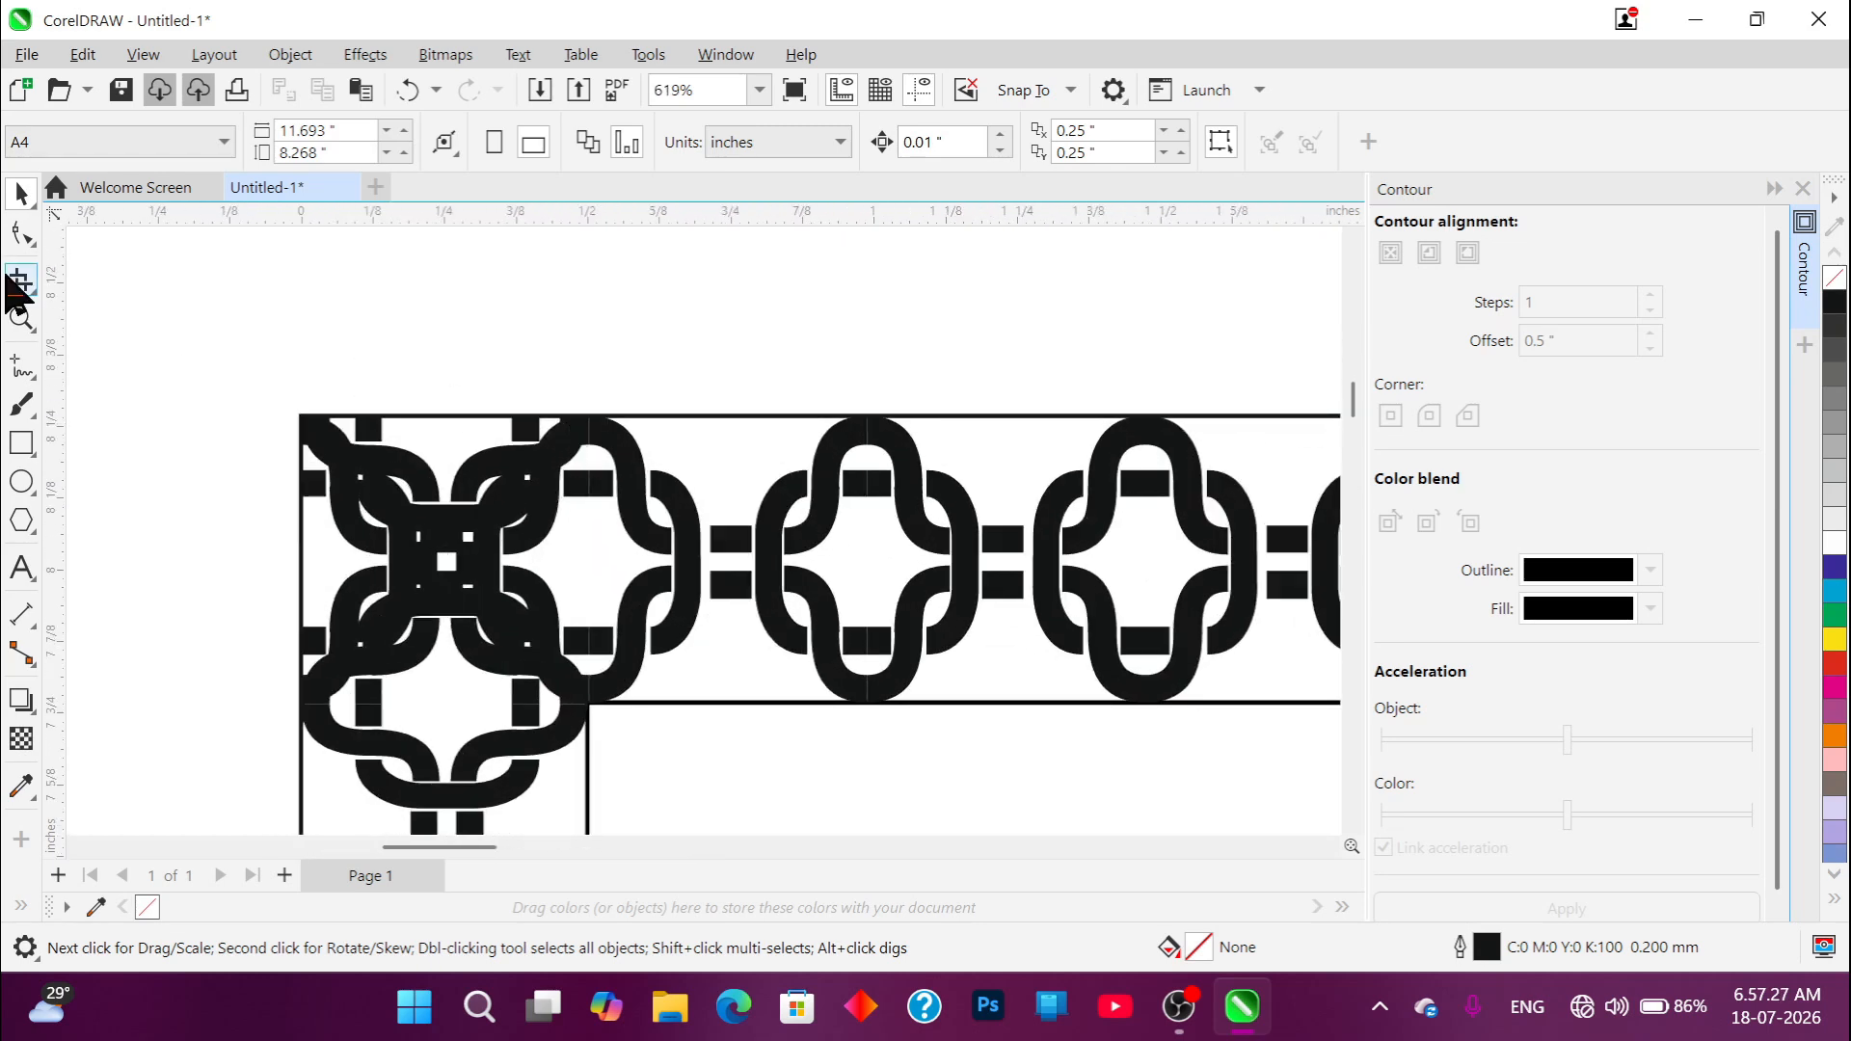
pyautogui.click(21, 442)
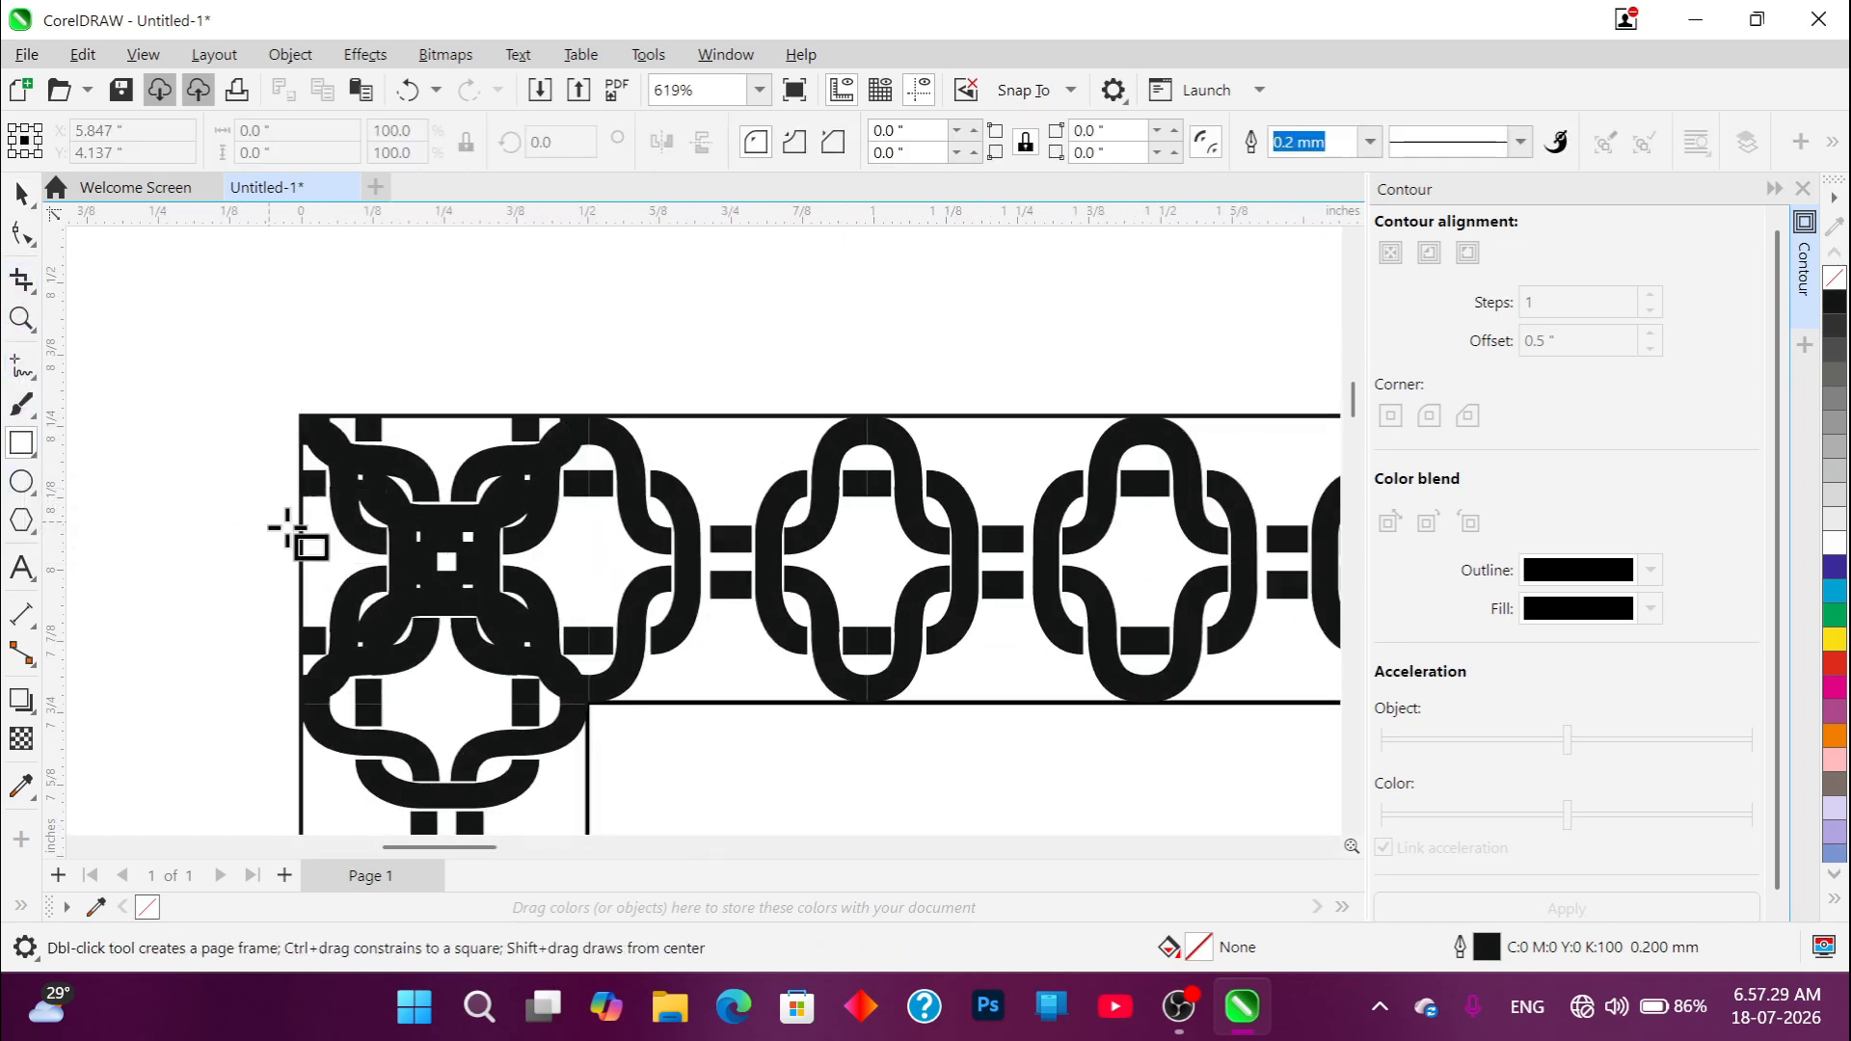
pyautogui.moveTo(306, 426); pyautogui.dragTo(588, 702)
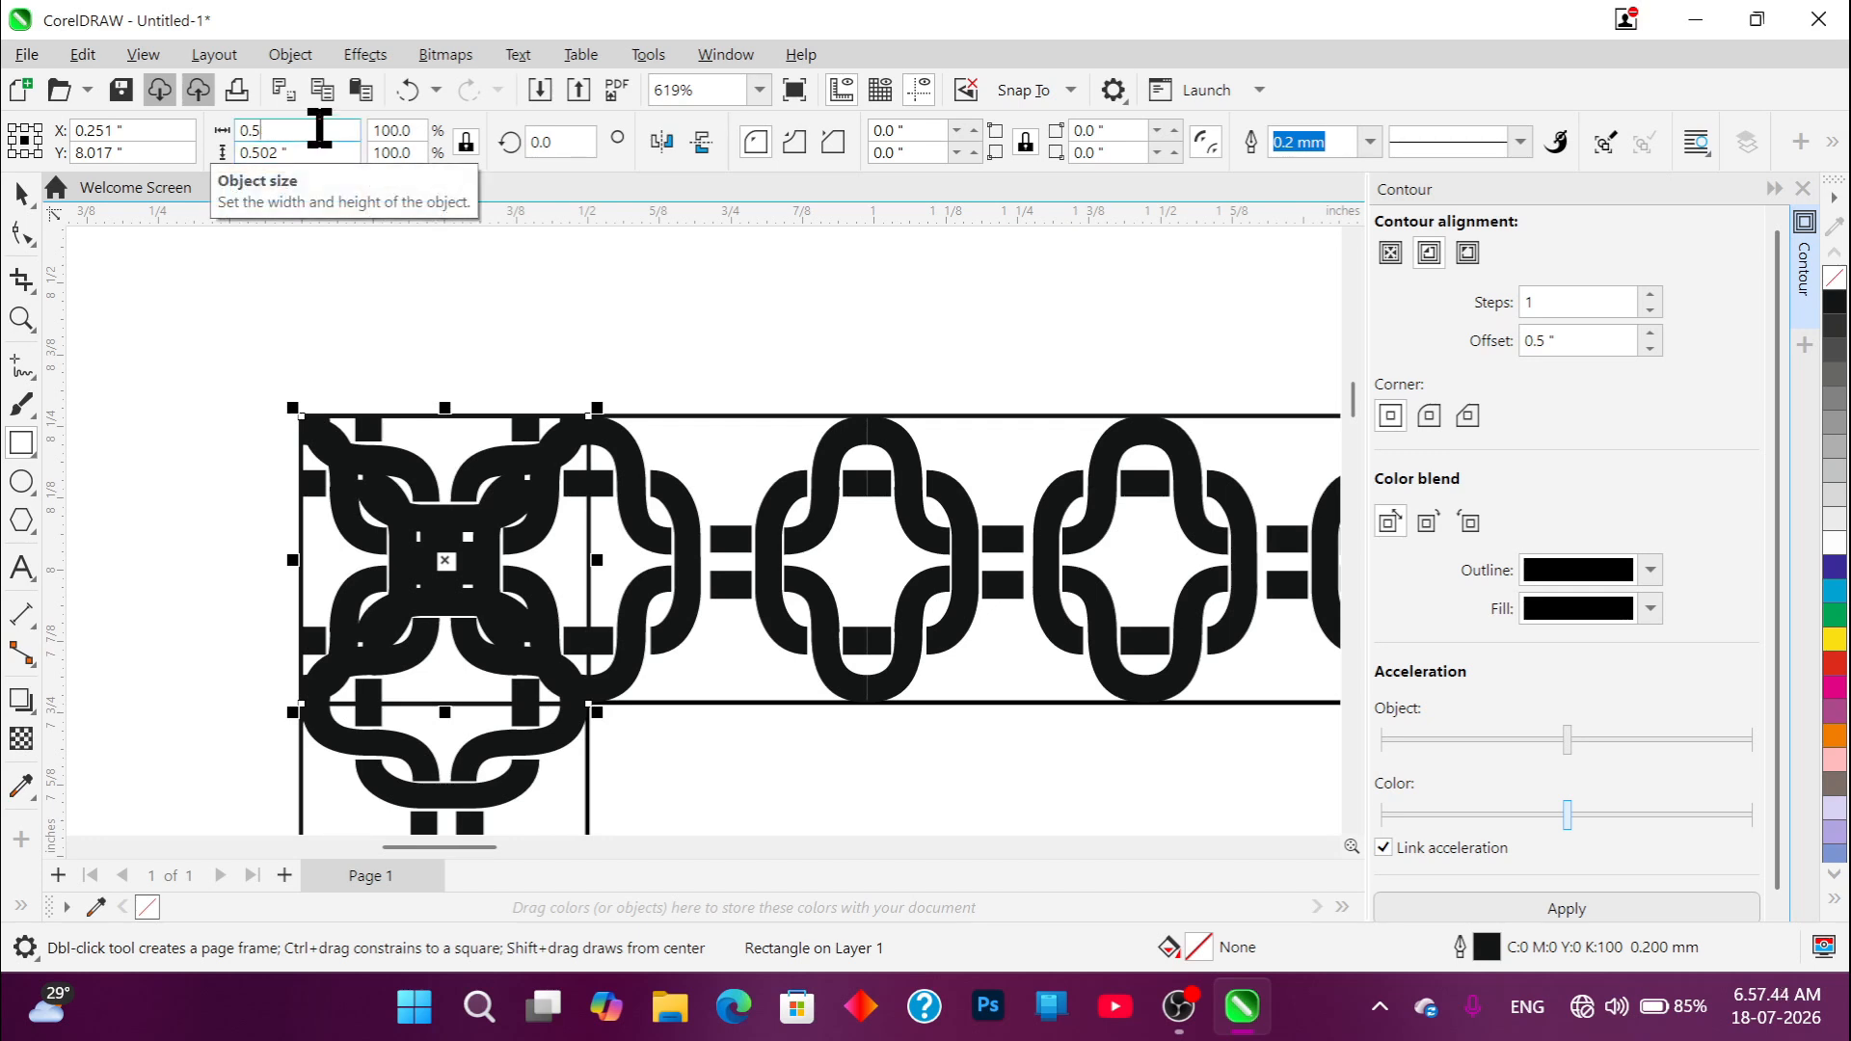
pyautogui.press('Return')
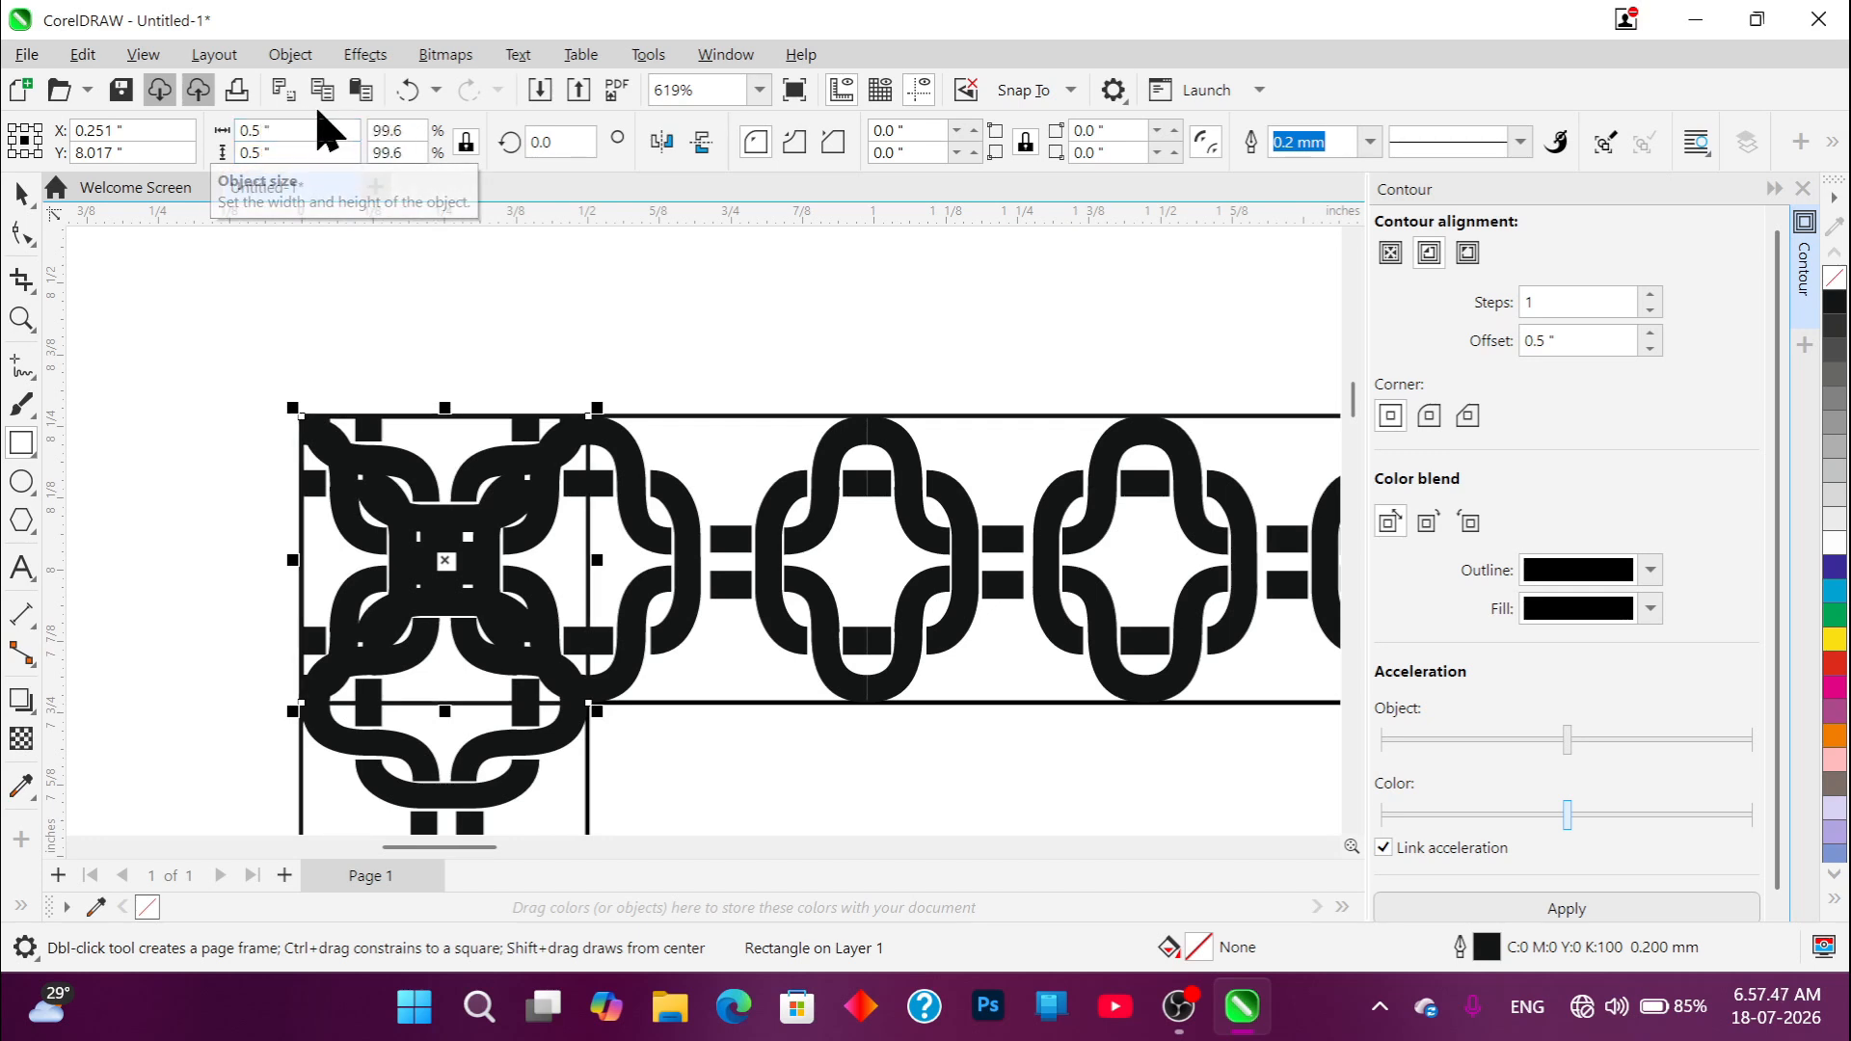
# Step: Align the corner square with the left and top edges of the outer page frame
pyautogui.click(19, 195)
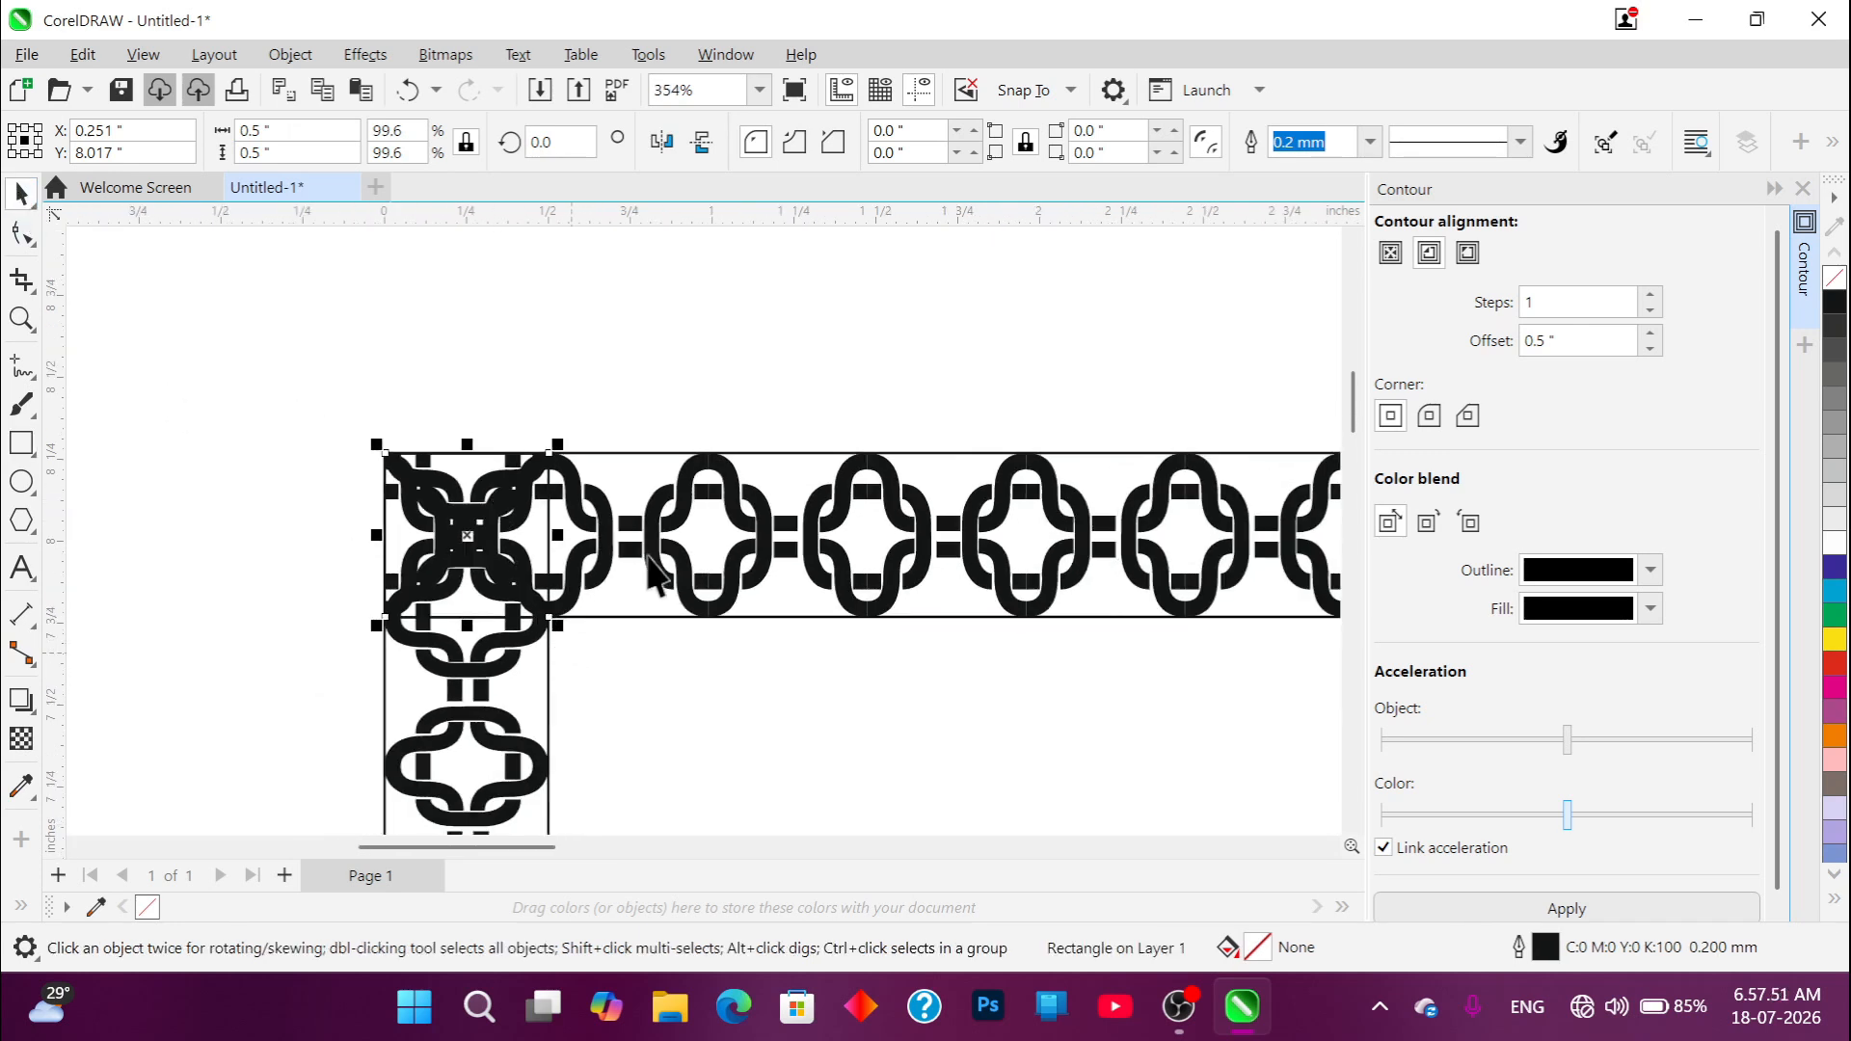
pyautogui.scroll(1, 636, 482)
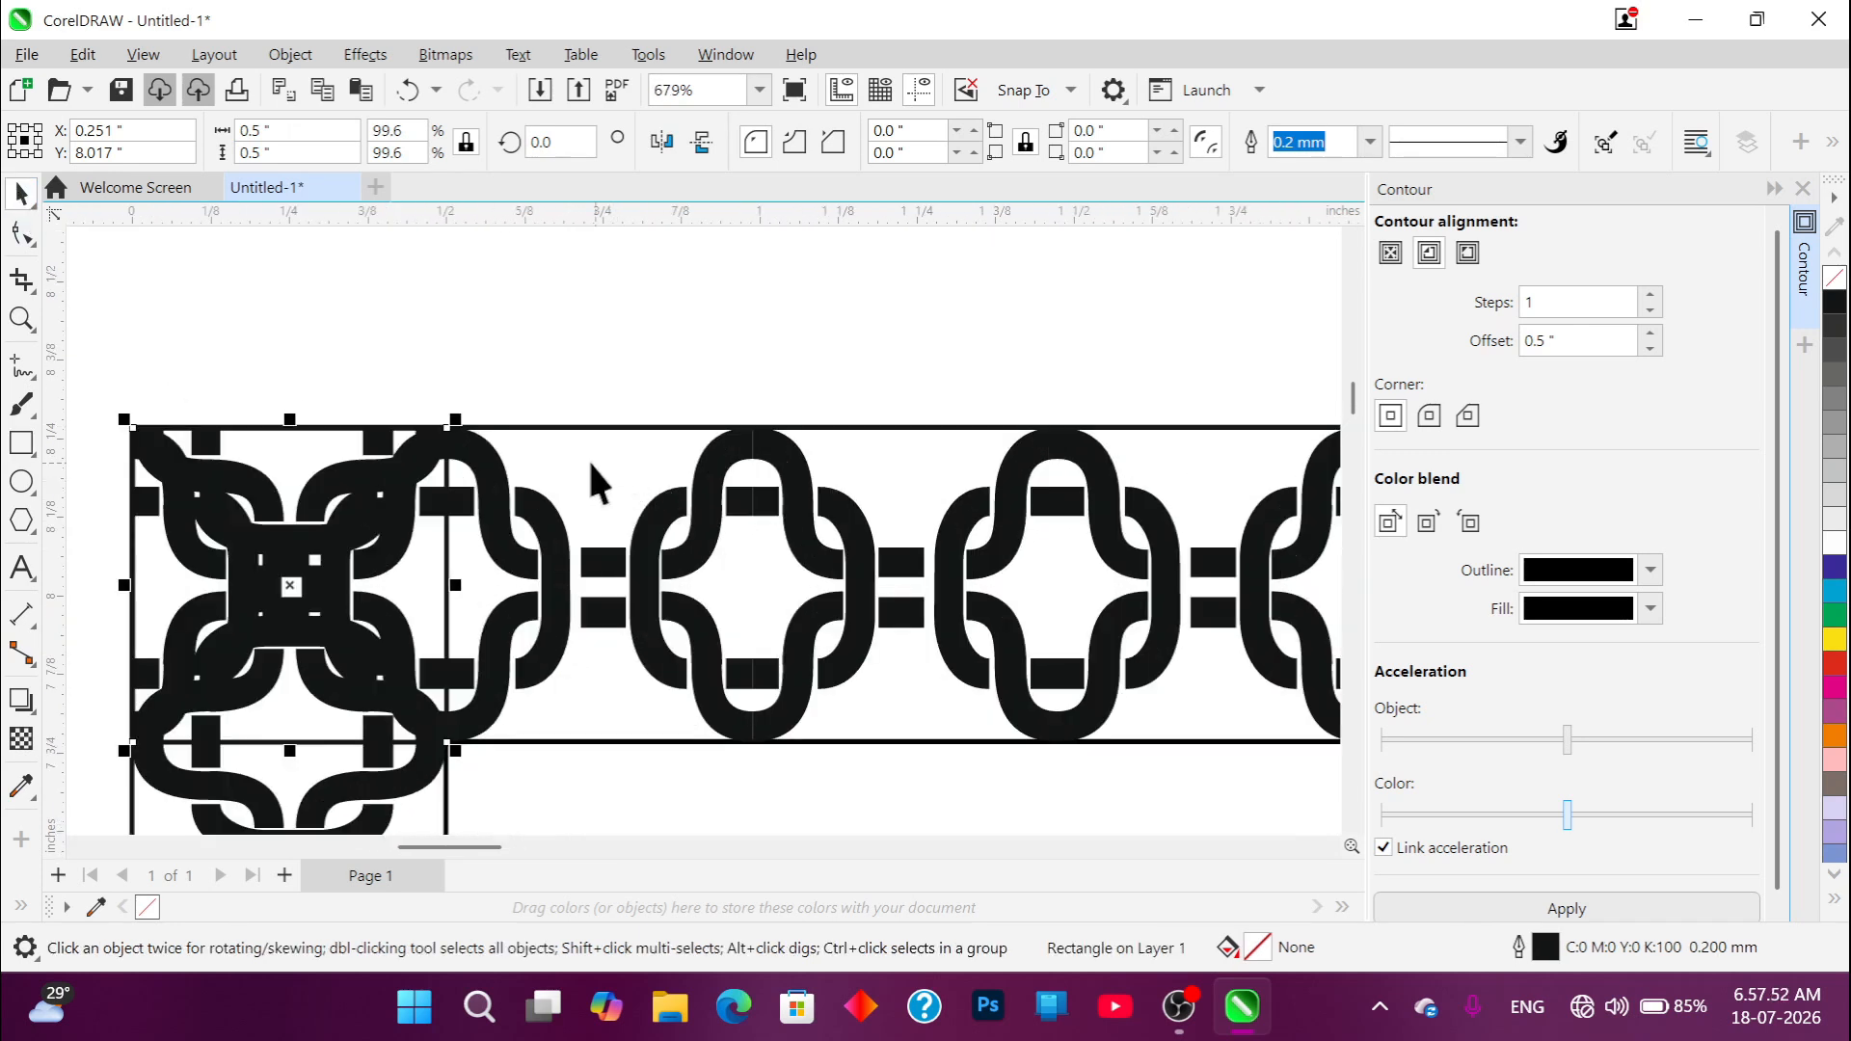
pyautogui.keyDown('shift'); pyautogui.click(592, 428); pyautogui.keyUp('shift')
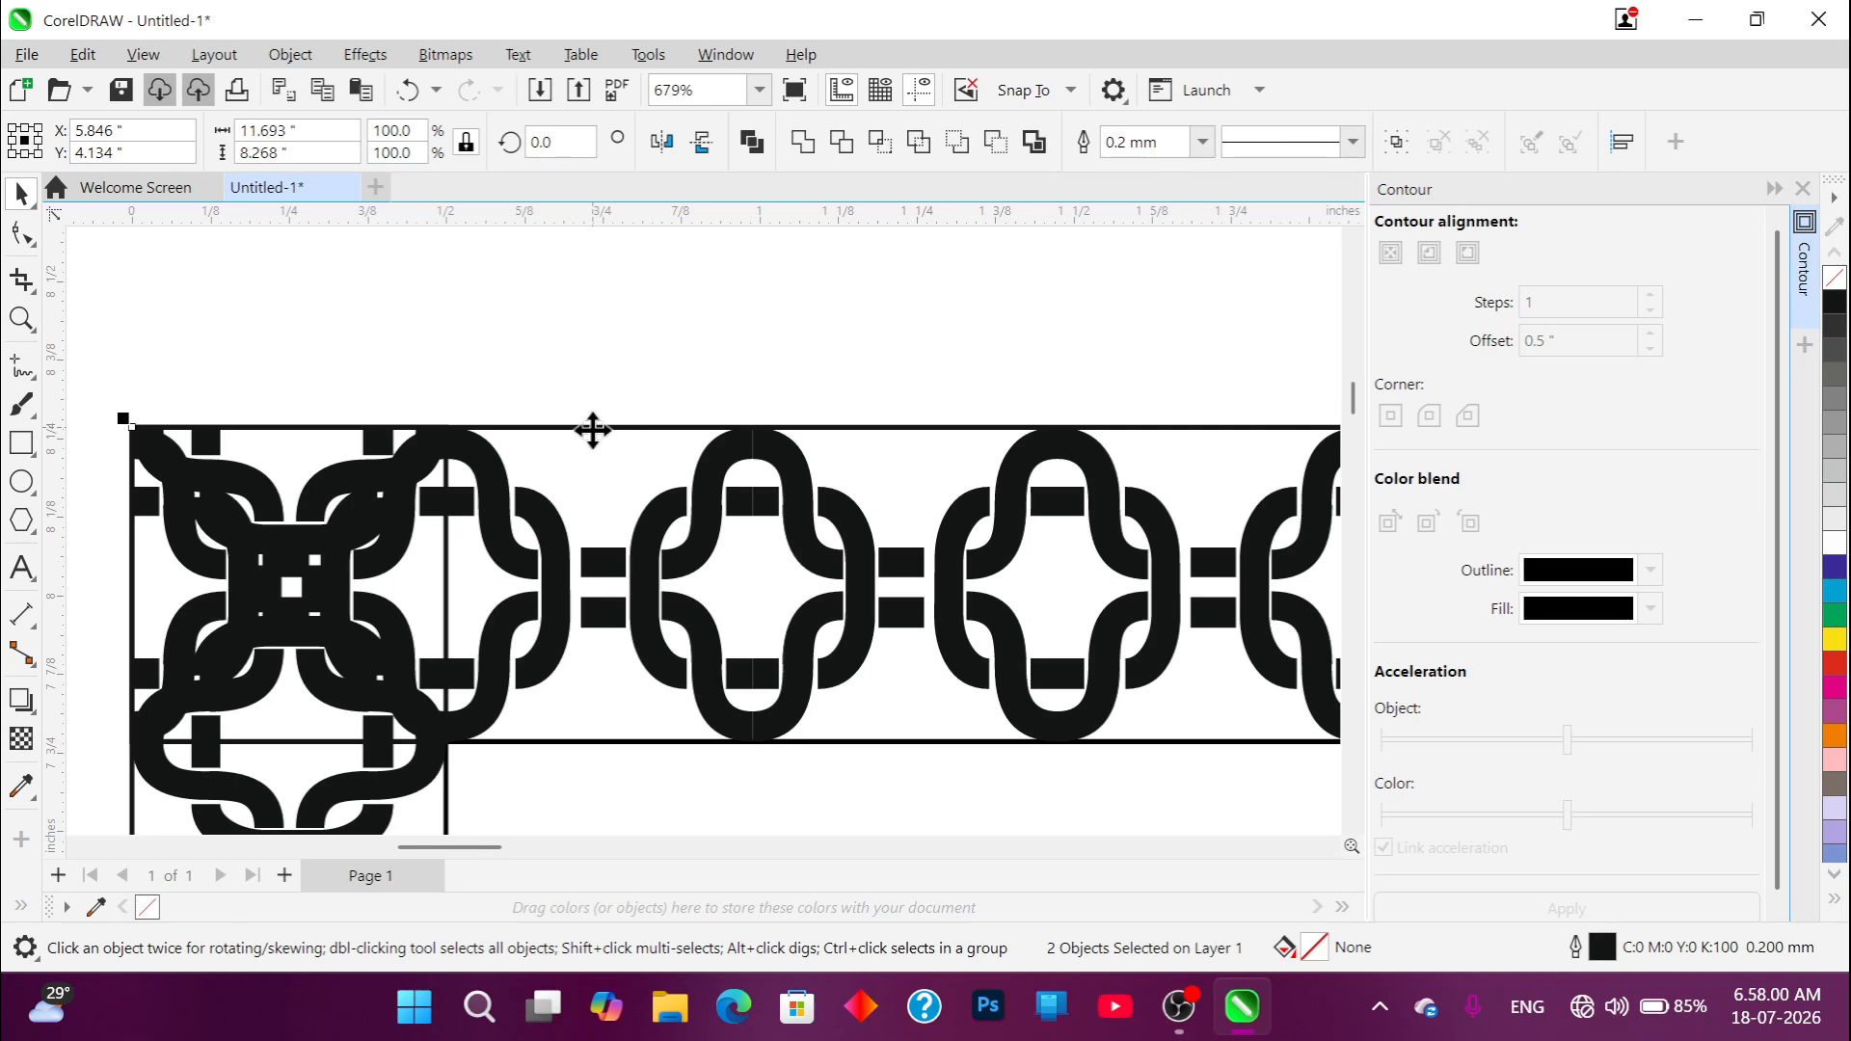
pyautogui.click(686, 331)
pyautogui.scroll(-2, 669, 347)
pyautogui.scroll(3, 528, 443)
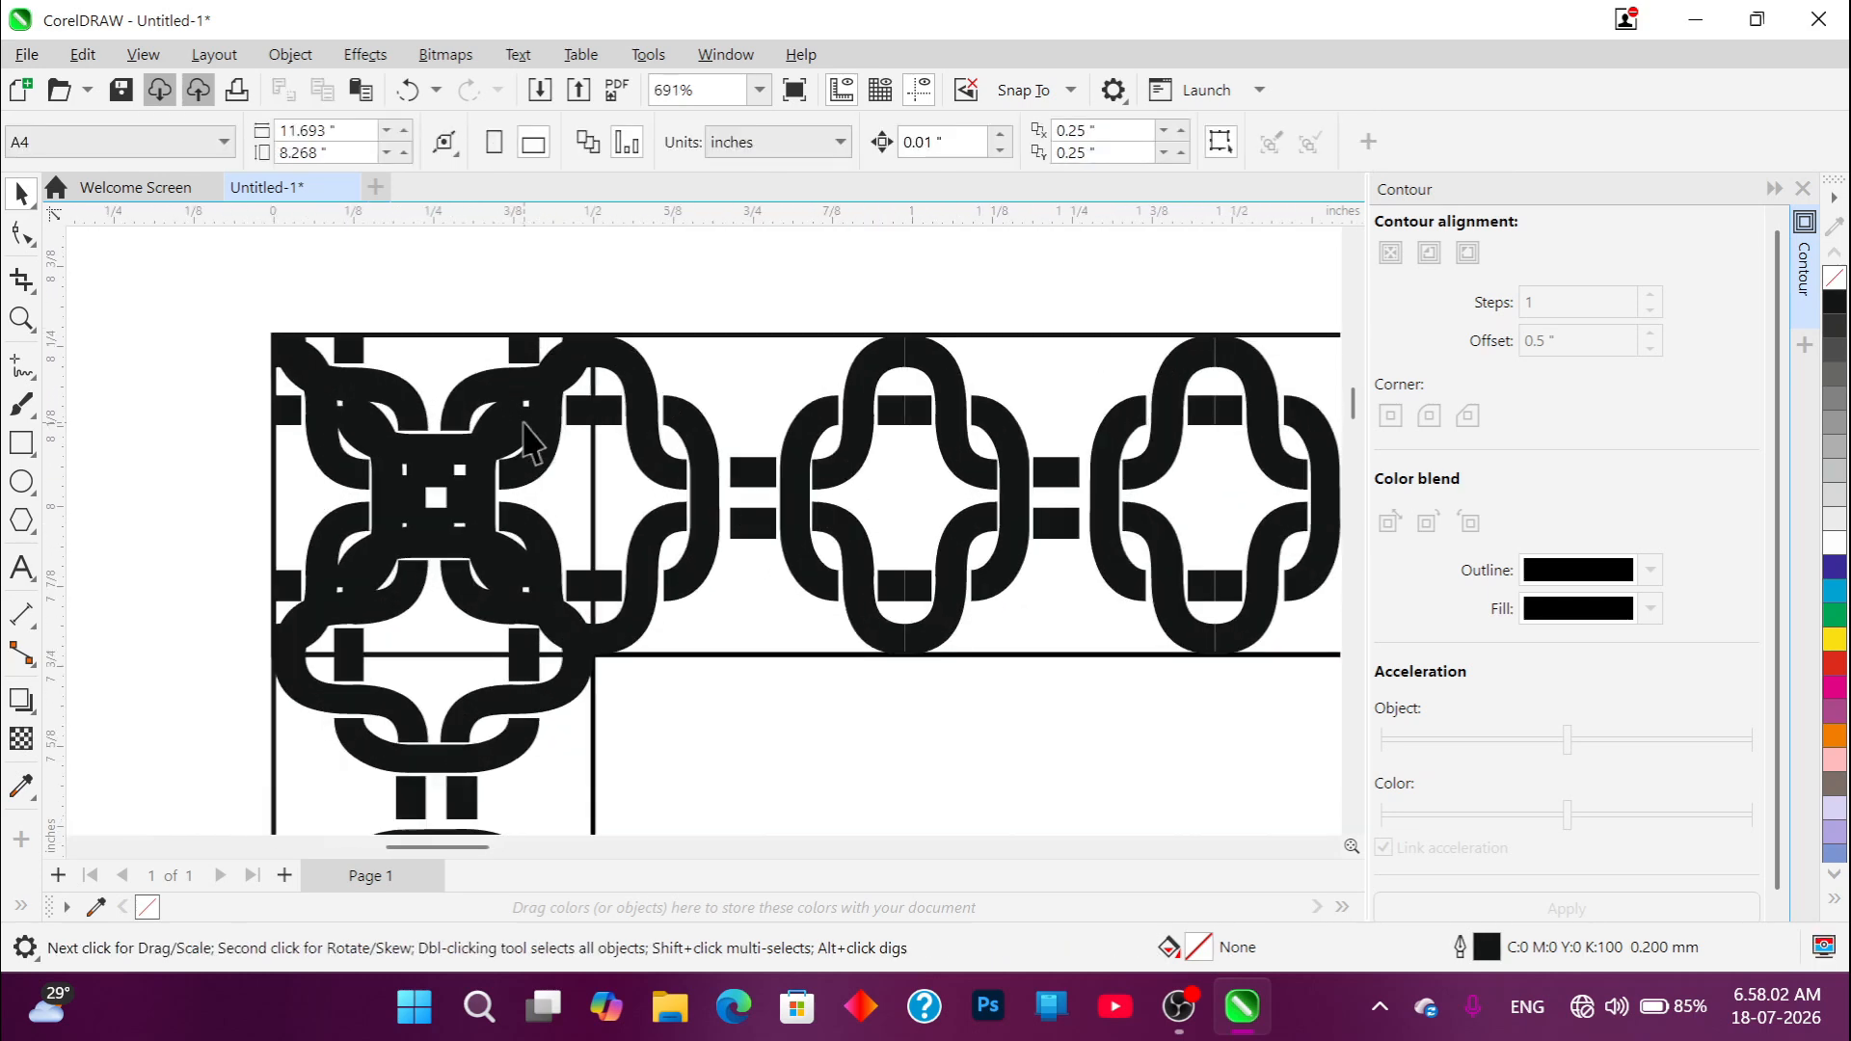
# Step: Convert the corner square to curves and delete its lower-left node to form a triangle
pyautogui.click(420, 361)
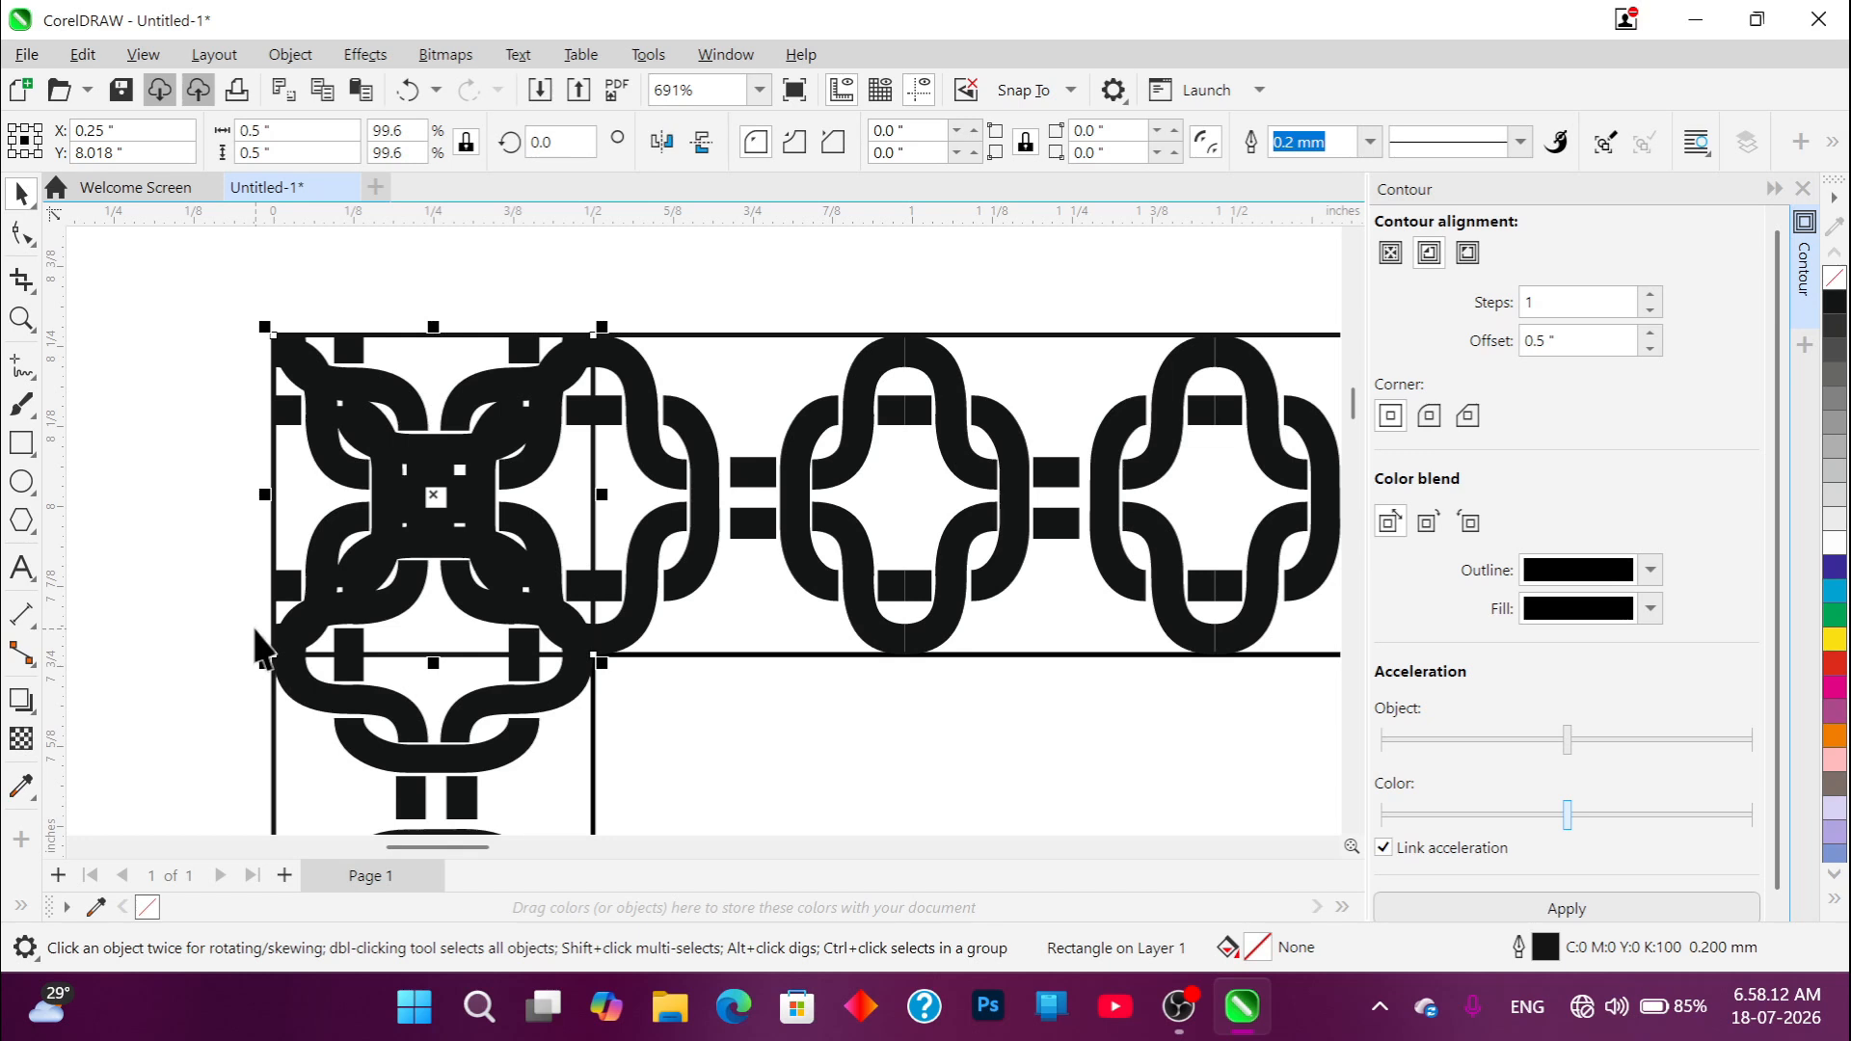
pyautogui.hotkey('ctrl', 'q')
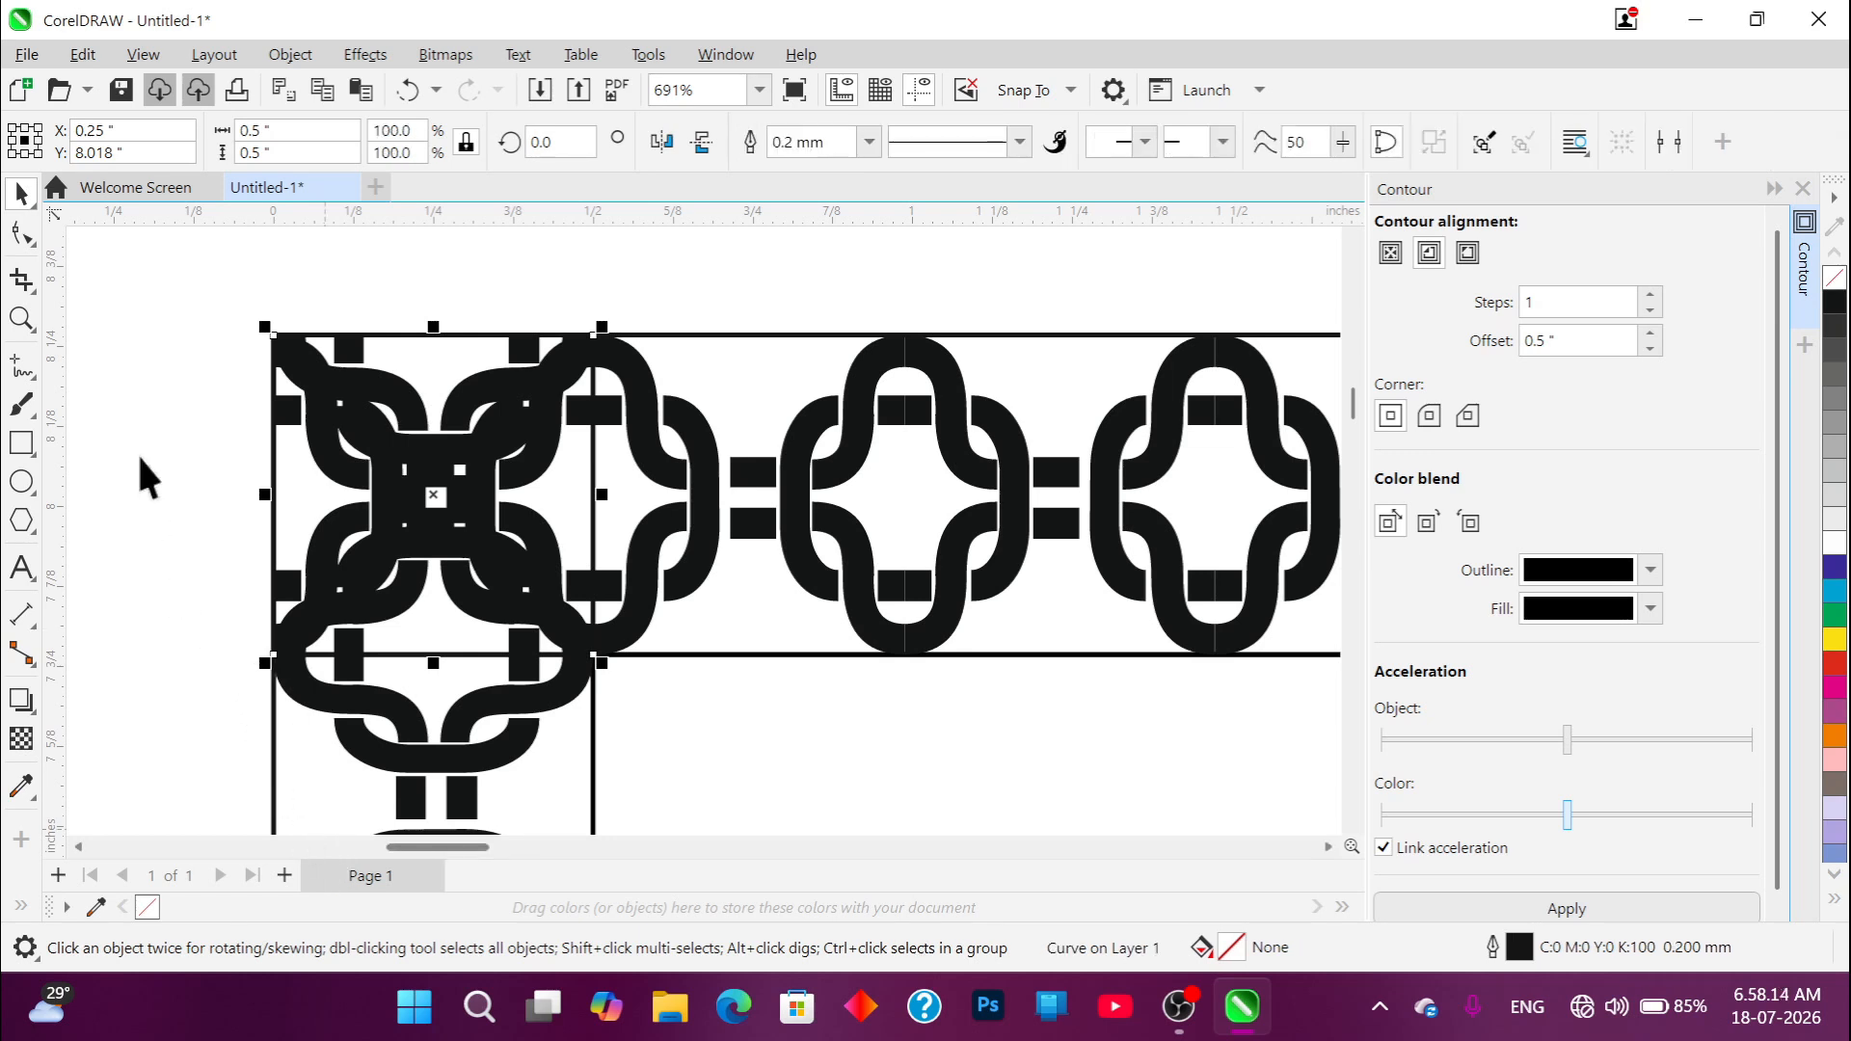
pyautogui.click(21, 232)
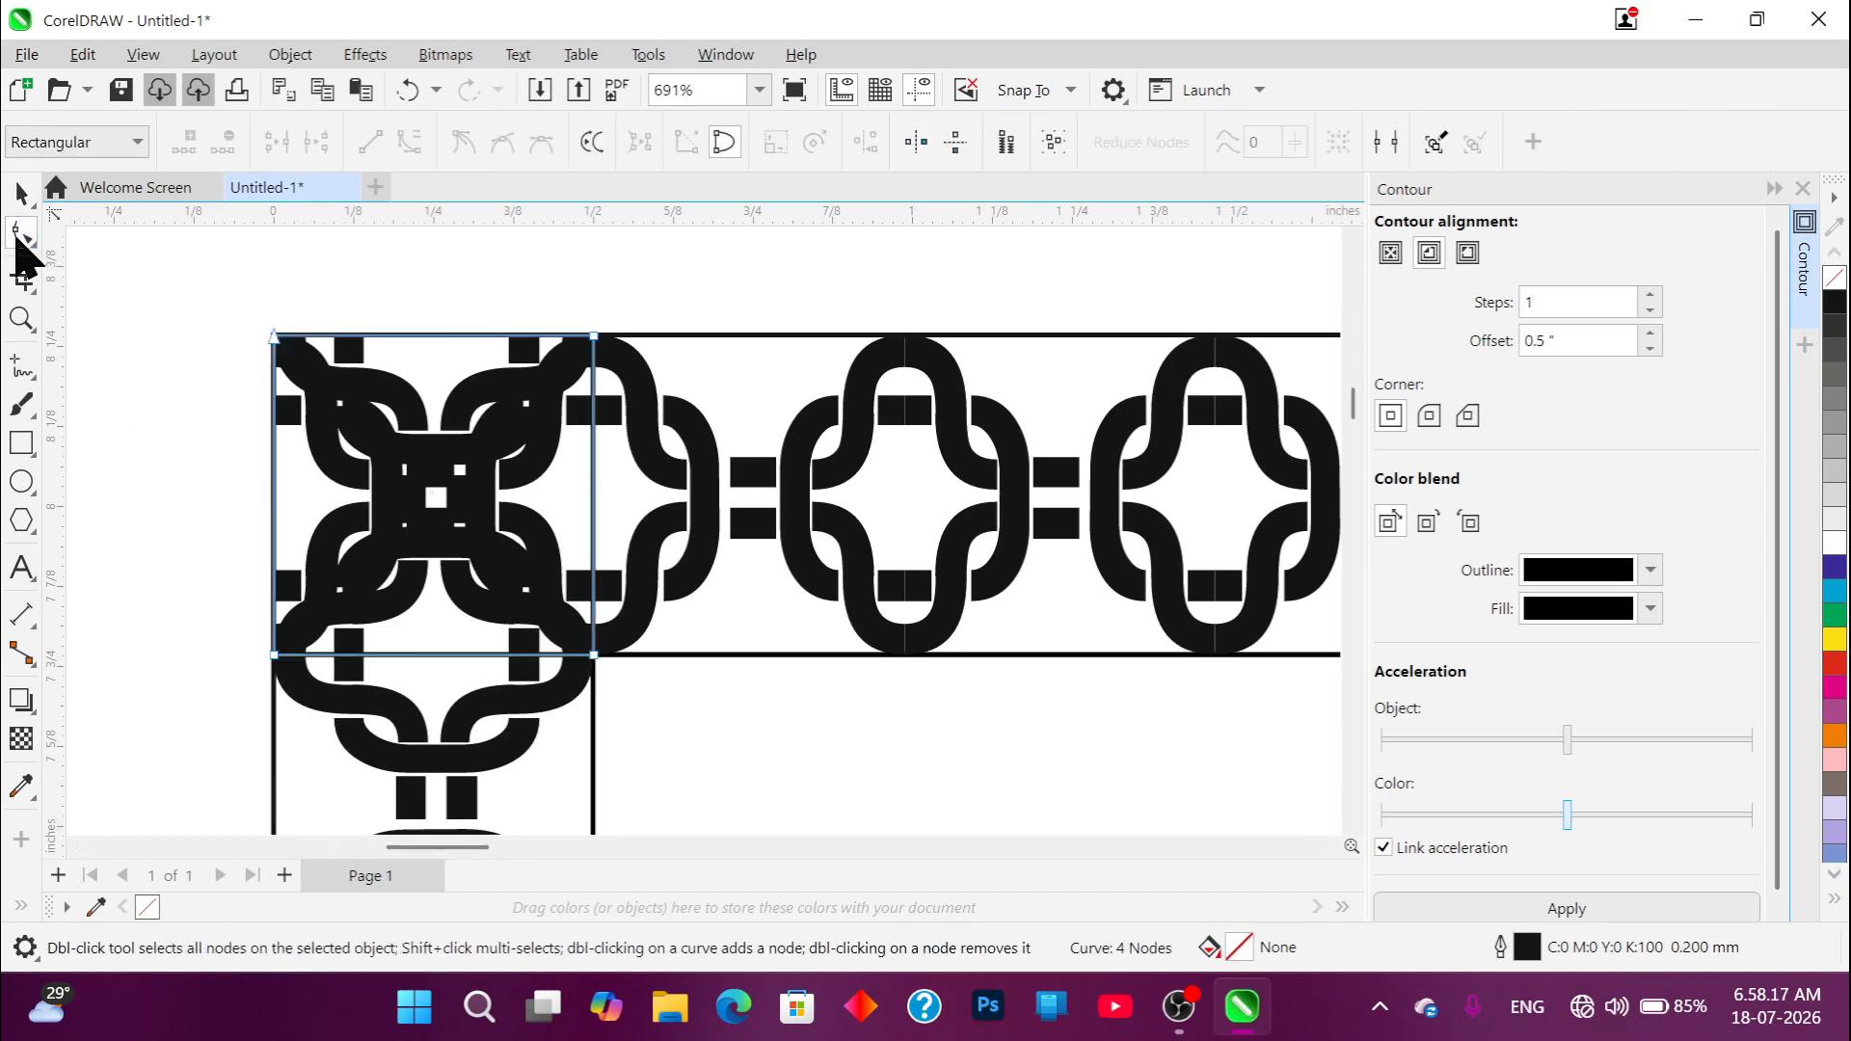
pyautogui.scroll(2, 146, 567)
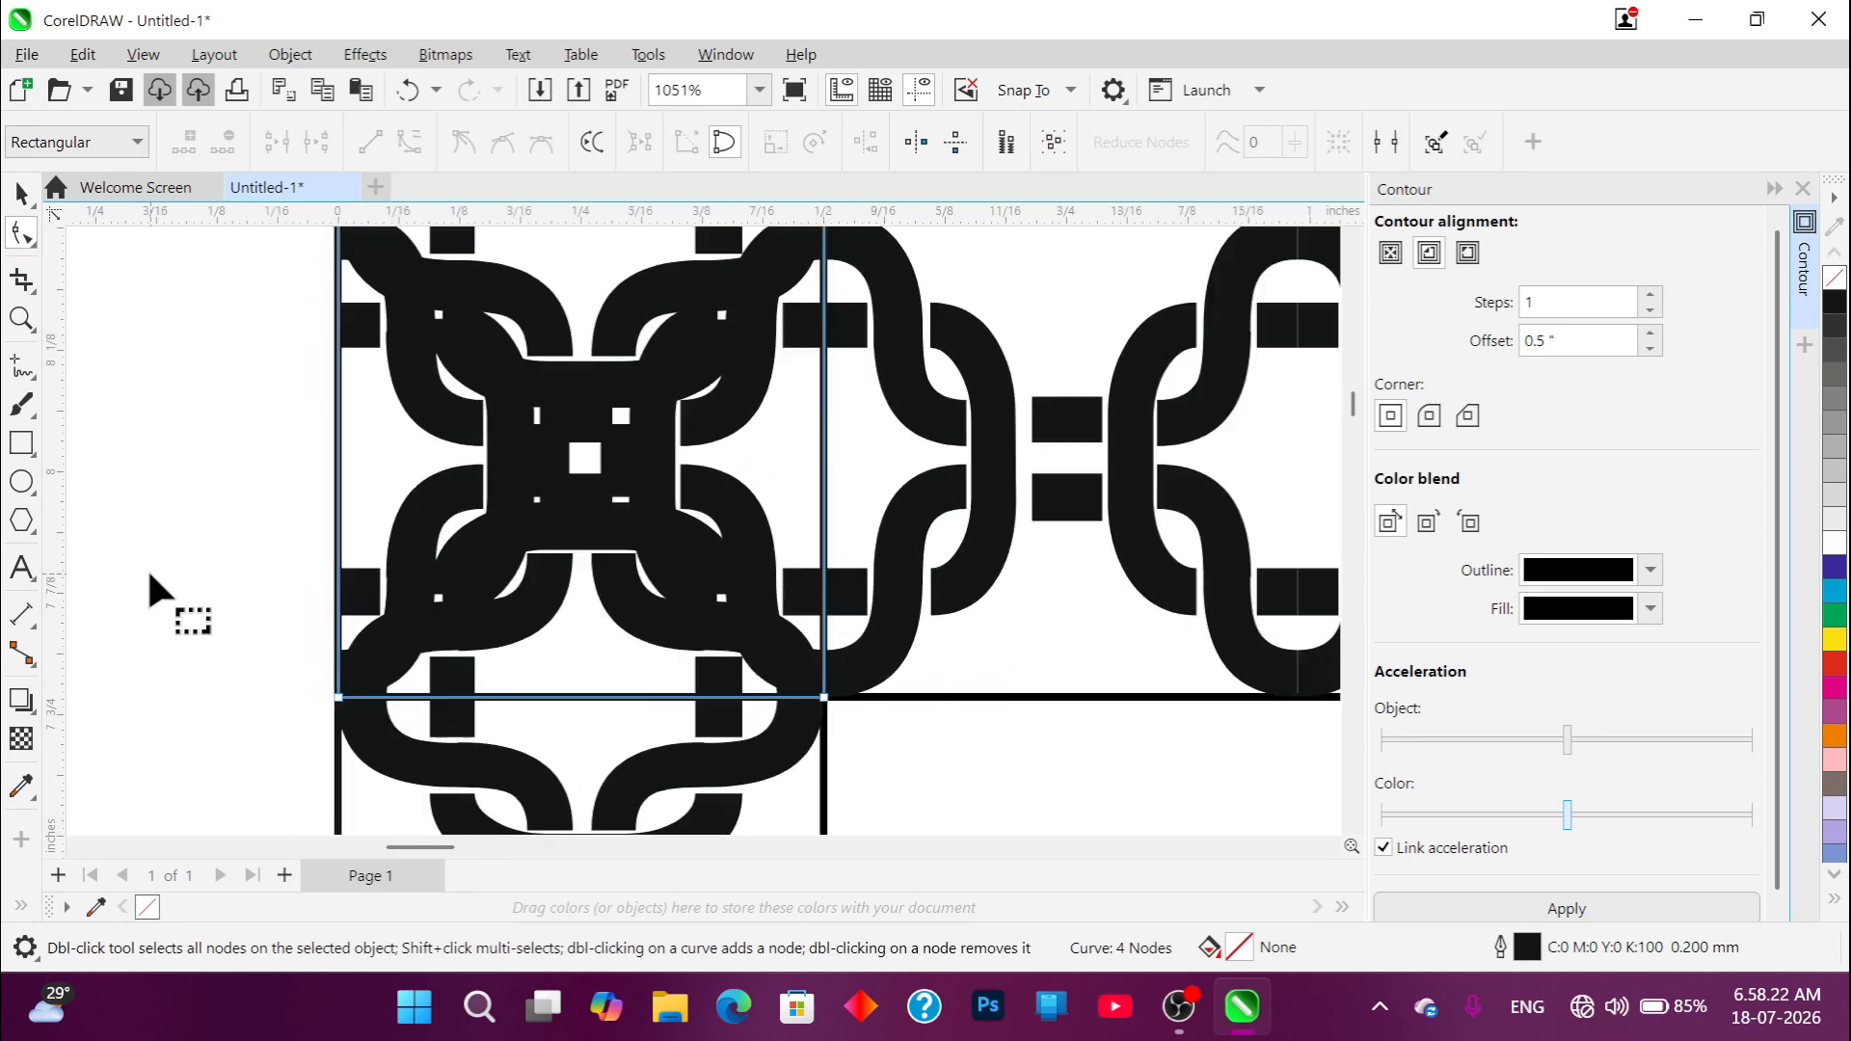
pyautogui.scroll(-2, 241, 701)
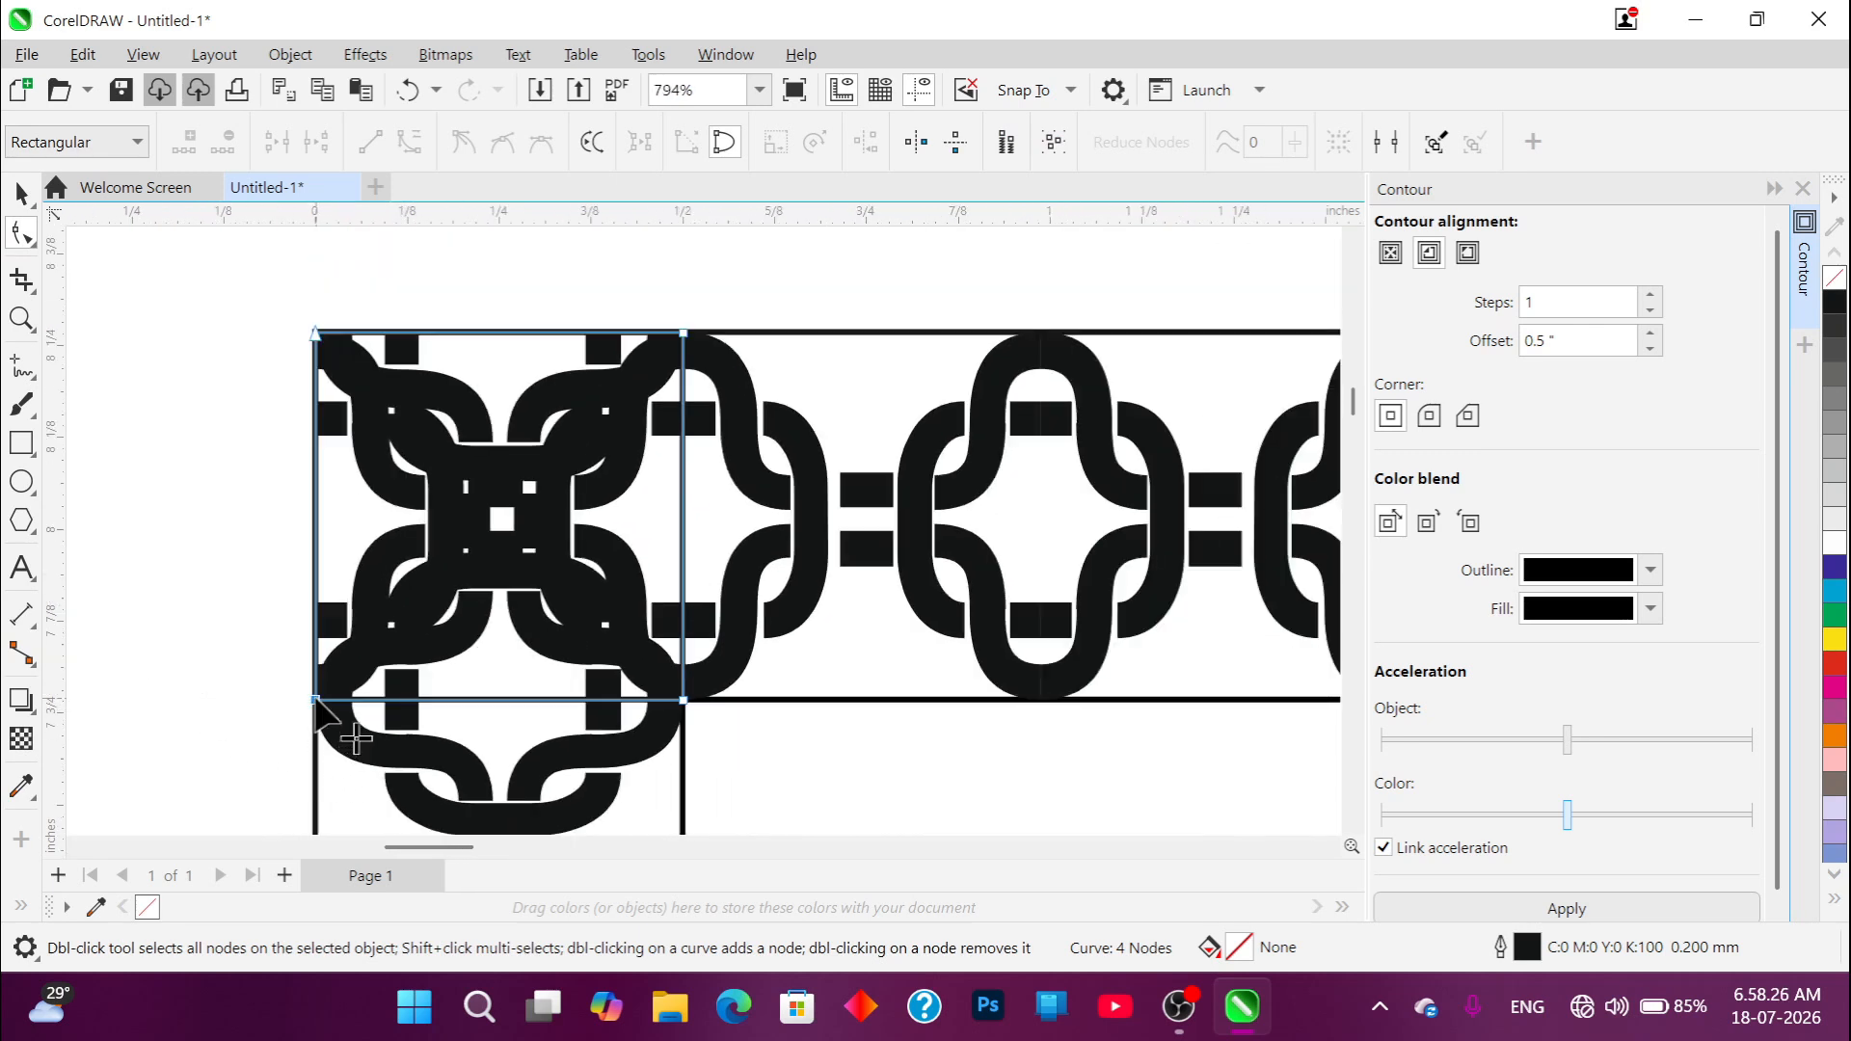
pyautogui.doubleClick(316, 700)
pyautogui.scroll(-2, 314, 656)
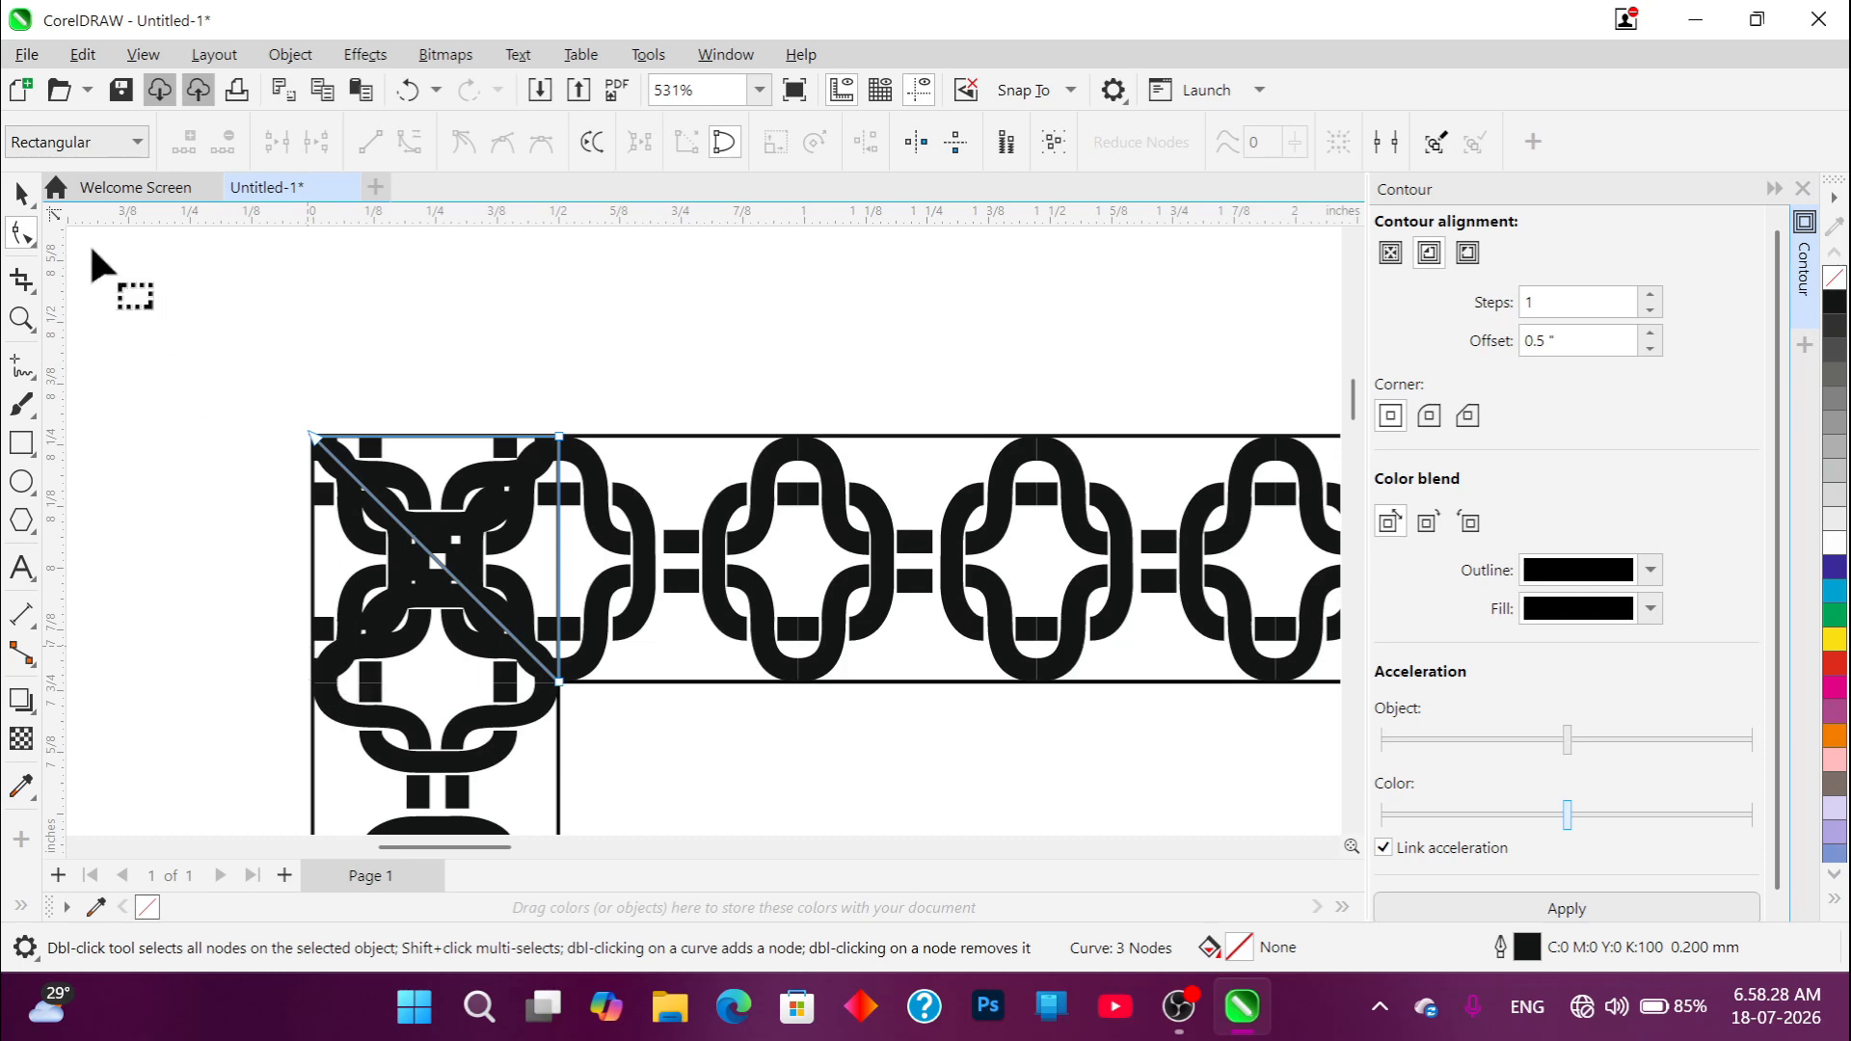
pyautogui.click(22, 193)
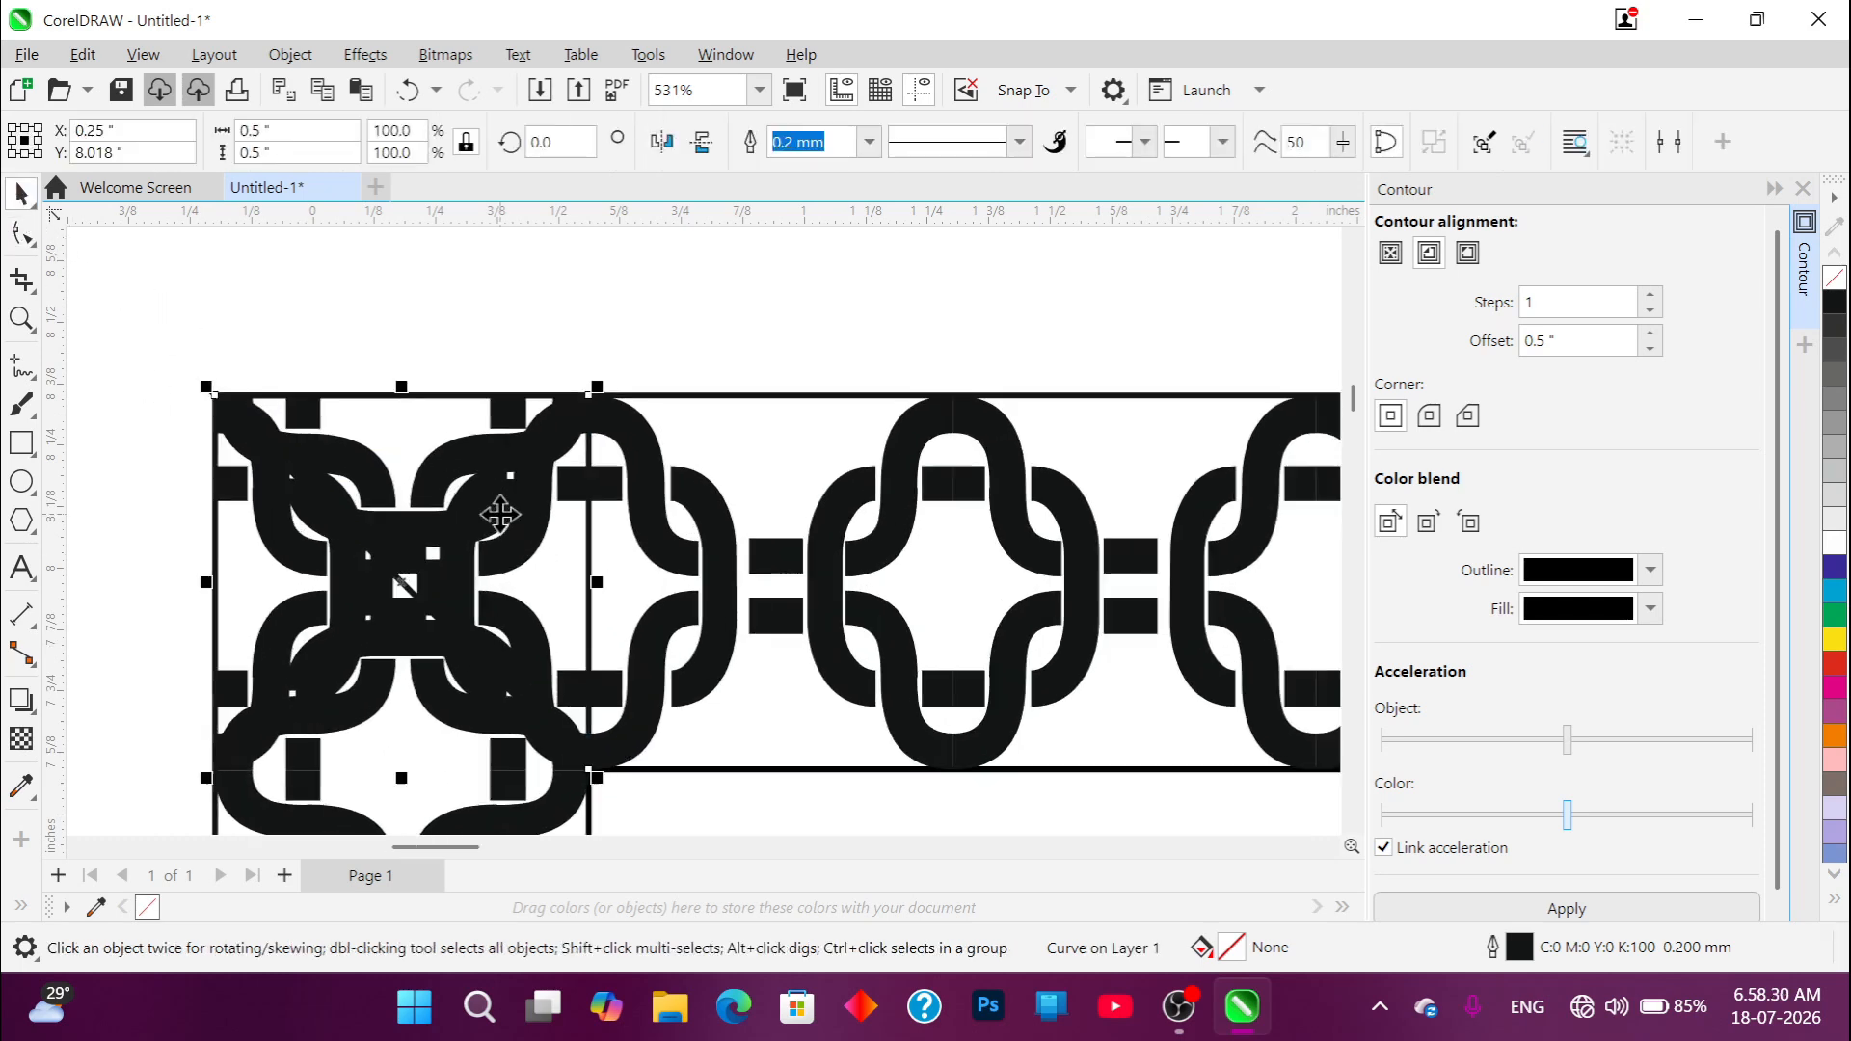
# Step: Trim the left chain's corner motif with the triangle to cut away its upper-right half along the diagonal
pyautogui.scroll(1, 488, 504)
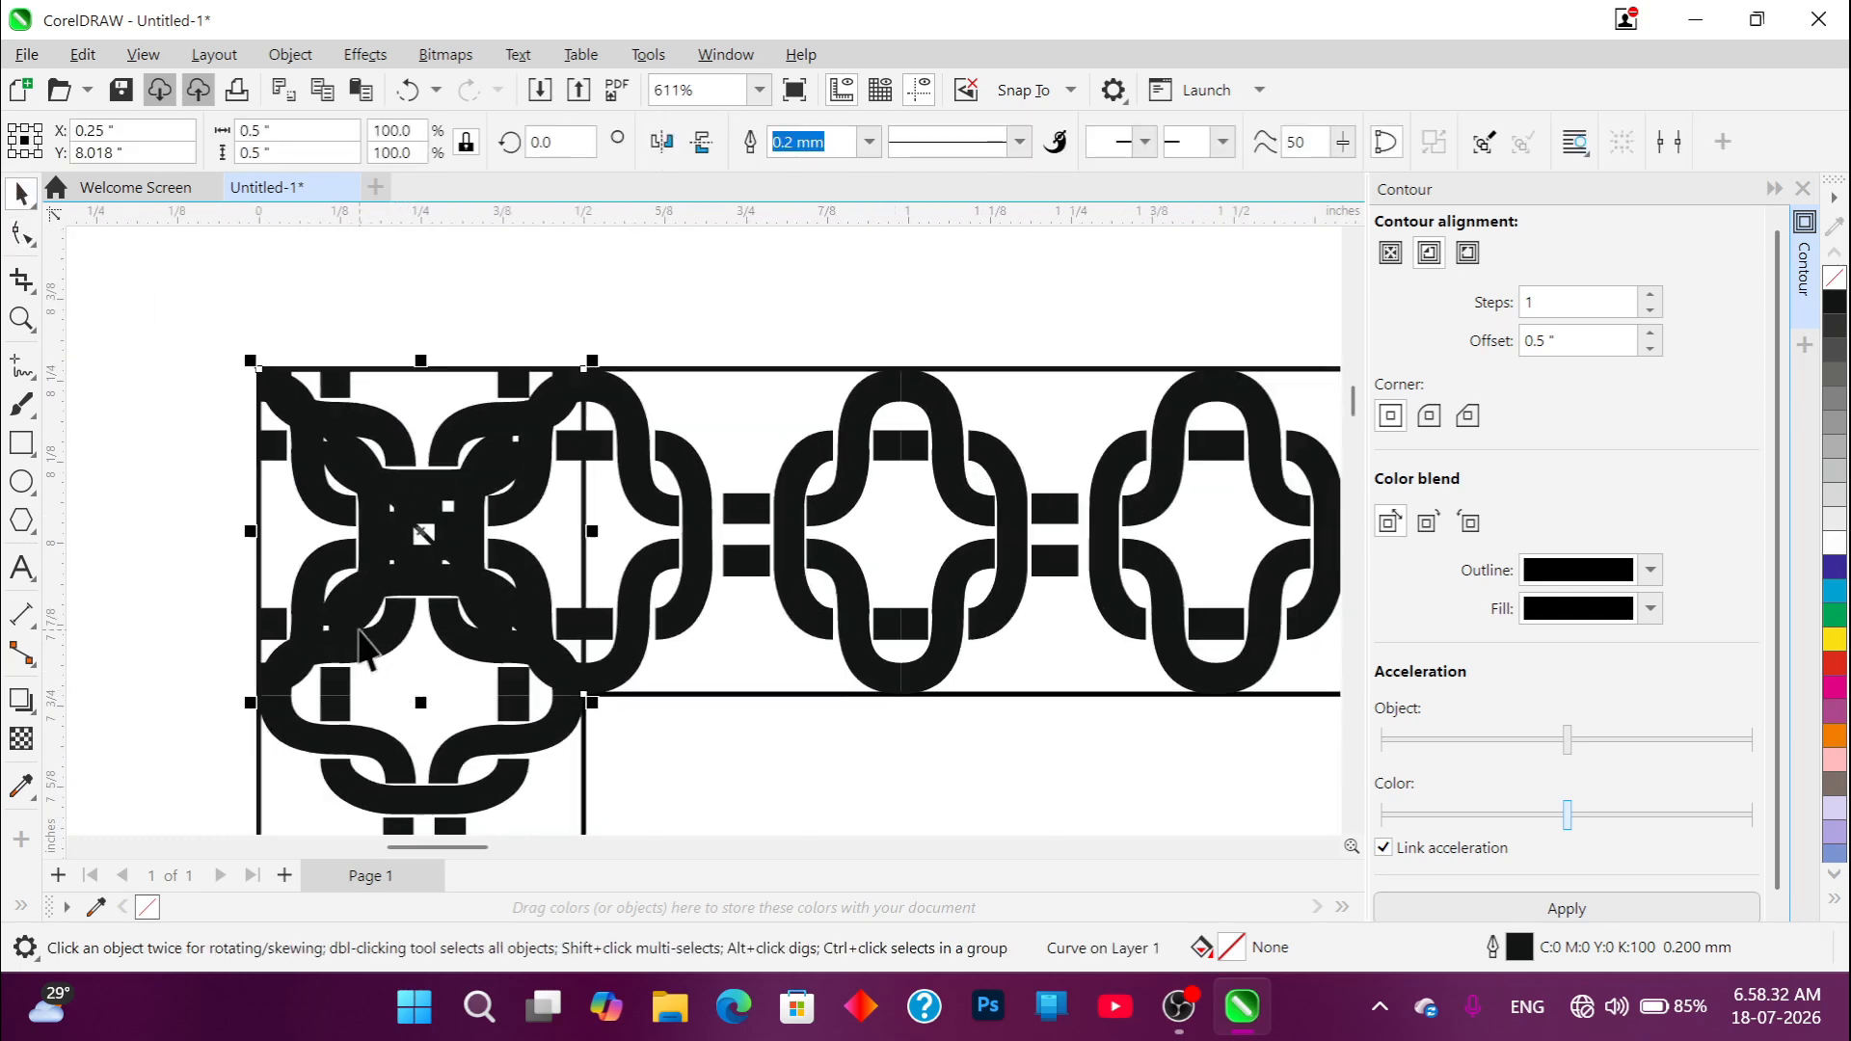
pyautogui.scroll(4, 367, 651)
pyautogui.scroll(2, 323, 689)
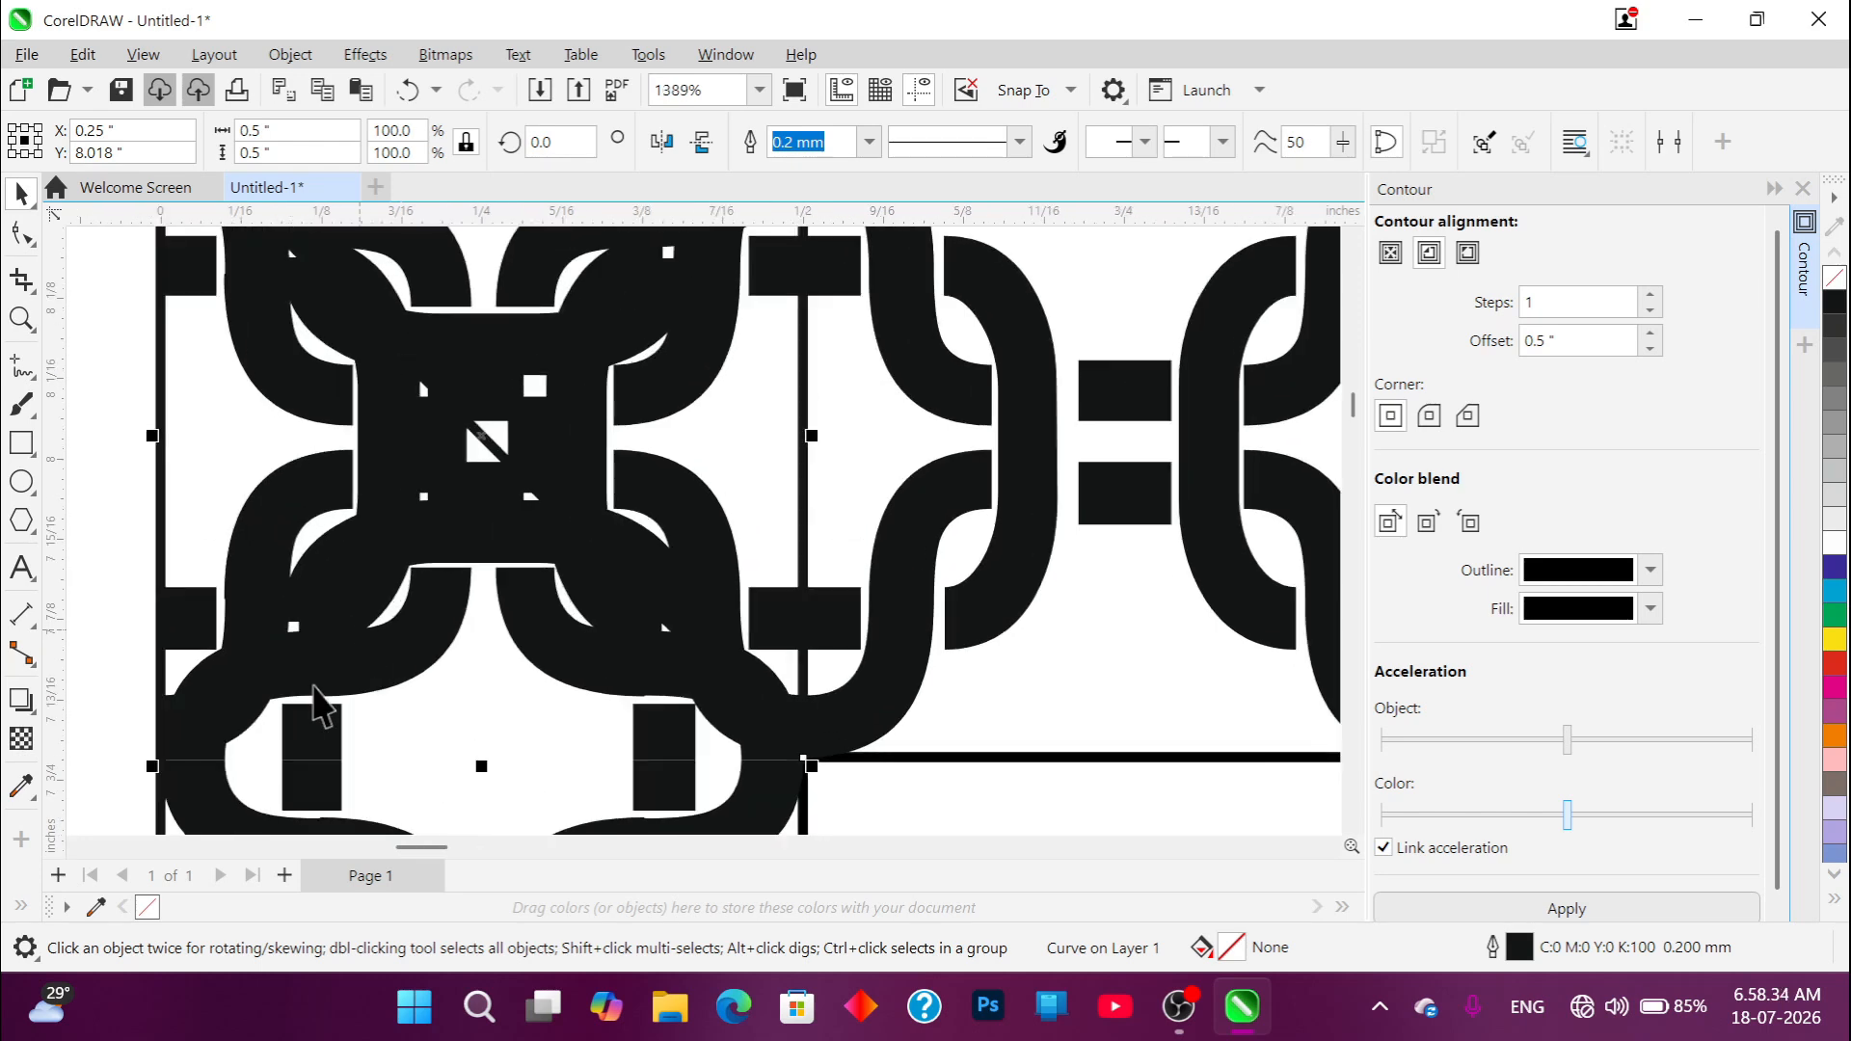
pyautogui.scroll(-4, 313, 718)
pyautogui.scroll(2, 258, 757)
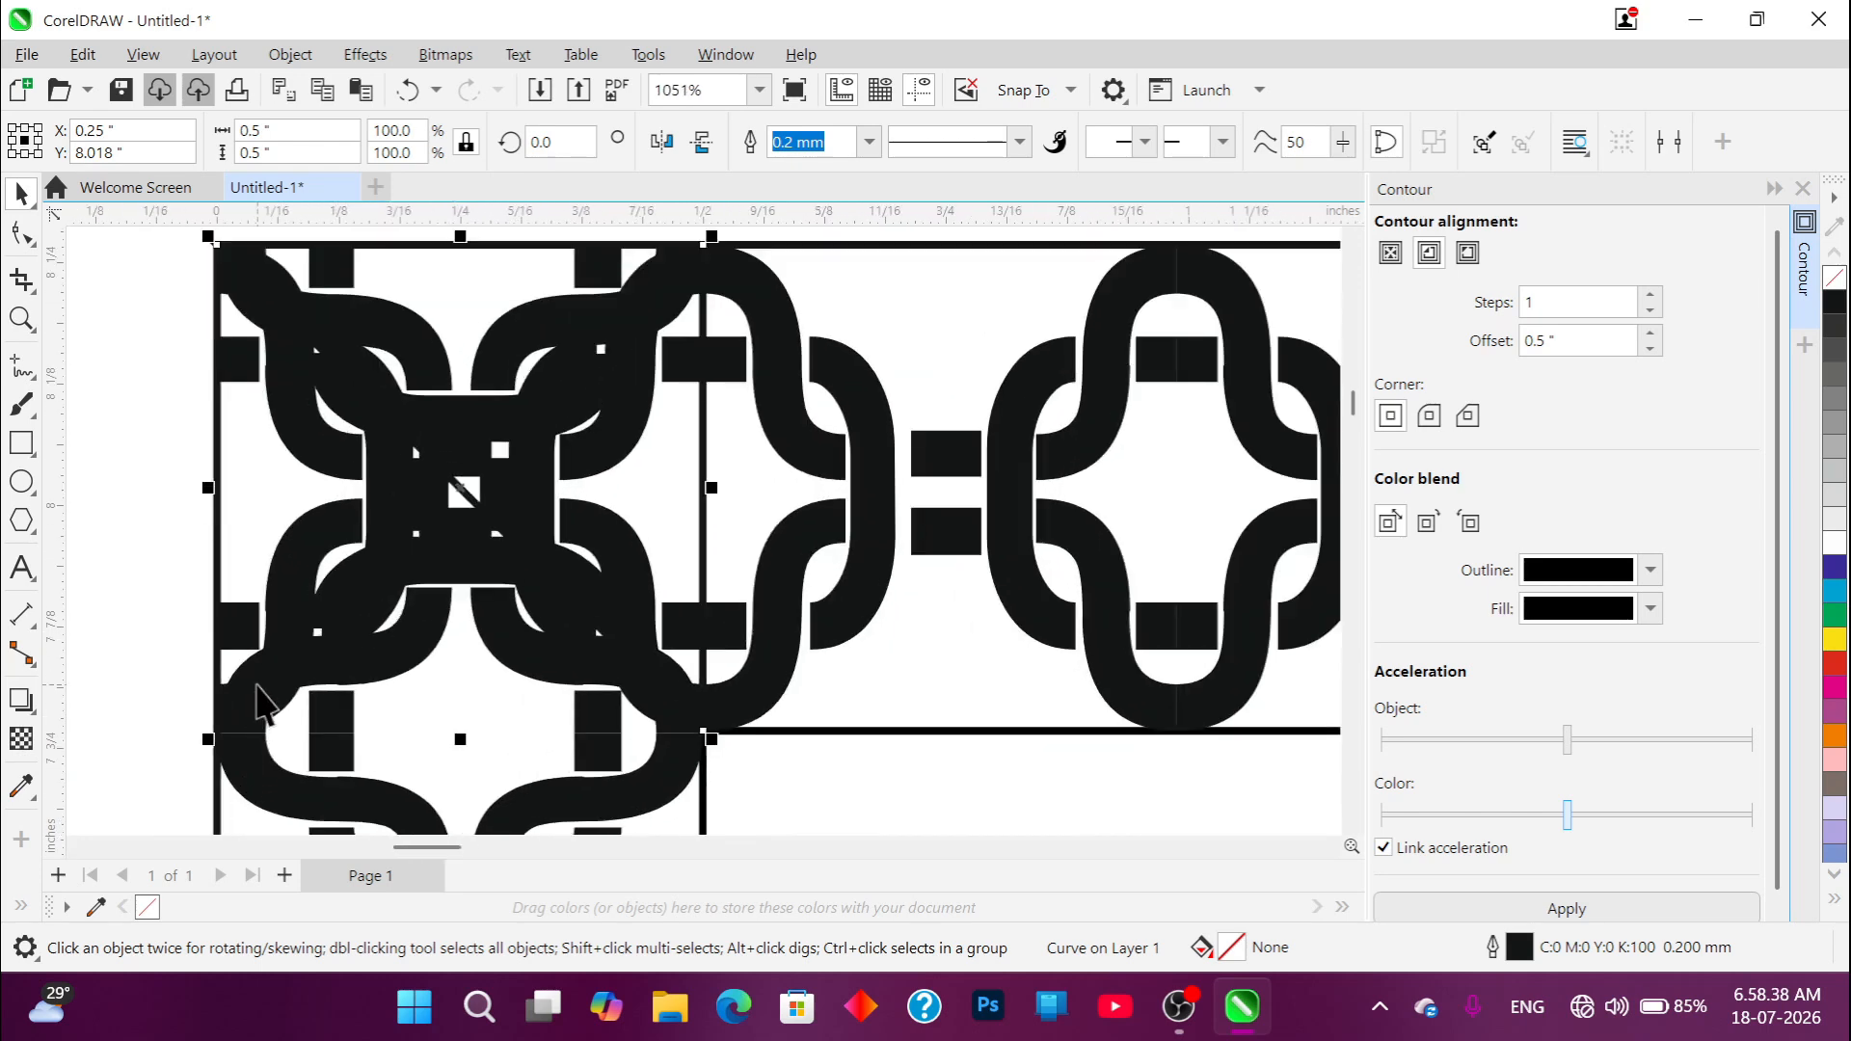
pyautogui.keyDown('shift'); pyautogui.click(259, 686); pyautogui.keyUp('shift')
pyautogui.scroll(-6, 333, 669)
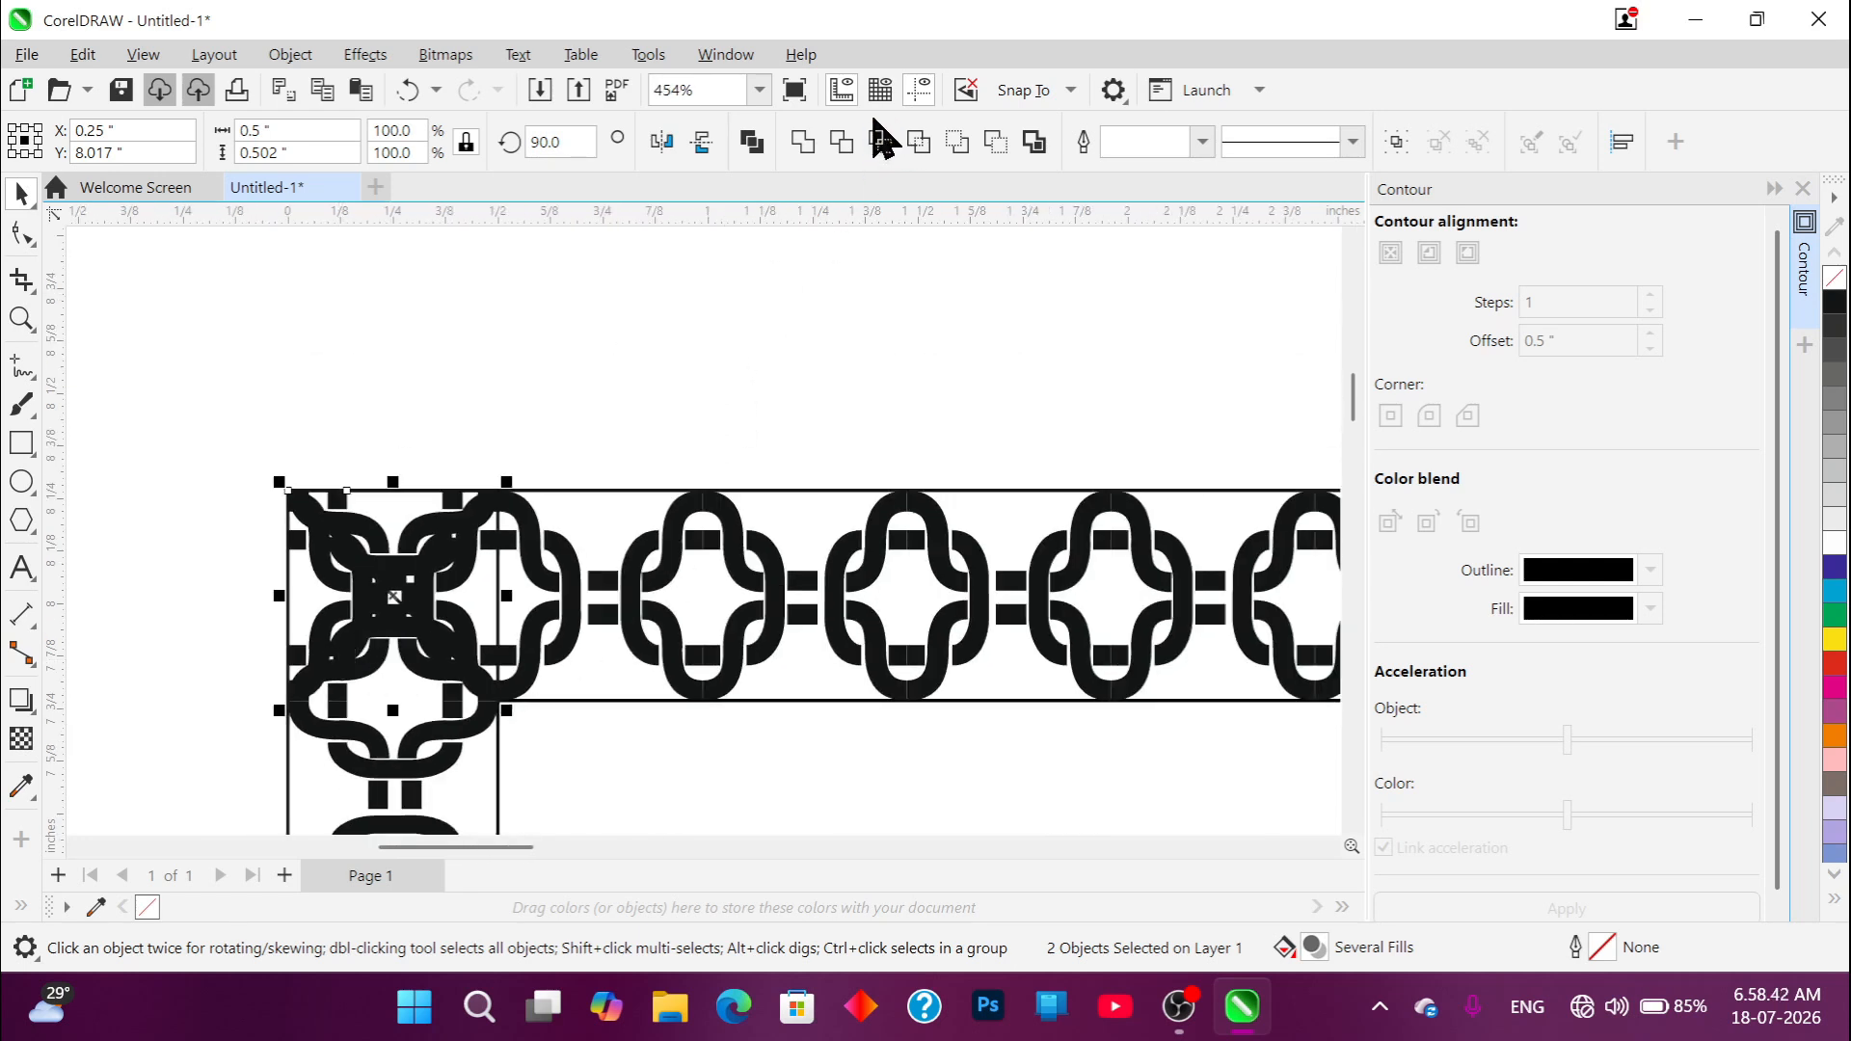
pyautogui.click(843, 145)
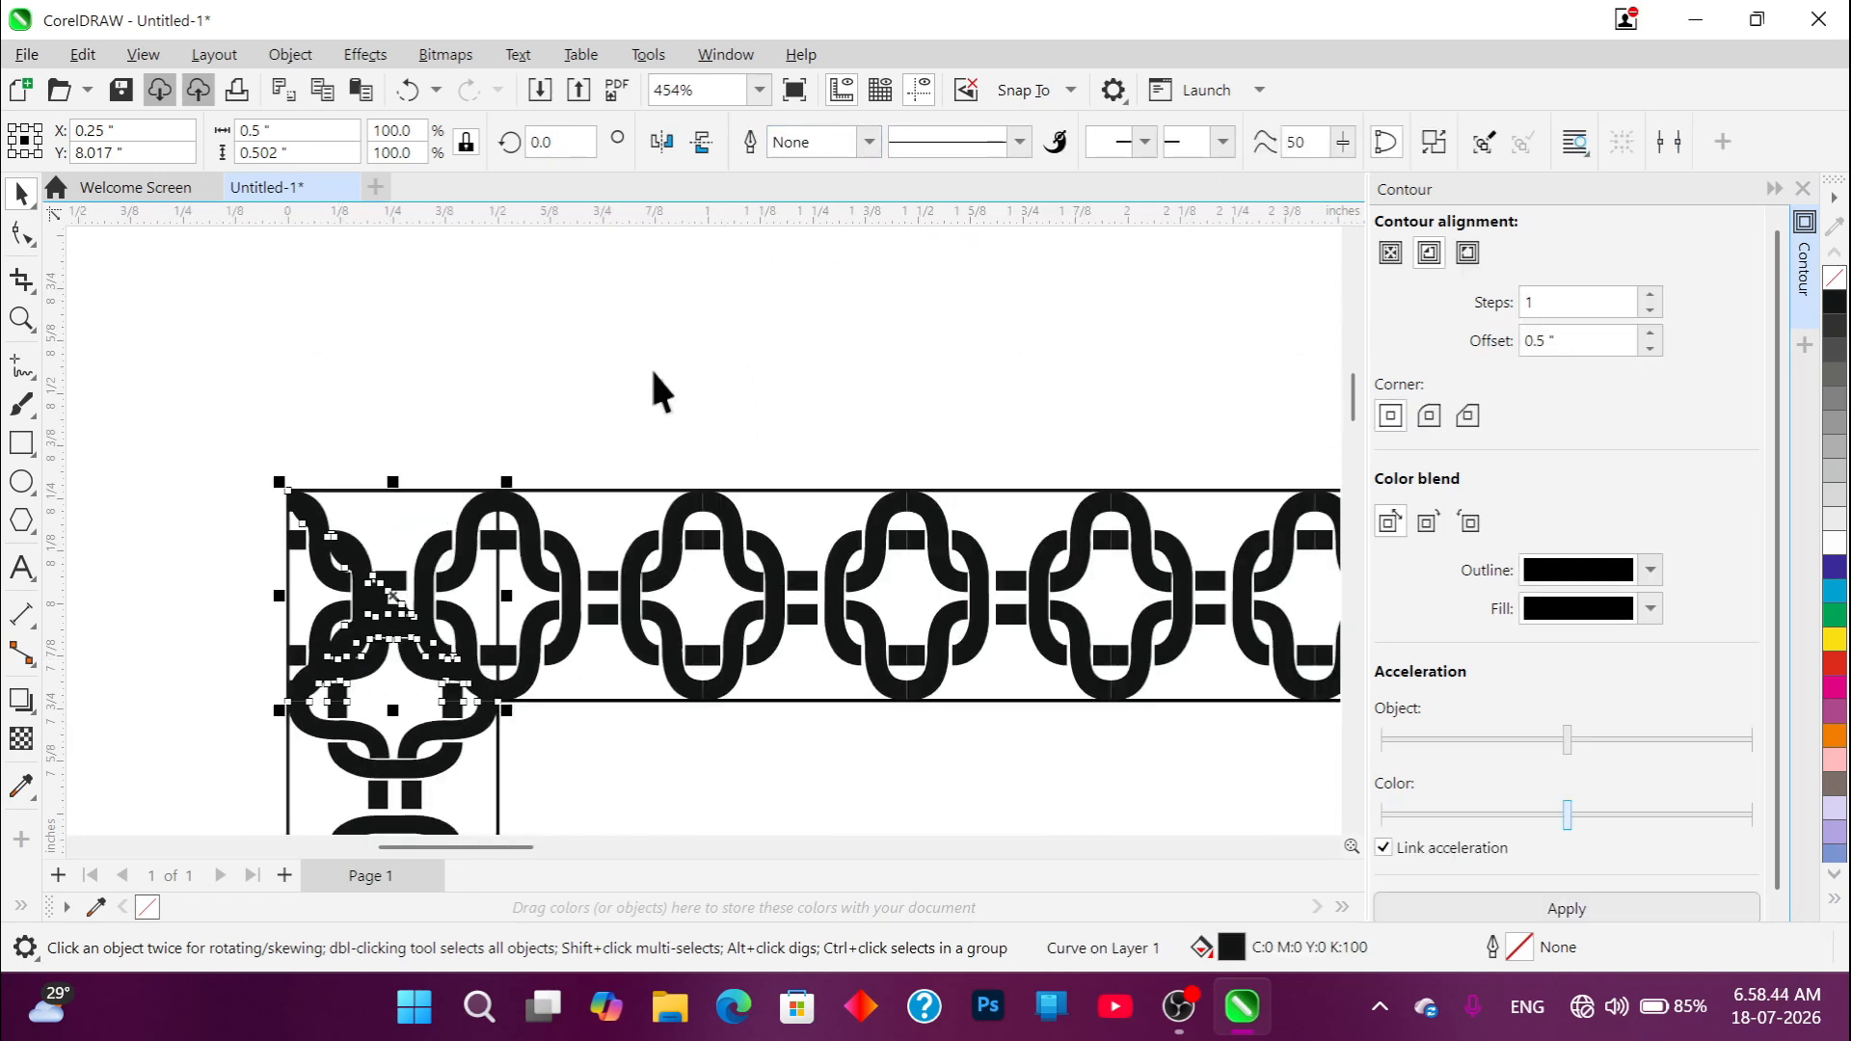
pyautogui.scroll(4, 343, 661)
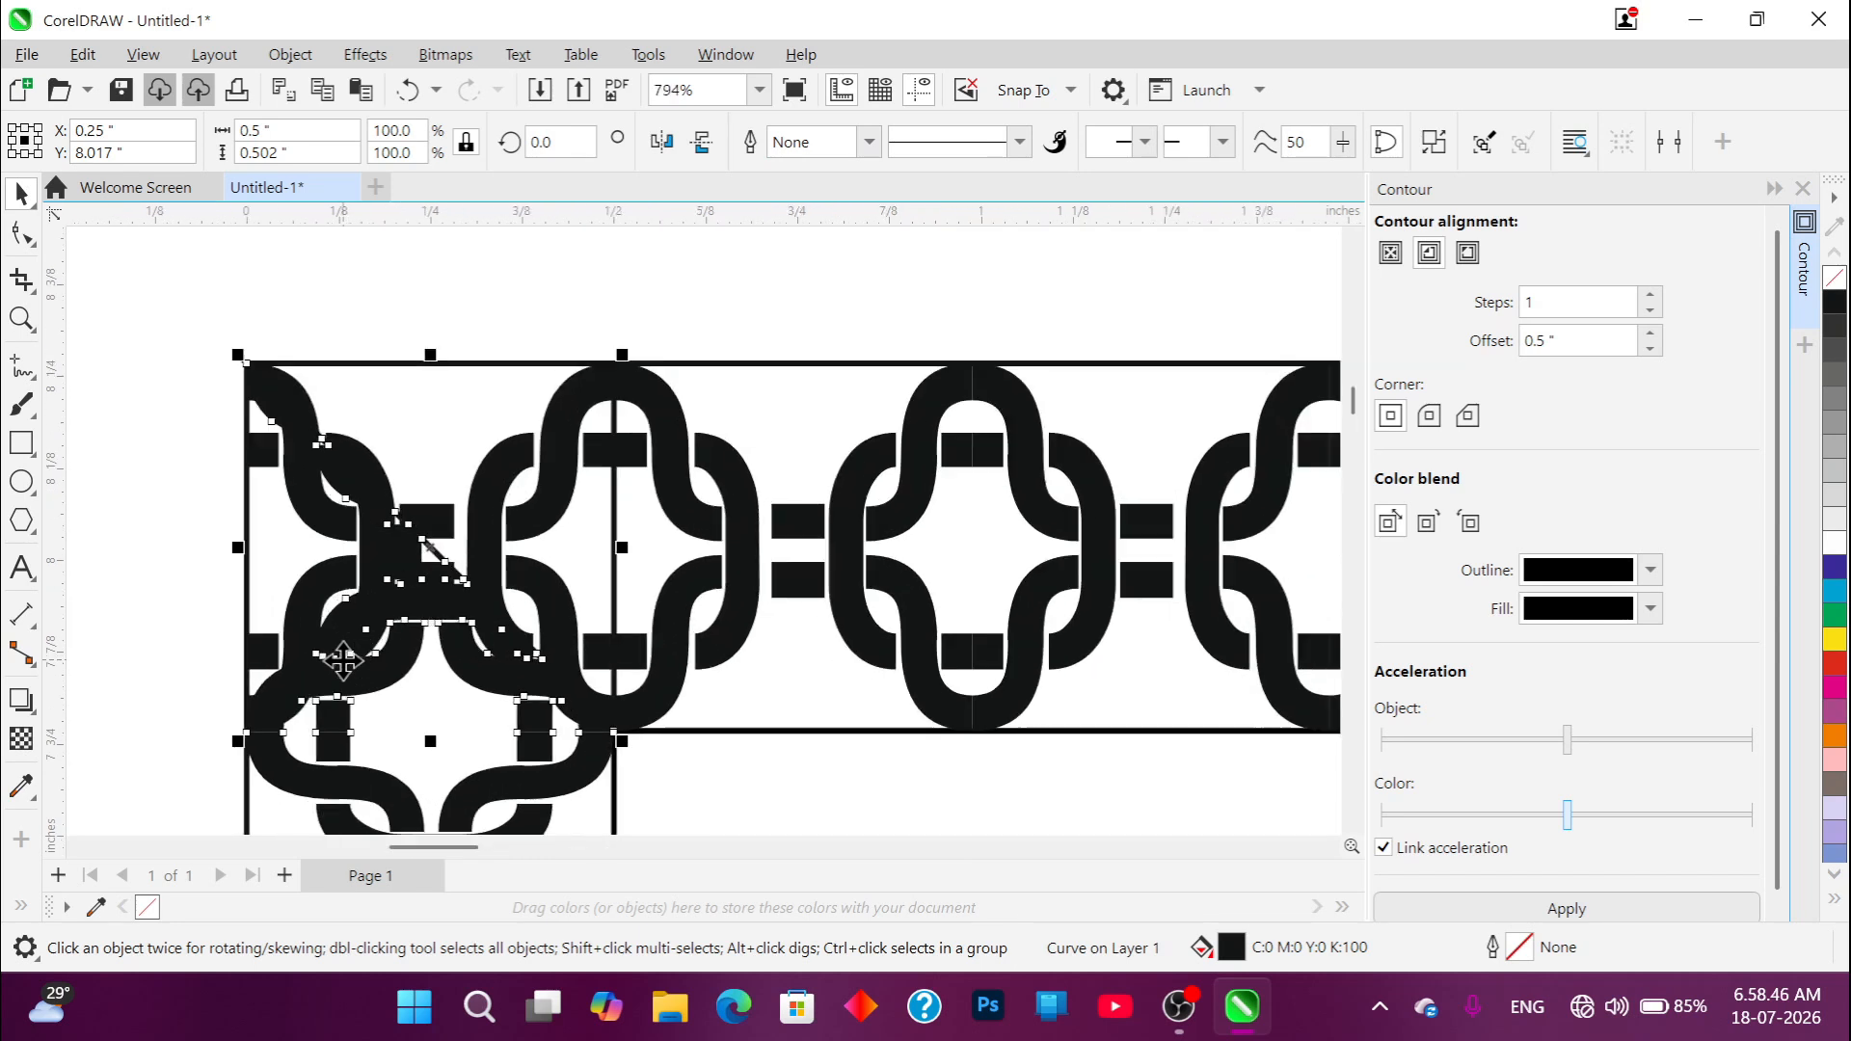
pyautogui.click(483, 284)
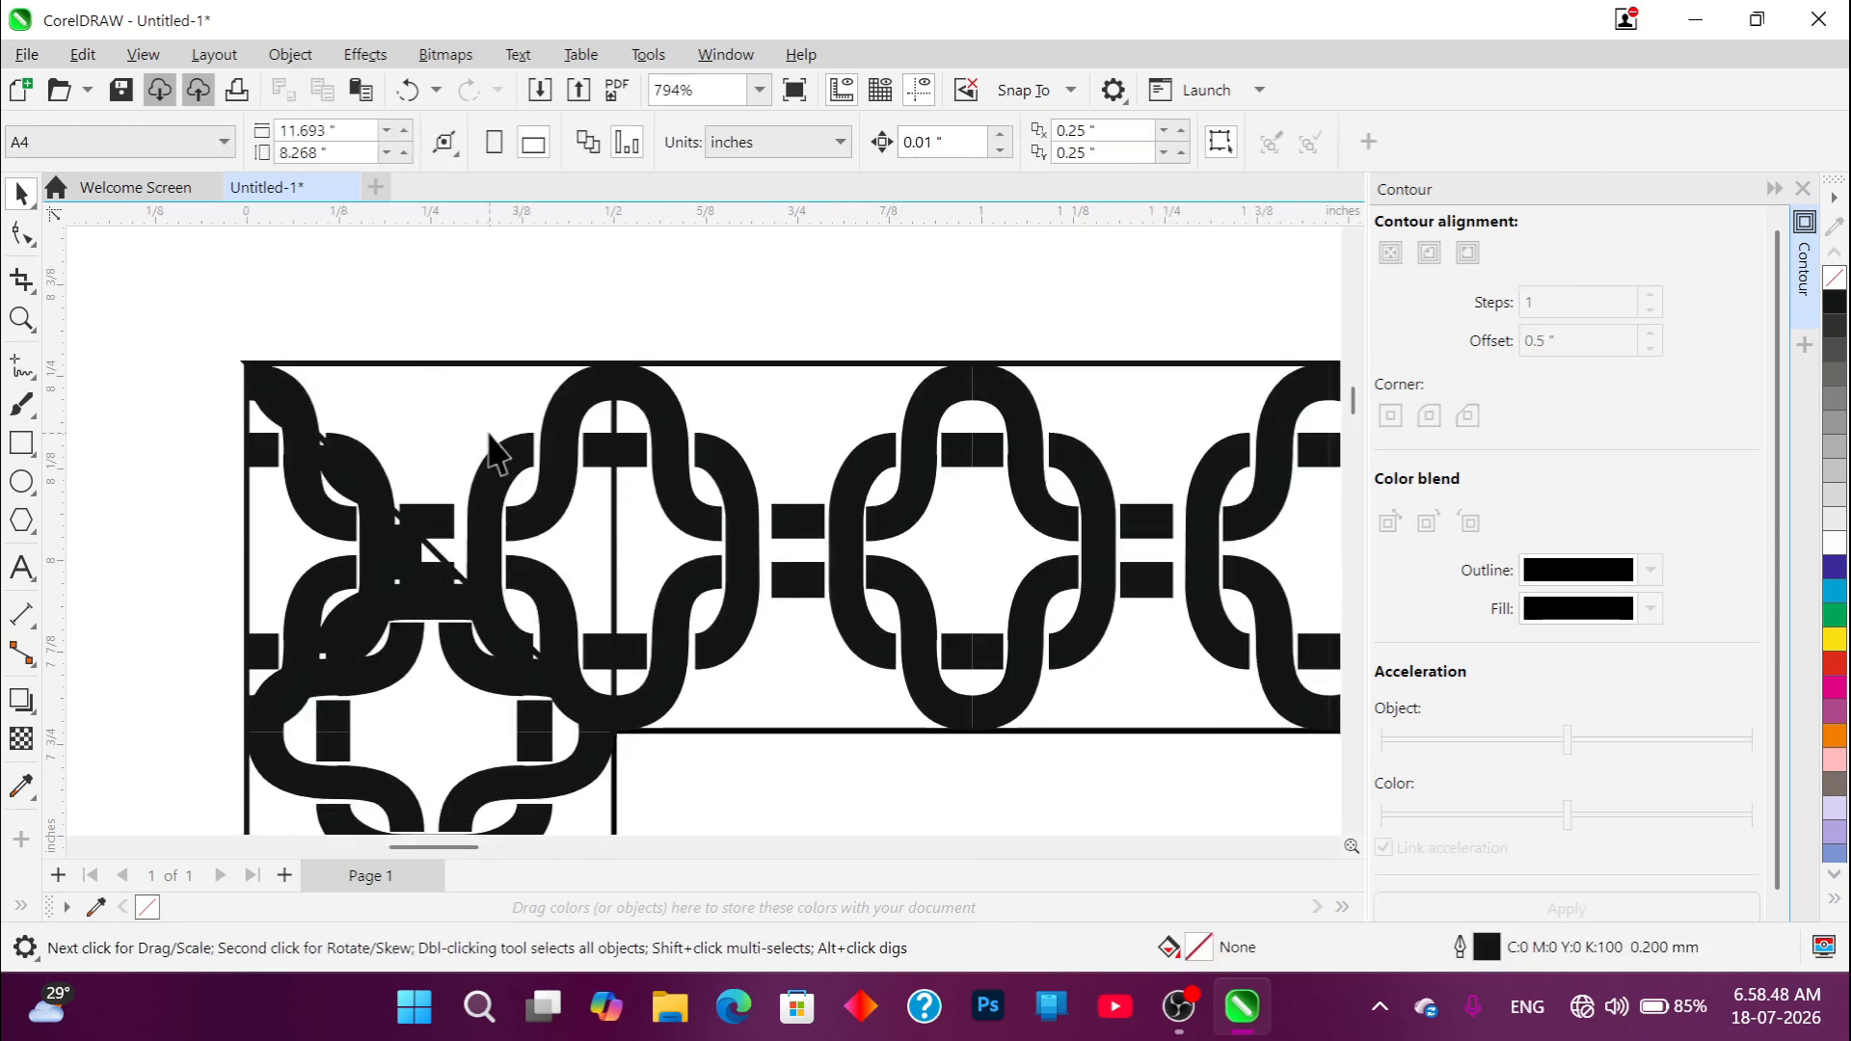
# Step: Mirror the corner triangle into the lower-left half of its square and trim the top chain's corner motif with it
pyautogui.click(467, 401)
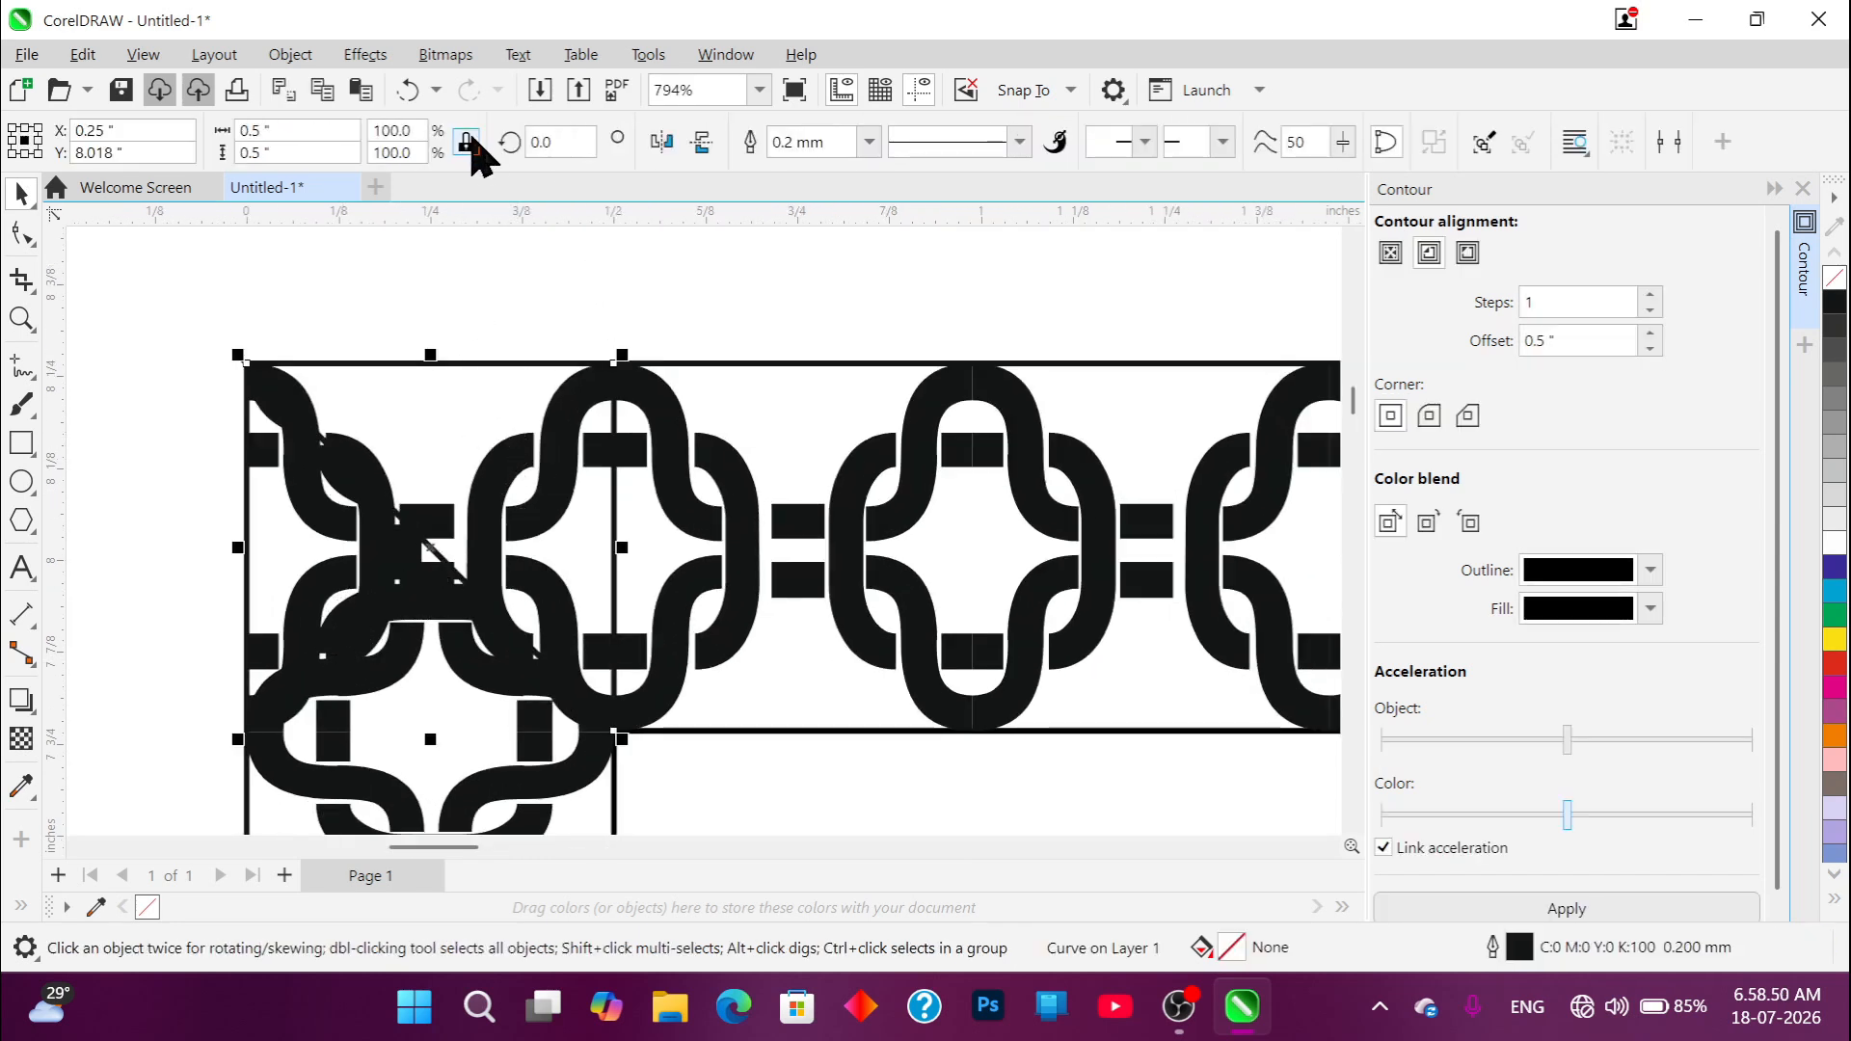
pyautogui.click(661, 143)
pyautogui.scroll(-3, 467, 400)
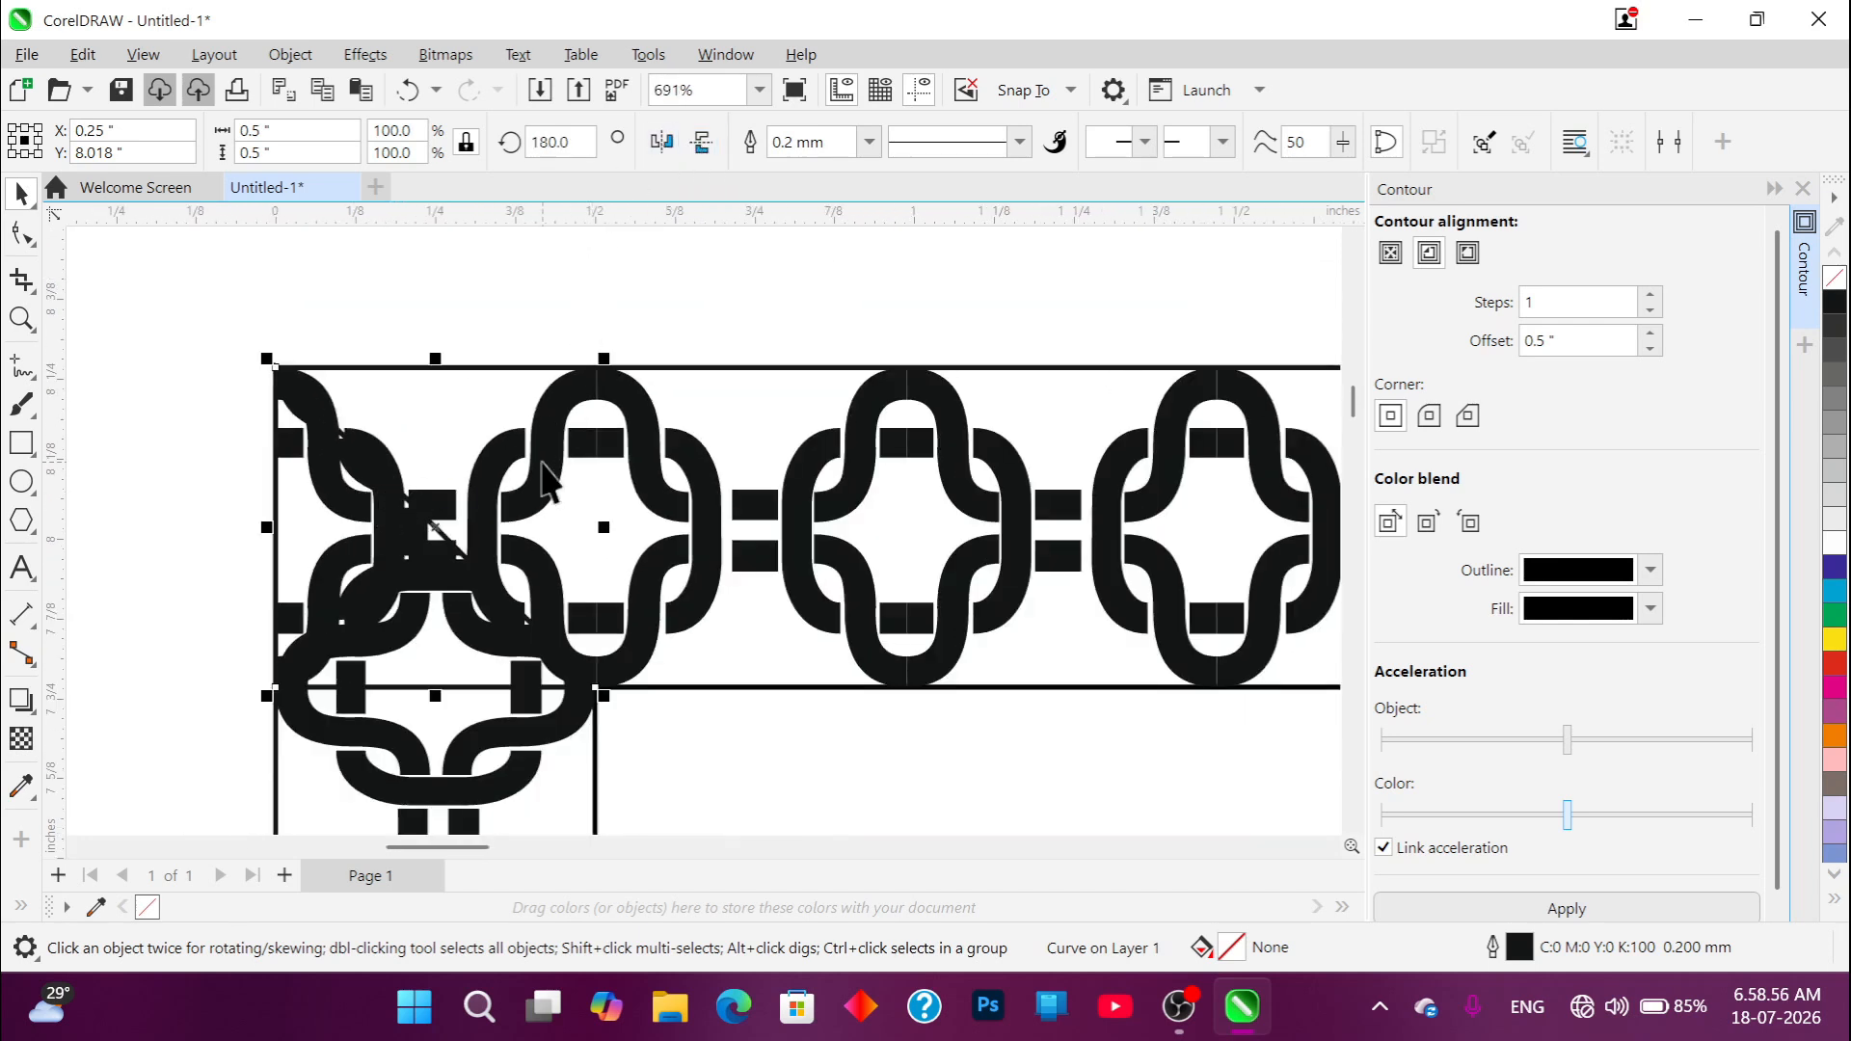
pyautogui.keyDown('shift'); pyautogui.click(541, 427); pyautogui.keyUp('shift')
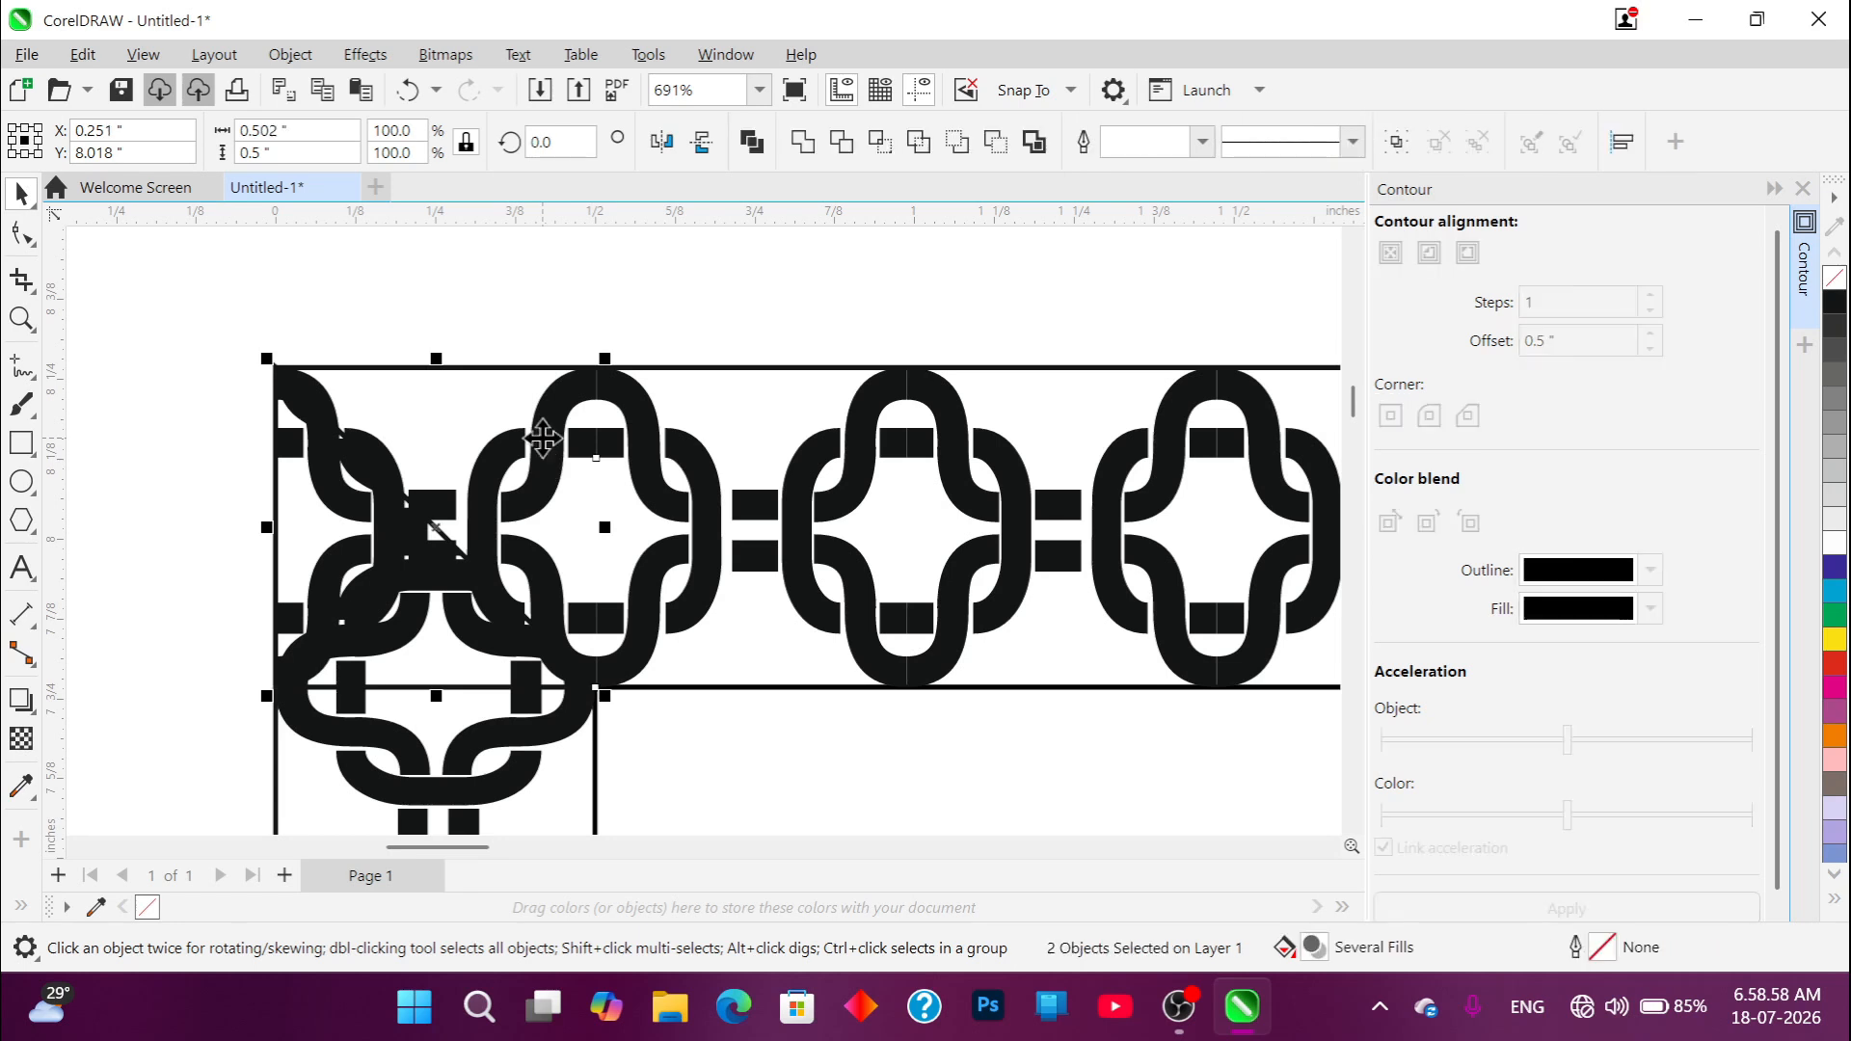
pyautogui.scroll(-2, 419, 491)
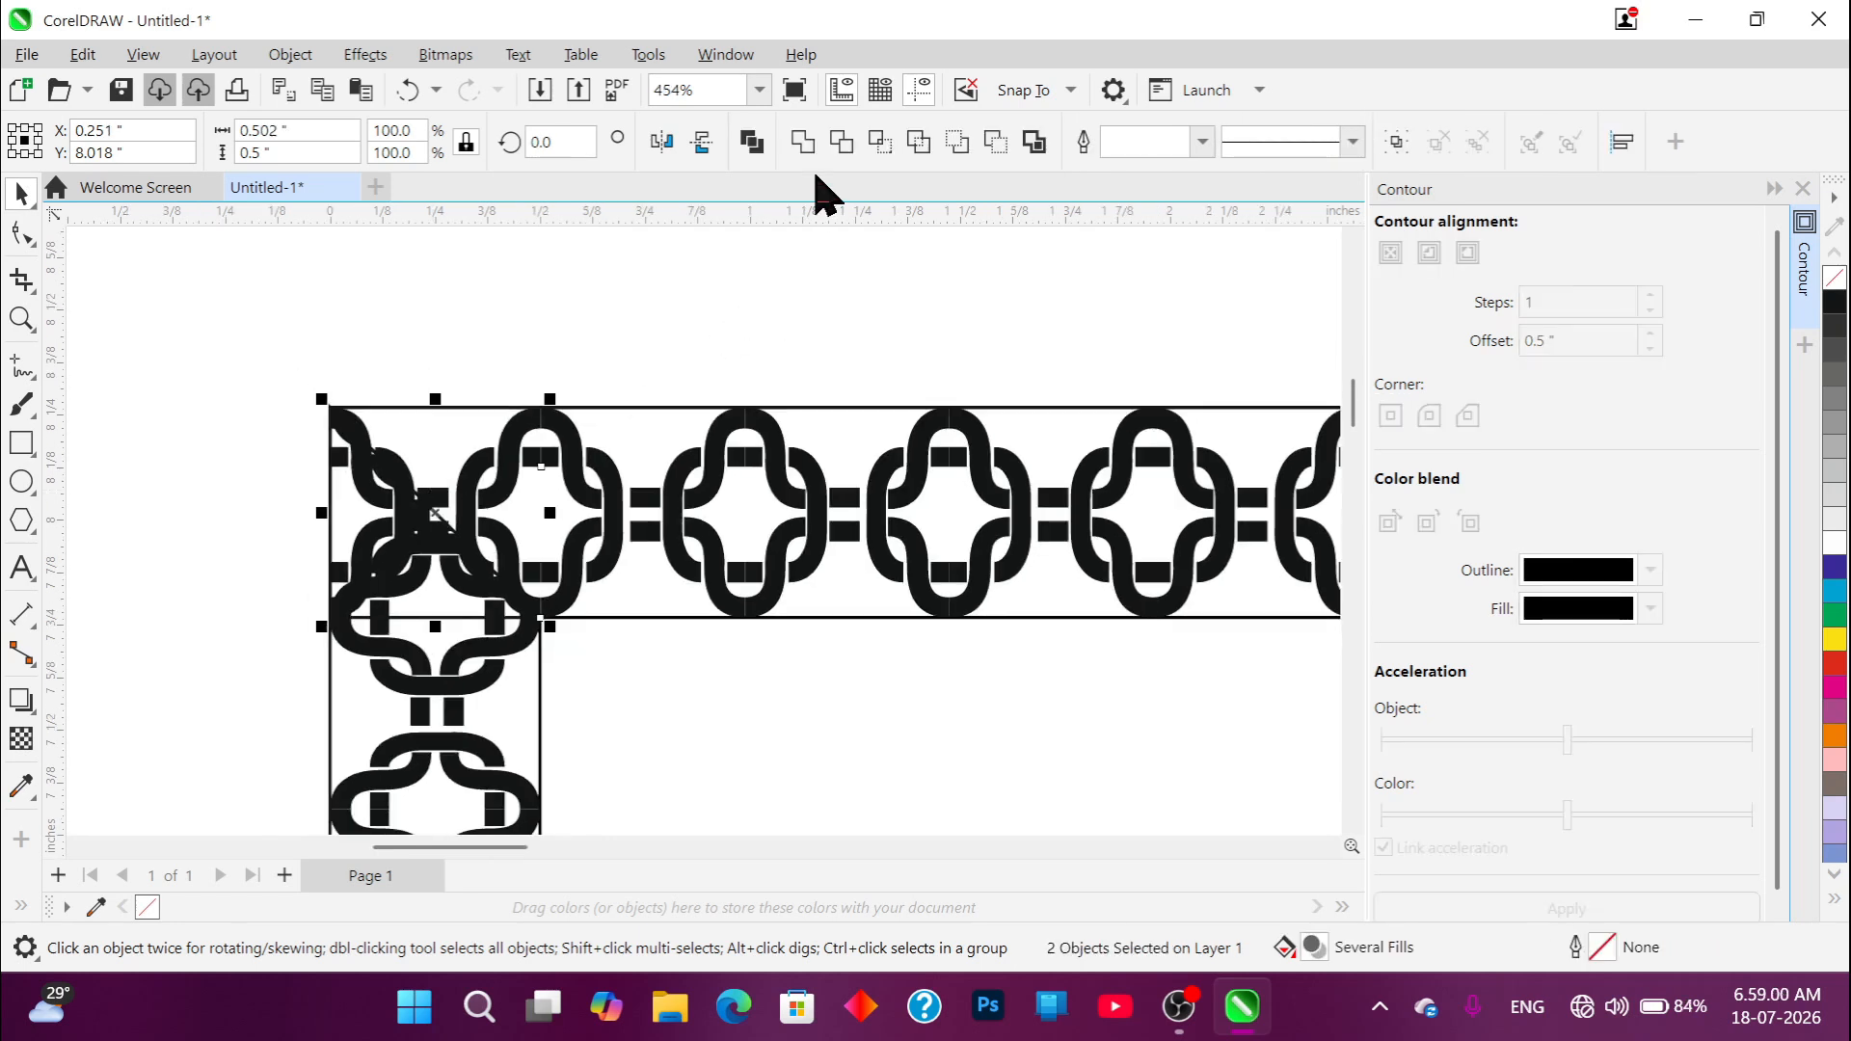
pyautogui.click(843, 145)
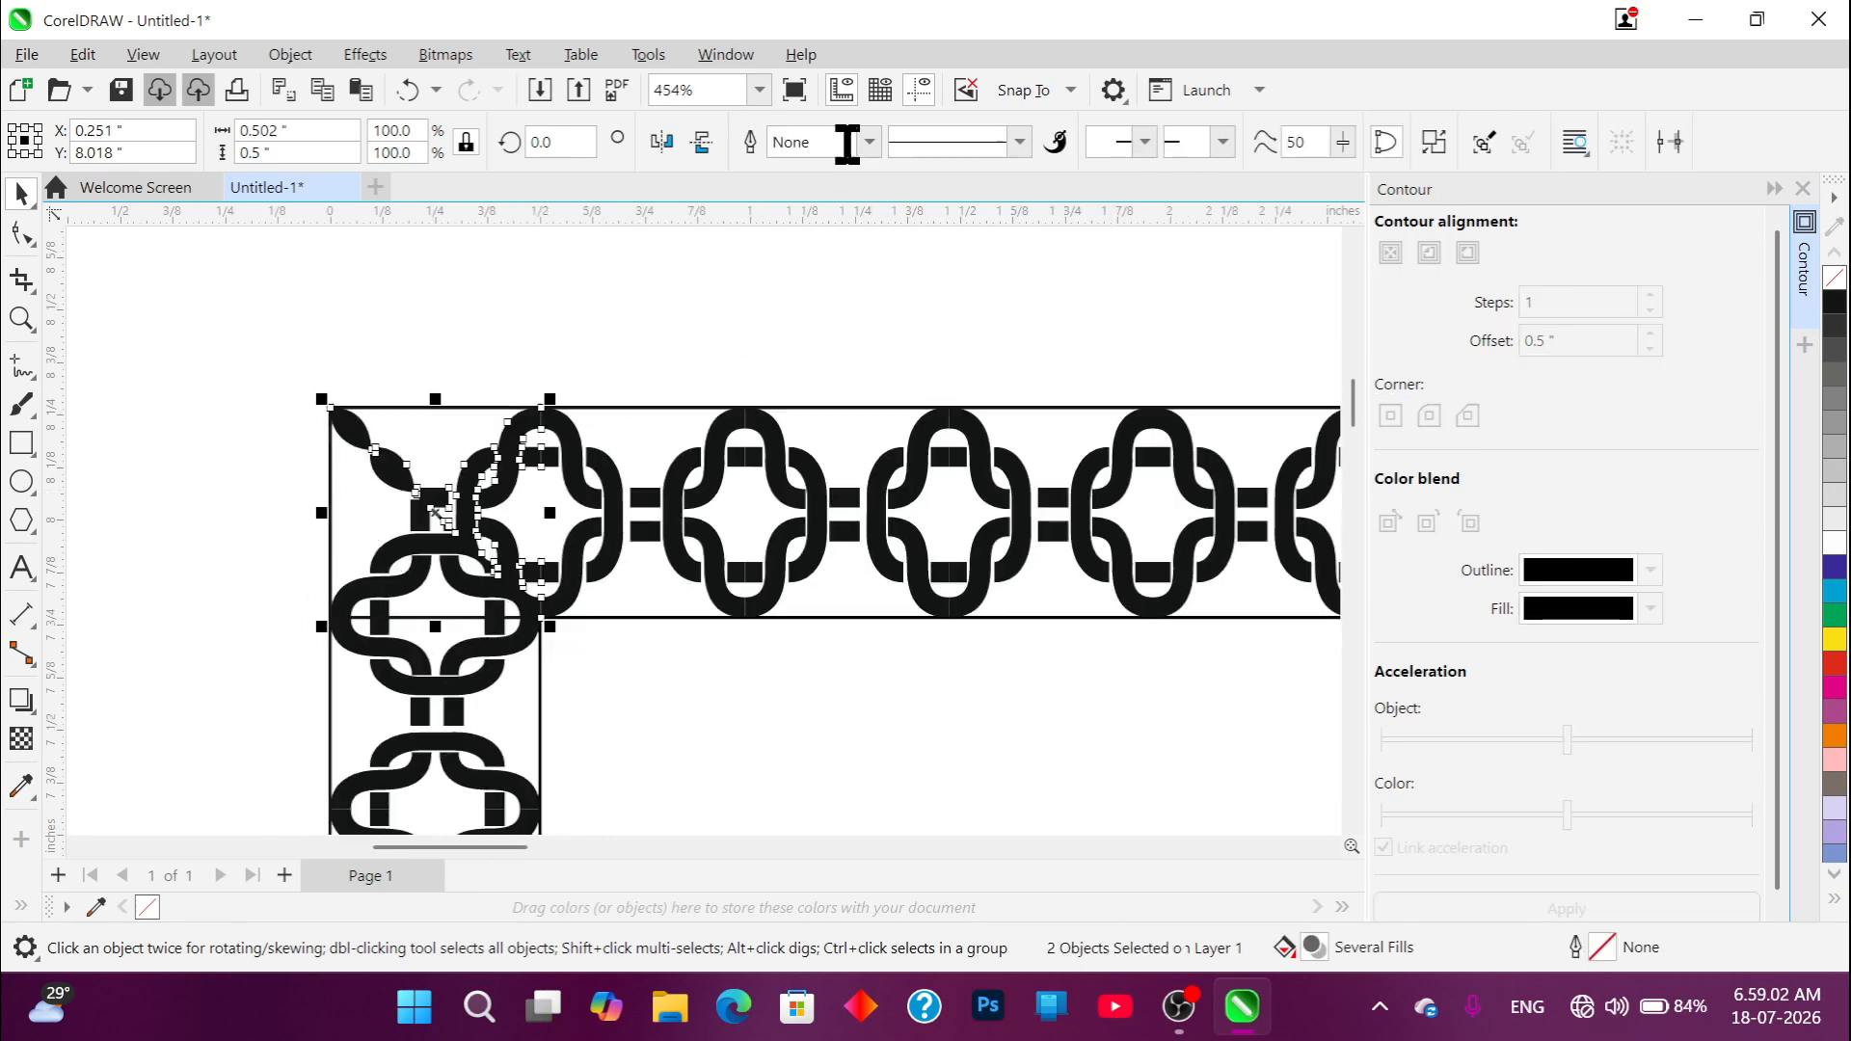
# Step: Delete the triangle used for trimming at the page's upper-left corner
pyautogui.click(159, 390)
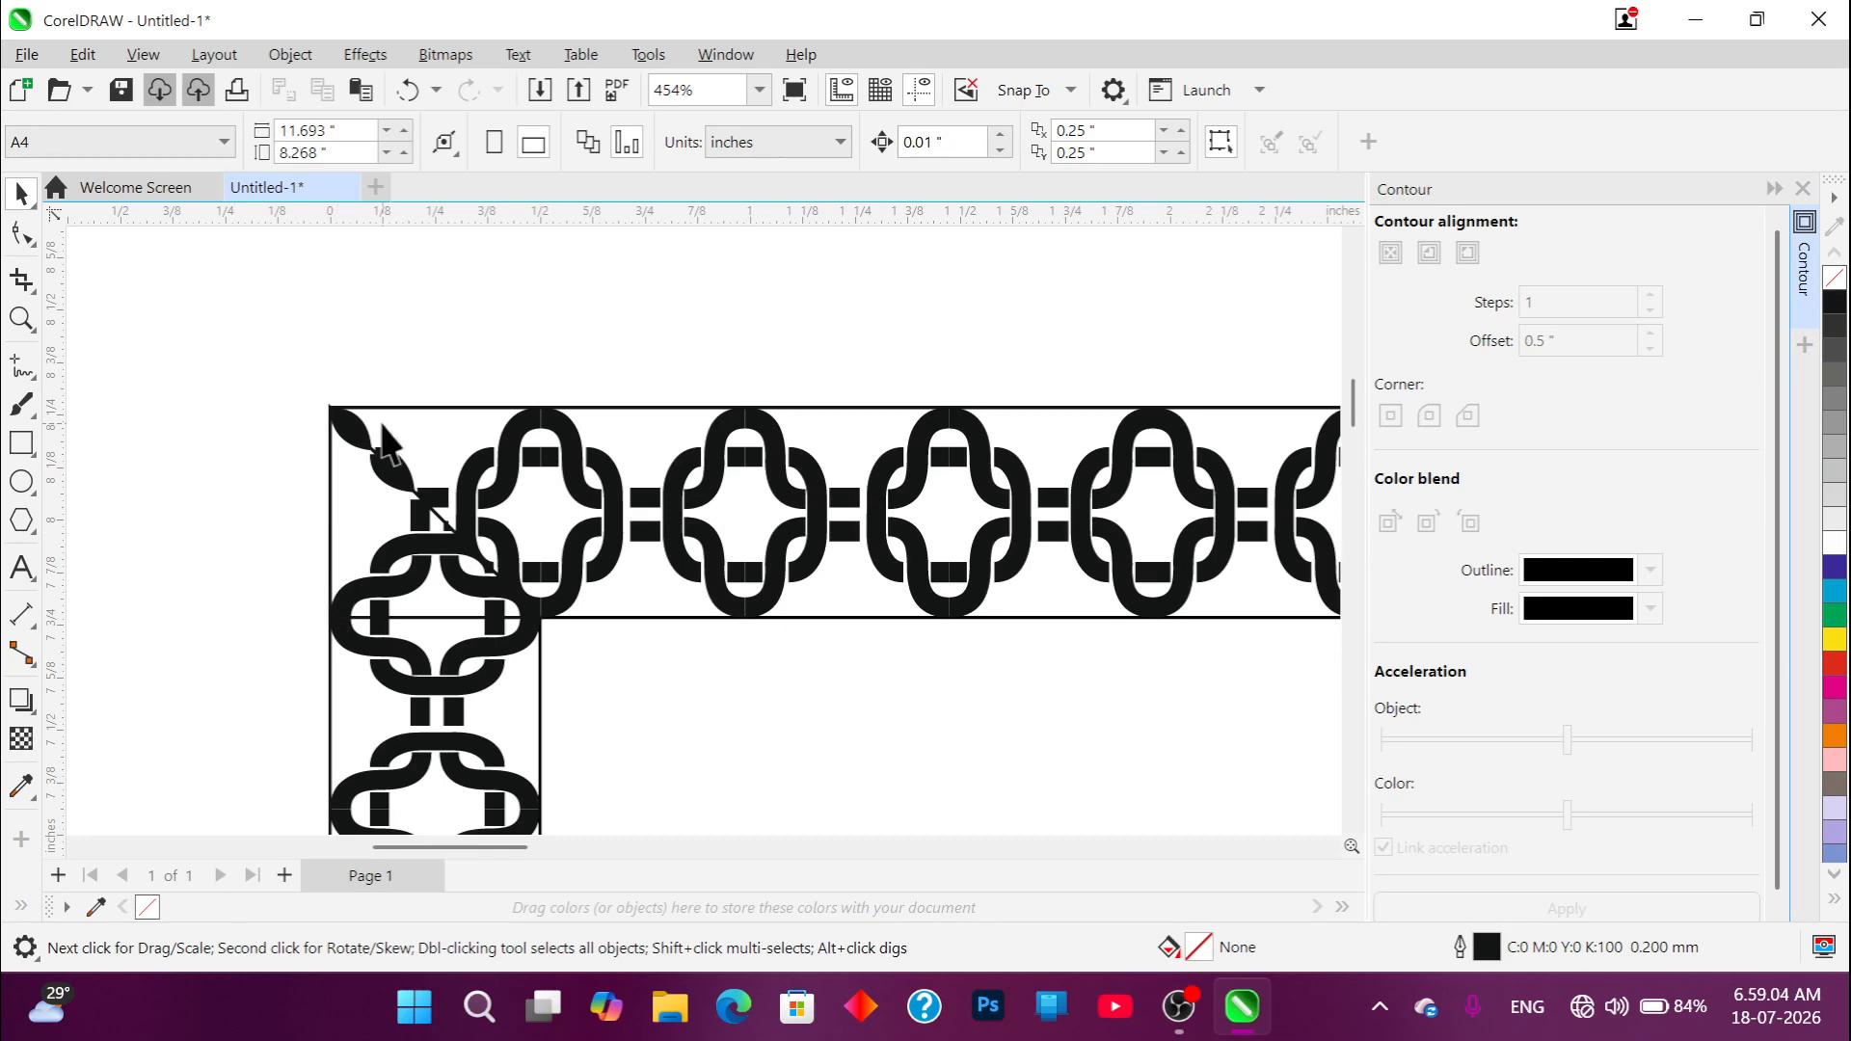
pyautogui.scroll(-1, 379, 424)
pyautogui.click(339, 497)
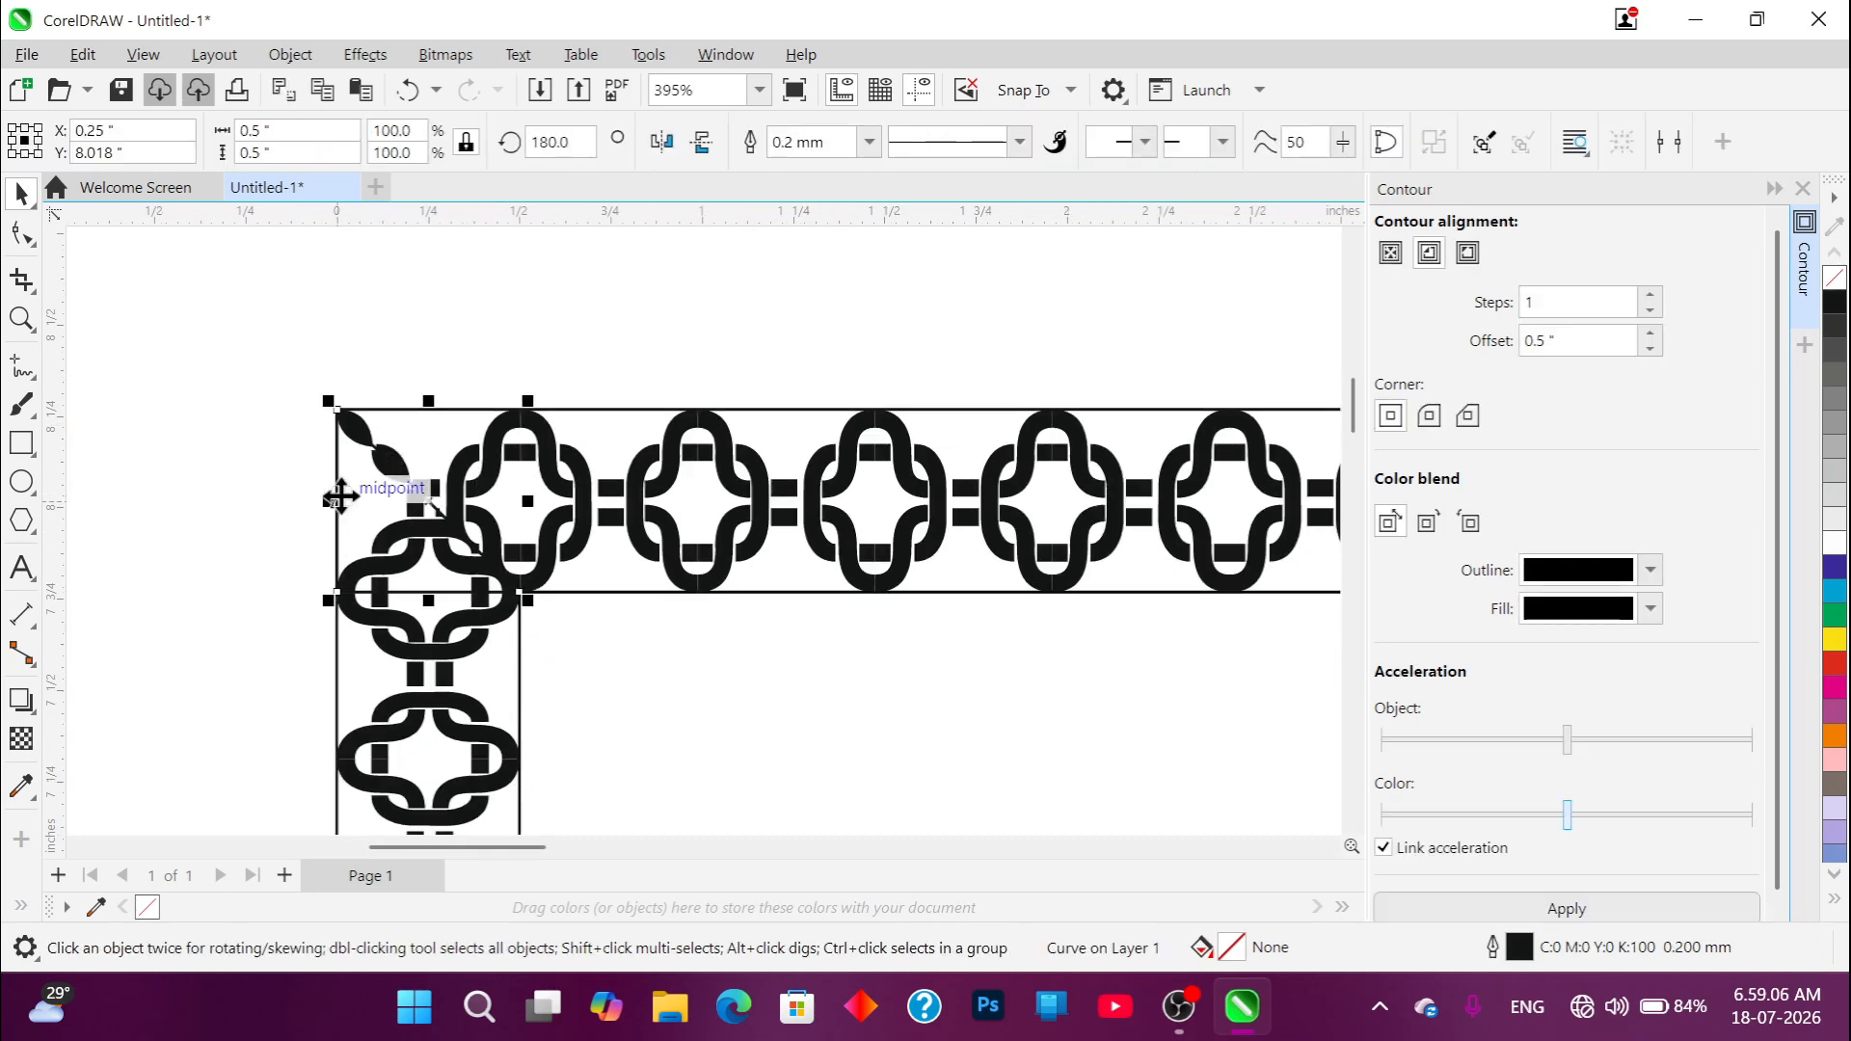
pyautogui.press('Escape')
# Step: Select all motifs of the left and top half chains and group them
pyautogui.scroll(-5, 331, 429)
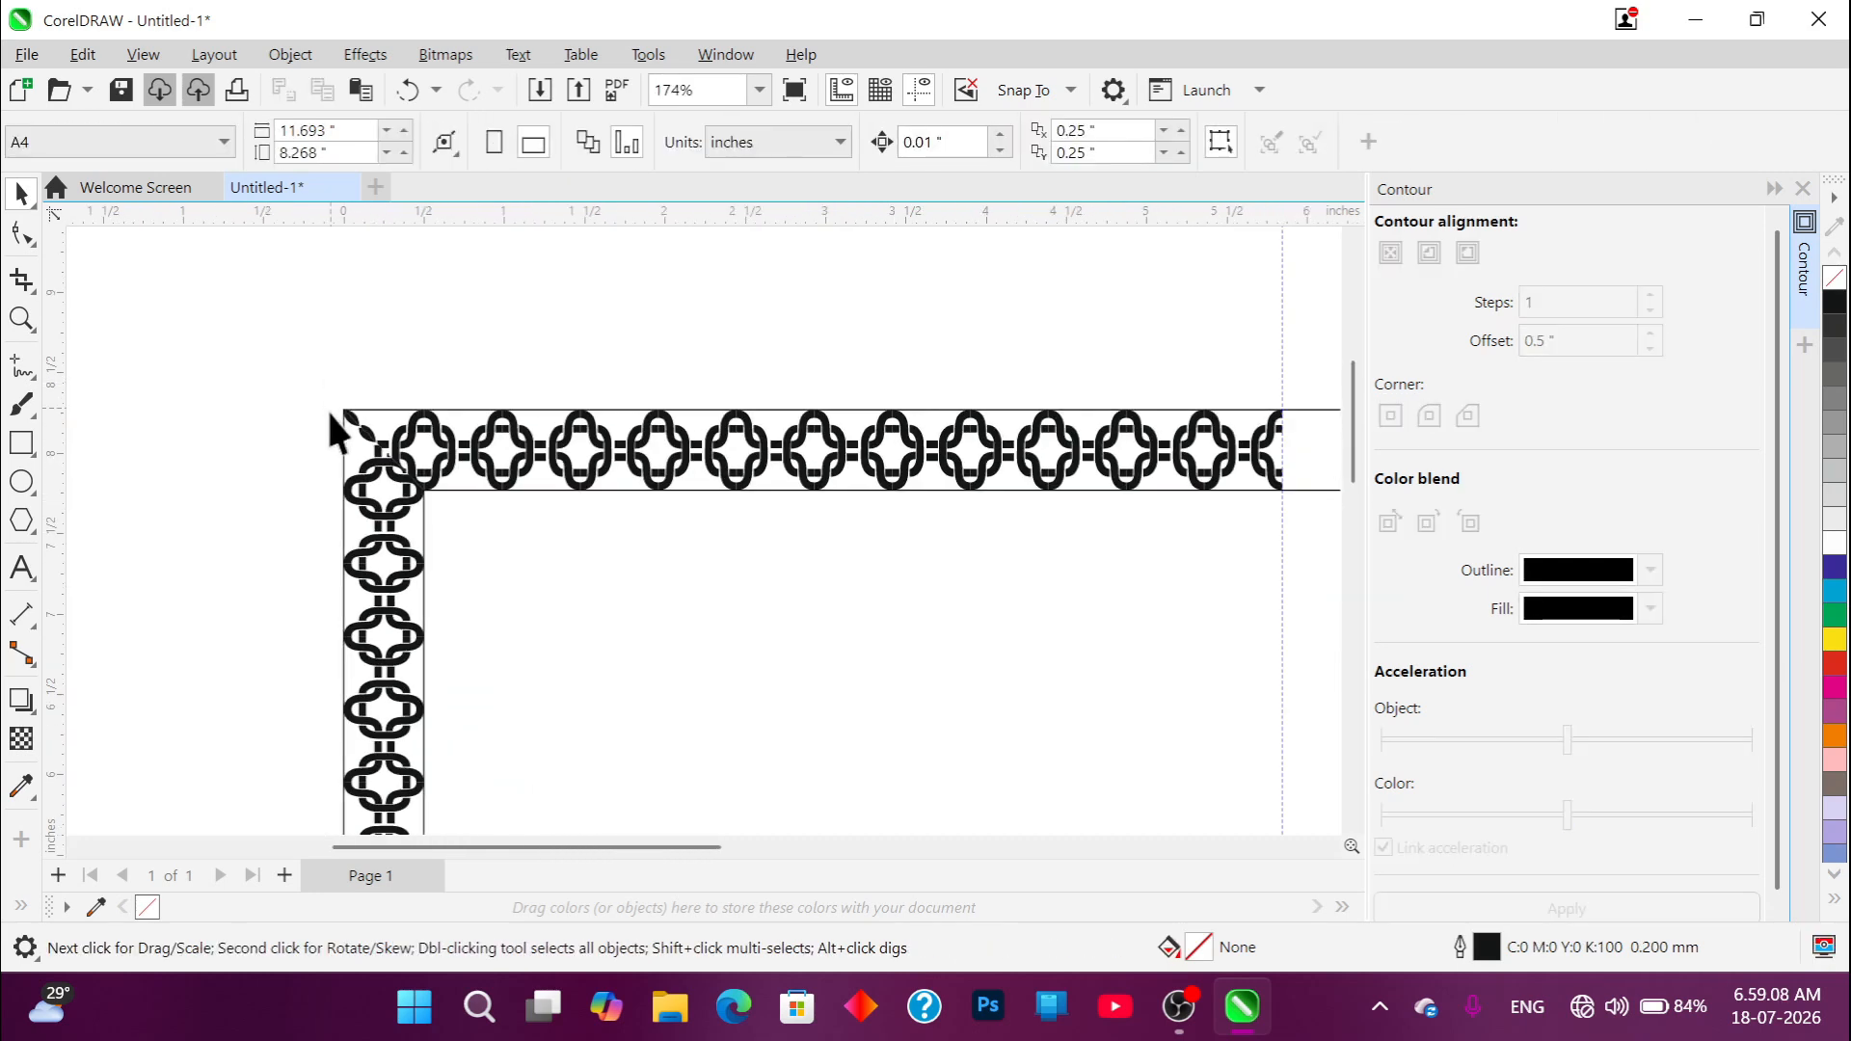
pyautogui.scroll(12, 348, 408)
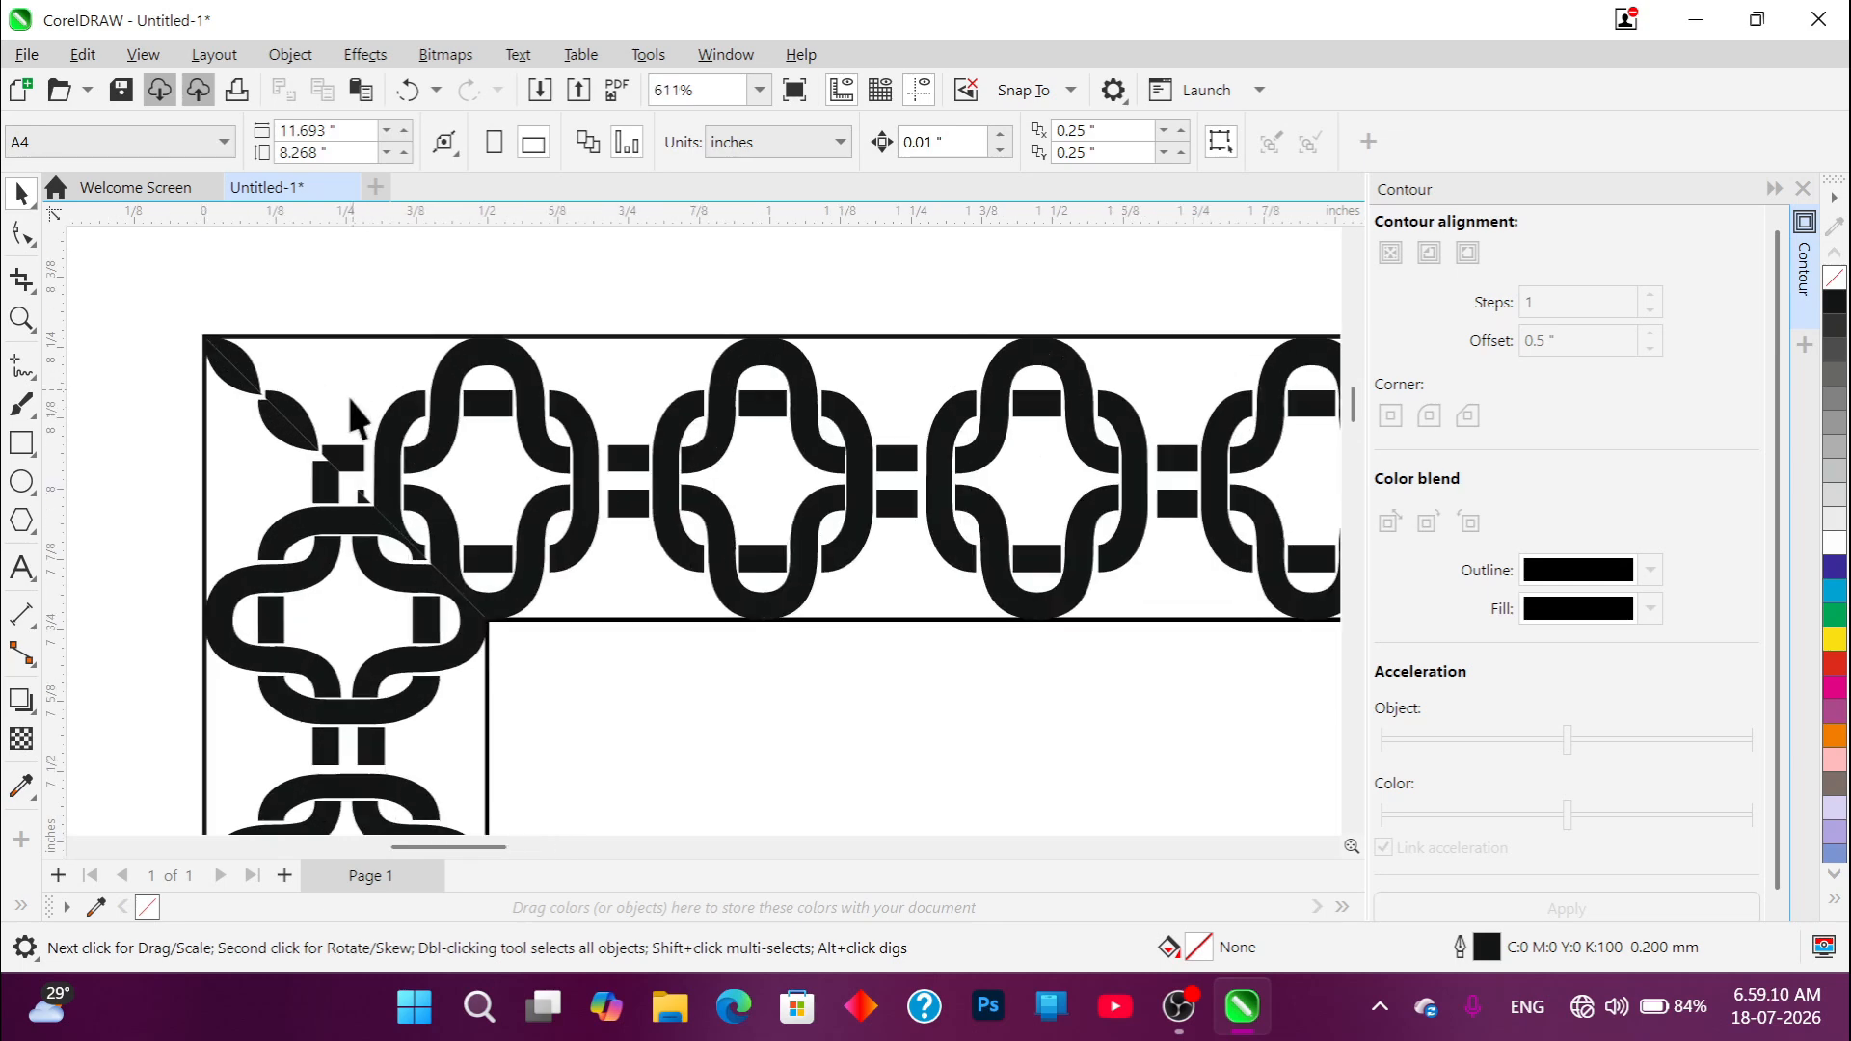
pyautogui.scroll(-12, 344, 410)
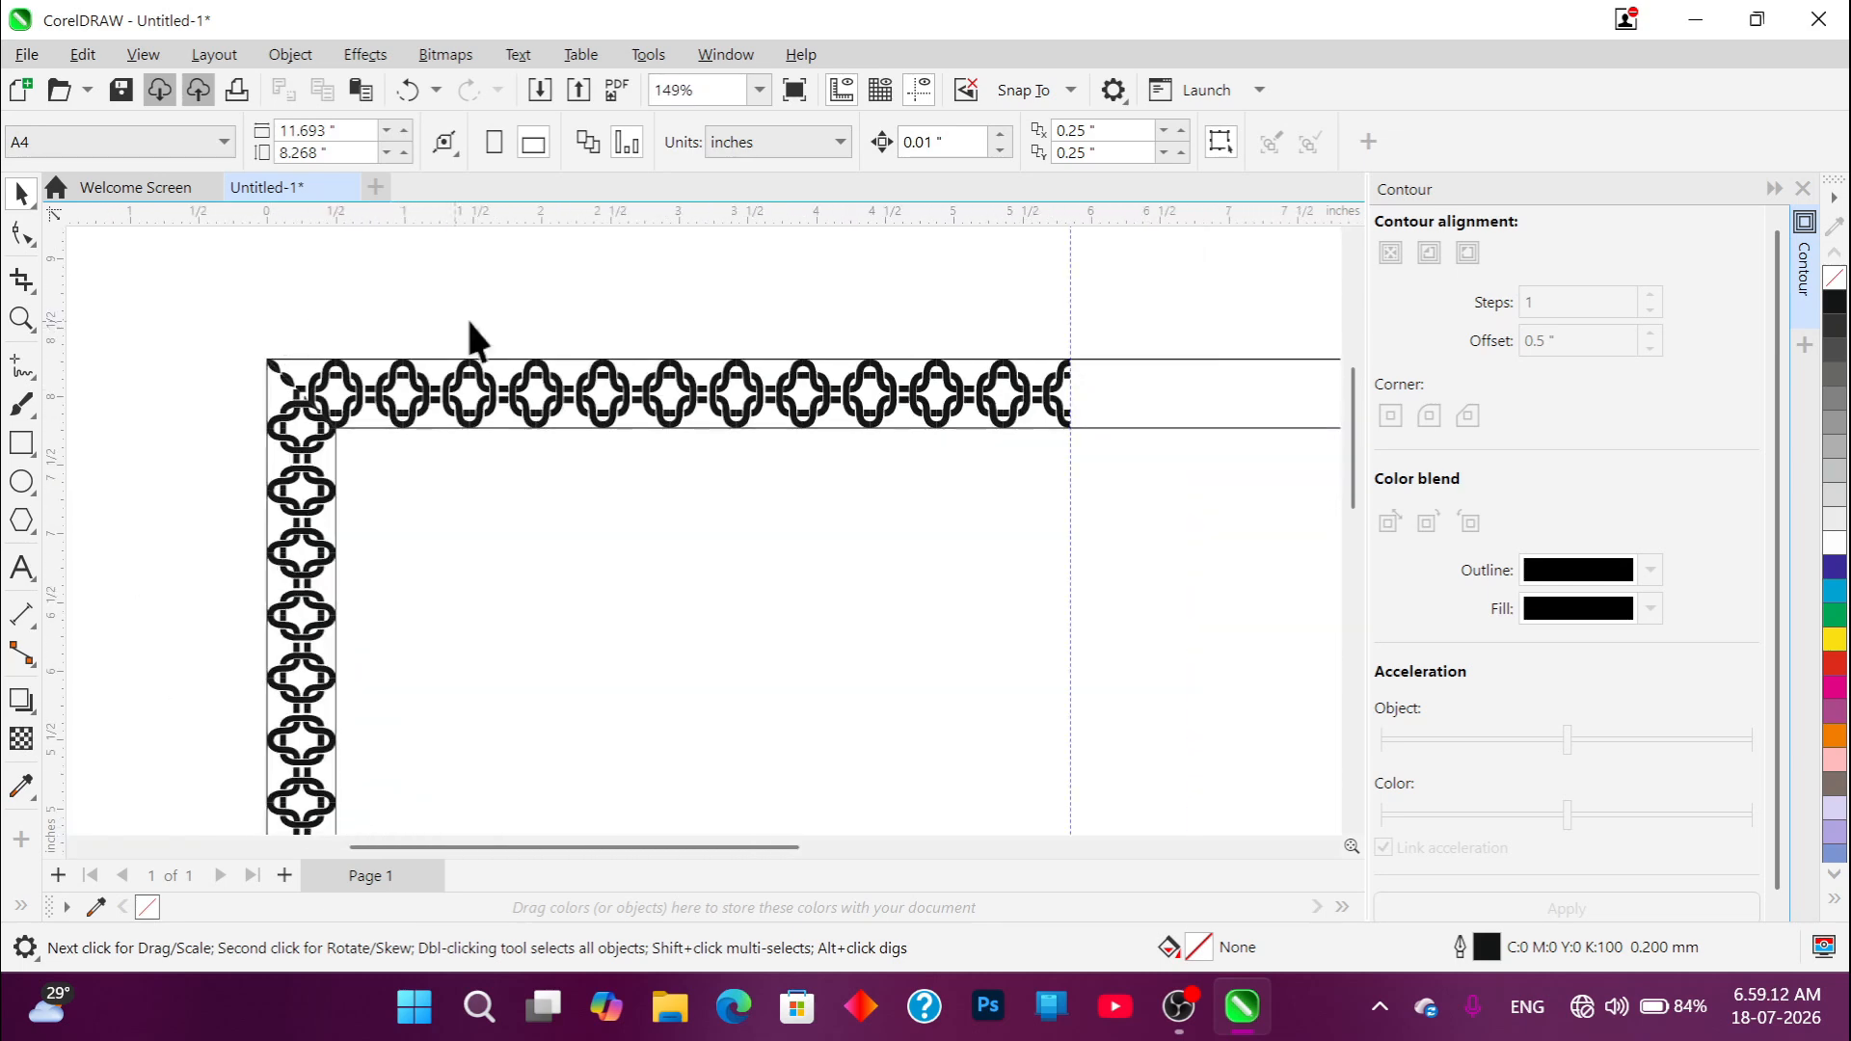
pyautogui.scroll(-1, 272, 369)
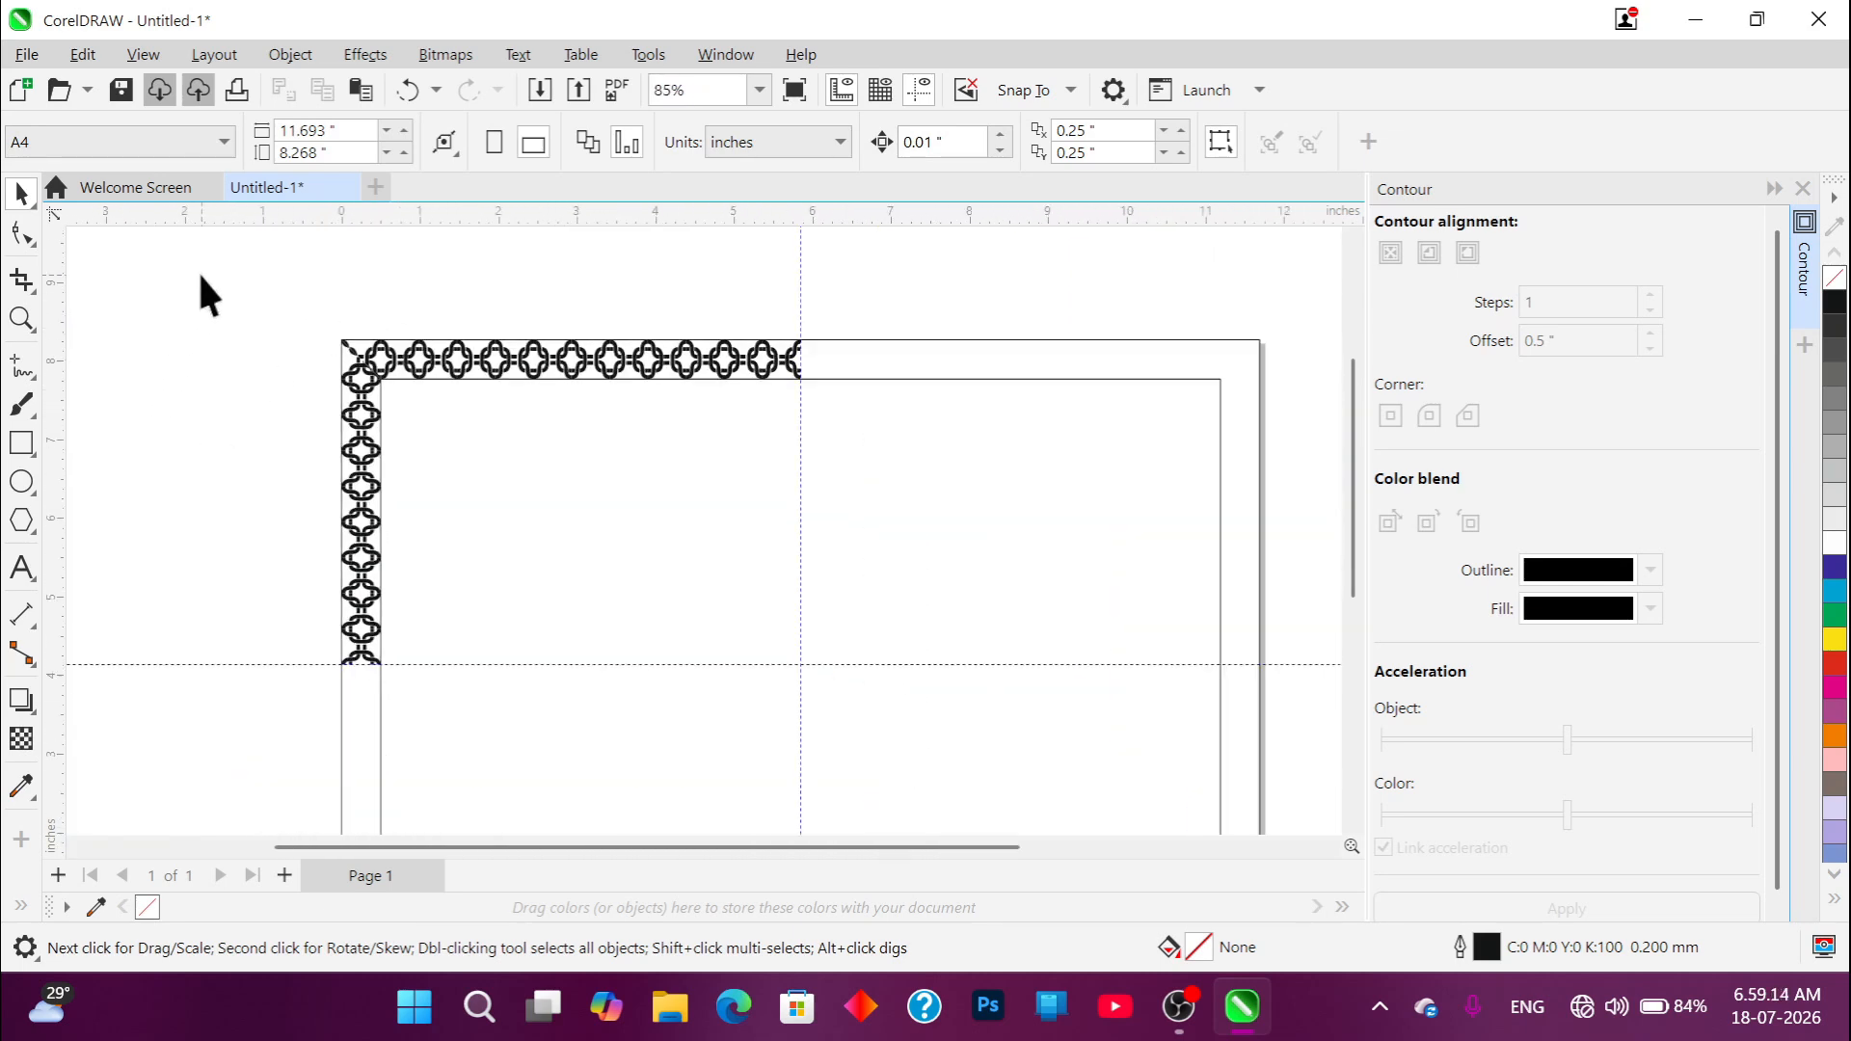
pyautogui.moveTo(797, 631); pyautogui.dragTo(820, 688)
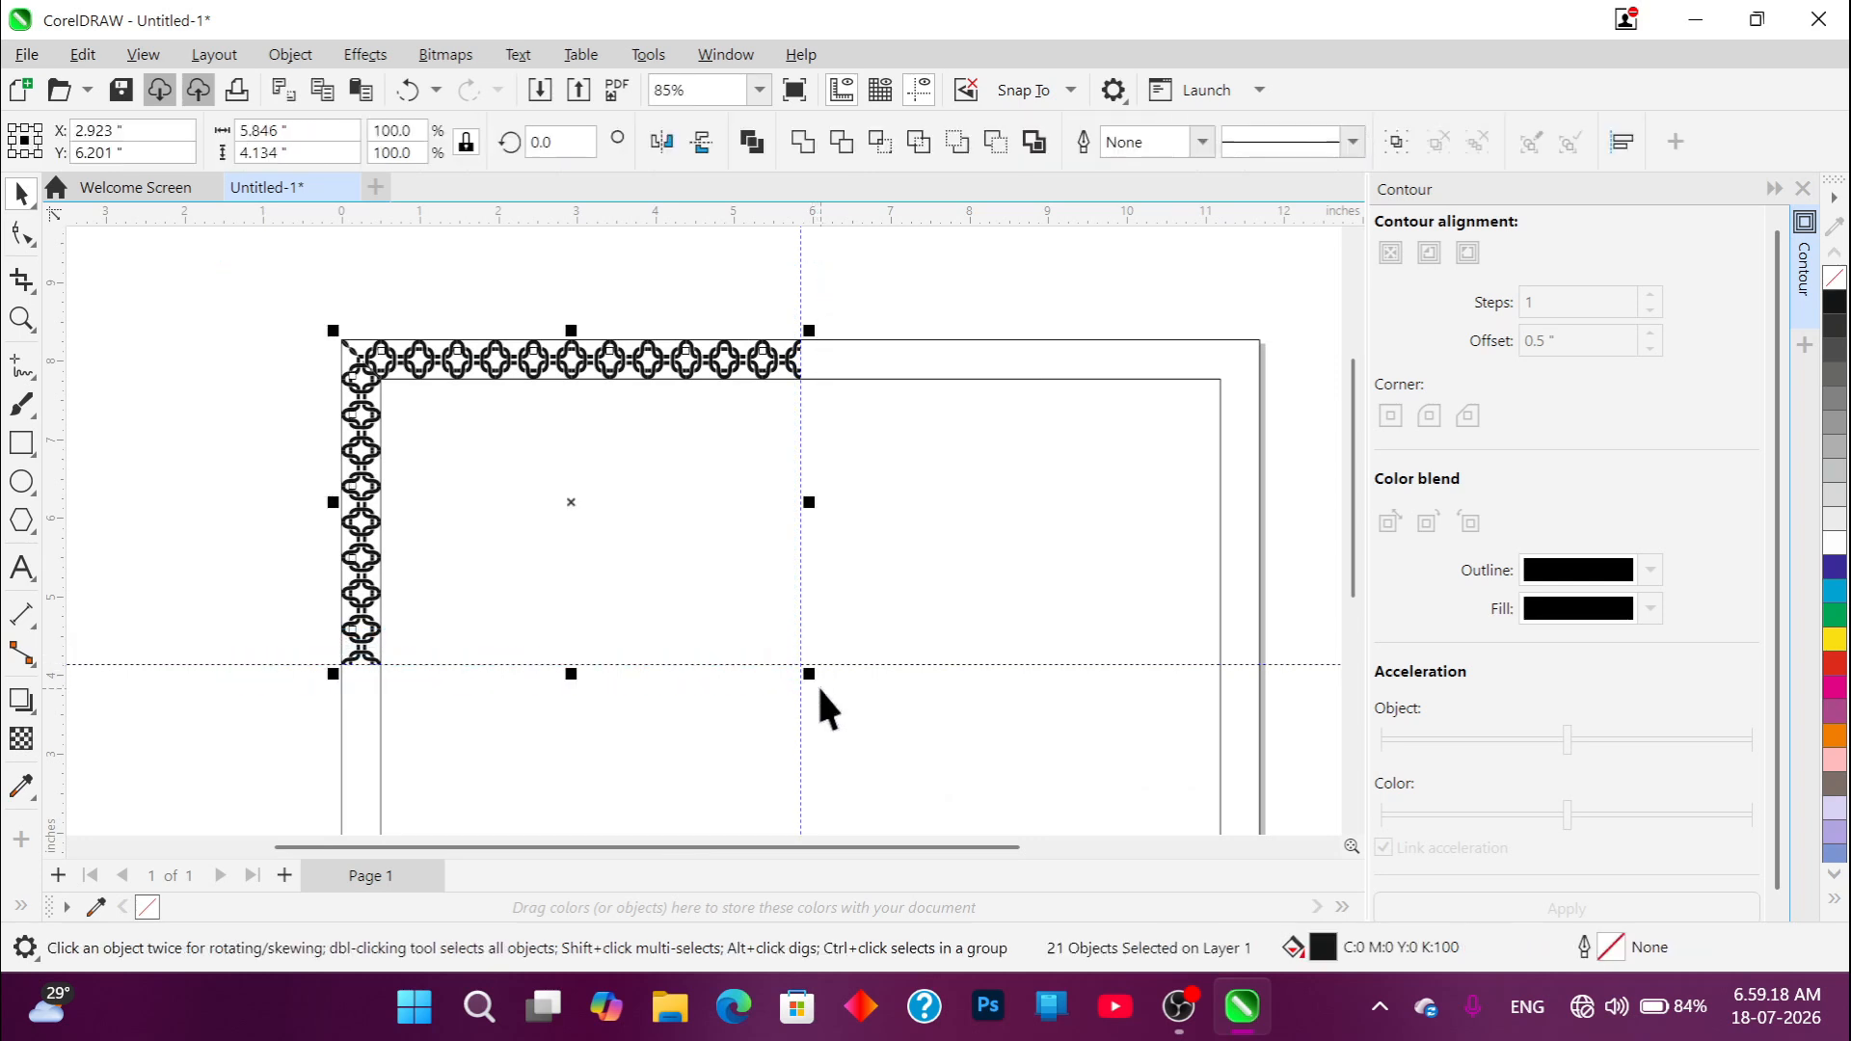
pyautogui.click(1397, 142)
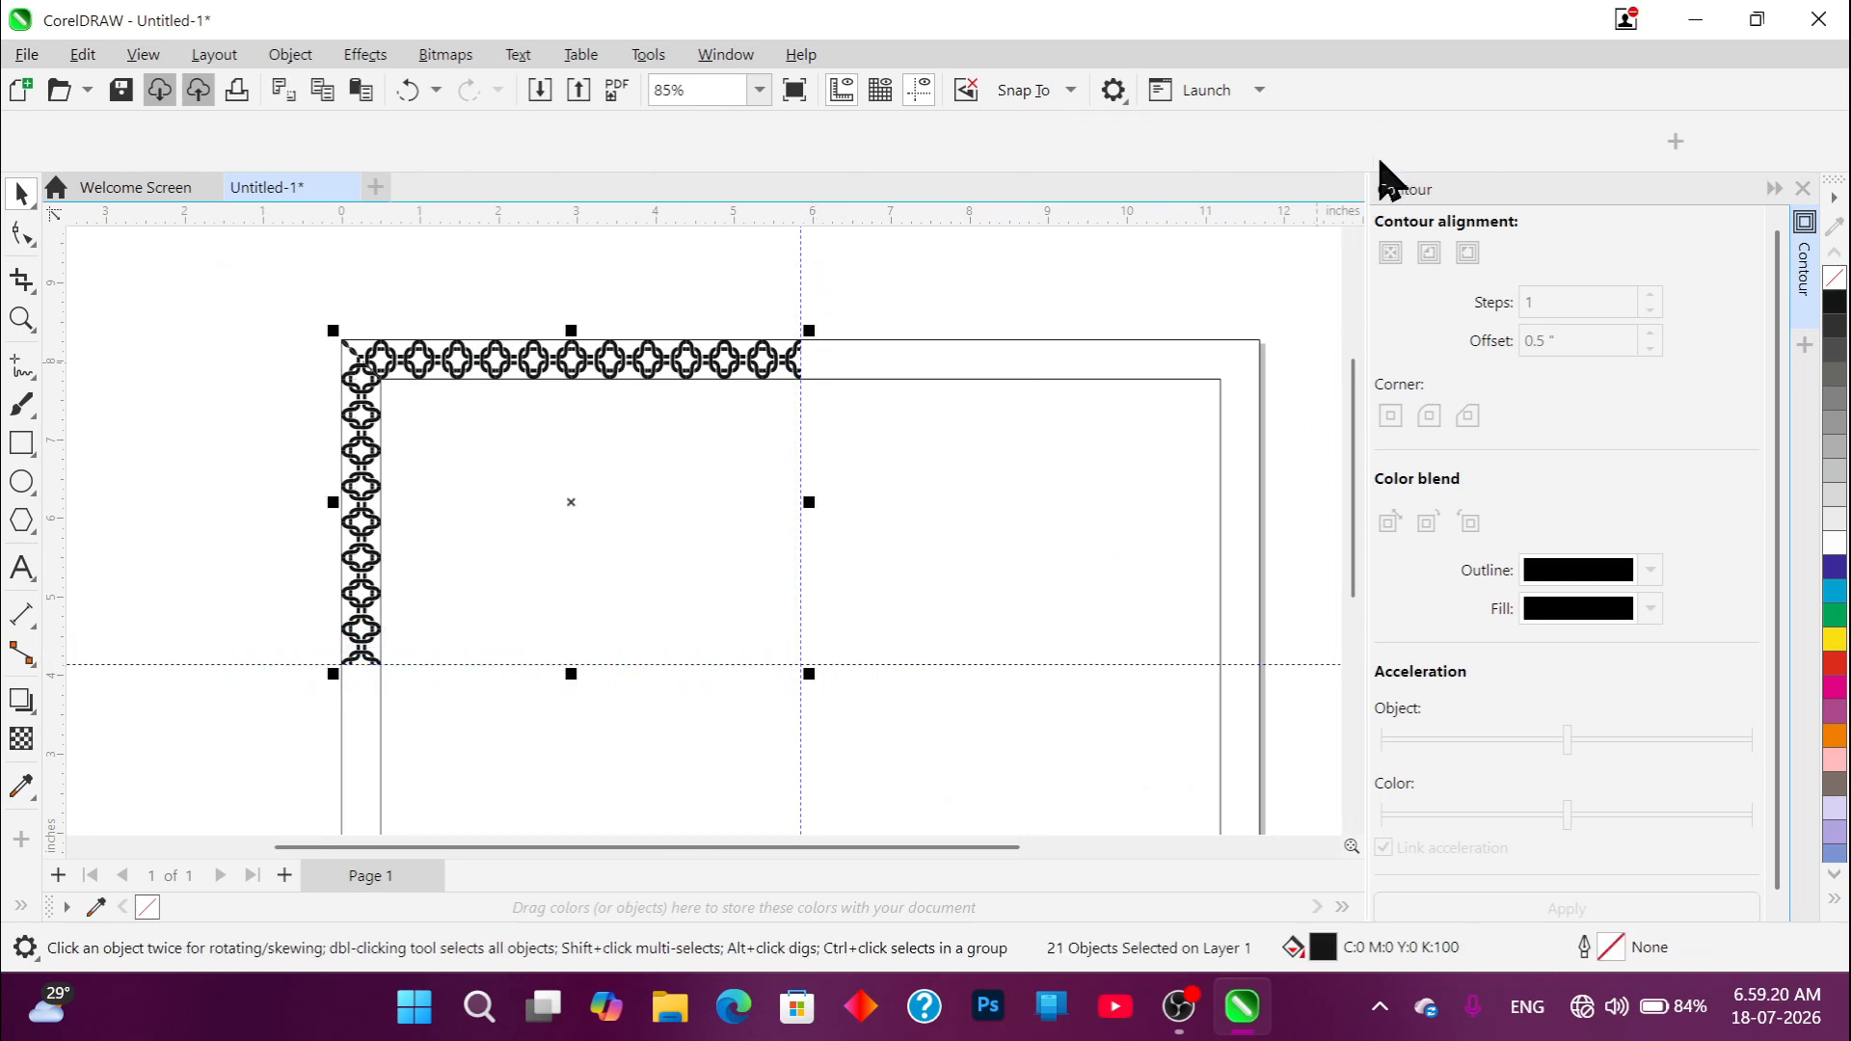
# Step: Make a horizontally mirrored copy of the grouped chains to cover the right half of the page's upper border
pyautogui.scroll(-1, 495, 557)
pyautogui.scroll(-2, 495, 557)
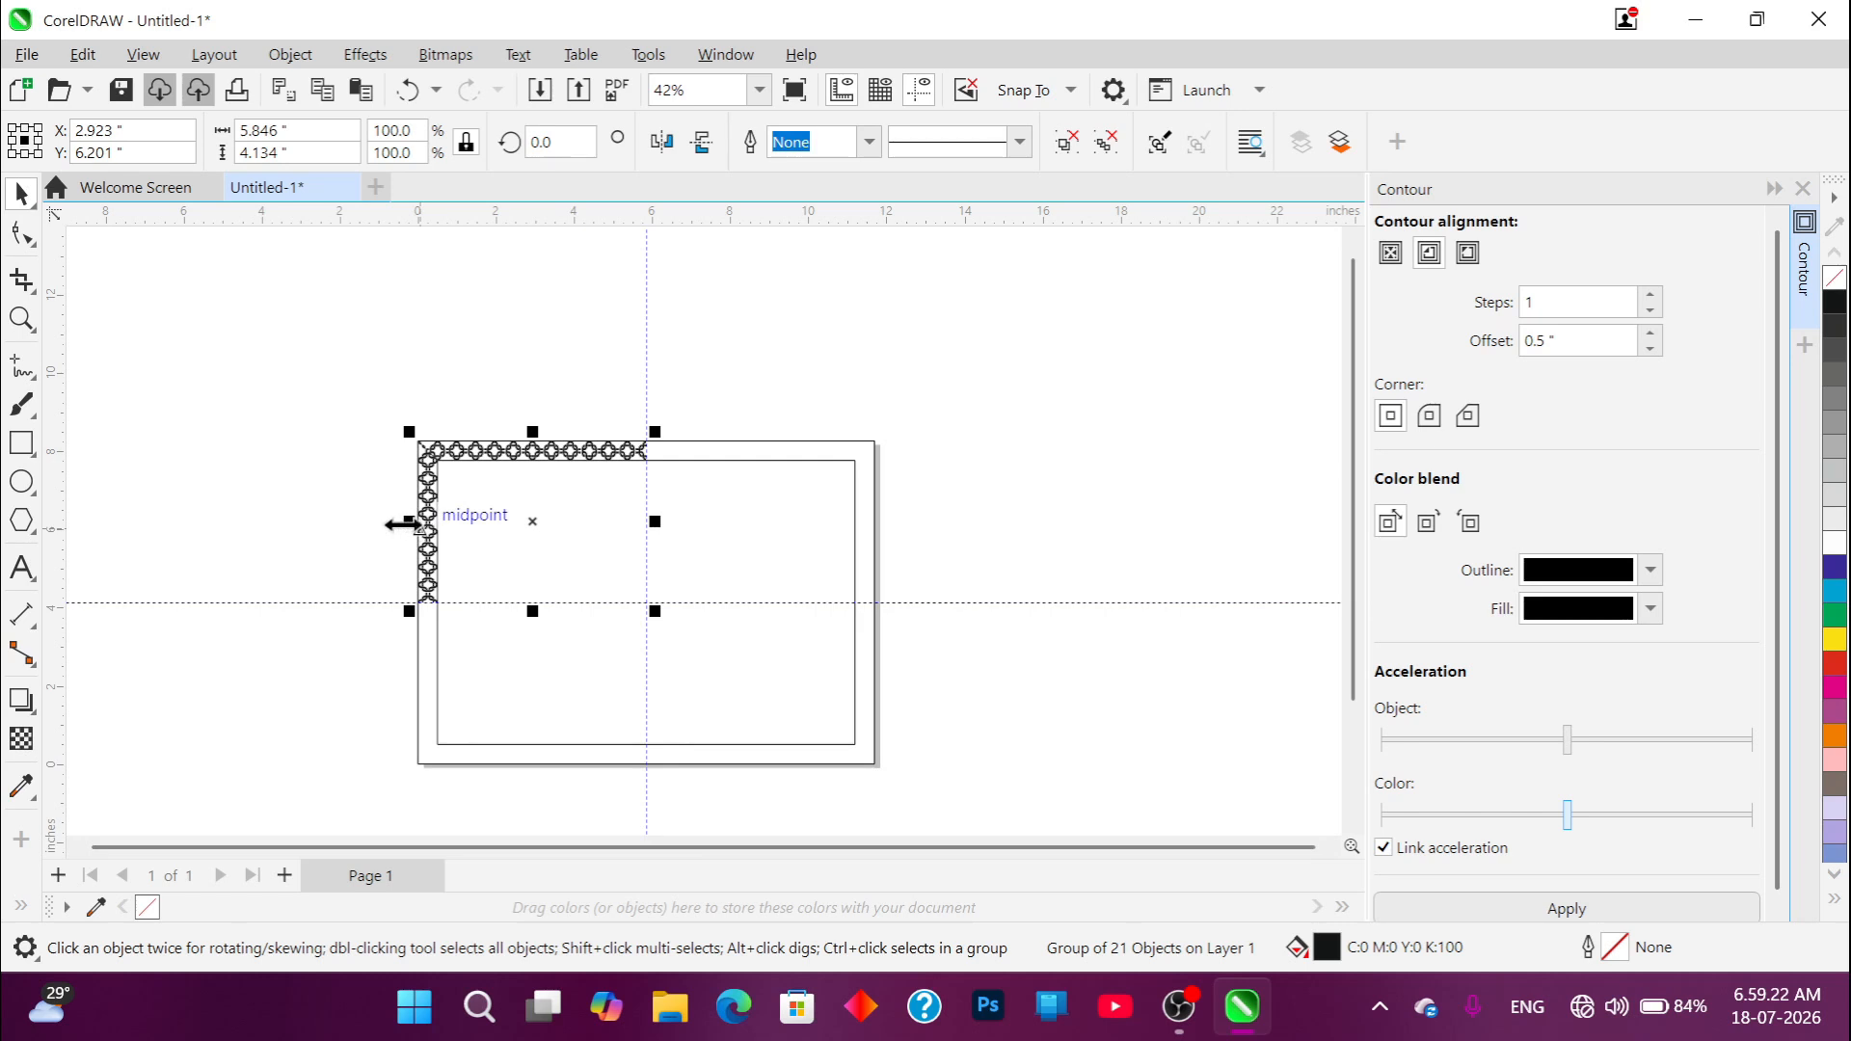
pyautogui.moveTo(403, 525); pyautogui.dragTo(736, 526)
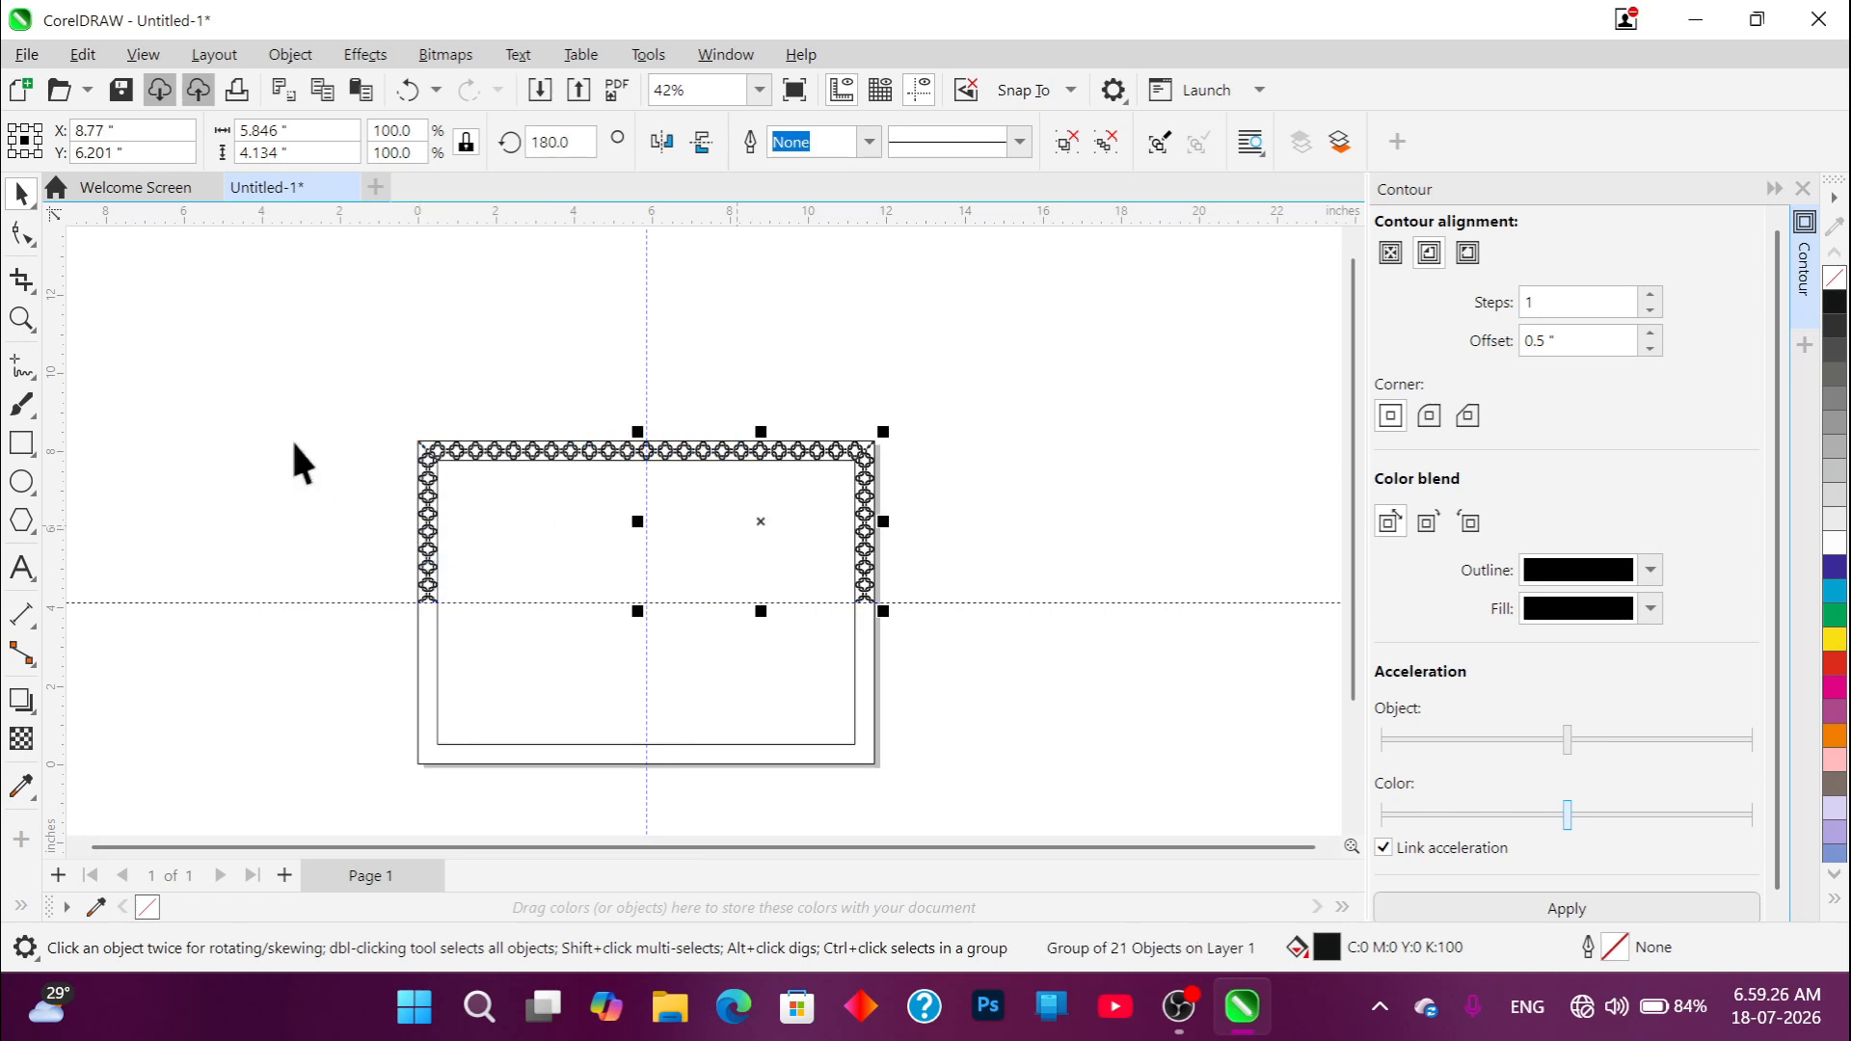
# Step: Make a vertically mirrored copy of both upper chain groups to complete the lower half of the border
pyautogui.moveTo(277, 356); pyautogui.dragTo(405, 434)
pyautogui.moveTo(904, 610); pyautogui.dragTo(964, 626)
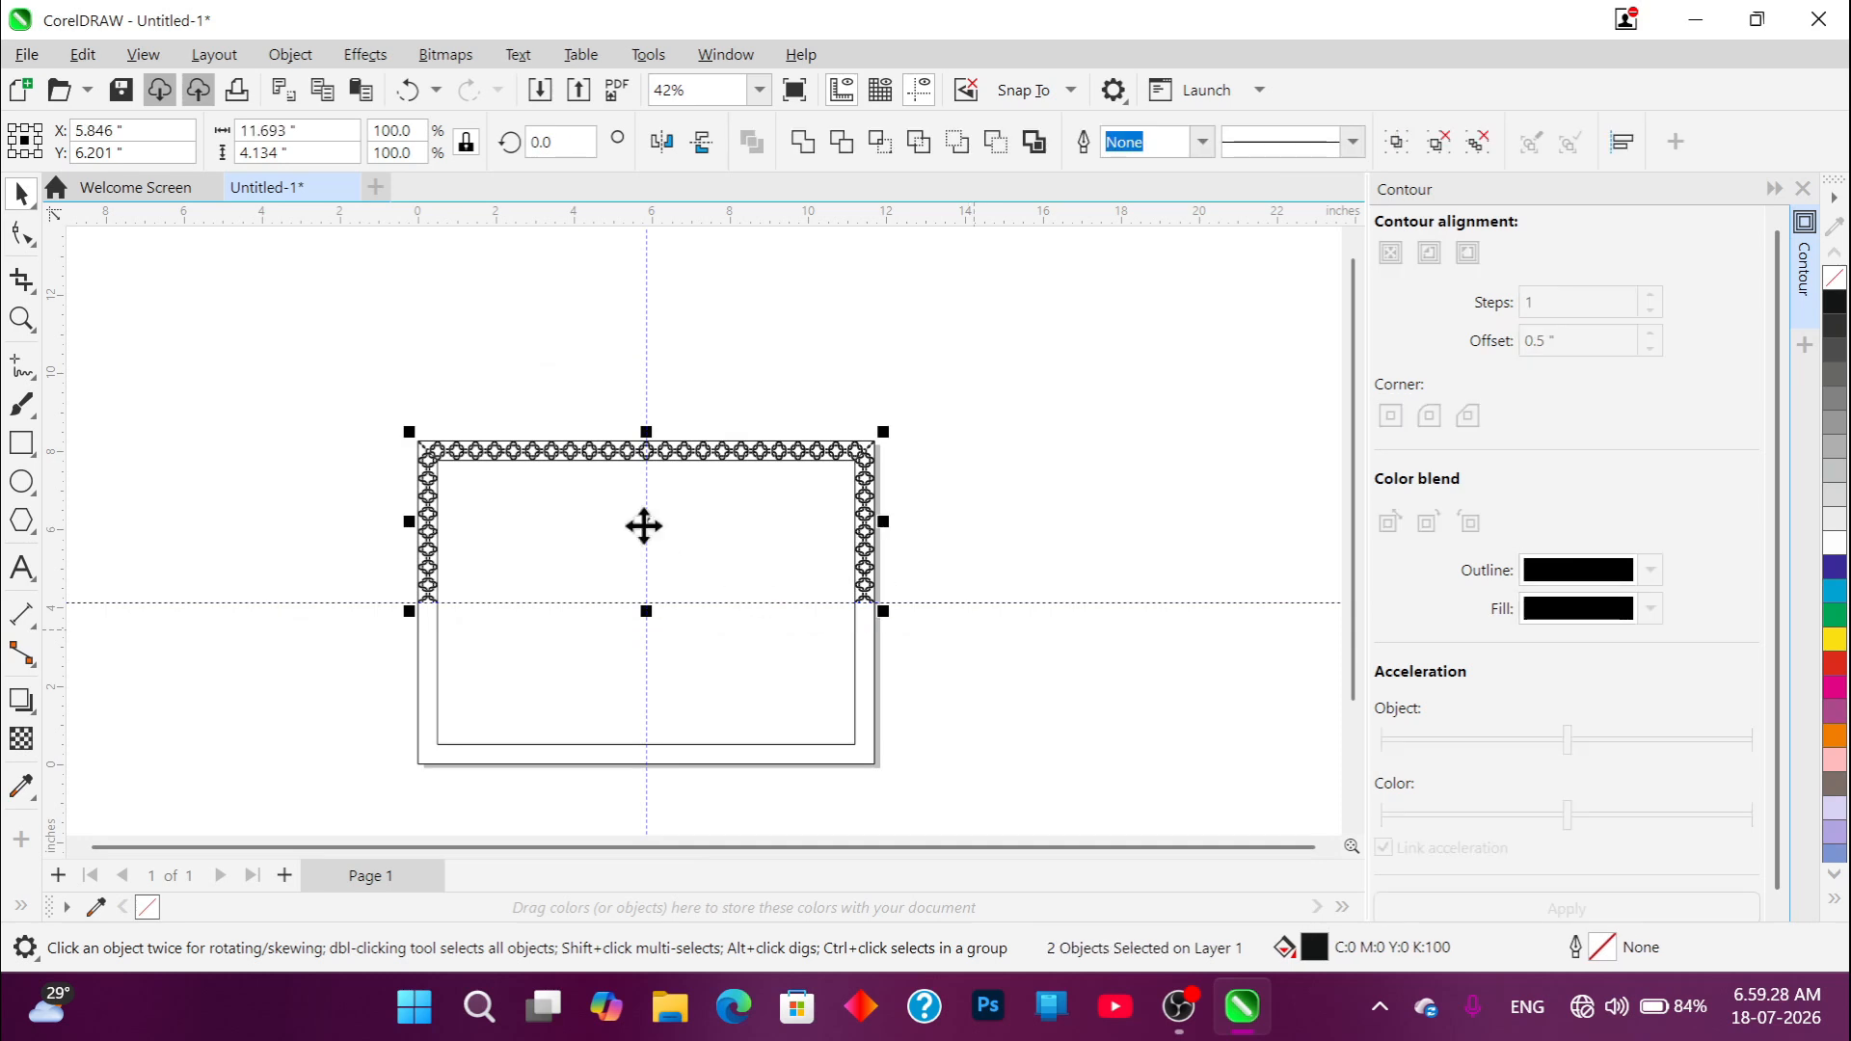
pyautogui.moveTo(649, 433); pyautogui.dragTo(662, 692)
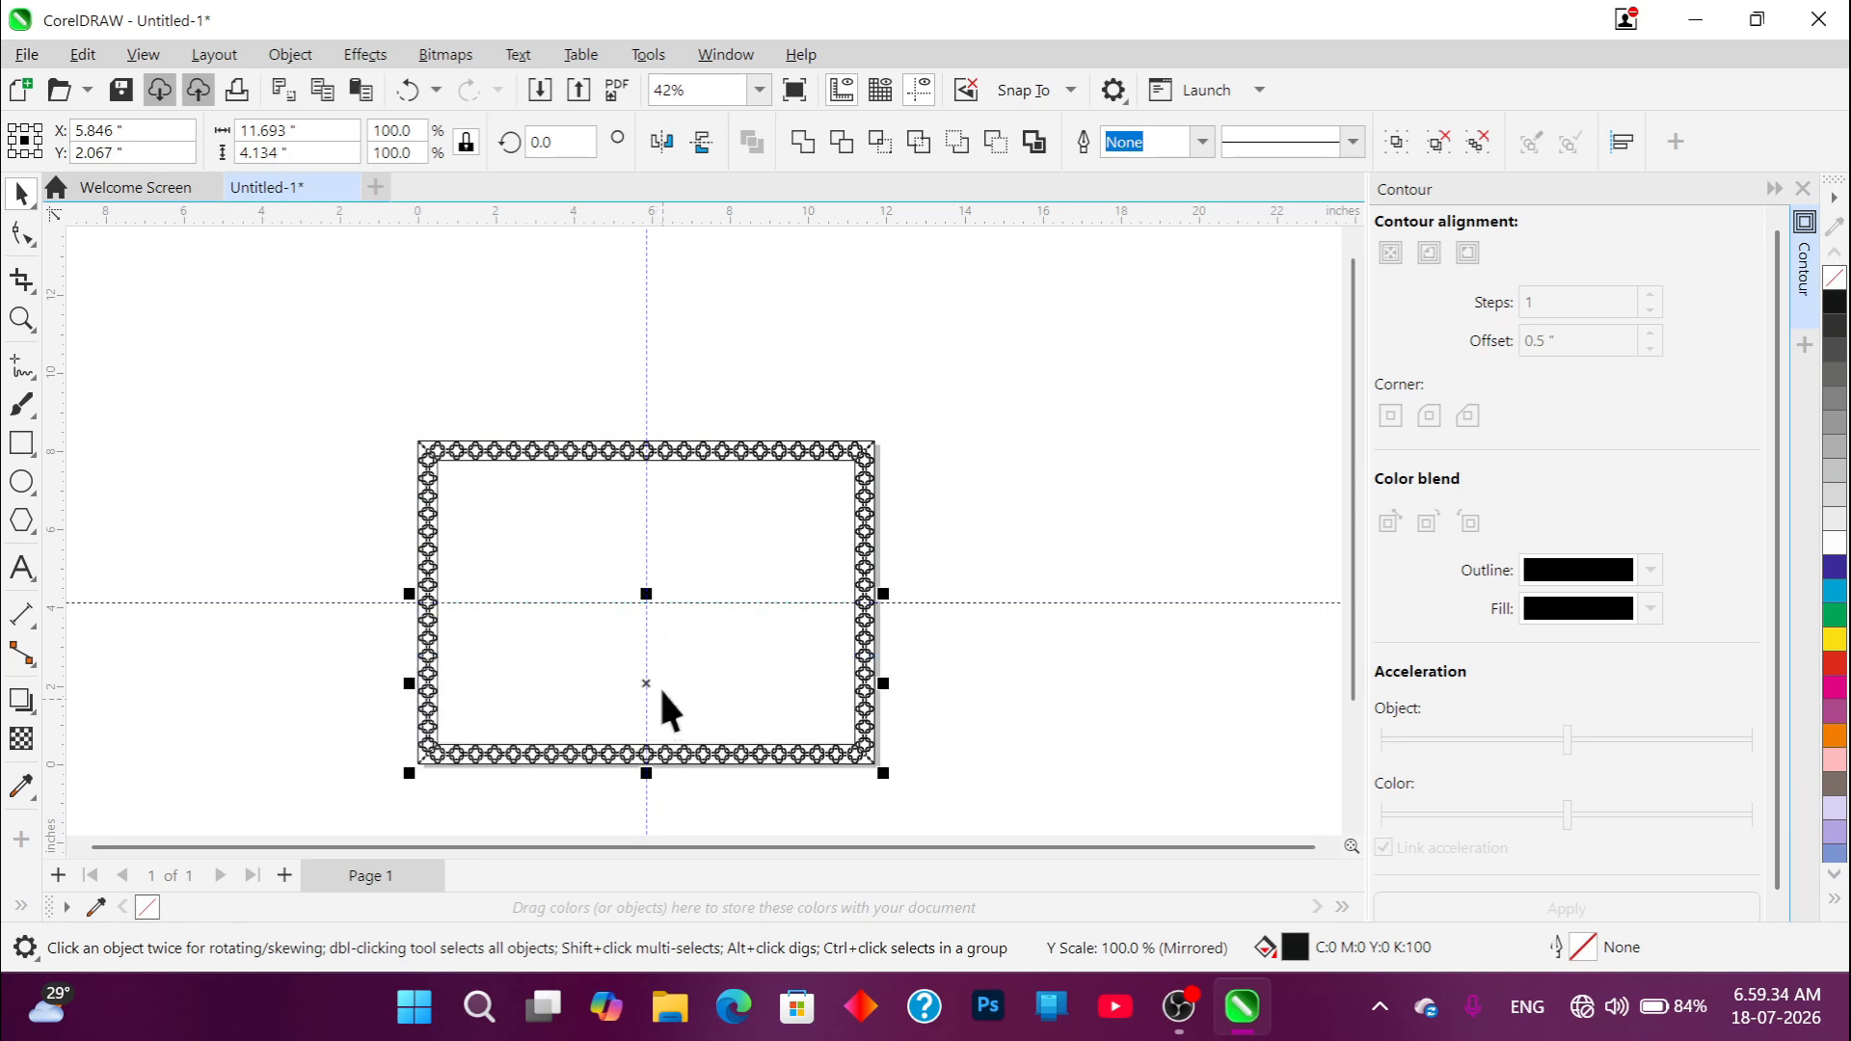
pyautogui.click(1005, 673)
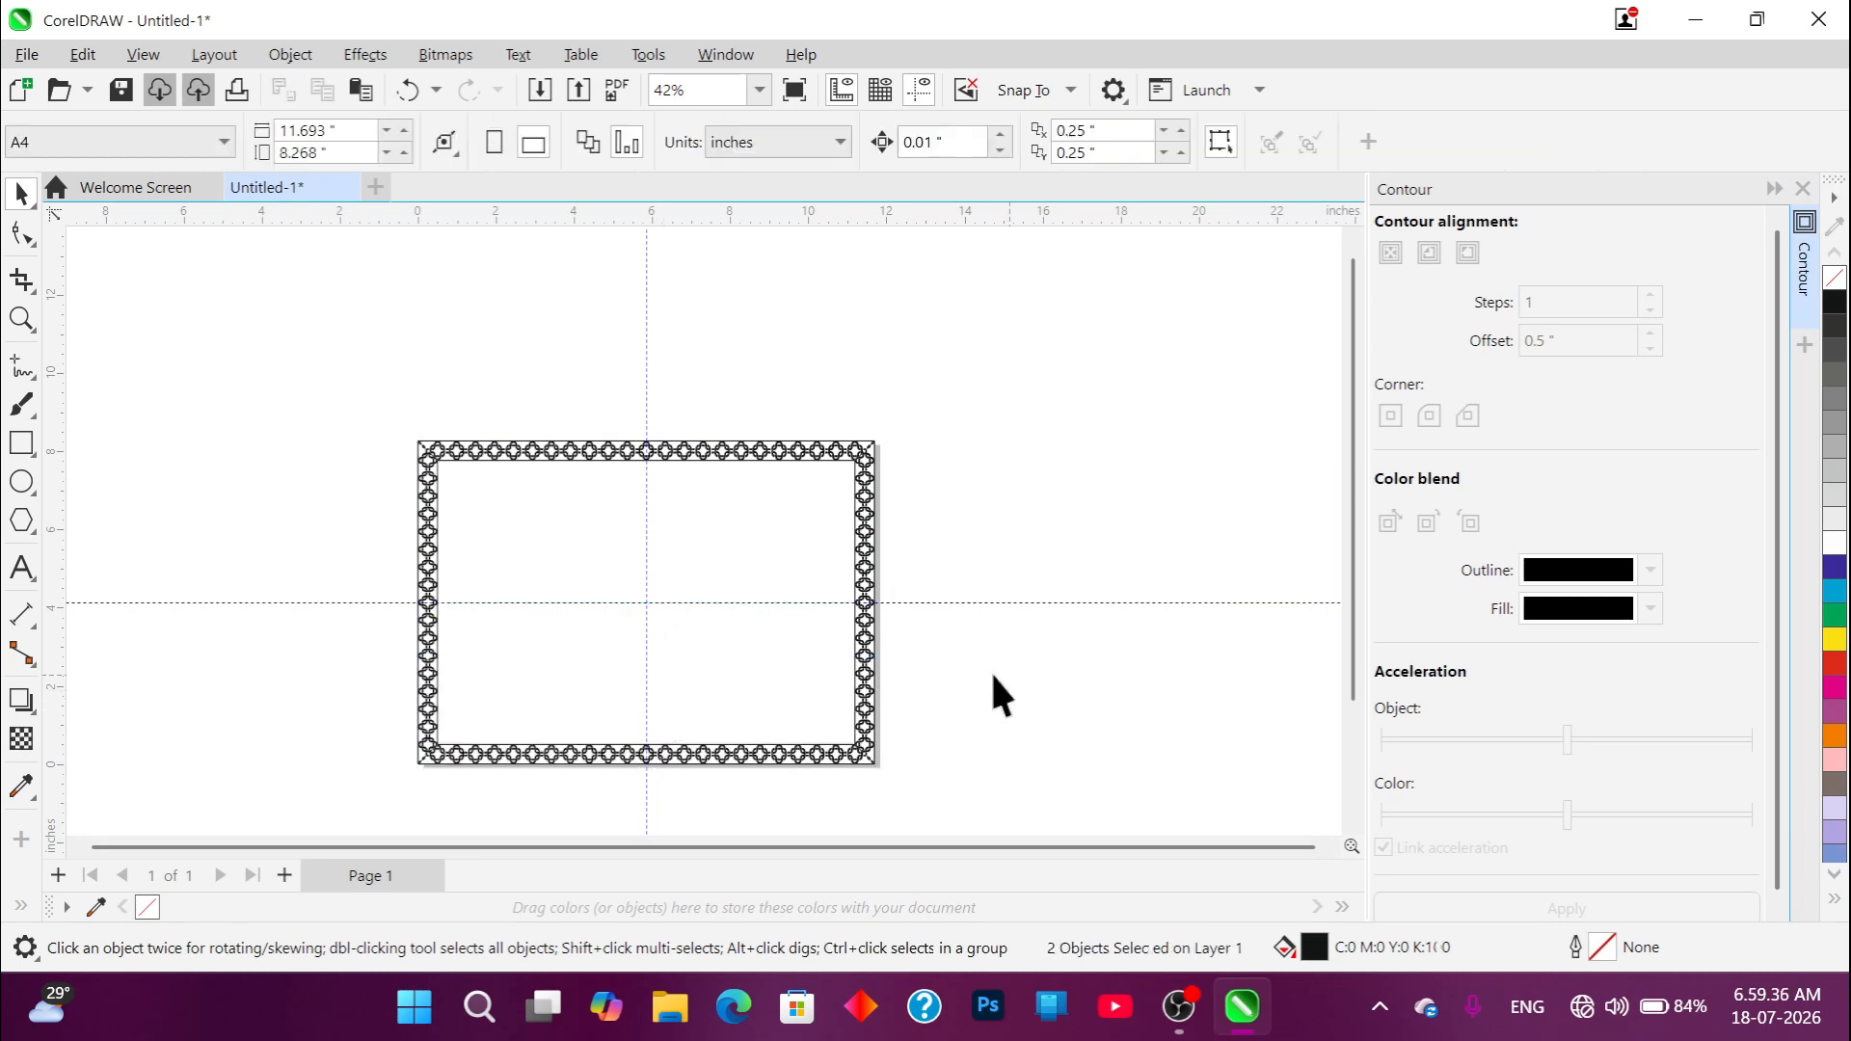
# Step: Examine the completed chain border, checking its mitred corners, the middle joins and the overall frame
pyautogui.scroll(-2, 571, 529)
pyautogui.scroll(3, 975, 457)
pyautogui.scroll(4, 977, 461)
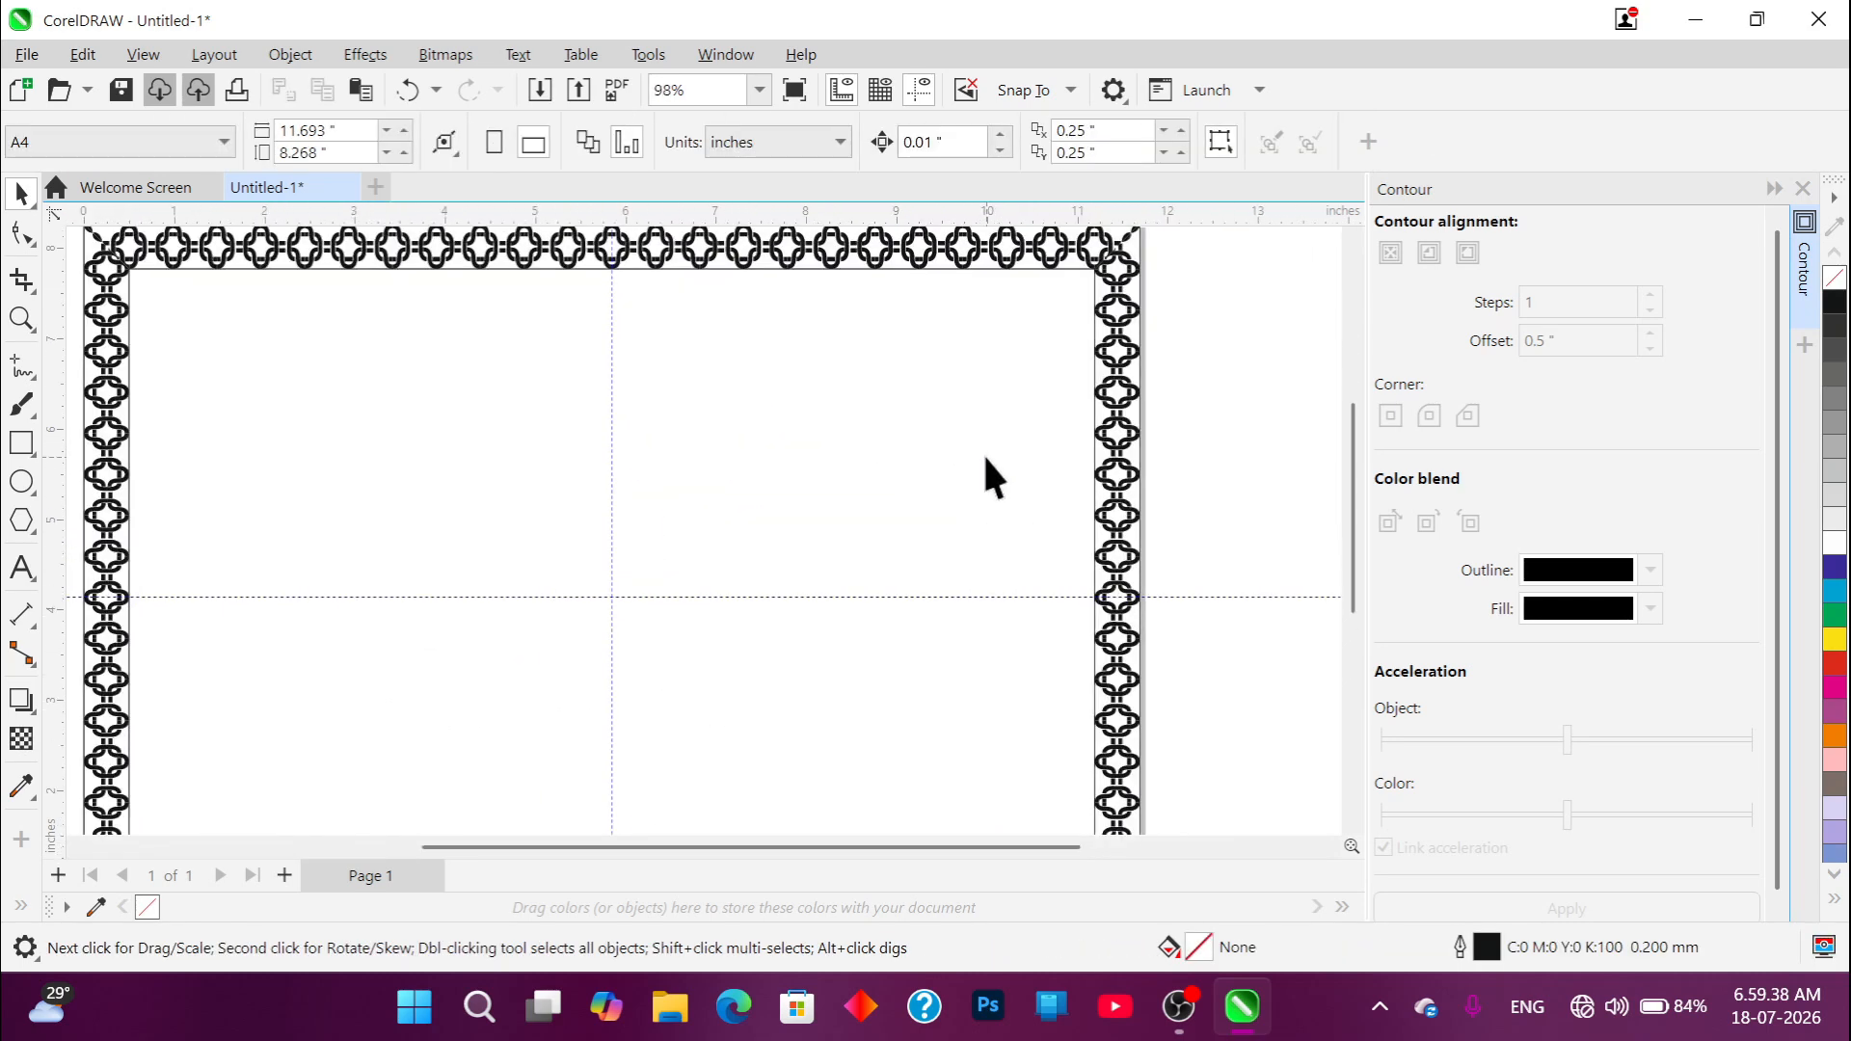
pyautogui.scroll(-2, 966, 406)
pyautogui.scroll(-2, 969, 405)
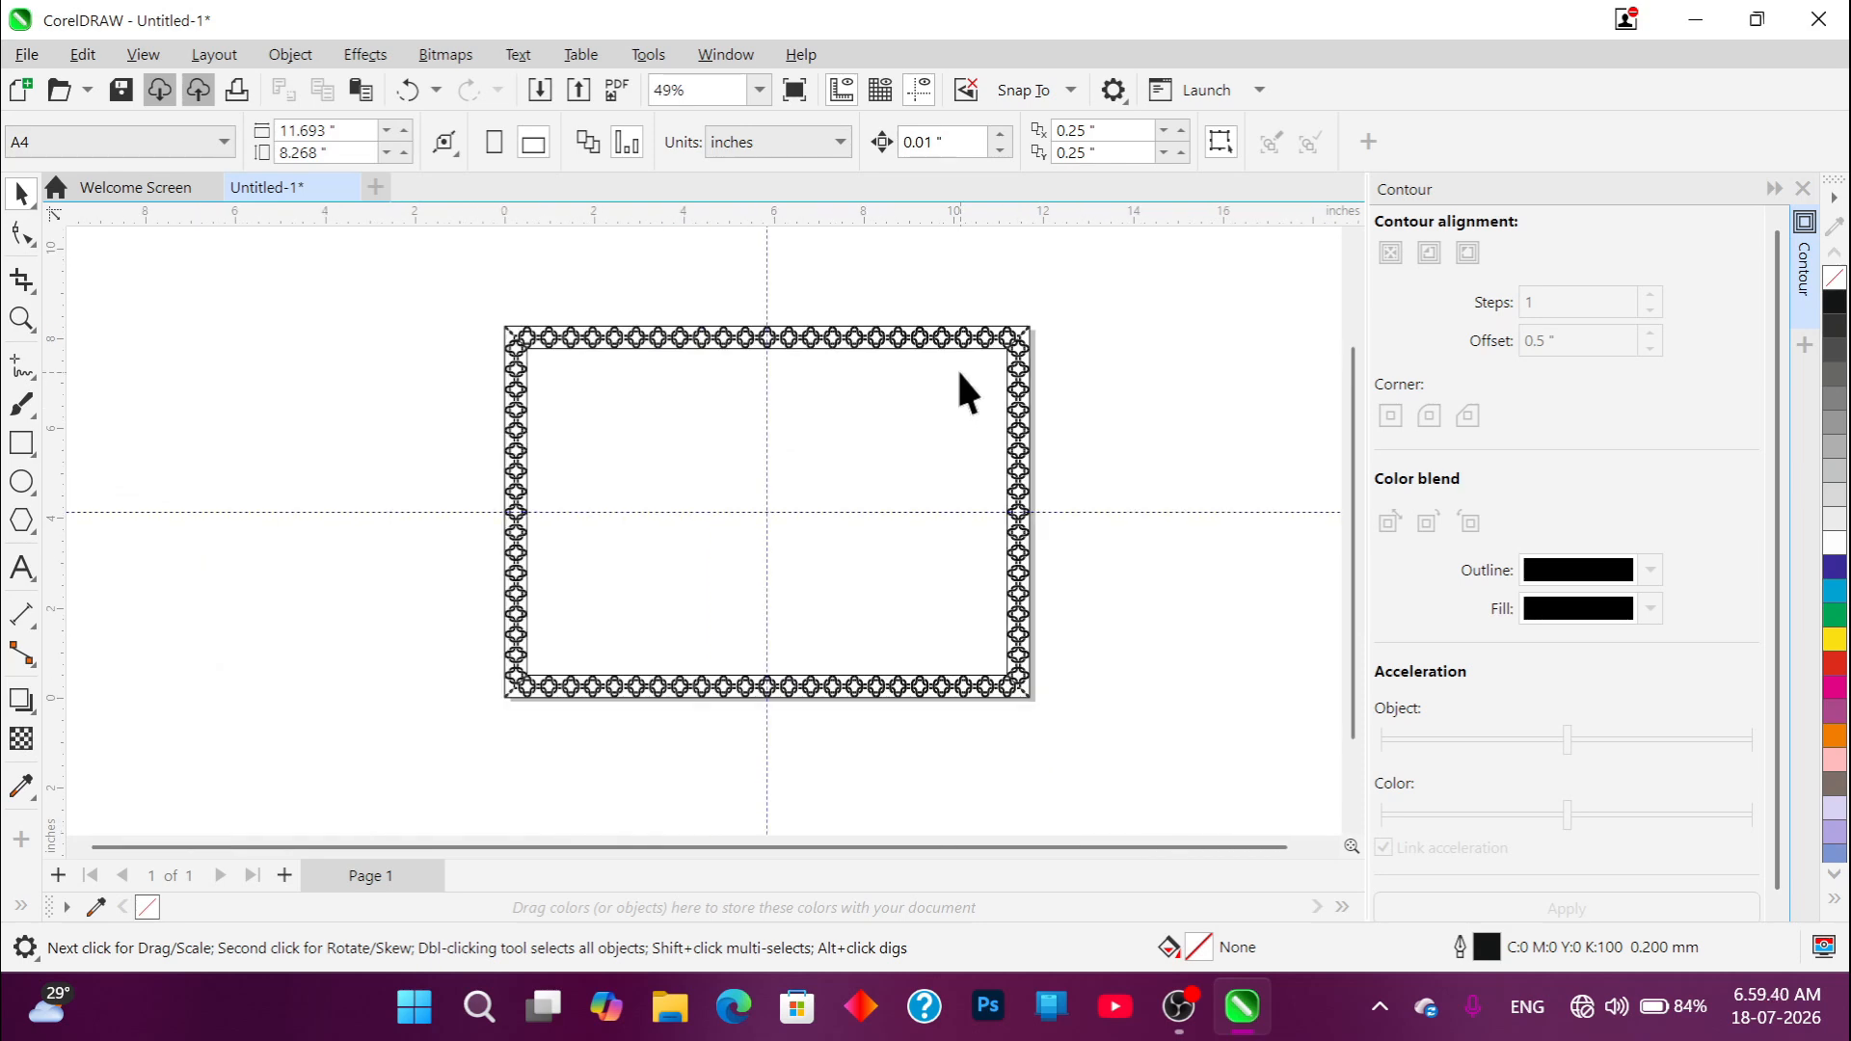
pyautogui.scroll(10, 576, 266)
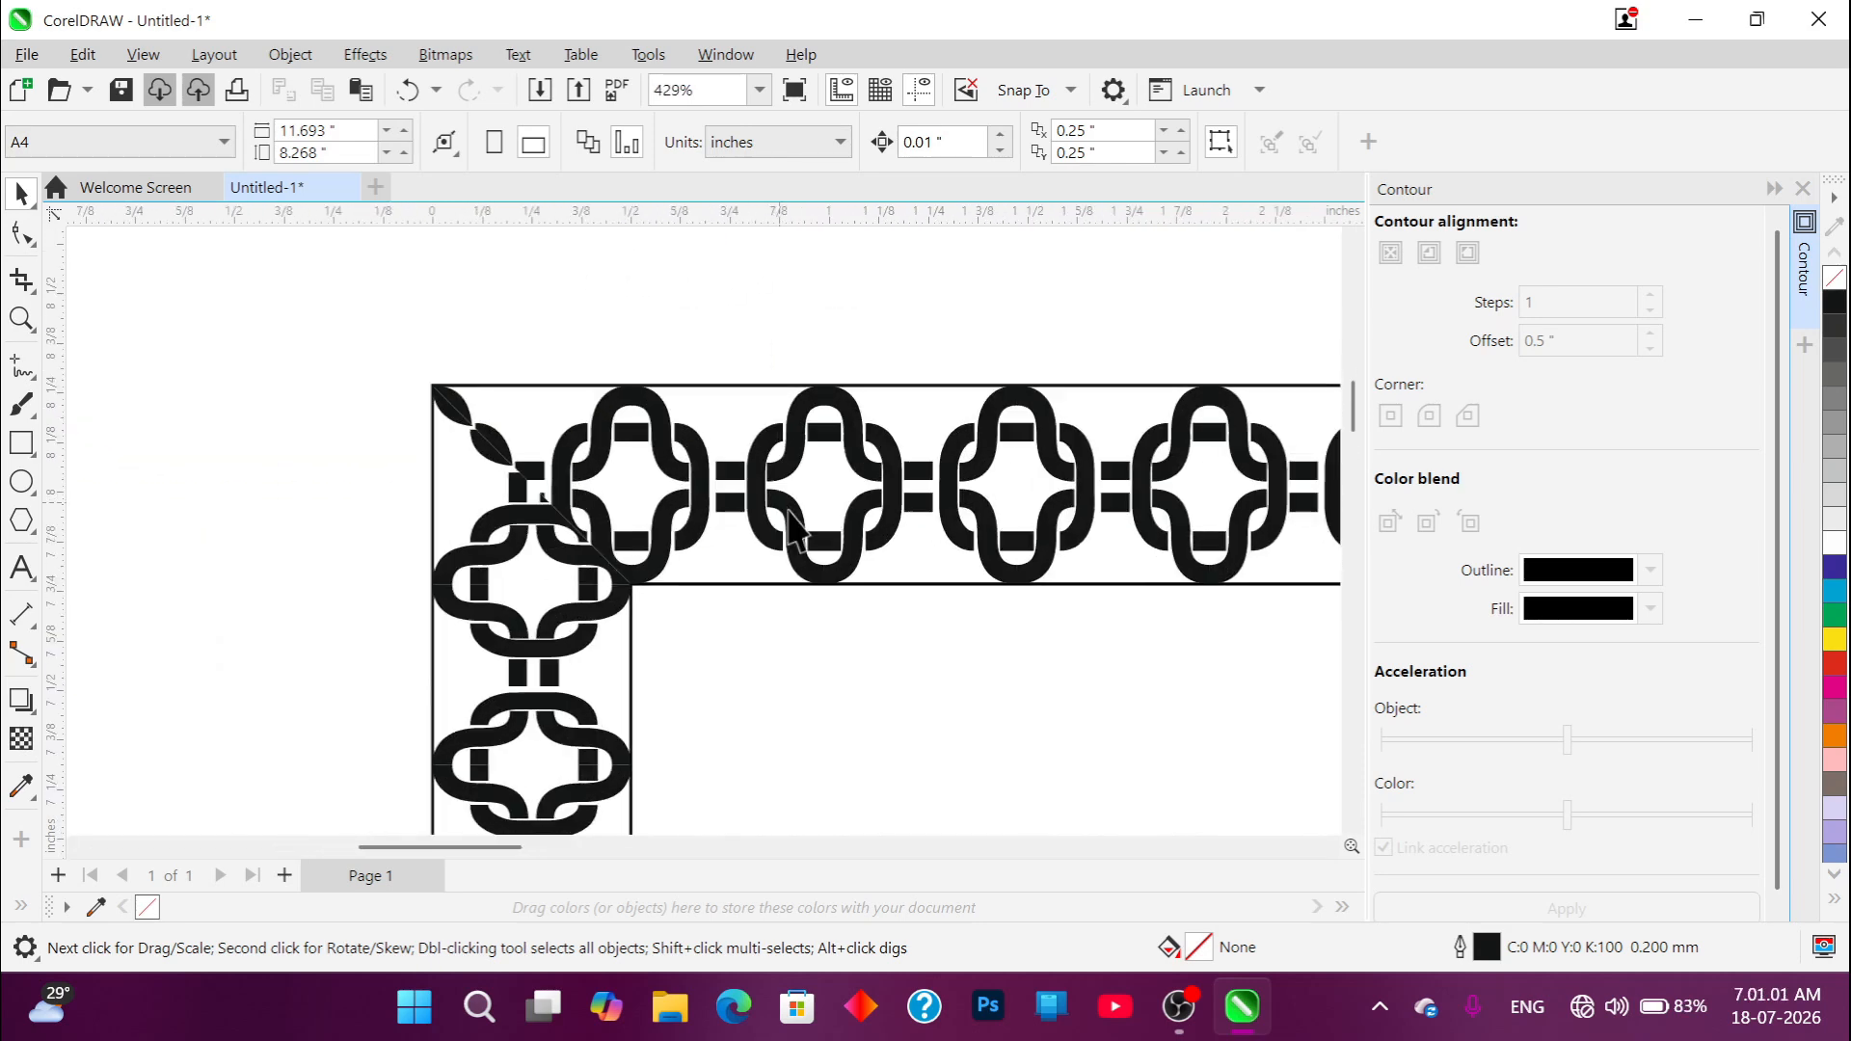
pyautogui.scroll(-12, 772, 549)
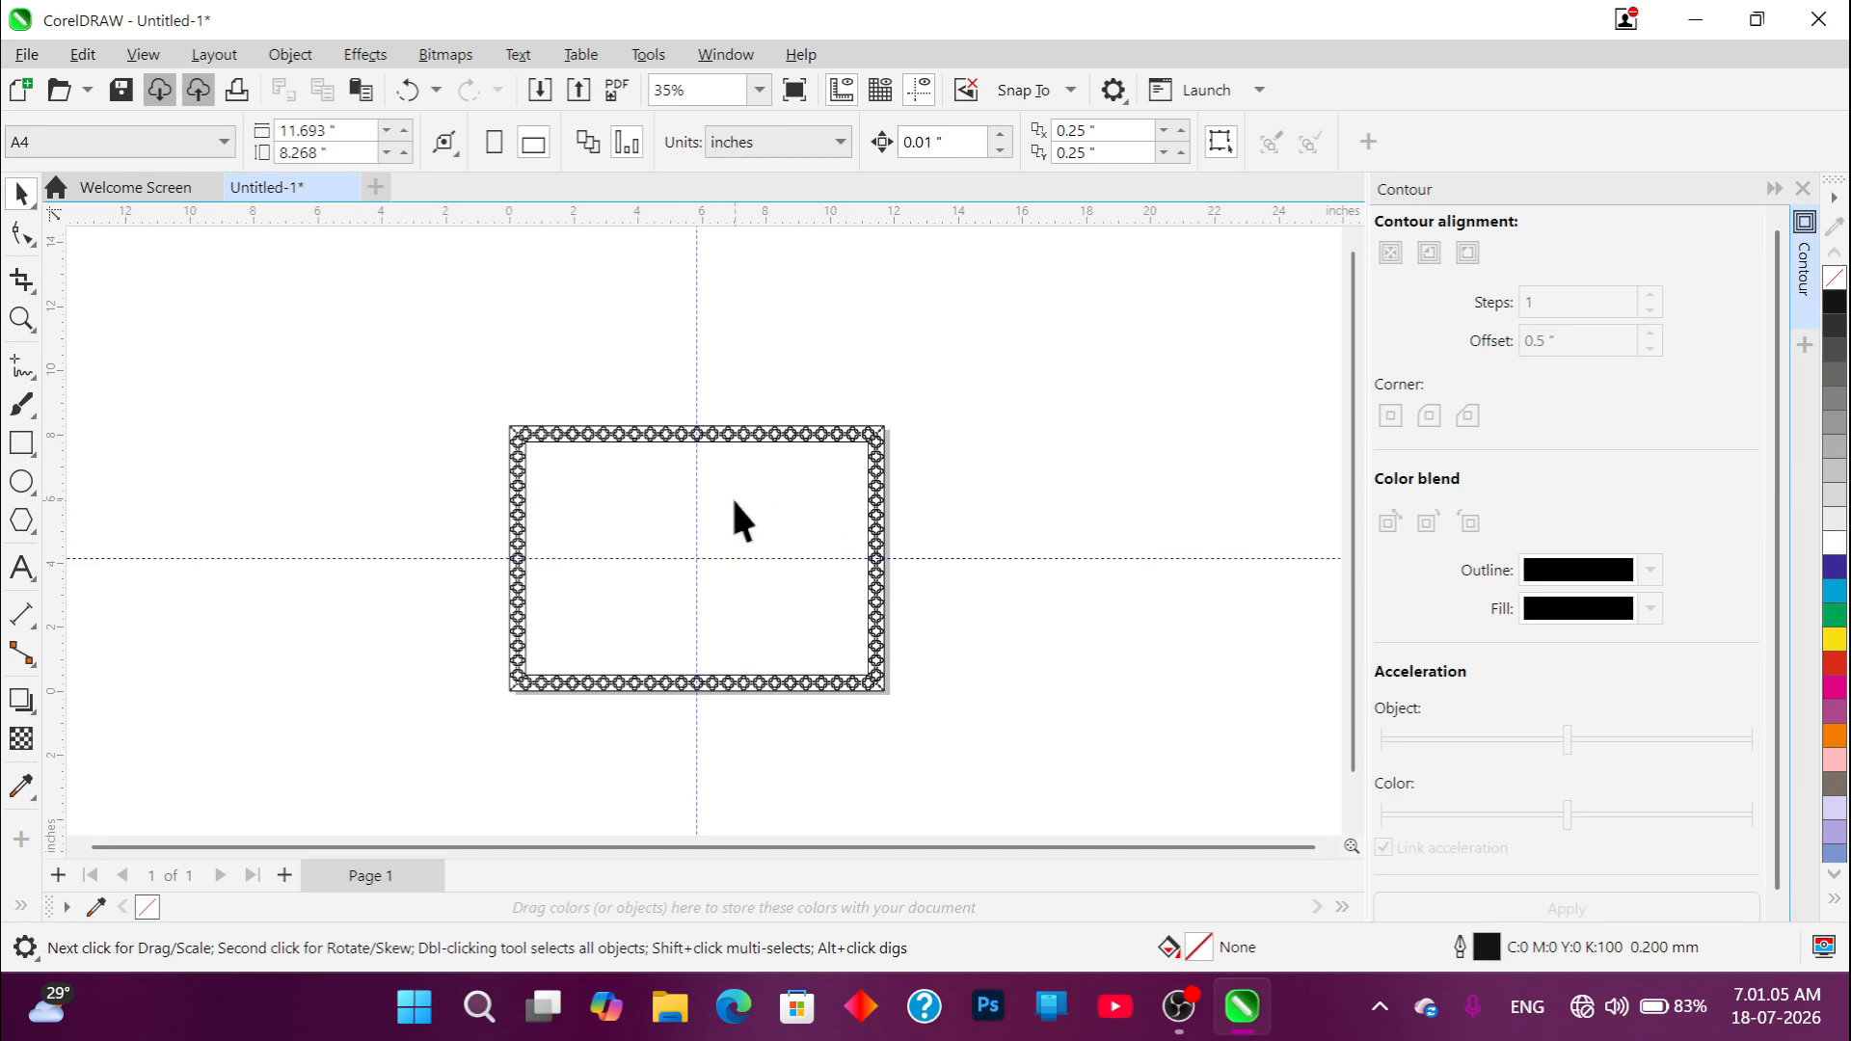
pyautogui.scroll(6, 779, 384)
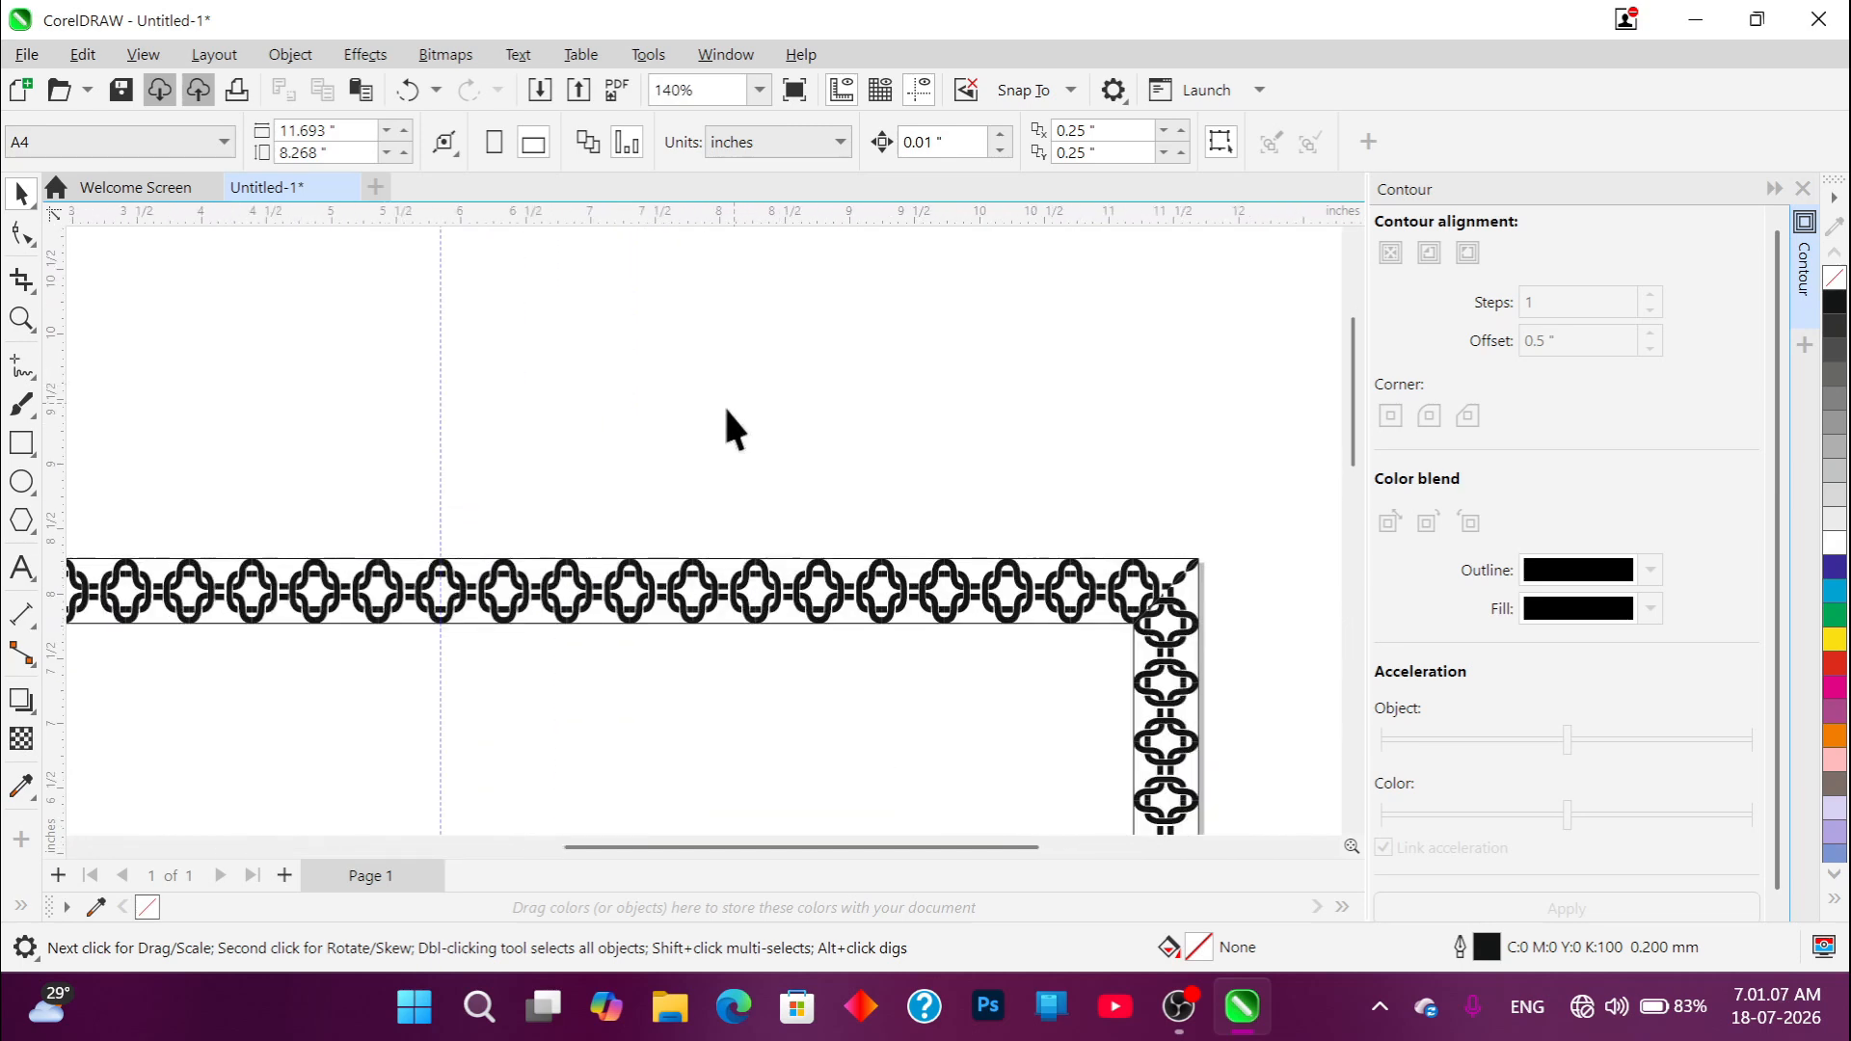
pyautogui.scroll(-8, 728, 412)
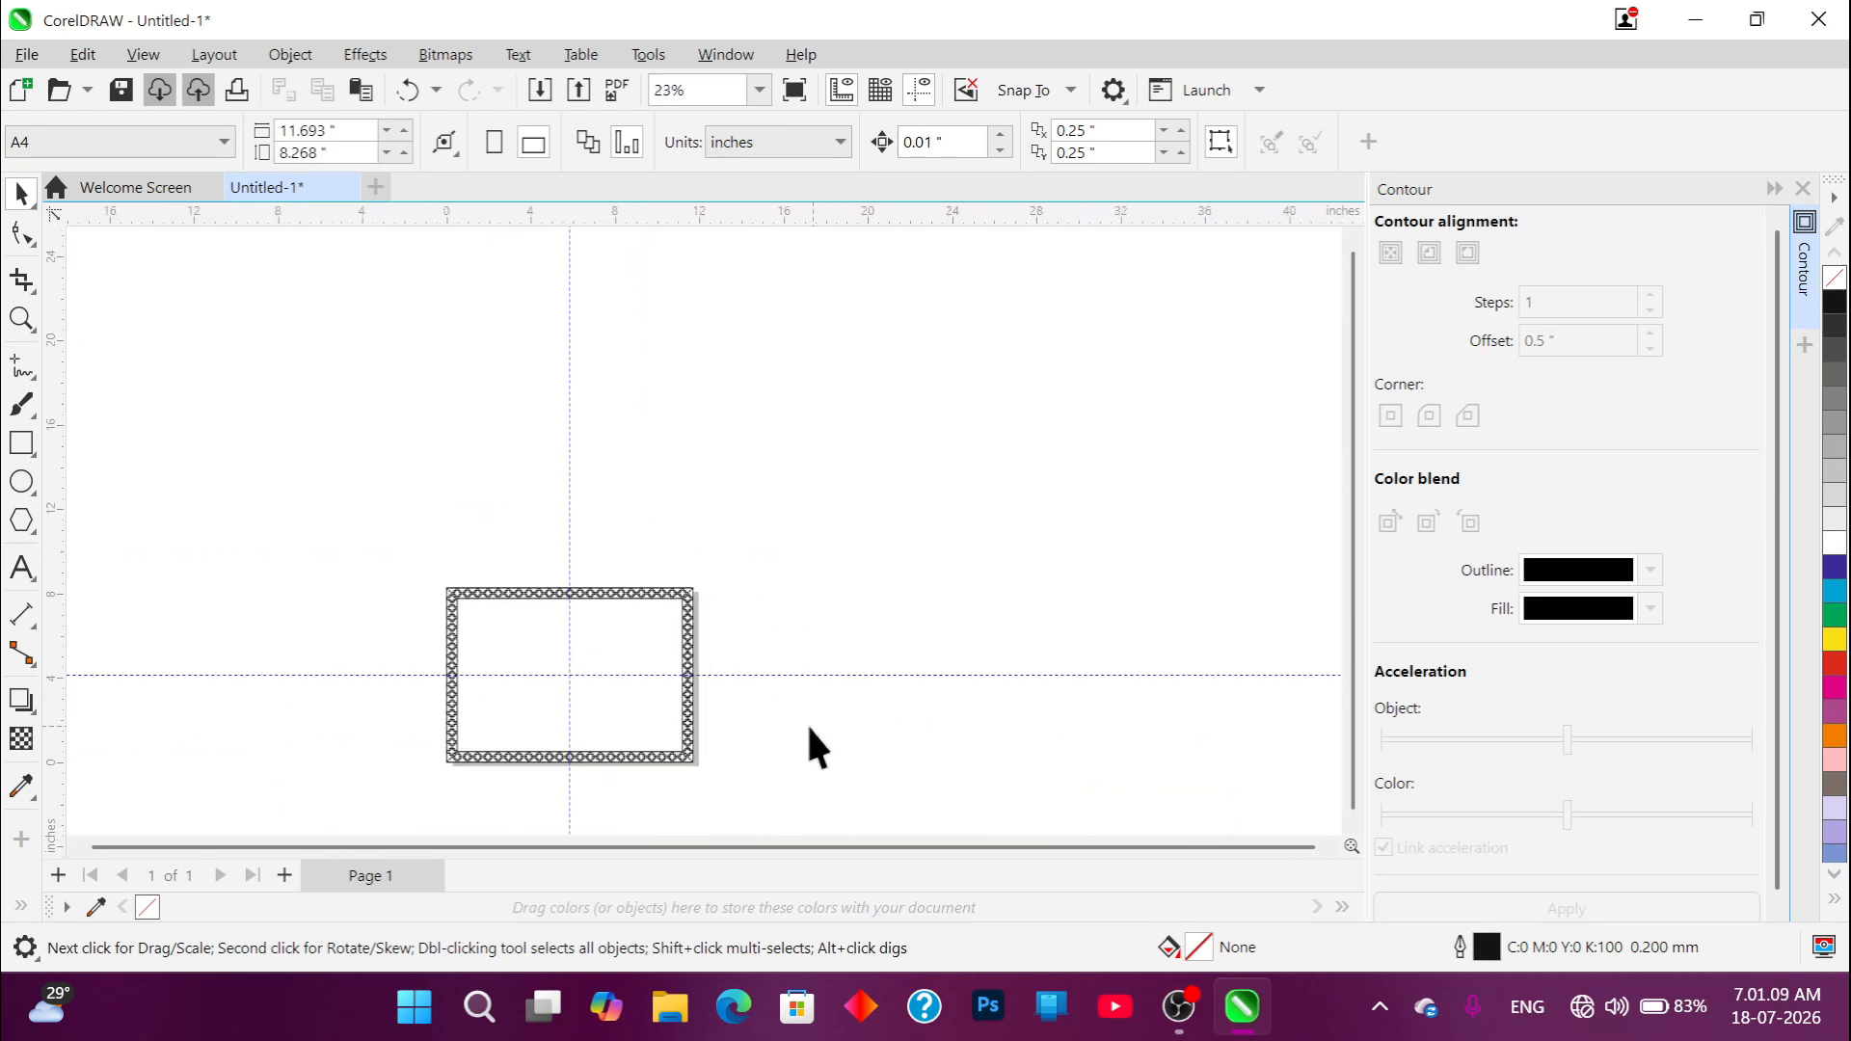
pyautogui.scroll(6, 810, 729)
pyautogui.scroll(-3, 1068, 578)
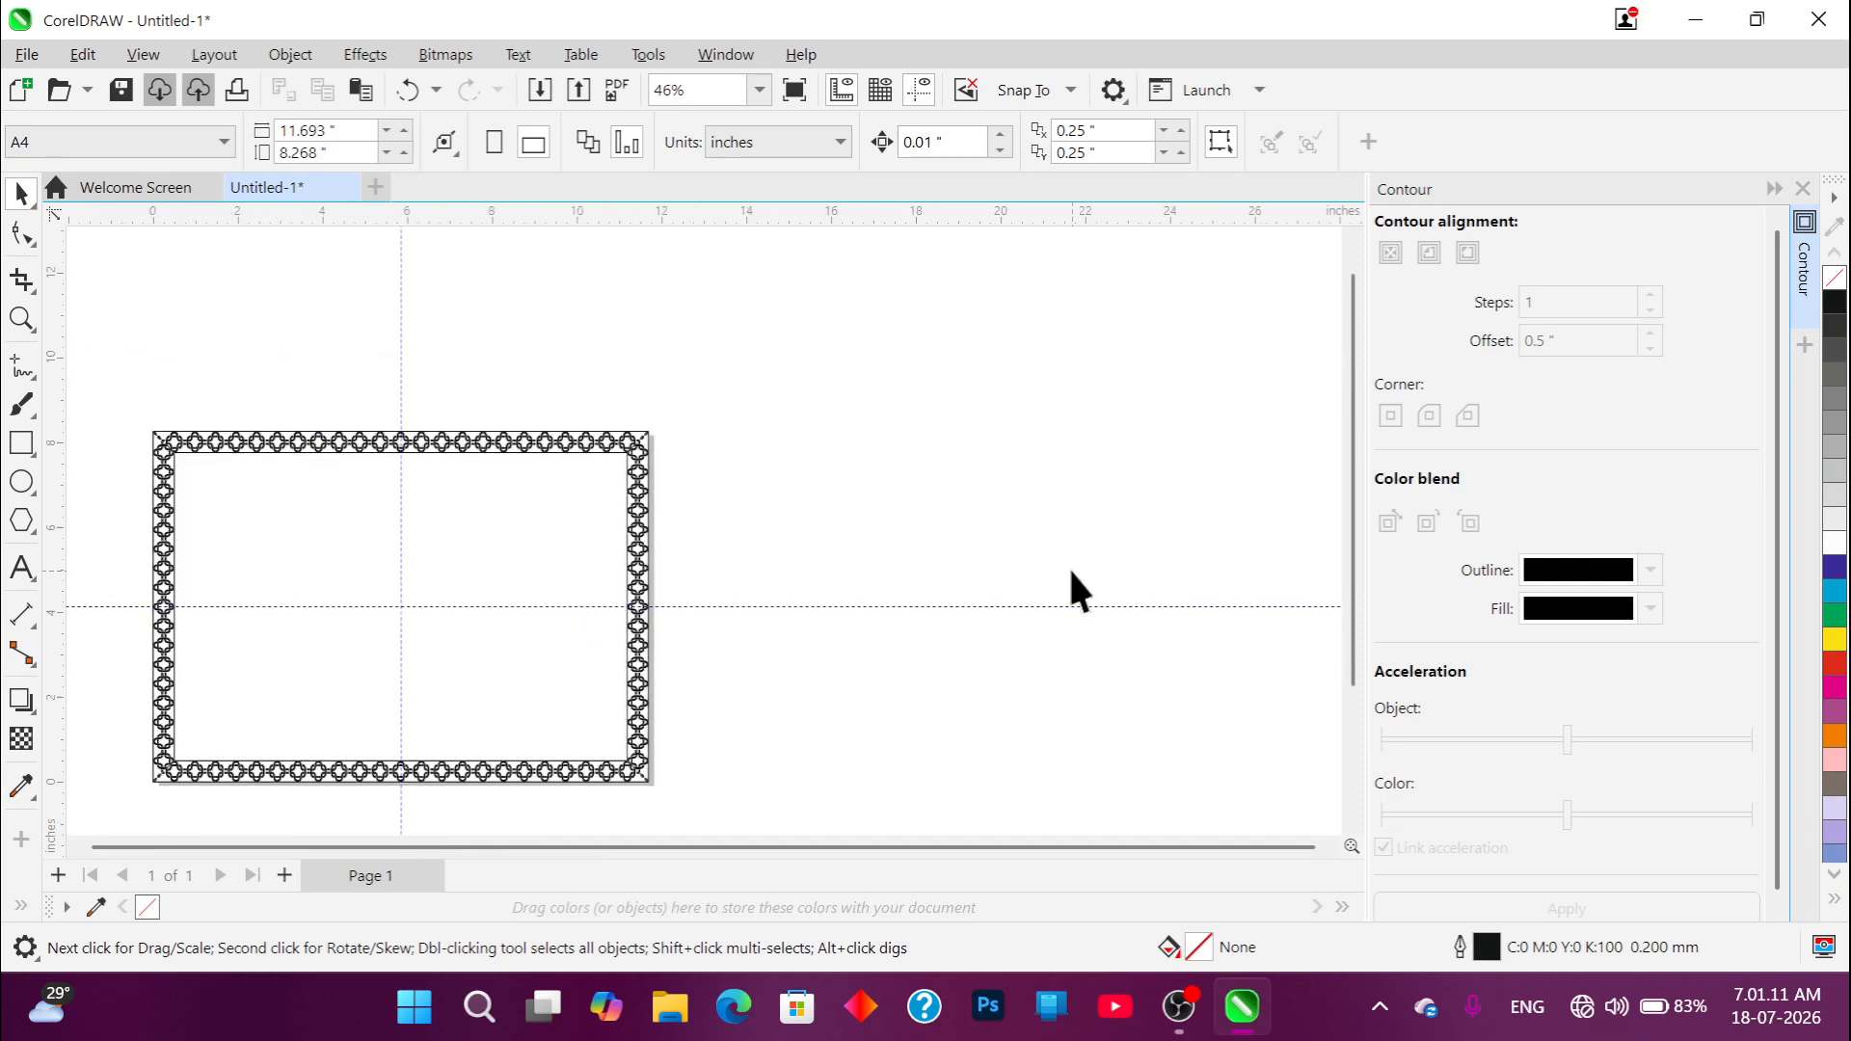
pyautogui.scroll(-2, 1068, 578)
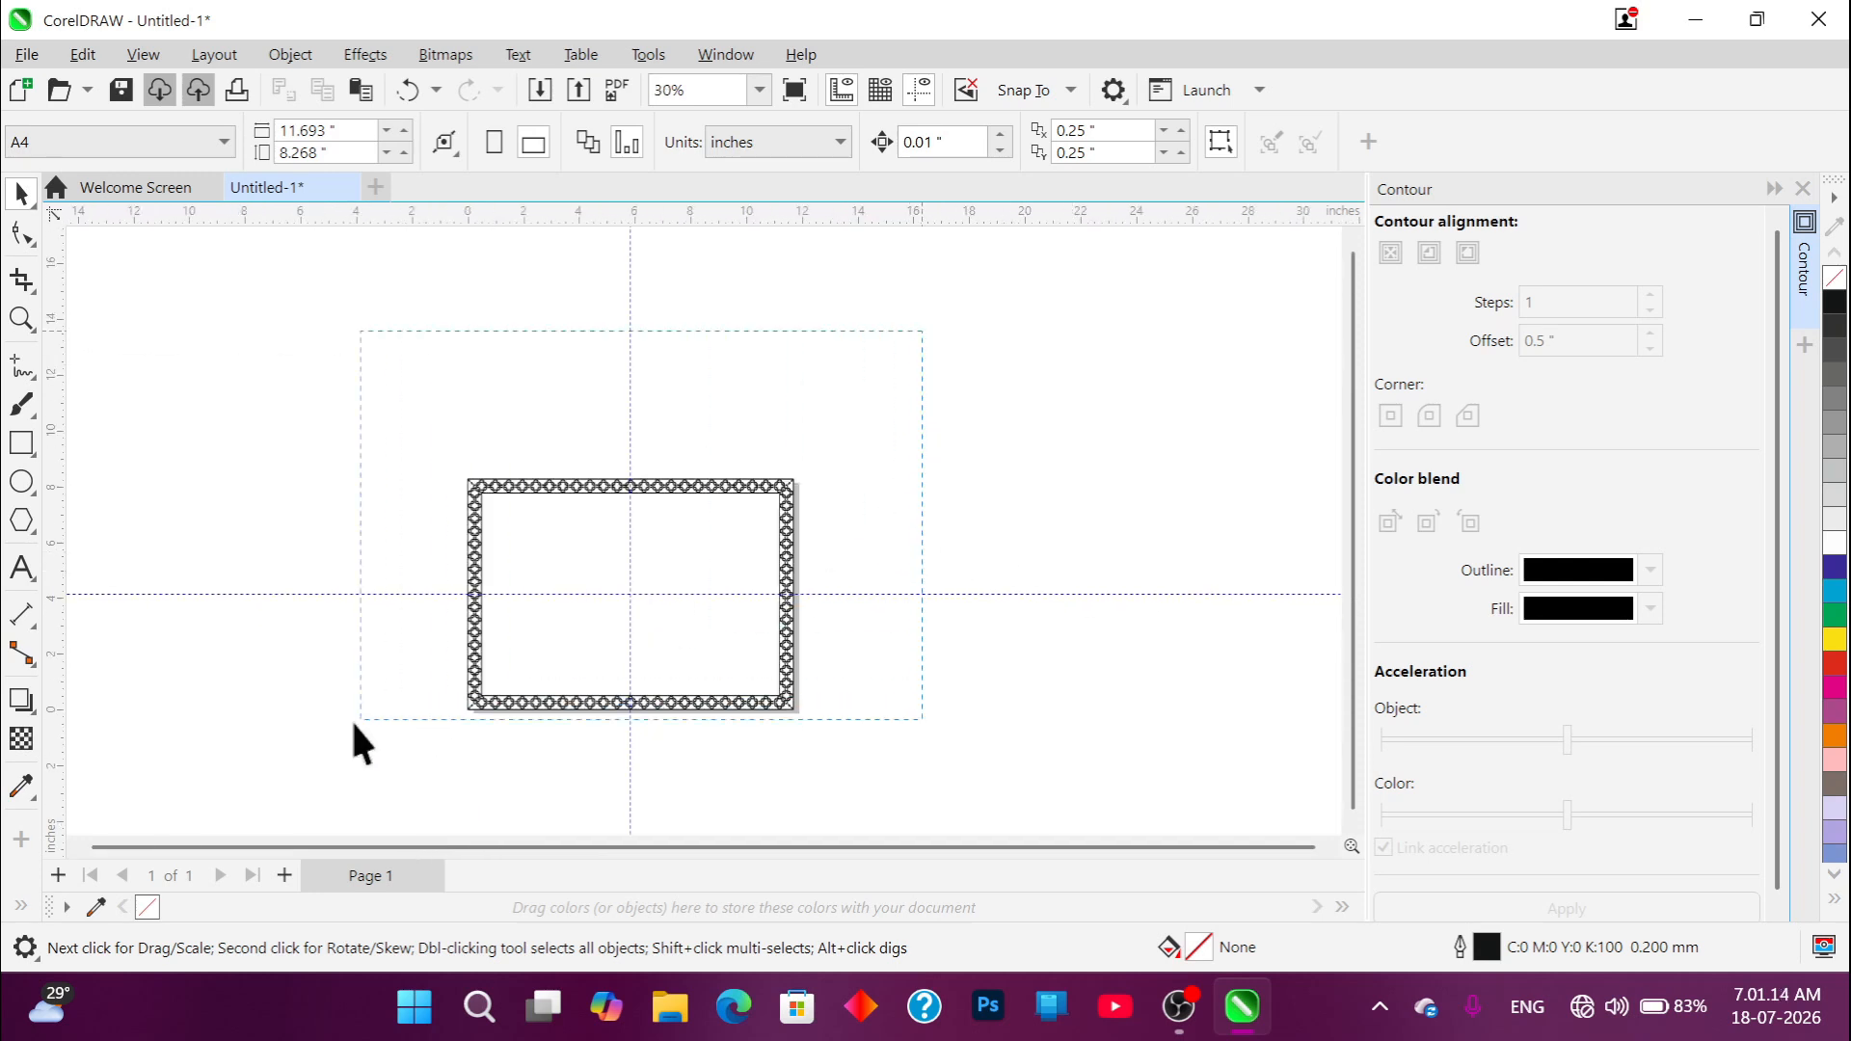
# Step: Move the complete border with its frame rectangles off the page to the upper right
pyautogui.moveTo(351, 719); pyautogui.dragTo(354, 776)
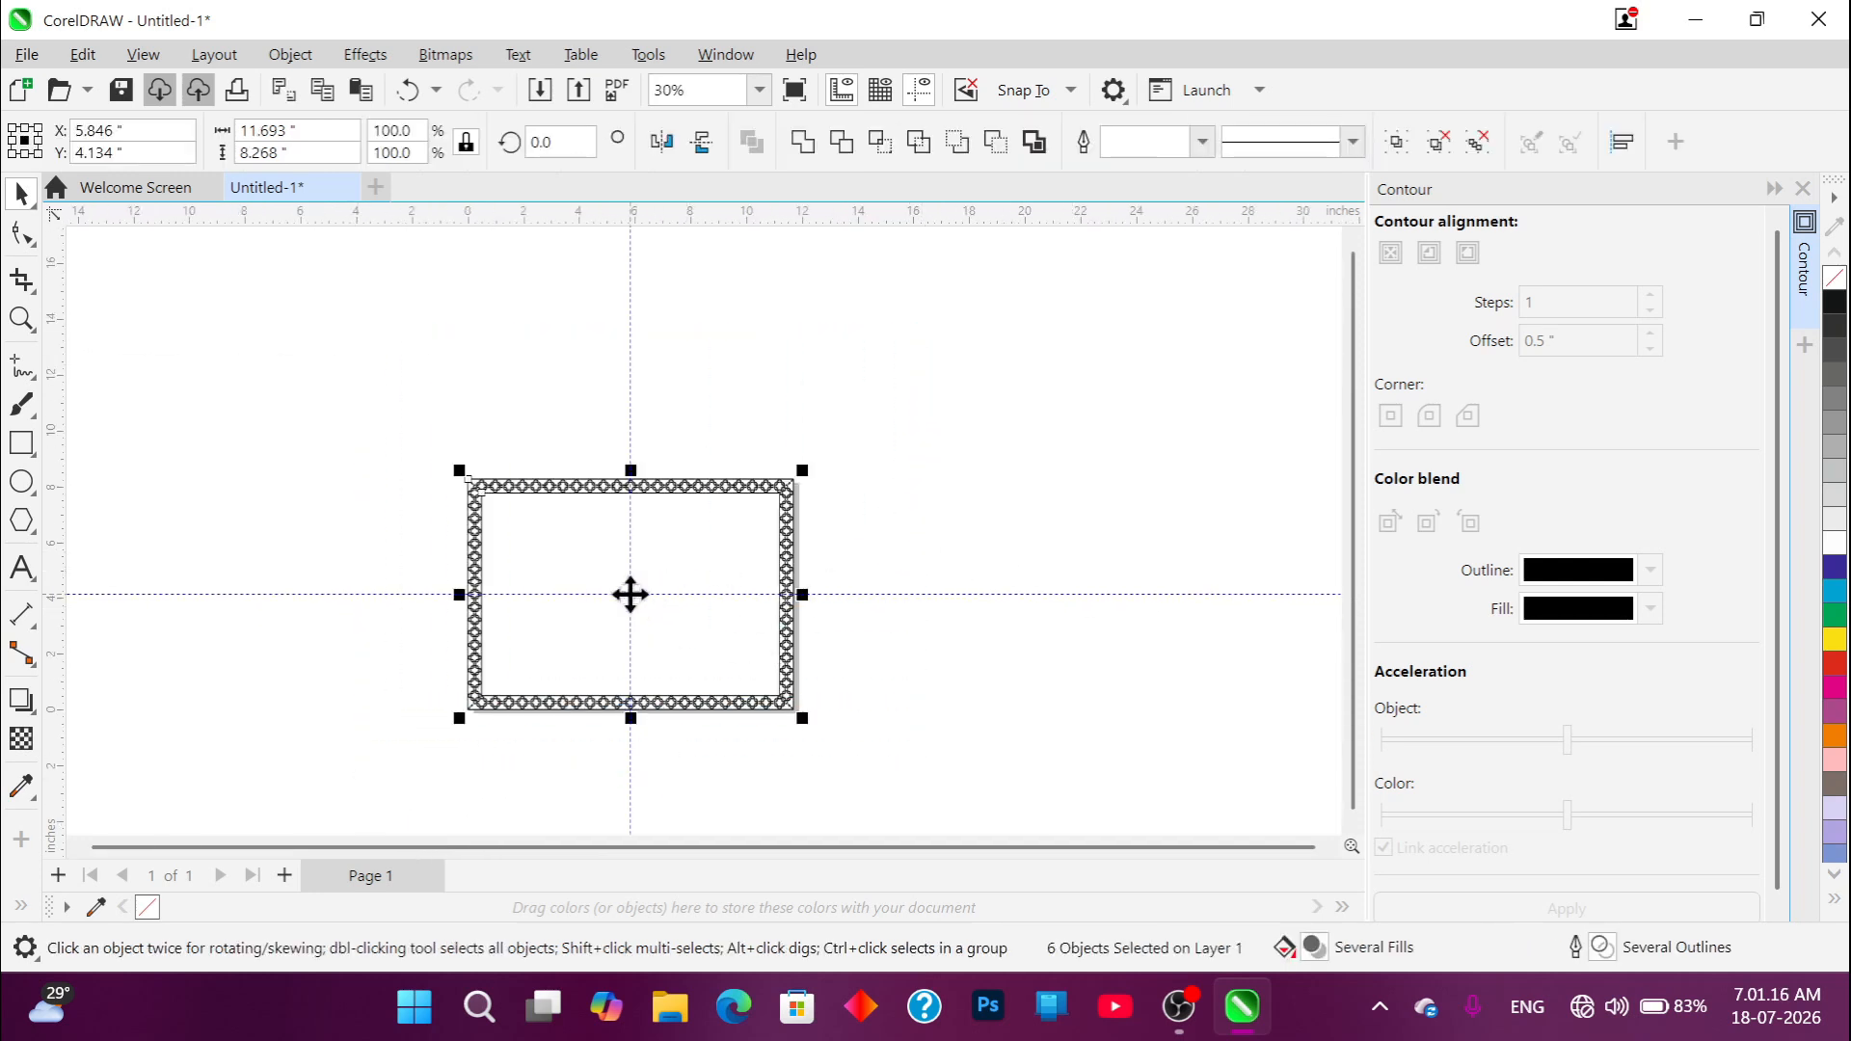
pyautogui.moveTo(631, 595); pyautogui.dragTo(1158, 367)
pyautogui.click(937, 651)
# Step: Draw a circle about 7.37 inches in diameter and centre it on the page
pyautogui.scroll(1, 561, 622)
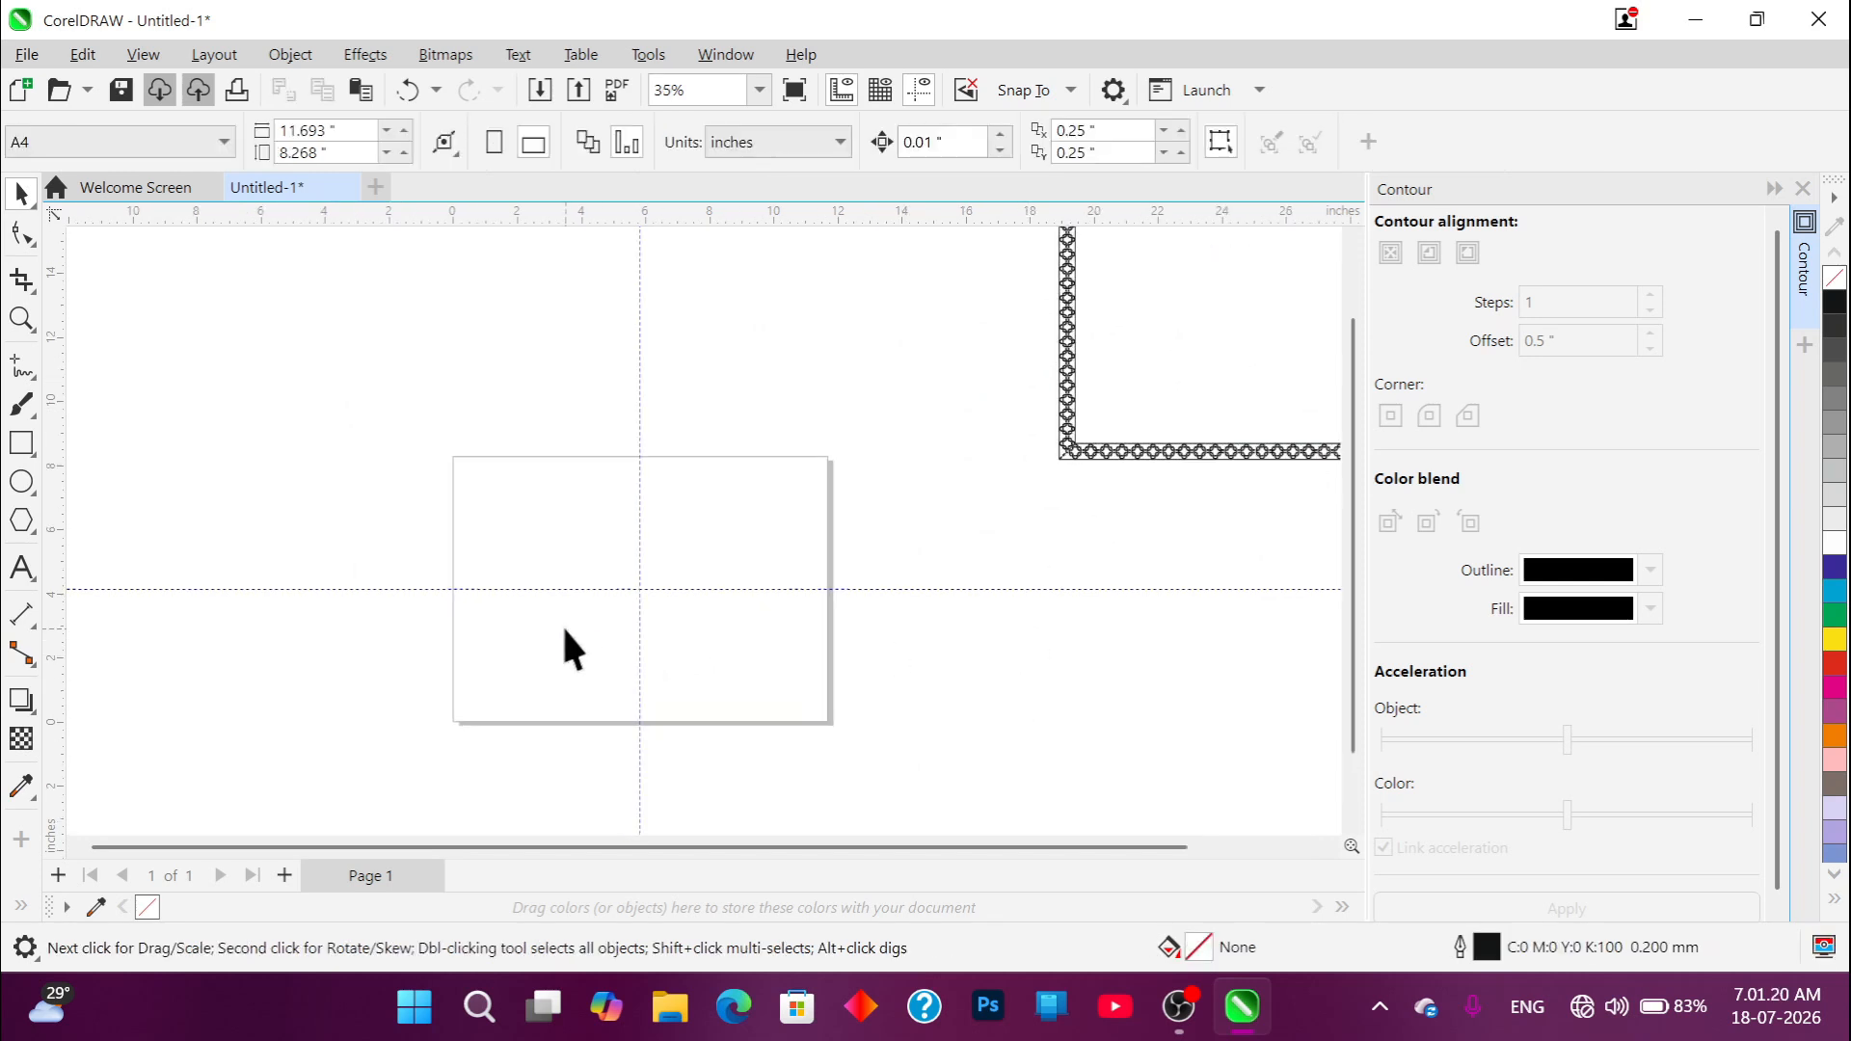
pyautogui.scroll(3, 565, 631)
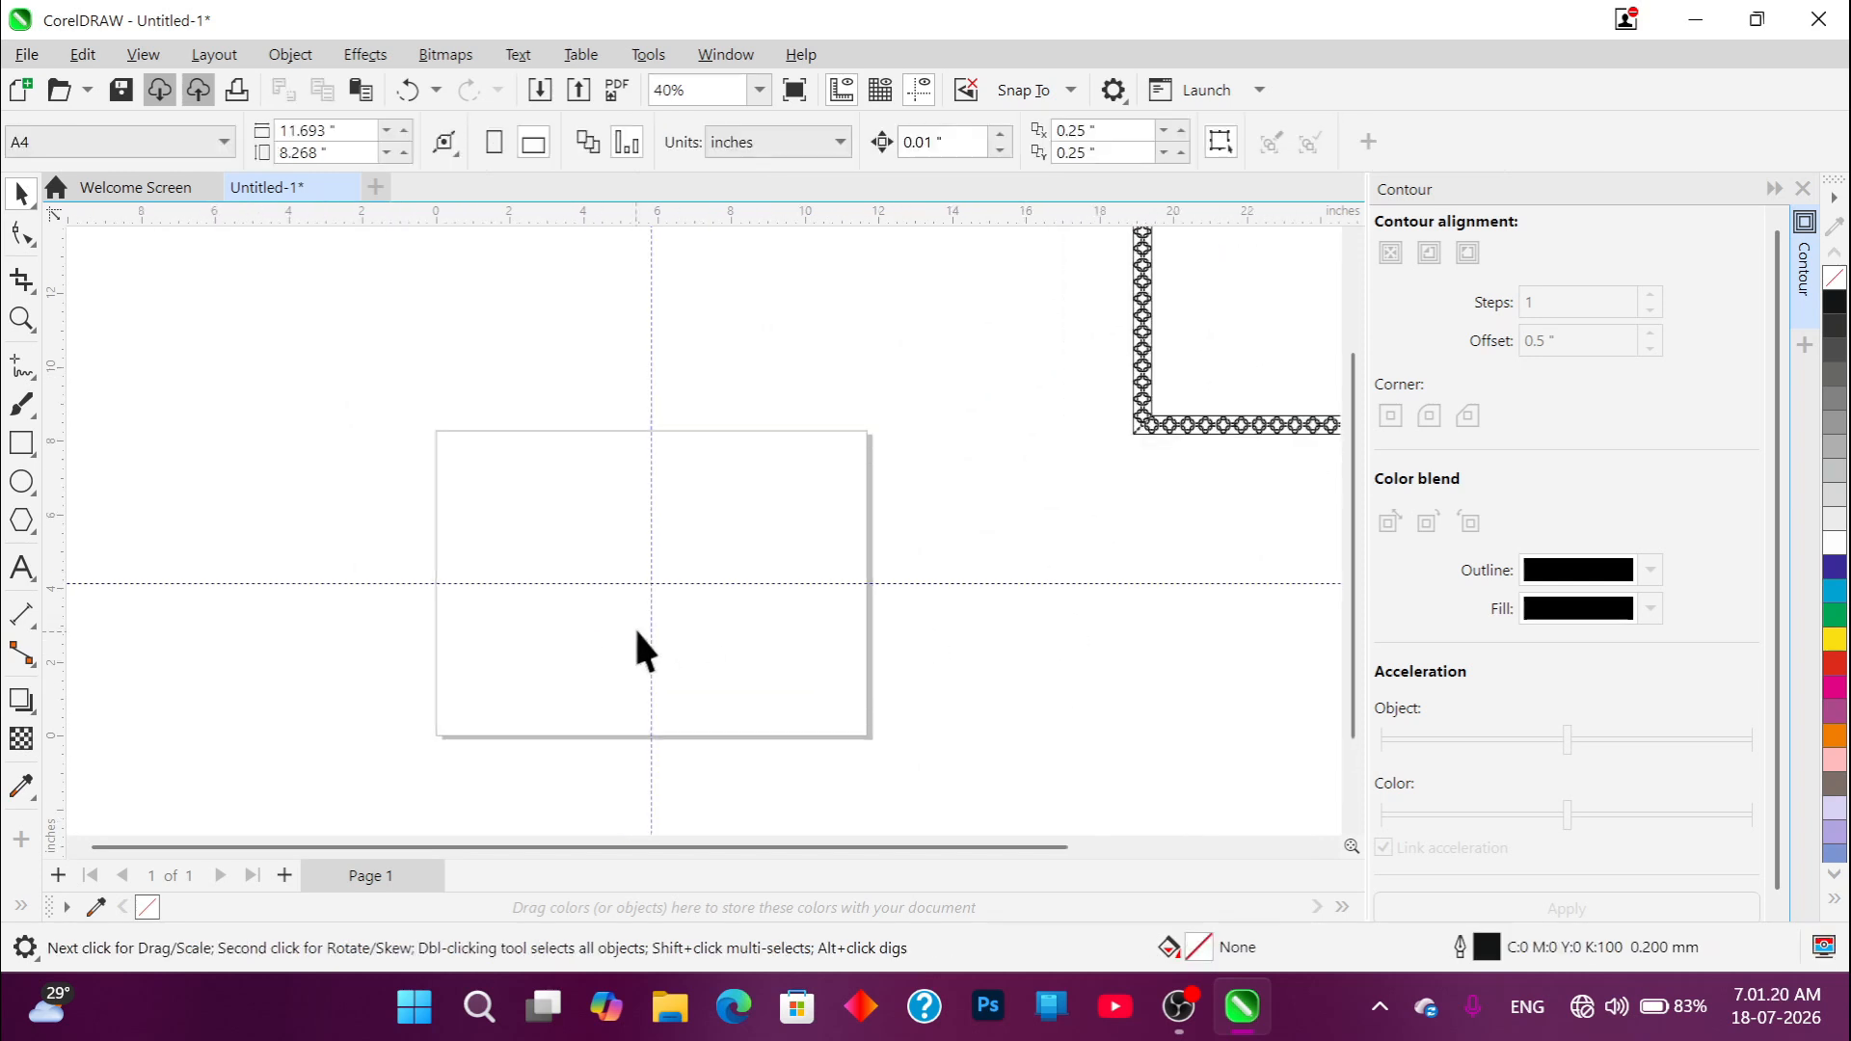
pyautogui.click(22, 482)
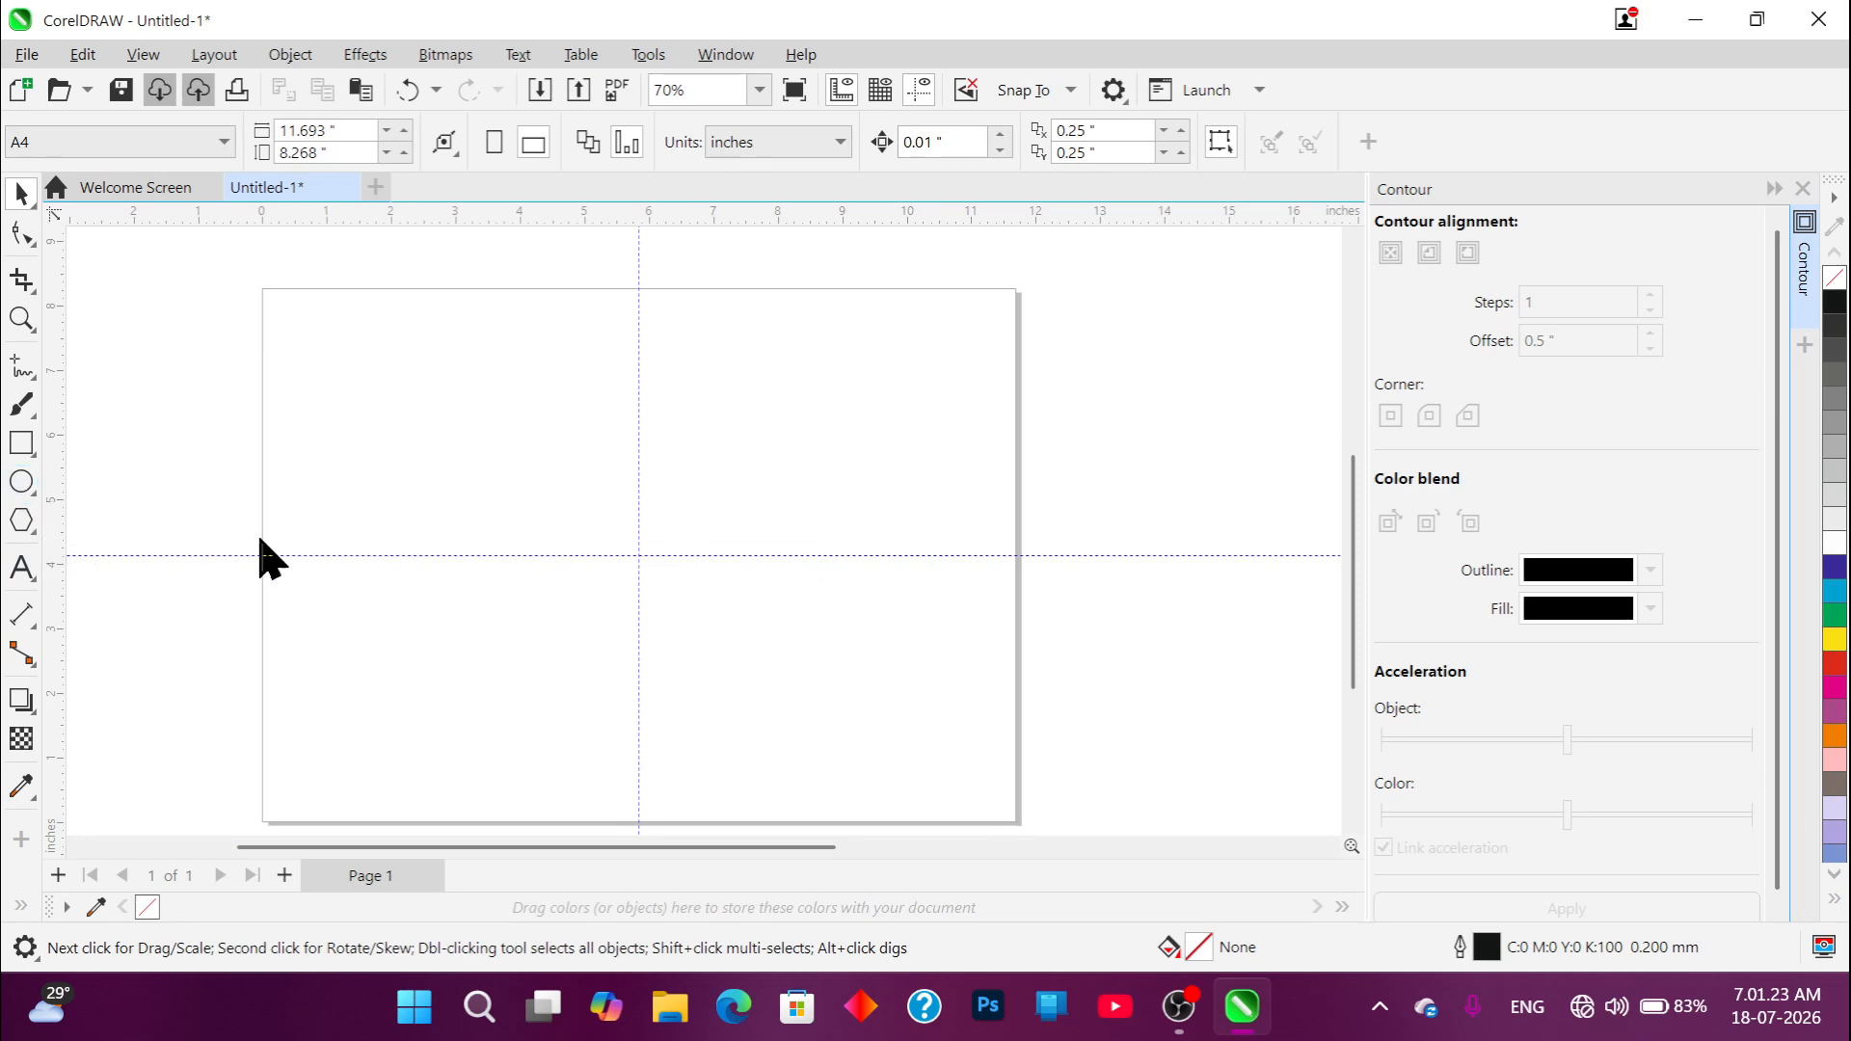
pyautogui.moveTo(415, 326); pyautogui.dragTo(877, 799)
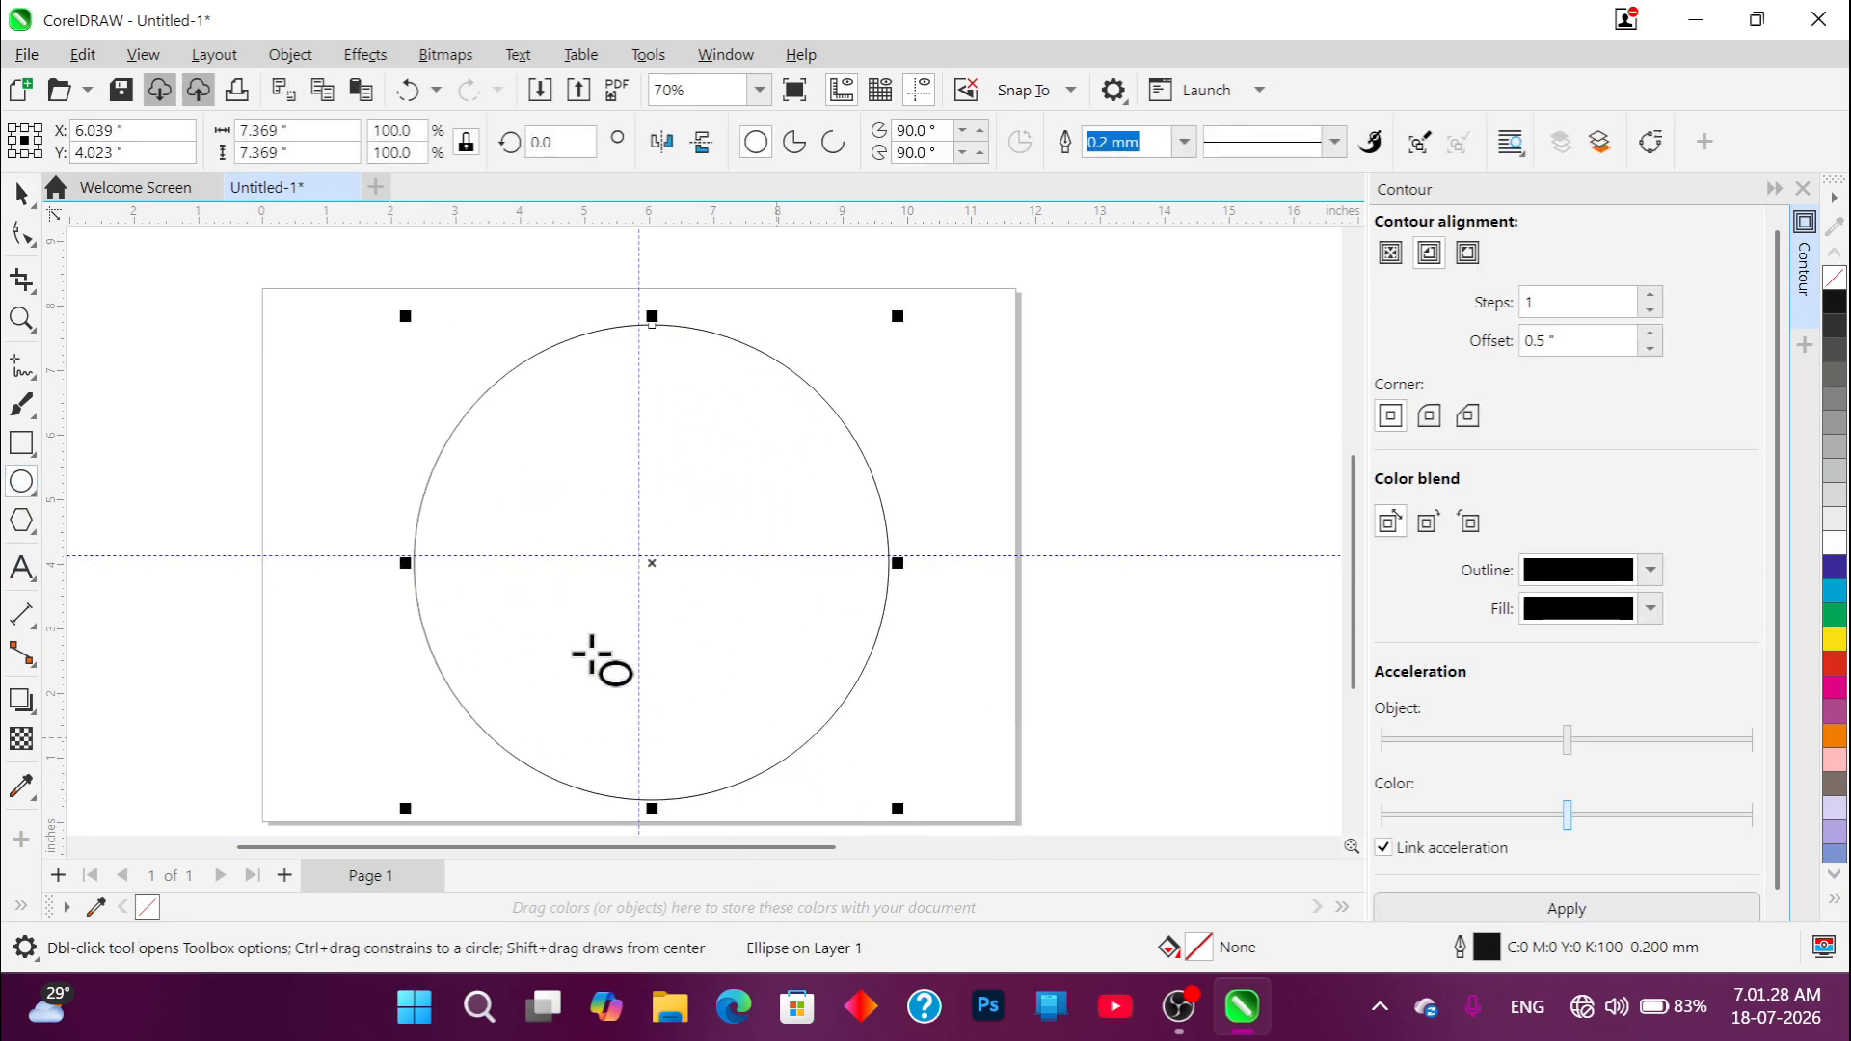
pyautogui.click(21, 196)
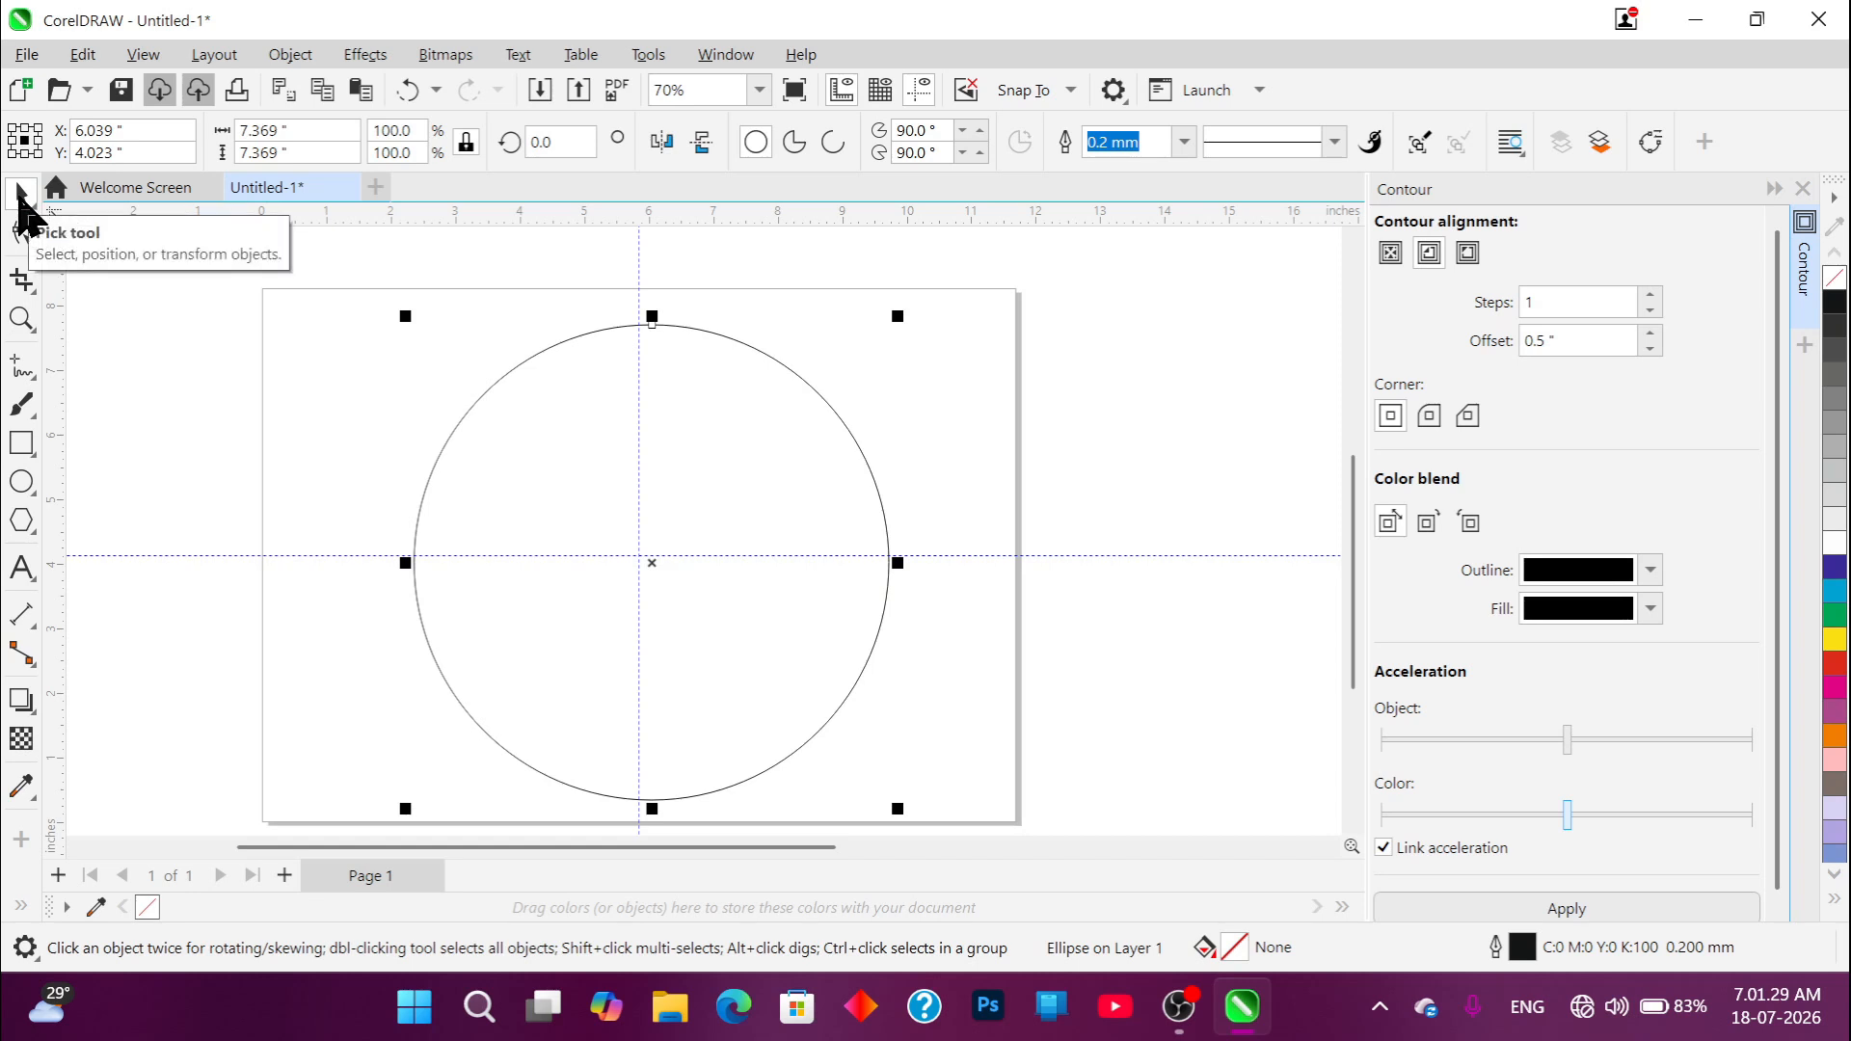
pyautogui.press('p')
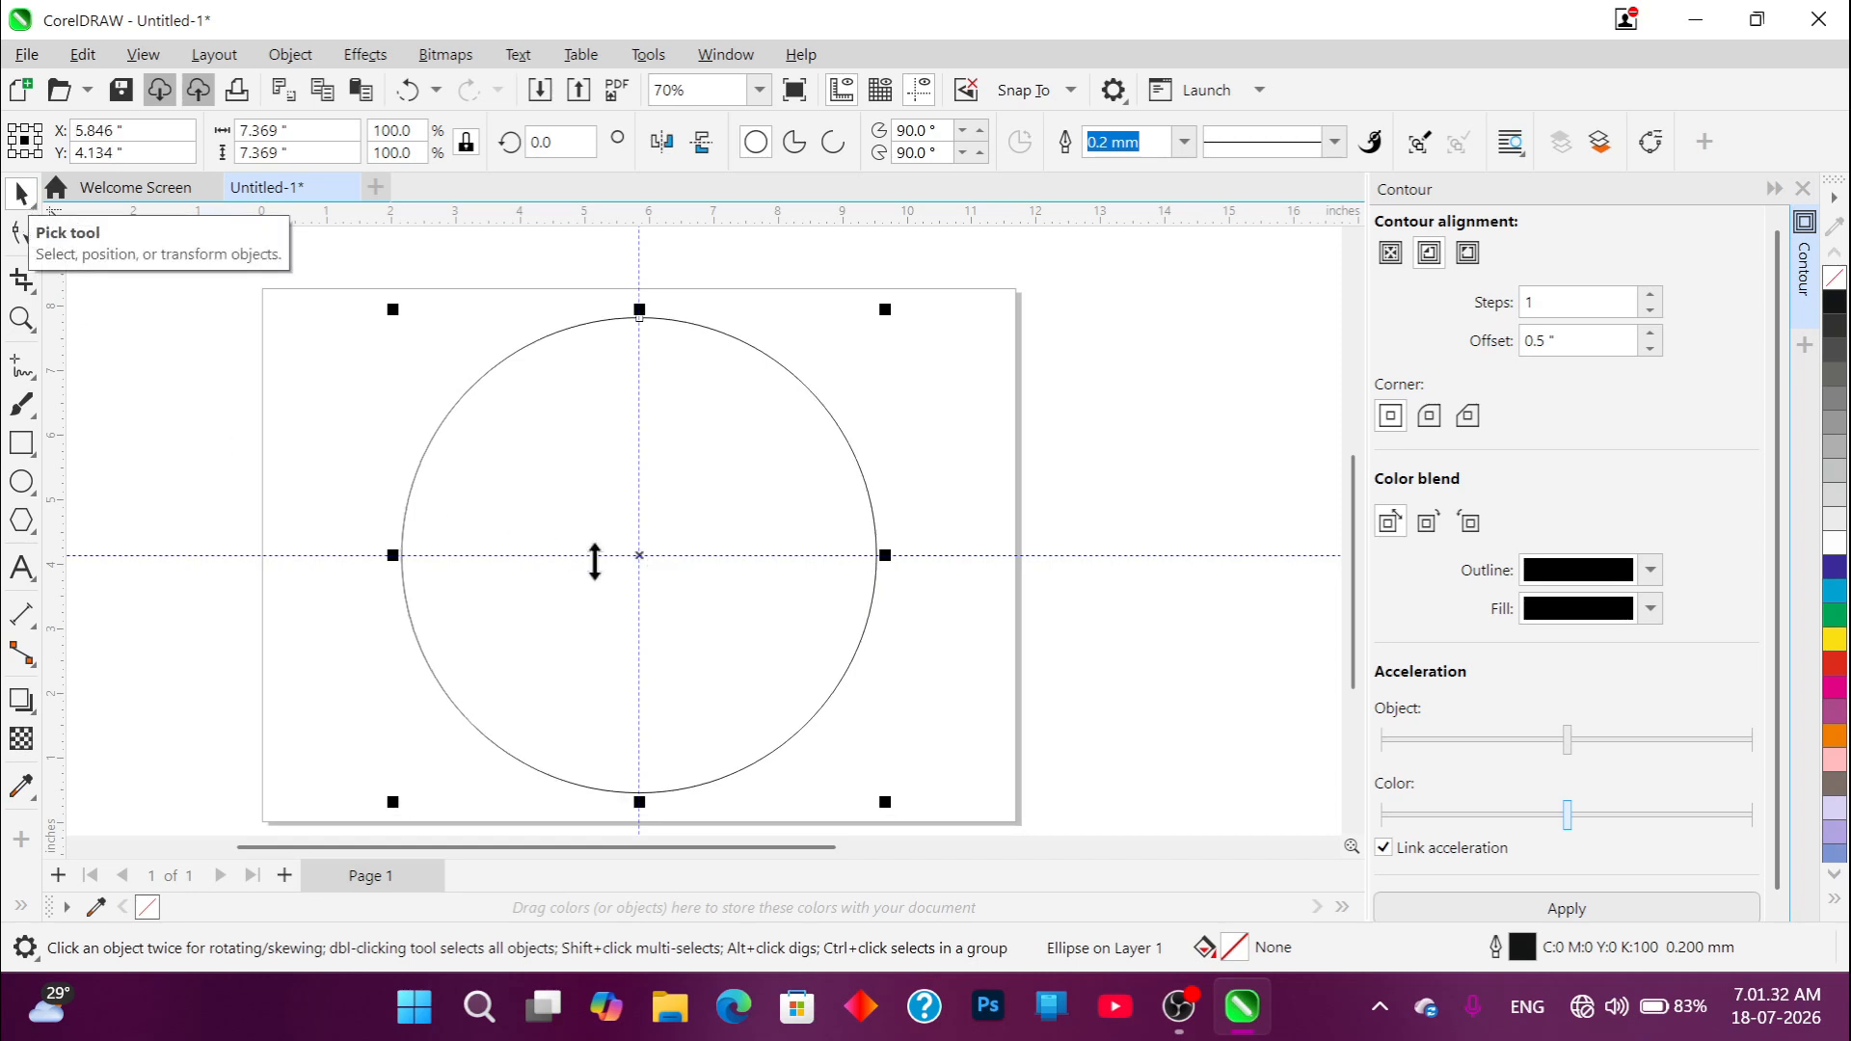
# Step: Apply a one-step inside contour with a 0.5-inch offset to the circle
pyautogui.scroll(-2, 636, 564)
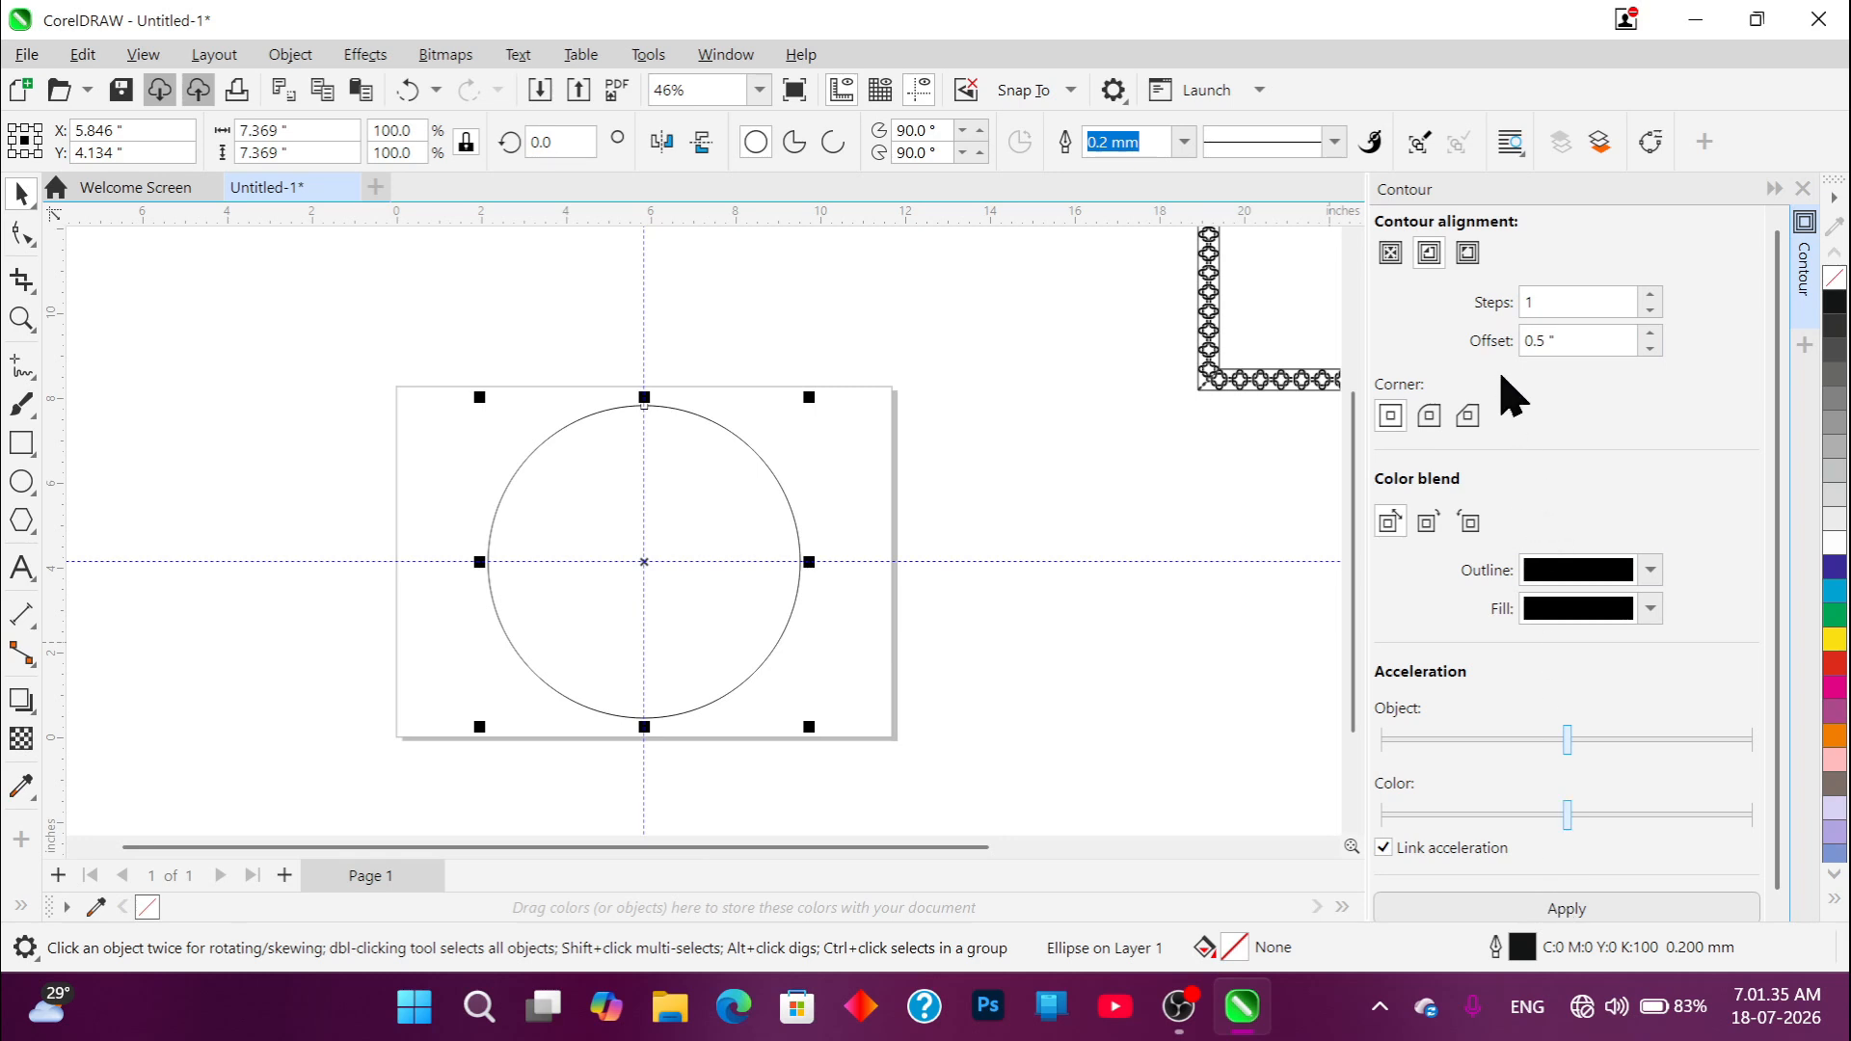
pyautogui.click(1535, 916)
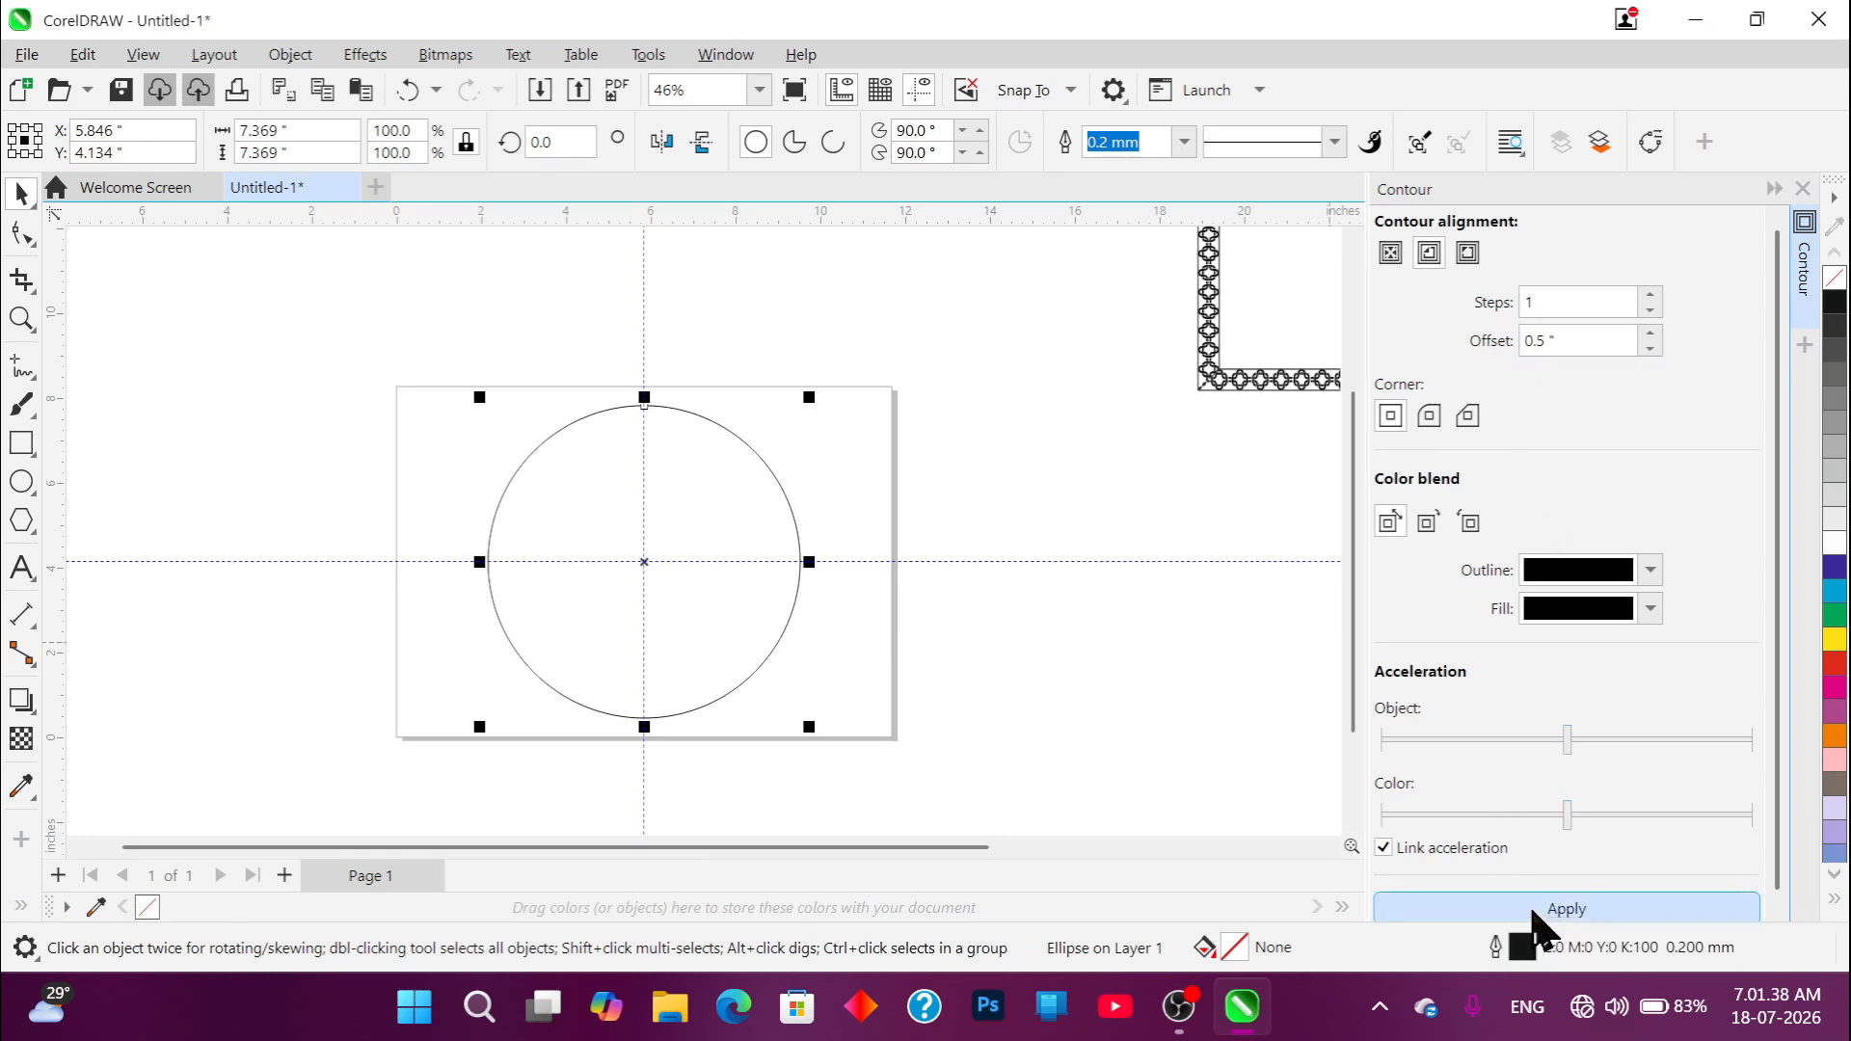
# Step: Break the contour group apart into separate outer and inner circles
pyautogui.click(1043, 599)
pyautogui.scroll(1, 557, 485)
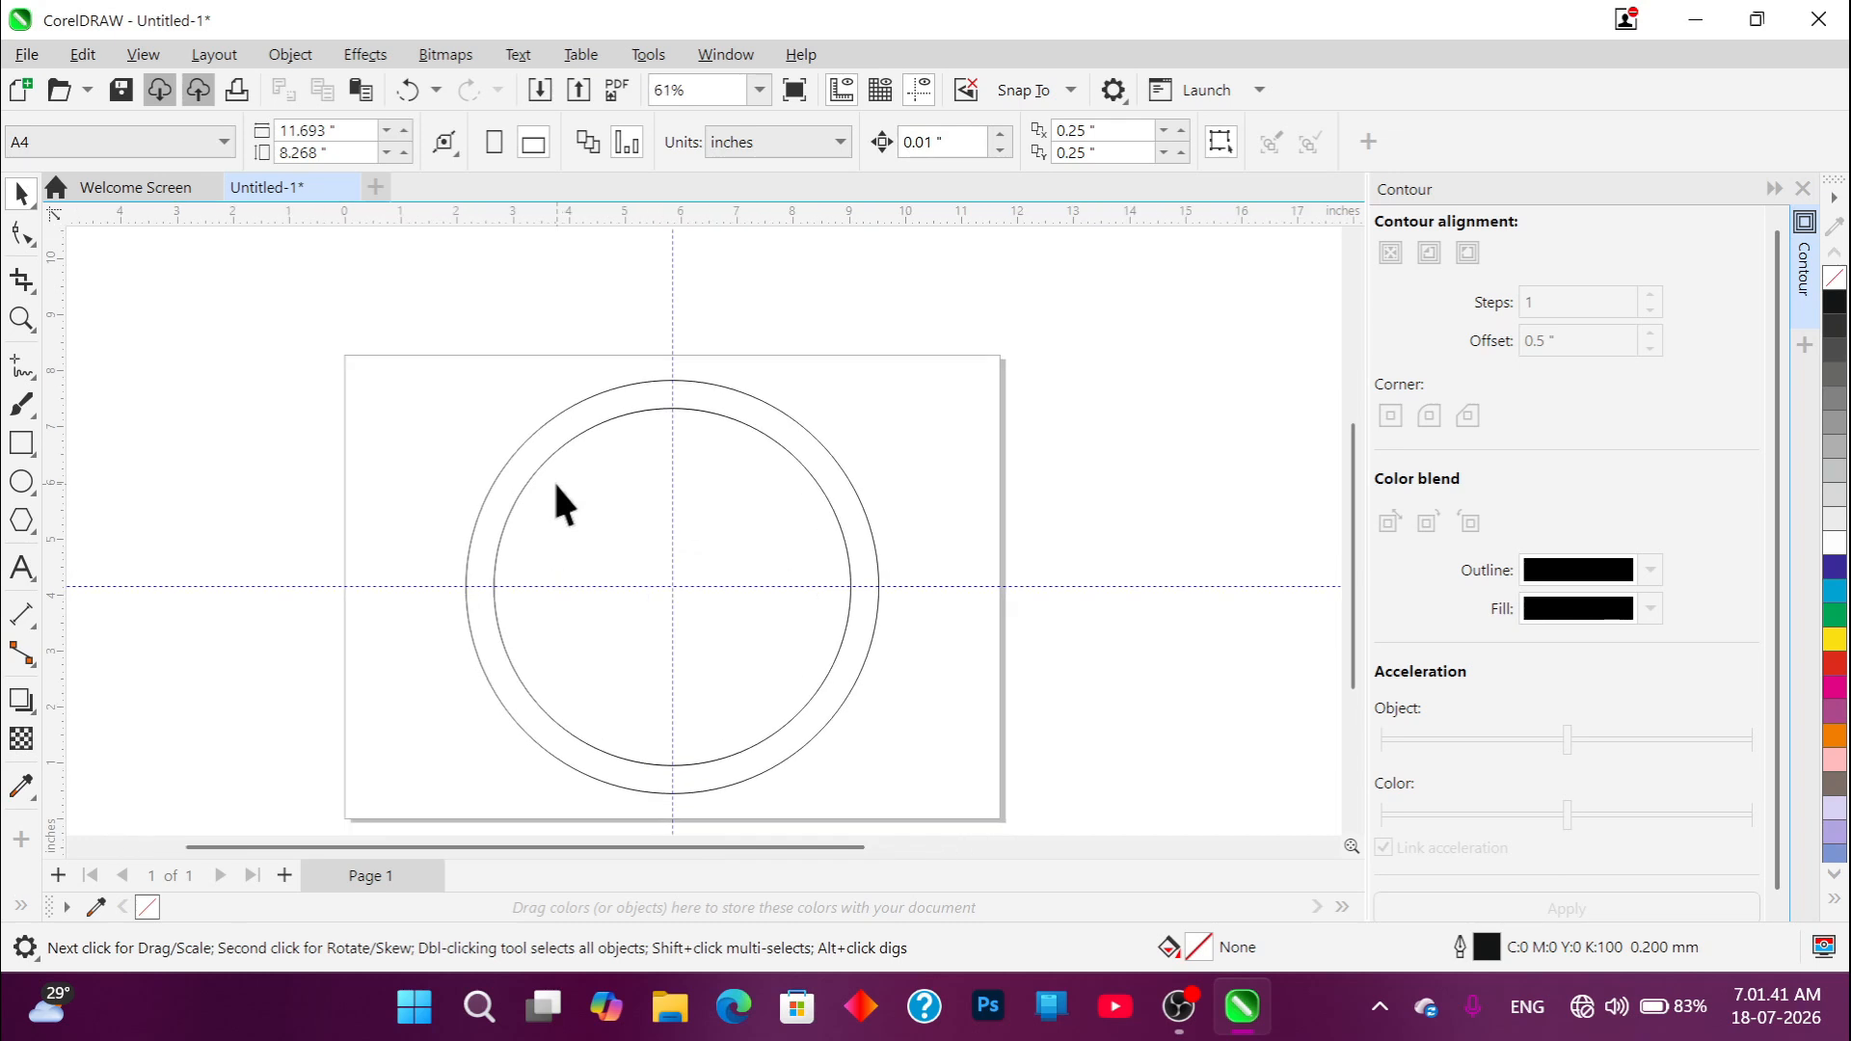
pyautogui.scroll(2, 552, 478)
pyautogui.scroll(-2, 621, 502)
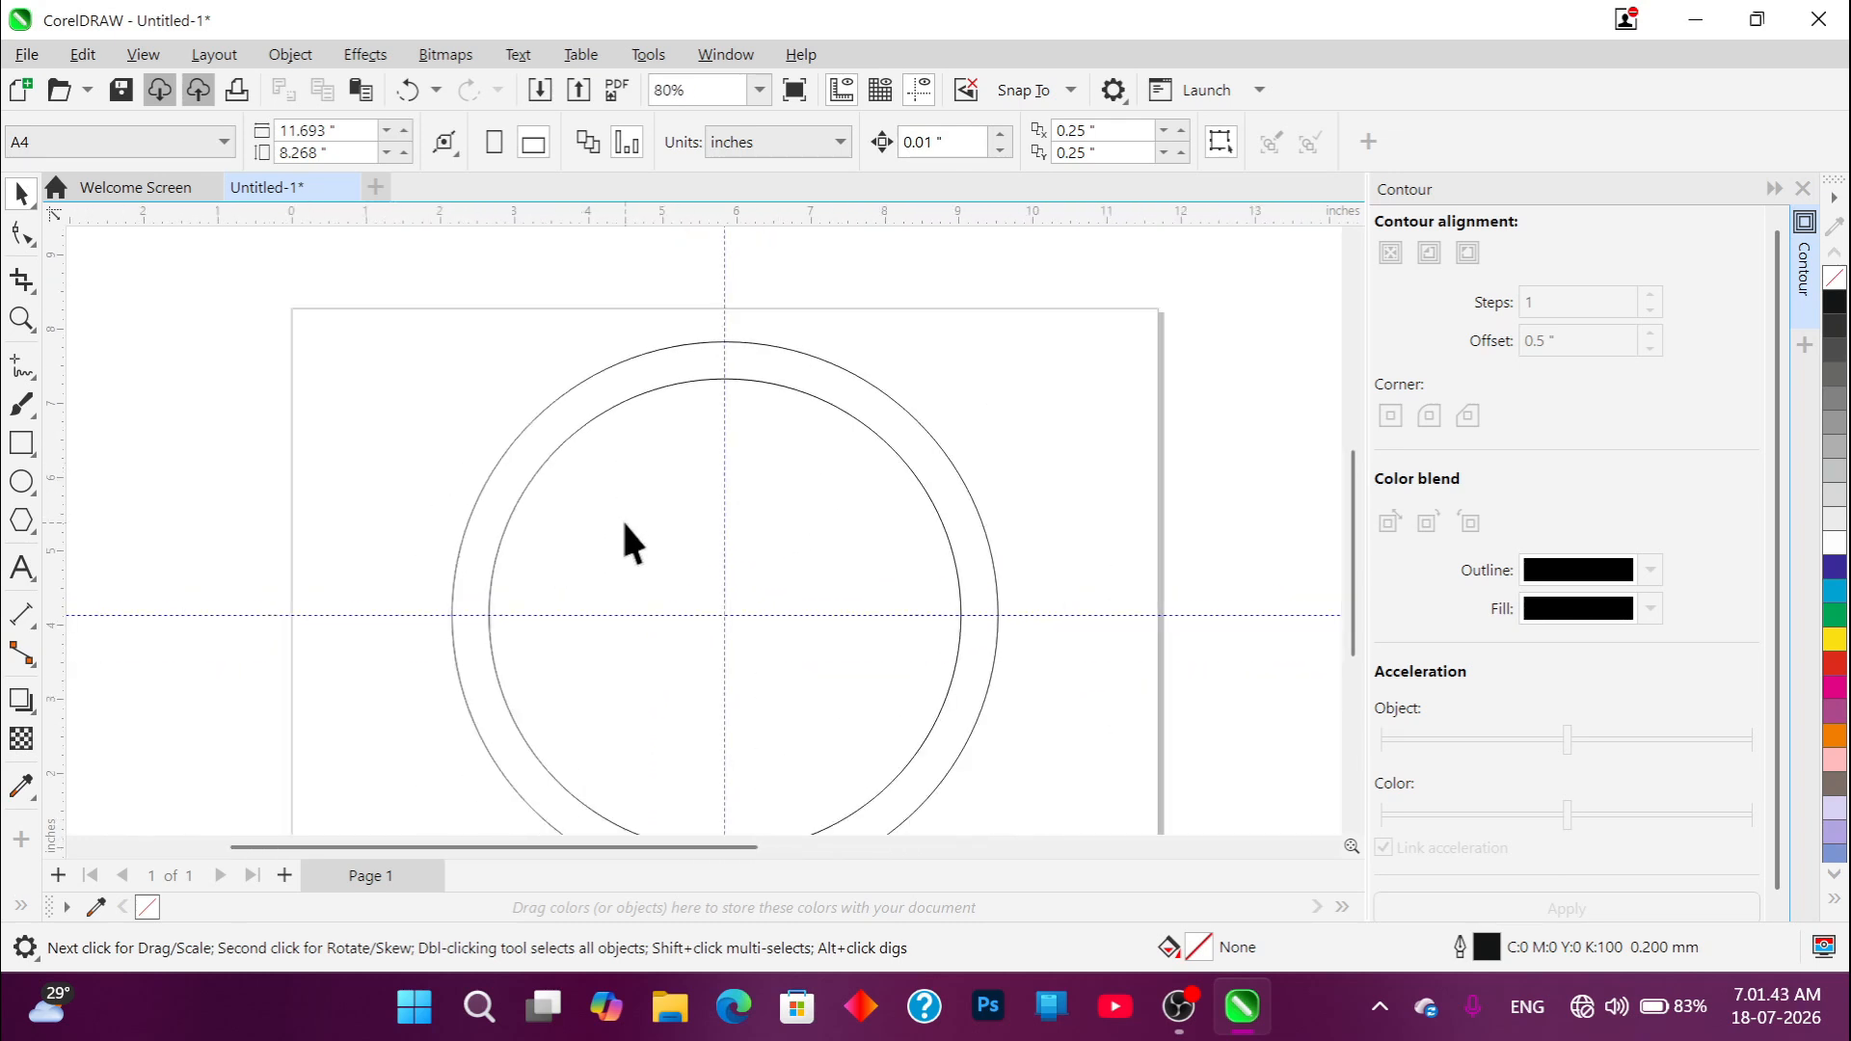
pyautogui.click(620, 496)
pyautogui.scroll(-1, 615, 499)
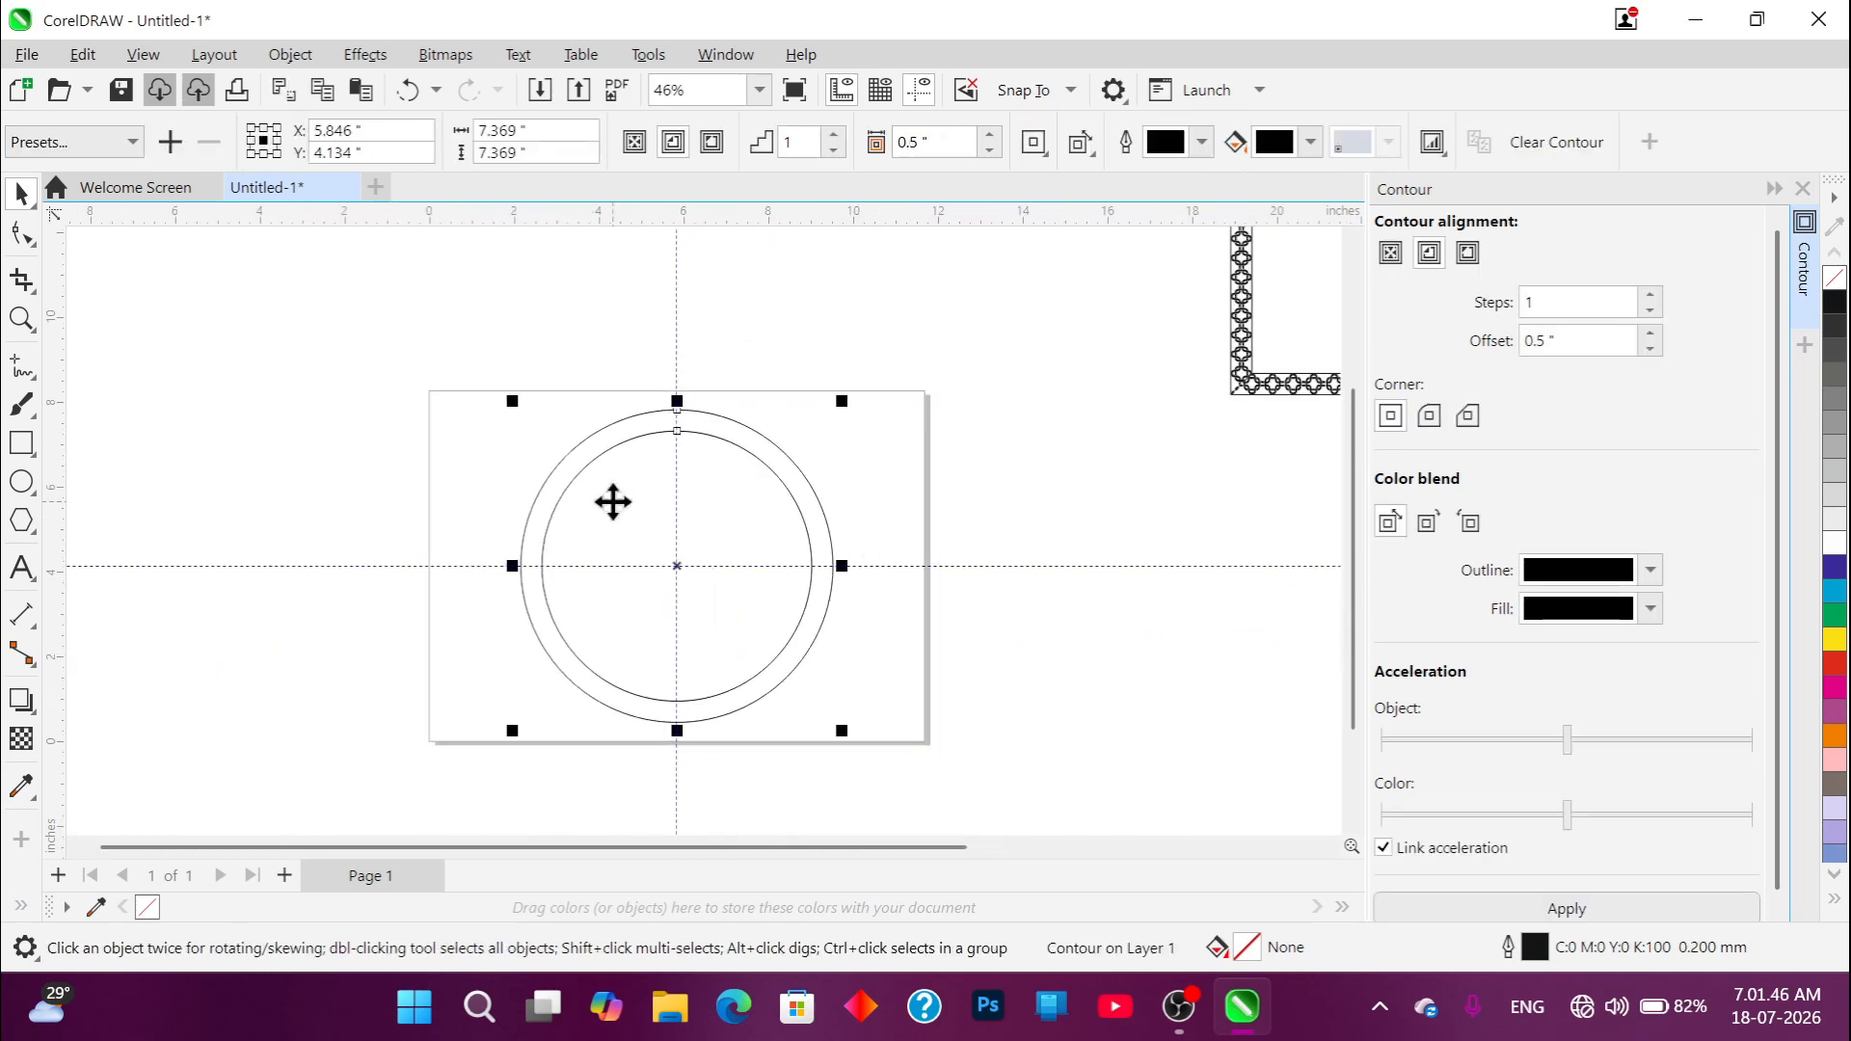
pyautogui.hotkey('ctrl', 'k')
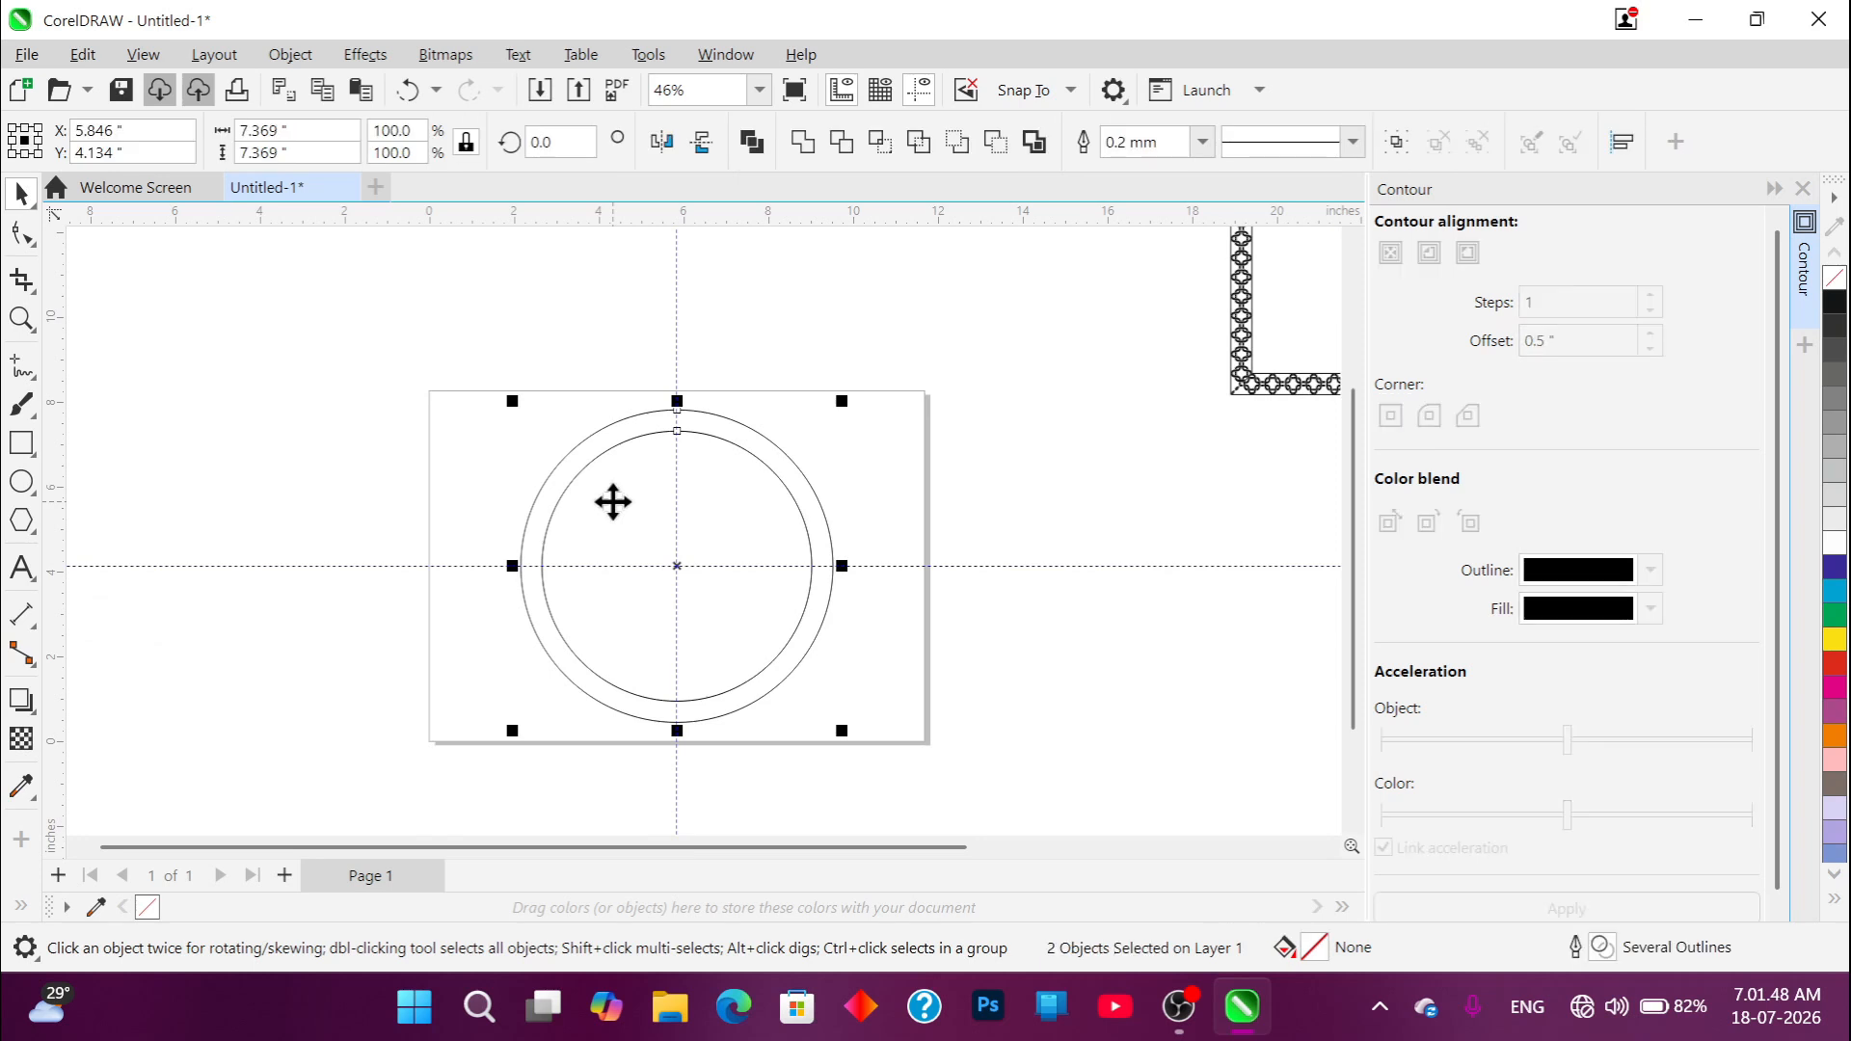
# Step: Try moving the inner circle away from the outer one, and undo the move
pyautogui.moveTo(715, 505); pyautogui.dragTo(829, 542)
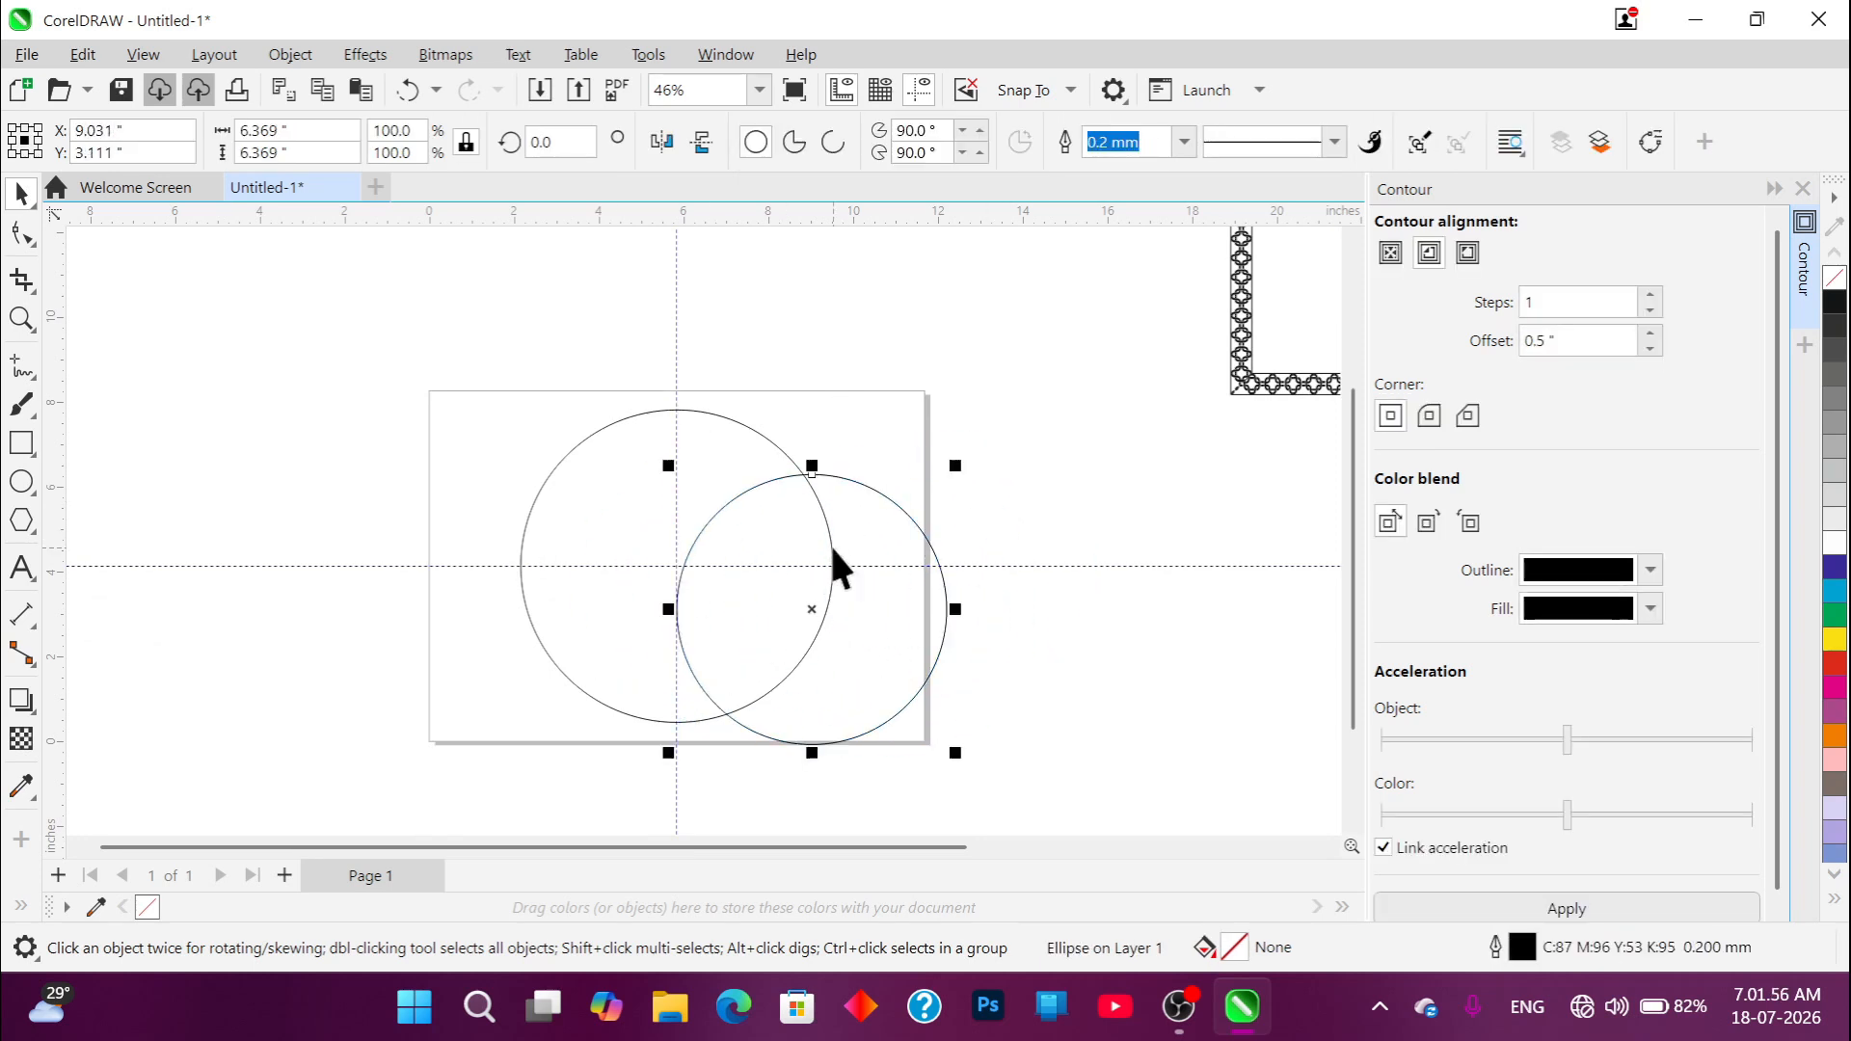
pyautogui.click(407, 91)
pyautogui.click(241, 419)
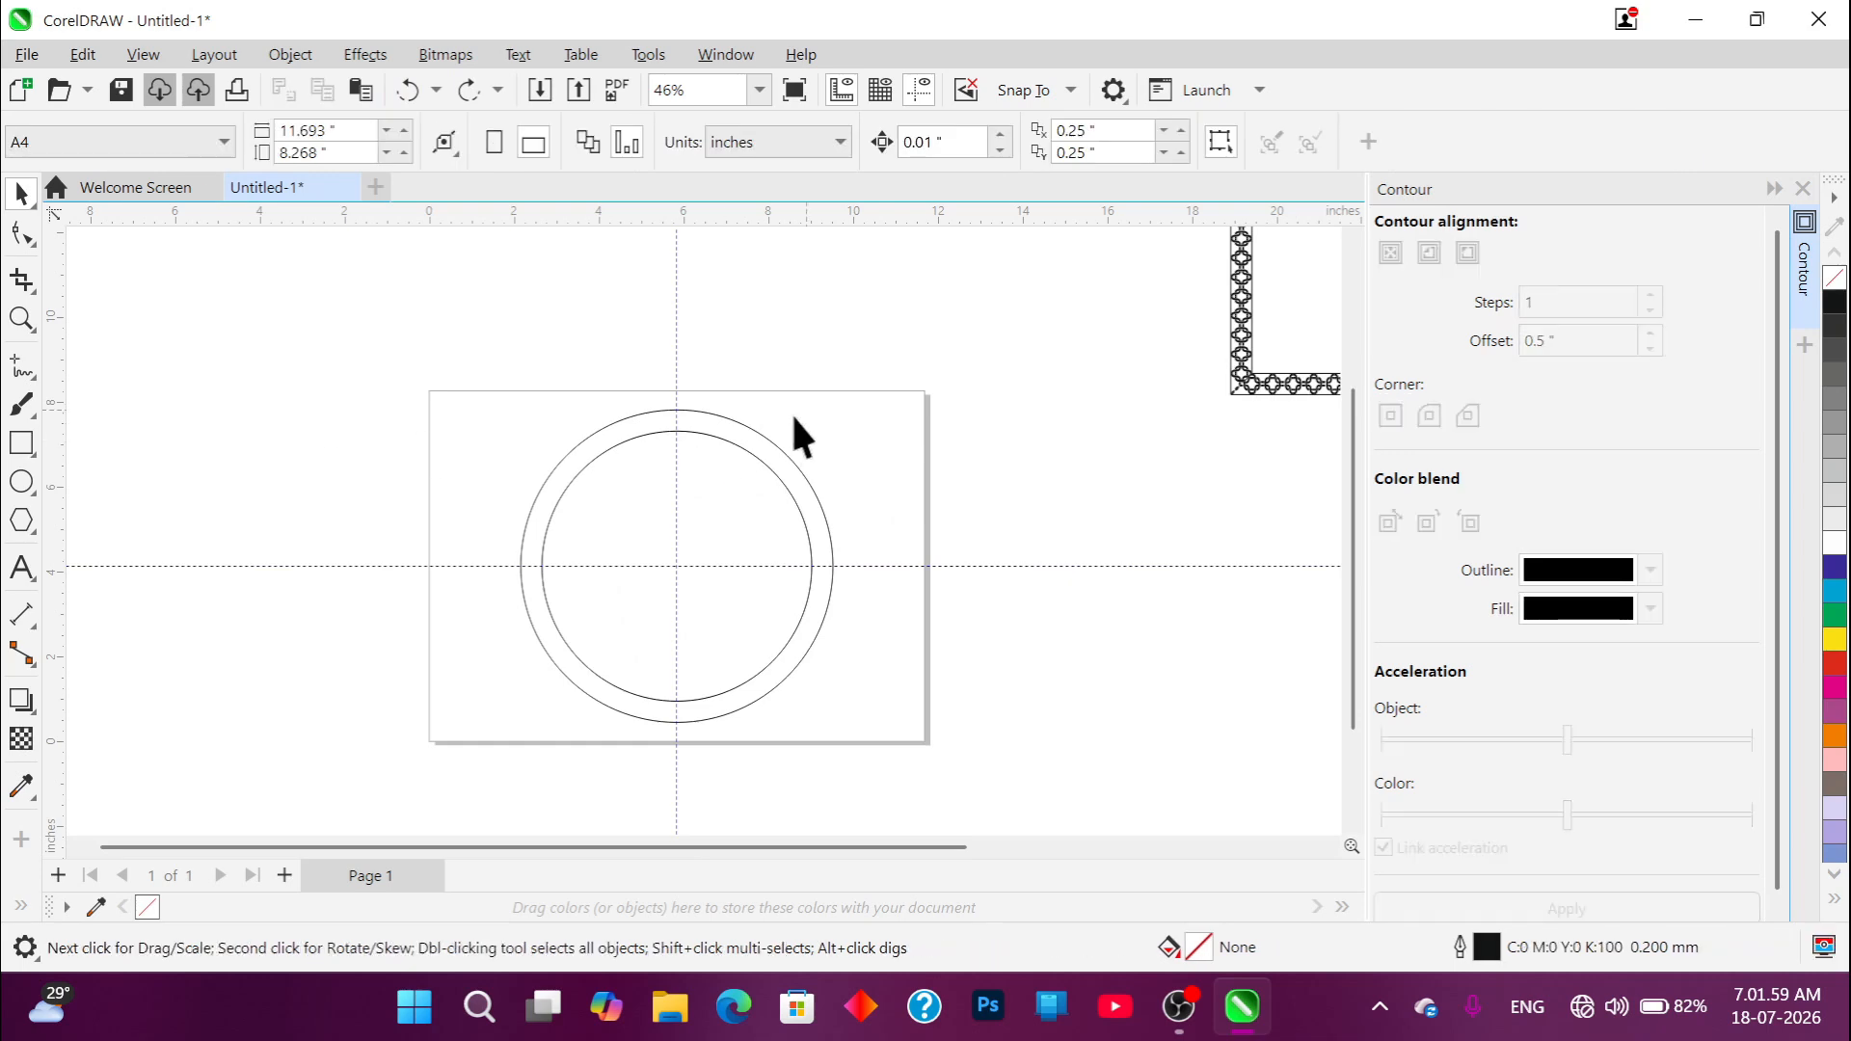
# Step: Place one chain motif about 0.59 by 0.5 inches on the page, just outside the upper right of the circles
pyautogui.scroll(-2, 638, 624)
pyautogui.scroll(2, 1101, 337)
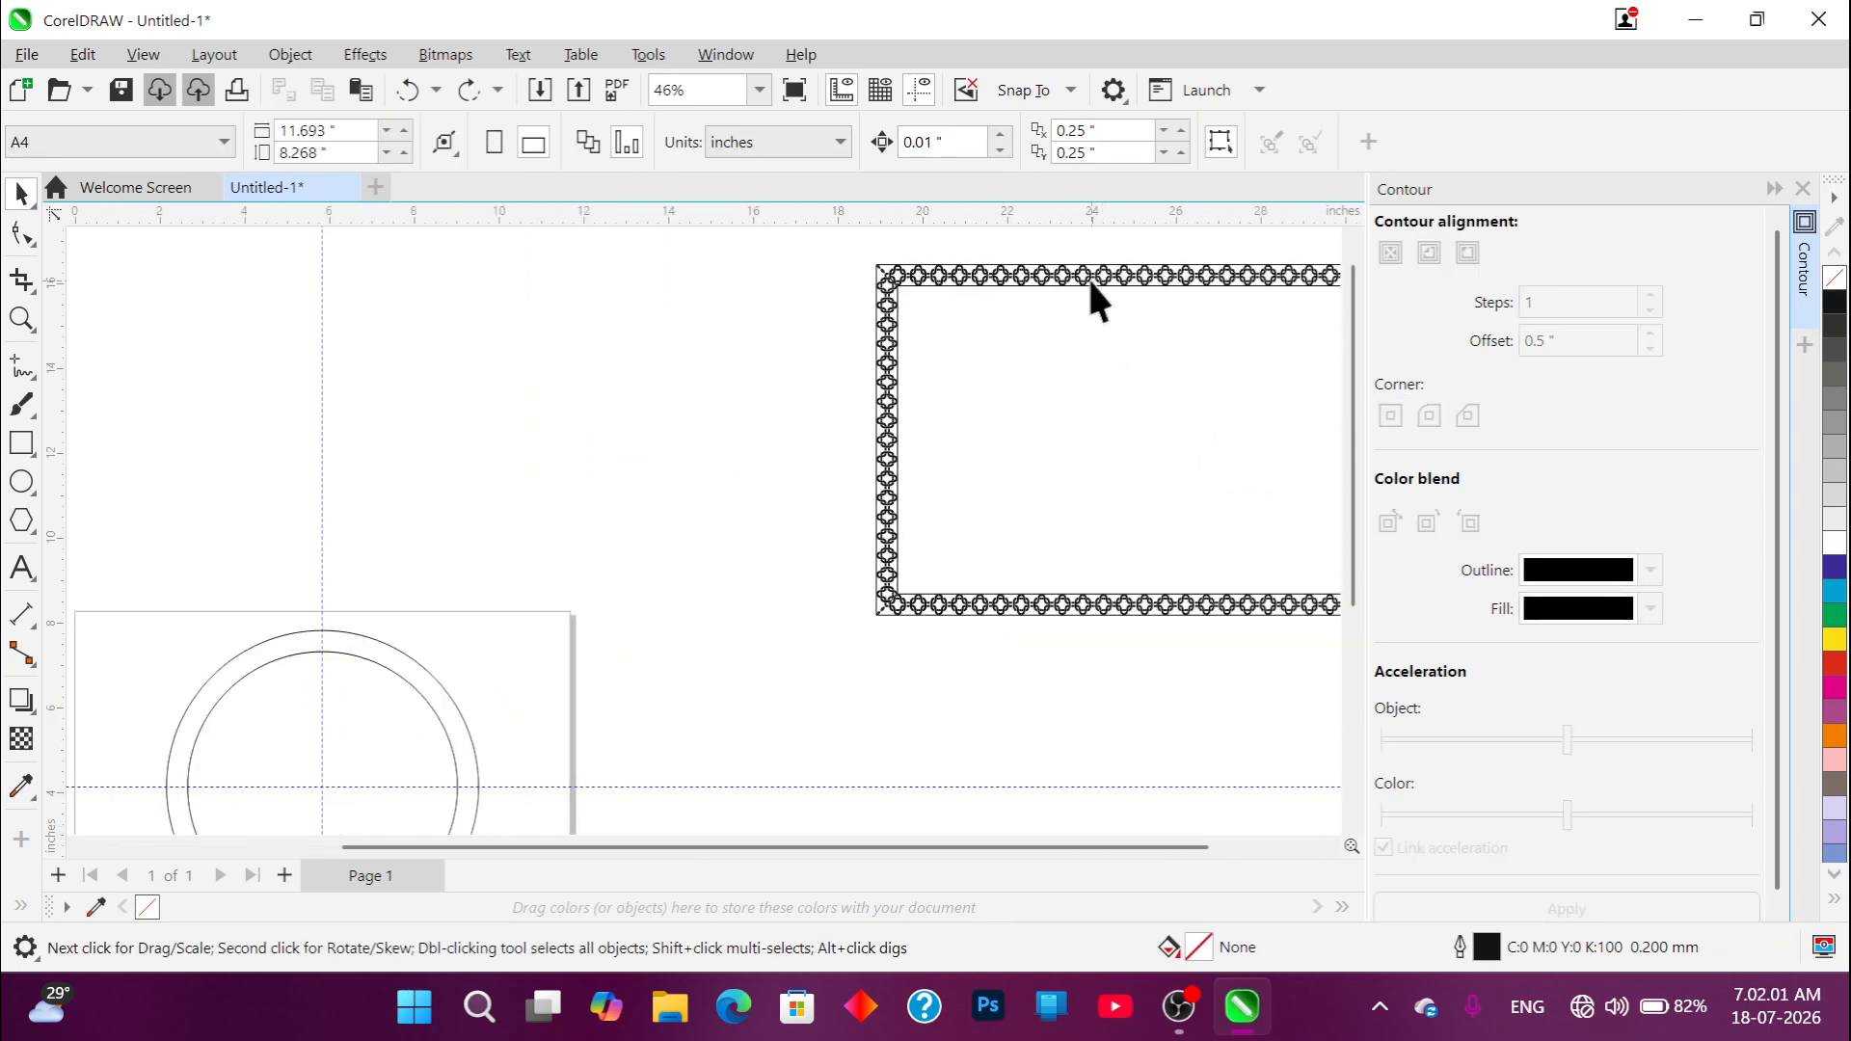
pyautogui.scroll(-2, 1087, 276)
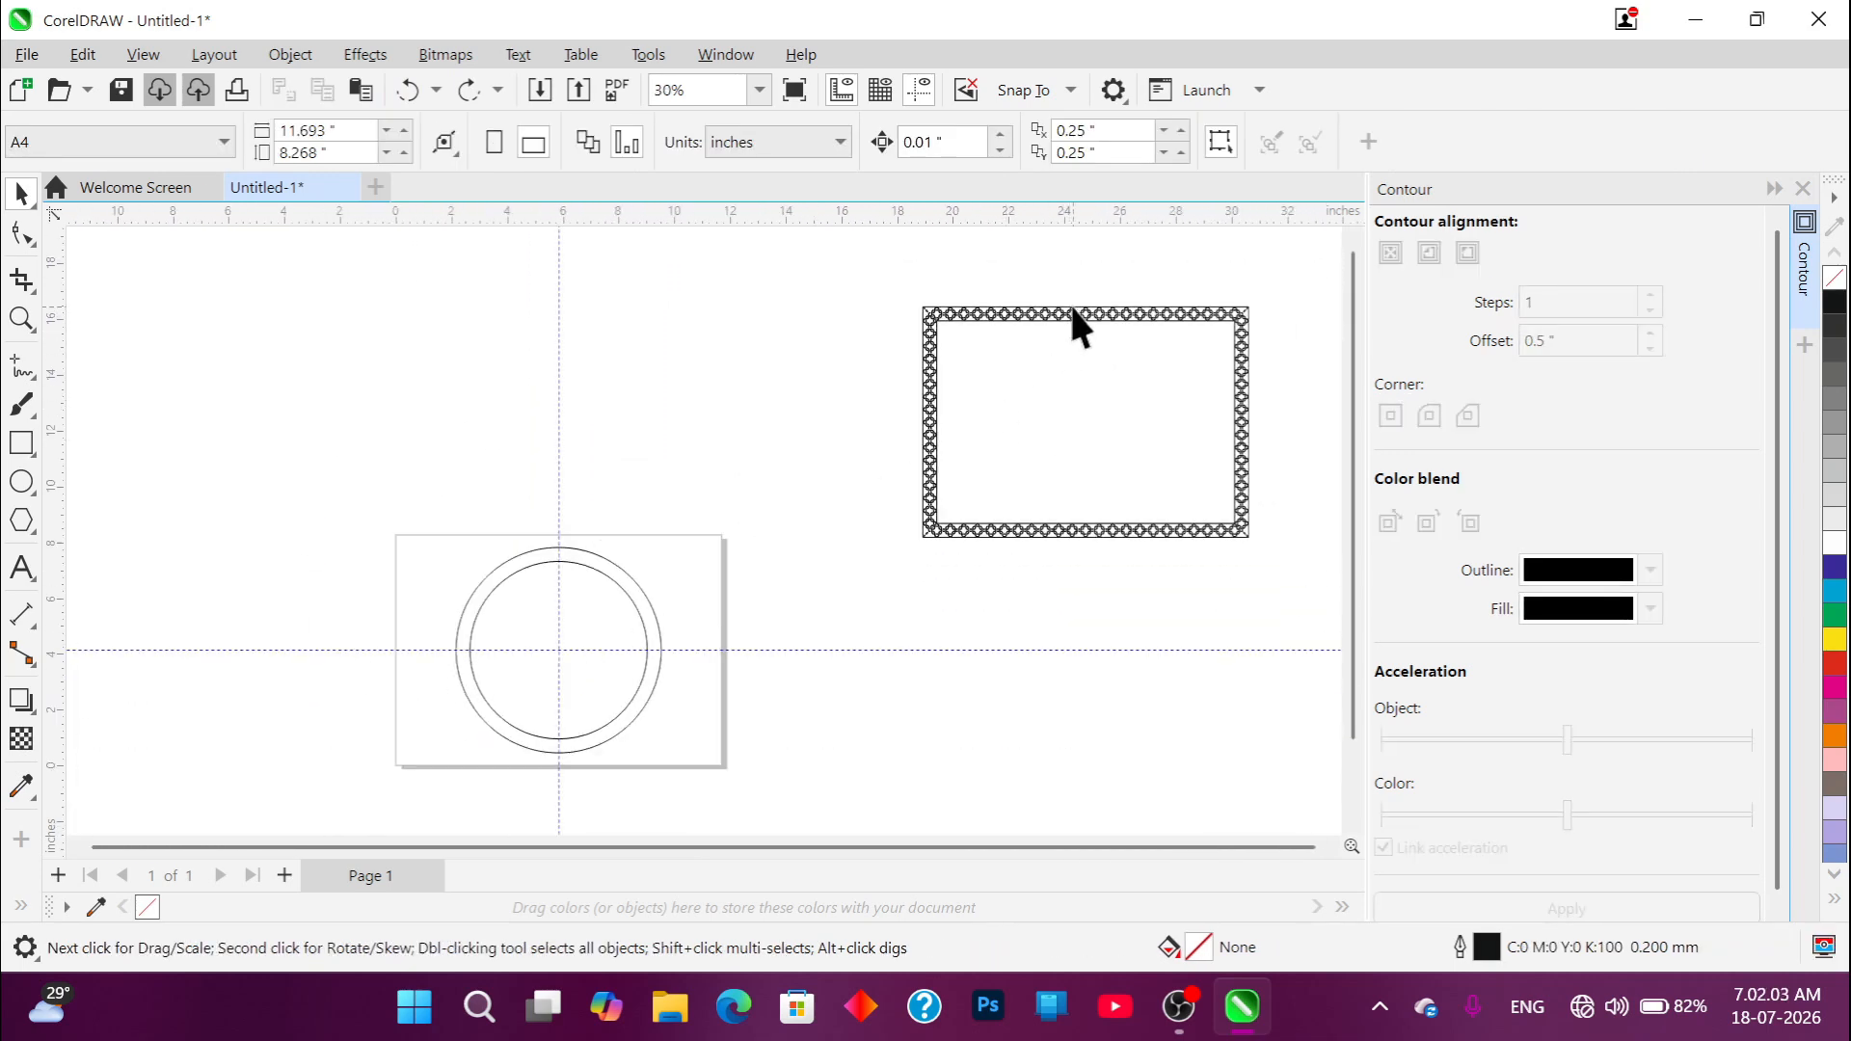
pyautogui.scroll(1, 528, 631)
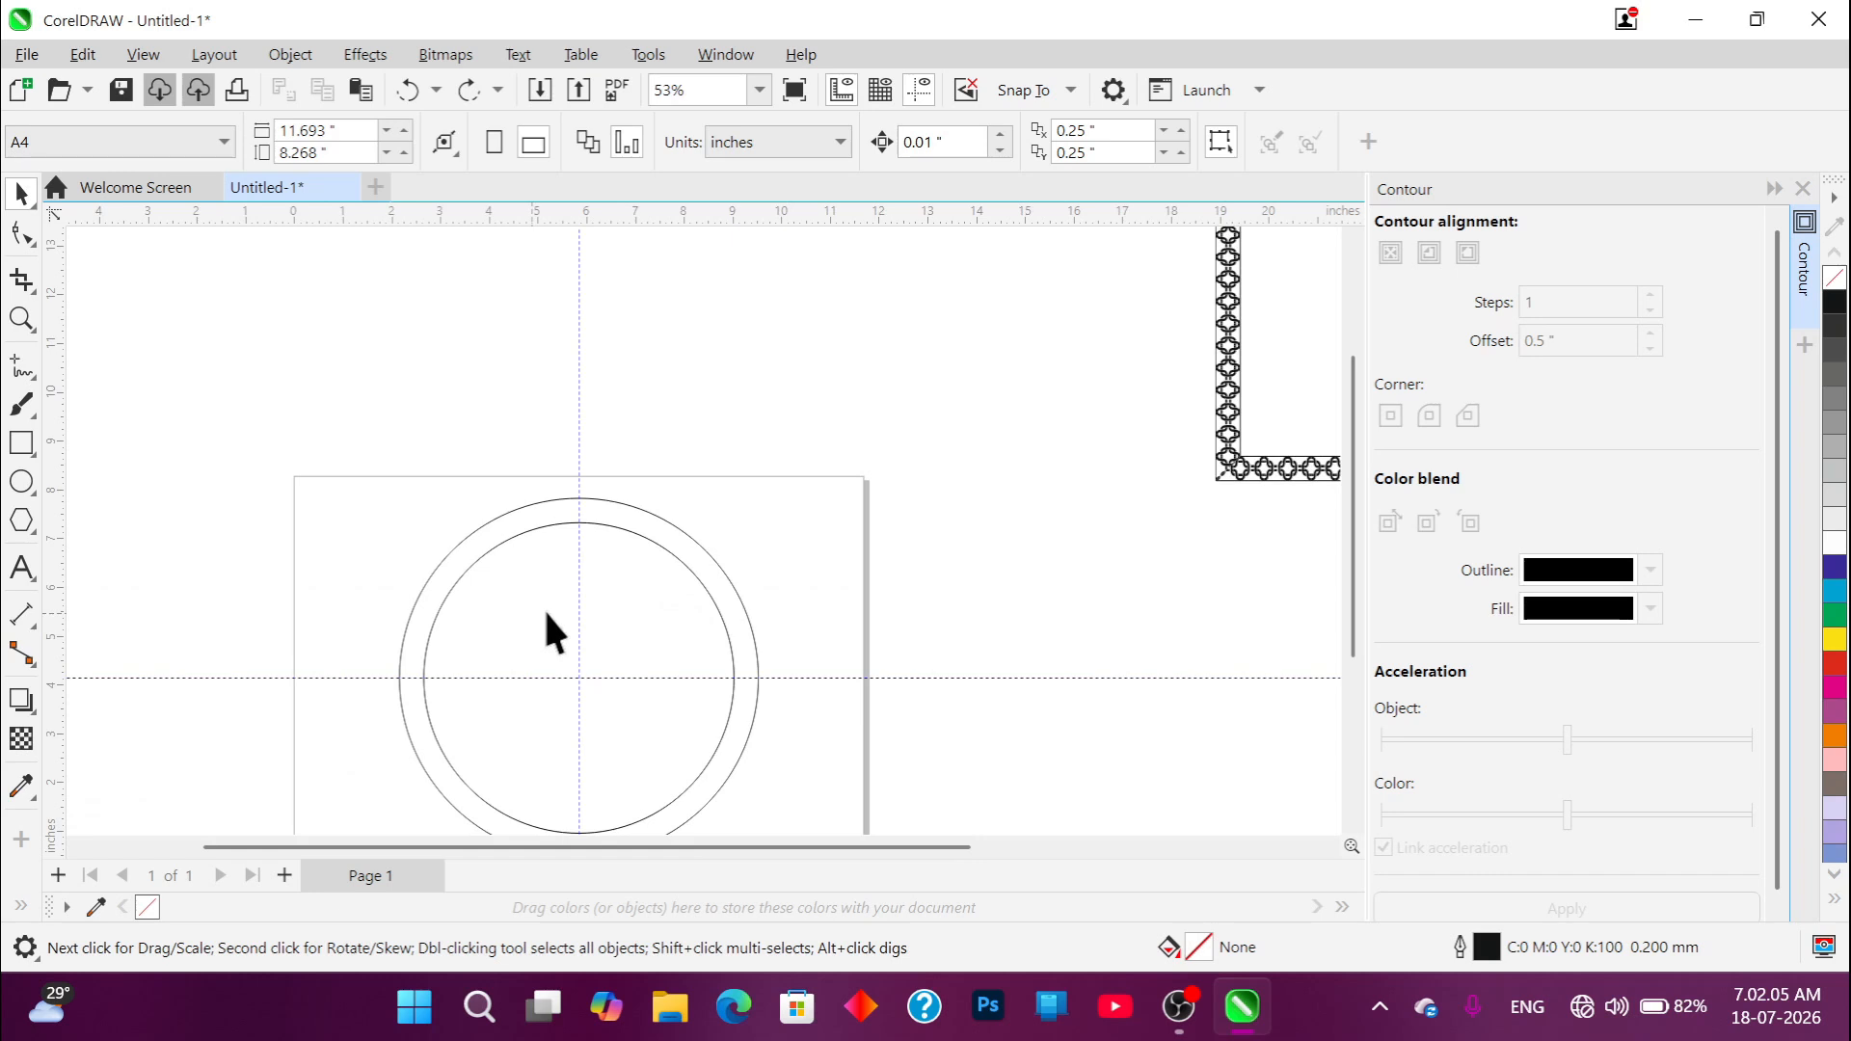
pyautogui.scroll(-1, 650, 633)
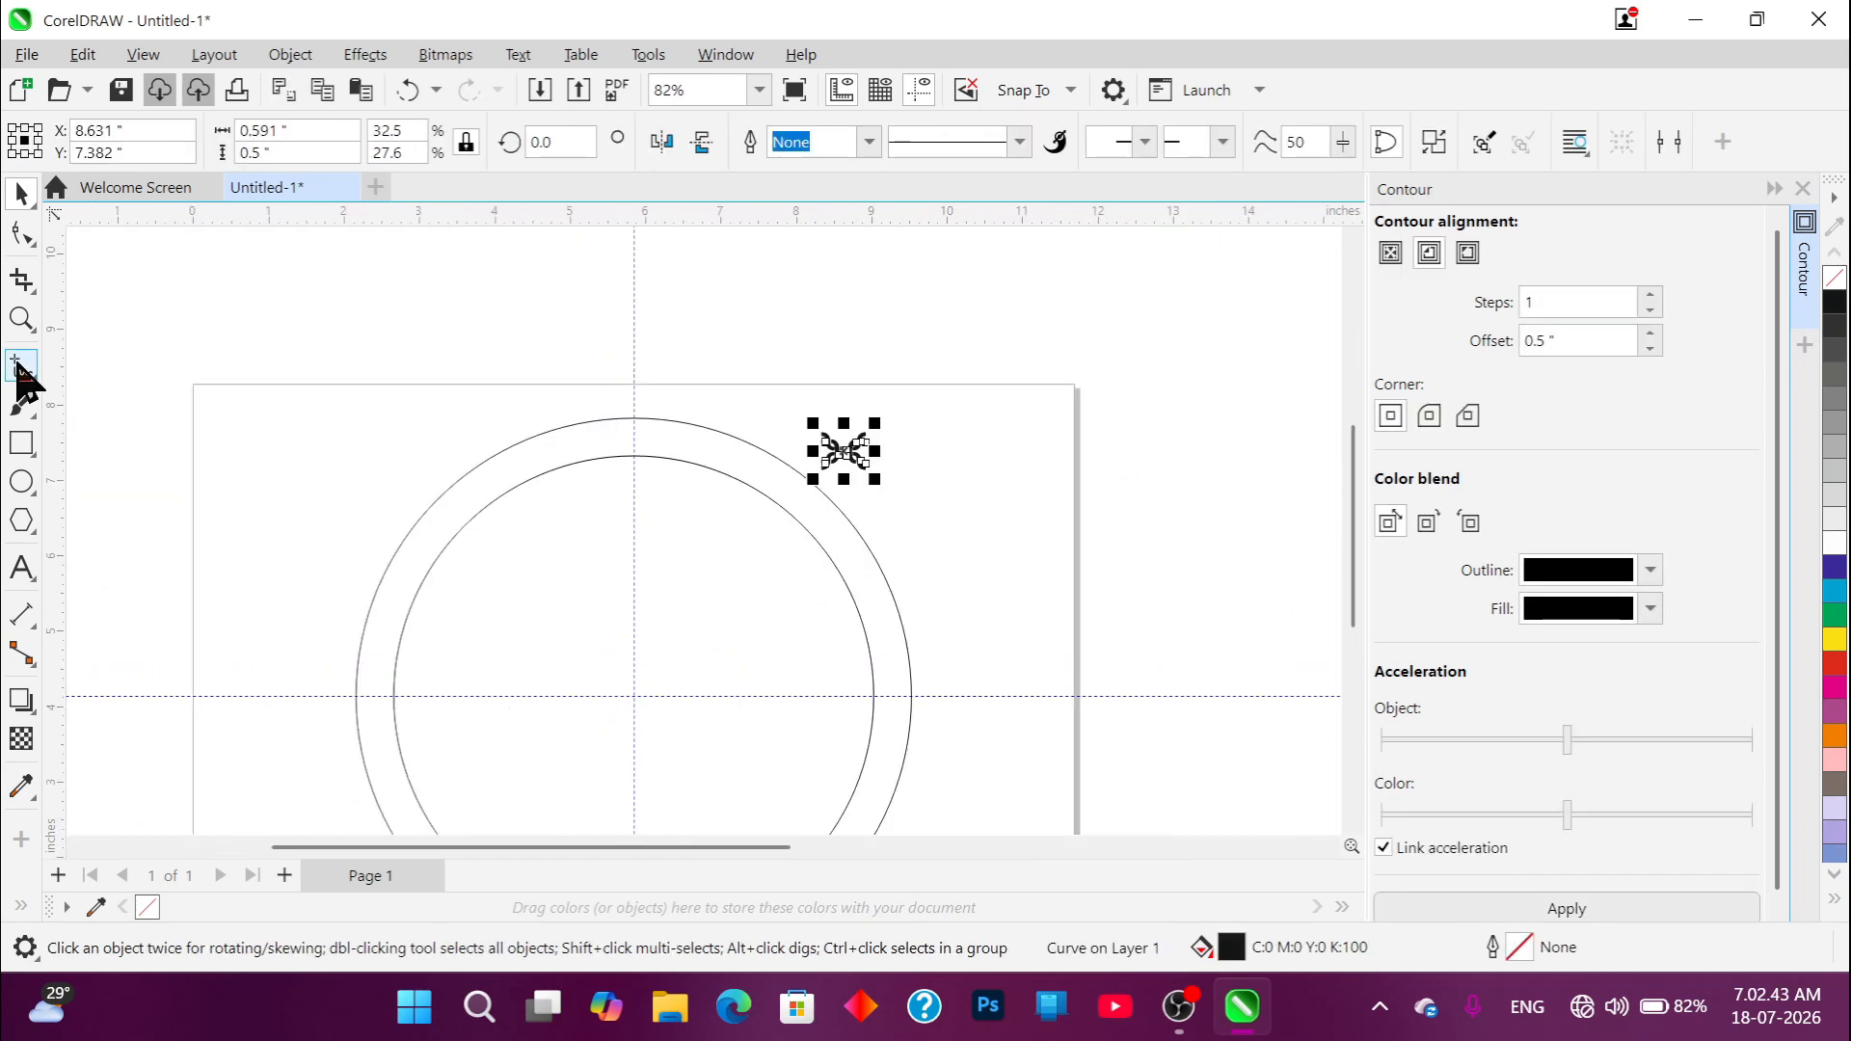
# Step: Draw a vertical line about 8.16 inches long through the circles' centre with a 1.0 mm outline
pyautogui.click(19, 371)
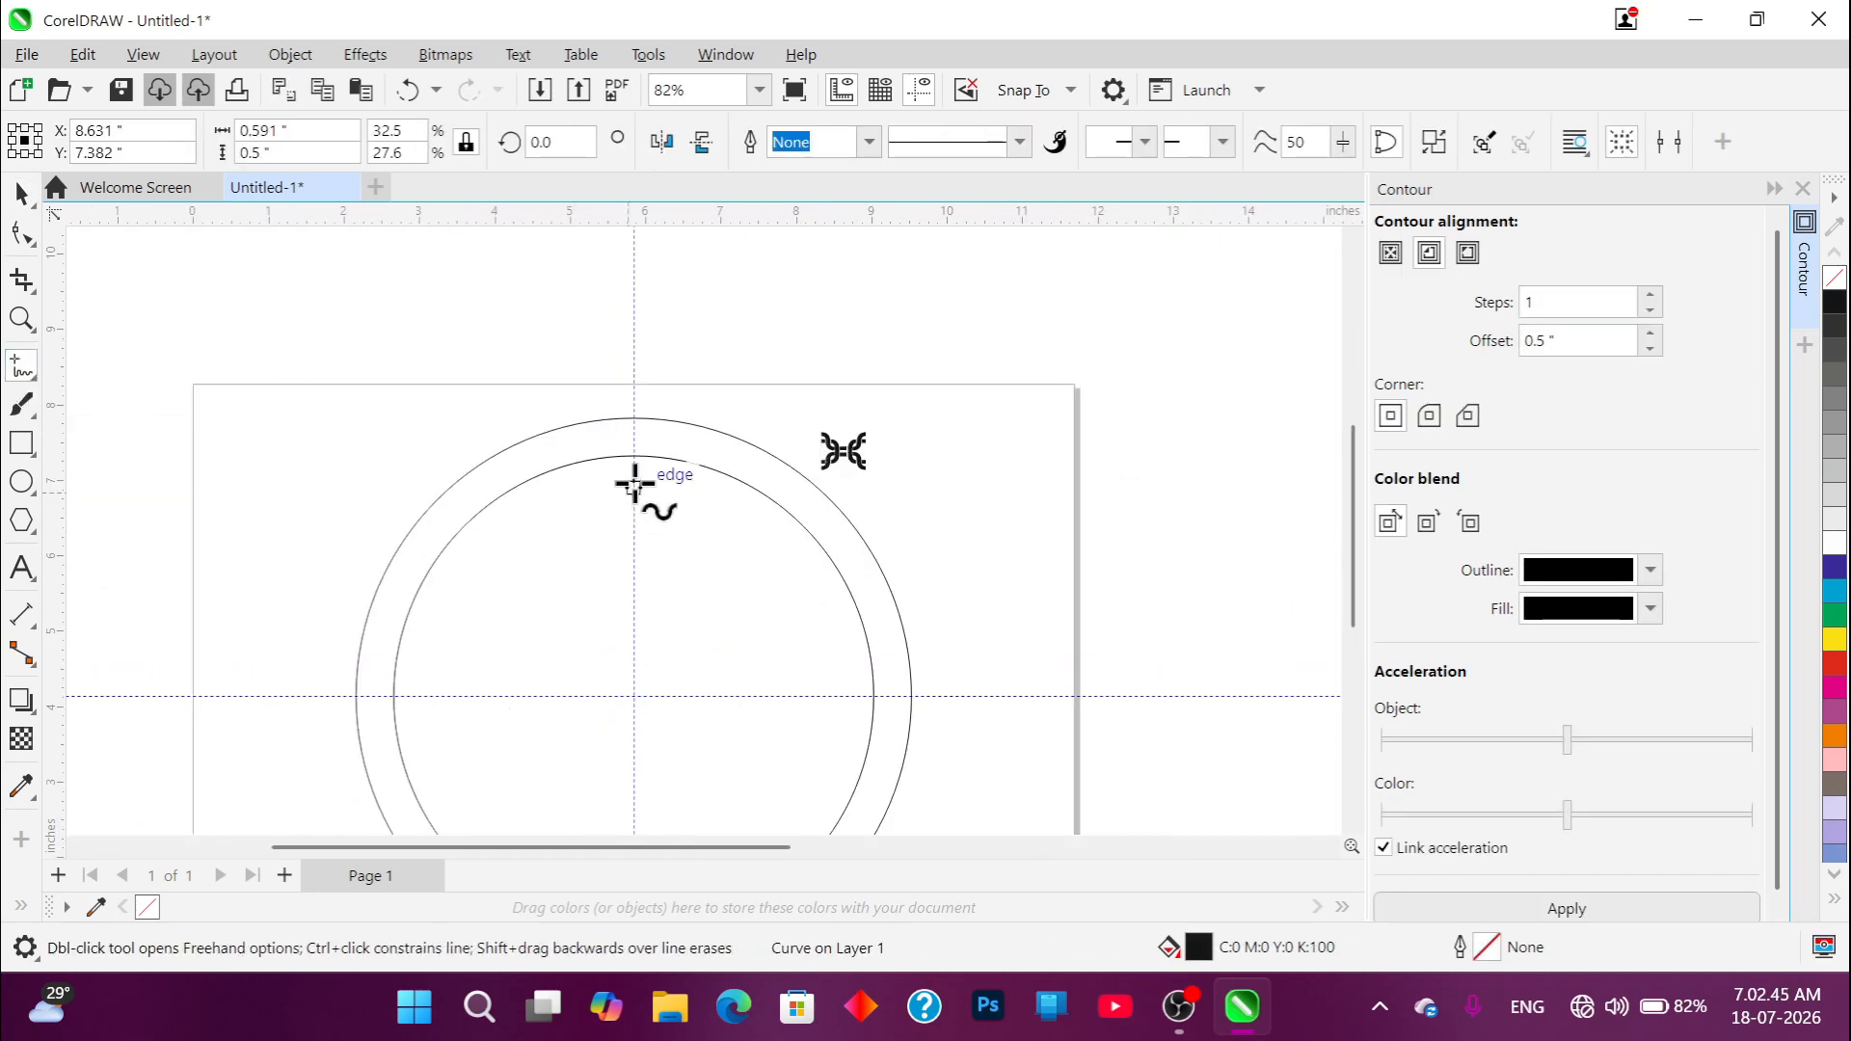
pyautogui.scroll(-2, 628, 488)
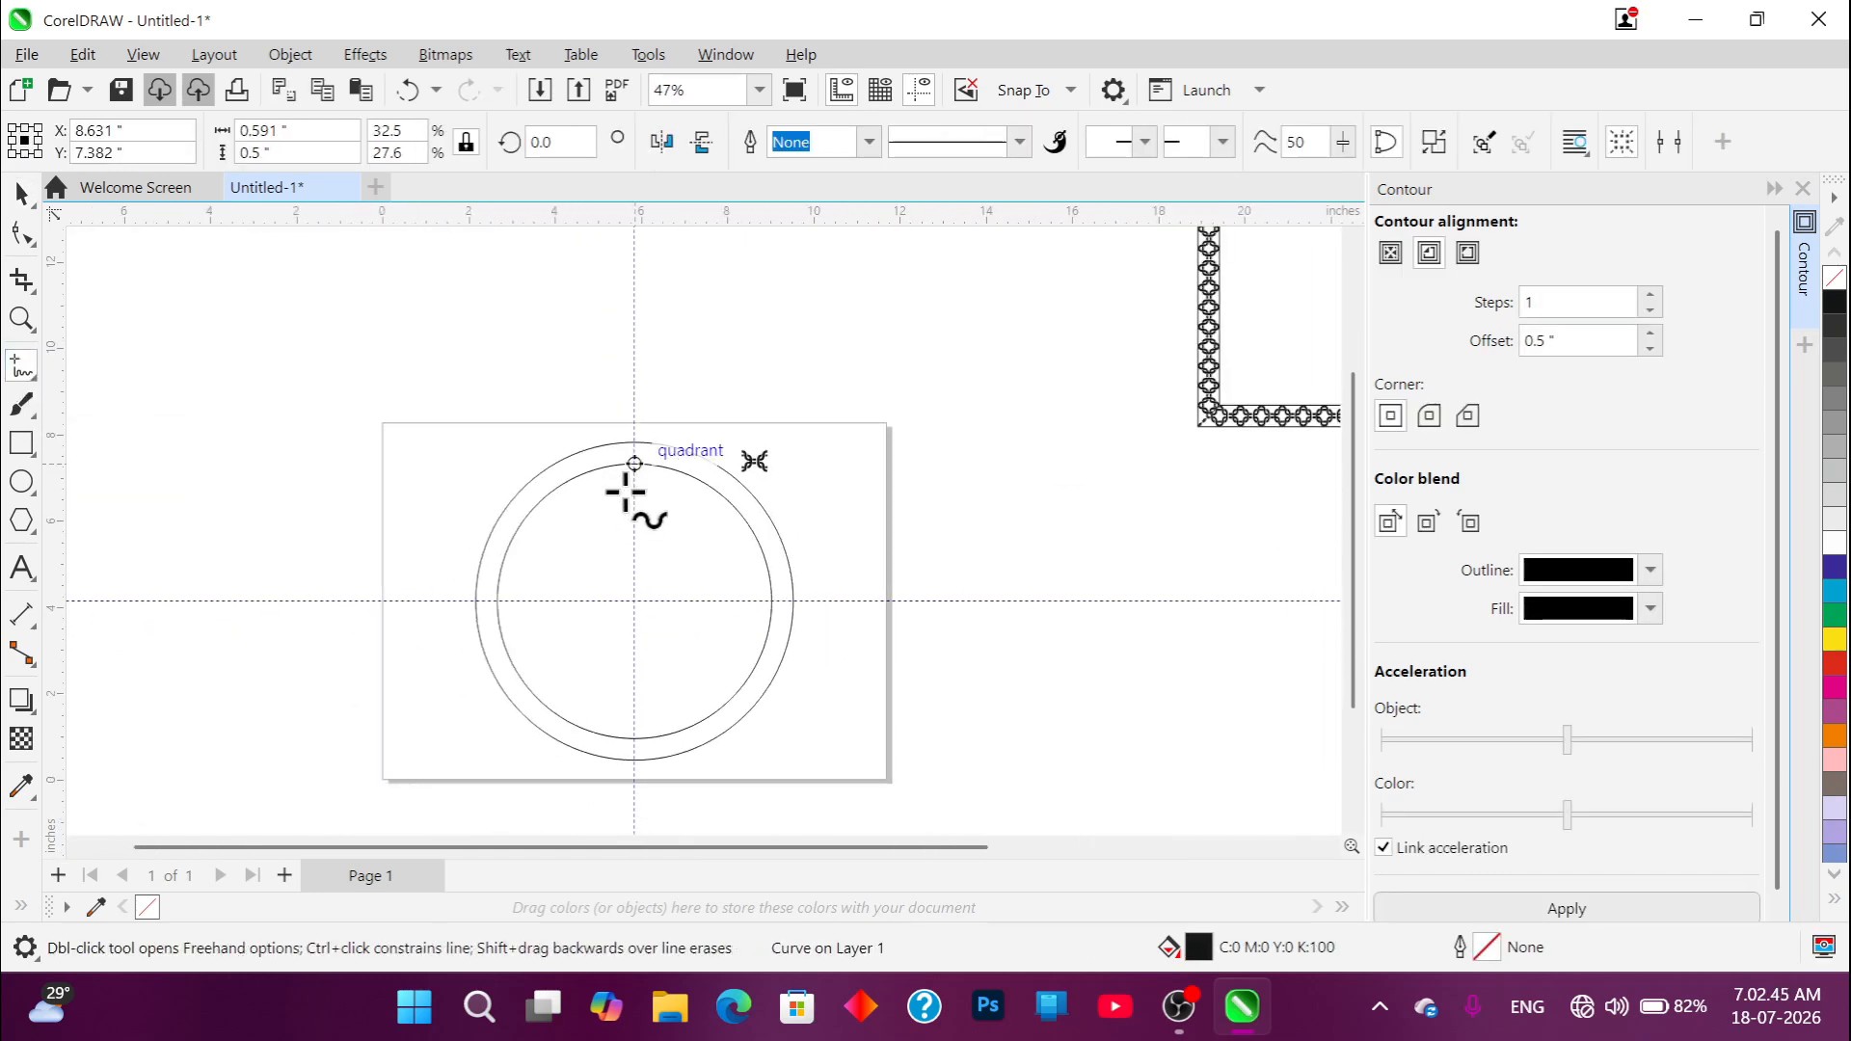
pyautogui.click(632, 428)
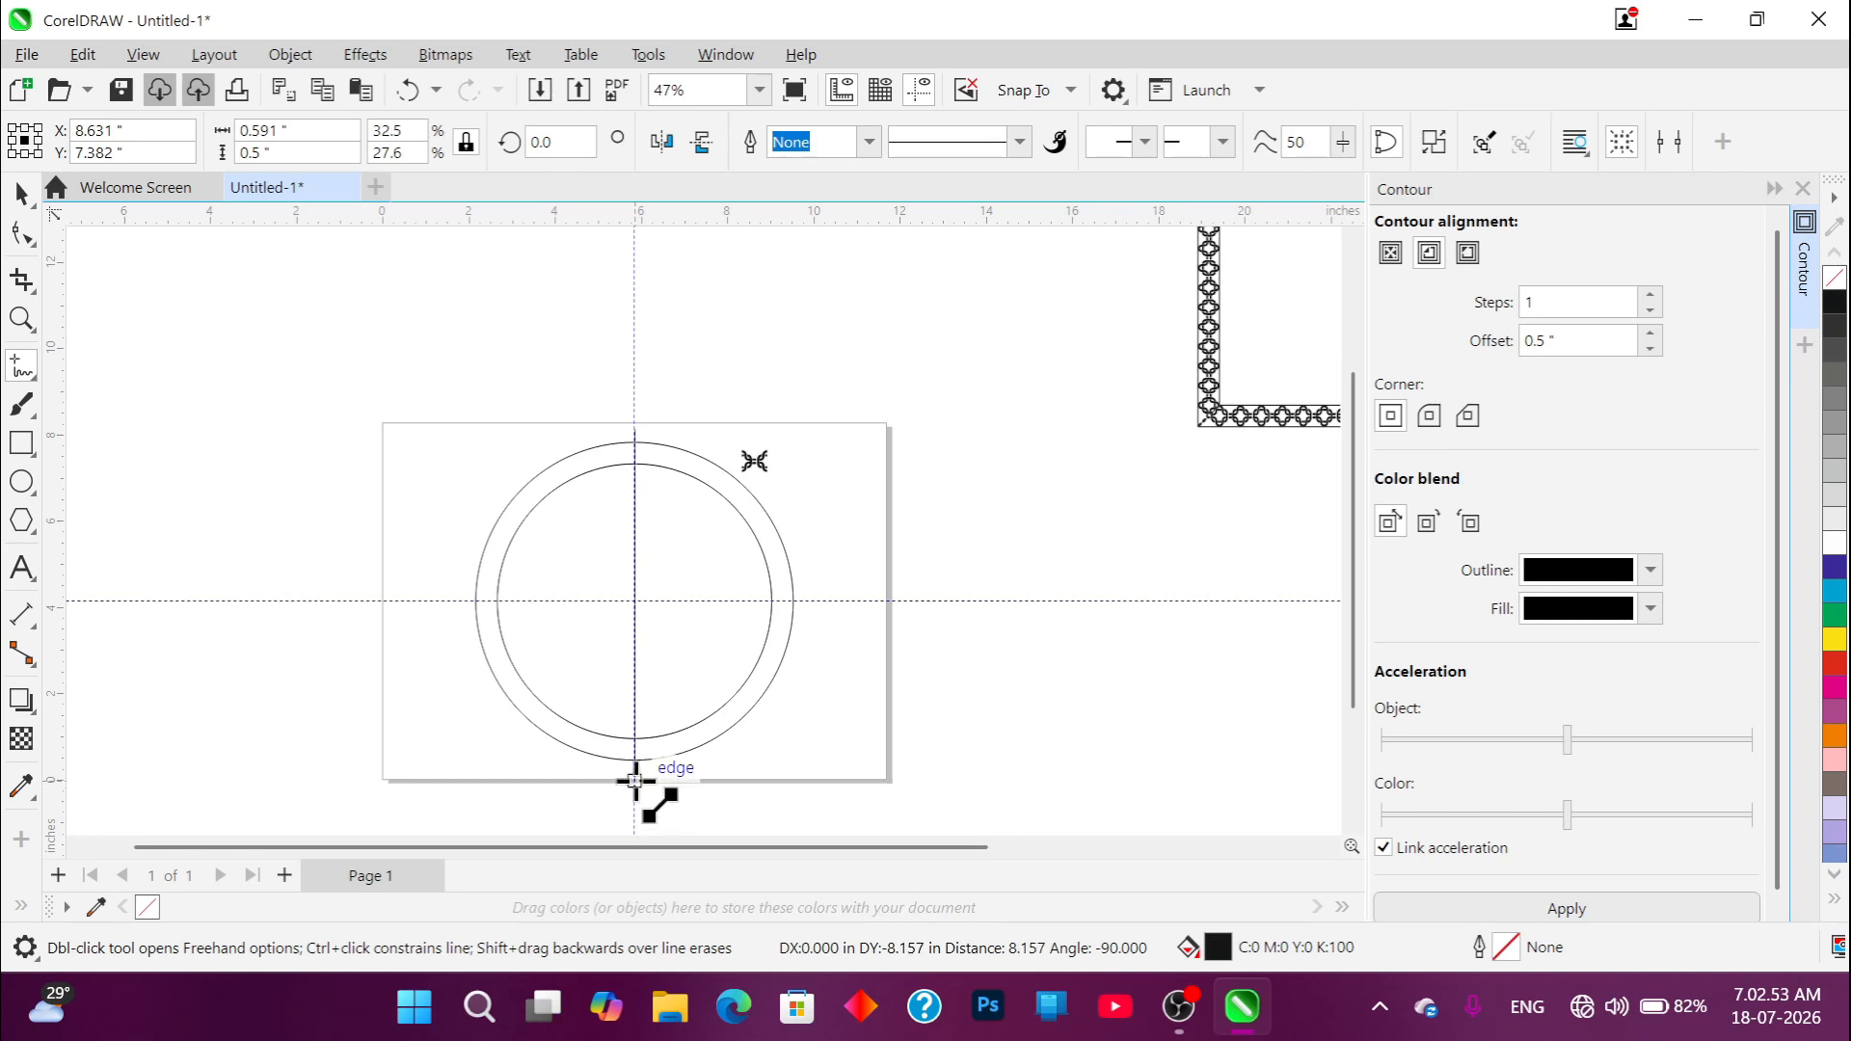
pyautogui.click(635, 779)
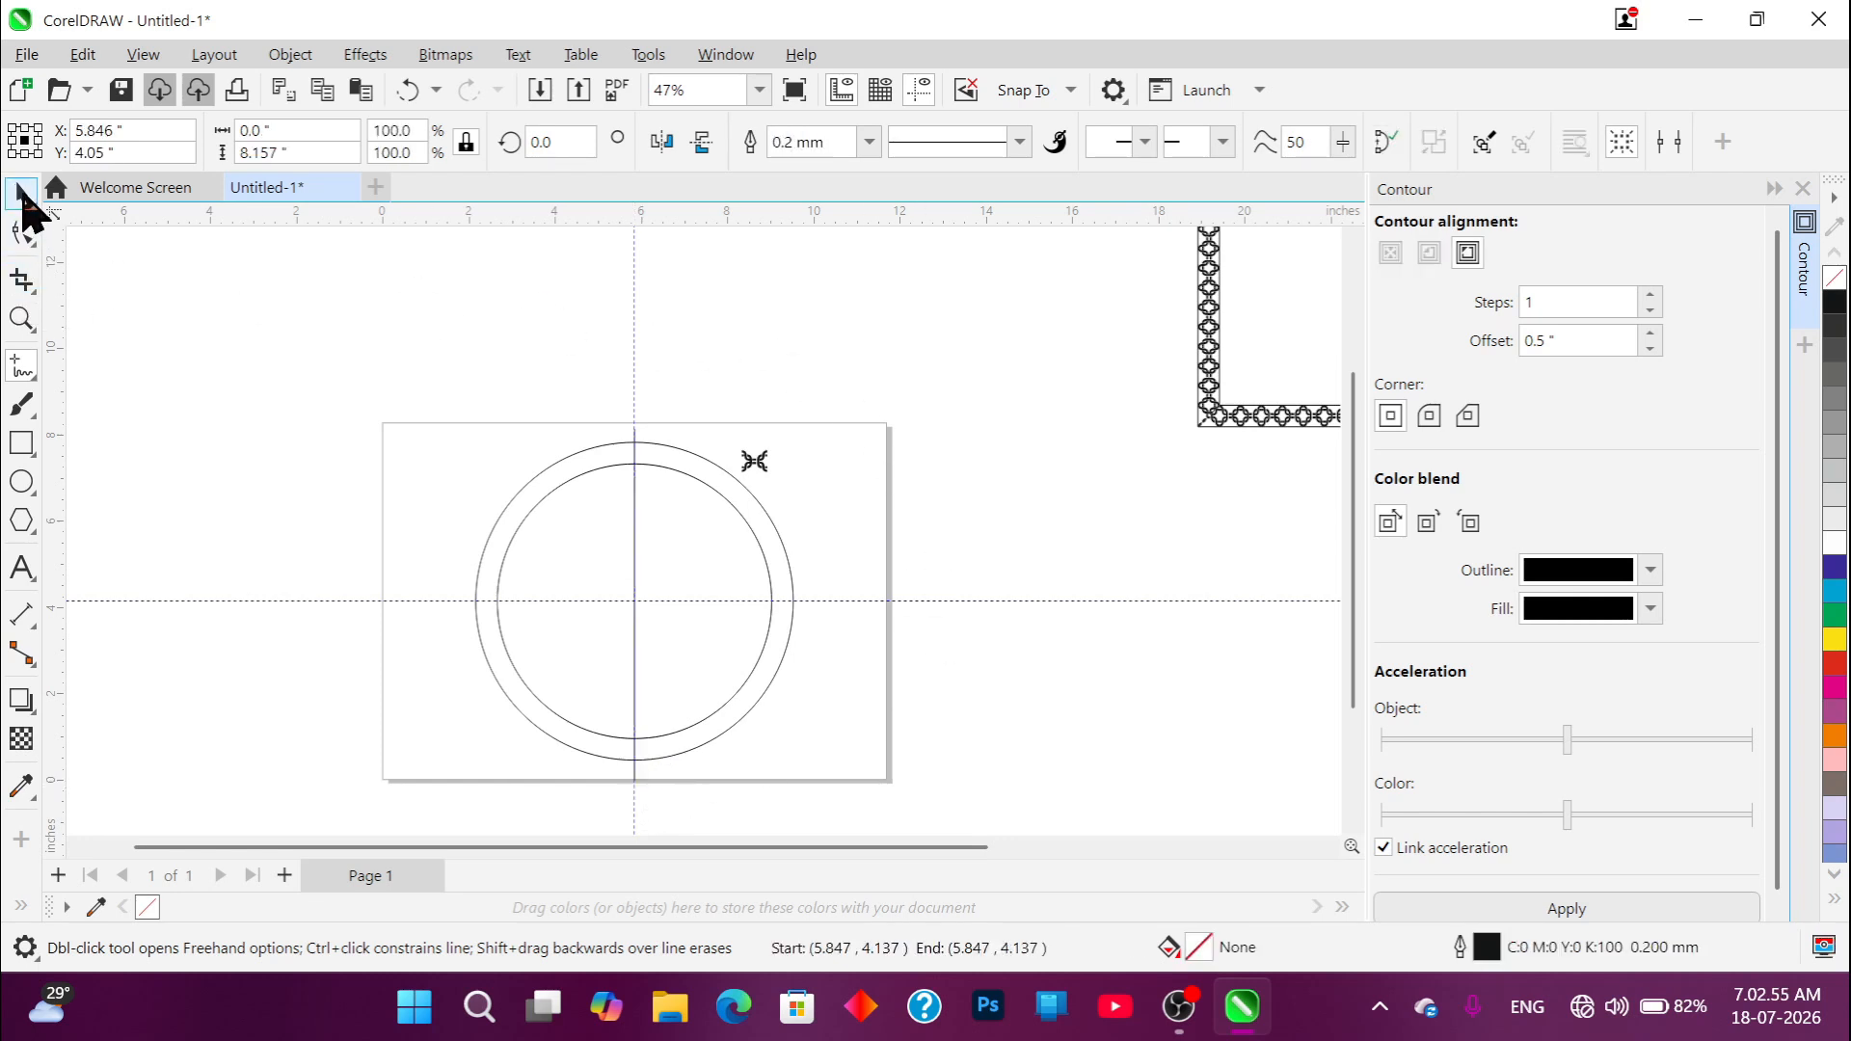
pyautogui.click(23, 196)
pyautogui.scroll(5, 588, 490)
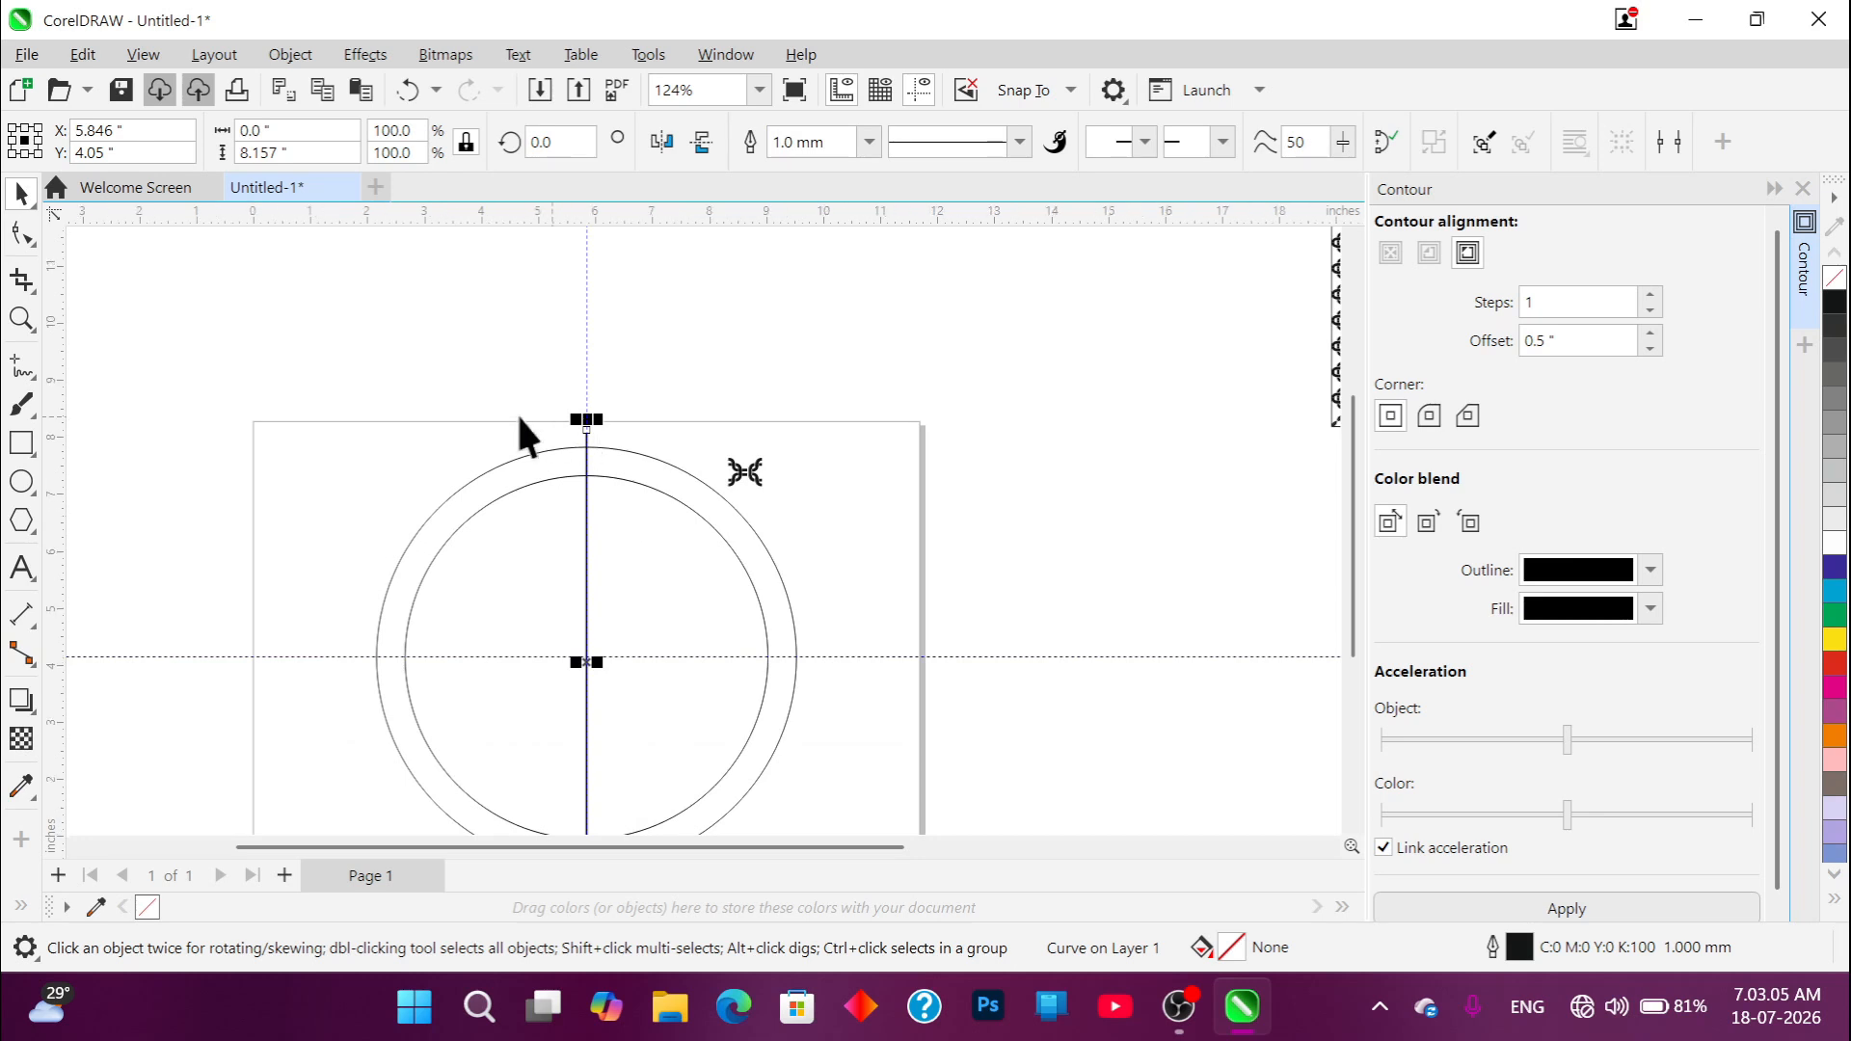
# Step: Create a copy of the vertical line rotated to 345 degrees about its midpoint
pyautogui.scroll(-2, 511, 424)
pyautogui.scroll(-1, 535, 409)
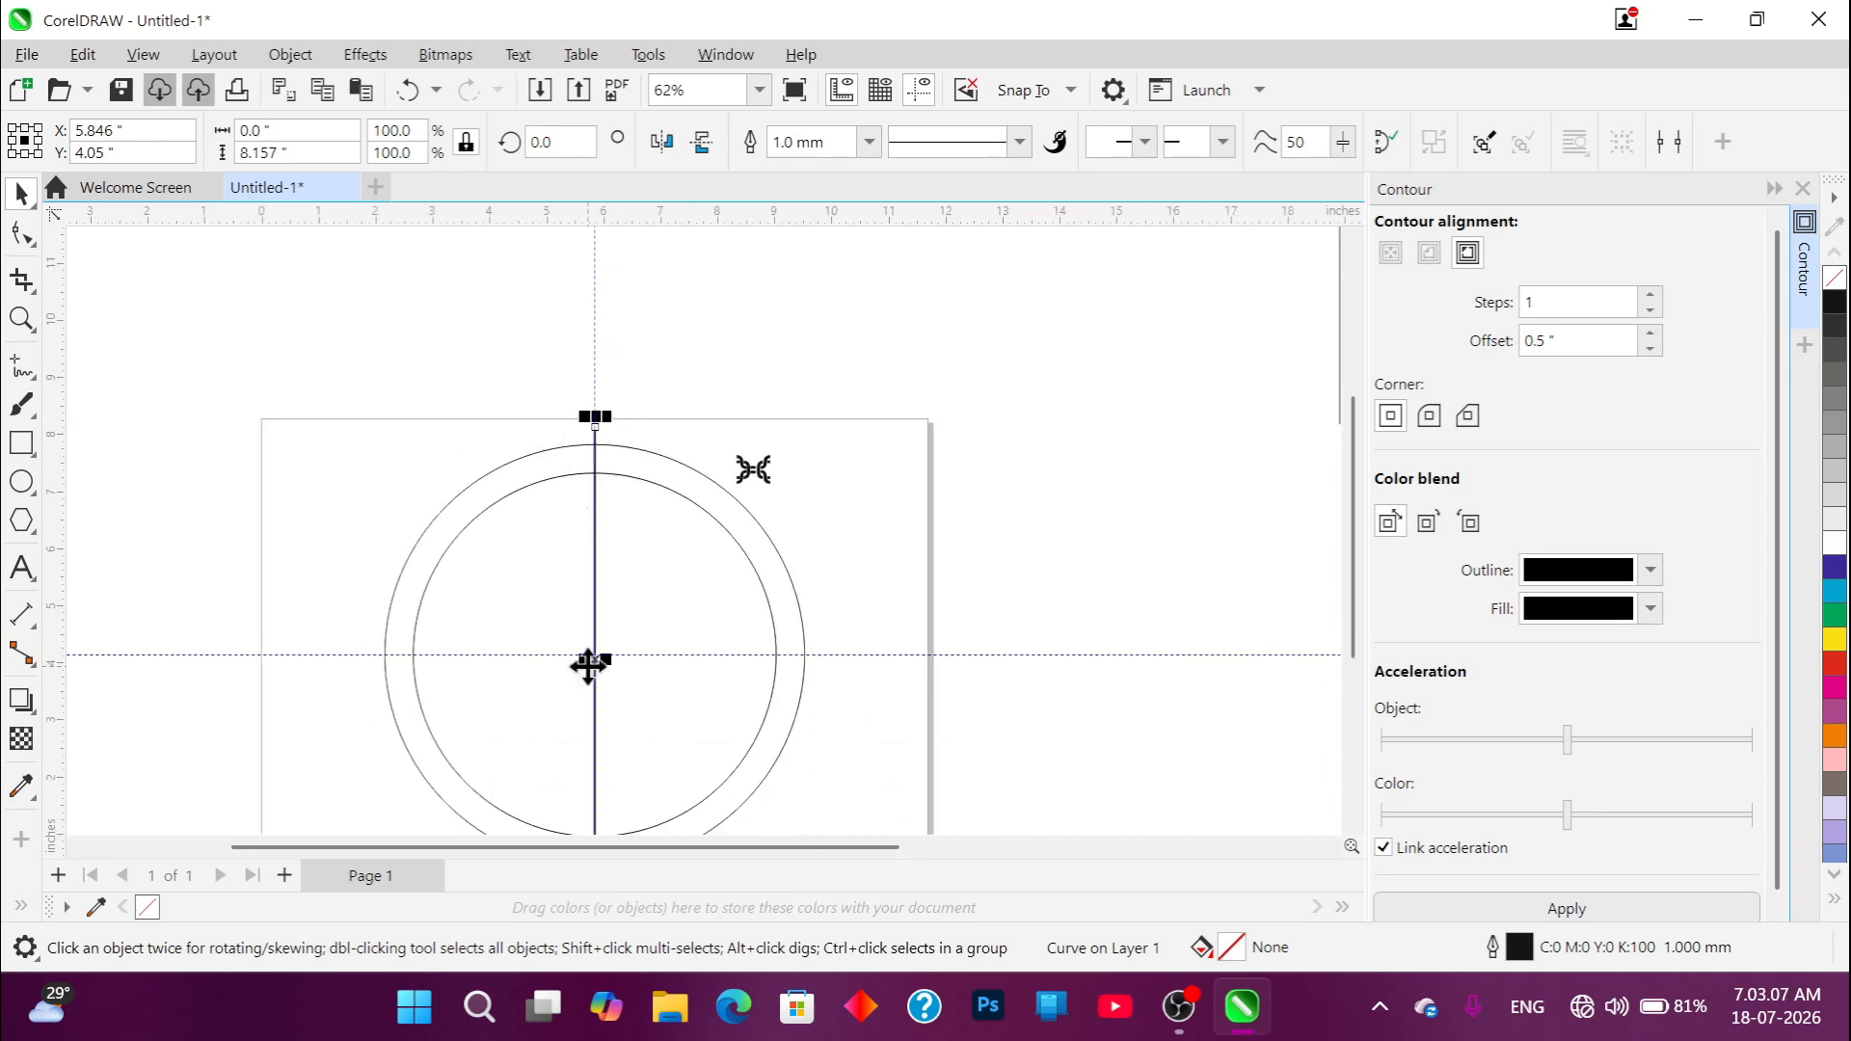
pyautogui.scroll(3, 586, 669)
pyautogui.scroll(1, 592, 674)
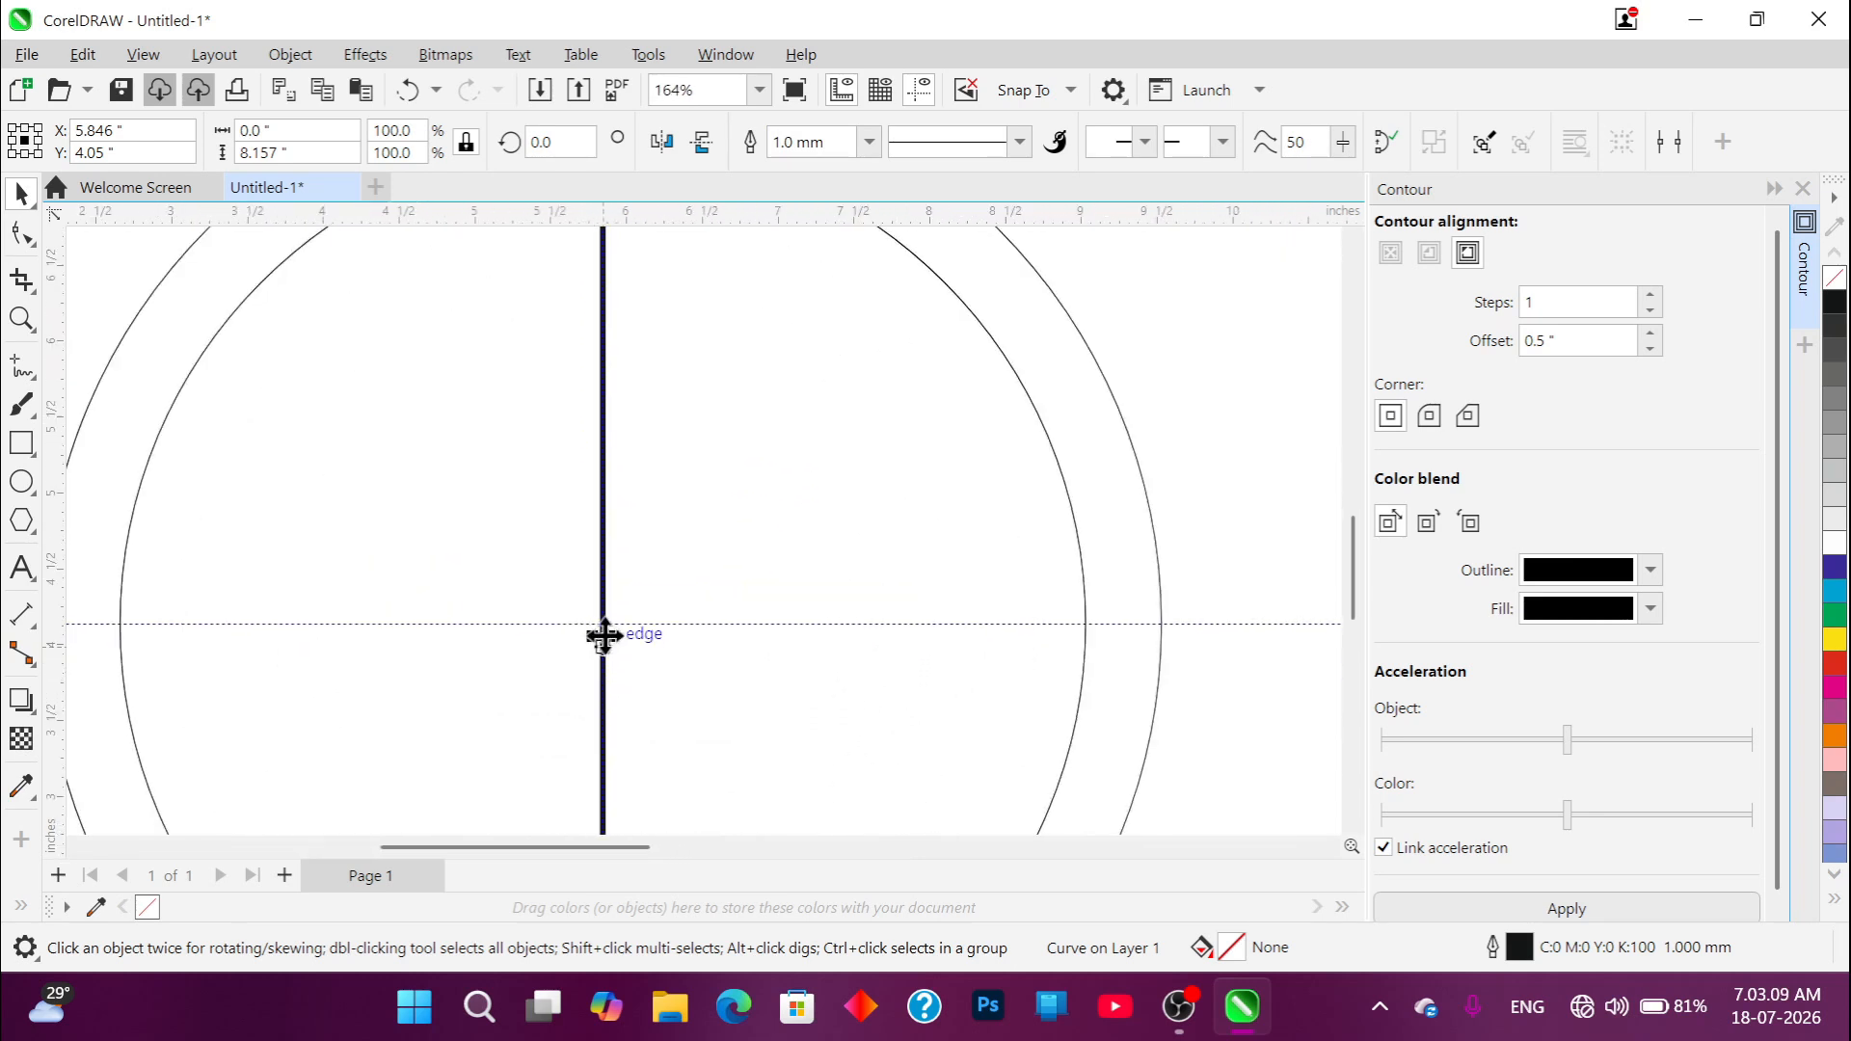
pyautogui.scroll(-3, 604, 682)
pyautogui.moveTo(604, 637); pyautogui.dragTo(675, 515)
pyautogui.scroll(2, 604, 517)
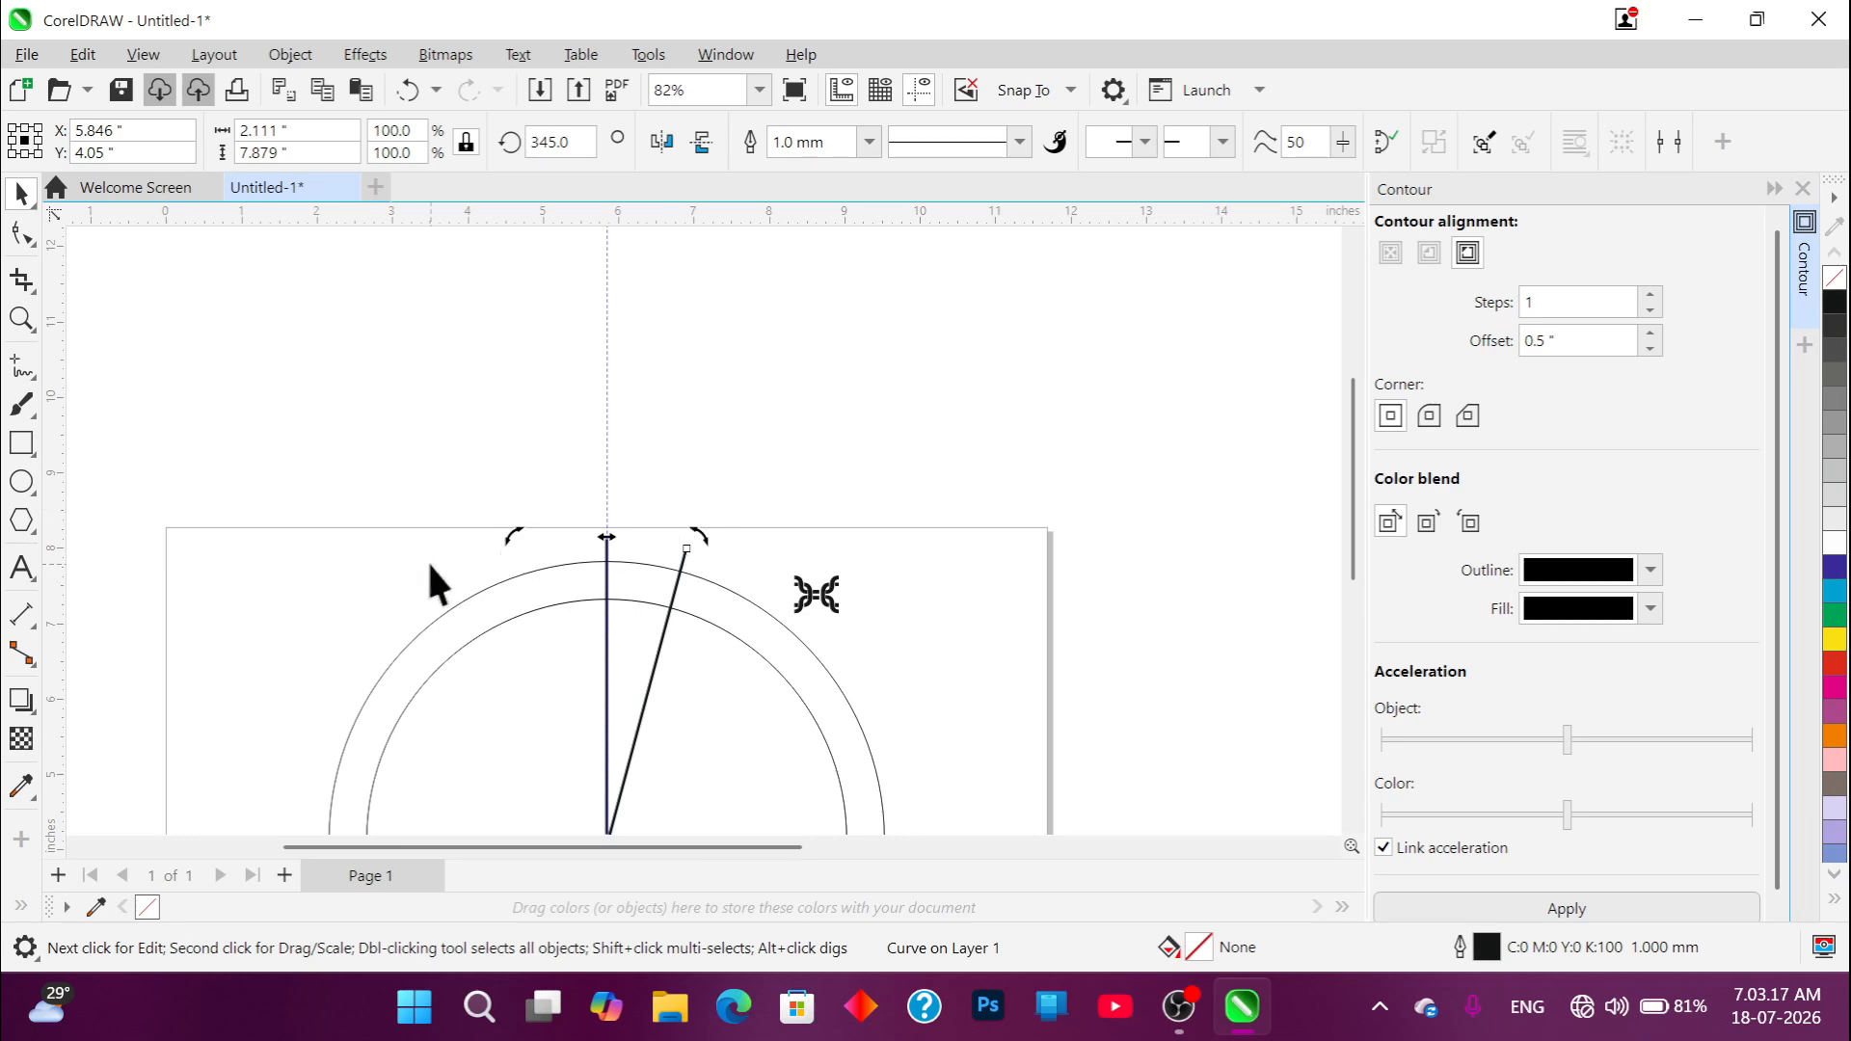
pyautogui.click(463, 378)
# Step: Smart Fill the ring segment enclosed by the two circles and the two lines with the blue-grey colour
pyautogui.scroll(3, 680, 636)
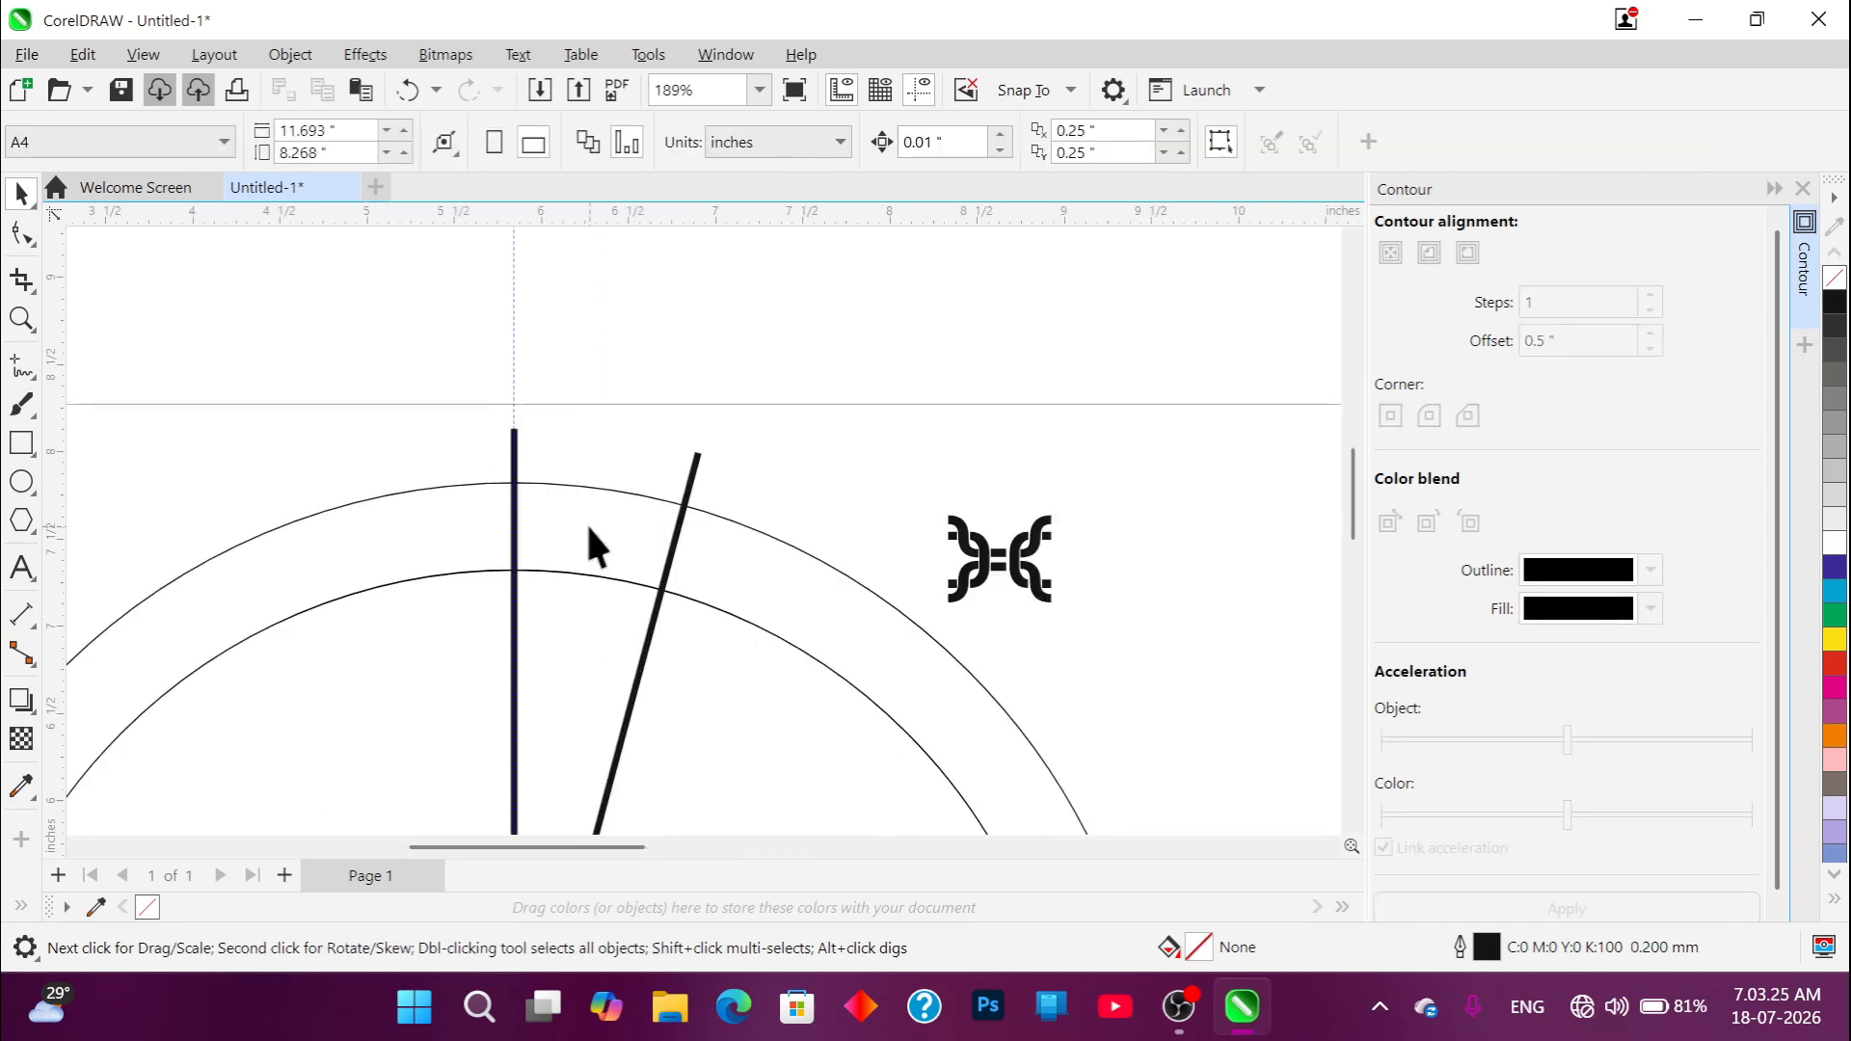
pyautogui.click(21, 906)
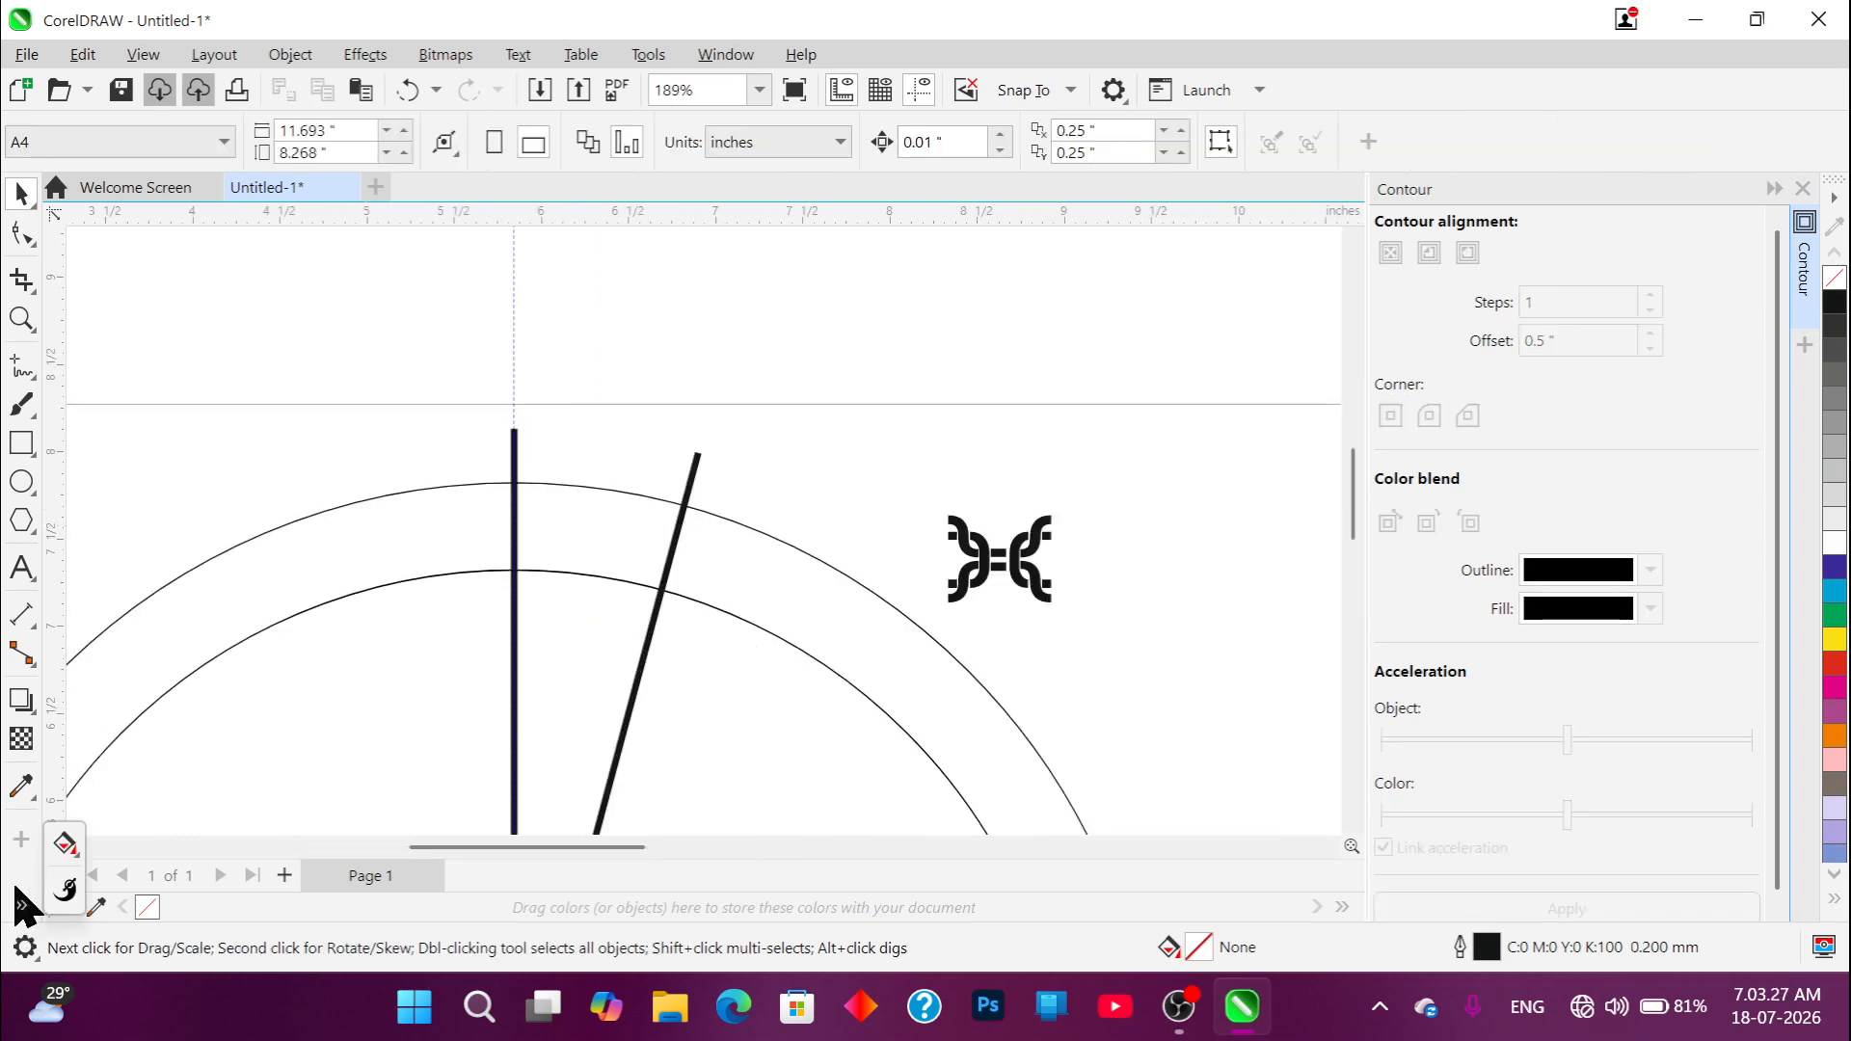
pyautogui.click(71, 852)
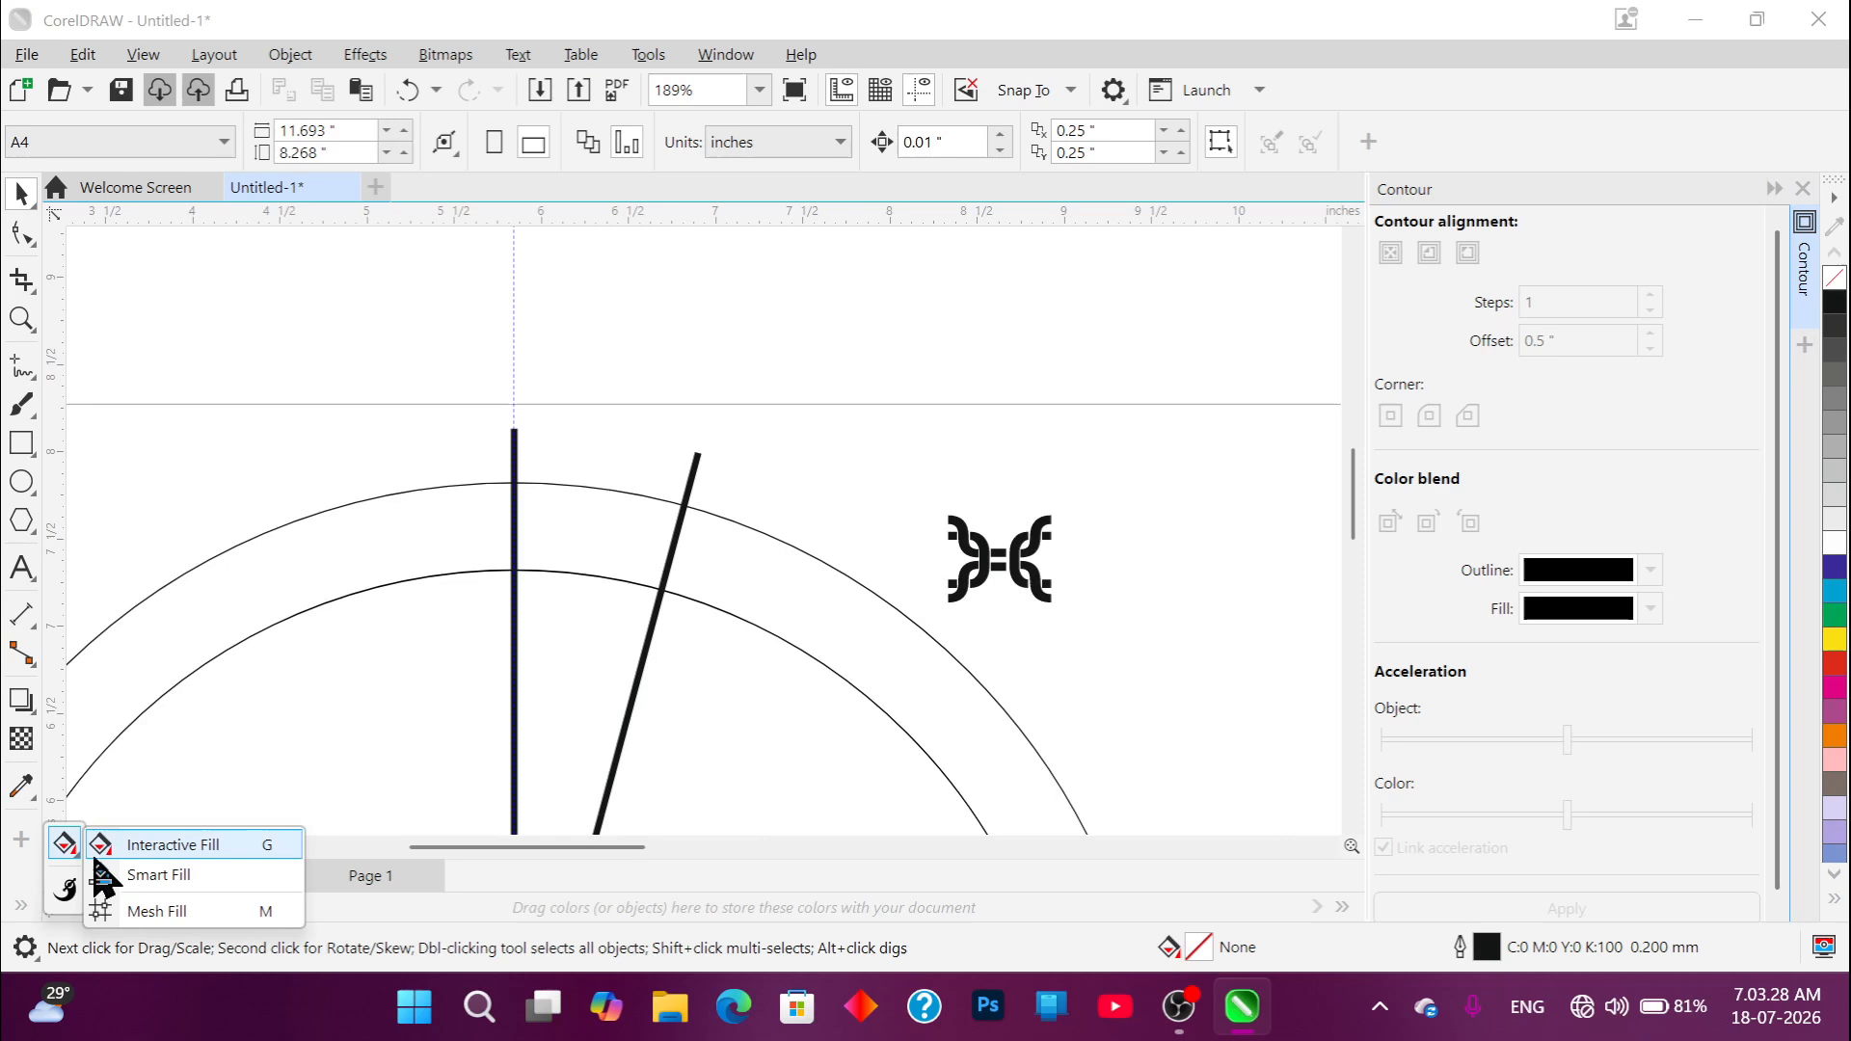
pyautogui.click(141, 879)
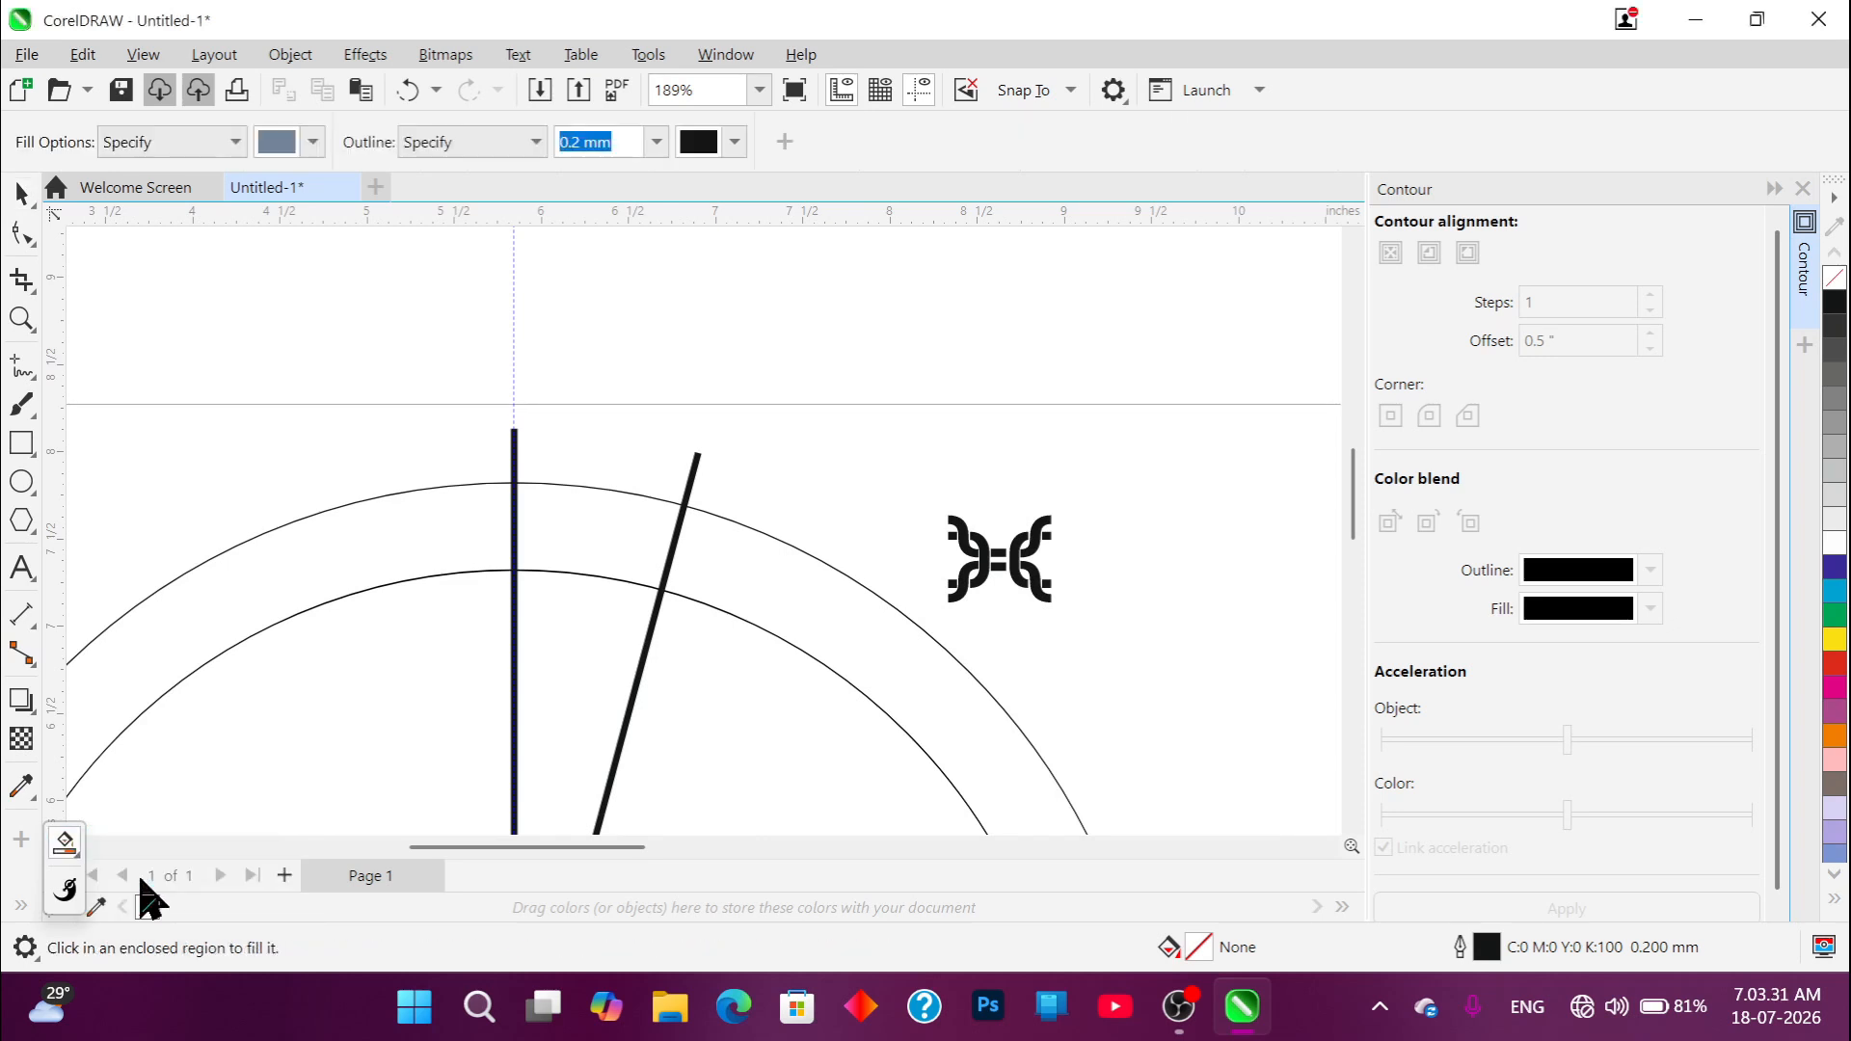
pyautogui.click(574, 519)
pyautogui.scroll(-2, 789, 617)
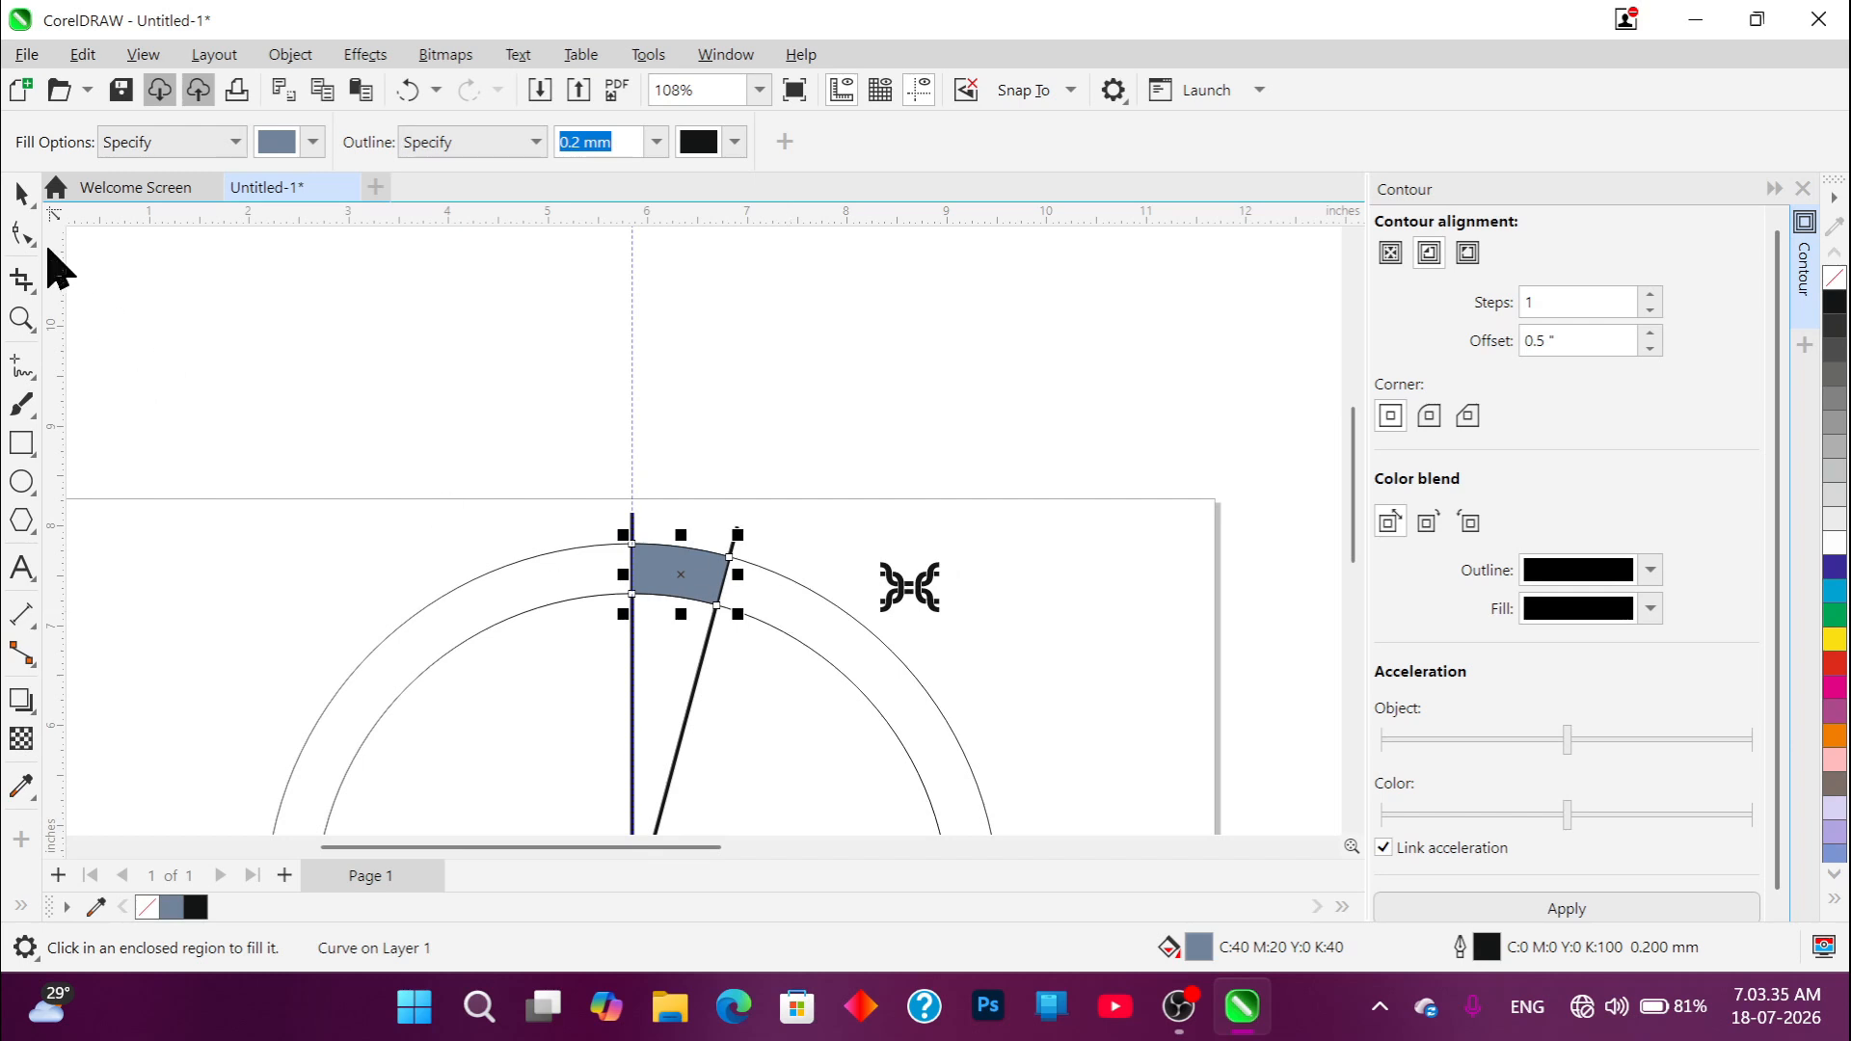
pyautogui.click(29, 191)
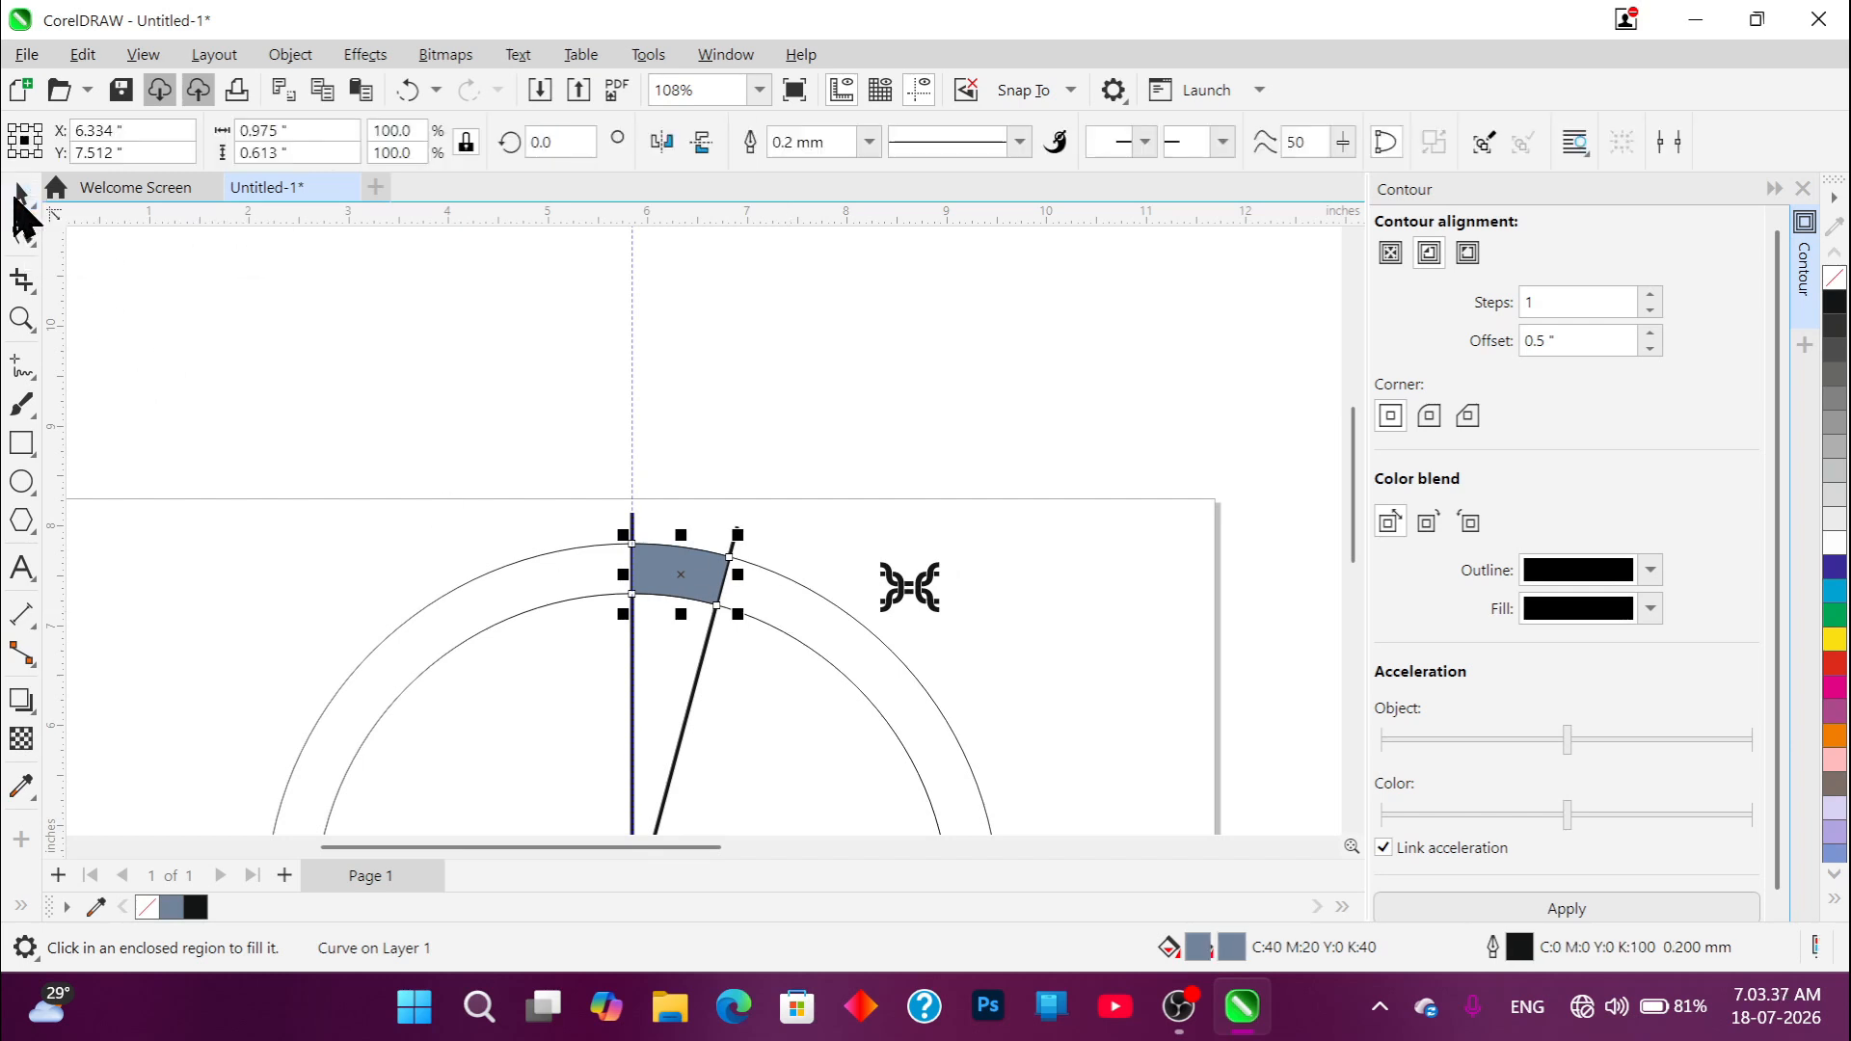
pyautogui.click(770, 577)
# Step: Move the chain motif slightly up and left, and envelope it to the shape of the filled ring segment
pyautogui.scroll(2, 816, 598)
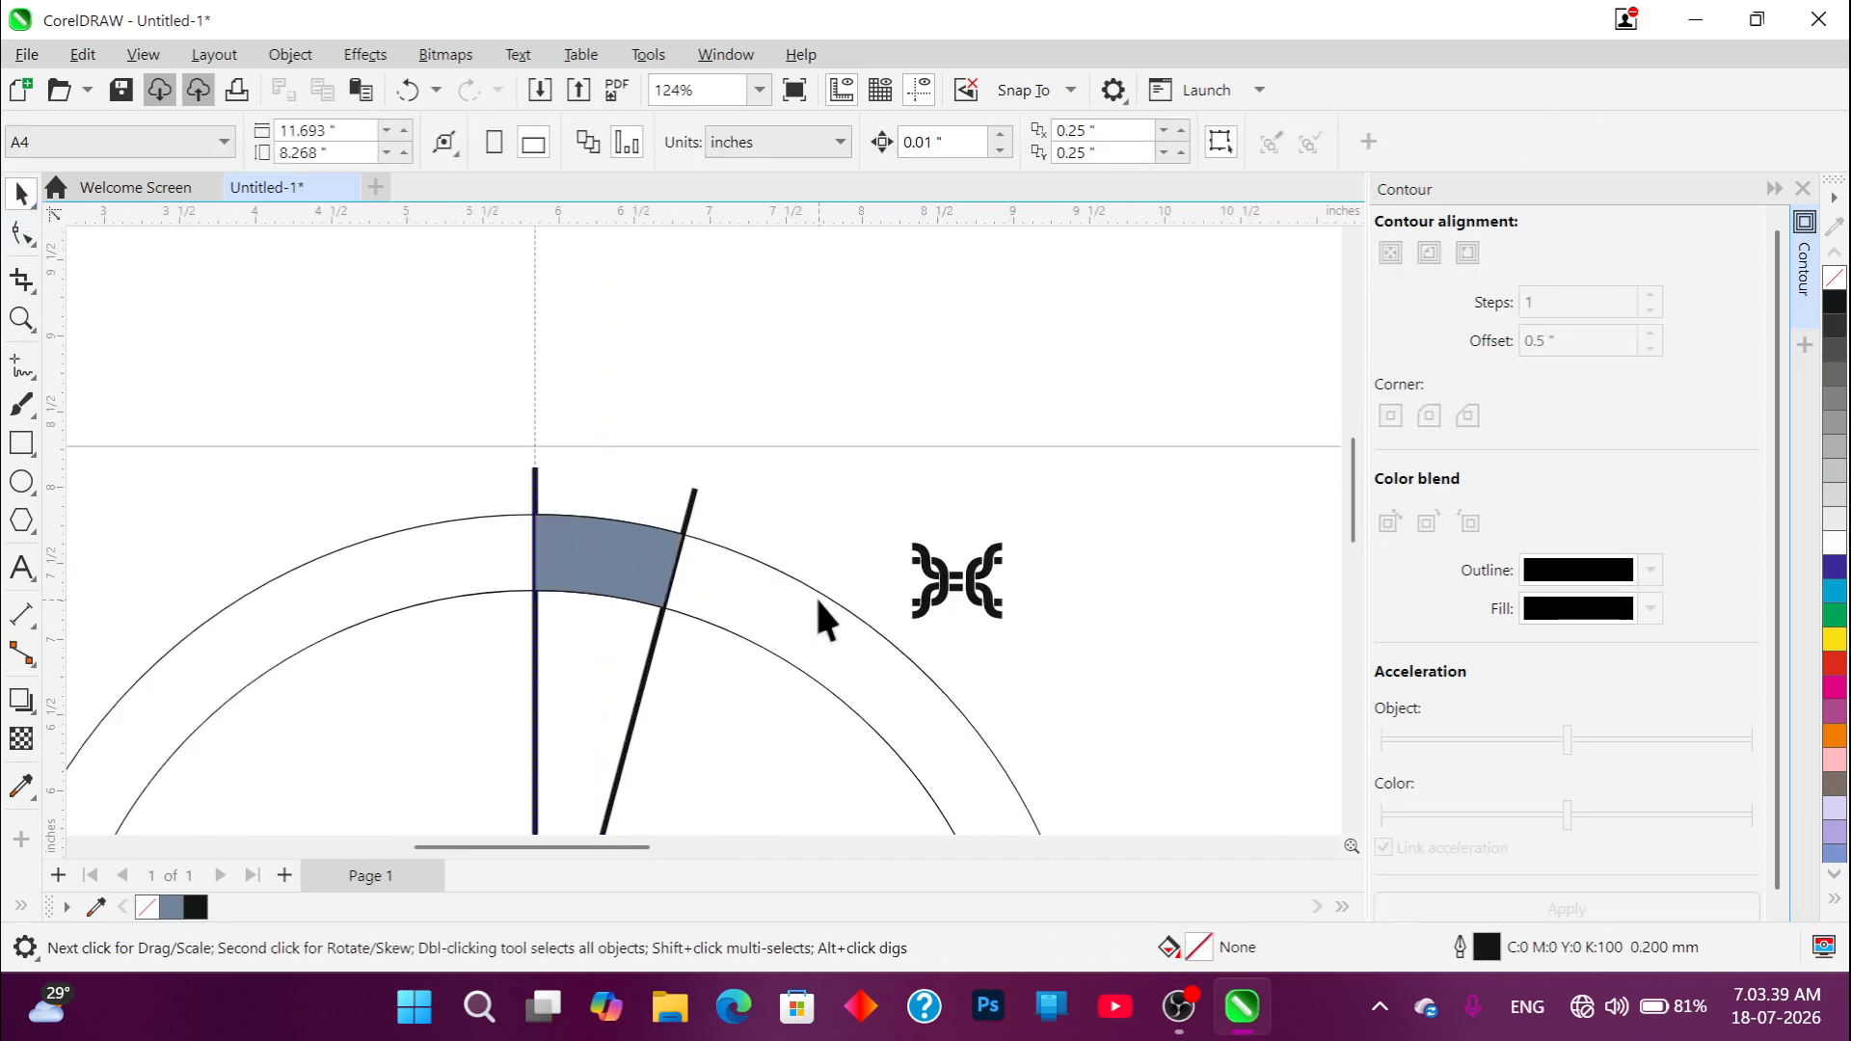
pyautogui.scroll(-1, 504, 483)
pyautogui.scroll(2, 640, 611)
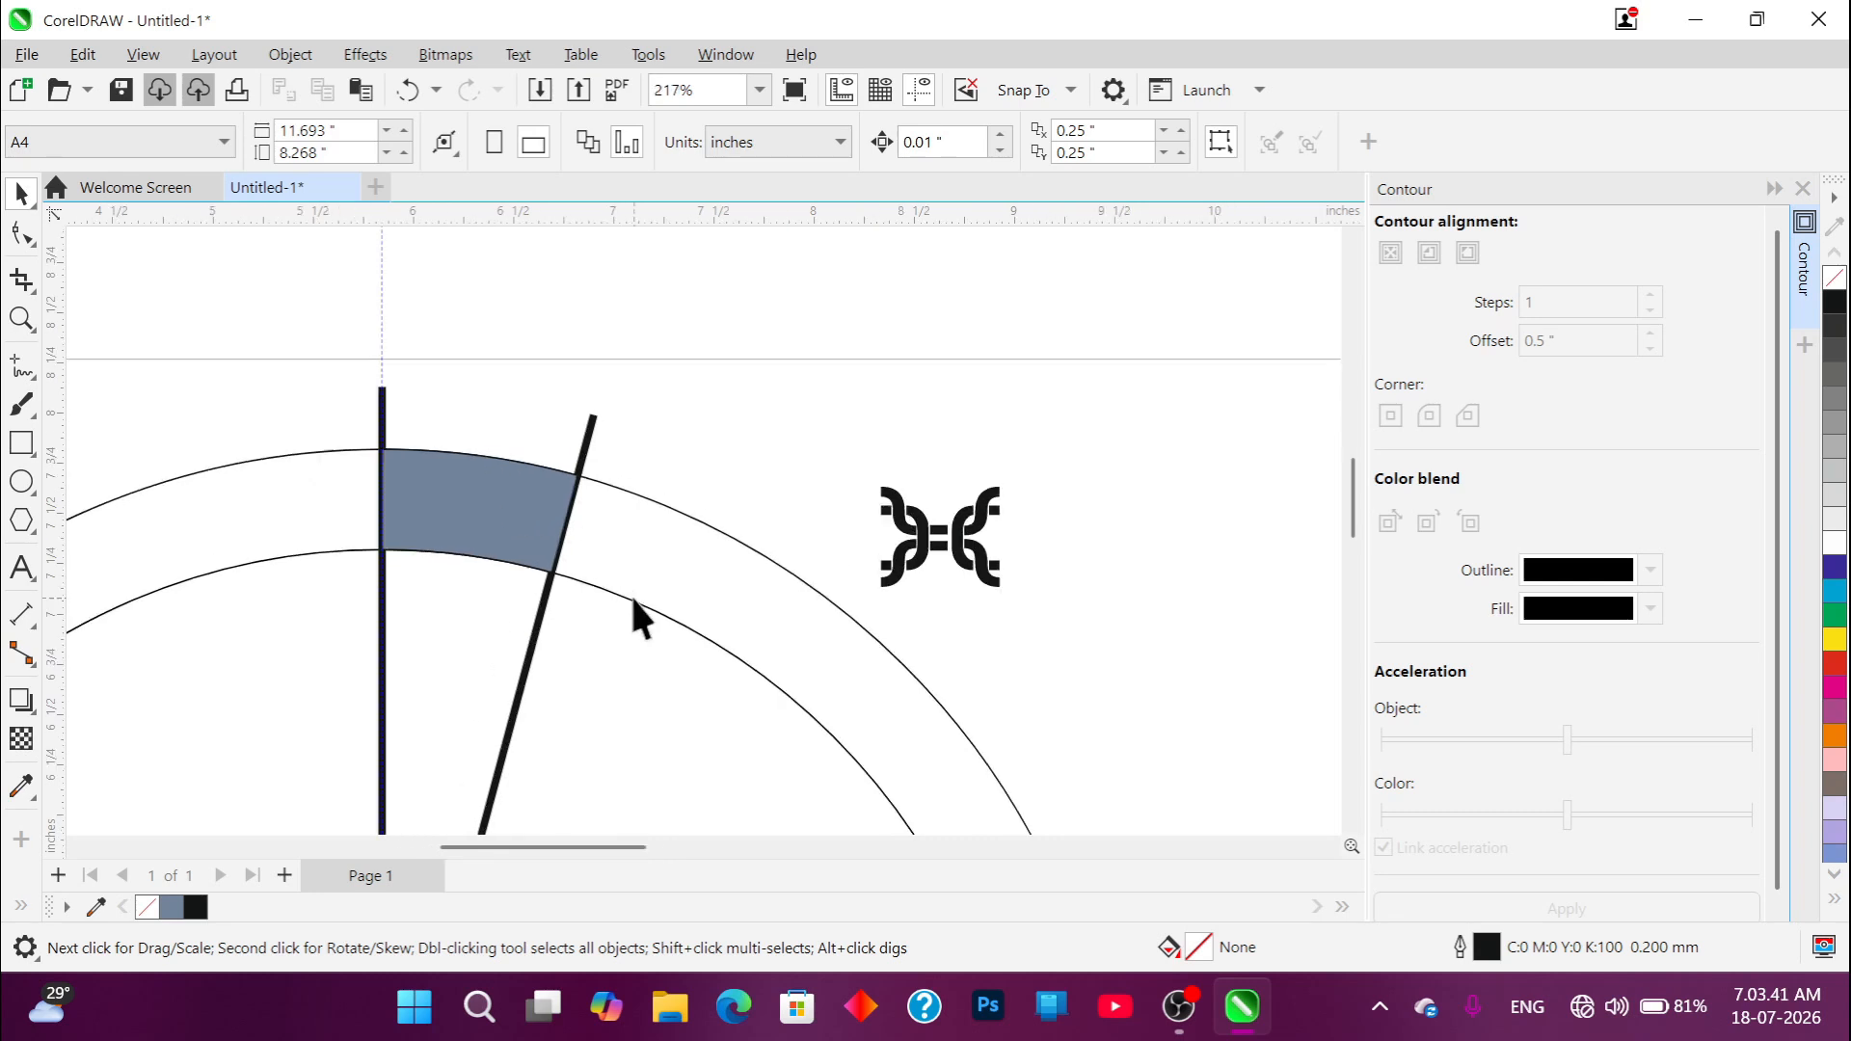
pyautogui.moveTo(928, 537); pyautogui.dragTo(857, 455)
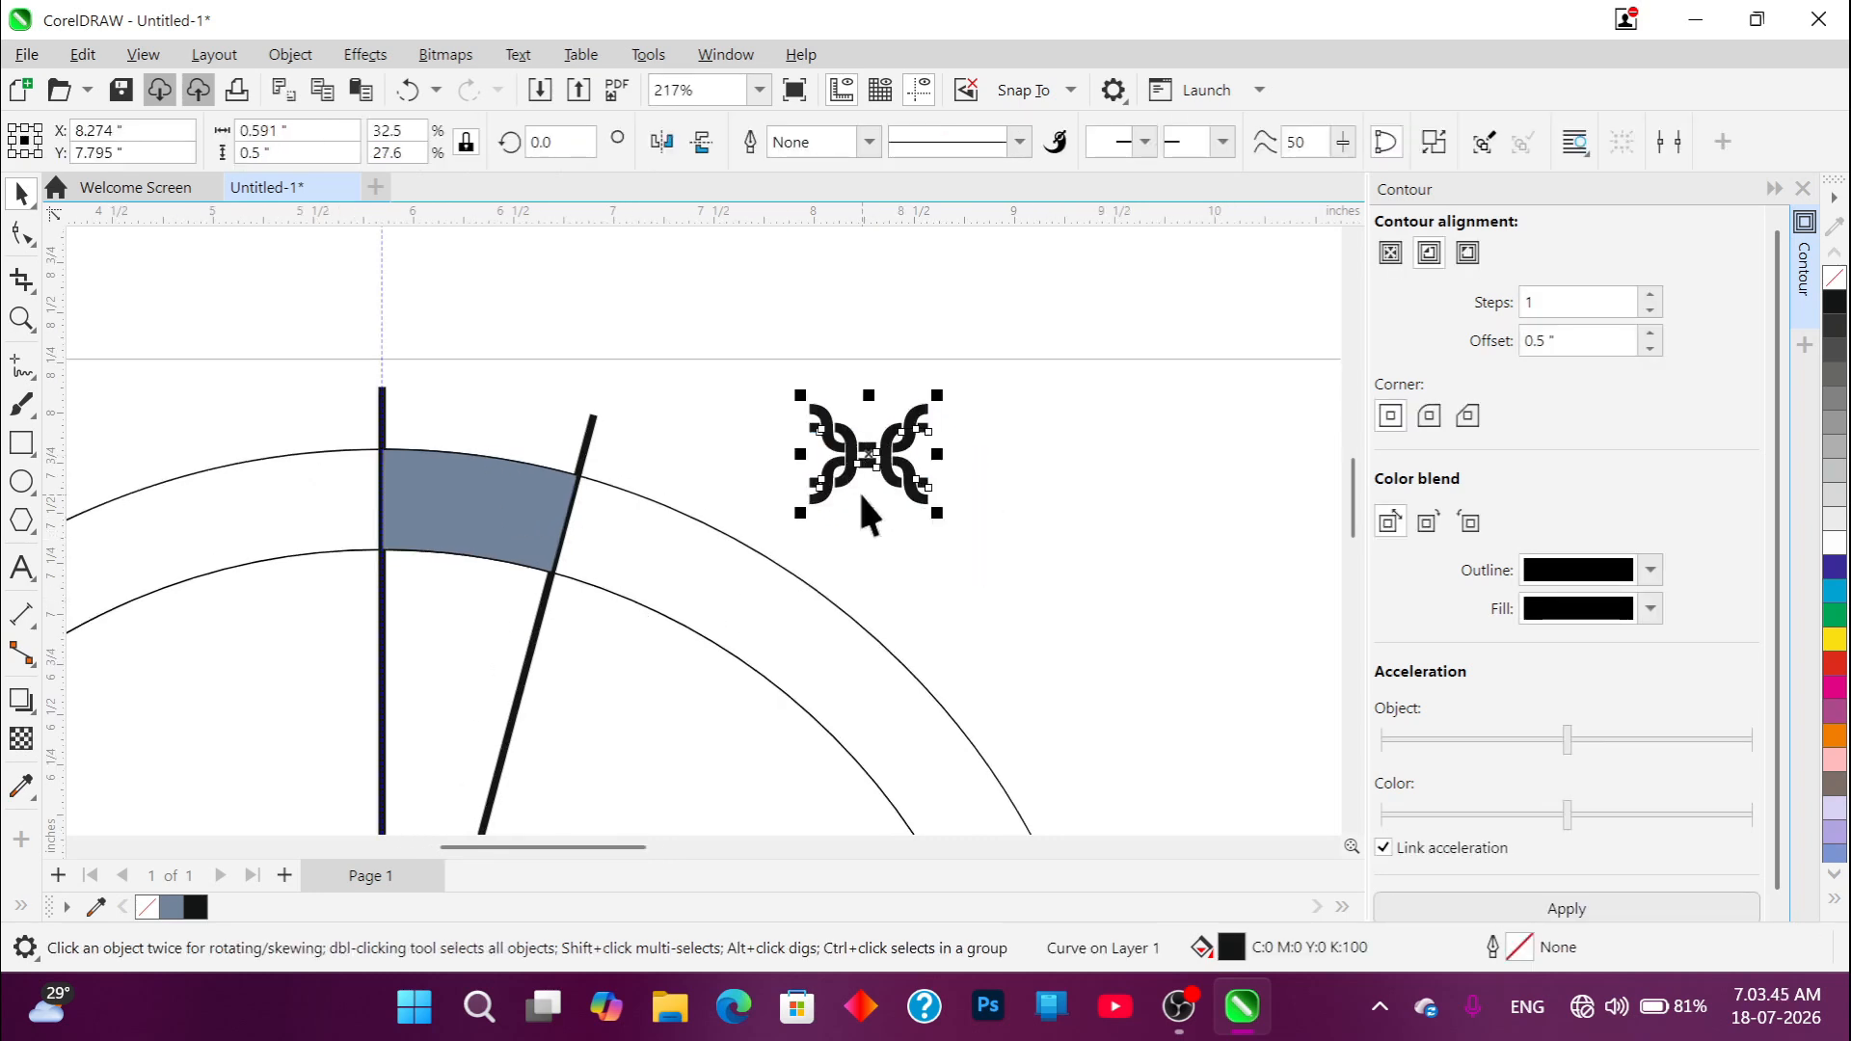
pyautogui.click(32, 709)
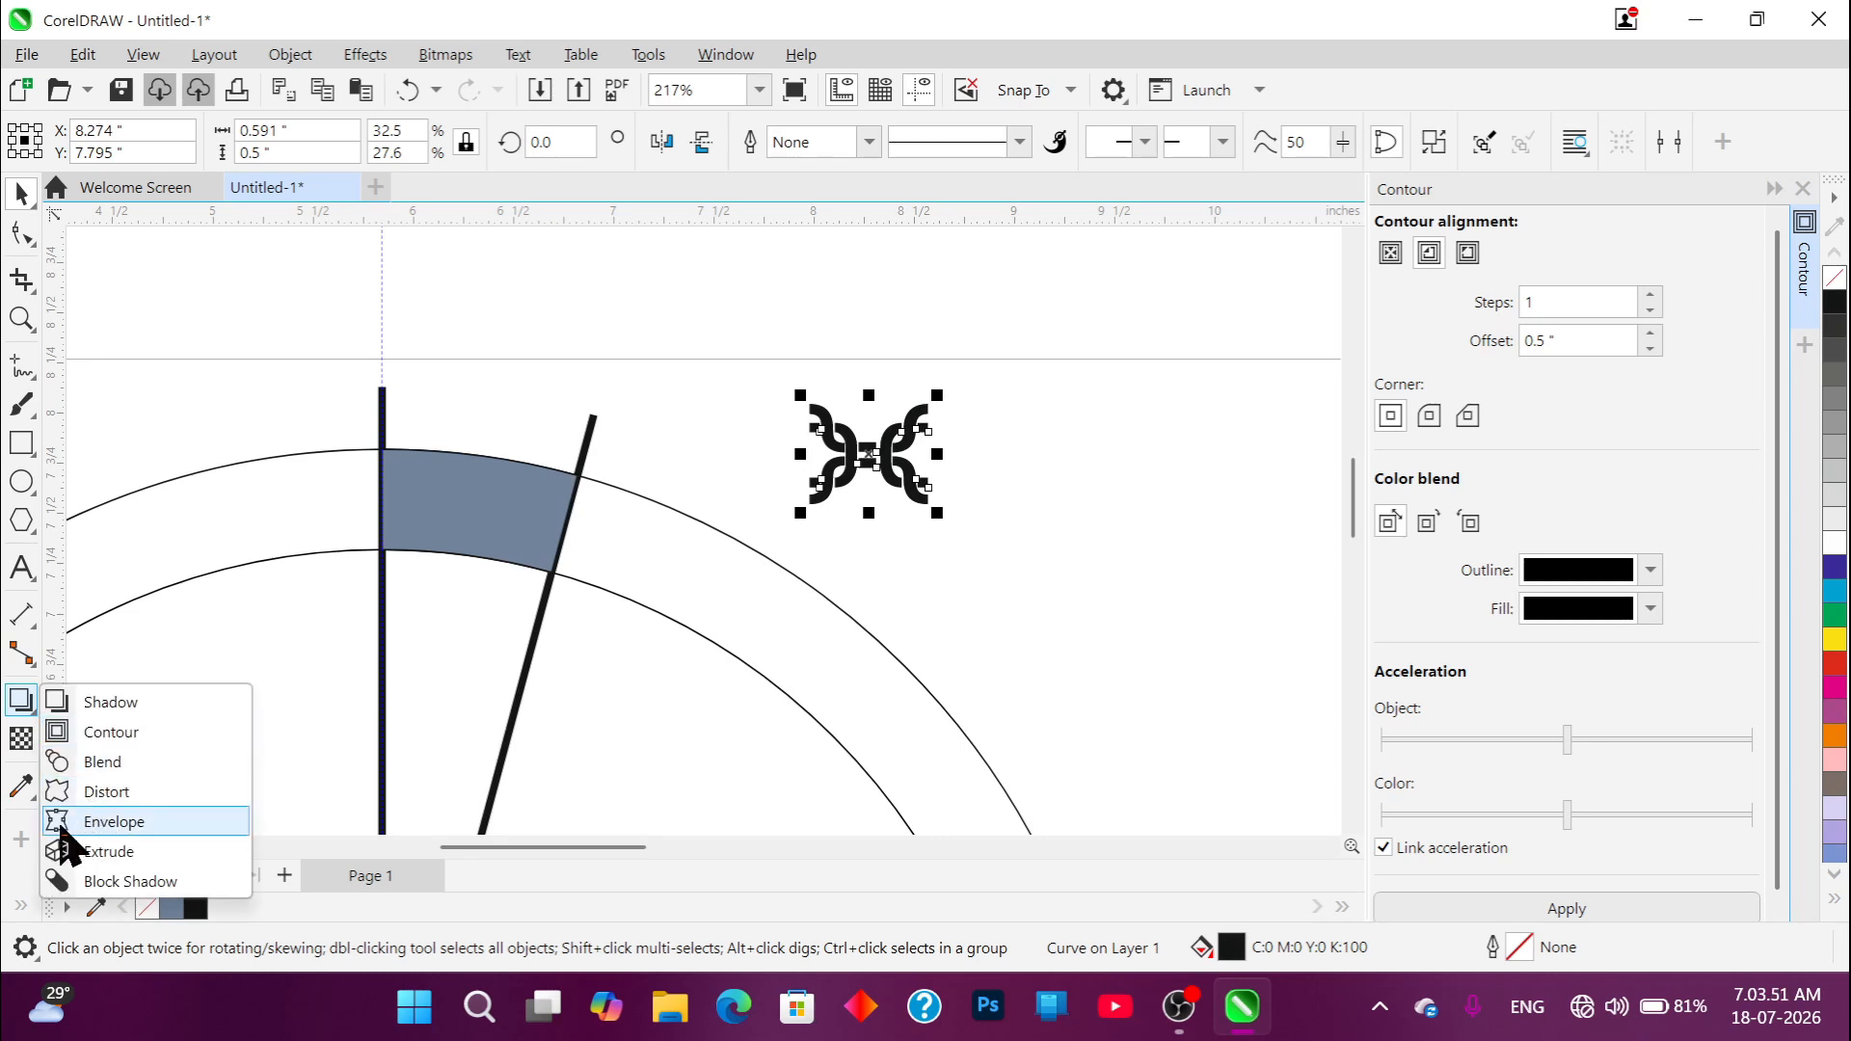
pyautogui.click(95, 825)
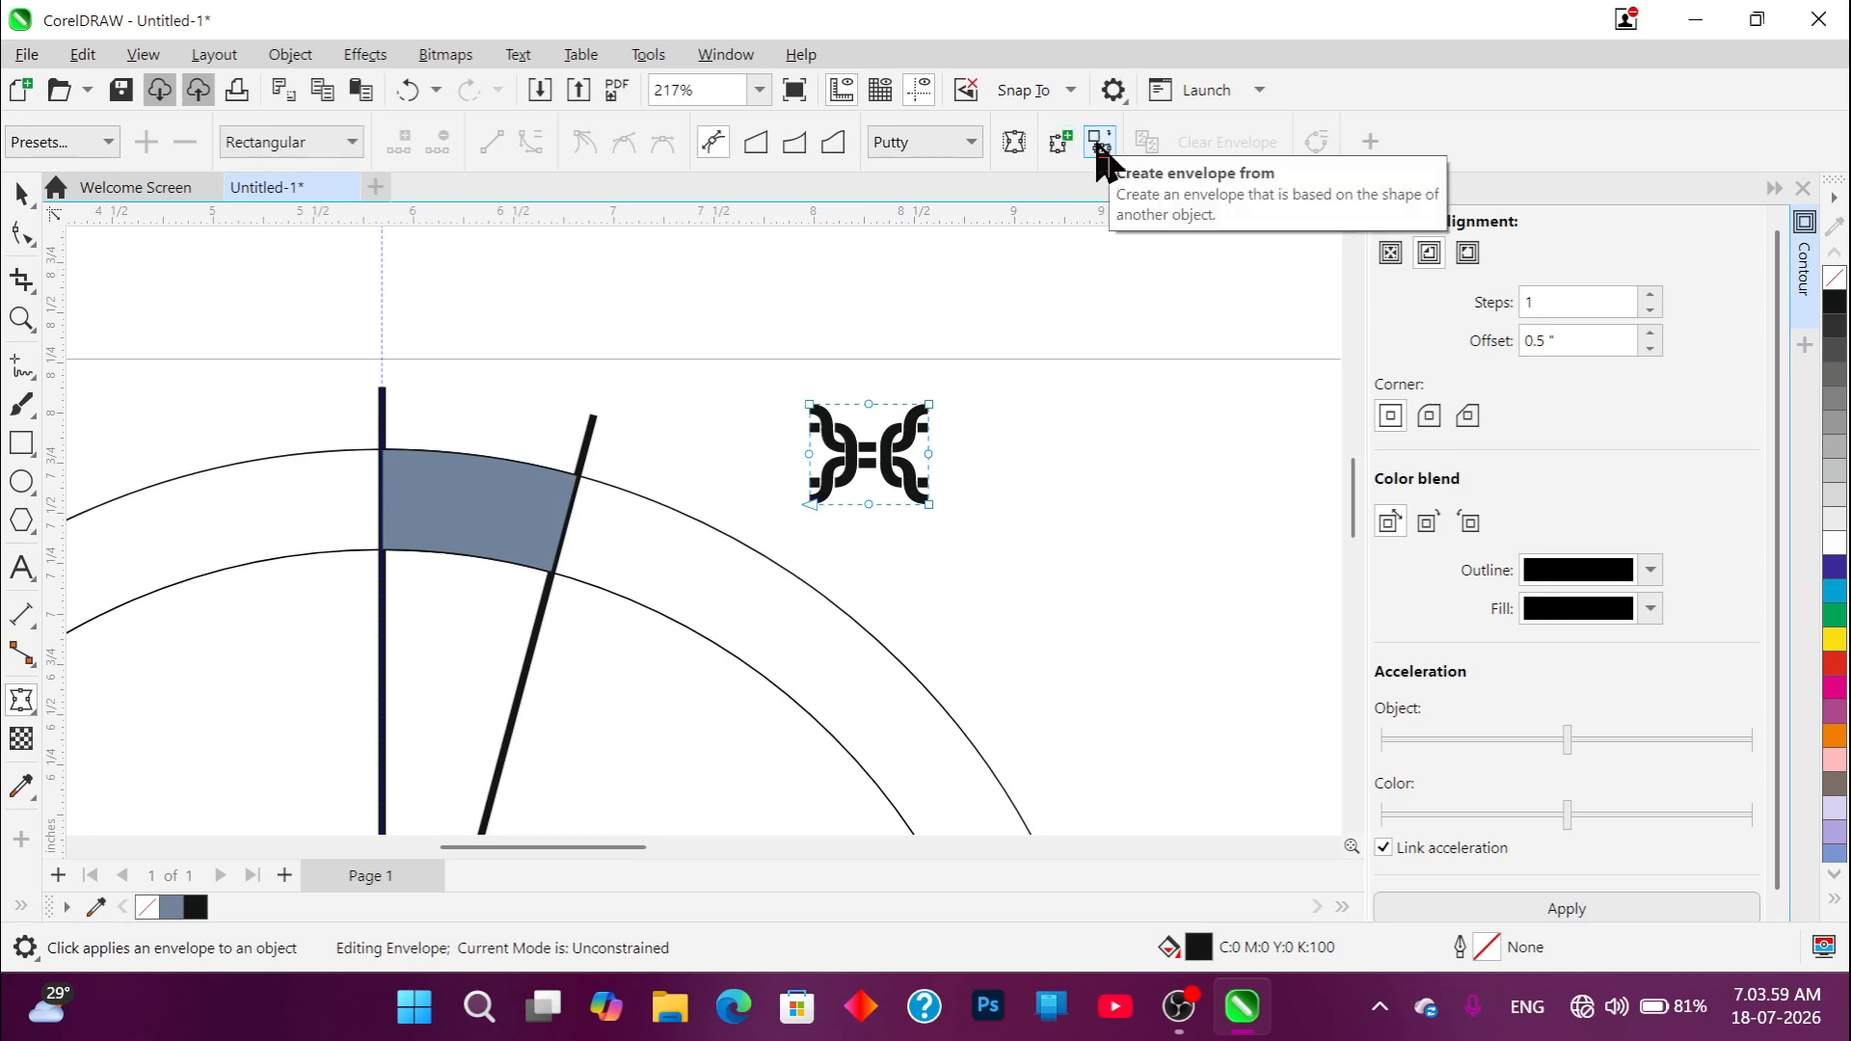
pyautogui.click(1100, 143)
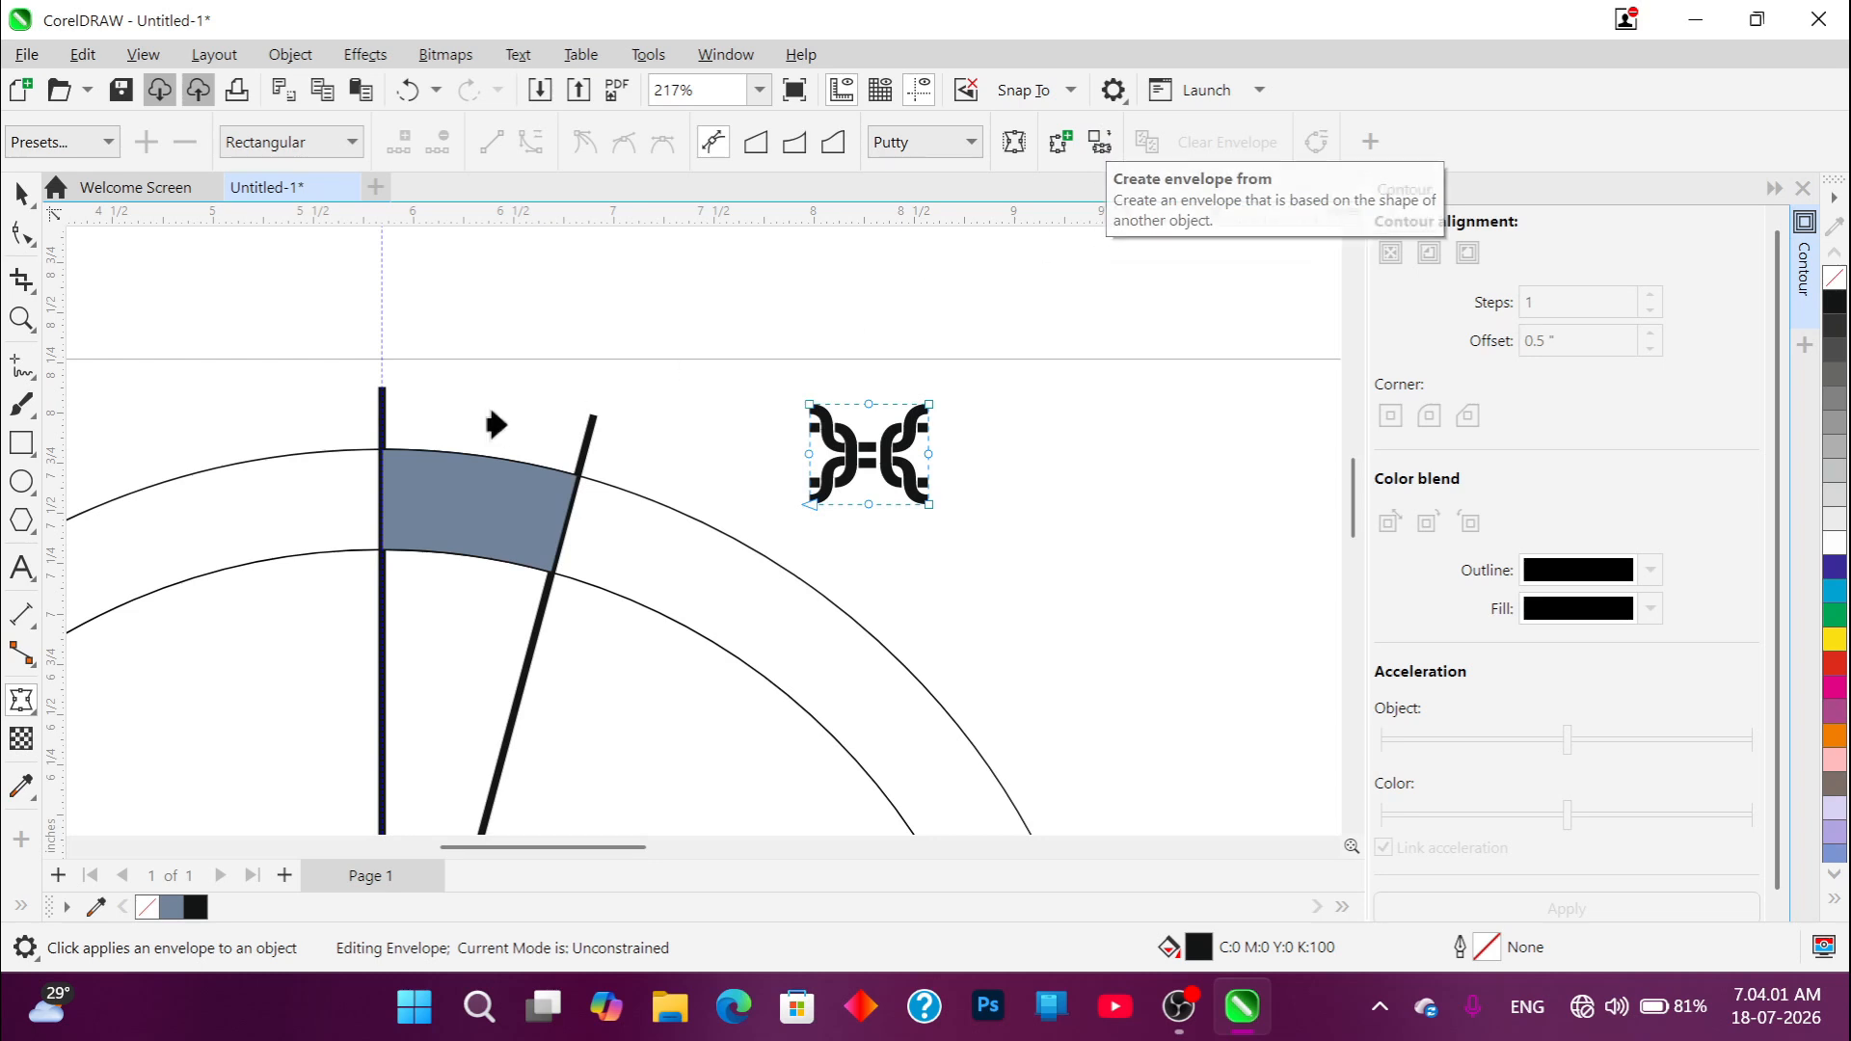
pyautogui.click(434, 496)
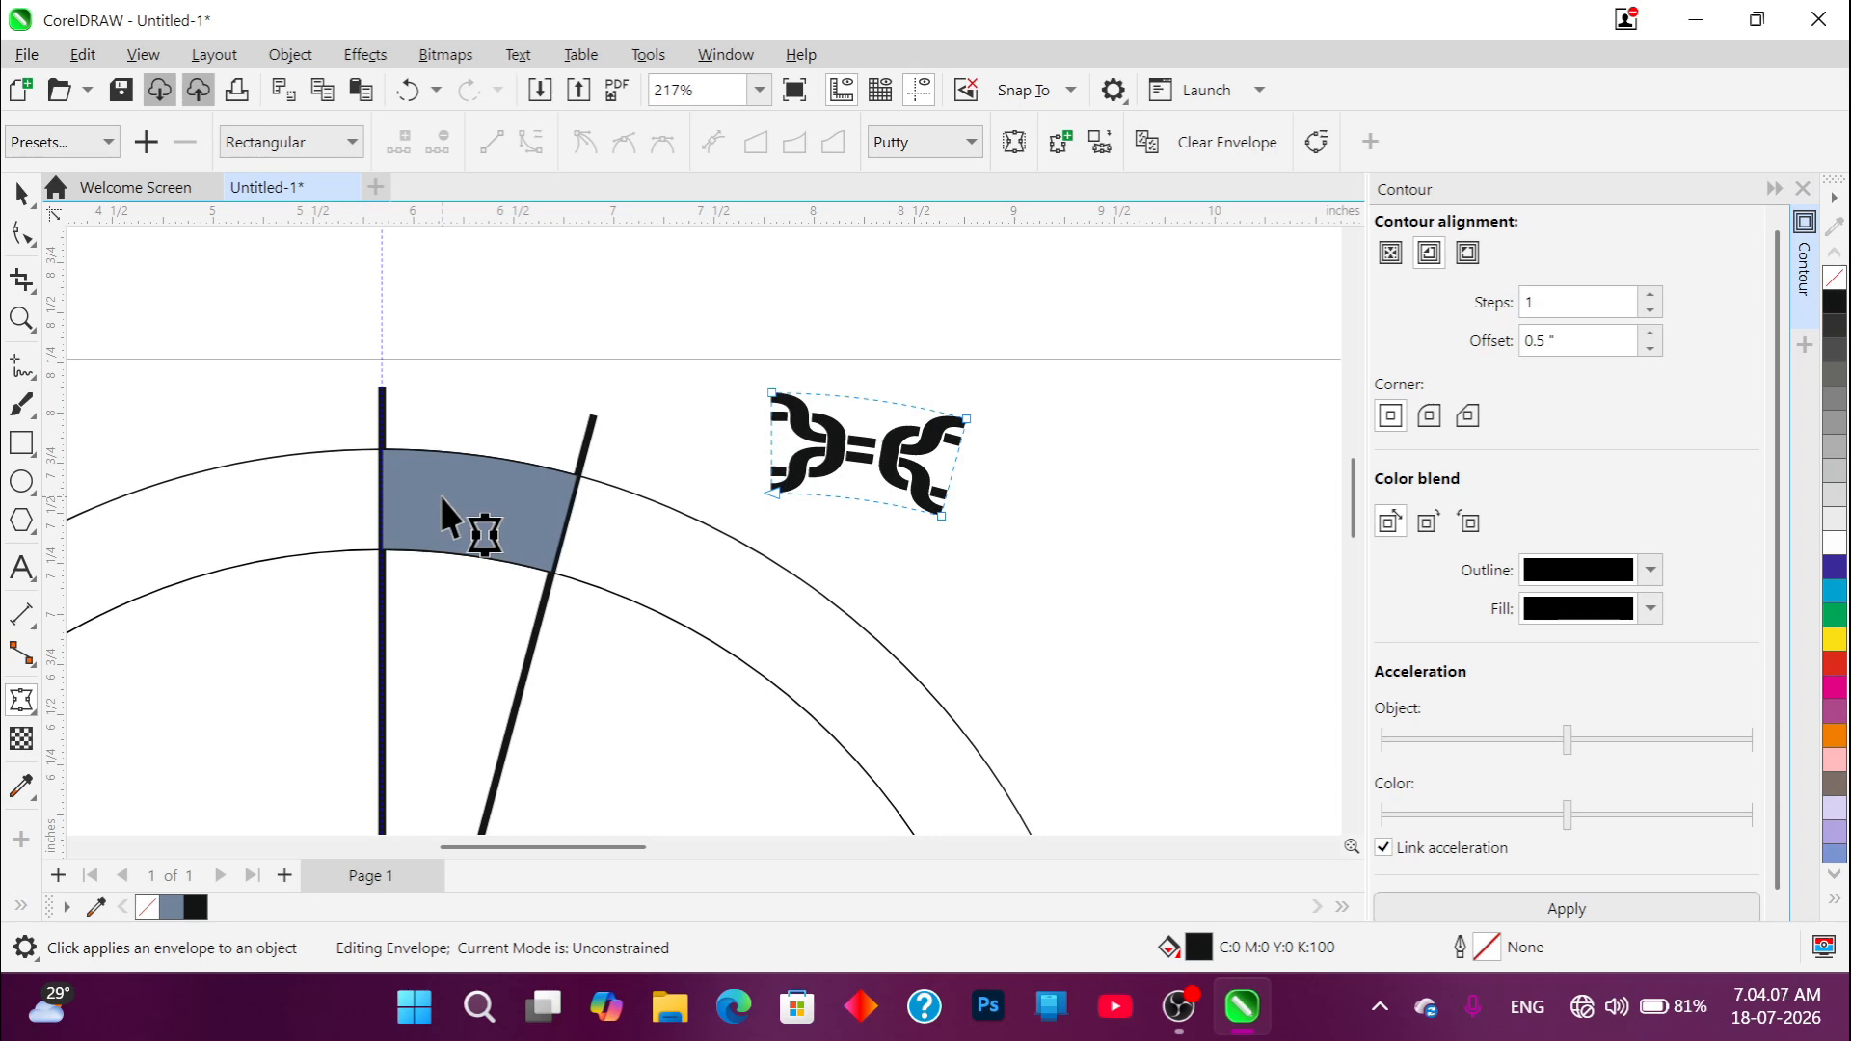
# Step: Align the enveloped chain motif to the filled ring segment by their left edges and vertical centres
pyautogui.click(21, 194)
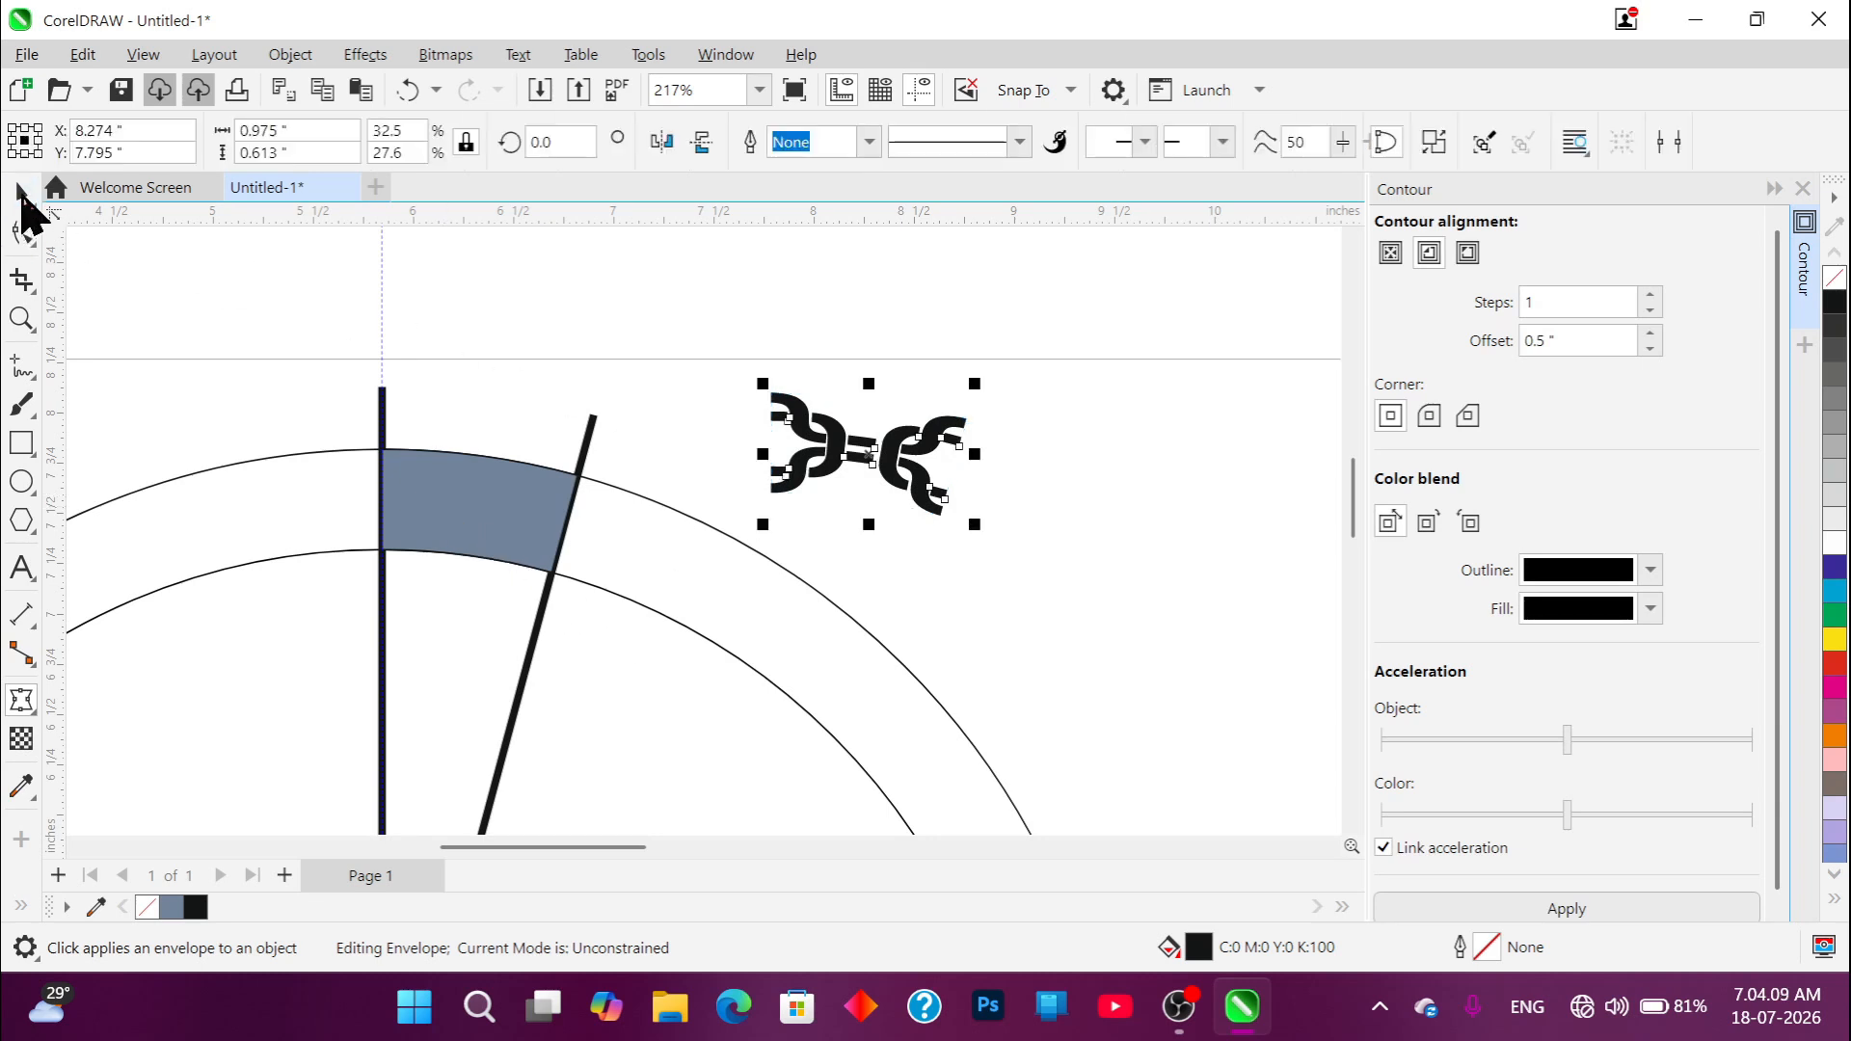
pyautogui.moveTo(860, 443)
pyautogui.mouseDown()
pyautogui.moveTo(771, 477)
pyautogui.moveTo(465, 495)
pyautogui.moveTo(875, 424)
pyautogui.mouseUp()
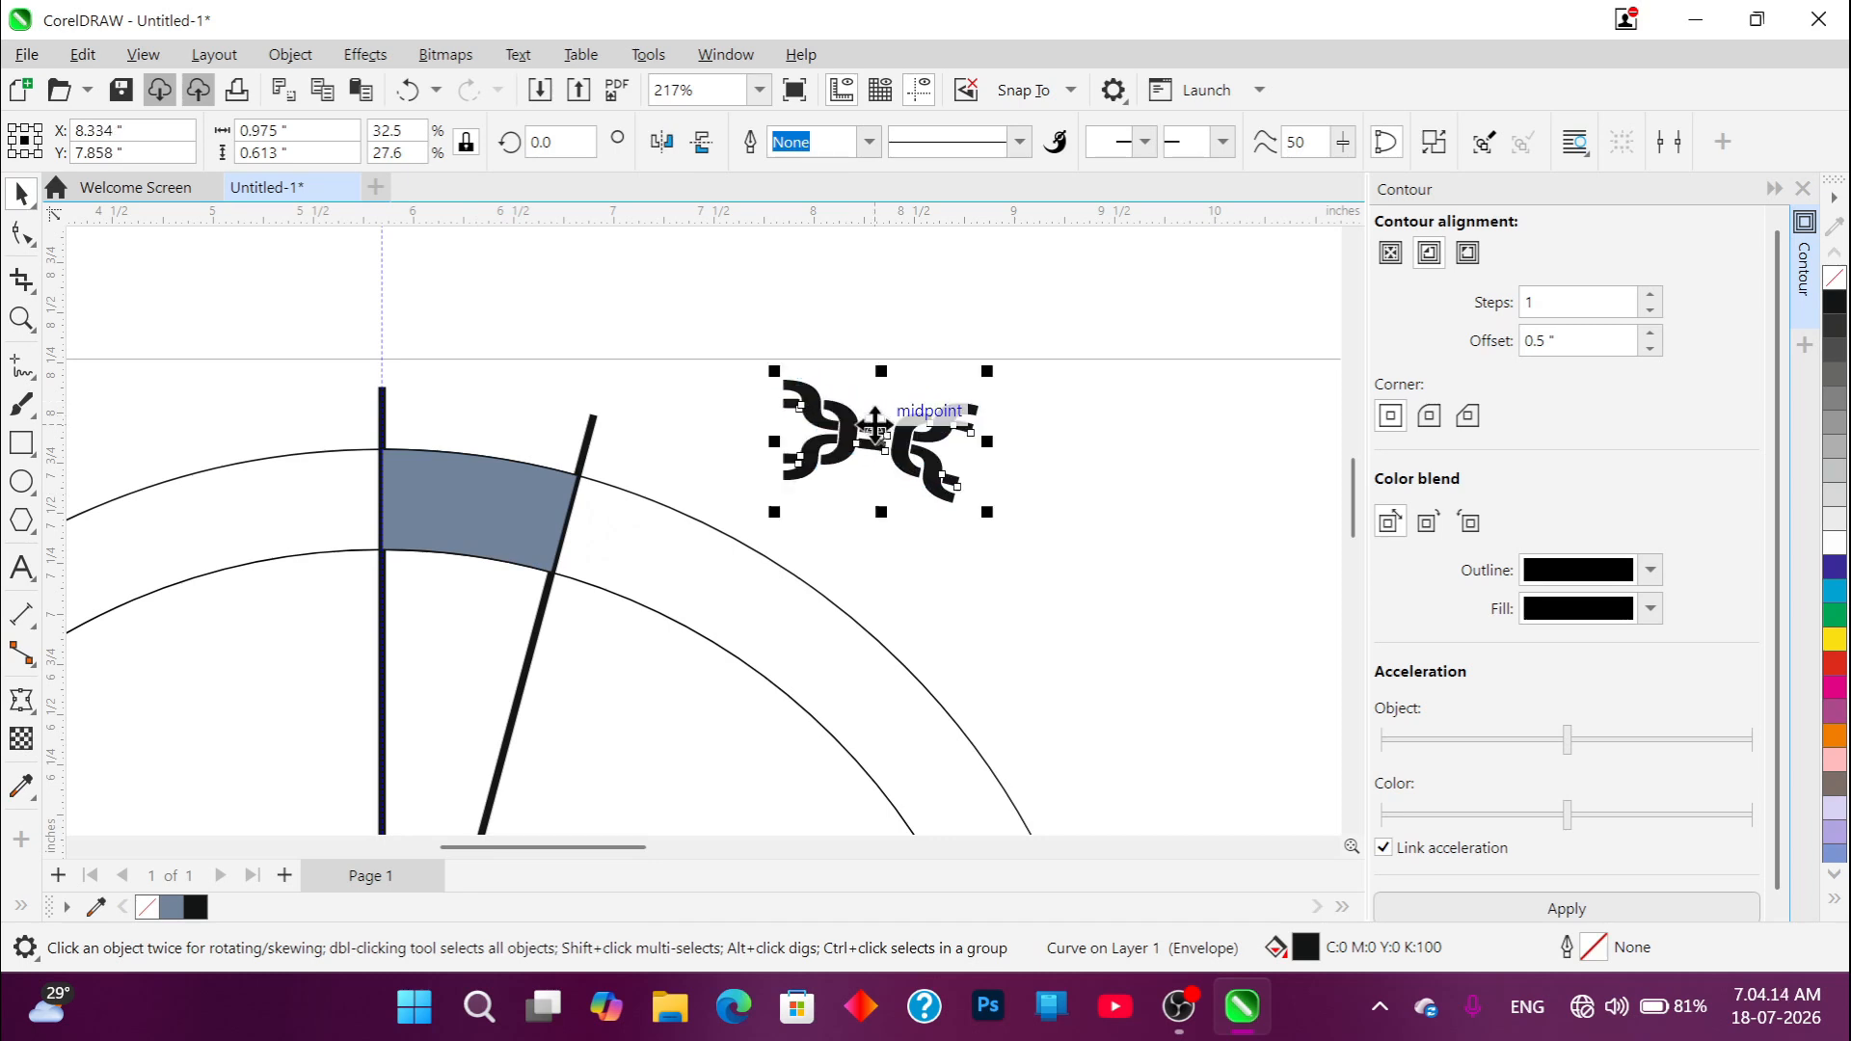
pyautogui.keyDown('shift'); pyautogui.click(468, 489); pyautogui.keyUp('shift')
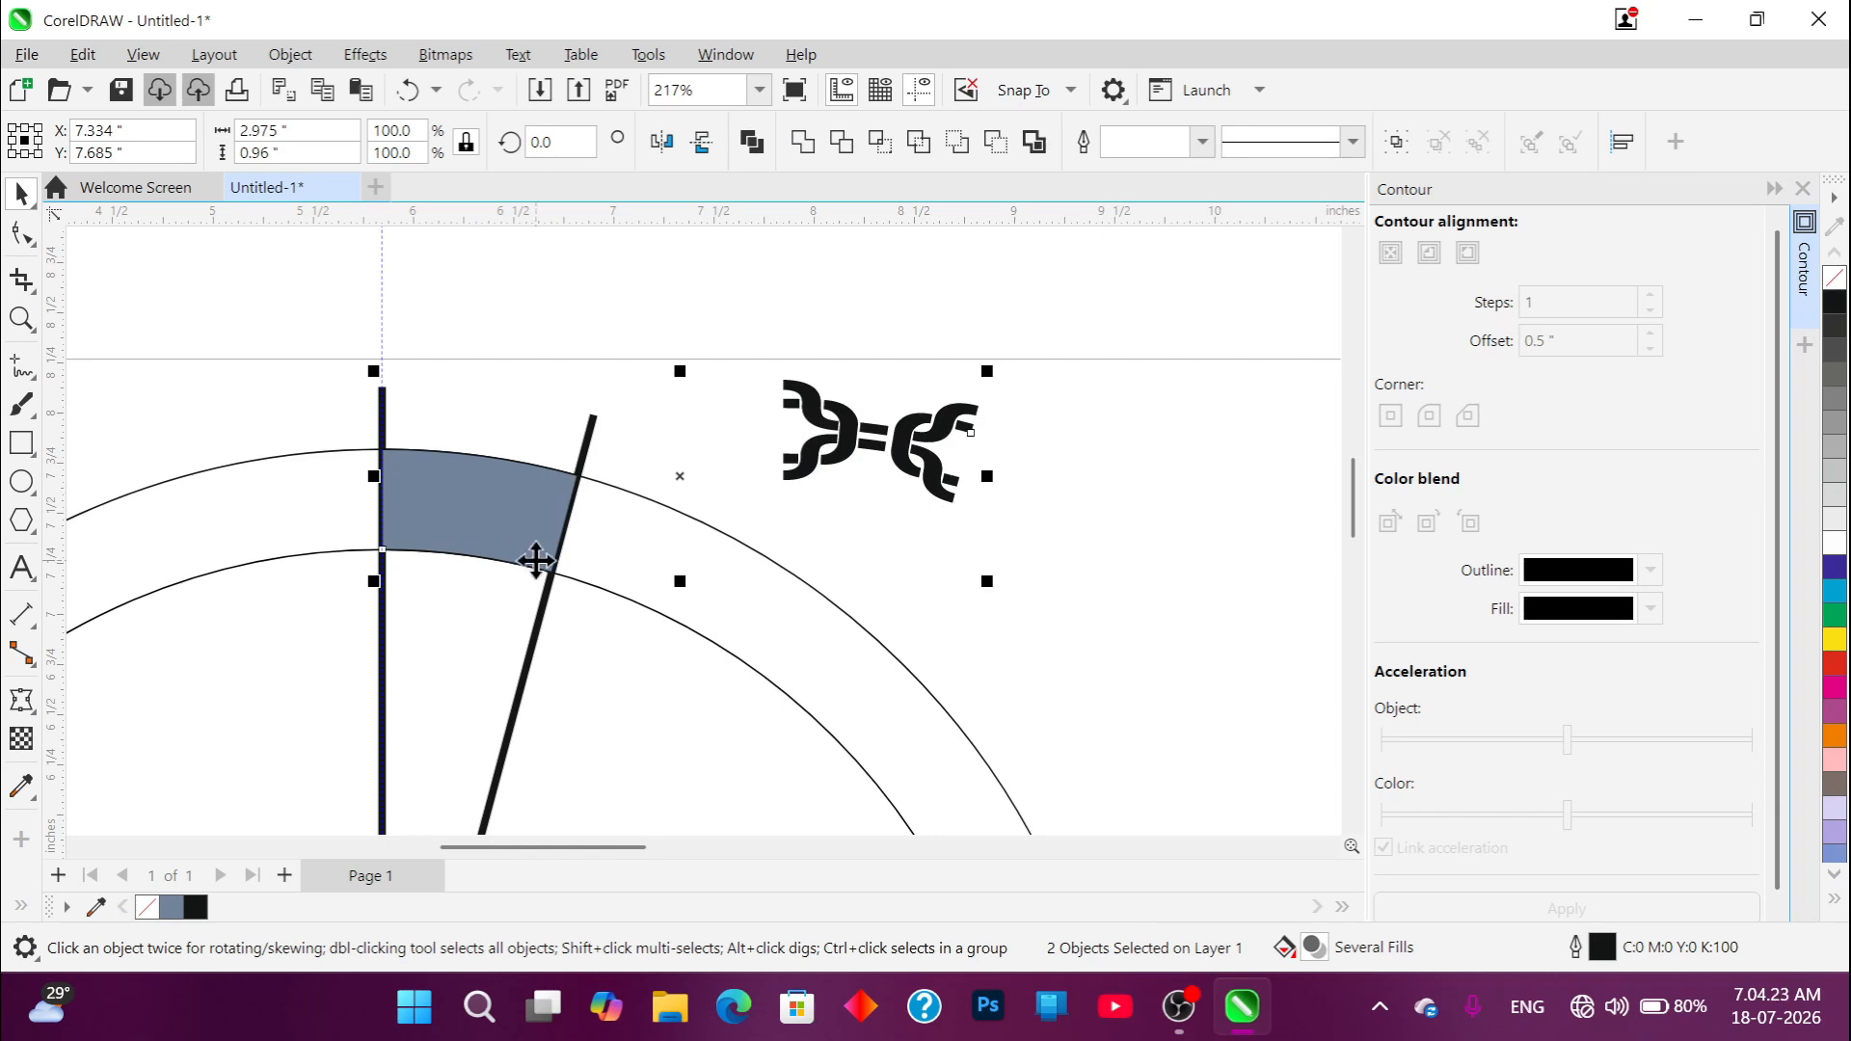
pyautogui.press('l')
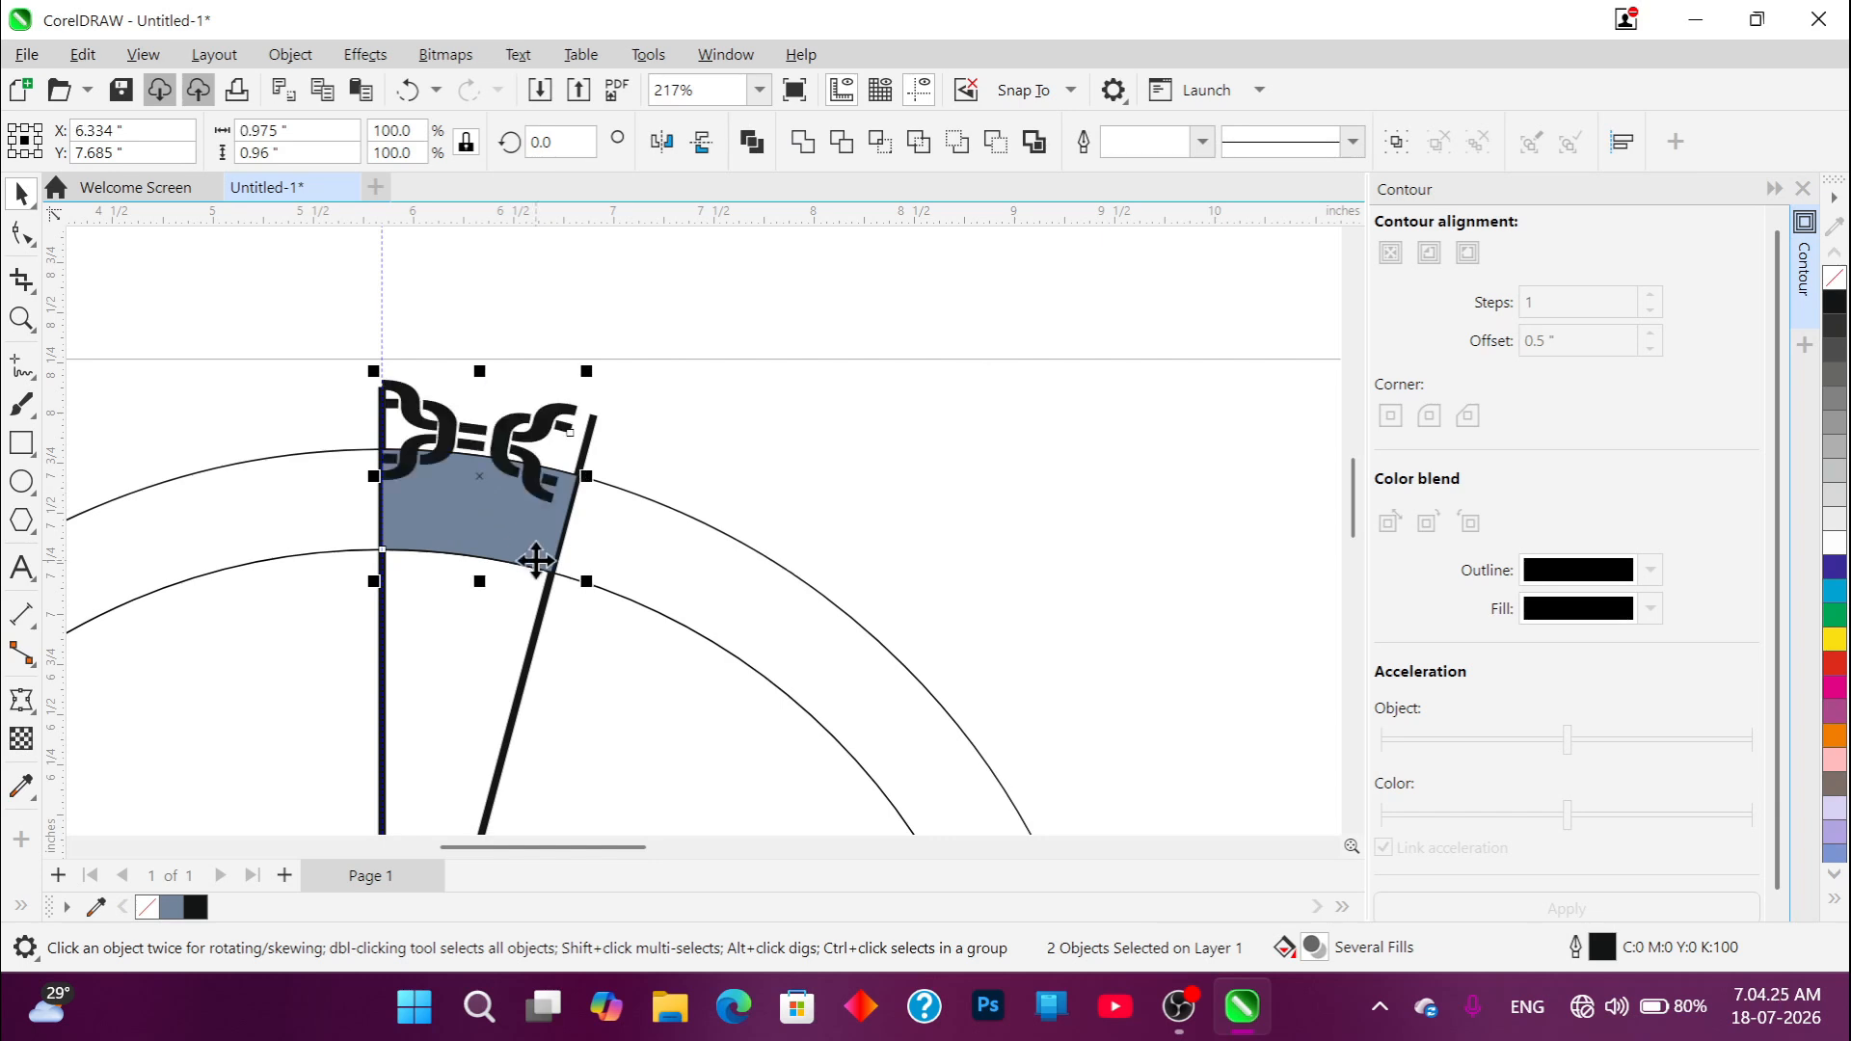
pyautogui.press('e')
pyautogui.click(1024, 395)
pyautogui.scroll(-1, 1050, 443)
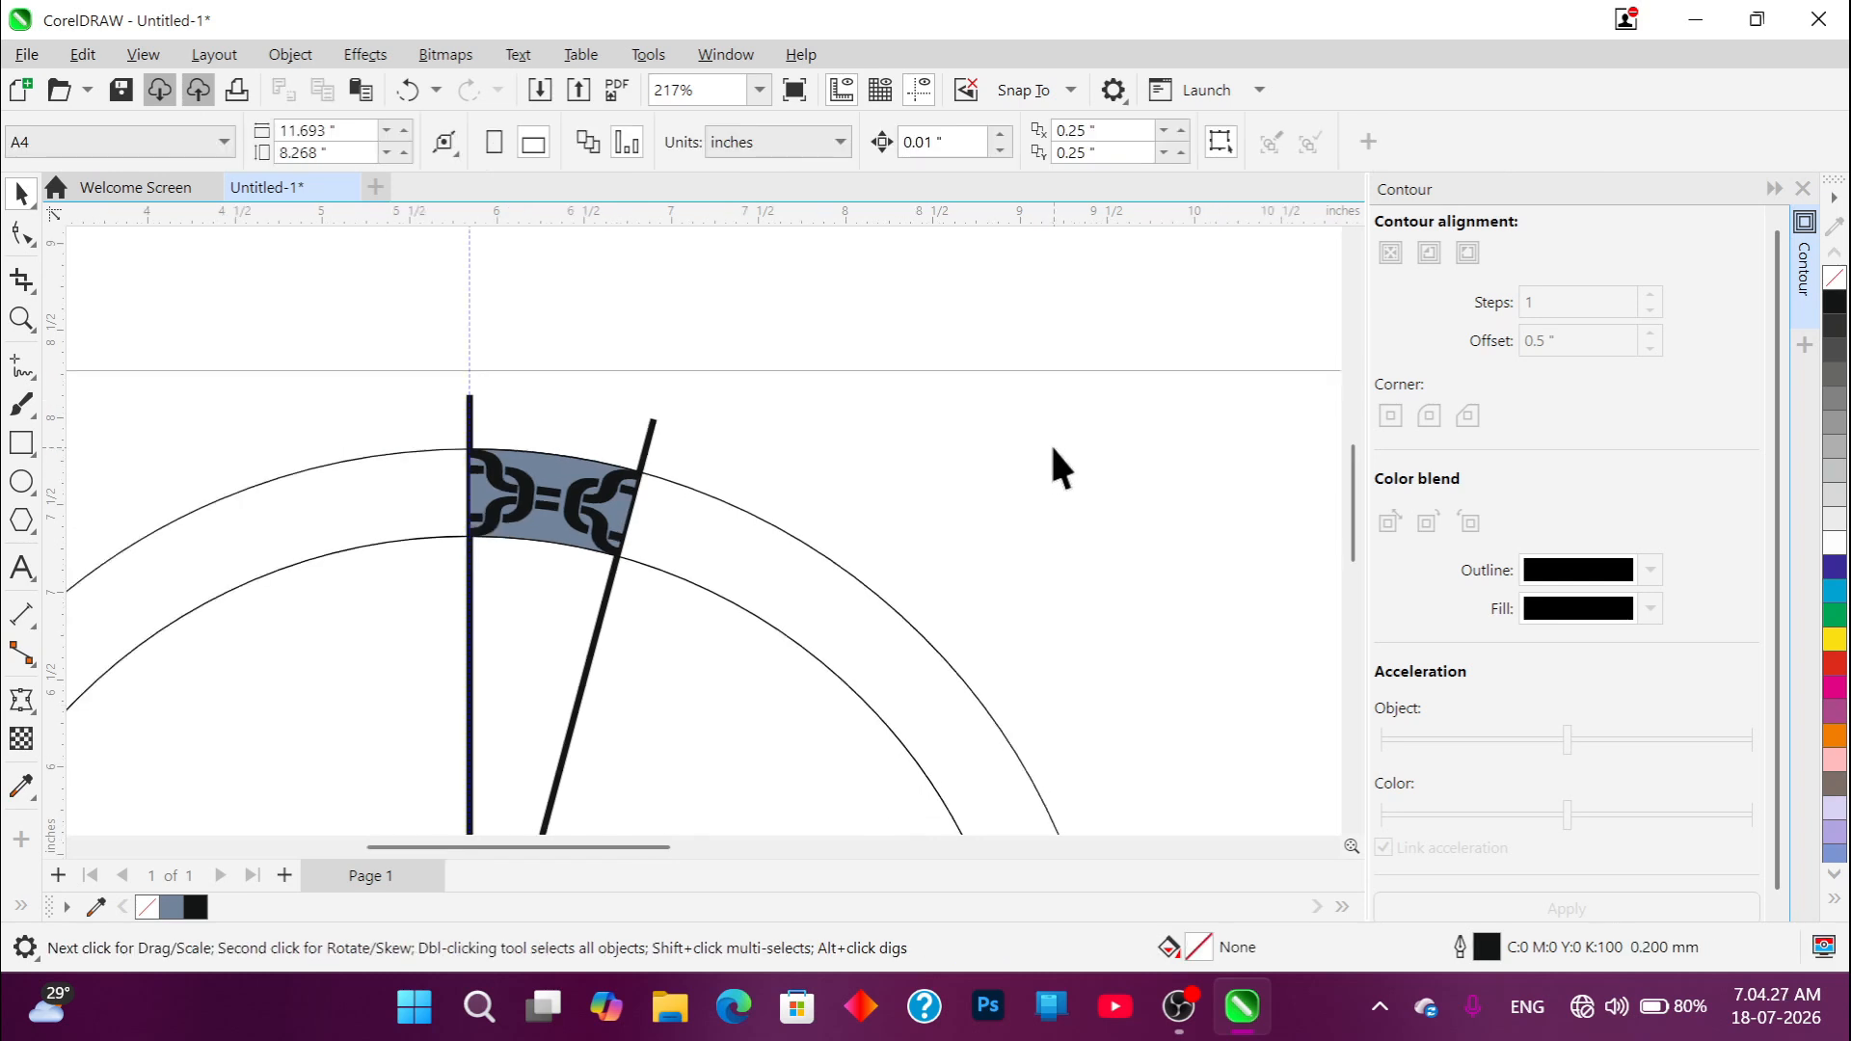
# Step: Delete the blue-grey ring segment and both the slanted and vertical construction lines, keeping the chain motif
pyautogui.scroll(1, 725, 486)
pyautogui.scroll(2, 750, 492)
pyautogui.click(710, 384)
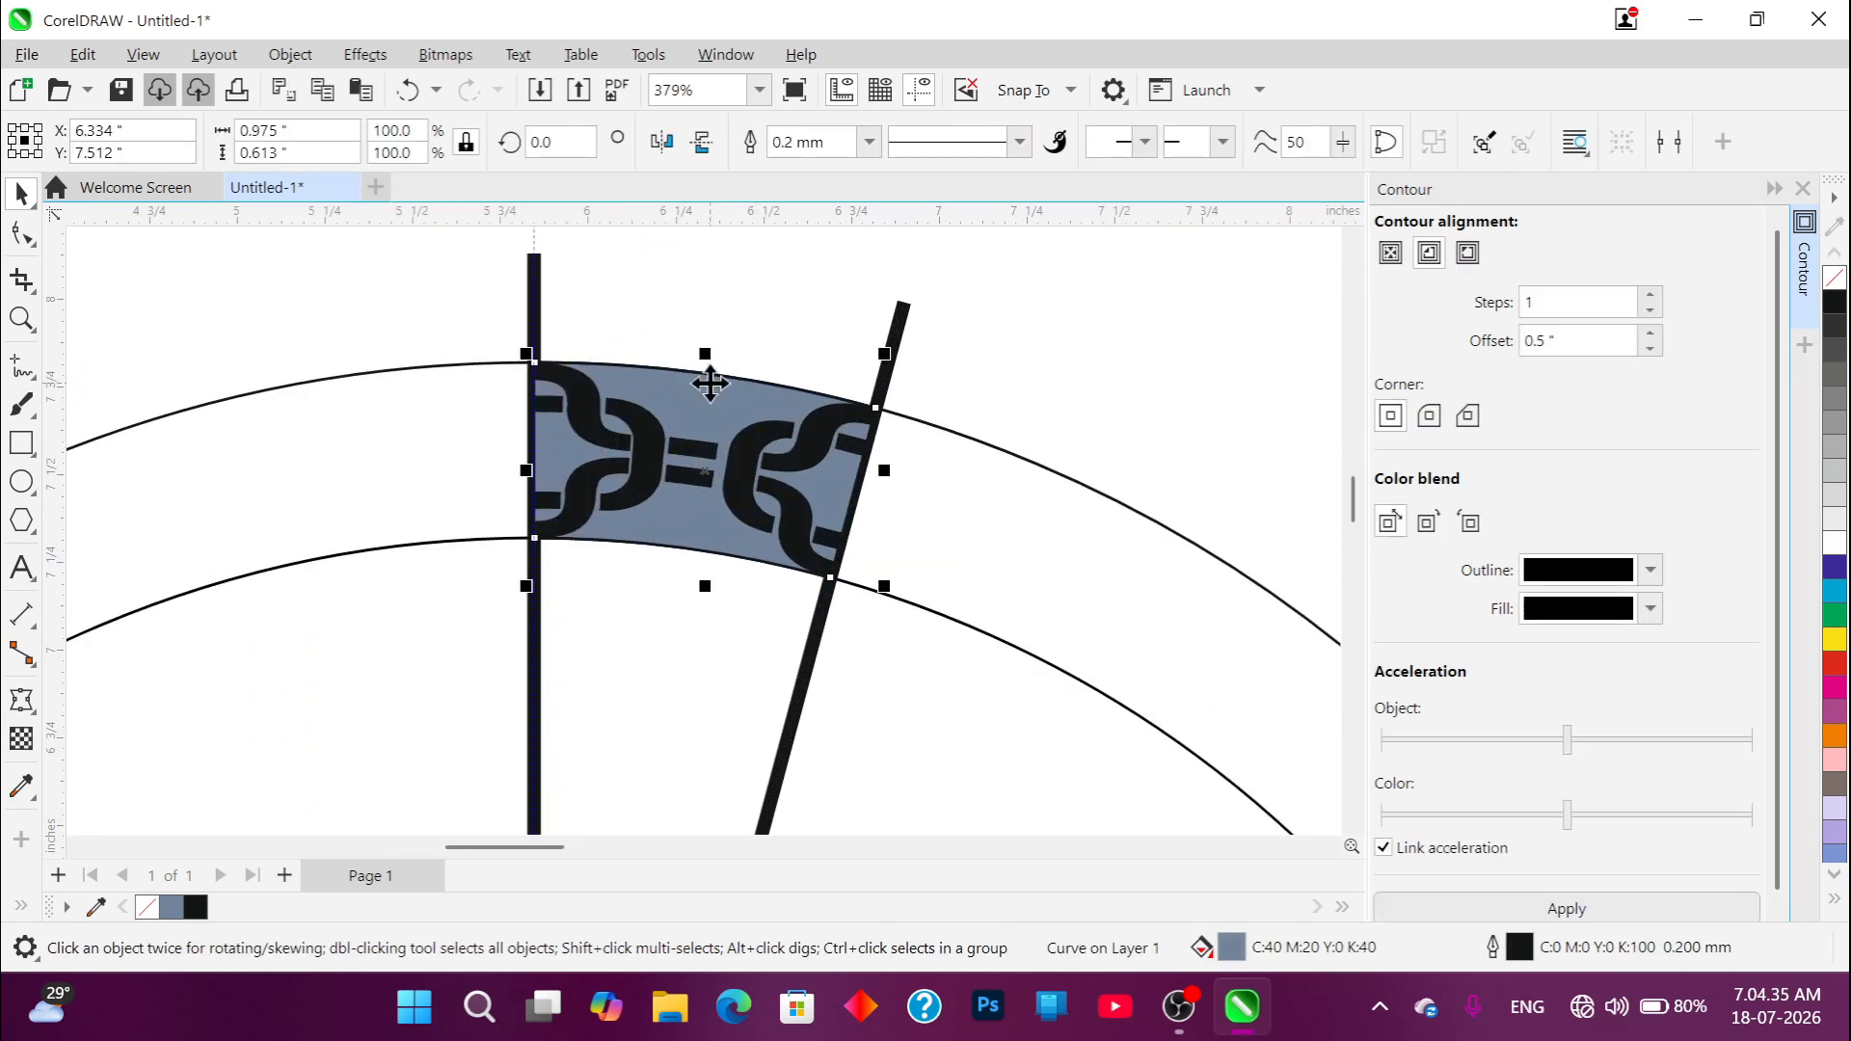
pyautogui.press('Delete')
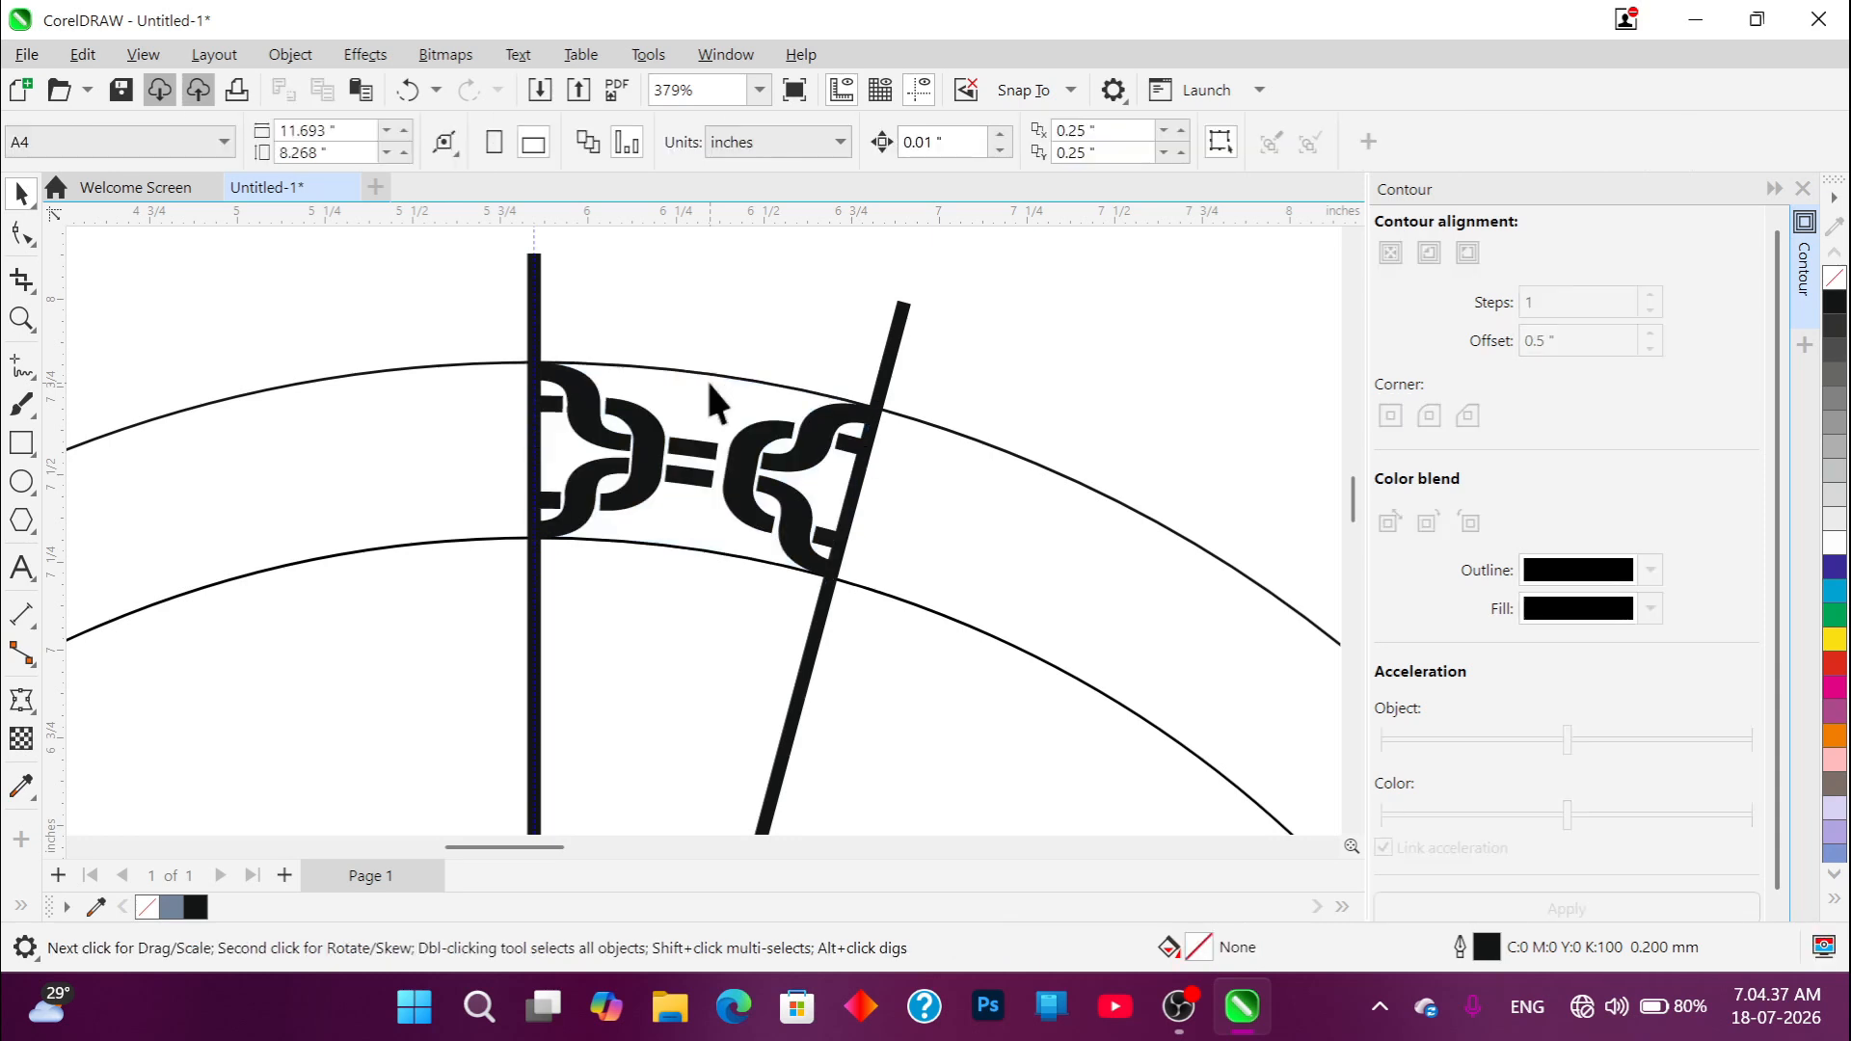
pyautogui.click(898, 322)
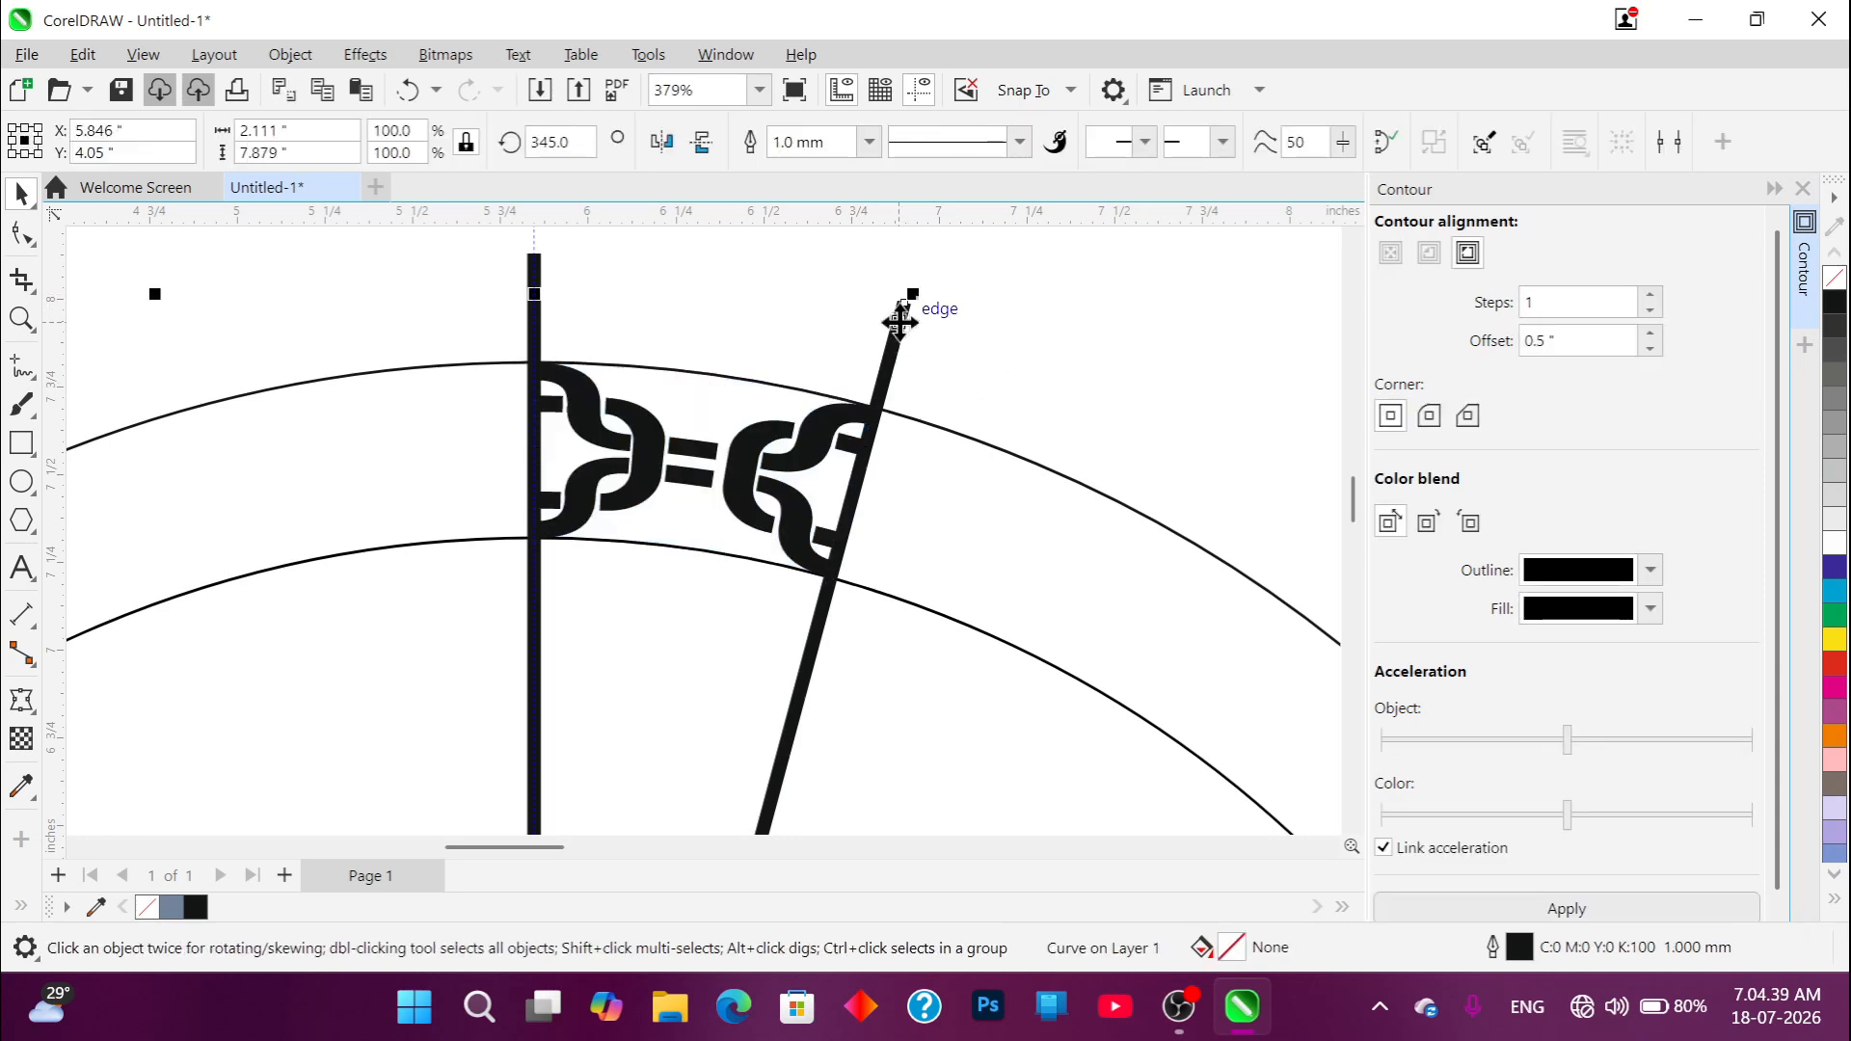
pyautogui.press('Delete')
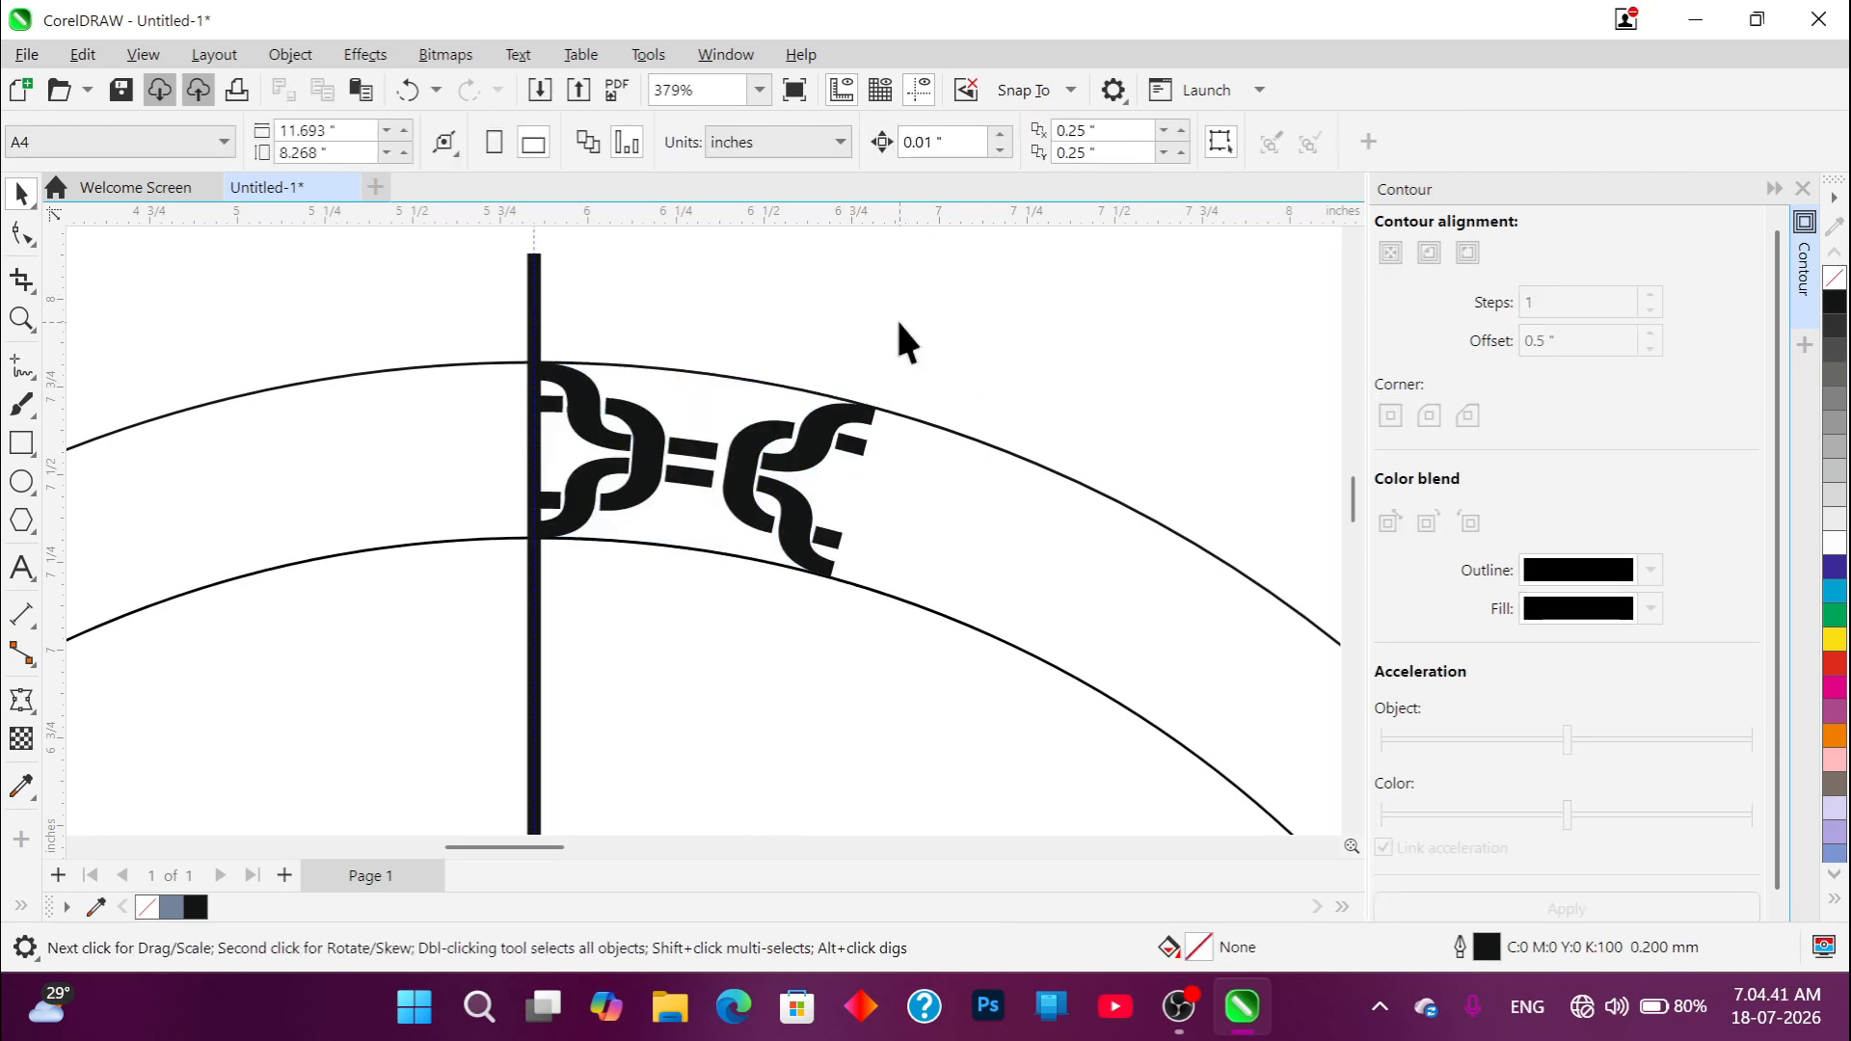
pyautogui.click(536, 270)
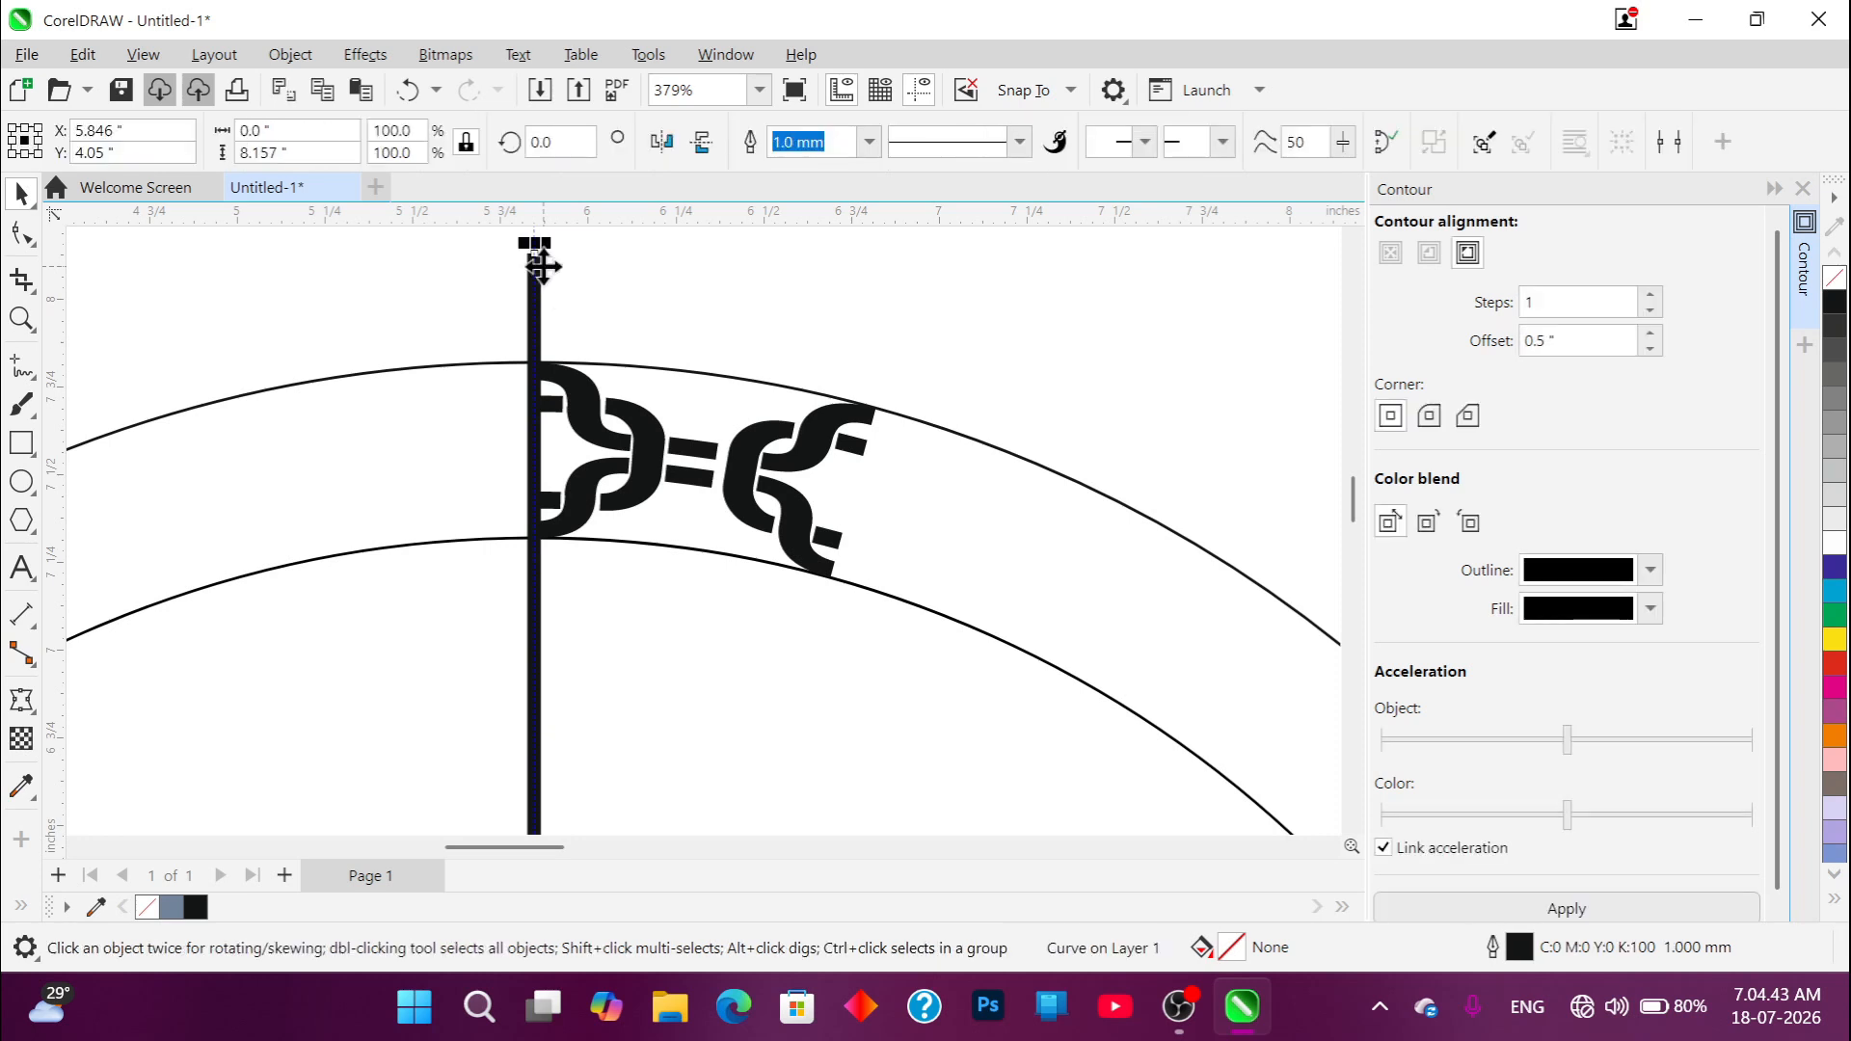
pyautogui.press('Delete')
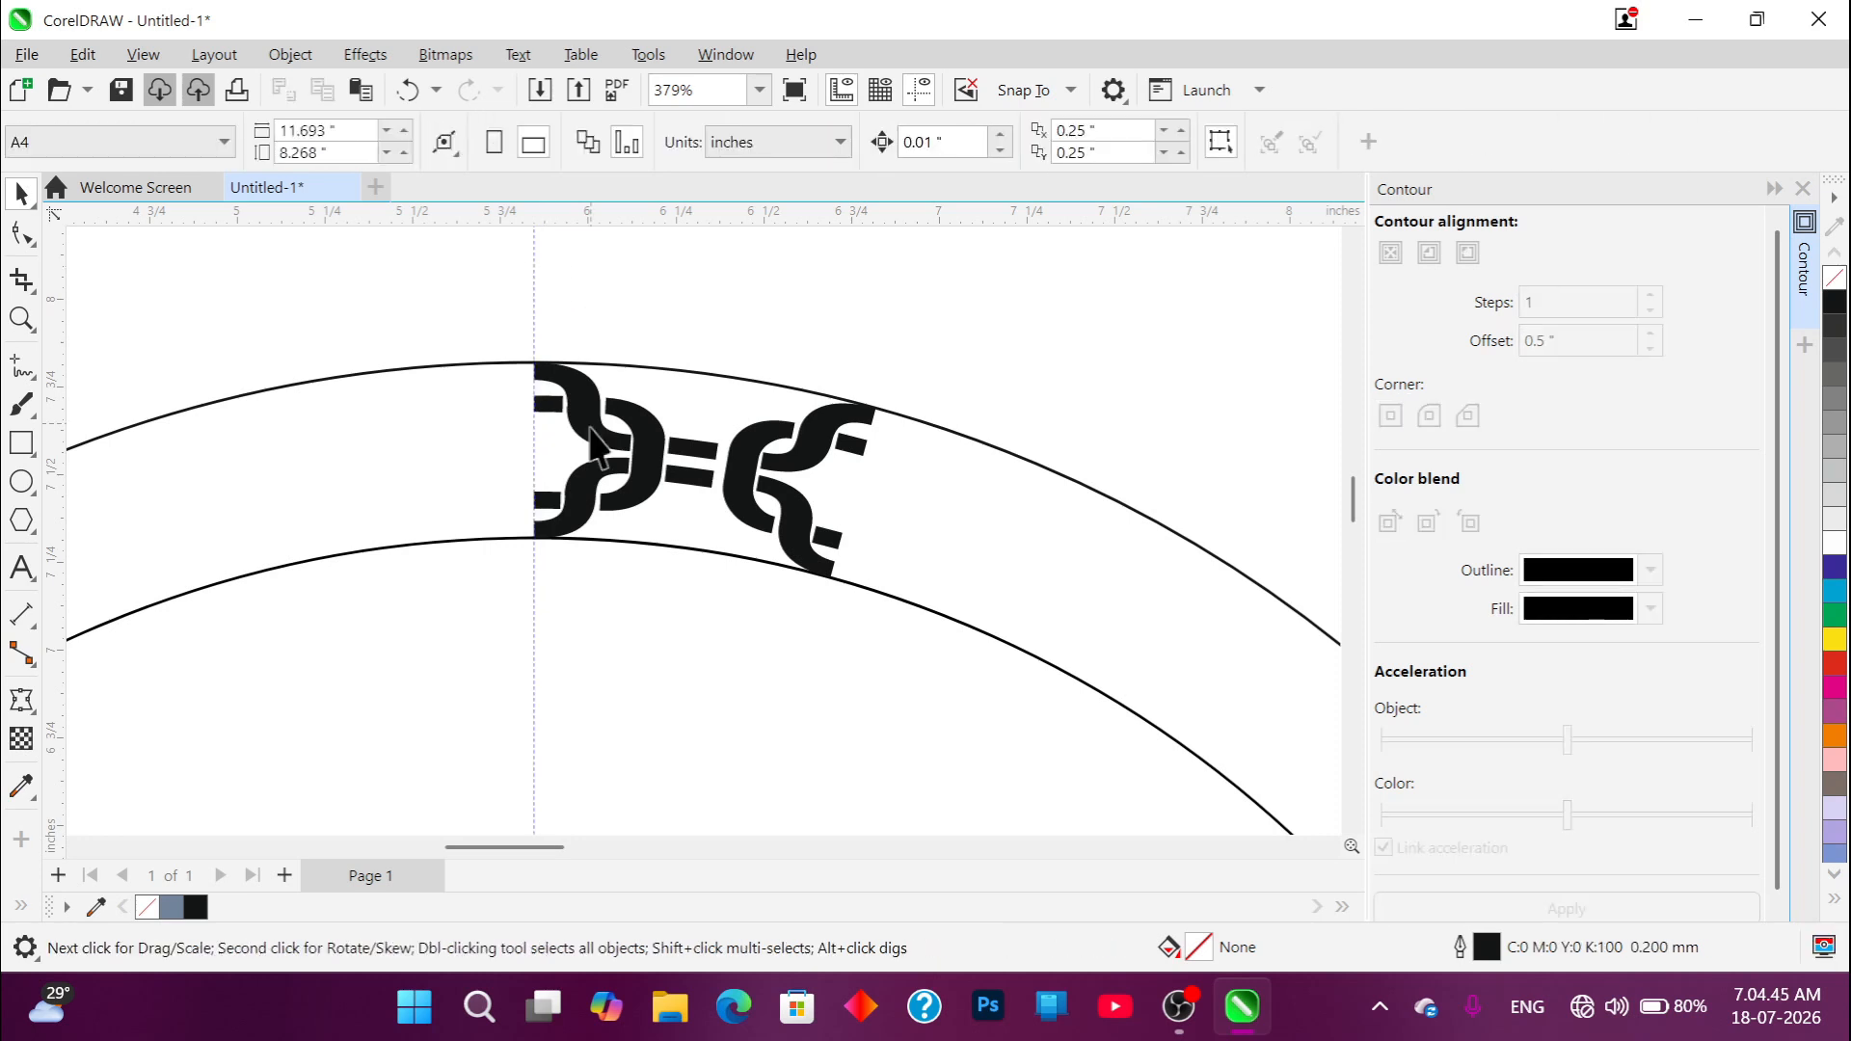
# Step: Move the motif's rotation centre to the centre of the circles and create a copy rotated to 345 degrees
pyautogui.click(649, 447)
pyautogui.scroll(-4, 692, 264)
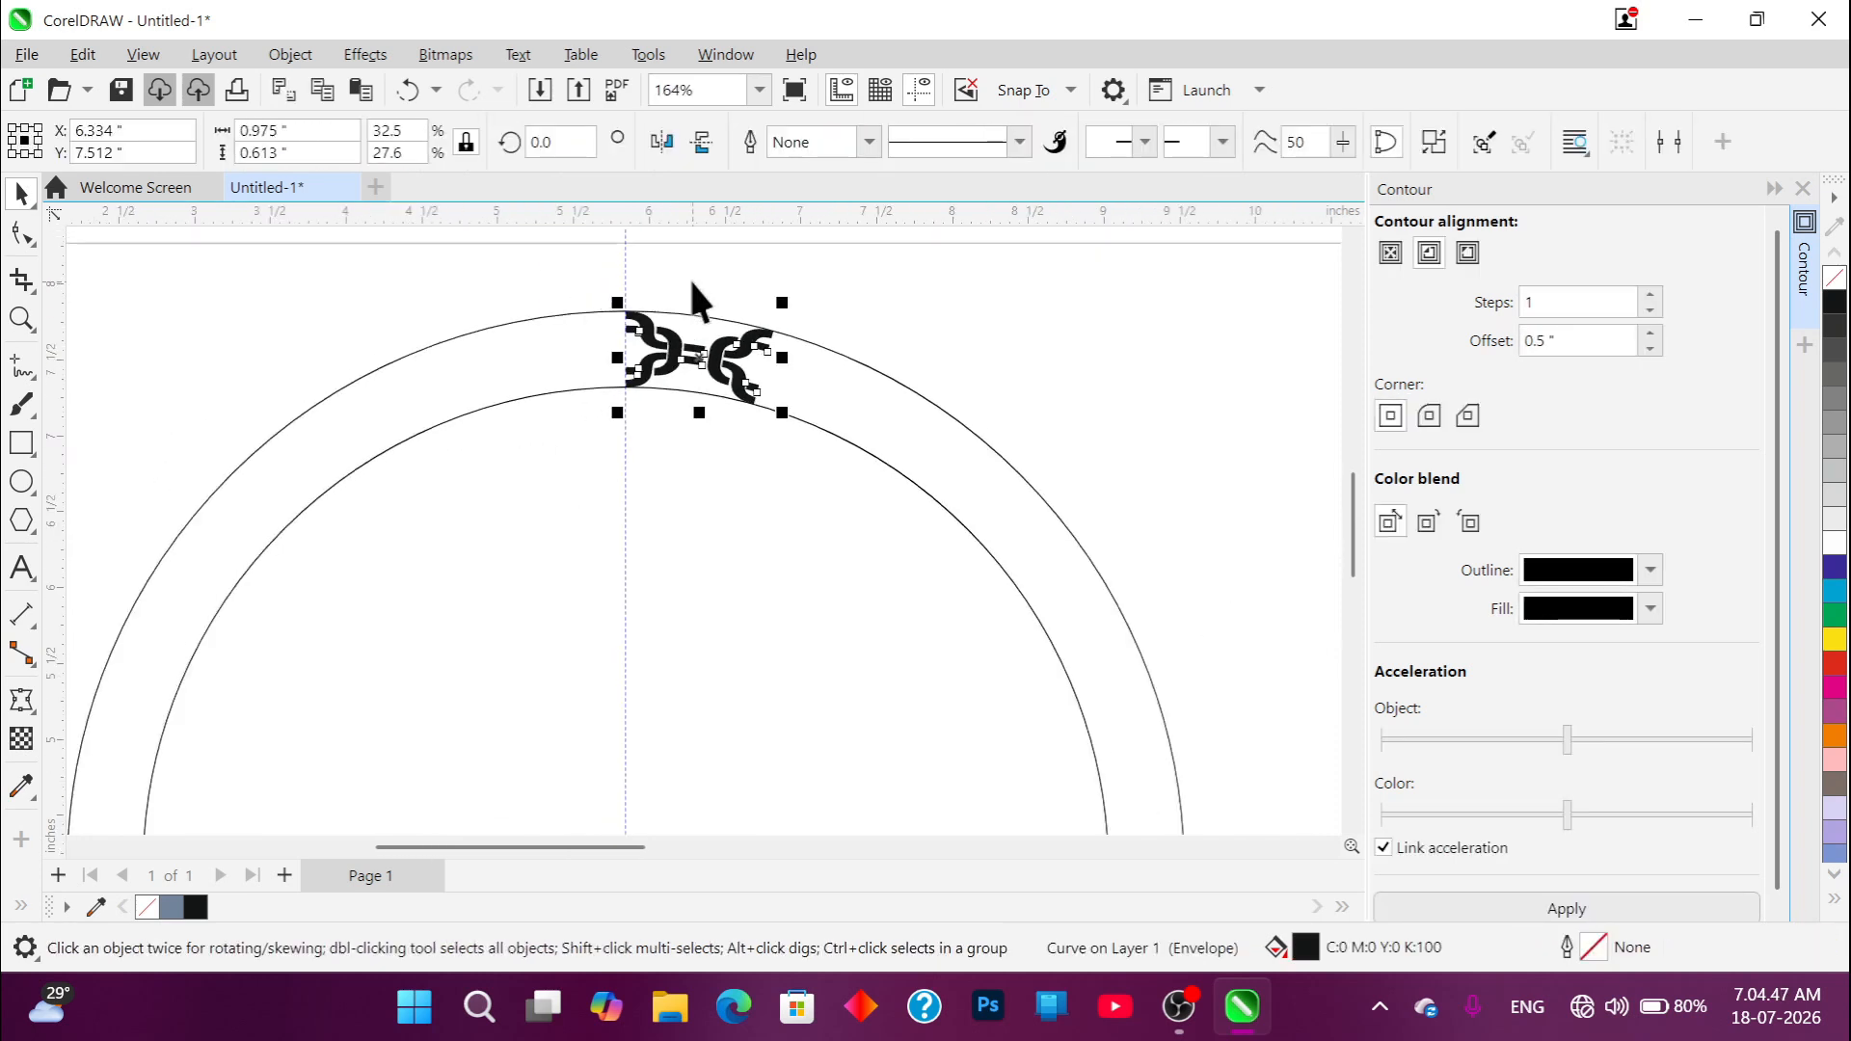
pyautogui.click(705, 356)
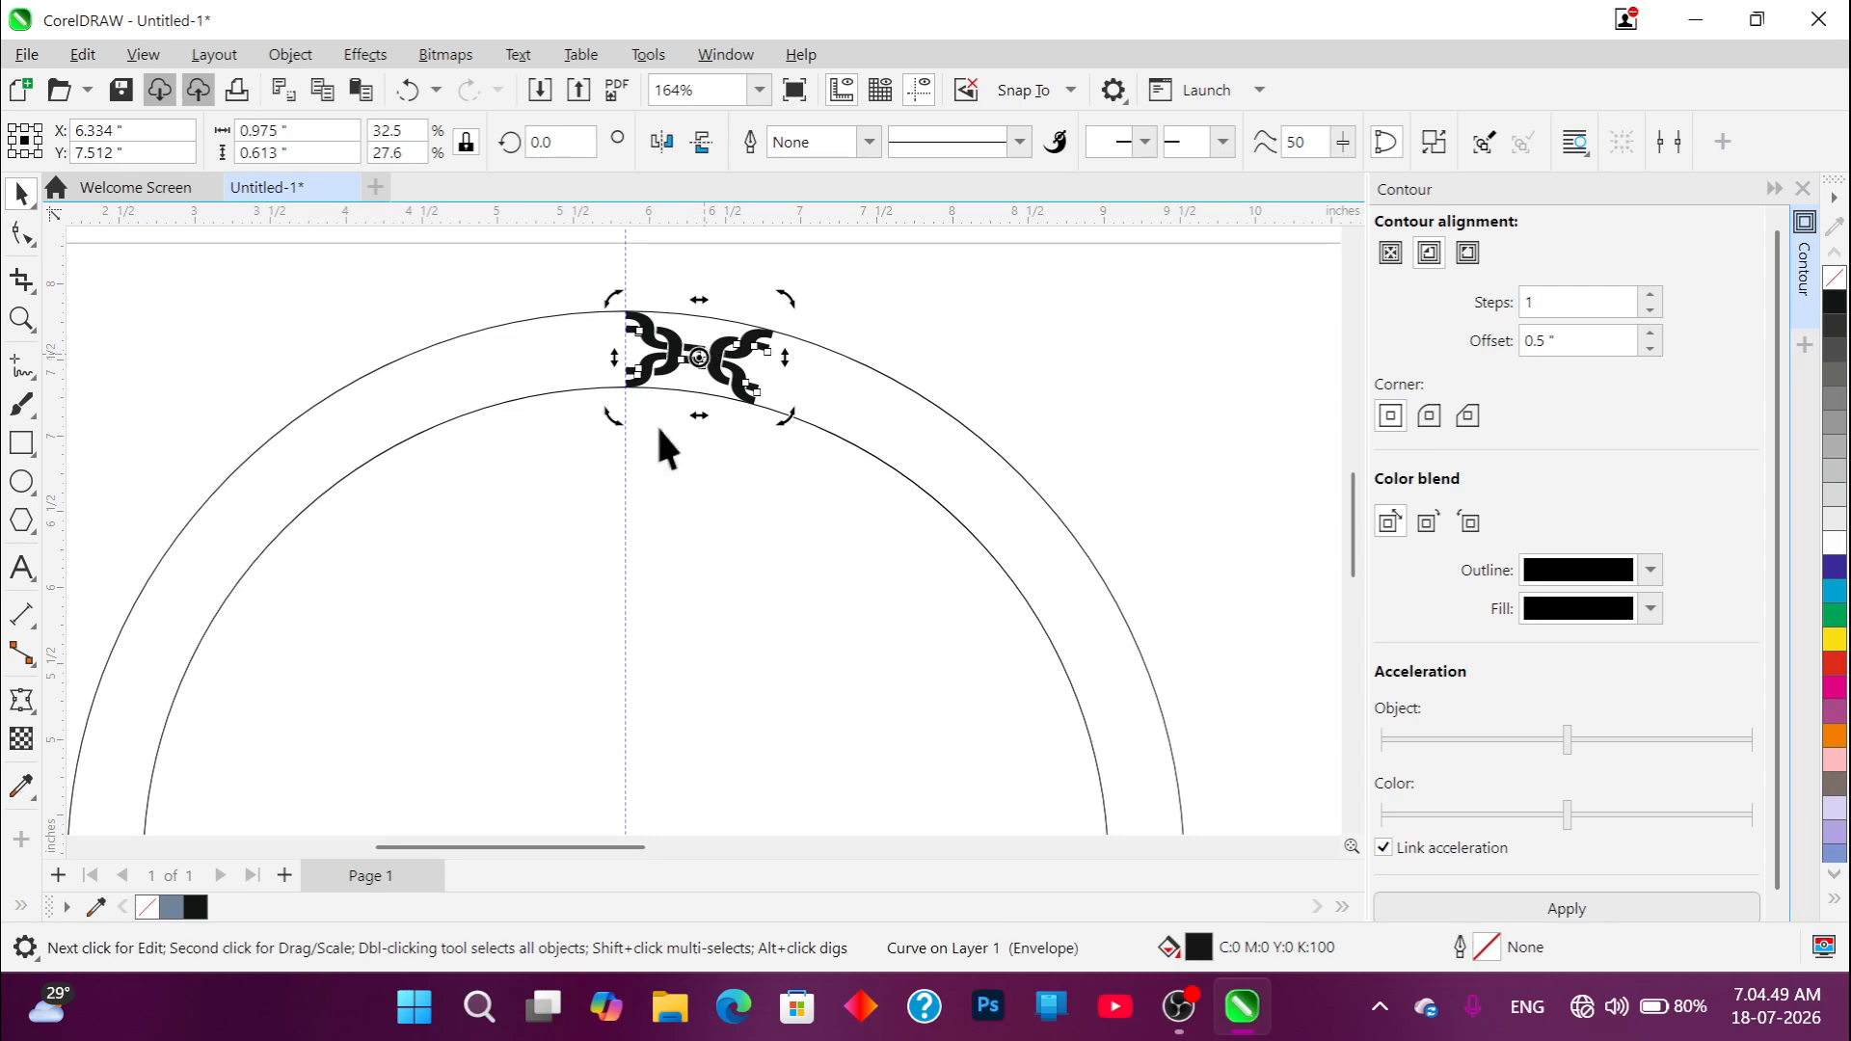
pyautogui.scroll(-1, 713, 356)
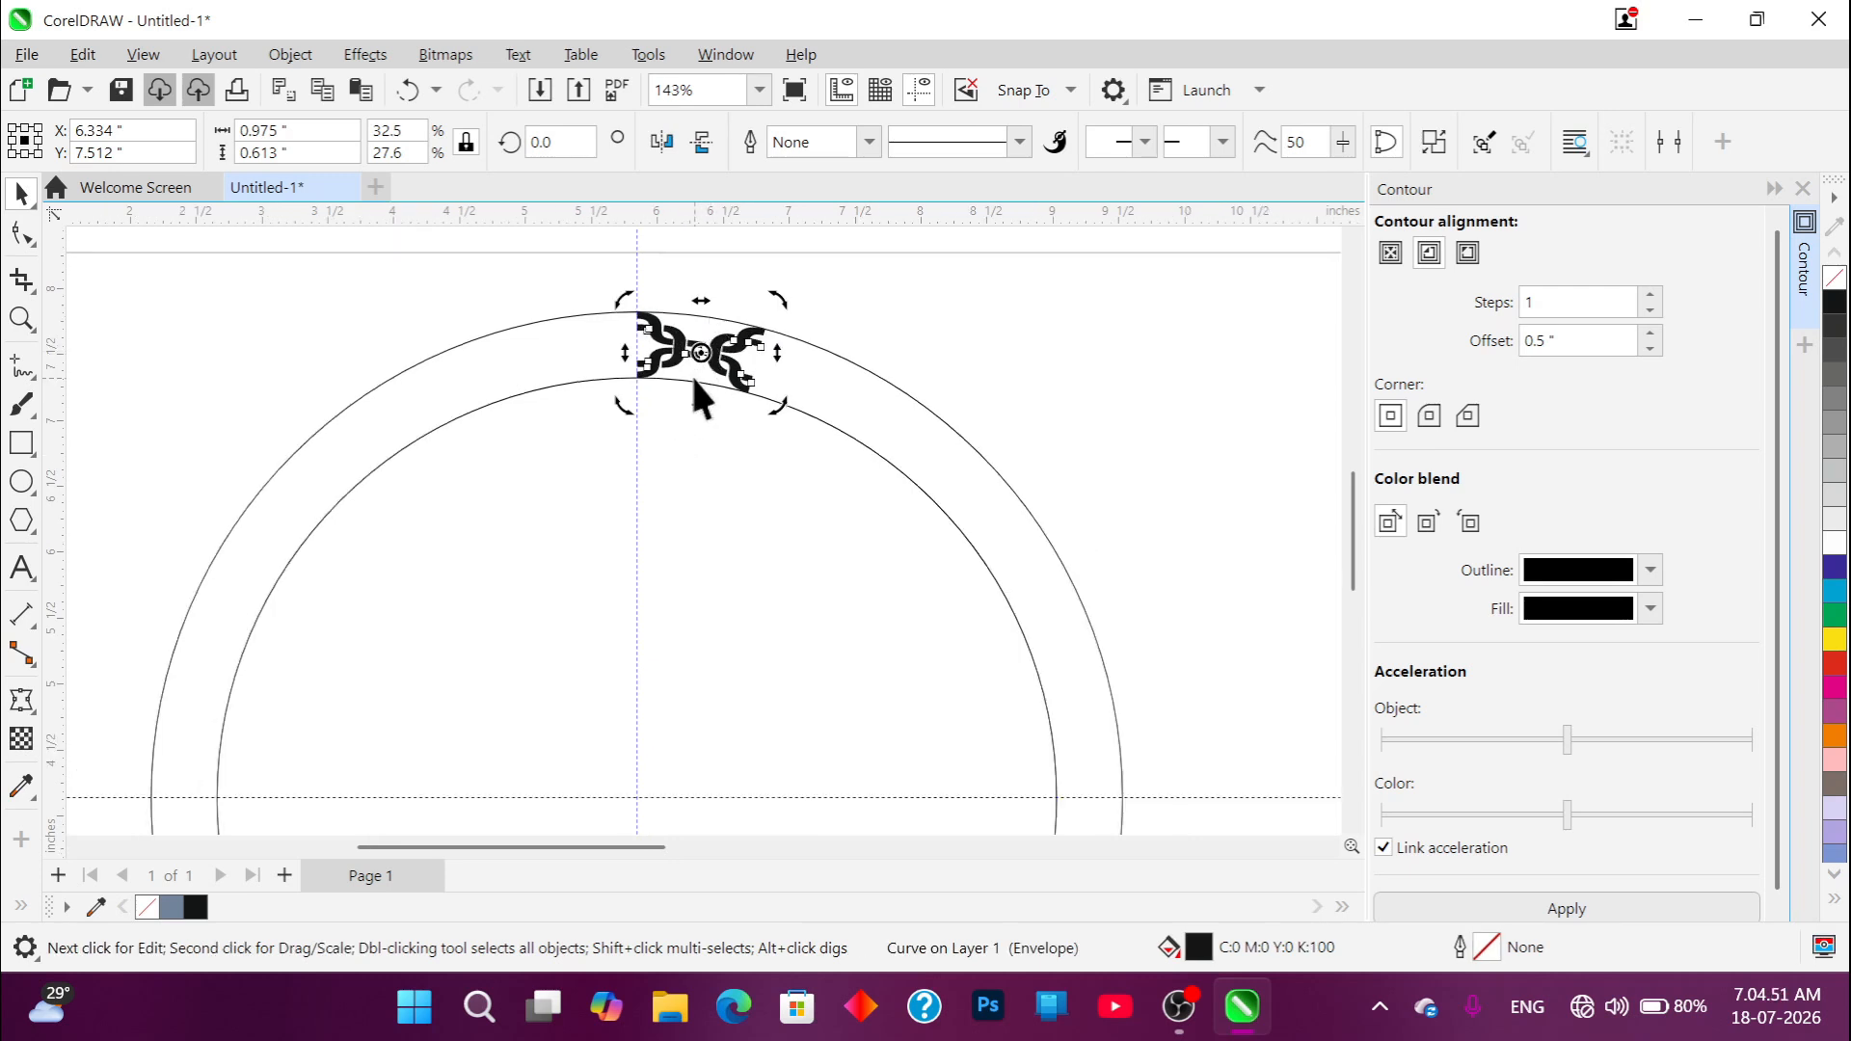
pyautogui.moveTo(701, 354); pyautogui.dragTo(637, 798)
pyautogui.moveTo(787, 301); pyautogui.dragTo(893, 330)
pyautogui.rightClick(889, 326)
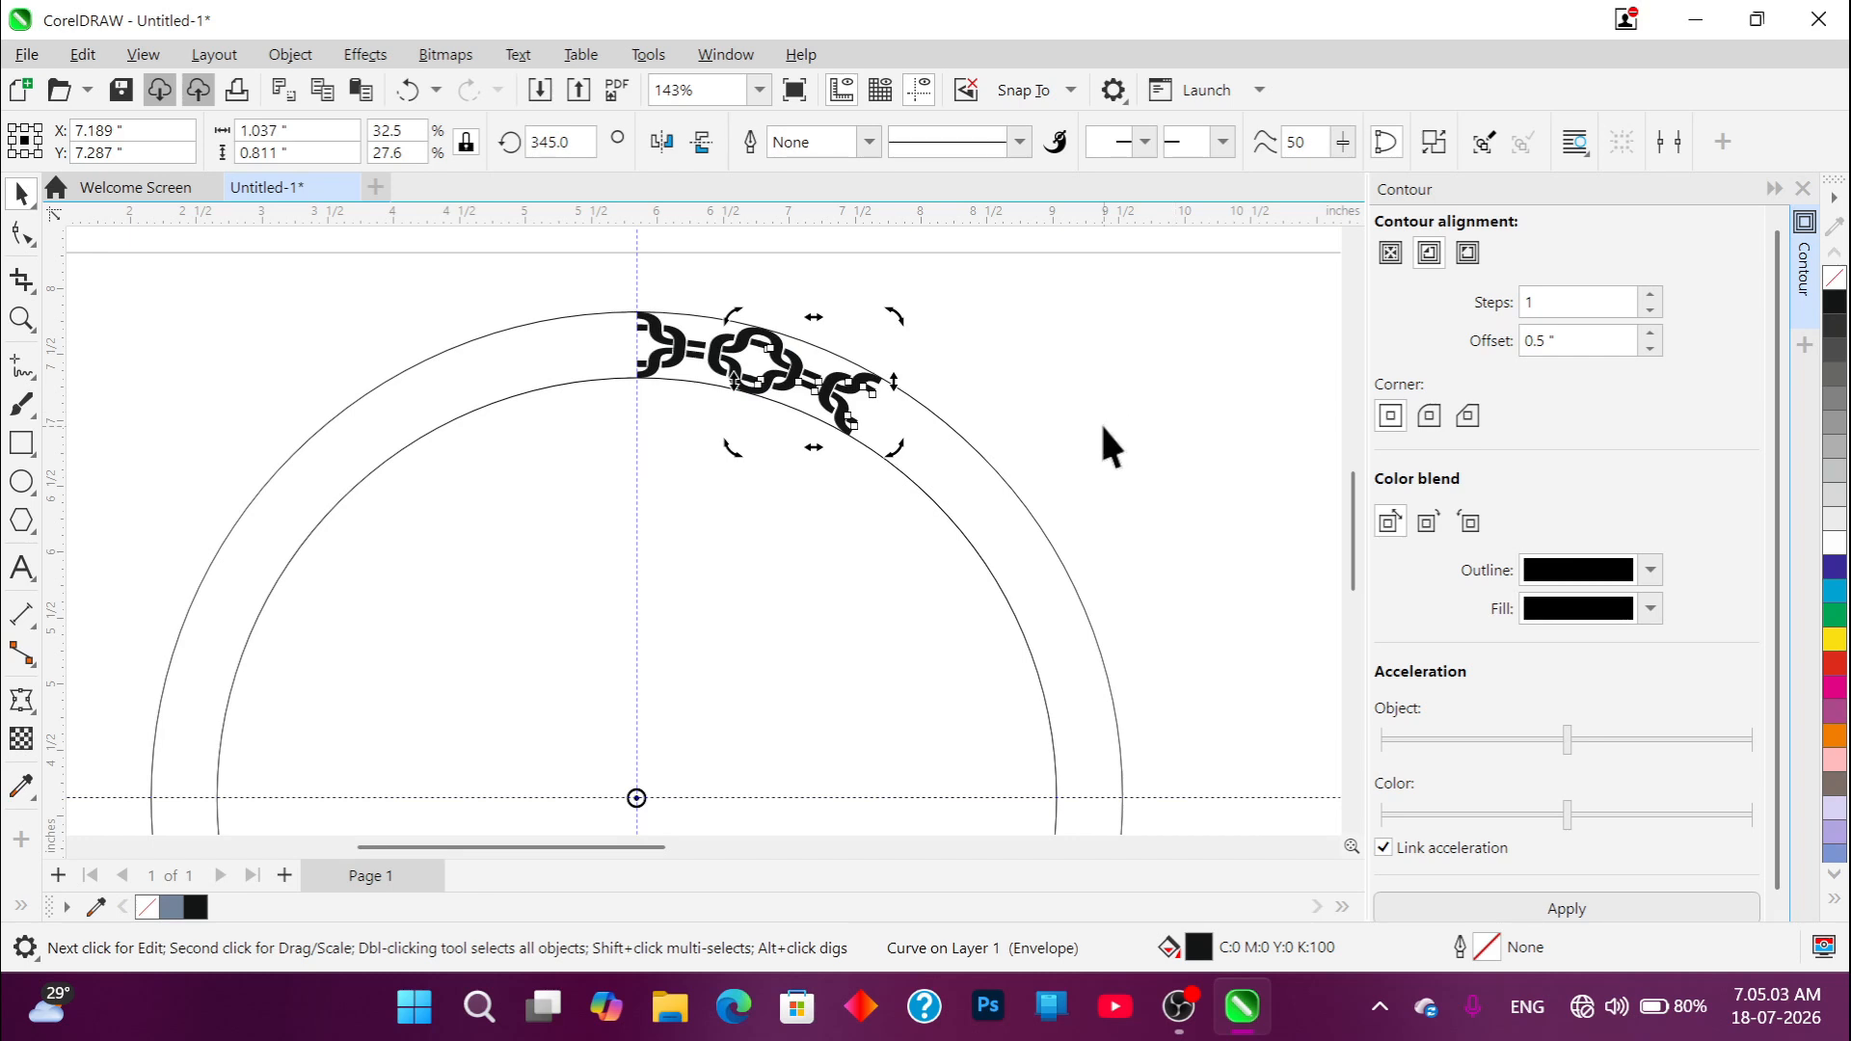
# Step: Repeat the rotated duplication until 24 chain motifs close the full ring between the two circles
pyautogui.hotkey('ctrl', 'r')
pyautogui.hotkey('ctrl', 'r')
pyautogui.hotkey('ctrl', 'r')
pyautogui.hotkey('ctrl', 'r')
pyautogui.hotkey('ctrl', 'r')
pyautogui.hotkey('ctrl', 'r')
pyautogui.hotkey('ctrl', 'r')
pyautogui.hotkey('ctrl', 'r')
pyautogui.hotkey('ctrl', 'r')
pyautogui.hotkey('ctrl', 'r')
pyautogui.hotkey('ctrl', 'r')
pyautogui.hotkey('ctrl', 'r')
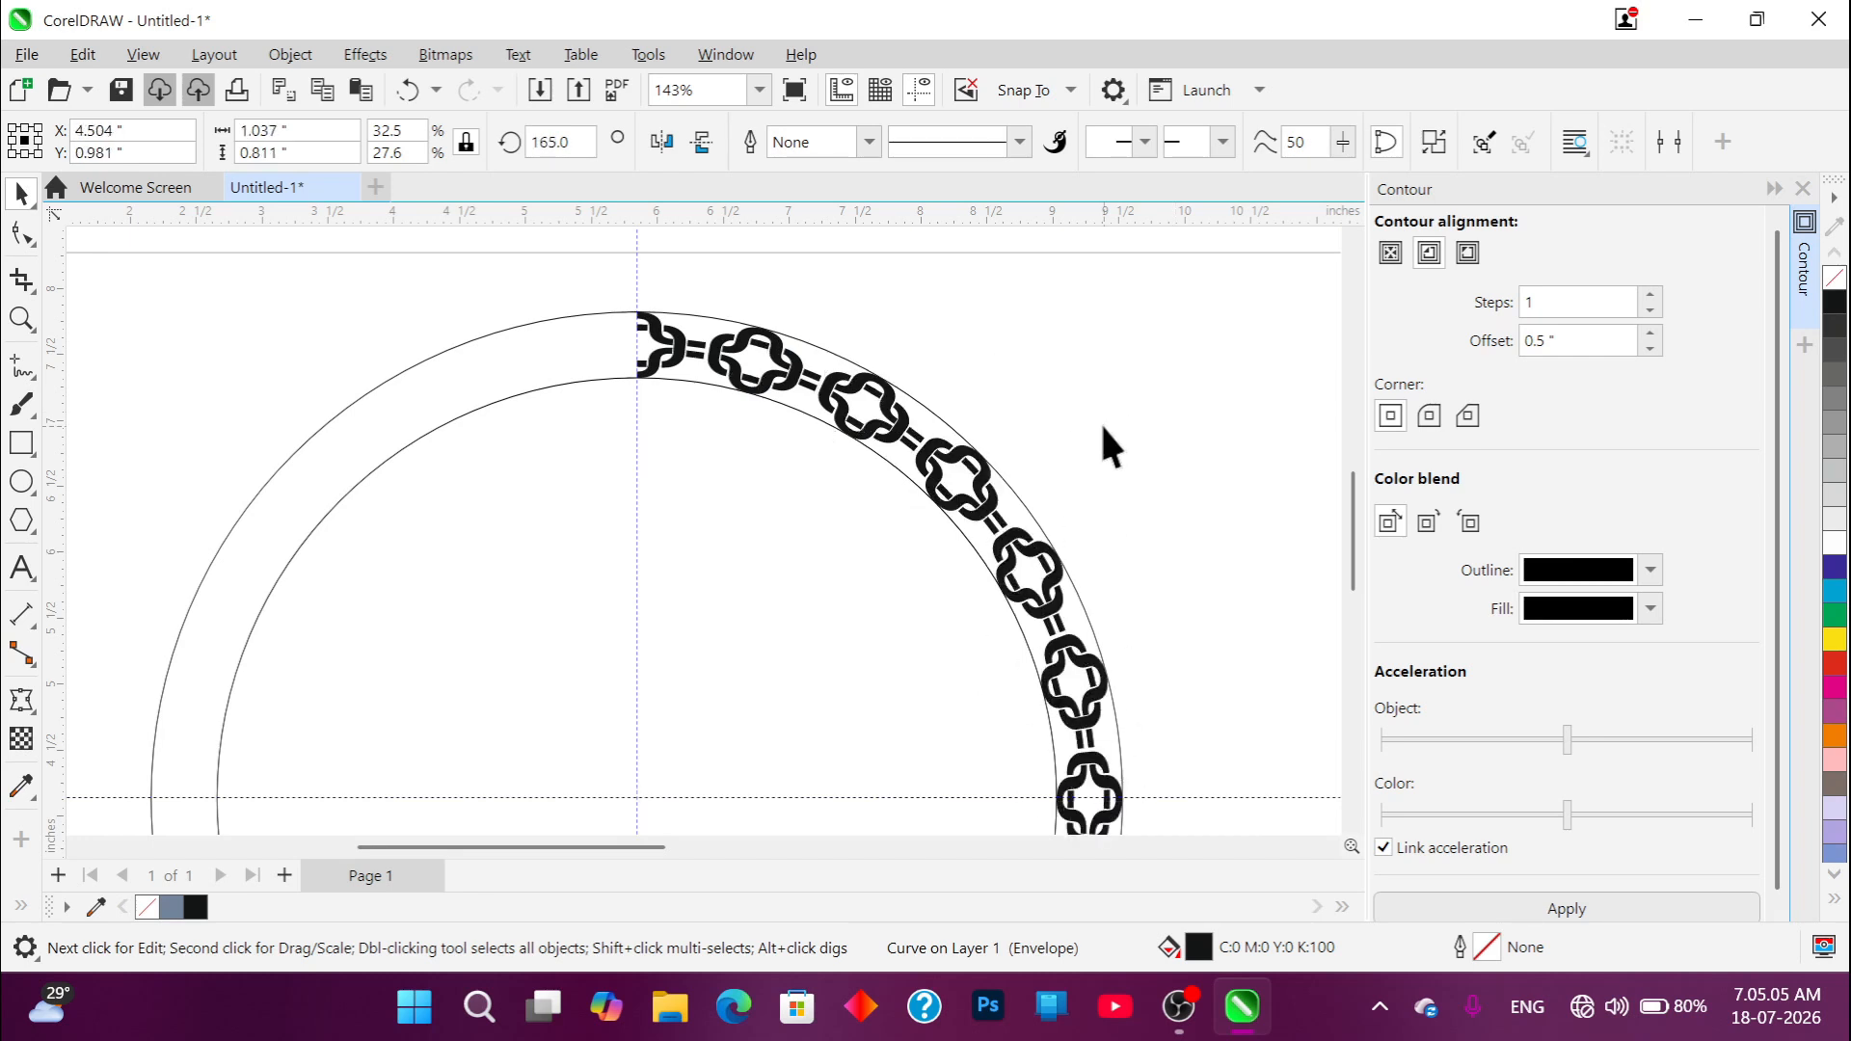
pyautogui.hotkey('ctrl', 'r')
pyautogui.hotkey('ctrl', 'r')
pyautogui.hotkey('ctrl', 'r')
pyautogui.hotkey('ctrl', 'r')
pyautogui.hotkey('ctrl', 'r')
pyautogui.hotkey('ctrl', 'r')
pyautogui.hotkey('ctrl', 'r')
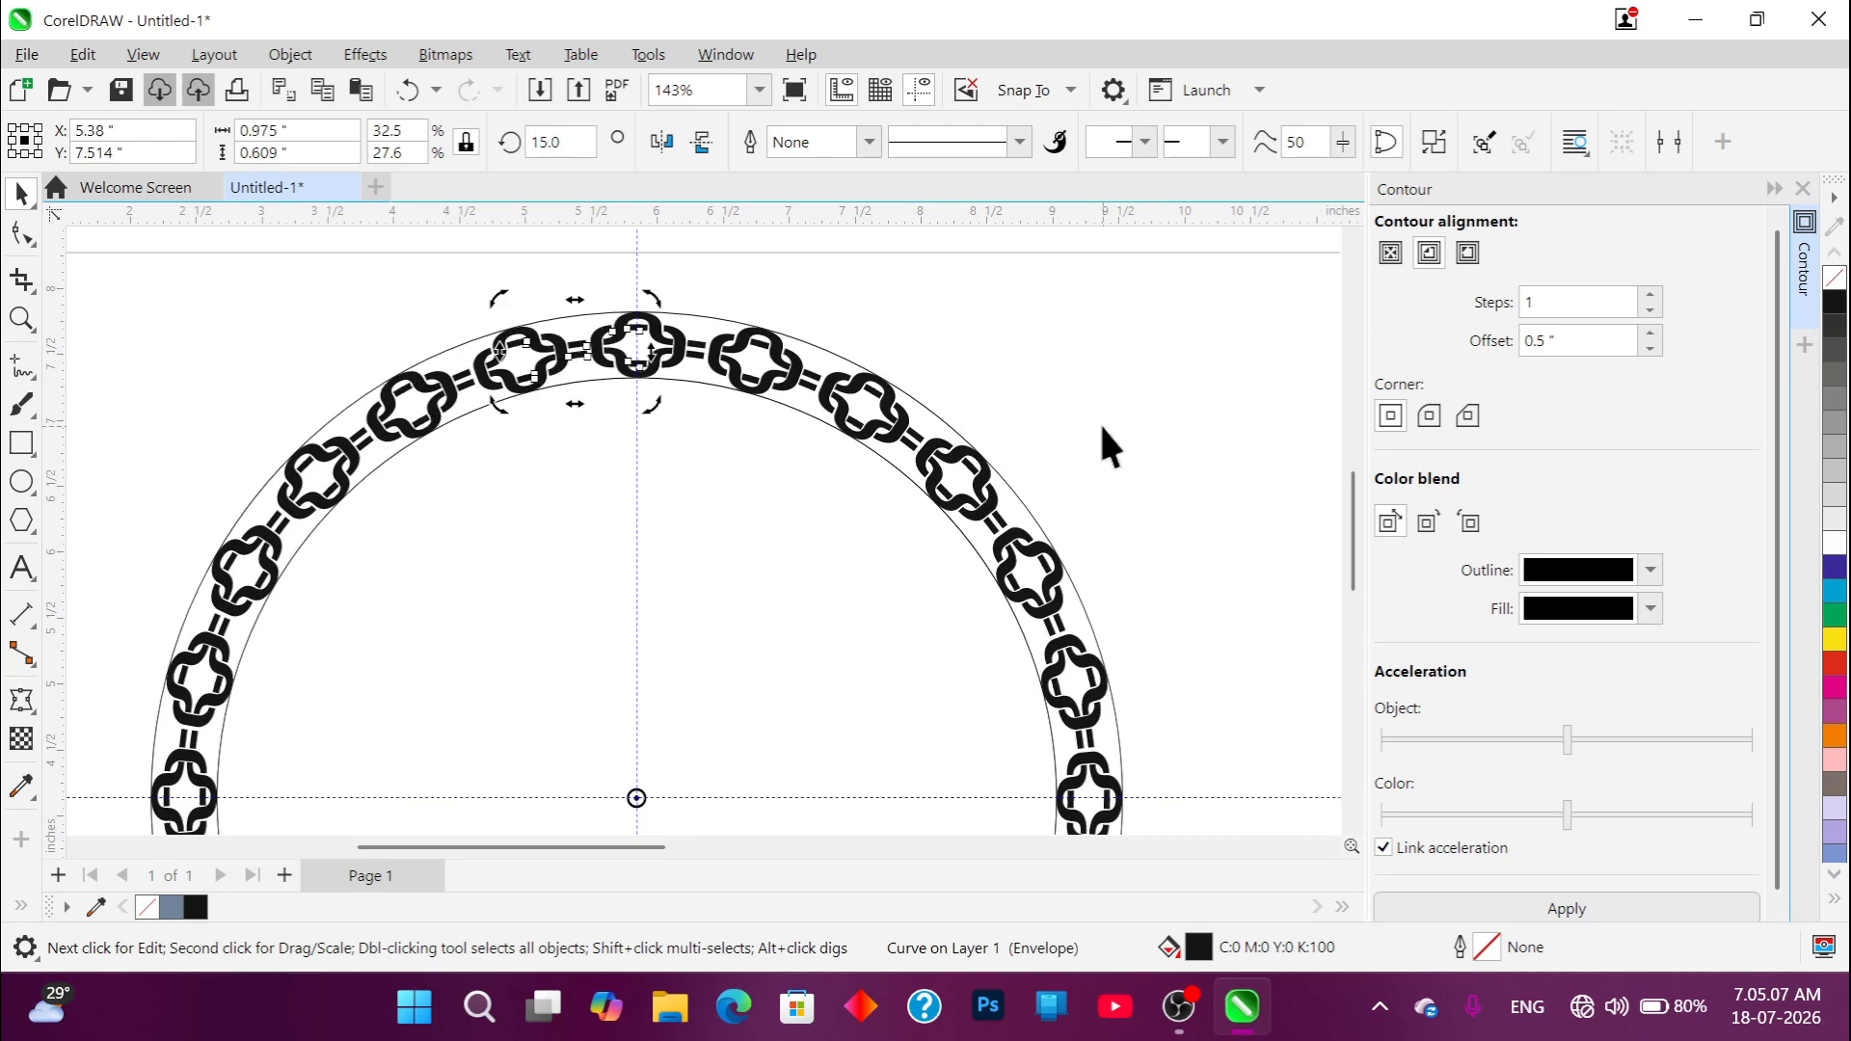
pyautogui.scroll(-3, 589, 459)
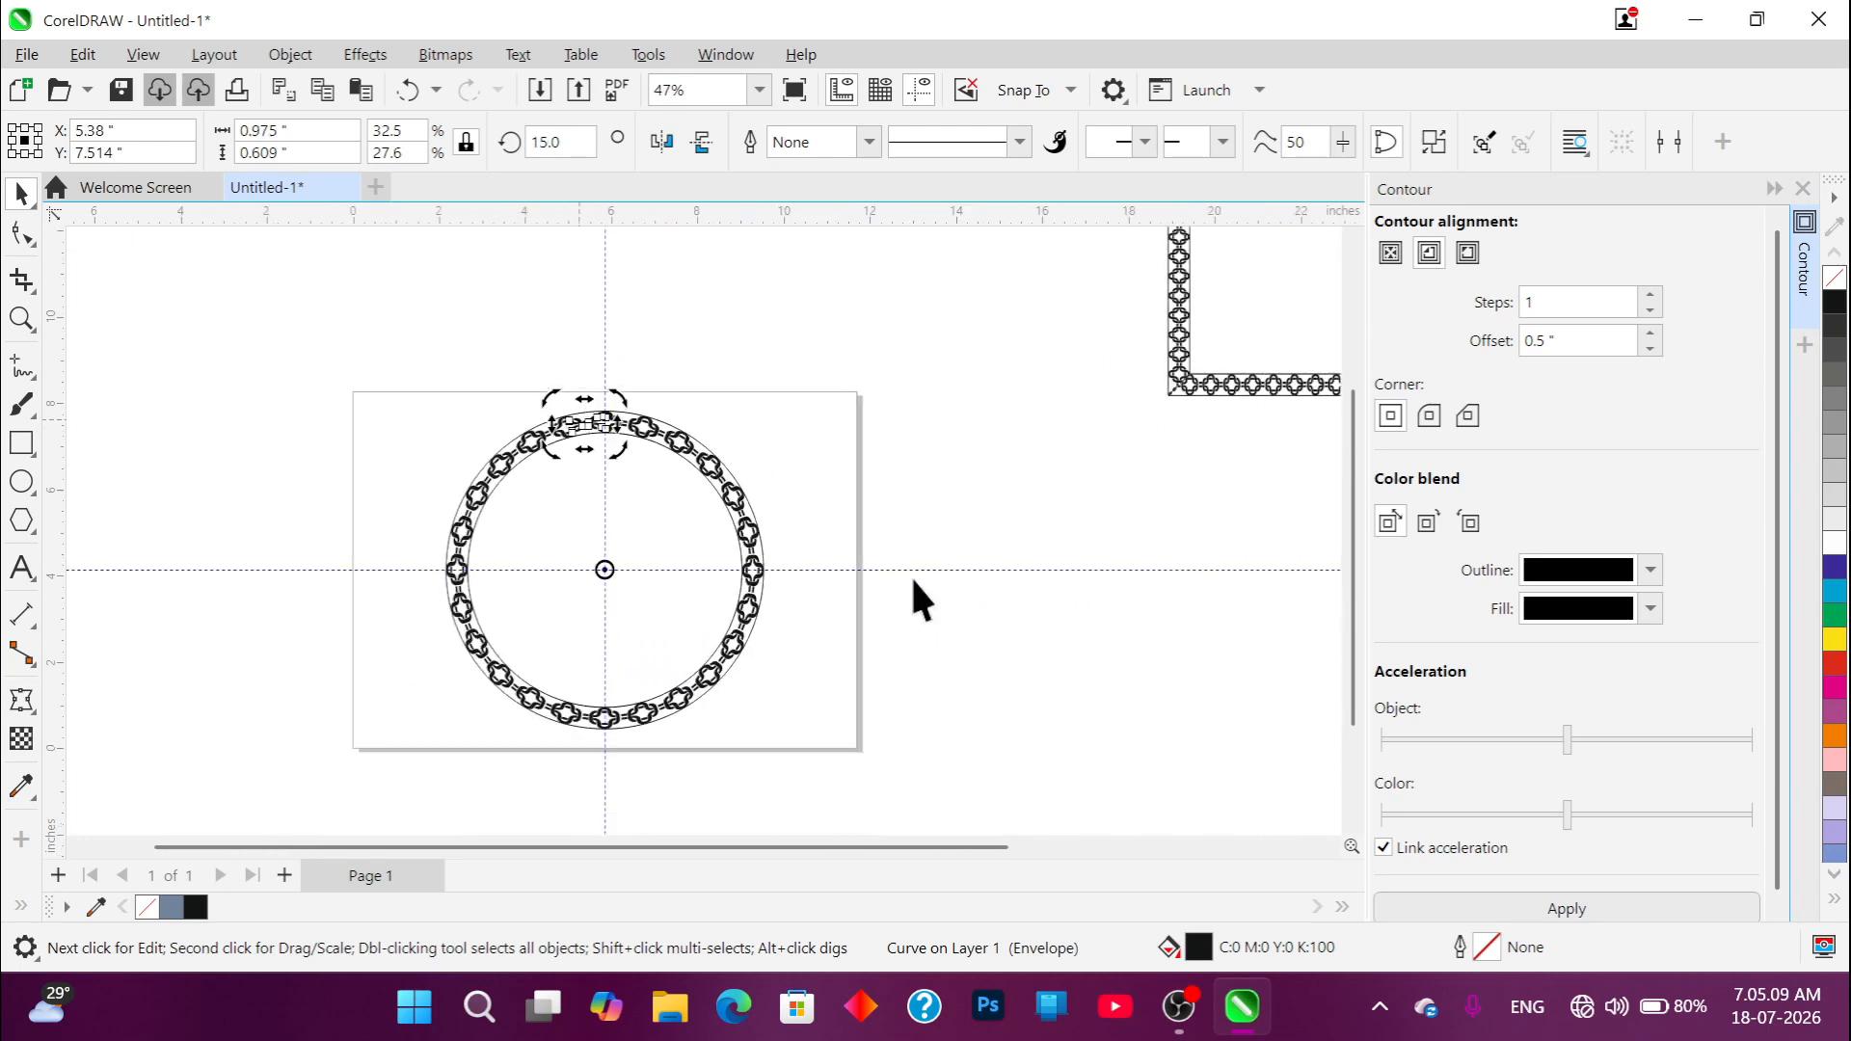
pyautogui.click(1020, 447)
# Step: Delete the inner and outer construction circles, keeping the ring of chain motifs
pyautogui.scroll(1, 529, 592)
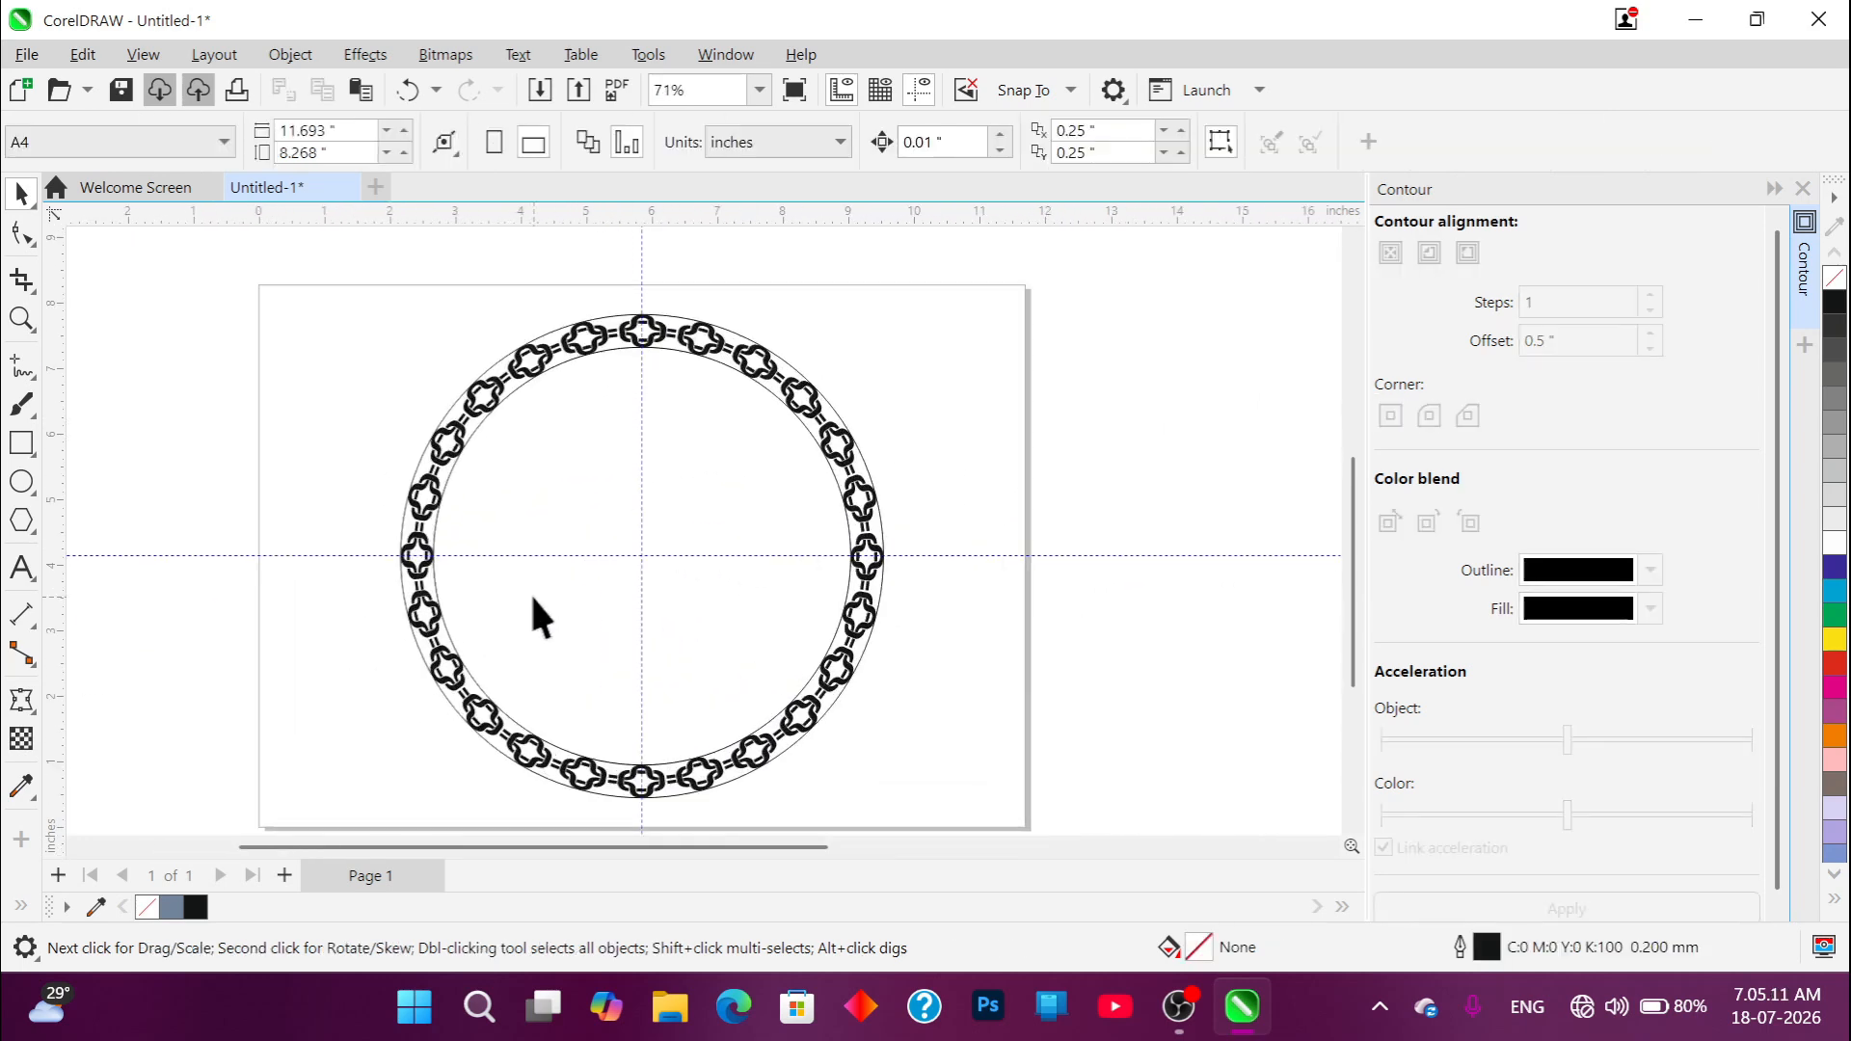
pyautogui.click(536, 480)
pyautogui.moveTo(536, 479); pyautogui.dragTo(926, 549)
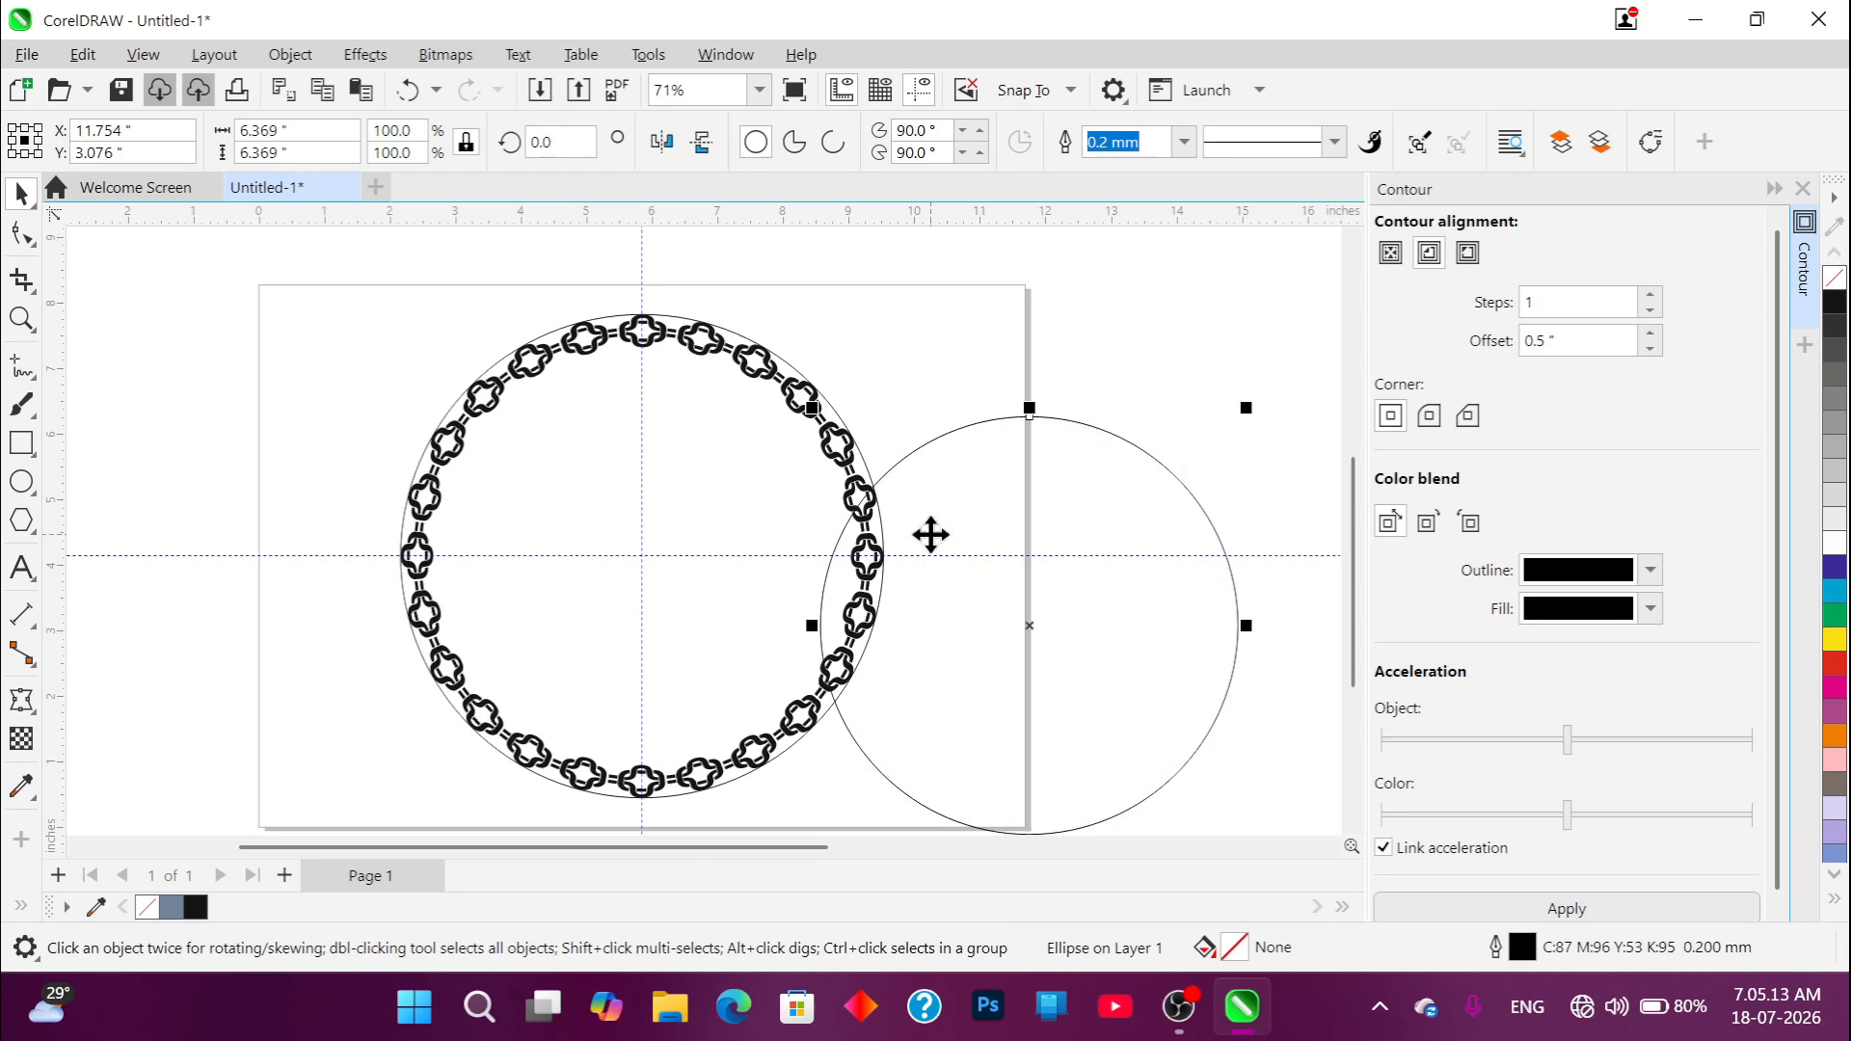
pyautogui.press('Delete')
pyautogui.click(537, 502)
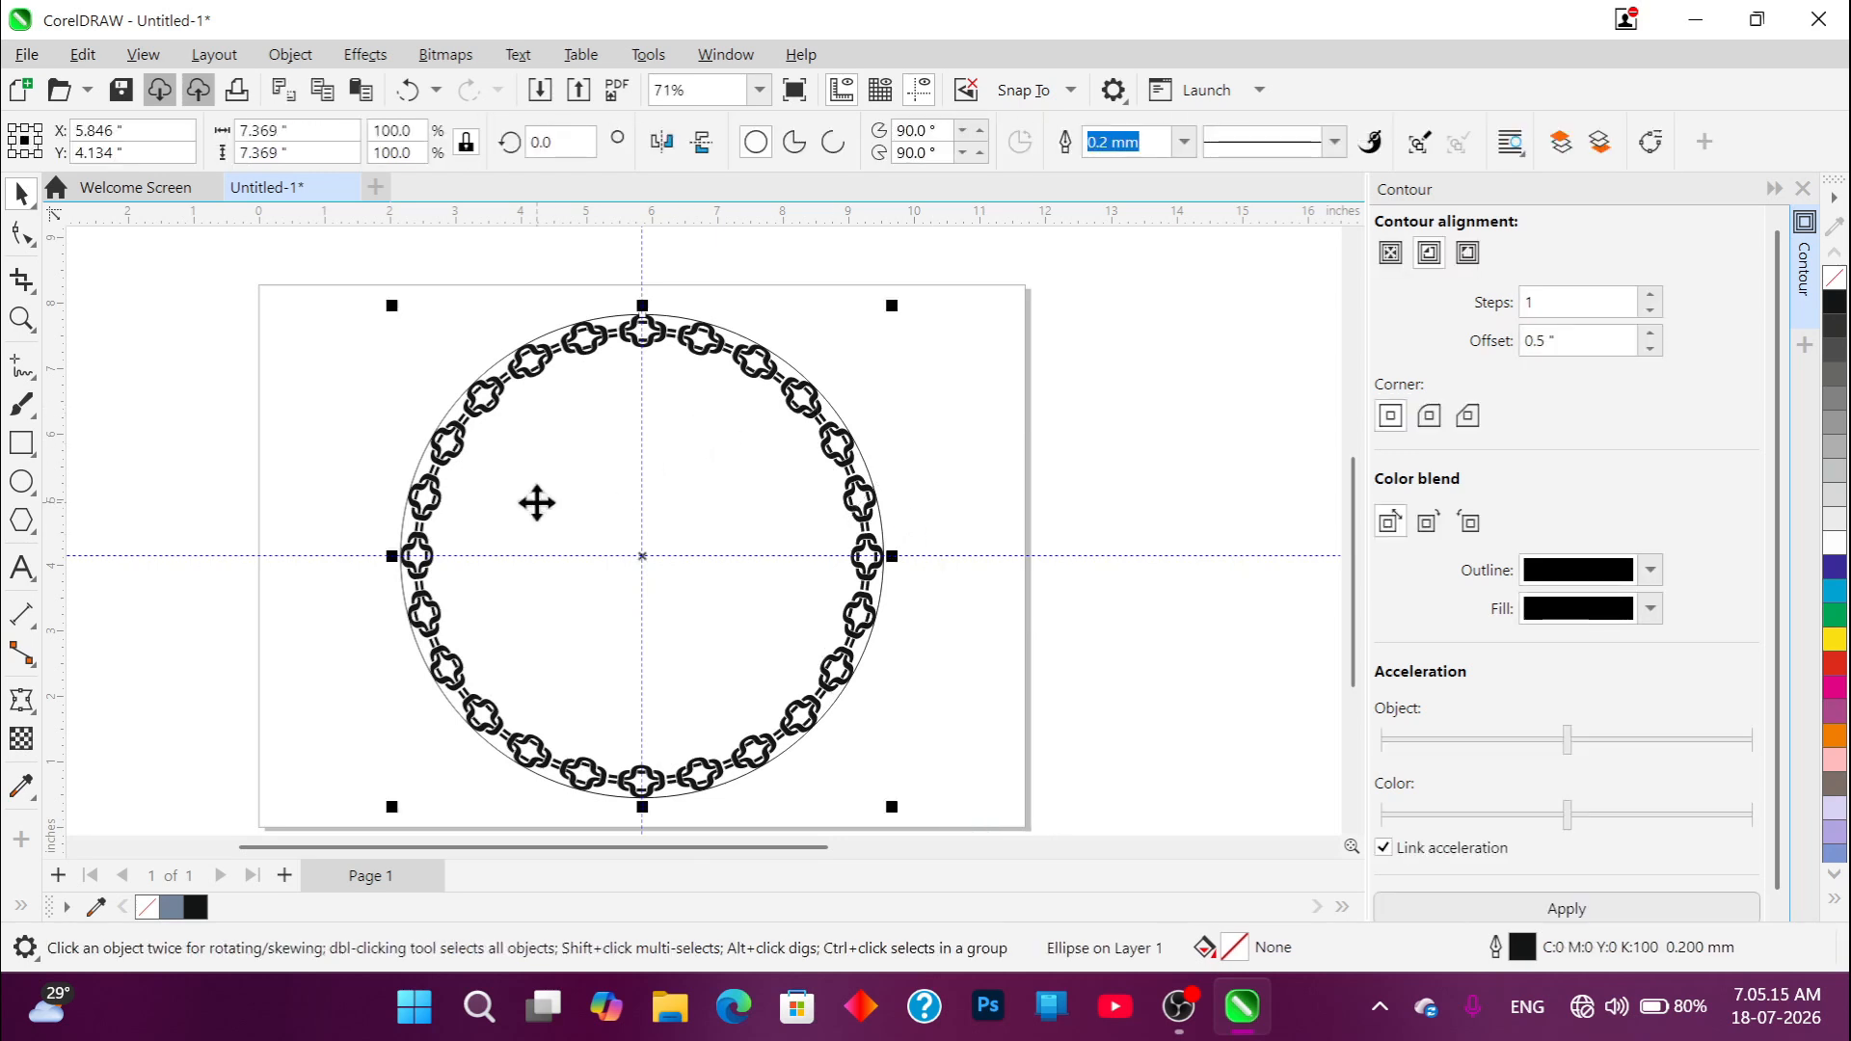
pyautogui.press('Delete')
# Step: Select all chain motifs of the circular border
pyautogui.scroll(-2, 685, 665)
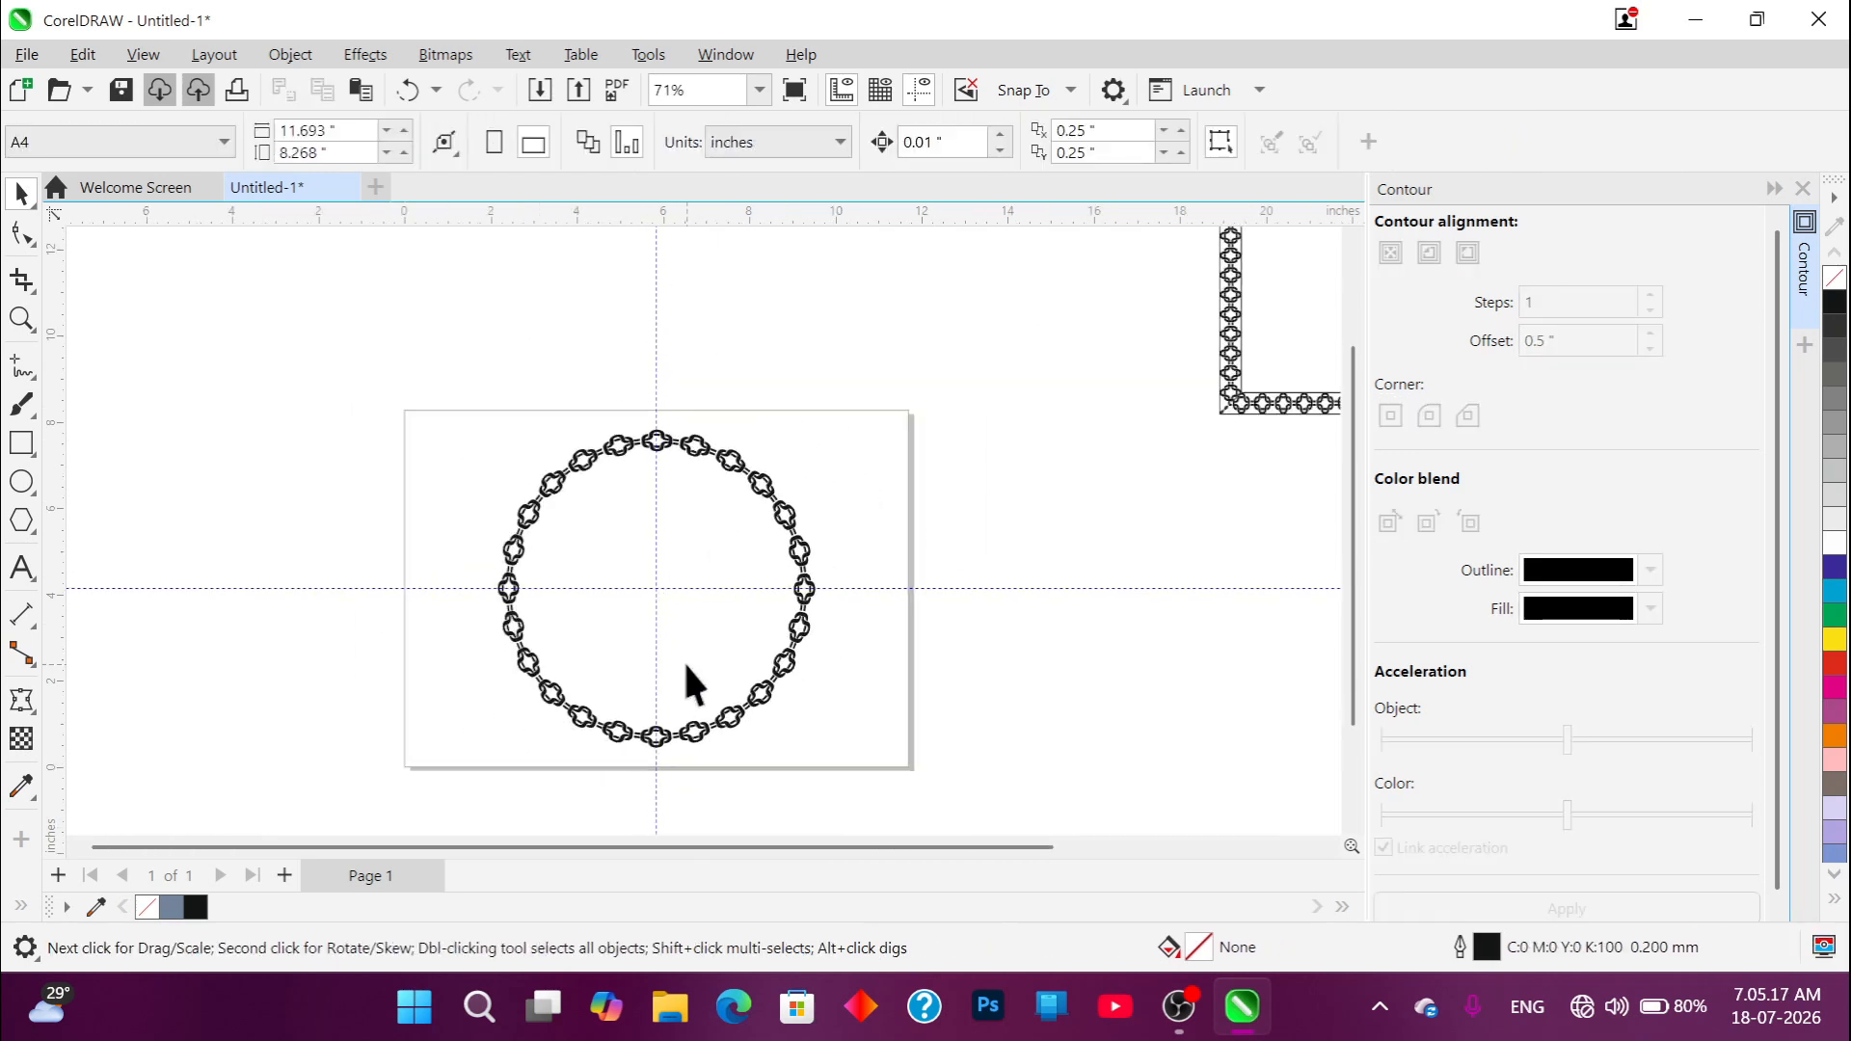
pyautogui.moveTo(861, 791); pyautogui.dragTo(862, 791)
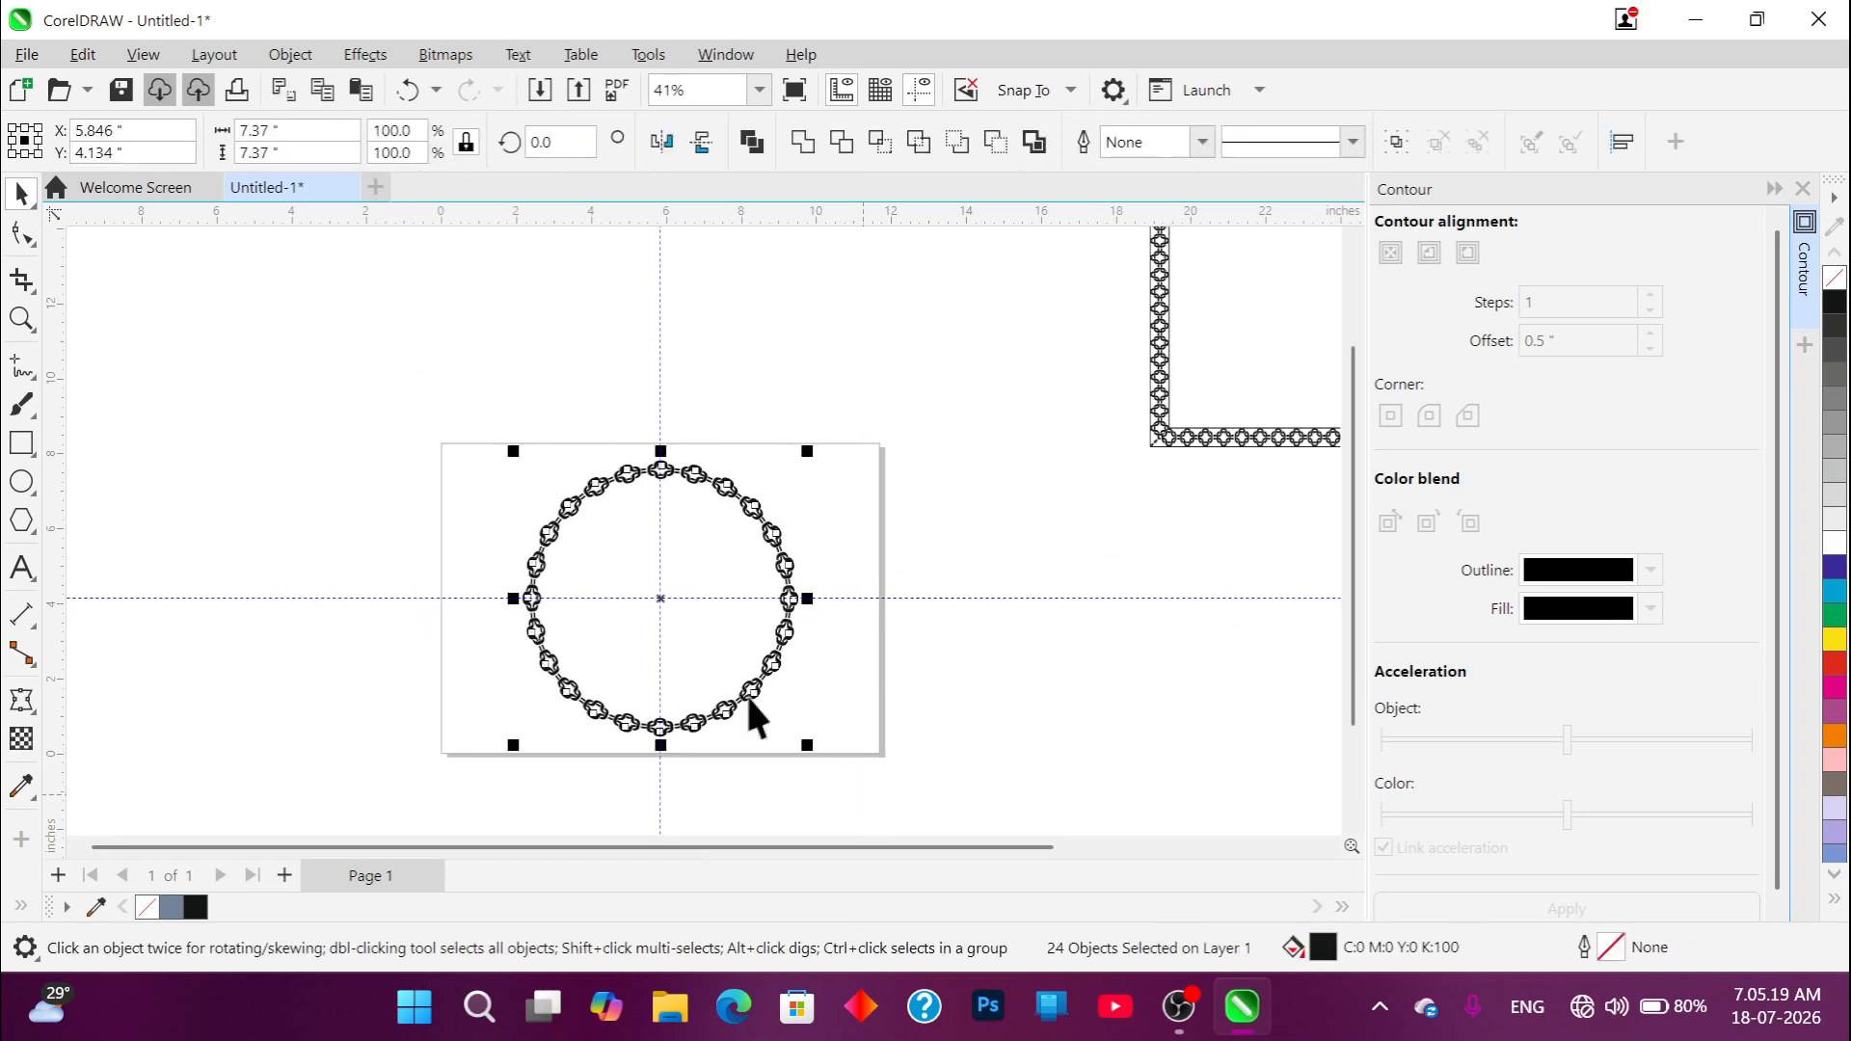